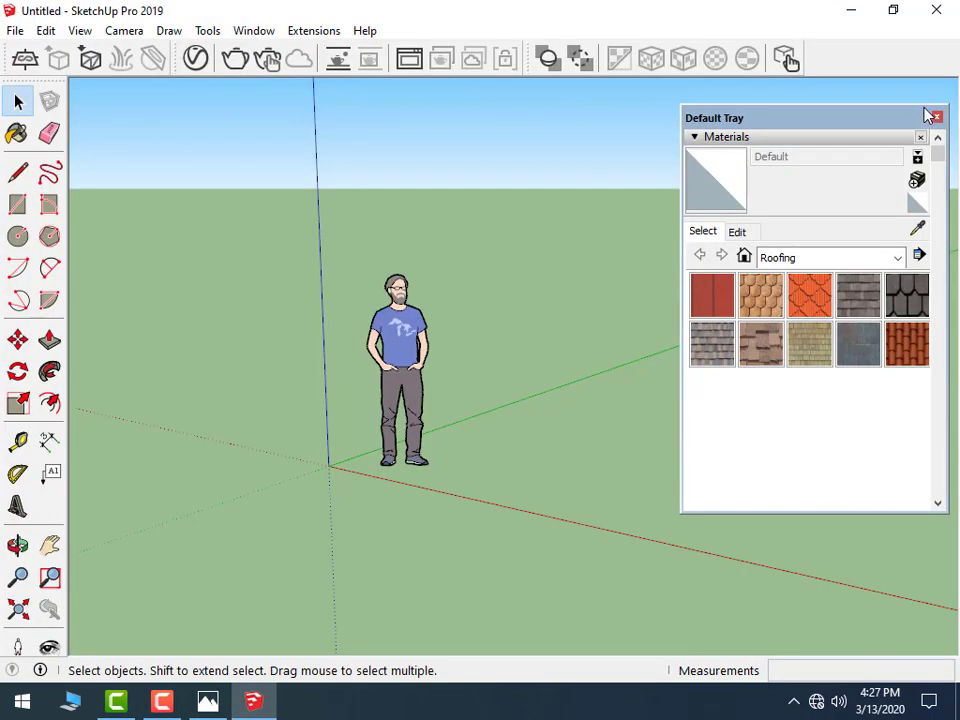
# - Close the Default Tray and set the camera to the Top standard view
pyautogui.click(936, 117)
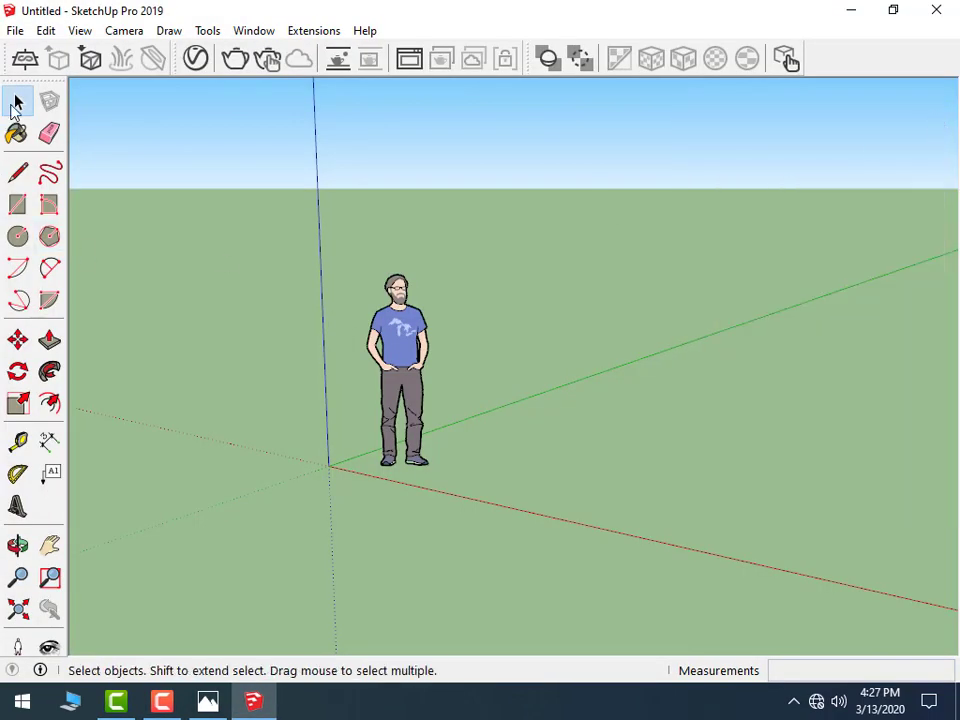
pyautogui.click(124, 30)
pyautogui.moveTo(168, 93)
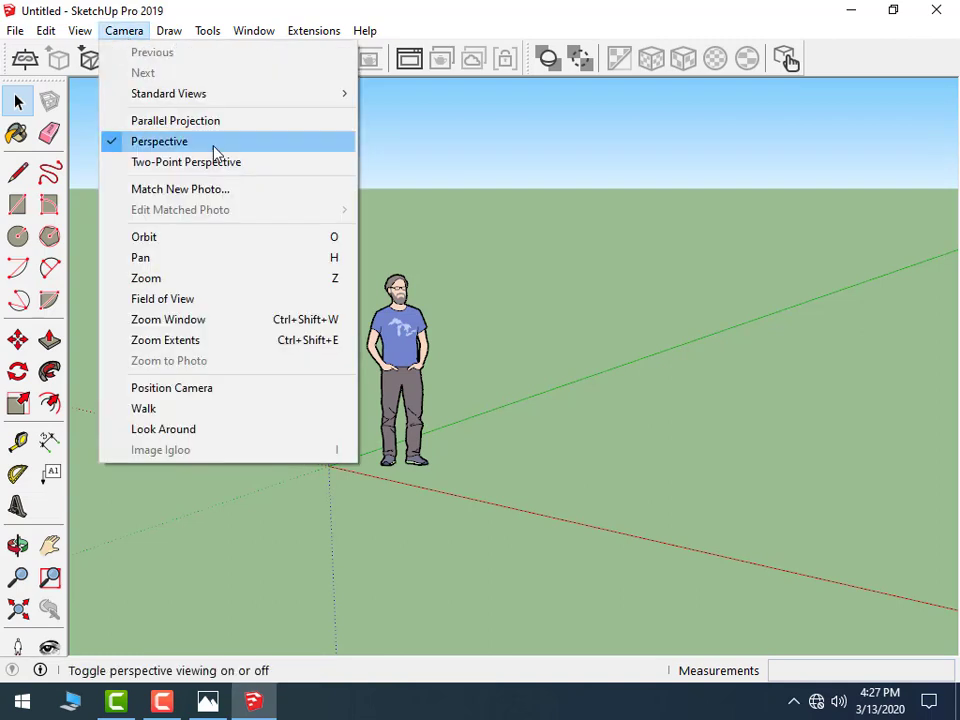
pyautogui.click(417, 106)
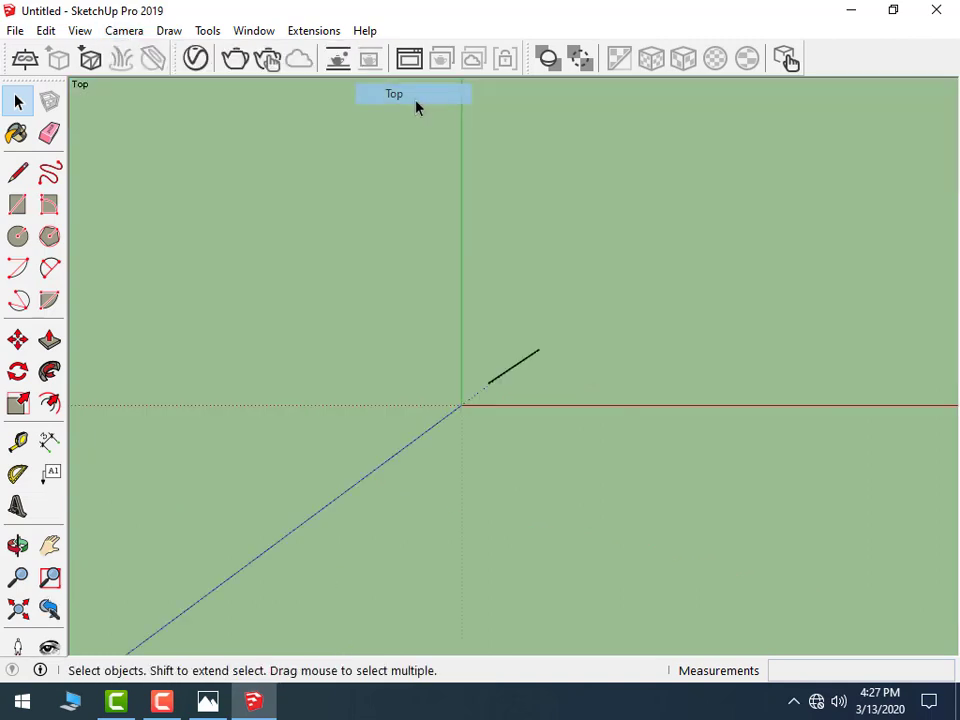
# - Draw the closed L-shaped floor outline with 16', 12', 8', 24' and 22' edges
pyautogui.click(17, 172)
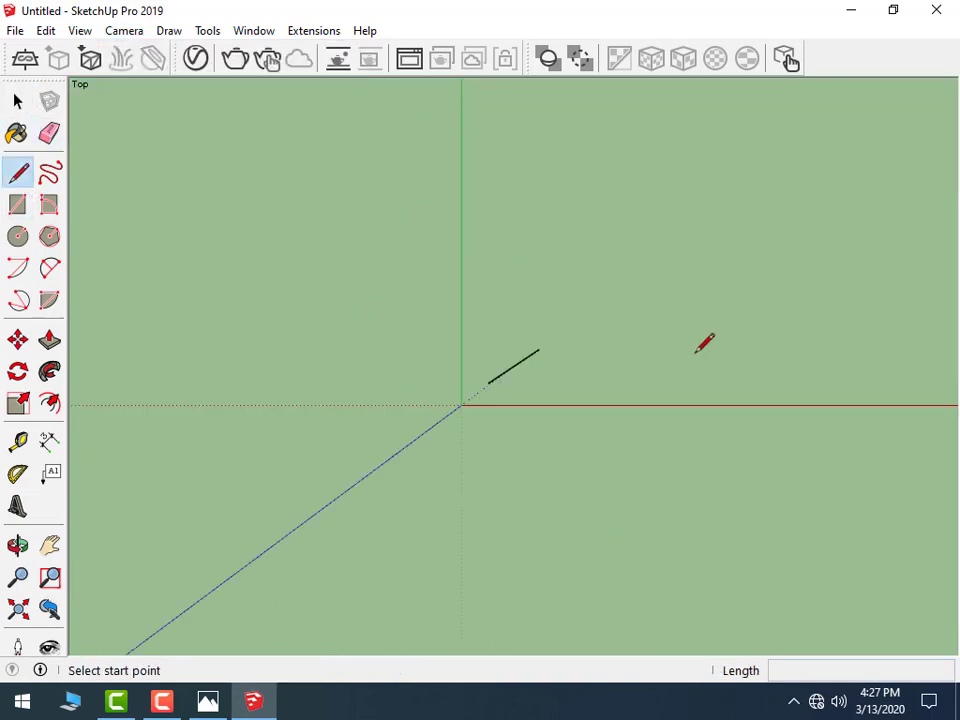
pyautogui.click(621, 265)
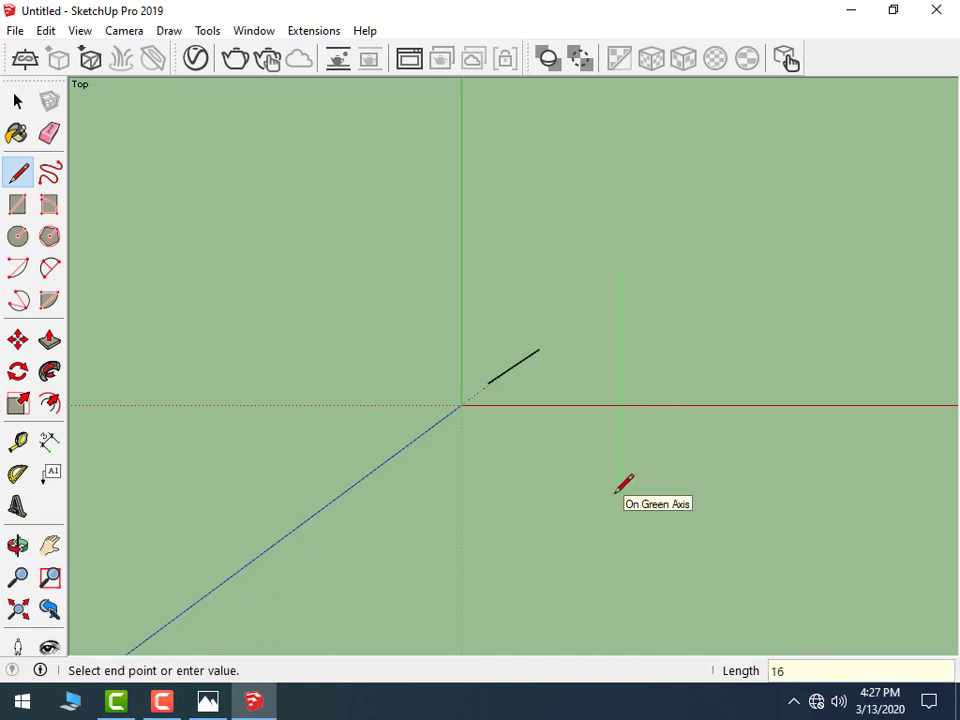
pyautogui.write("'")
pyautogui.press('Return')
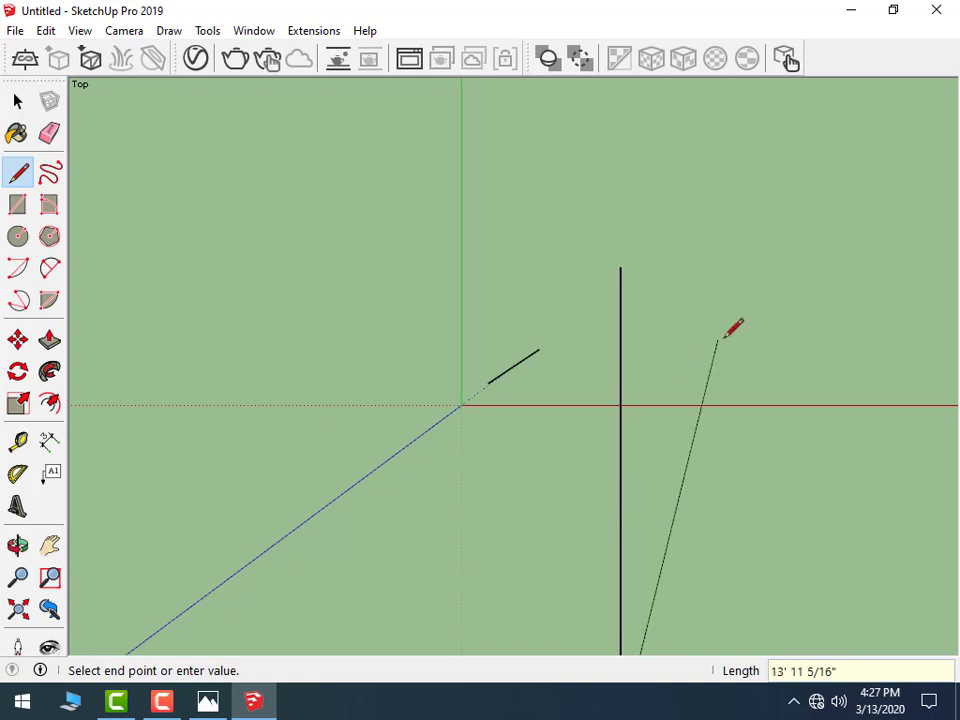
pyautogui.scroll(-3, 561, 223)
pyautogui.write("12'")
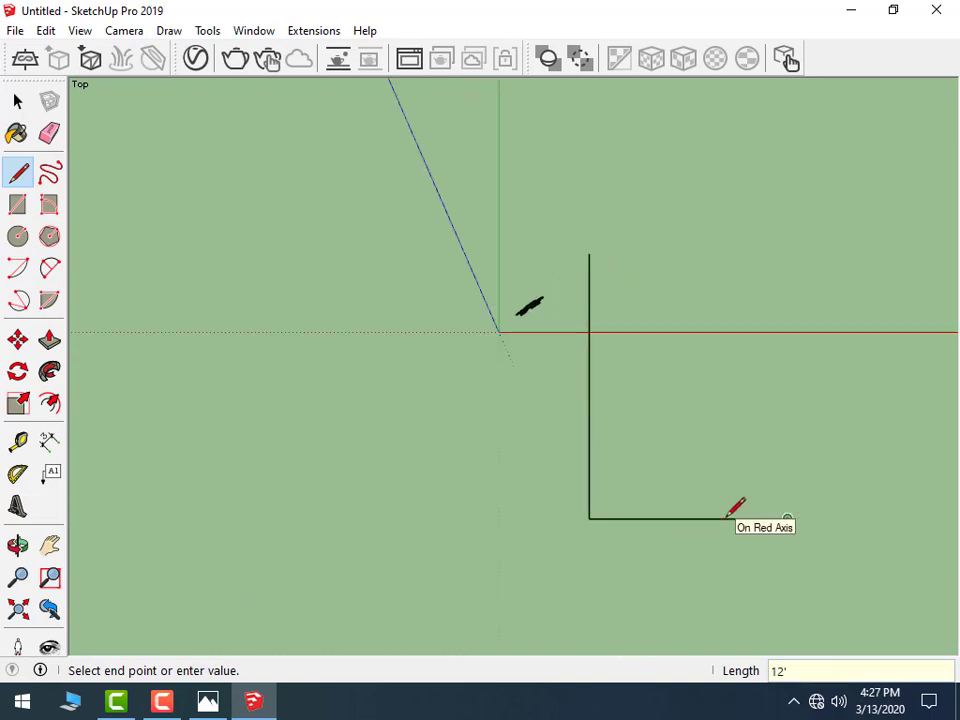
pyautogui.write('8')
pyautogui.press('Return')
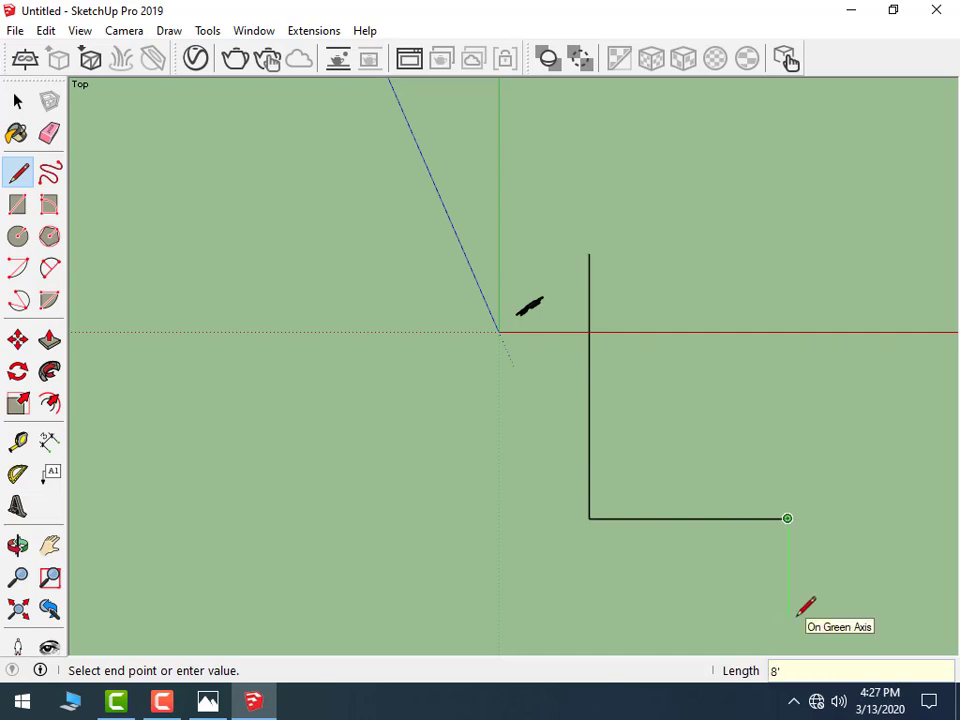
pyautogui.press('Return')
pyautogui.scroll(-2, 630, 480)
pyautogui.scroll(-1, 716, 506)
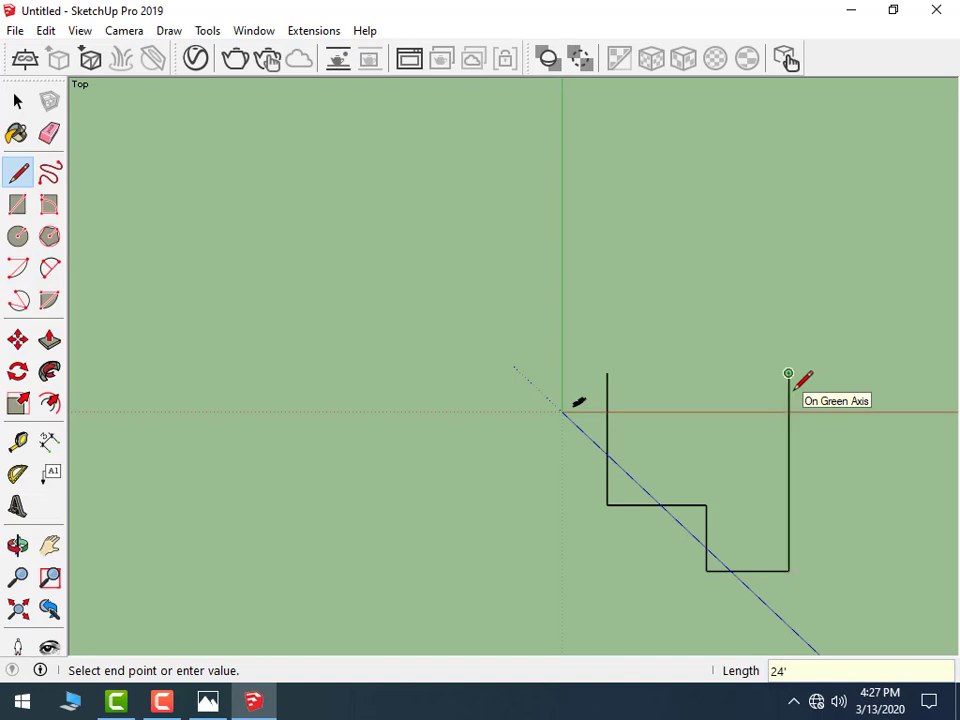
pyautogui.click(788, 373)
pyautogui.click(606, 373)
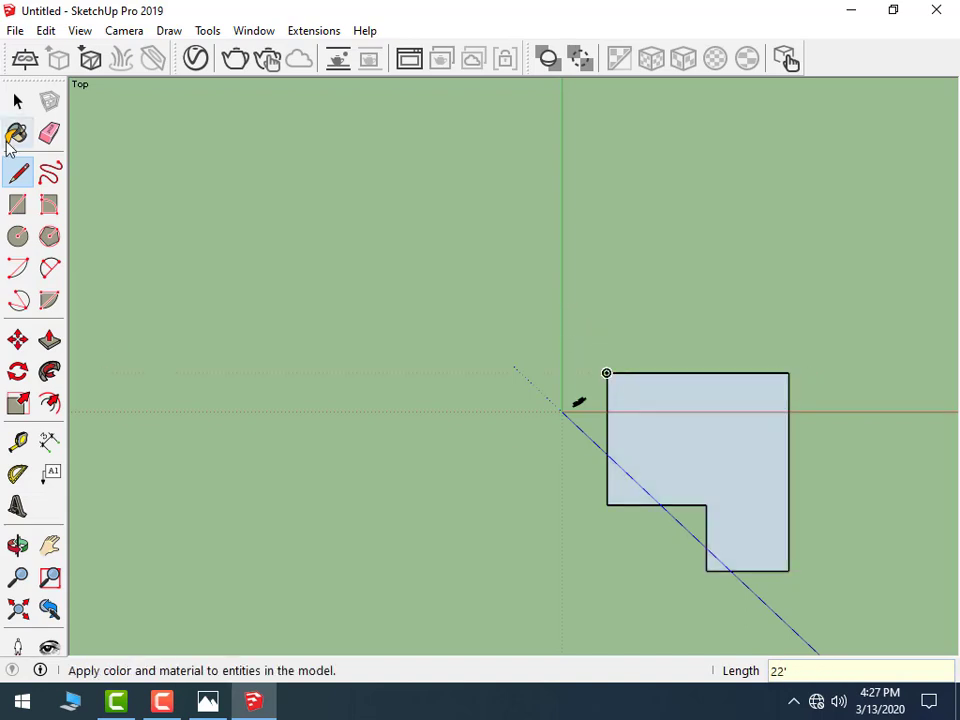
pyautogui.click(17, 101)
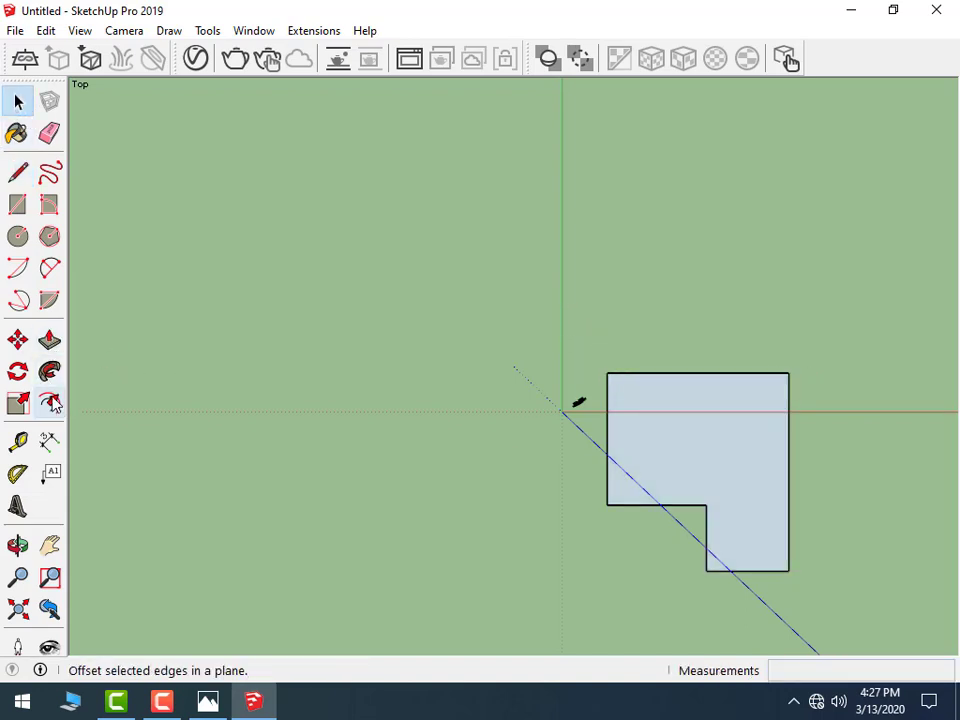
# - Offset the L-shaped face's edges inward by 9 inches
pyautogui.click(53, 401)
pyautogui.click(732, 378)
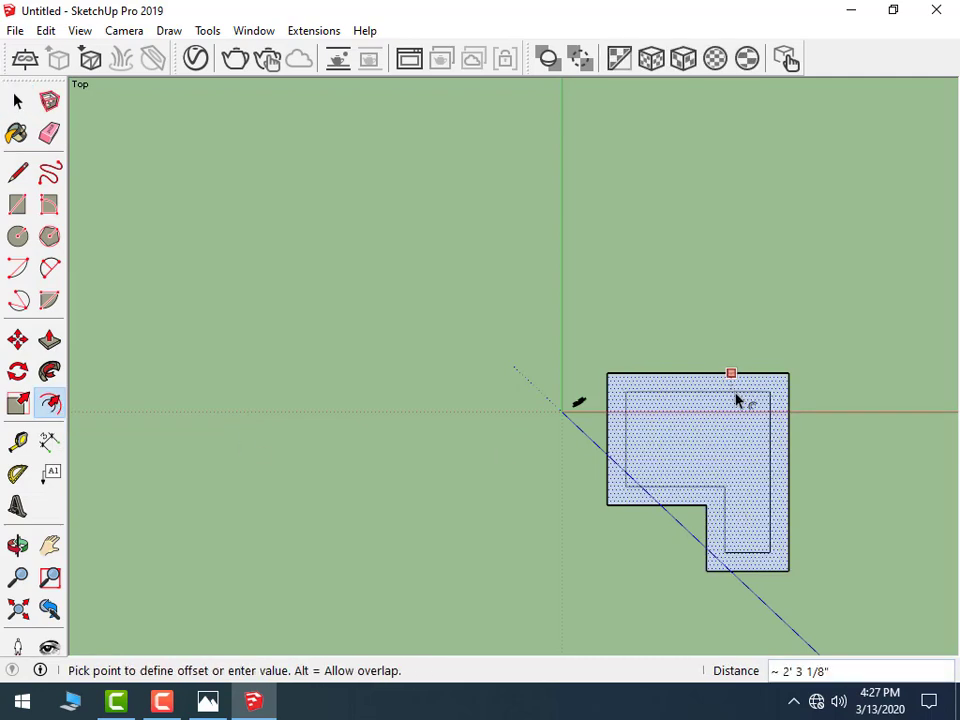
pyautogui.press('Return')
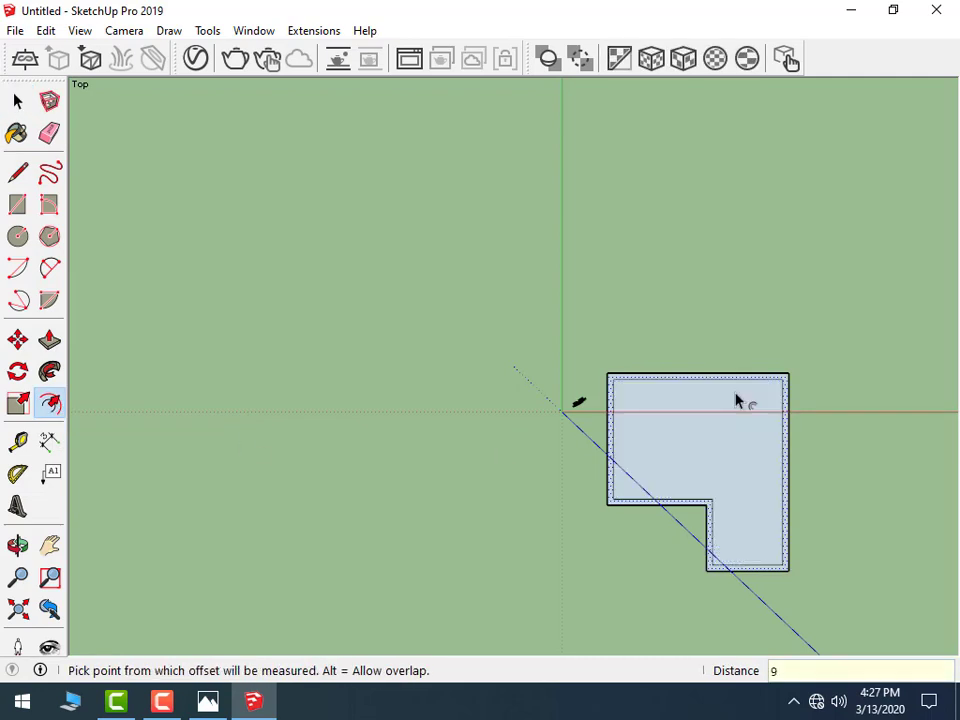
# - Switch to the Iso view and delete the person figure
pyautogui.click(124, 31)
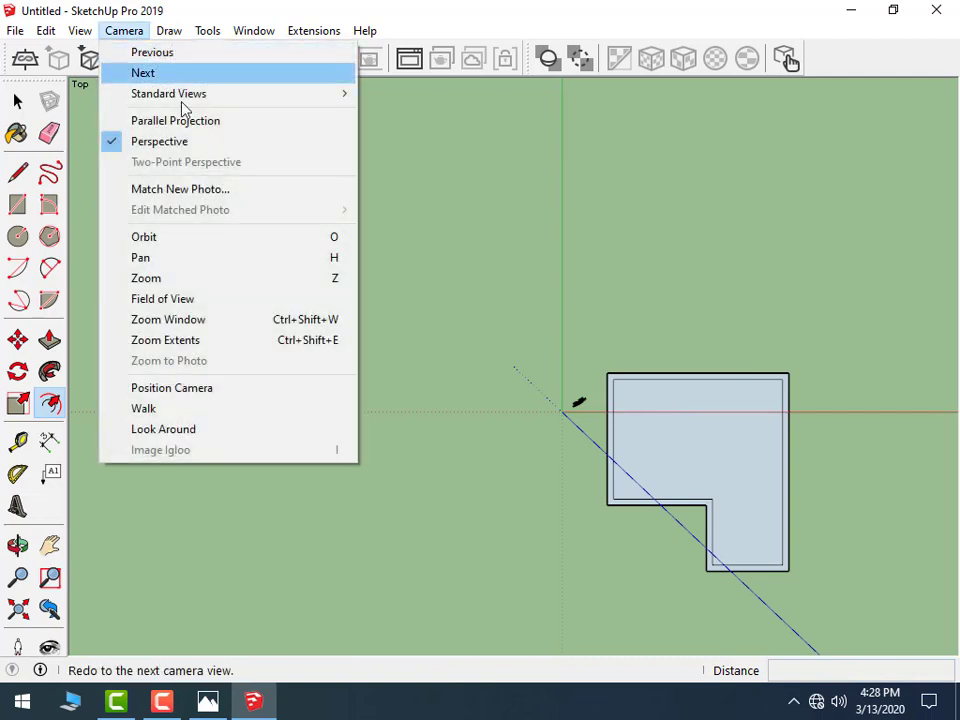
pyautogui.moveTo(168, 93)
pyautogui.click(404, 218)
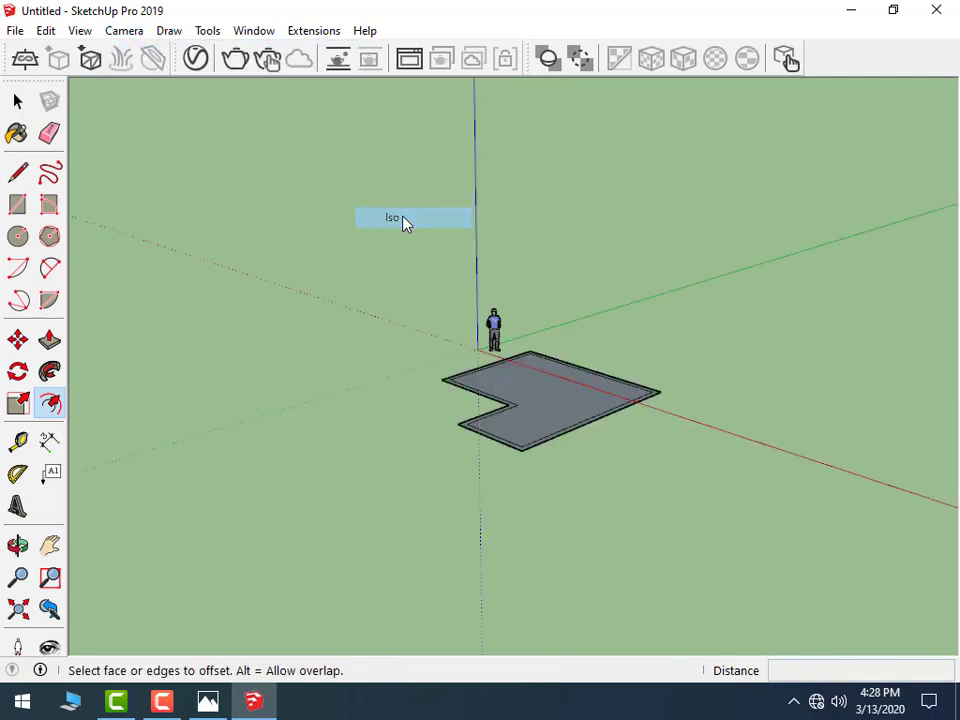
pyautogui.click(17, 102)
pyautogui.click(473, 313)
pyautogui.press('Delete')
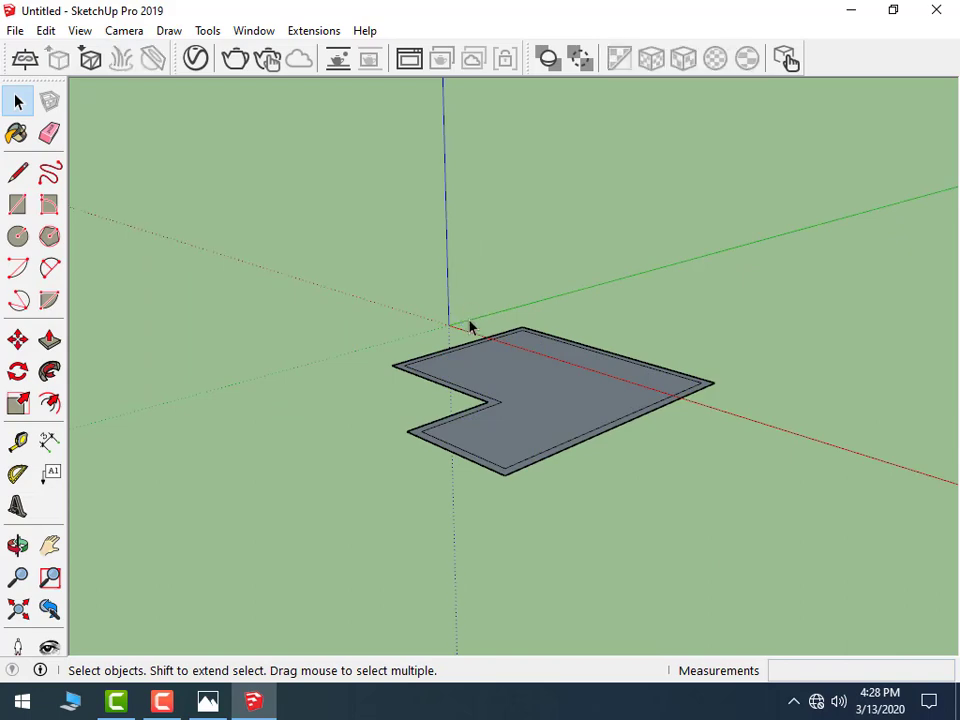
pyautogui.scroll(2, 460, 340)
# - Push/Pull the 9-inch wall band up 10' into the L-shaped walls
pyautogui.click(49, 341)
pyautogui.click(49, 341)
pyautogui.scroll(2, 536, 443)
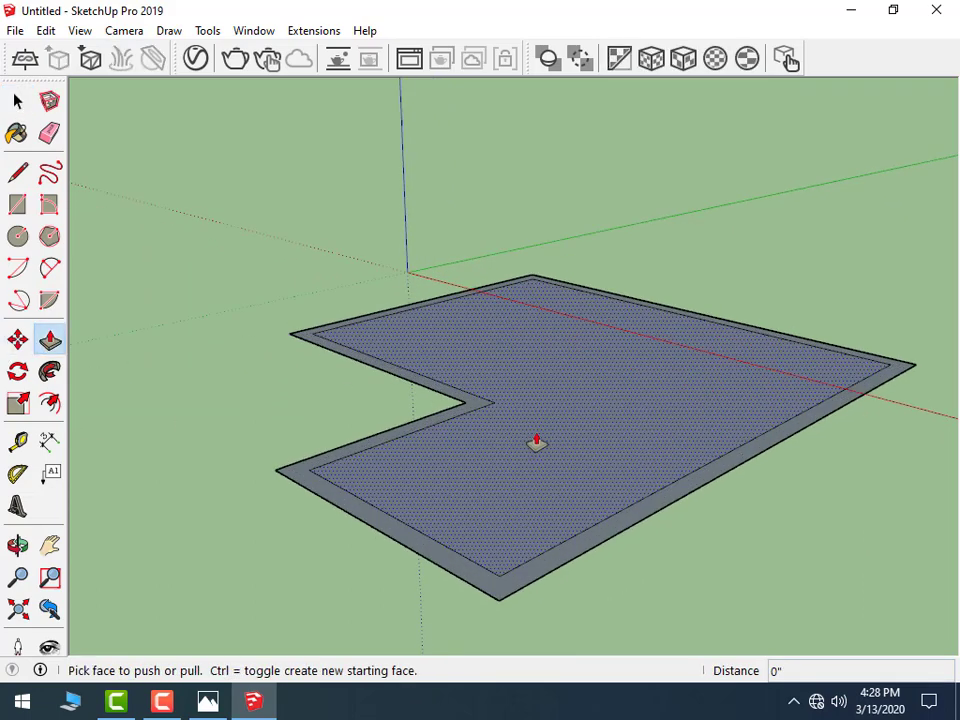
pyautogui.moveTo(464, 410); pyautogui.dragTo(478, 172)
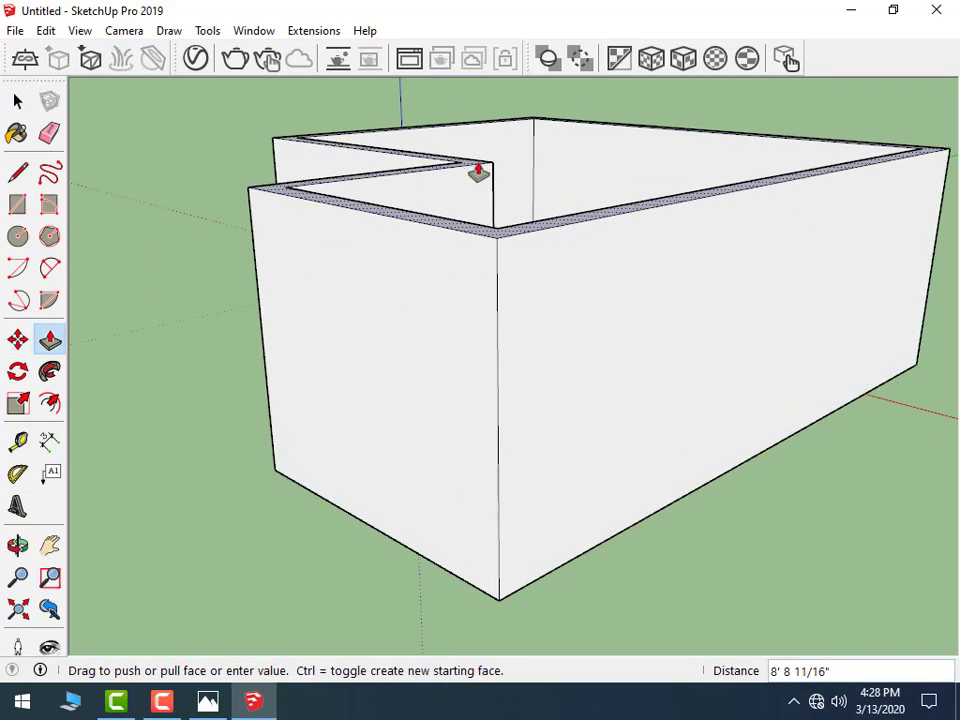
pyautogui.scroll(-2, 476, 171)
pyautogui.scroll(-2, 421, 317)
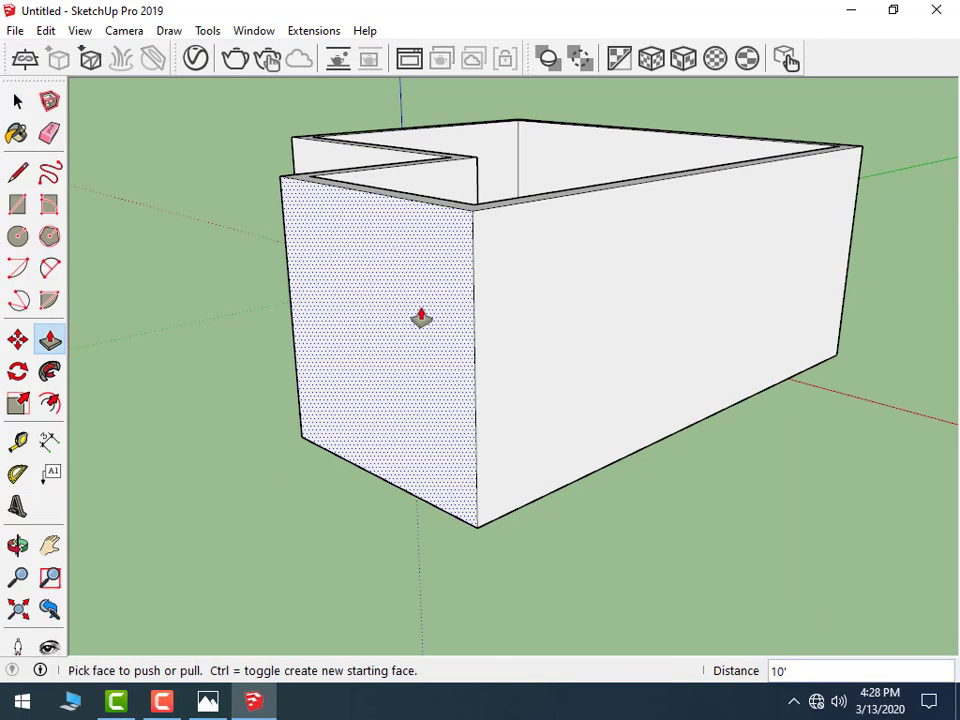
pyautogui.scroll(-2, 416, 334)
pyautogui.moveTo(416, 334)
pyautogui.mouseDown(button='middle')
pyautogui.moveTo(793, 321)
pyautogui.moveTo(816, 354)
pyautogui.mouseUp(button='middle')
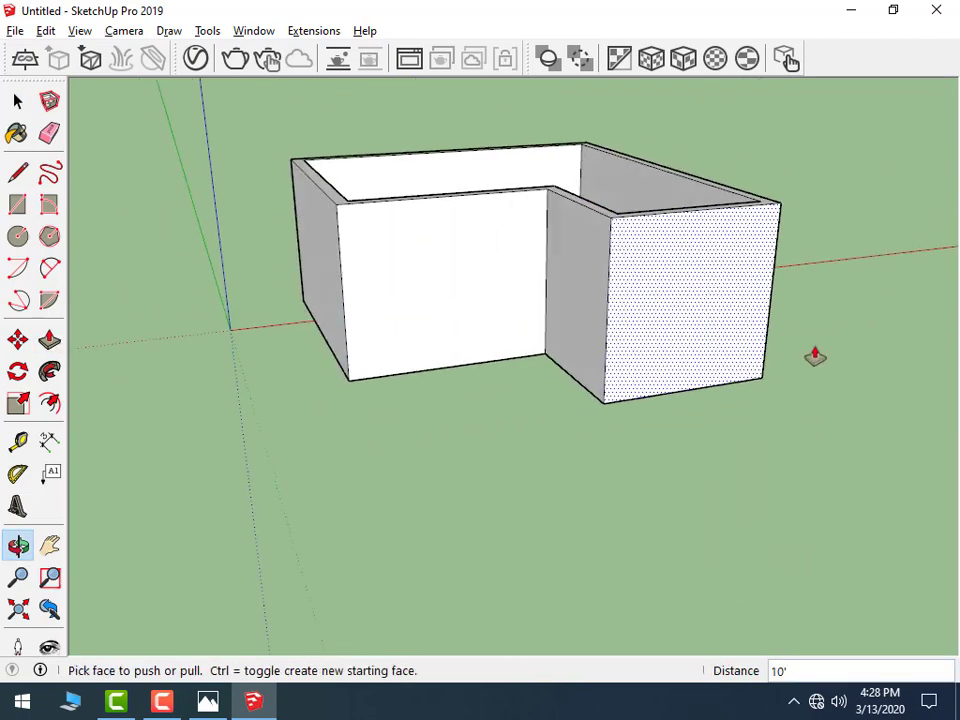
# - Place vertical guide lines across the front wall, including one 4' from the left guide
pyautogui.click(18, 474)
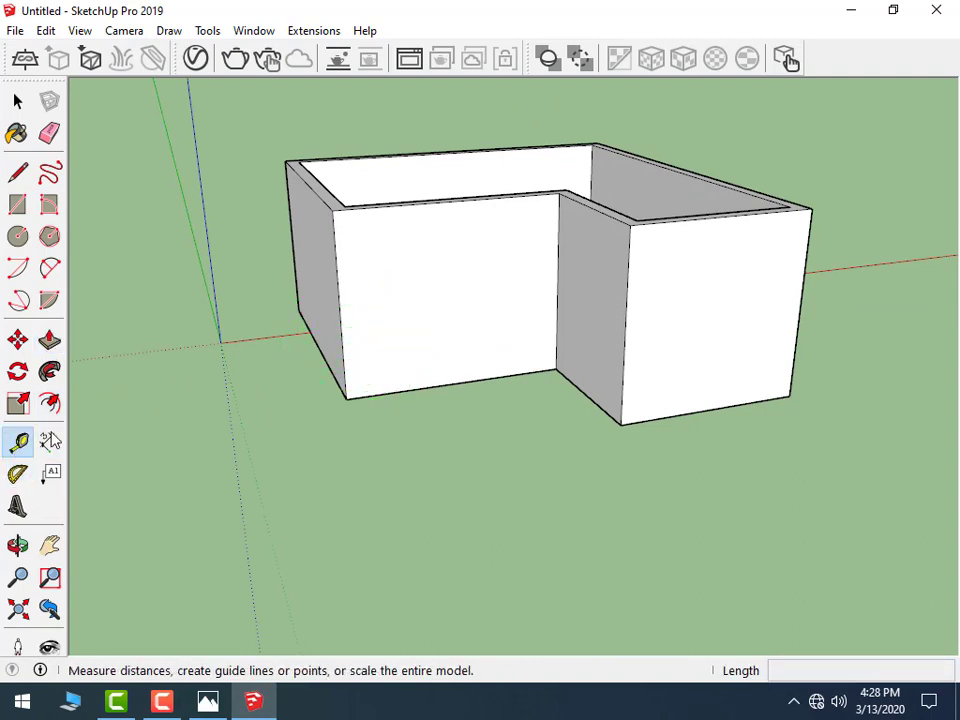
pyautogui.click(18, 441)
pyautogui.click(339, 307)
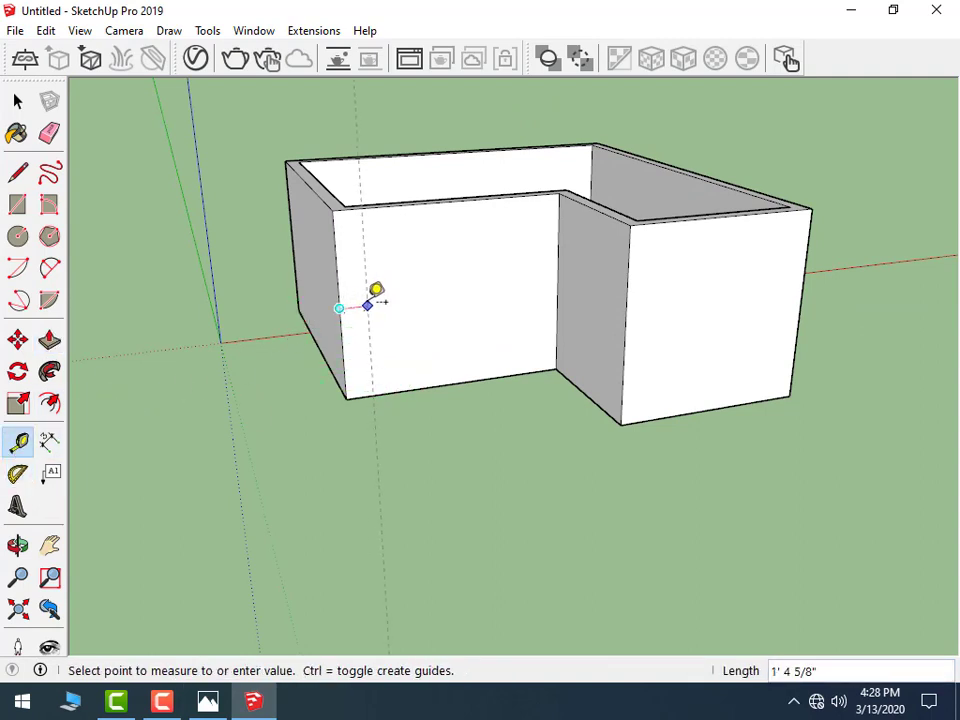
pyautogui.click(367, 303)
pyautogui.click(372, 276)
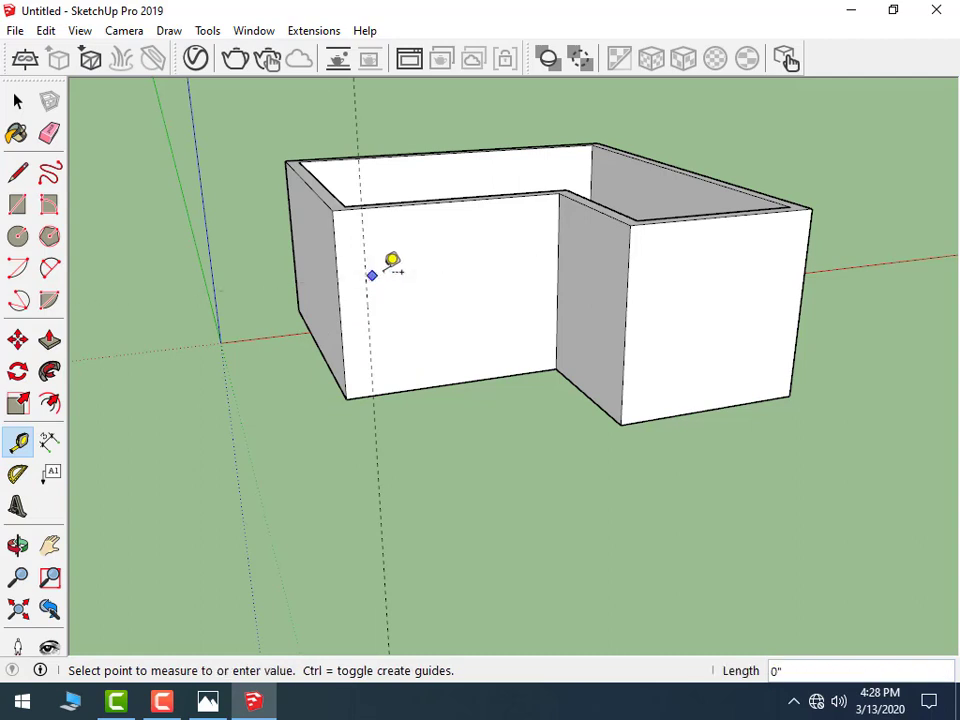
pyautogui.click(541, 295)
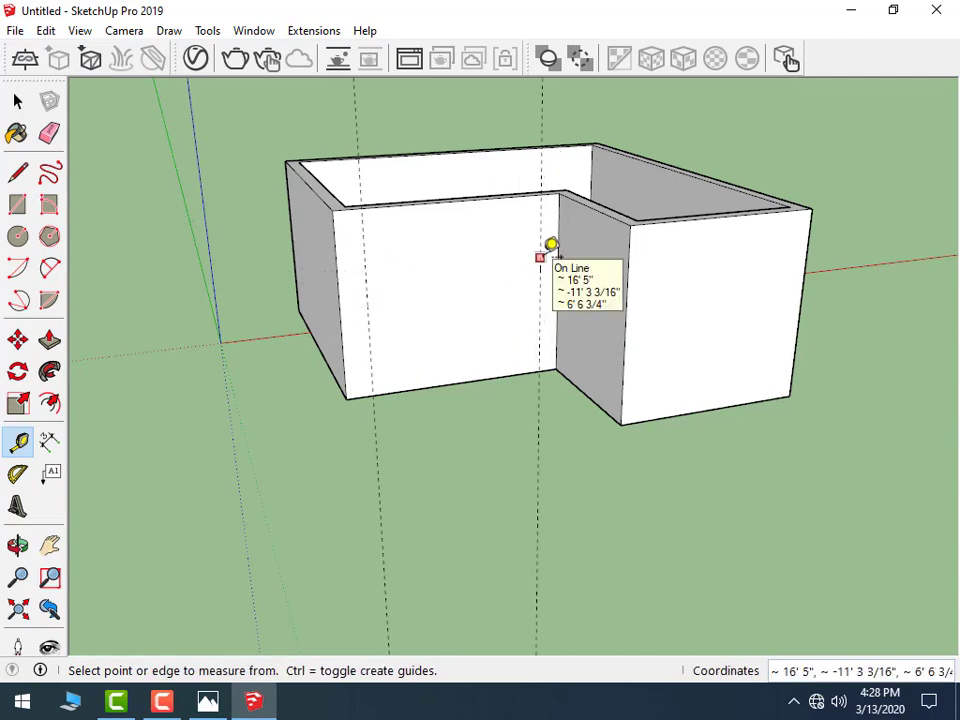
pyautogui.click(545, 252)
pyautogui.write("4'")
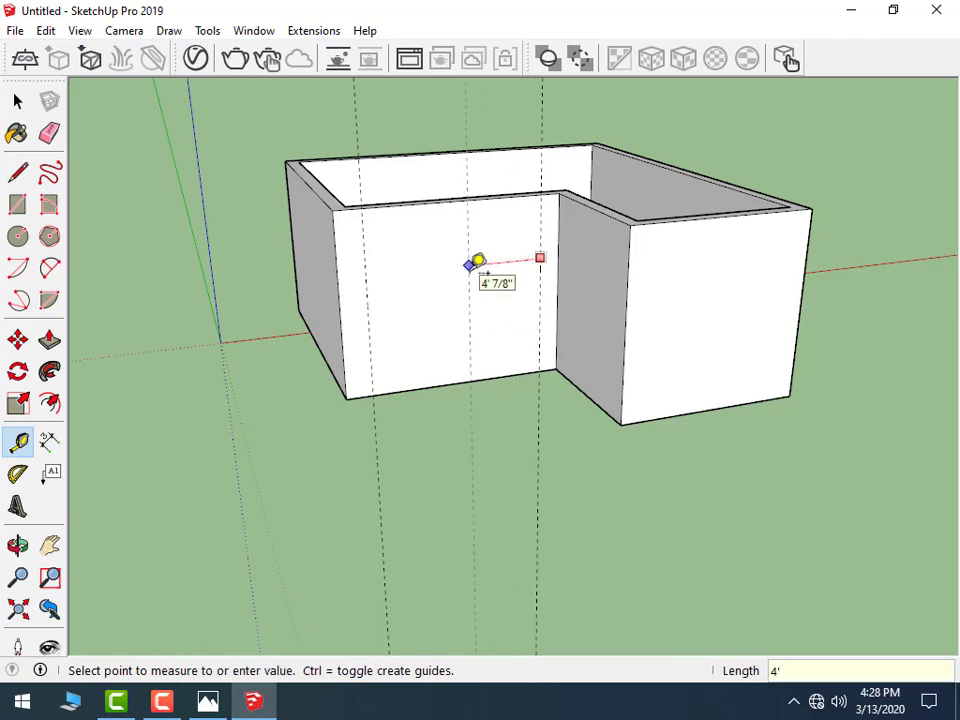
pyautogui.click(472, 265)
pyautogui.click(365, 273)
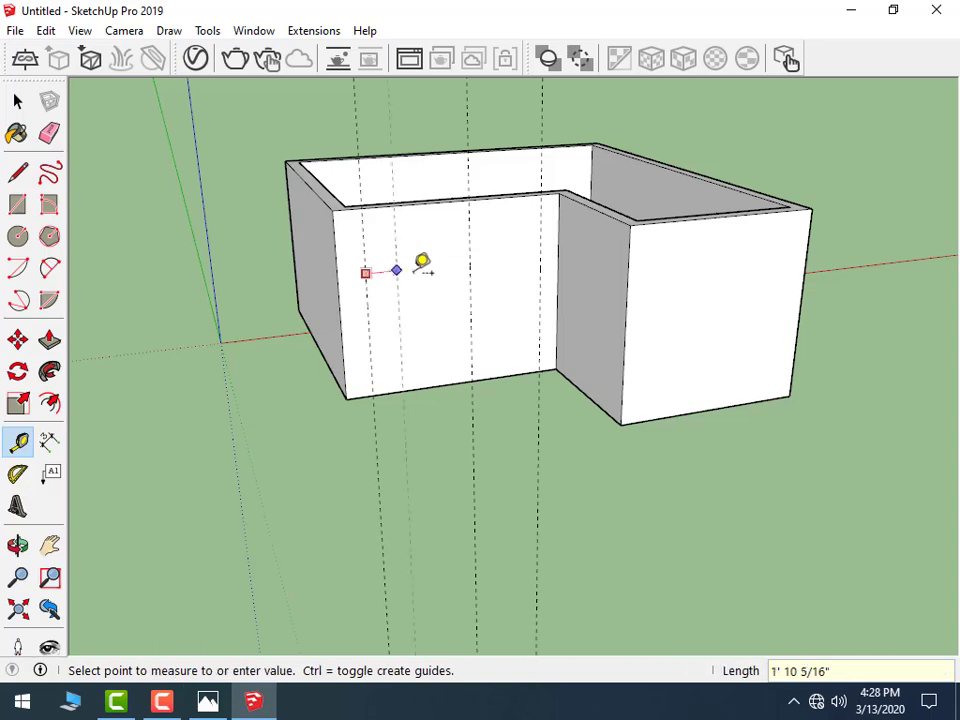
pyautogui.write("'")
pyautogui.press('Return')
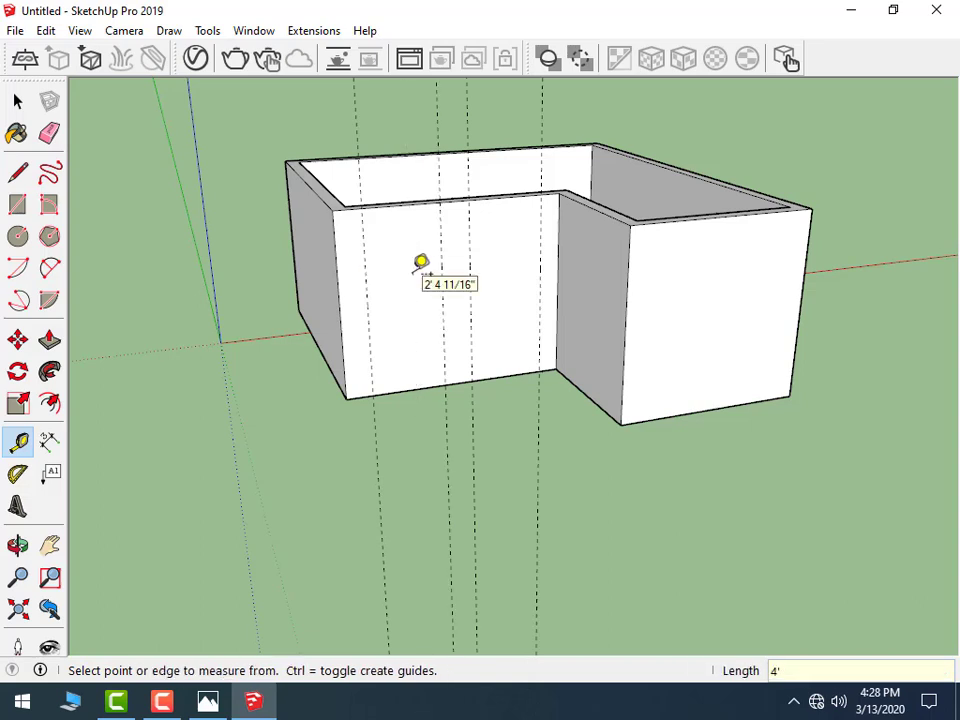
pyautogui.scroll(3, 500, 300)
# - Add horizontal guides up from the front wall's bottom edge, one at 4'
pyautogui.click(434, 406)
pyautogui.write('3')
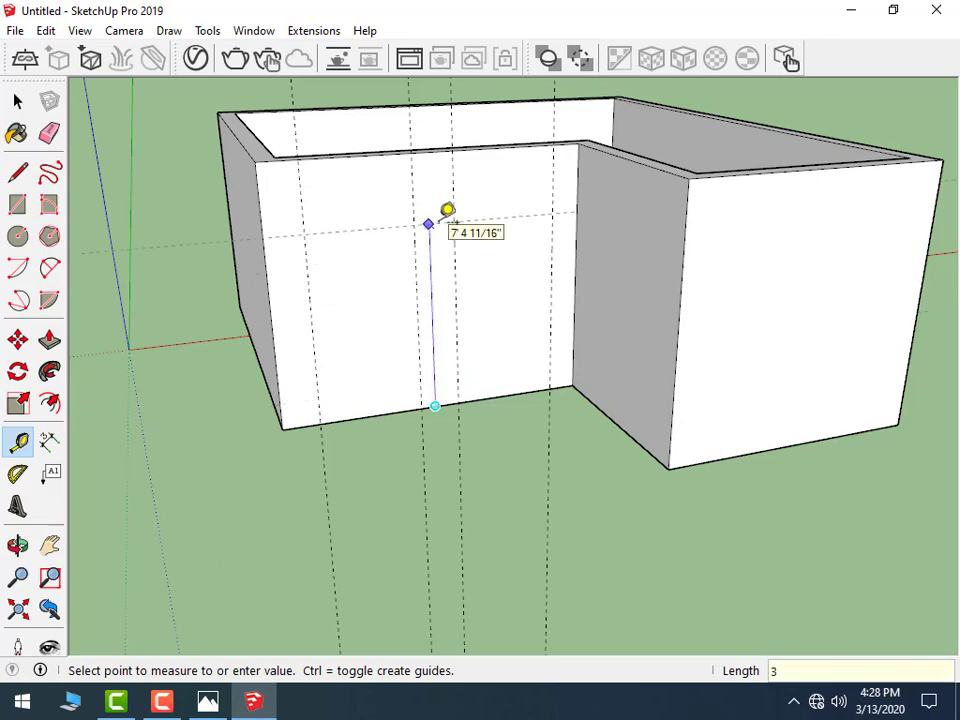
pyautogui.click(443, 218)
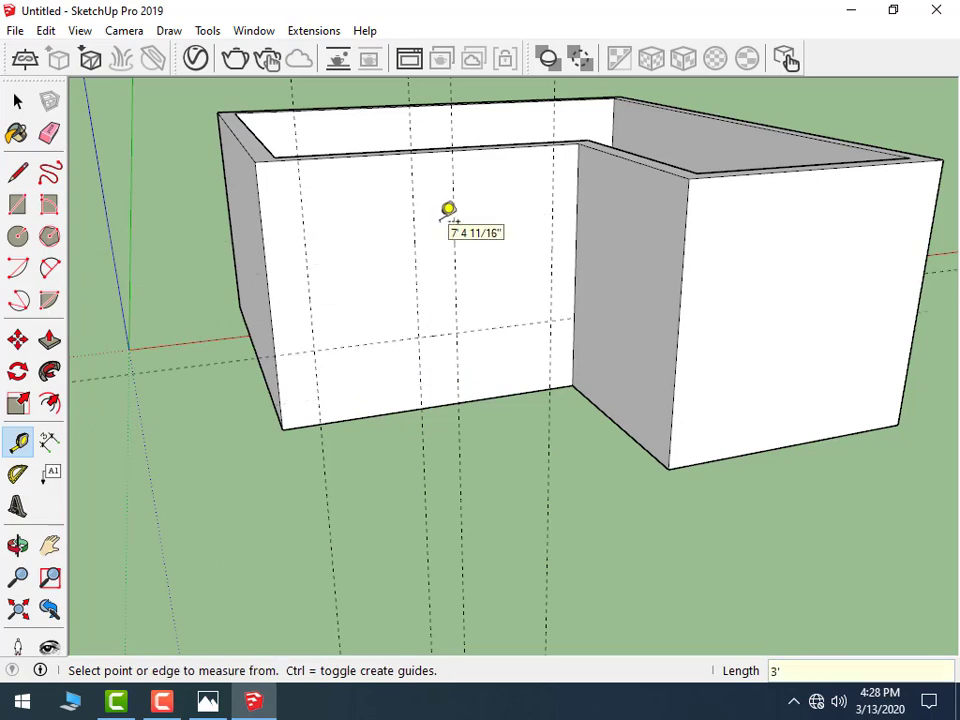
pyautogui.click(491, 327)
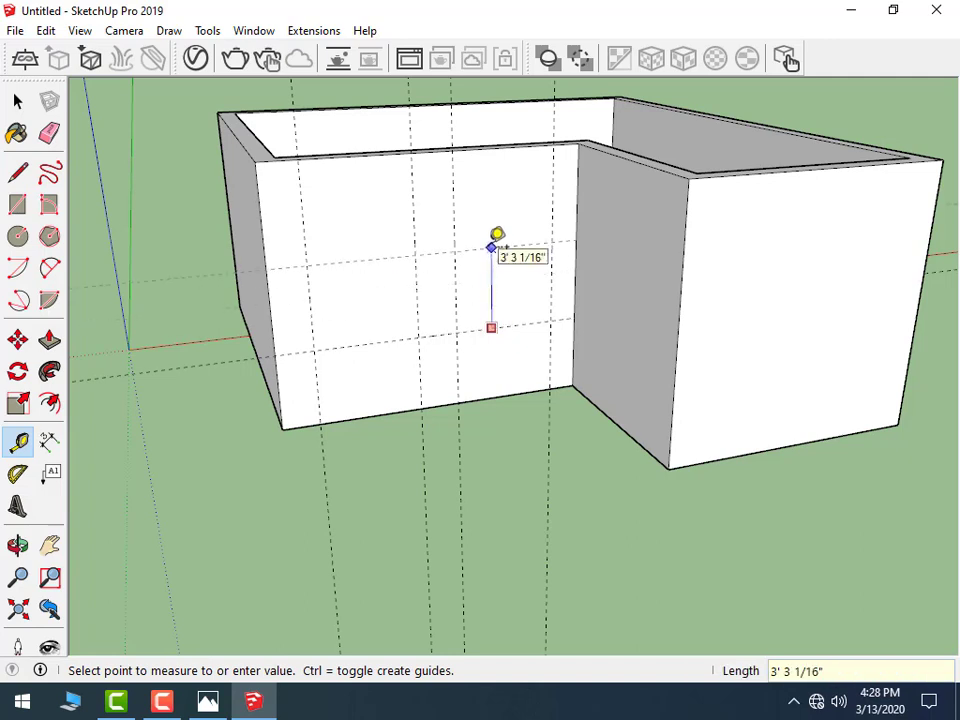
pyautogui.press('Return')
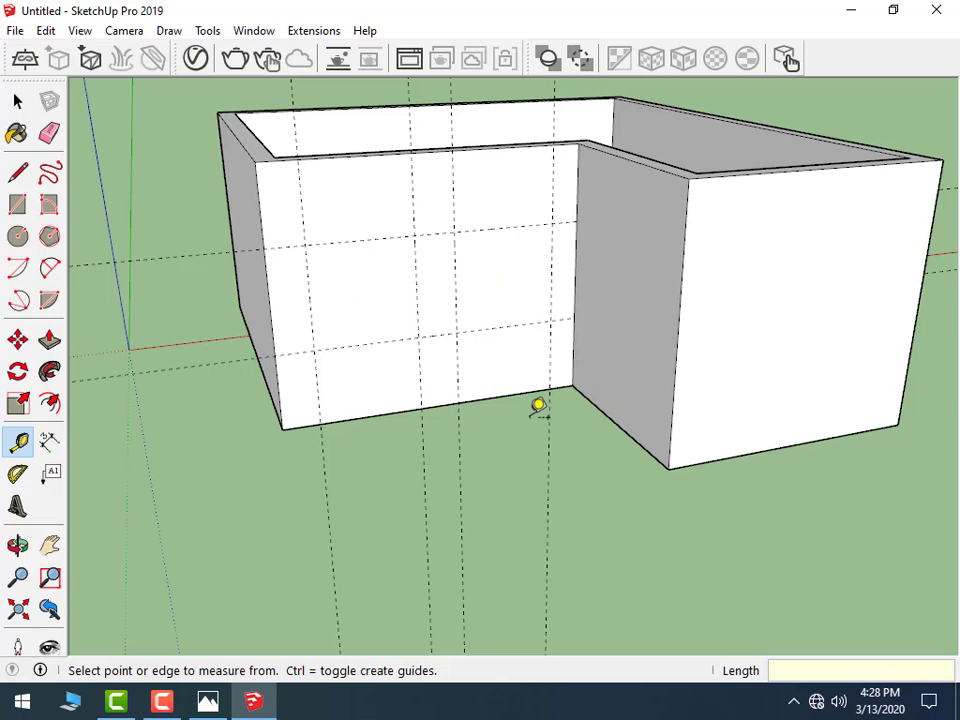
pyautogui.moveTo(212, 477)
pyautogui.mouseDown(button='middle')
pyautogui.moveTo(347, 489)
pyautogui.moveTo(253, 347)
pyautogui.mouseUp(button='middle')
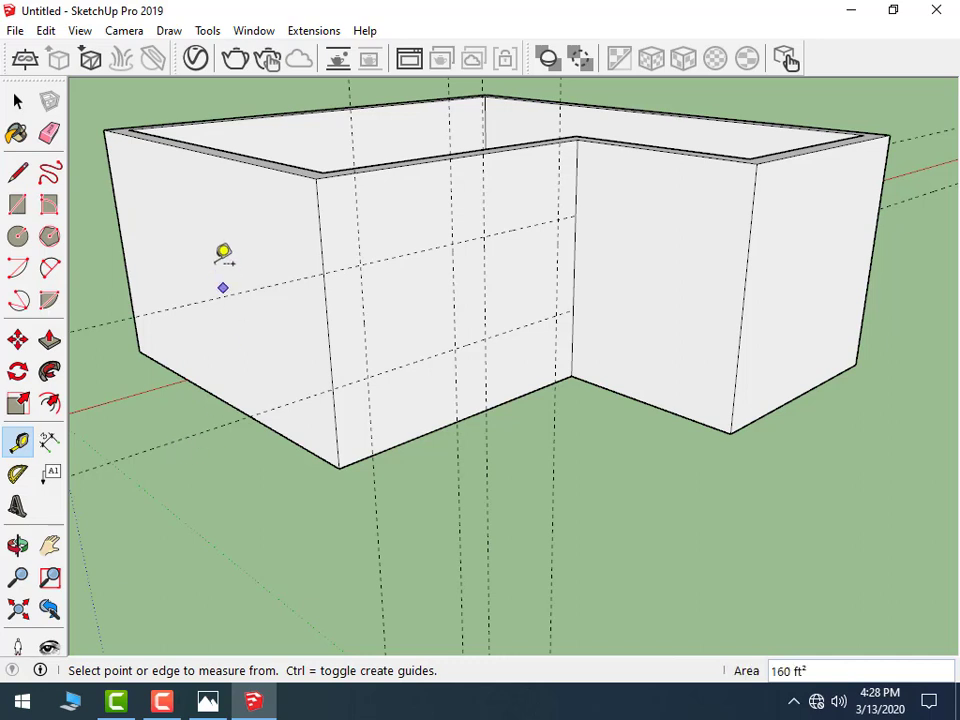
# - Place vertical guides near the other wall's edges, spaced 4' apart
pyautogui.click(110, 171)
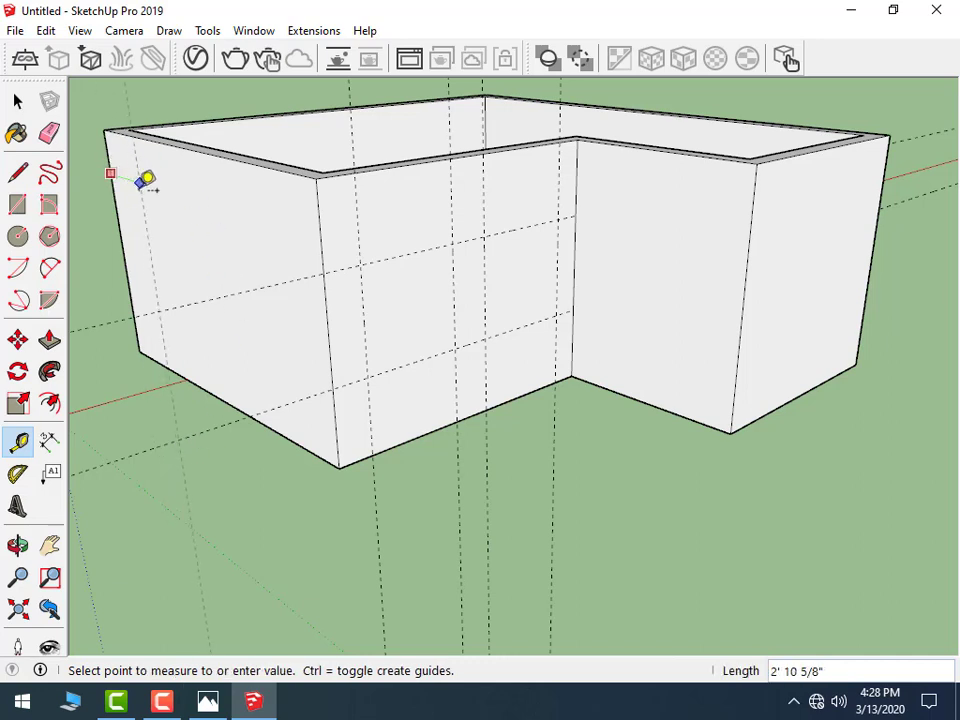
pyautogui.click(146, 181)
pyautogui.write("10'")
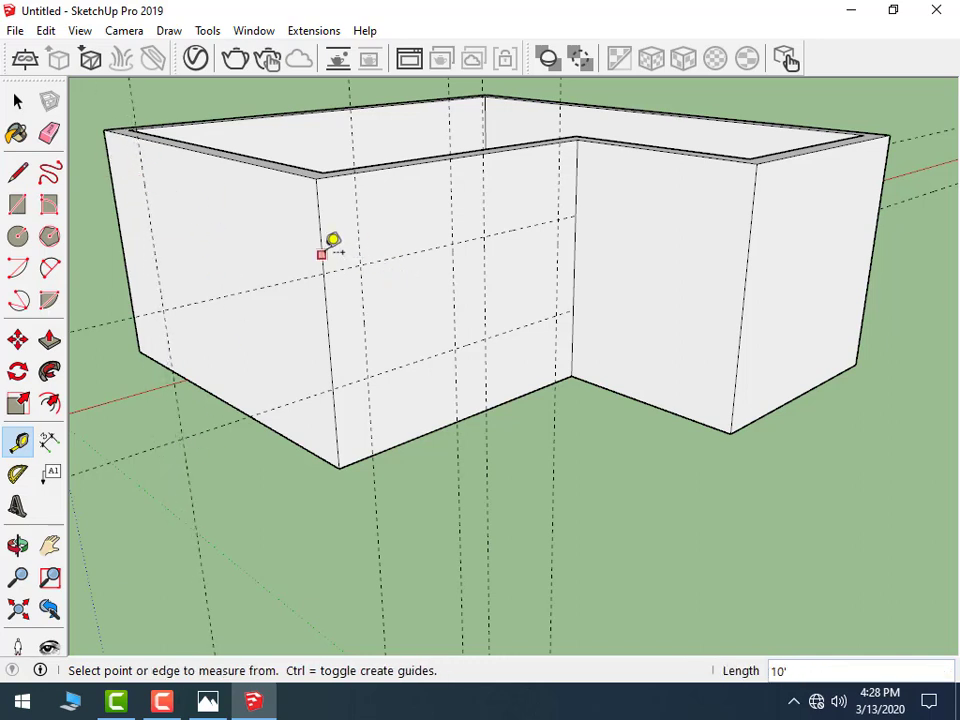
pyautogui.click(322, 242)
pyautogui.click(300, 242)
pyautogui.click(299, 239)
pyautogui.write('4')
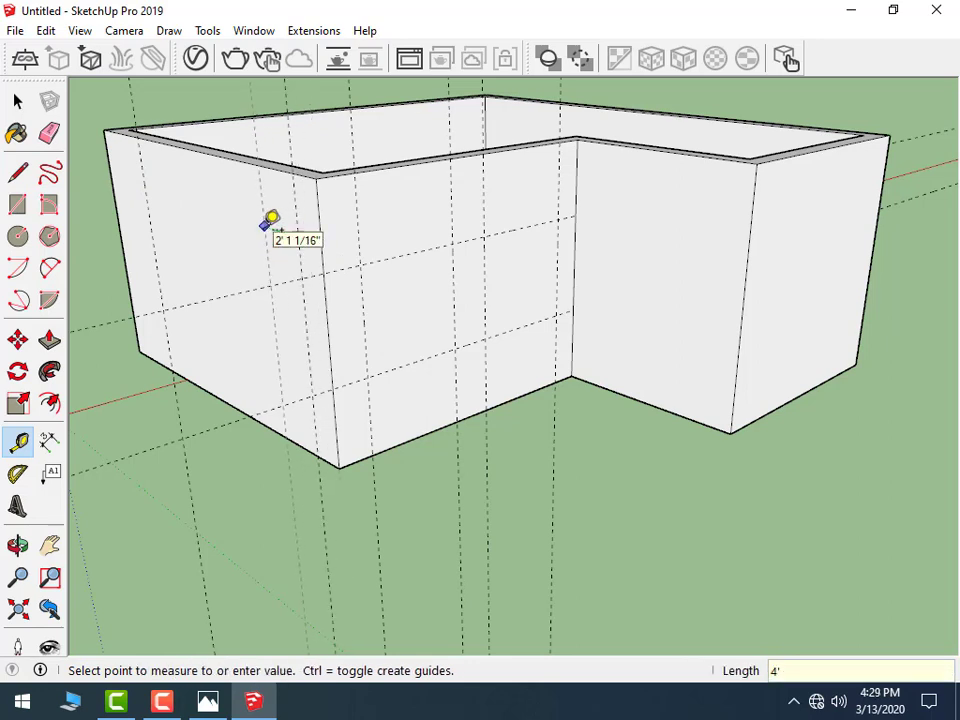
pyautogui.click(270, 218)
pyautogui.click(146, 189)
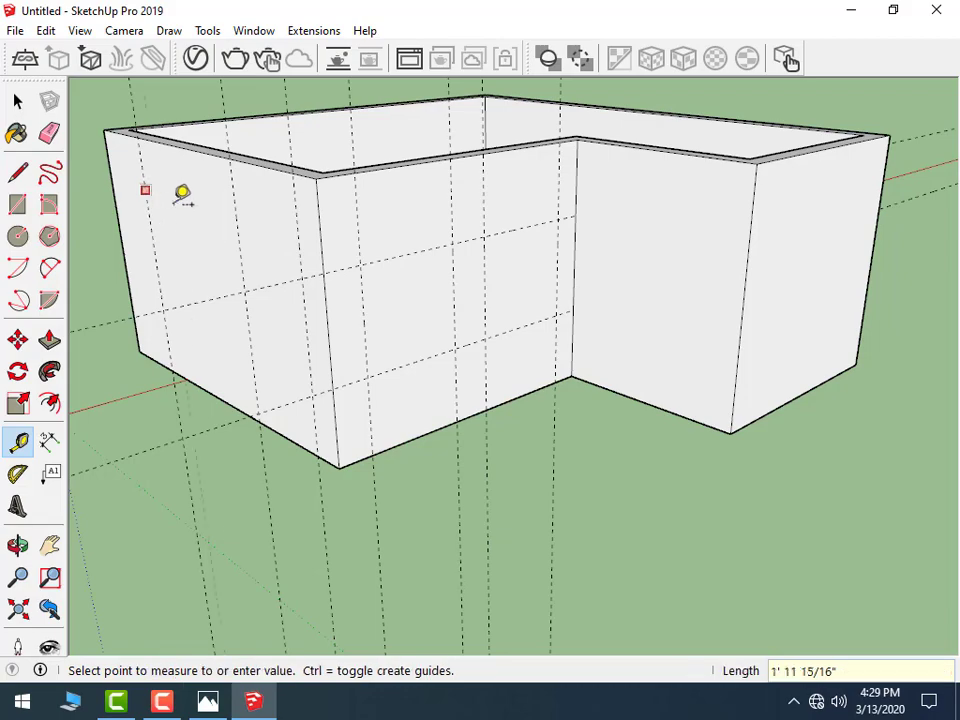
pyautogui.write("'")
pyautogui.press('Return')
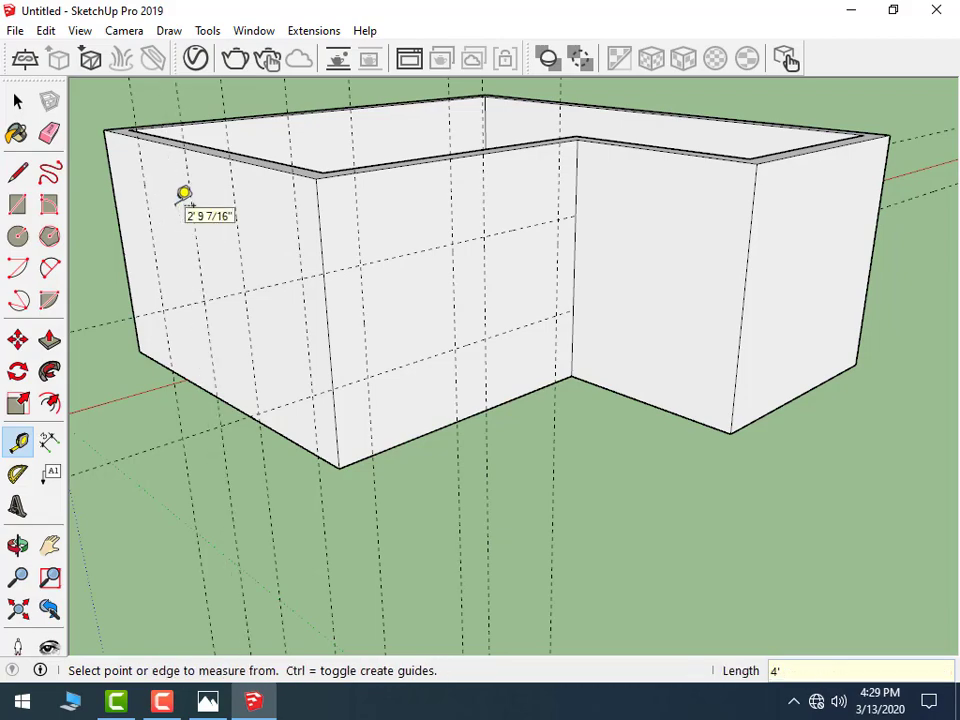
# - Add horizontal guides on that wall 3' above the base and 4' higher
pyautogui.moveTo(313, 483); pyautogui.dragTo(489, 429, button='middle')
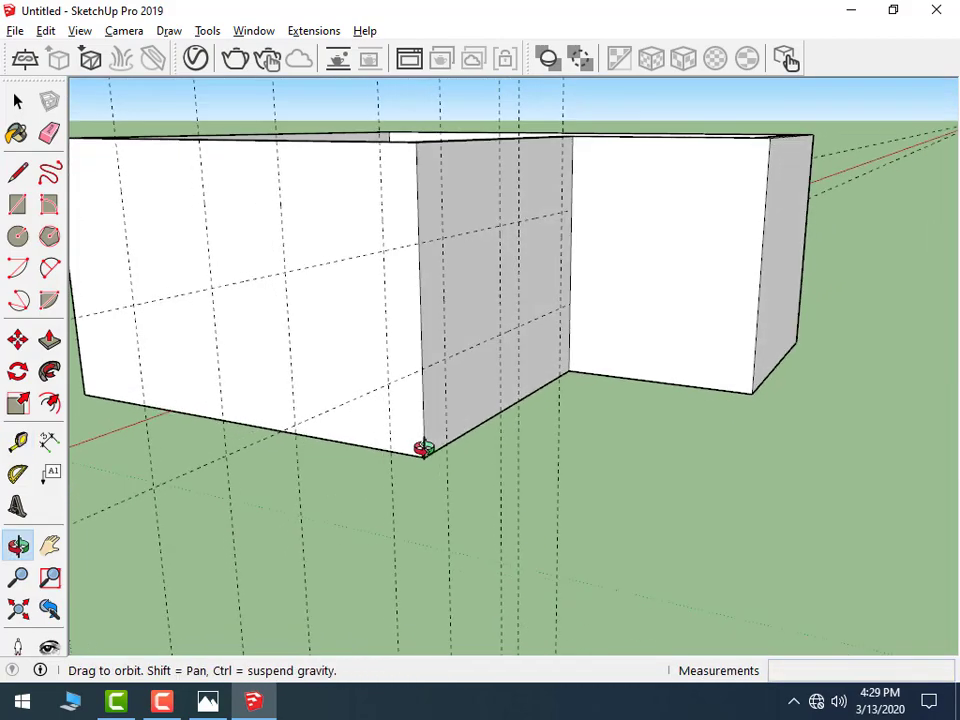
pyautogui.click(433, 440)
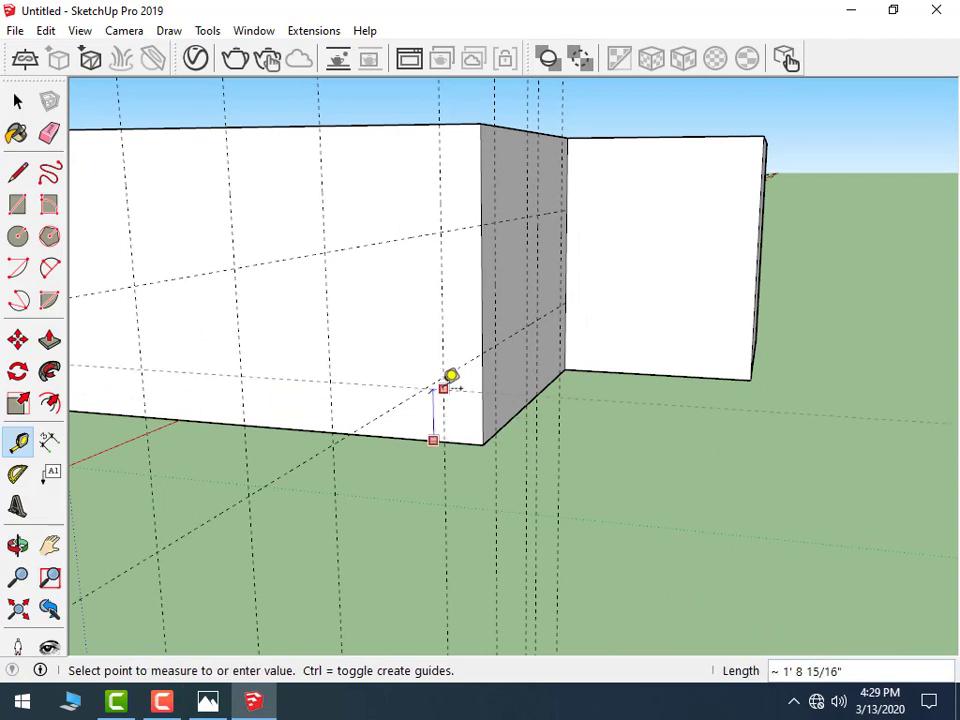
pyautogui.write("'")
pyautogui.press('Return')
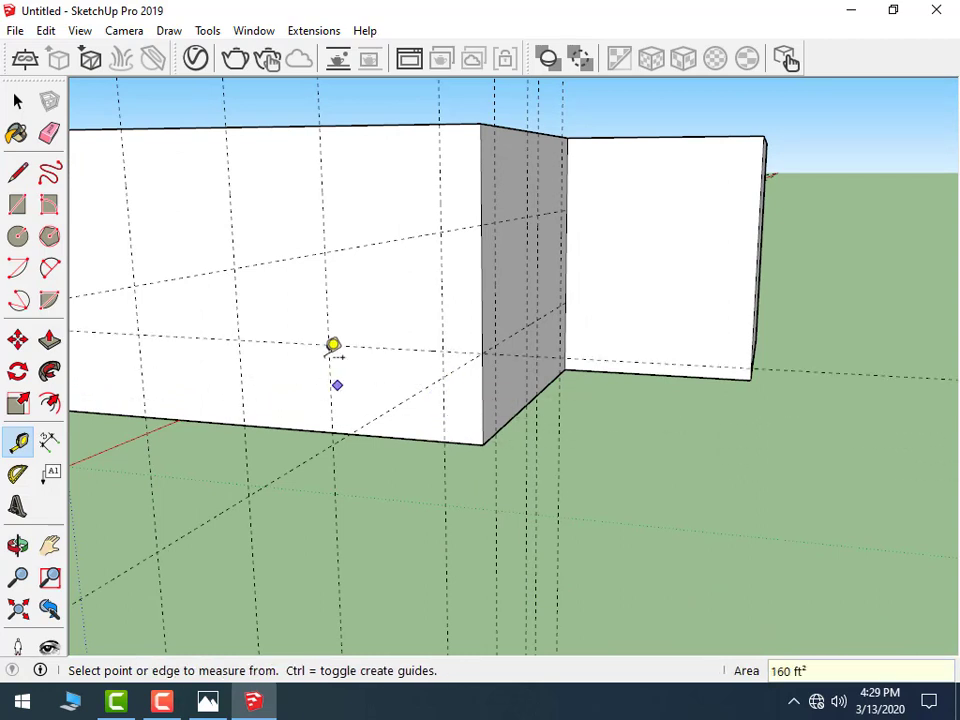
pyautogui.click(354, 345)
pyautogui.write('4')
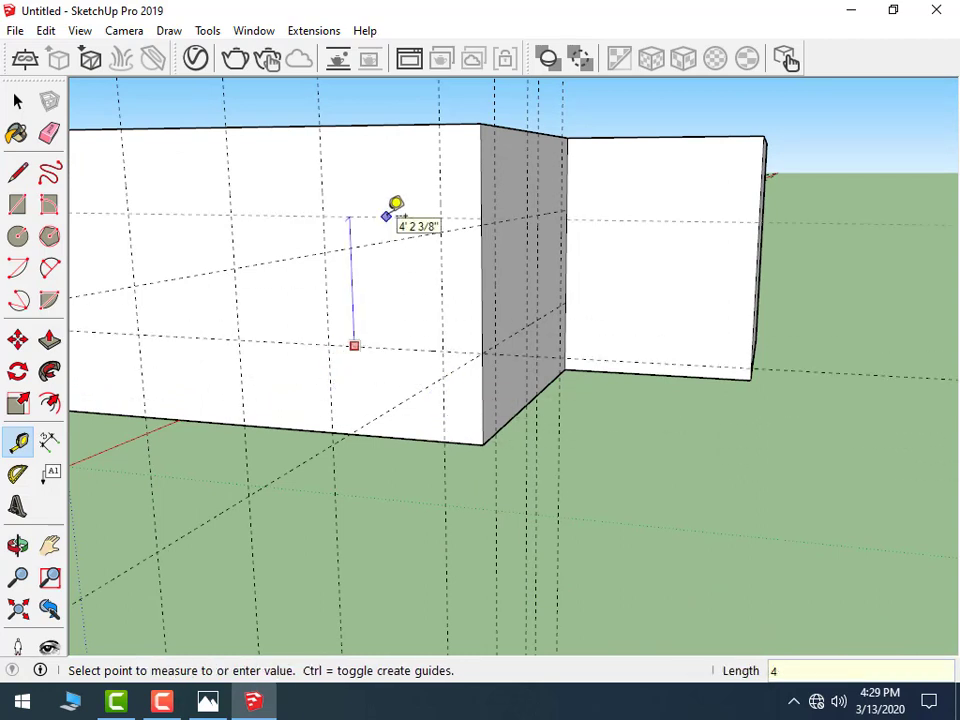
pyautogui.write("'")
pyautogui.press('Return')
pyautogui.scroll(1, 415, 196)
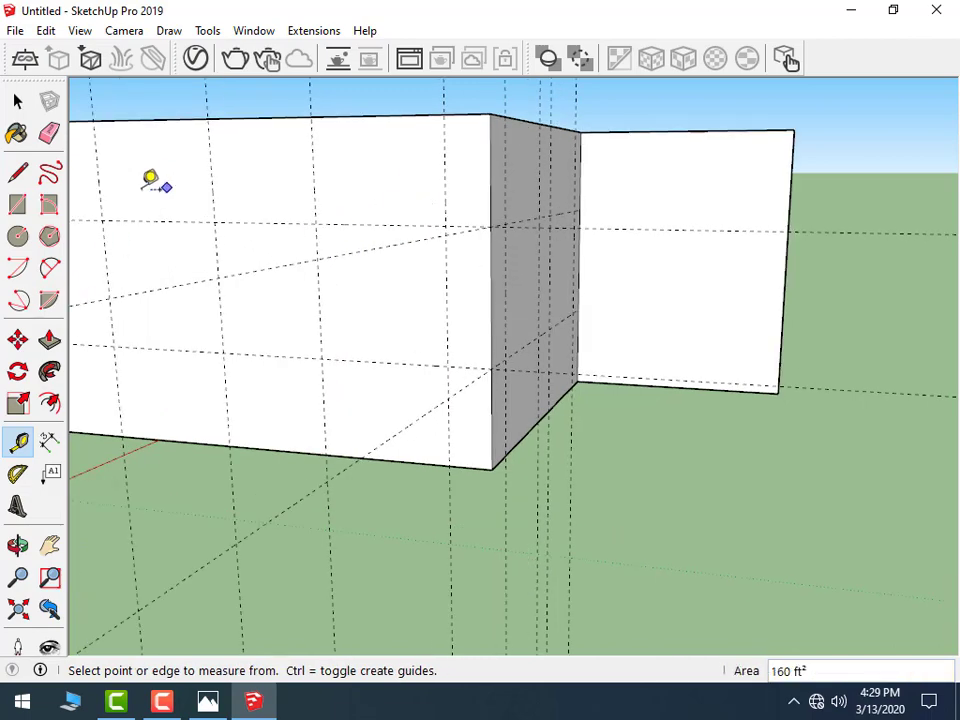
# - Draw 4' × 4' window rectangles at the guide intersections on the walls
pyautogui.click(18, 204)
pyautogui.scroll(-2, 184, 279)
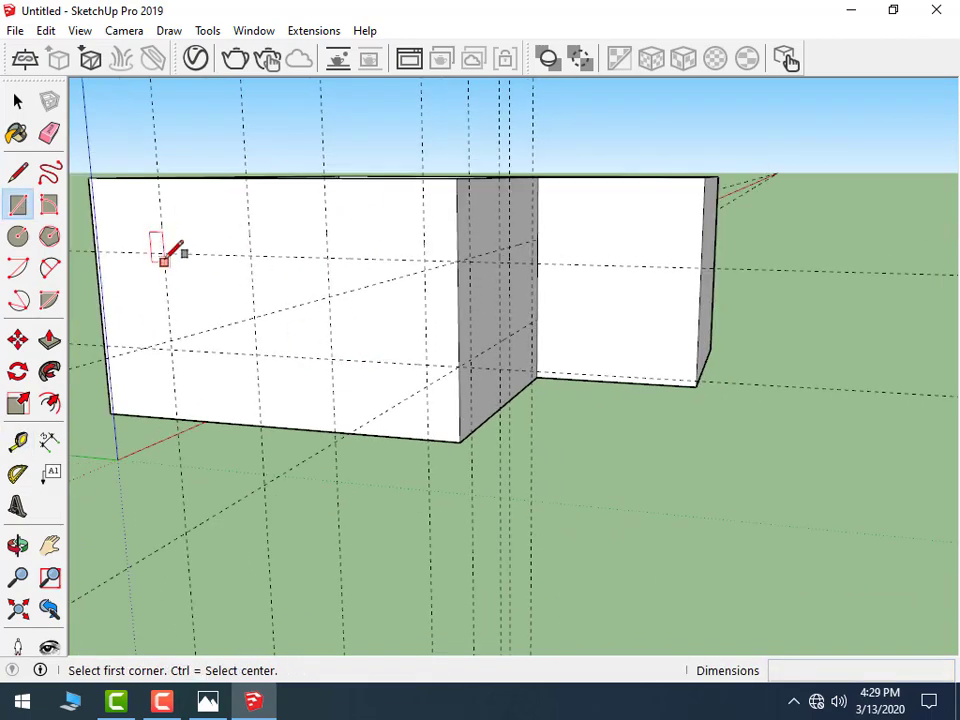
pyautogui.click(165, 250)
pyautogui.write("4',4'")
pyautogui.press('Return')
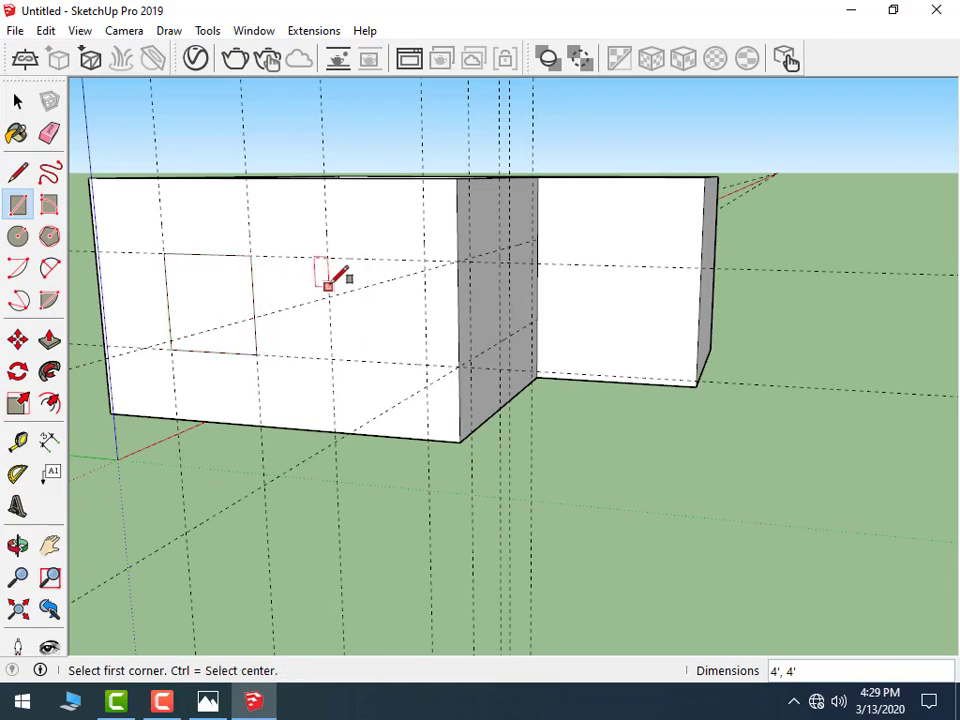
pyautogui.click(326, 257)
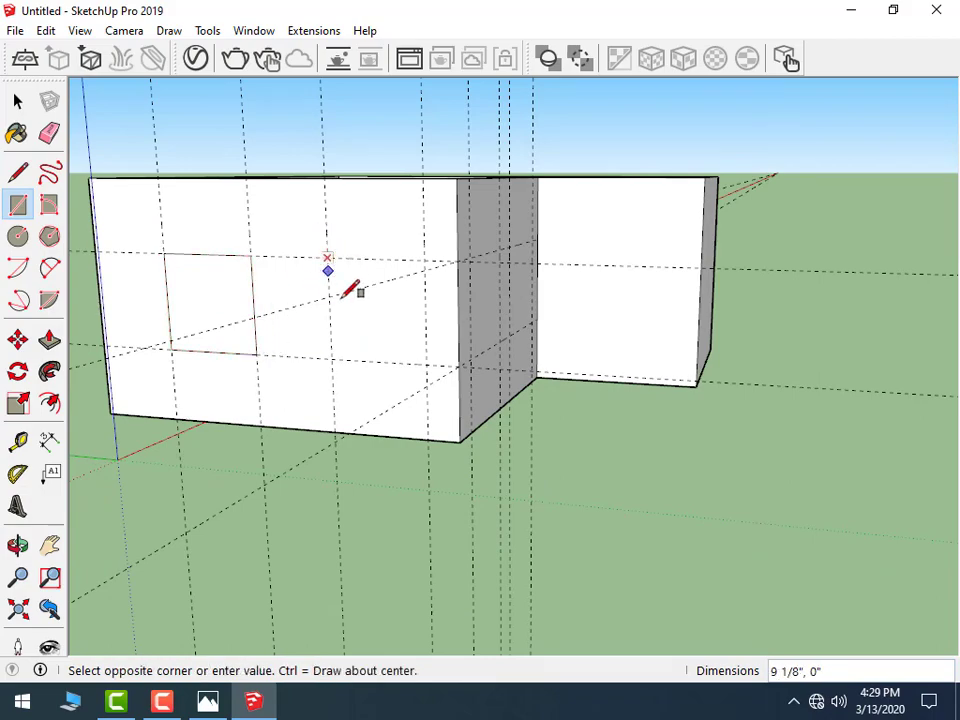
pyautogui.click(428, 362)
pyautogui.moveTo(480, 386)
pyautogui.mouseDown(button='middle')
pyautogui.moveTo(272, 407)
pyautogui.moveTo(405, 258)
pyautogui.mouseUp(button='middle')
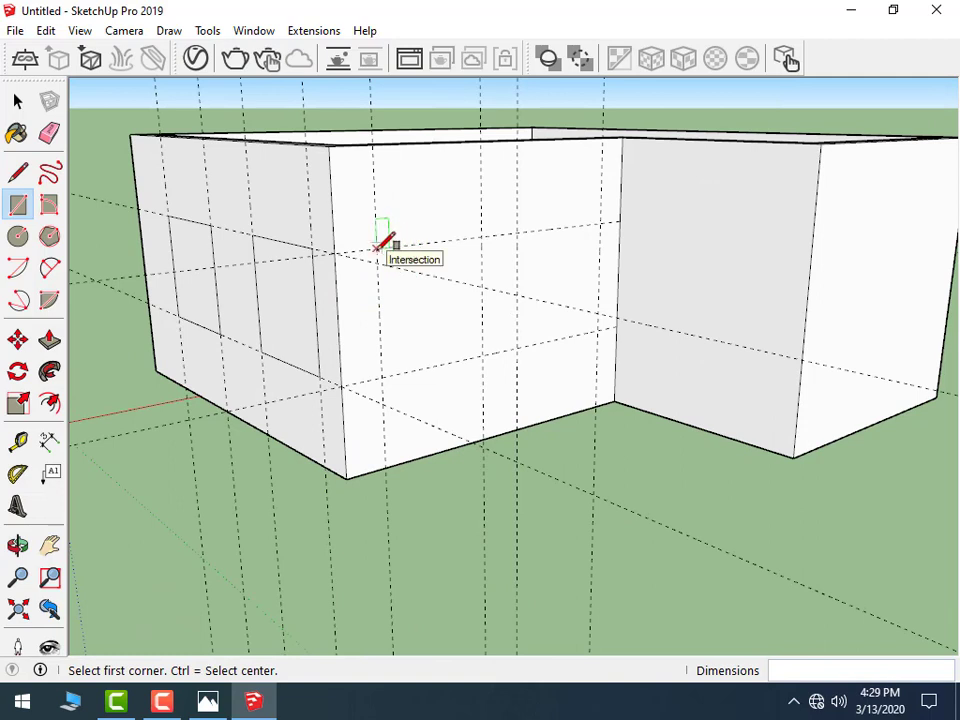
pyautogui.click(379, 247)
pyautogui.write("4',4'")
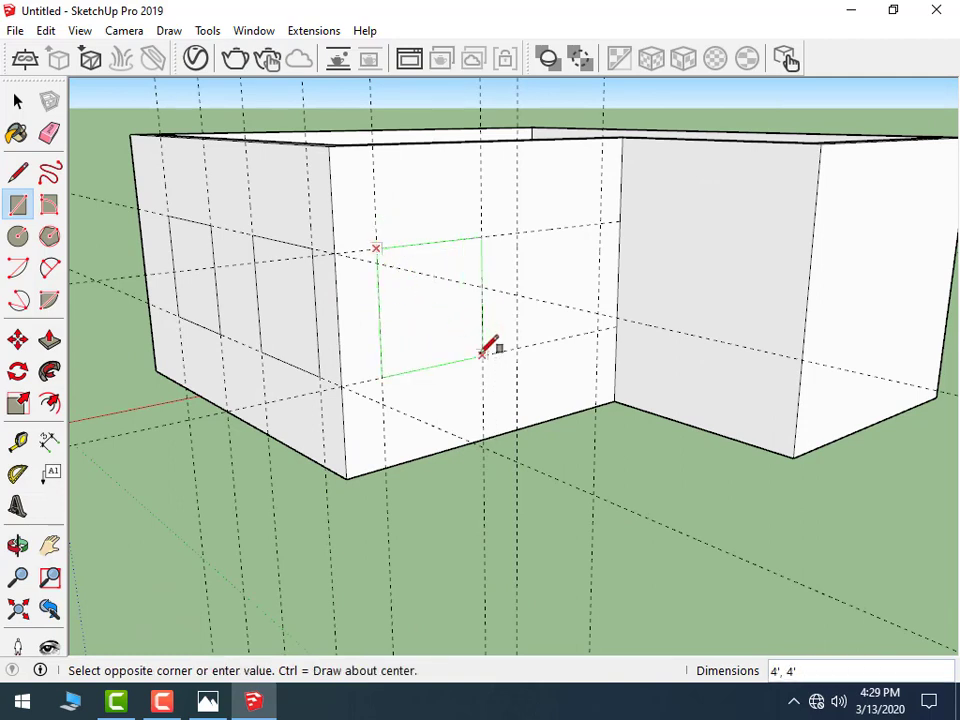
pyautogui.press('Return')
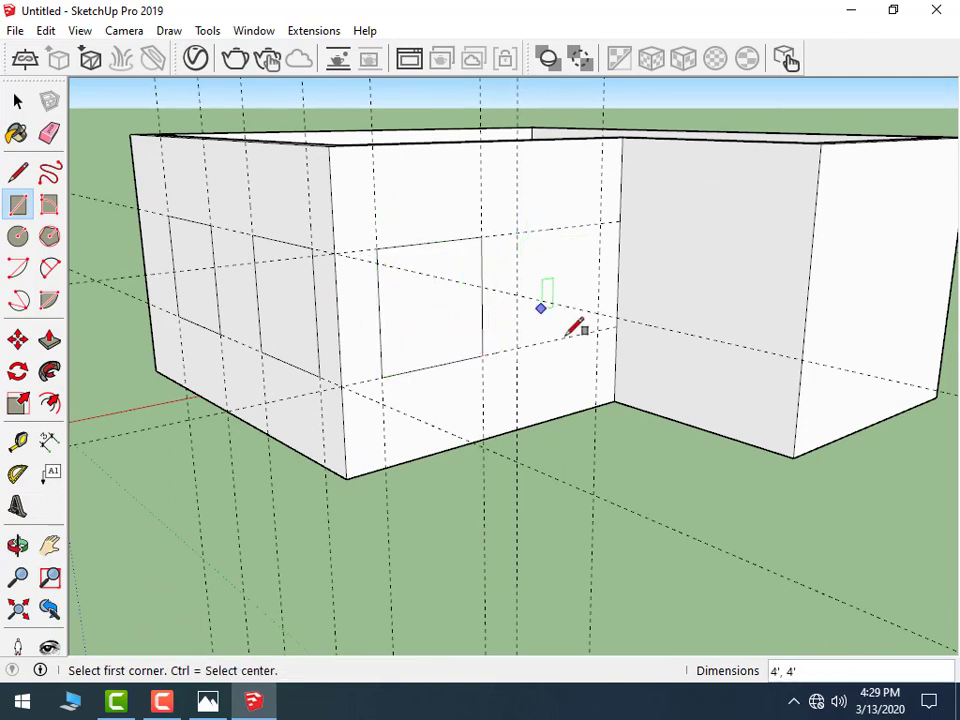
# - Draw the 7' × 4' door rectangle from the upper guide down to the base
pyautogui.moveTo(574, 354)
pyautogui.mouseDown(button='middle')
pyautogui.moveTo(521, 351)
pyautogui.moveTo(547, 256)
pyautogui.mouseUp(button='middle')
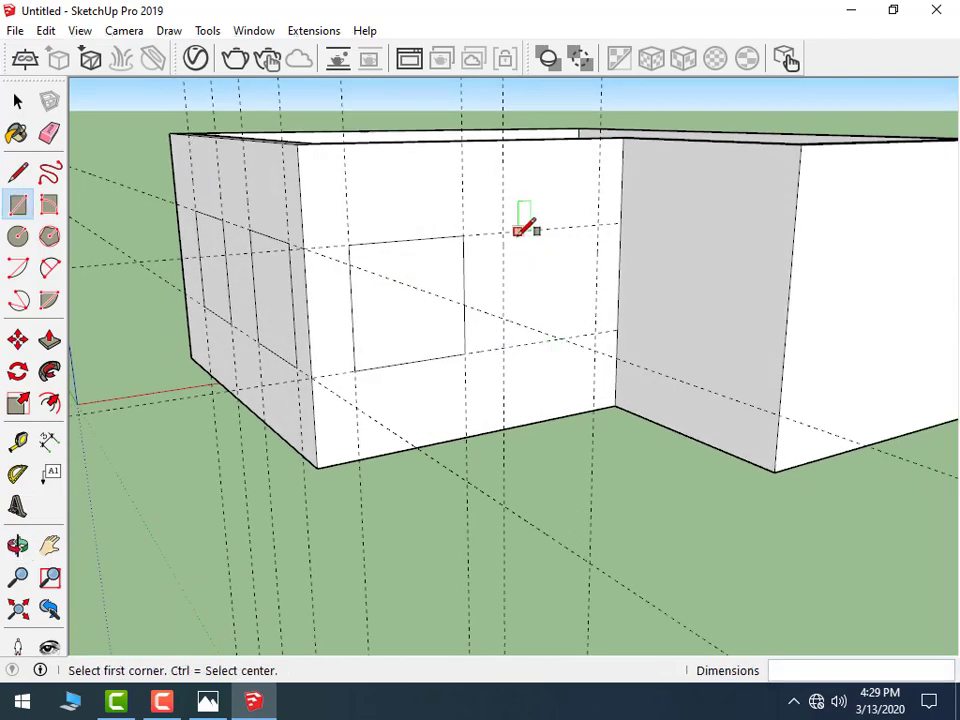
pyautogui.click(503, 230)
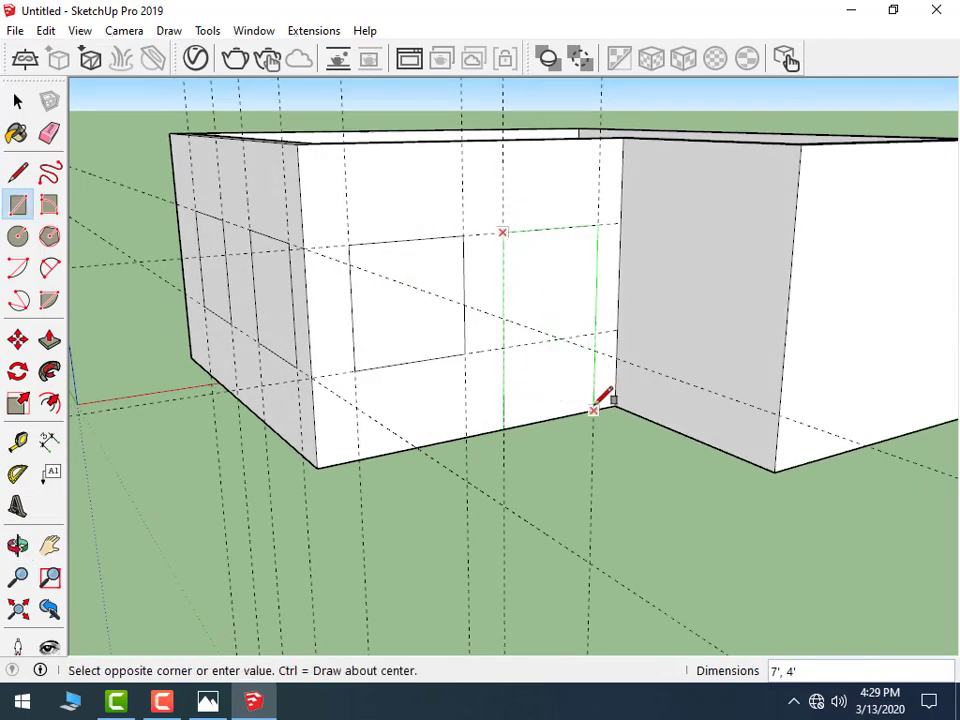
pyautogui.click(604, 399)
pyautogui.scroll(-3, 265, 430)
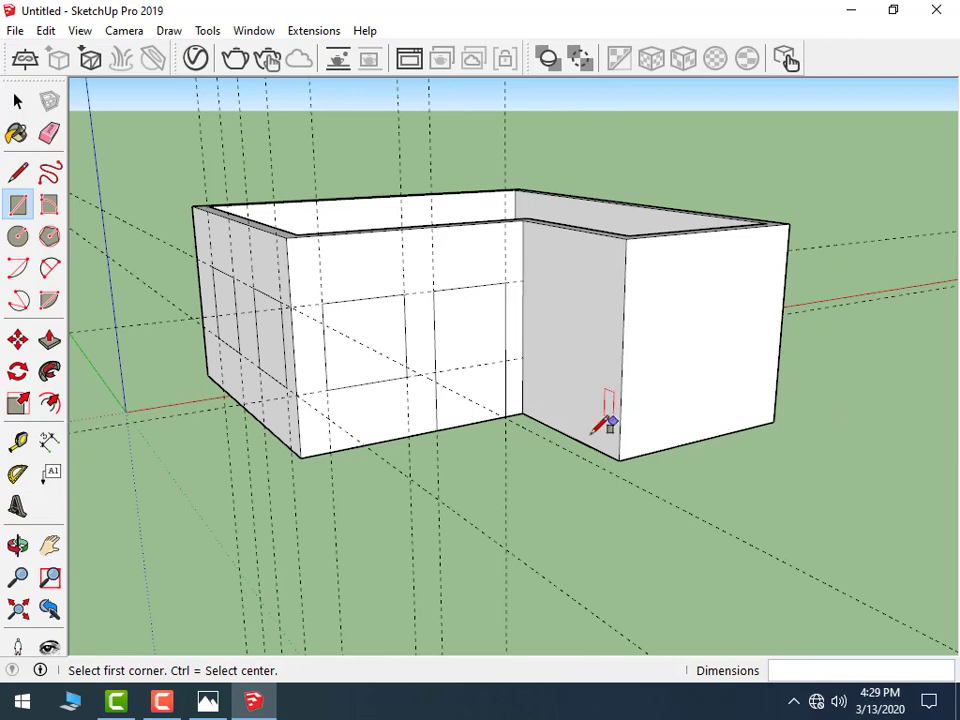
pyautogui.moveTo(668, 422)
pyautogui.mouseDown(button='middle')
pyautogui.moveTo(560, 435)
pyautogui.moveTo(625, 429)
pyautogui.mouseUp(button='middle')
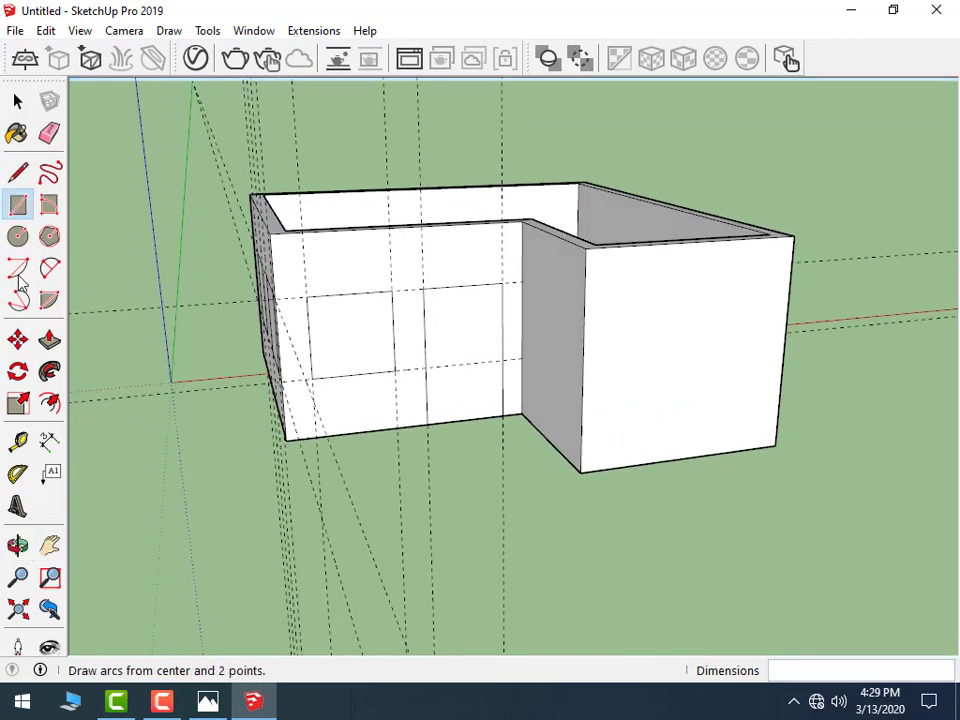
# - Place horizontal guides on the wing wall, 3' above the base and 2' higher
pyautogui.click(17, 441)
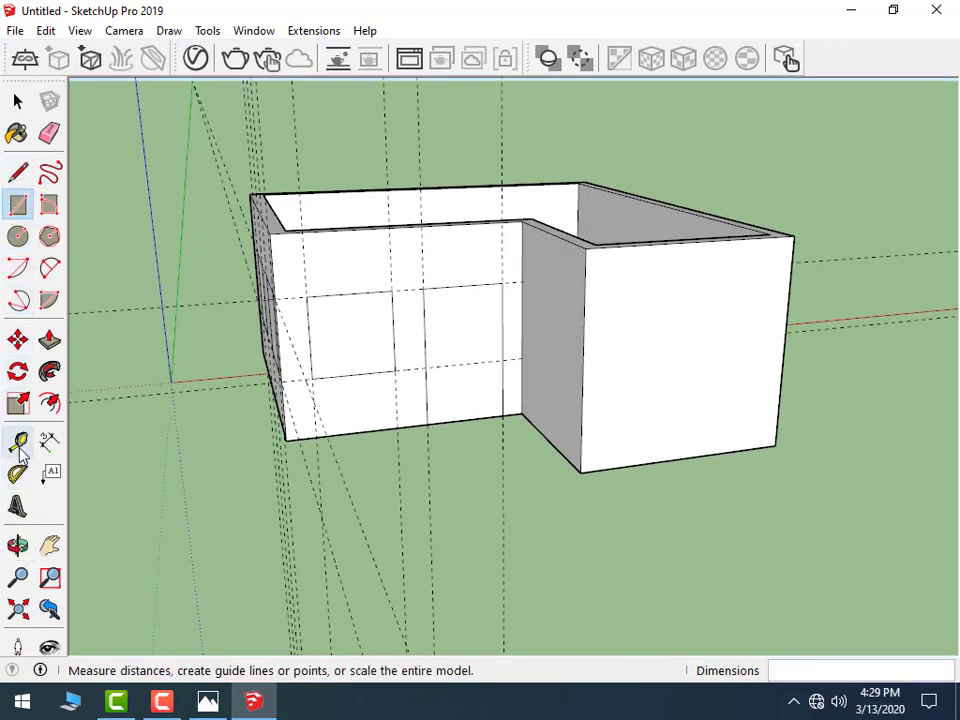
pyautogui.click(680, 458)
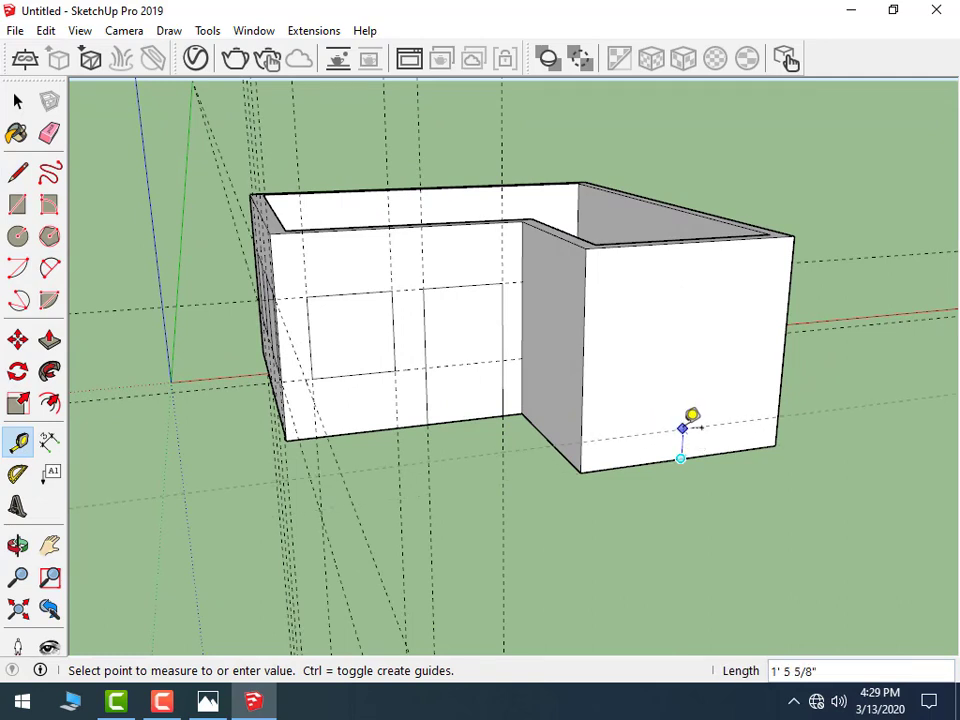
pyautogui.write("'")
pyautogui.press('Return')
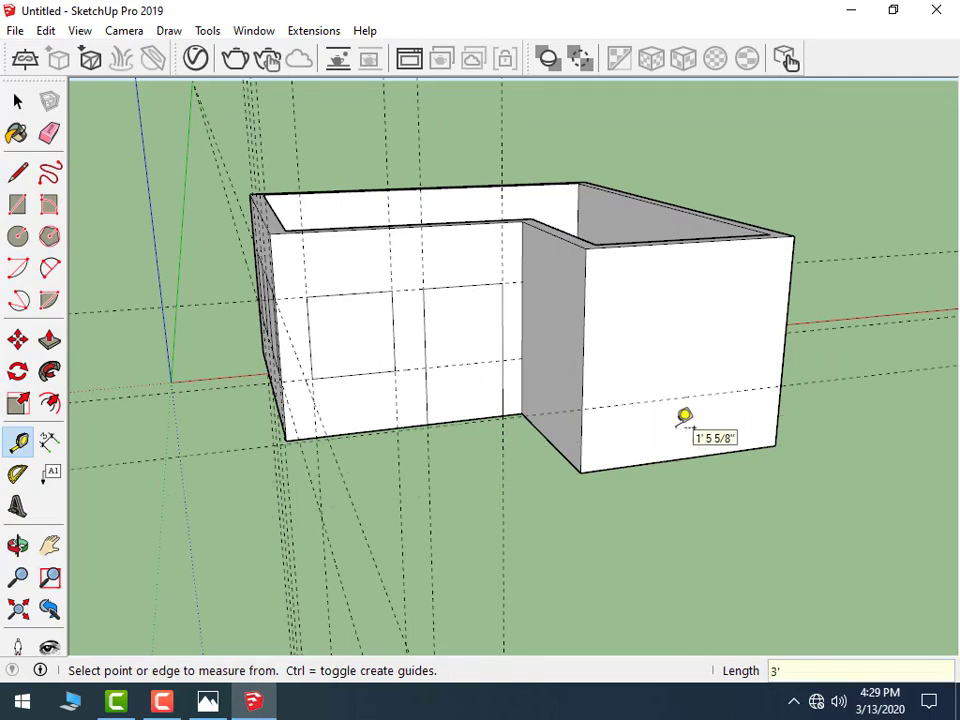
pyautogui.click(684, 396)
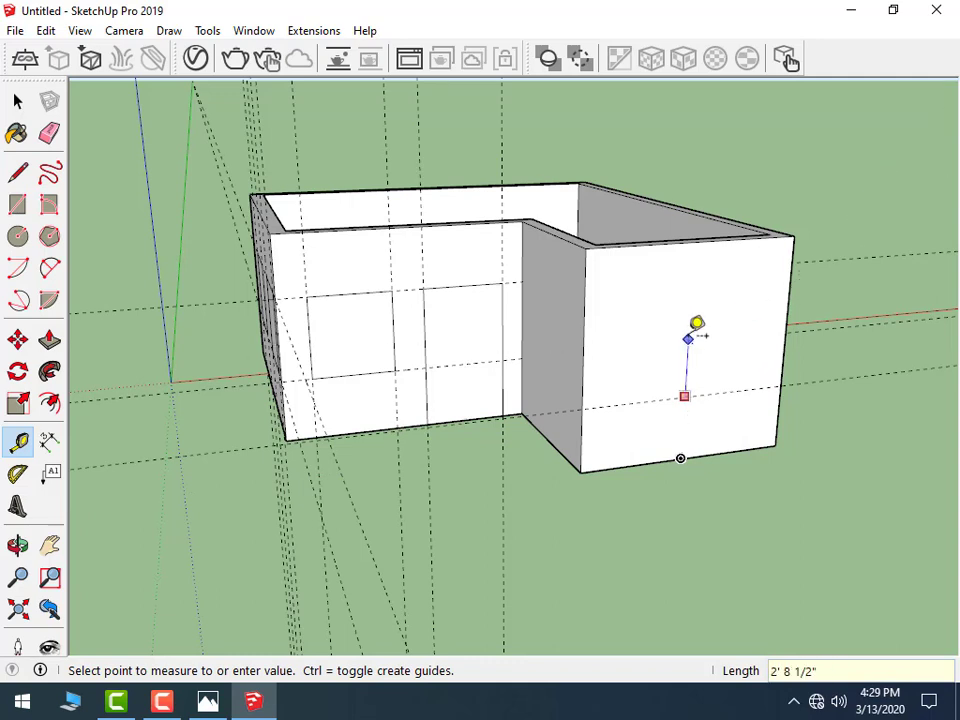
pyautogui.press('Escape')
pyautogui.click(636, 401)
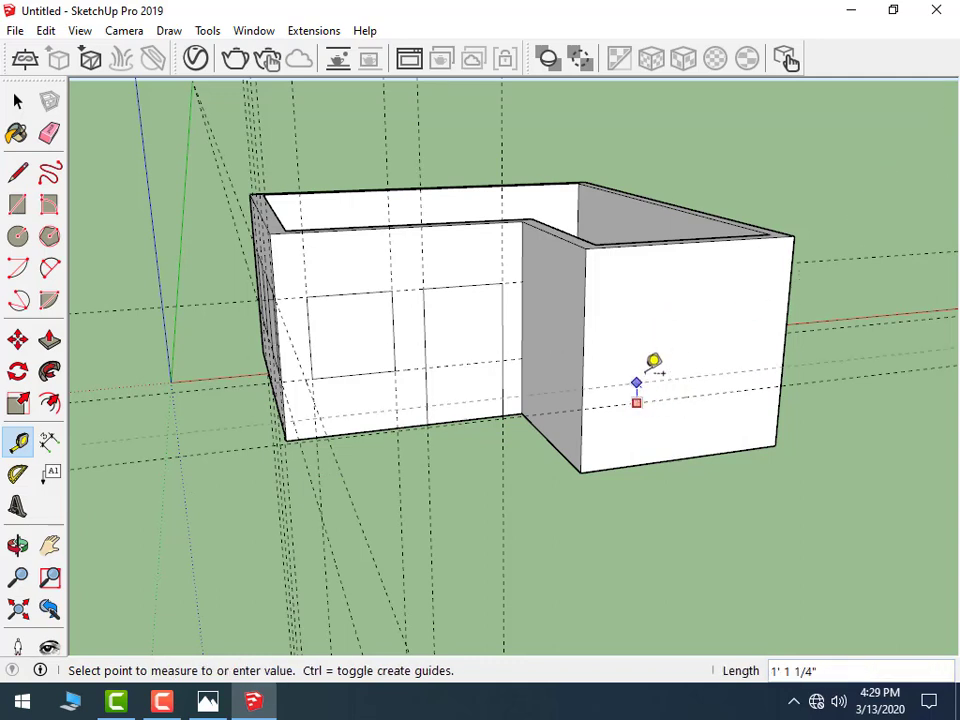
pyautogui.write("2''")
pyautogui.press('Return')
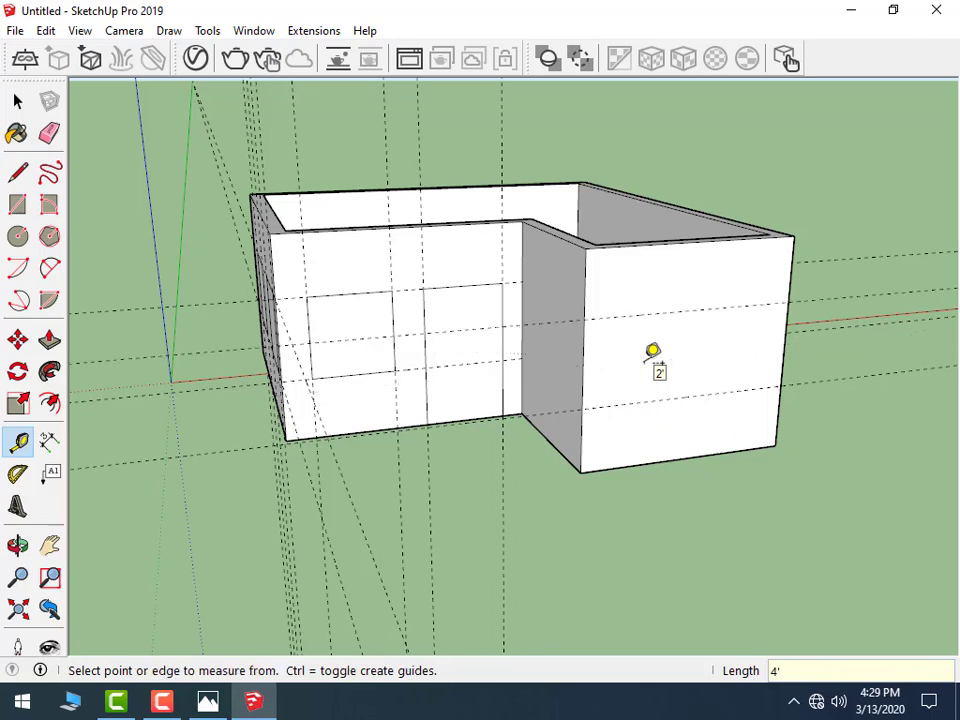
# - Add vertical guides on the right wall, one offset 4' from its edge
pyautogui.click(583, 351)
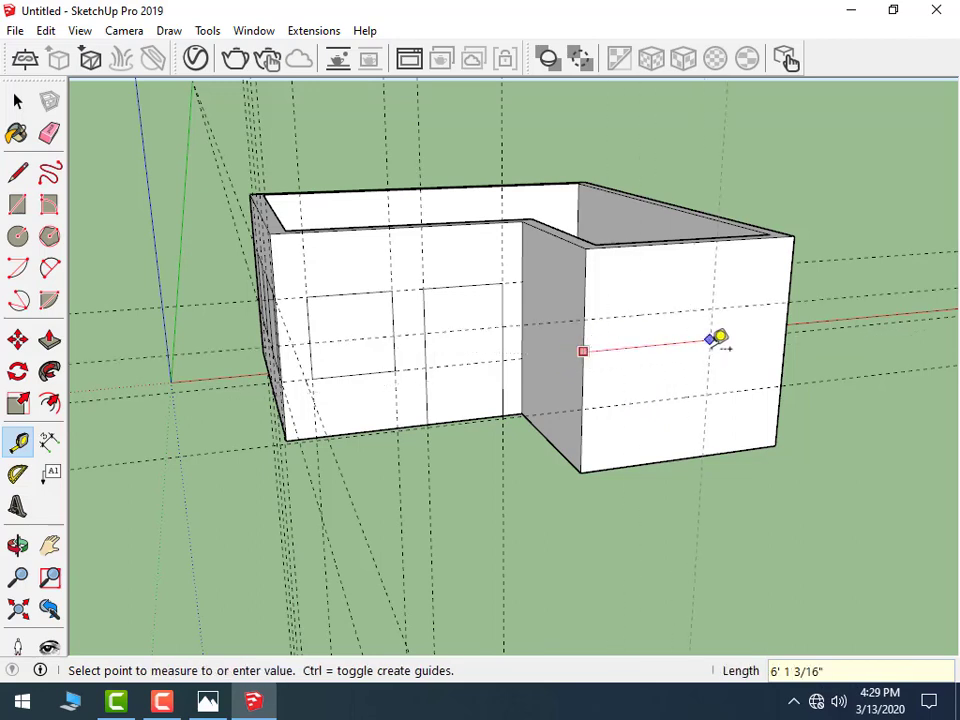
pyautogui.click(688, 342)
pyautogui.write("10'")
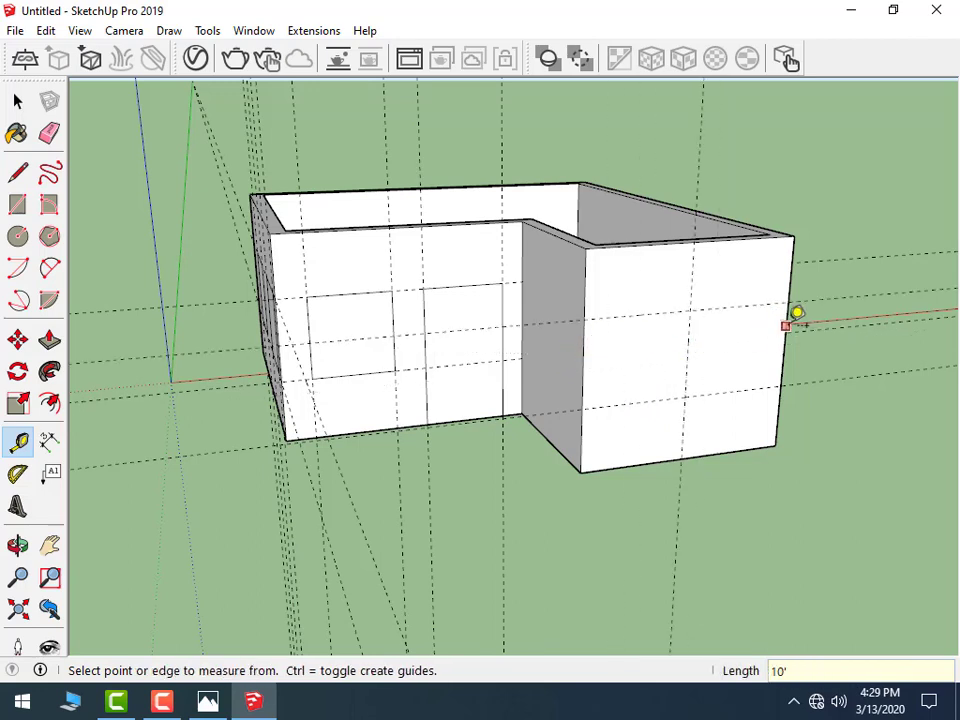
pyautogui.click(791, 315)
pyautogui.click(768, 315)
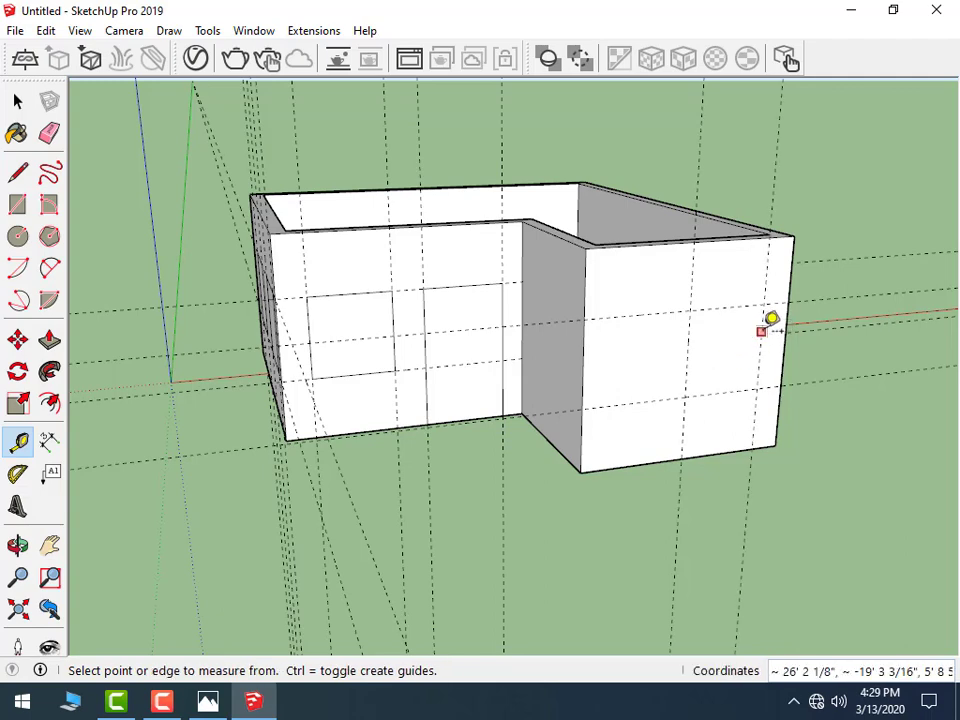
pyautogui.click(761, 330)
pyautogui.write('4')
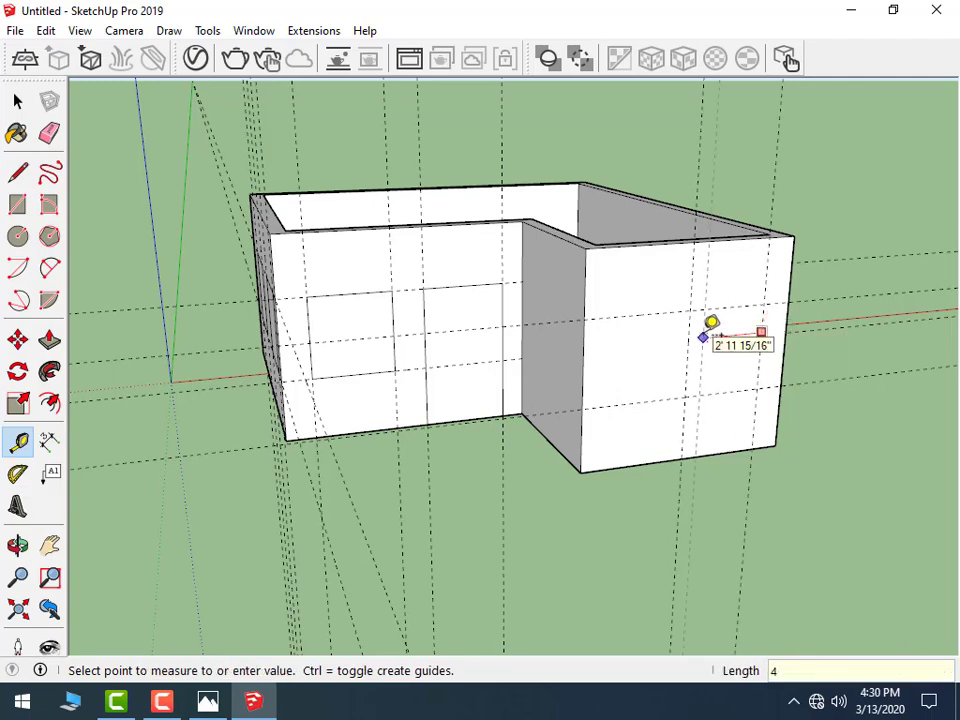
pyautogui.write("'")
pyautogui.press('Return')
pyautogui.moveTo(790, 323); pyautogui.dragTo(439, 371, button='middle')
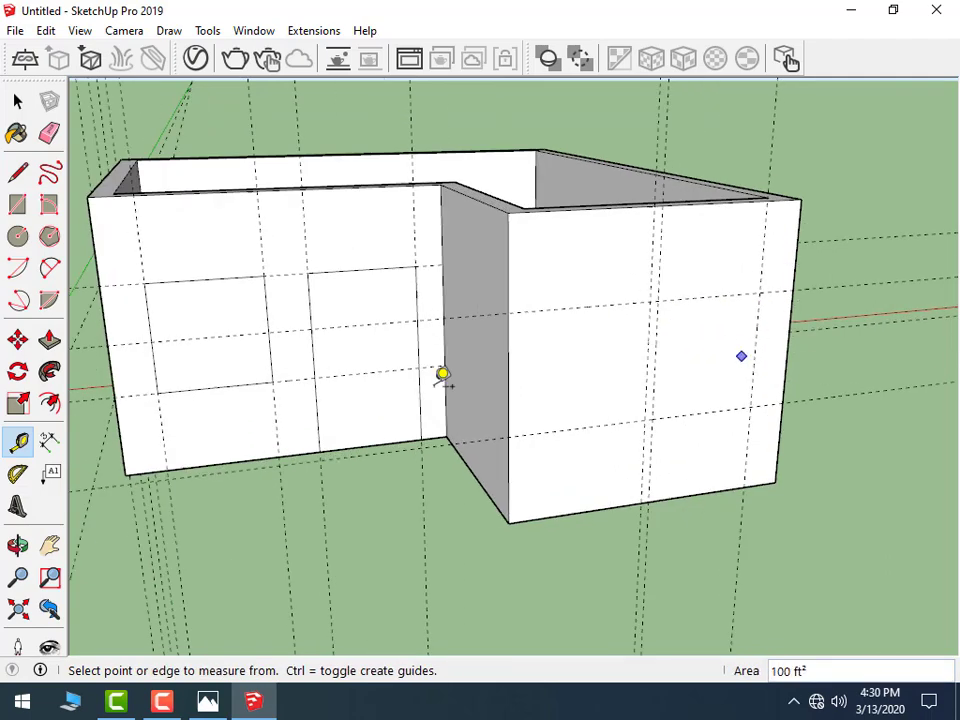
# - Draw the right-wall window rectangle and push it 9" into the wall
pyautogui.click(17, 204)
pyautogui.click(650, 301)
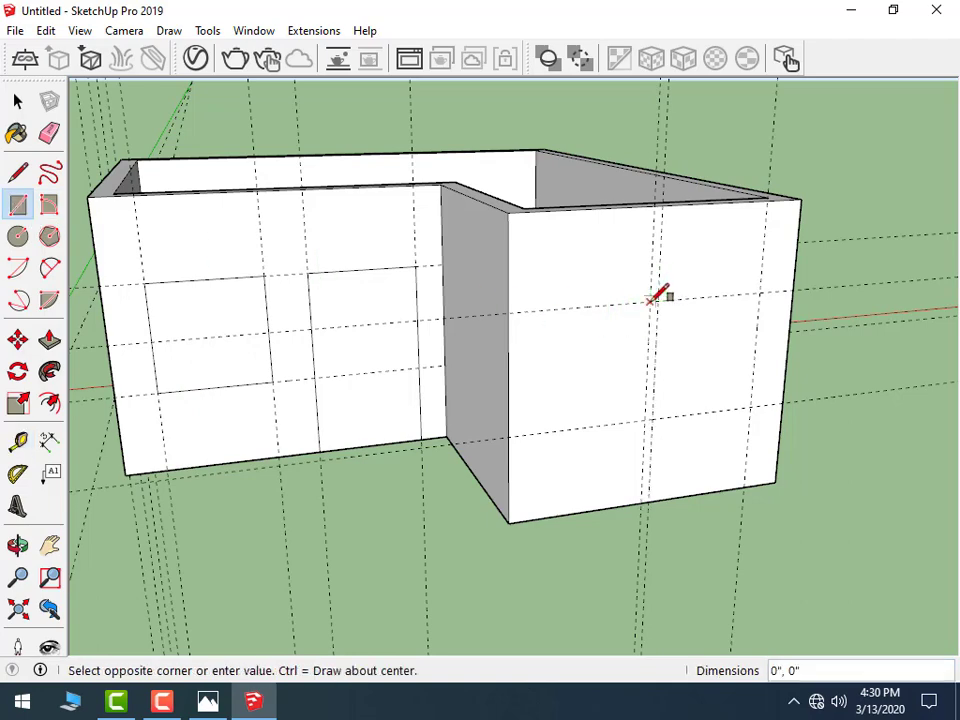
pyautogui.click(752, 405)
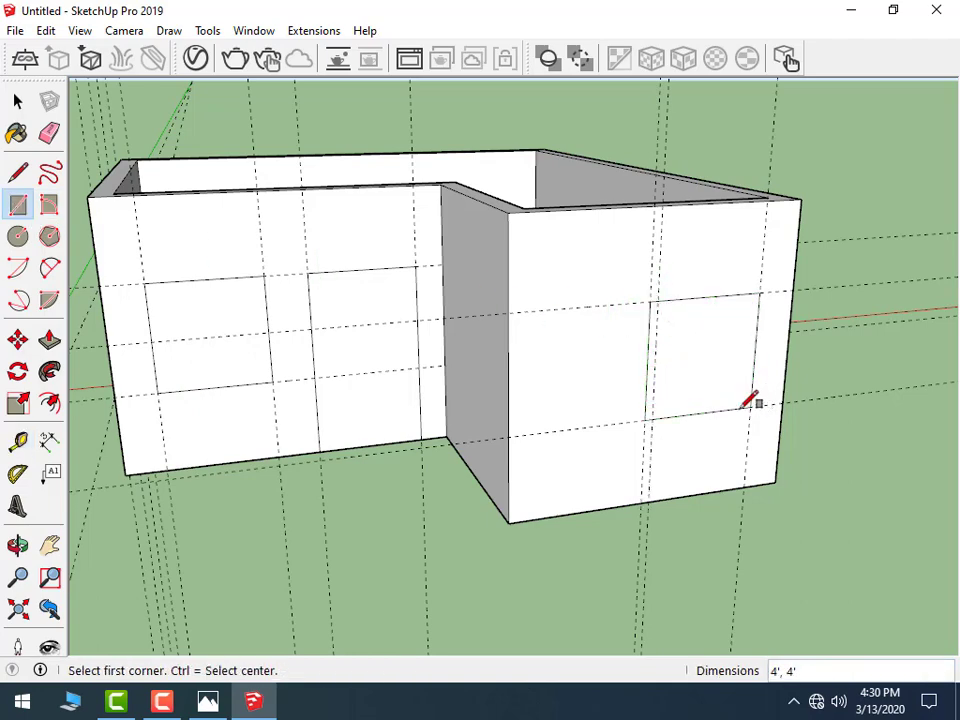
pyautogui.click(49, 340)
pyautogui.click(683, 402)
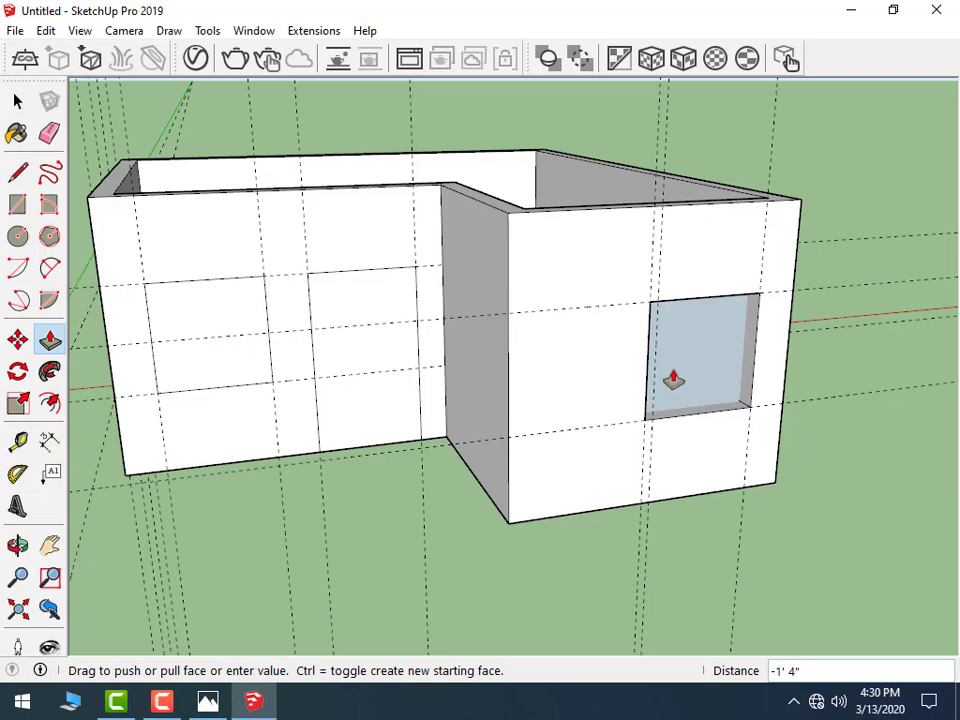
pyautogui.press('Return')
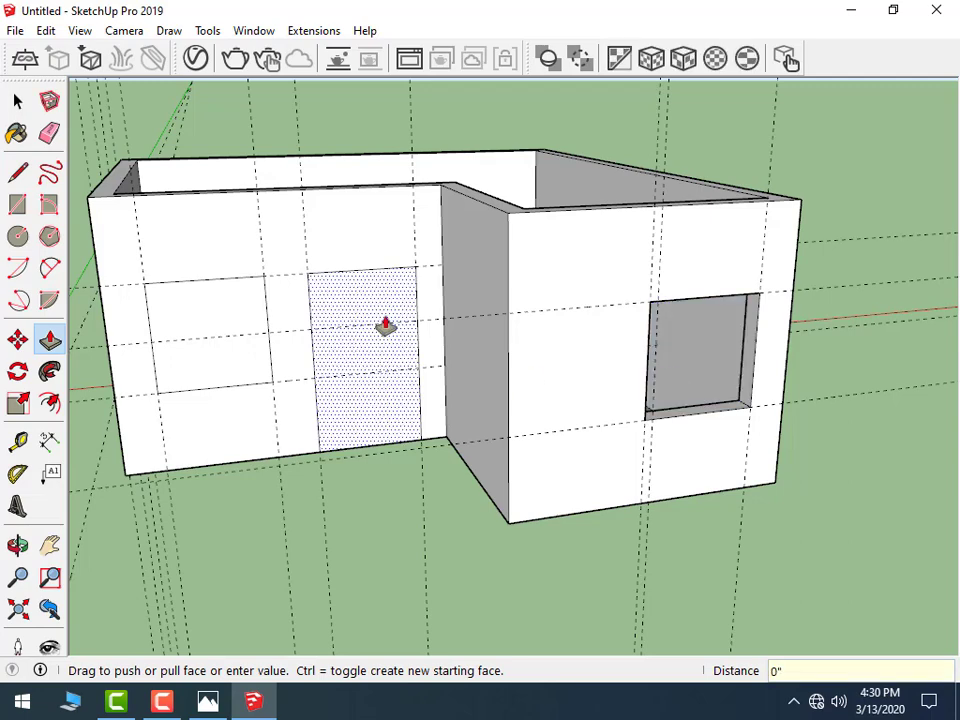
# - Push the door and left window rectangles 9" through the wall
pyautogui.click(385, 326)
pyautogui.press('Return')
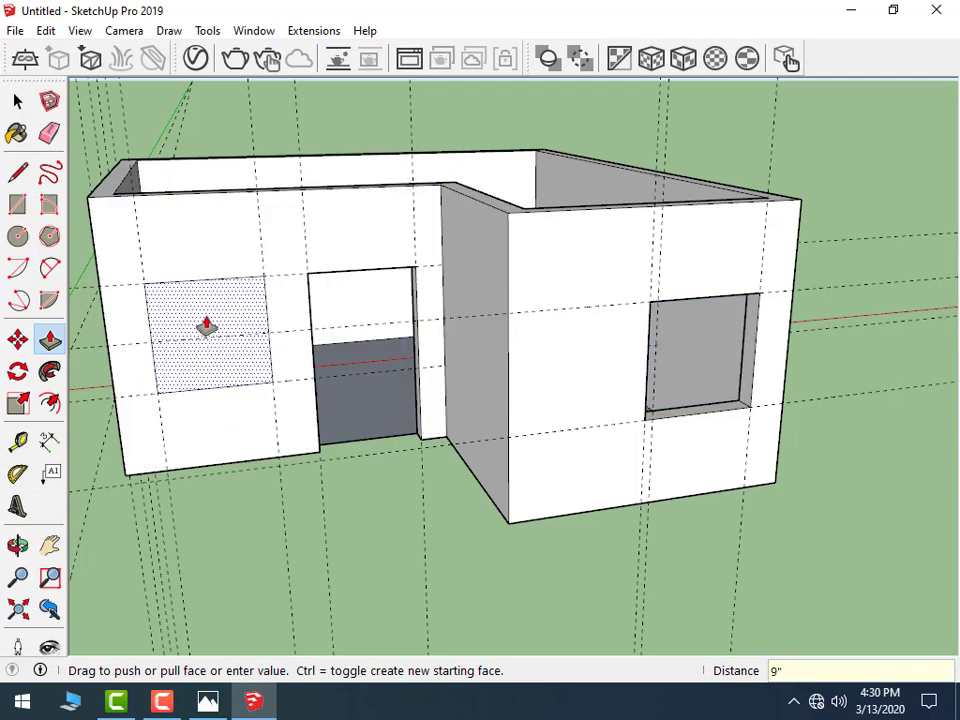
pyautogui.click(207, 322)
pyautogui.write('9')
pyautogui.press('Return')
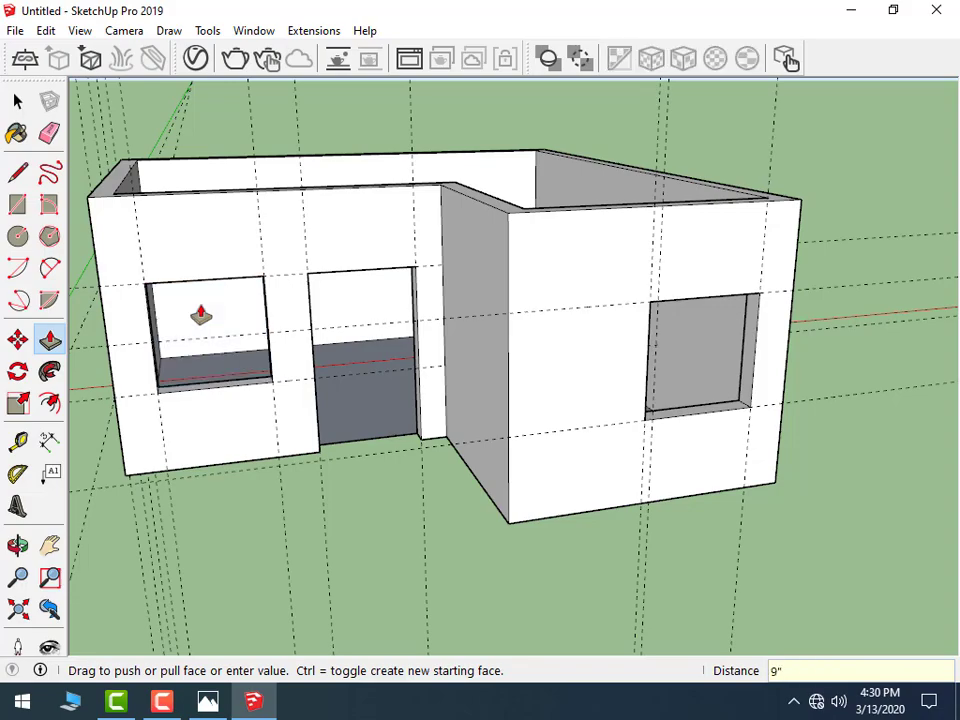
# - Push the side window on the building's other side 9" through the wall
pyautogui.moveTo(231, 336)
pyautogui.mouseDown(button='middle')
pyautogui.moveTo(311, 368)
pyautogui.moveTo(199, 461)
pyautogui.mouseUp(button='middle')
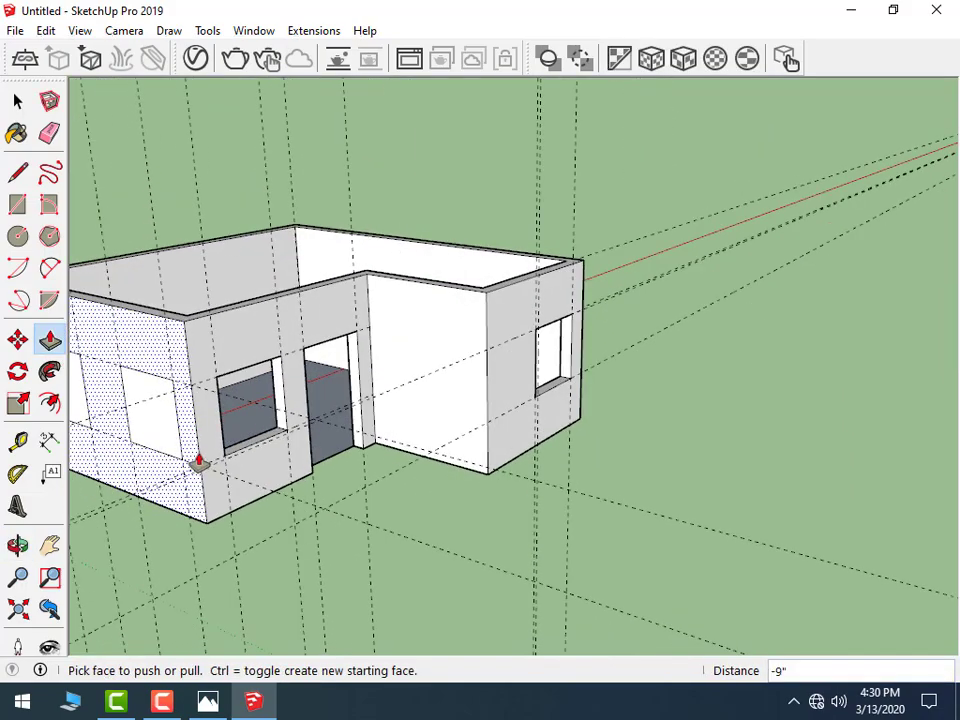
pyautogui.scroll(2, 182, 418)
pyautogui.scroll(-3, 141, 431)
pyautogui.scroll(3, 91, 405)
pyautogui.scroll(2, 91, 405)
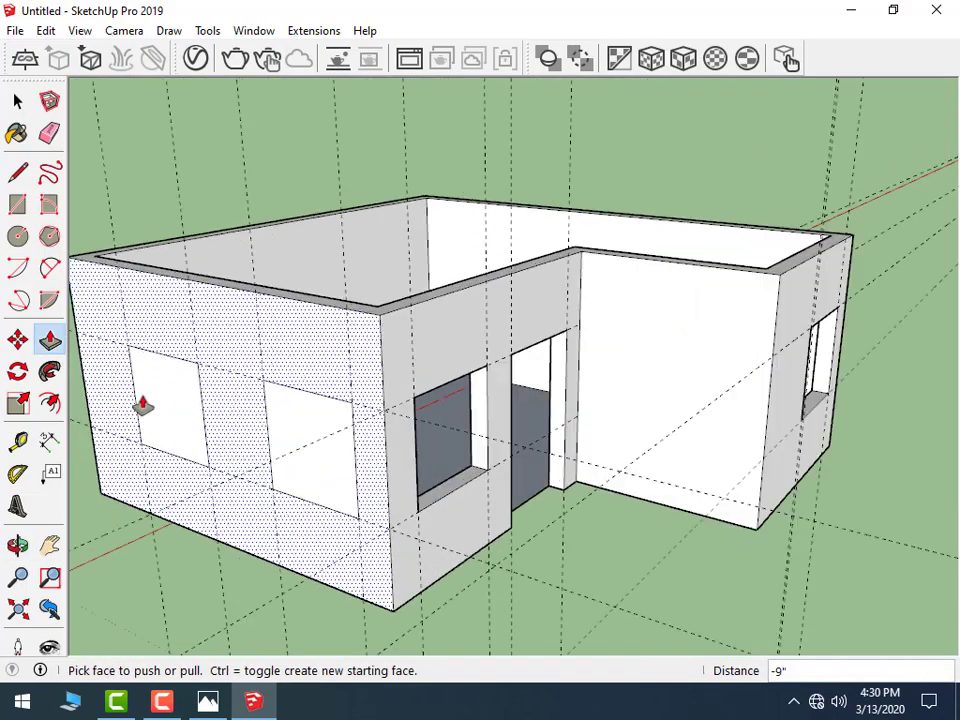
pyautogui.click(143, 403)
pyautogui.click(168, 403)
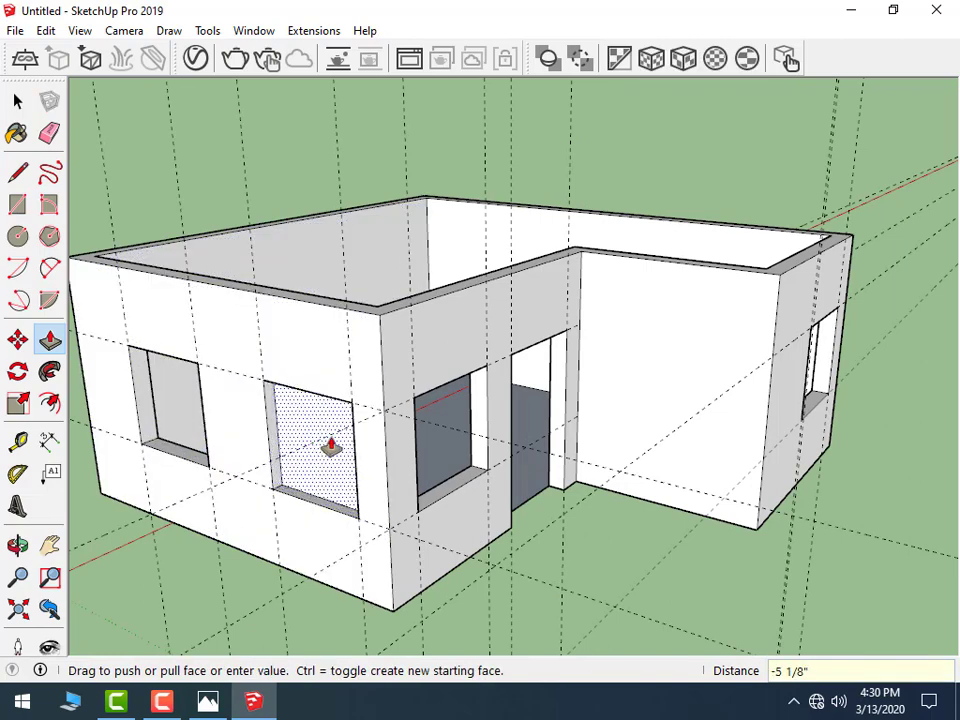
pyautogui.write('9')
pyautogui.press('Return')
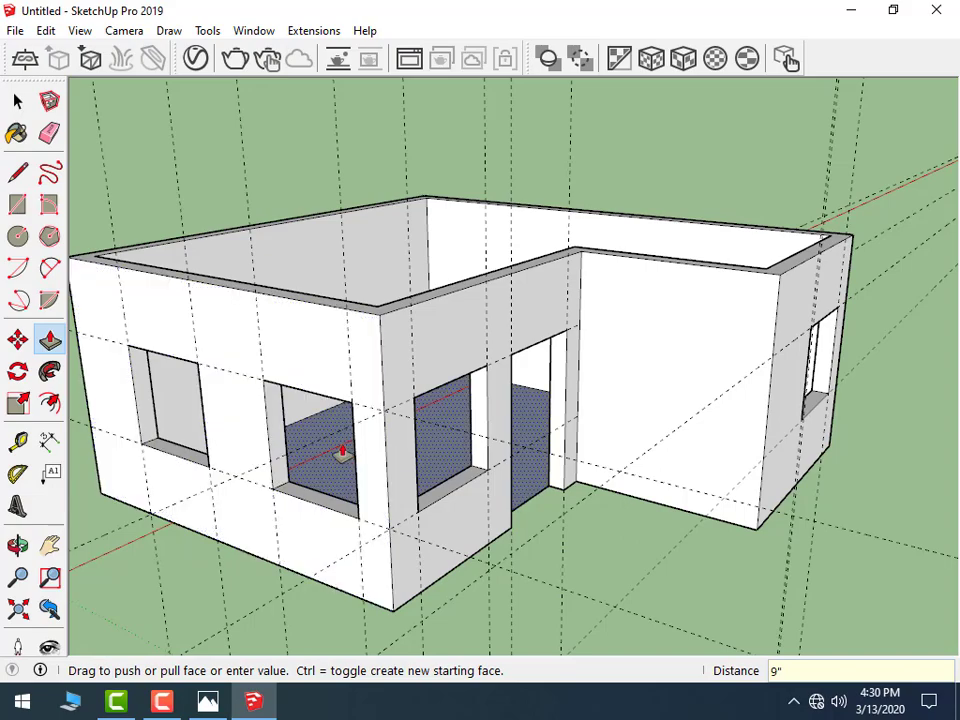
pyautogui.moveTo(341, 452)
pyautogui.mouseDown(button='middle')
pyautogui.moveTo(470, 392)
pyautogui.moveTo(373, 394)
pyautogui.mouseUp(button='middle')
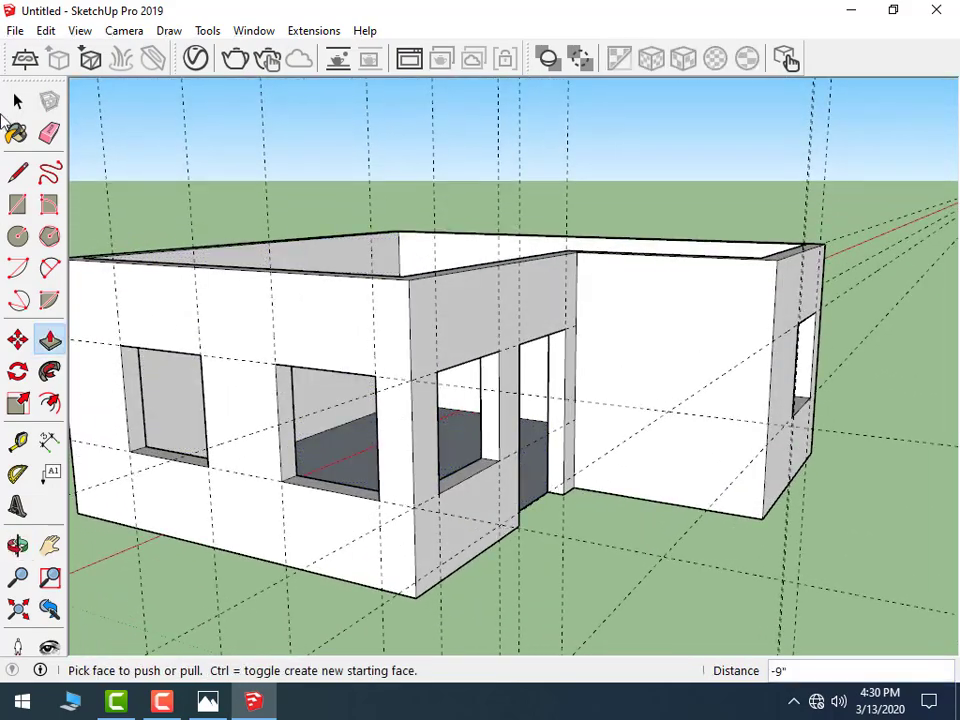
# - Delete all guide lines from the model via Edit > Delete Guides
pyautogui.click(44, 30)
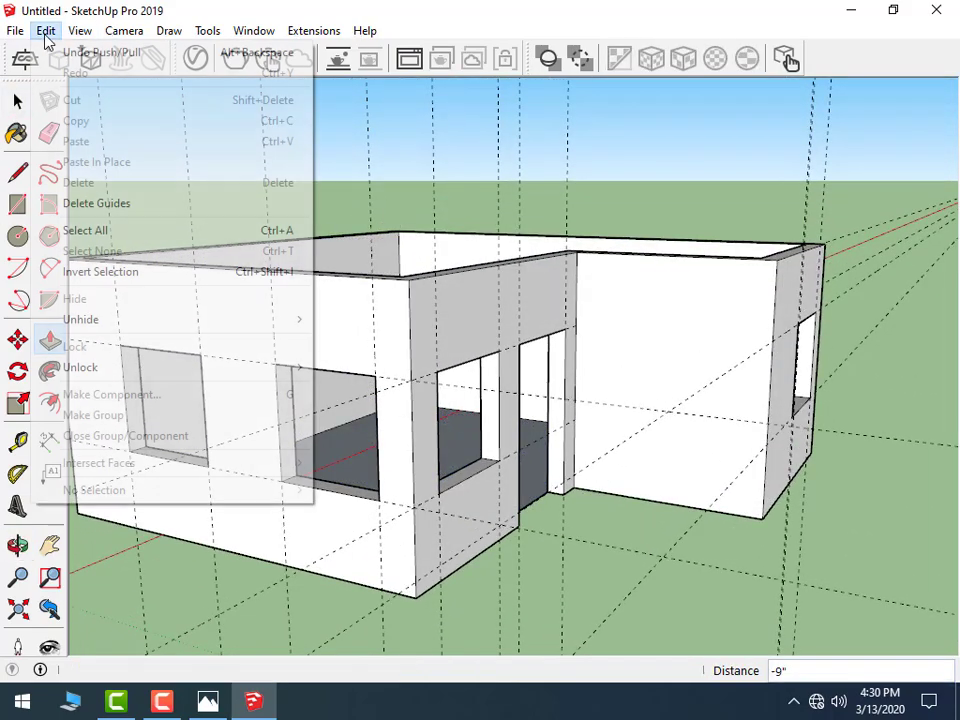
pyautogui.click(124, 203)
pyautogui.scroll(-2, 124, 208)
pyautogui.scroll(1, 131, 207)
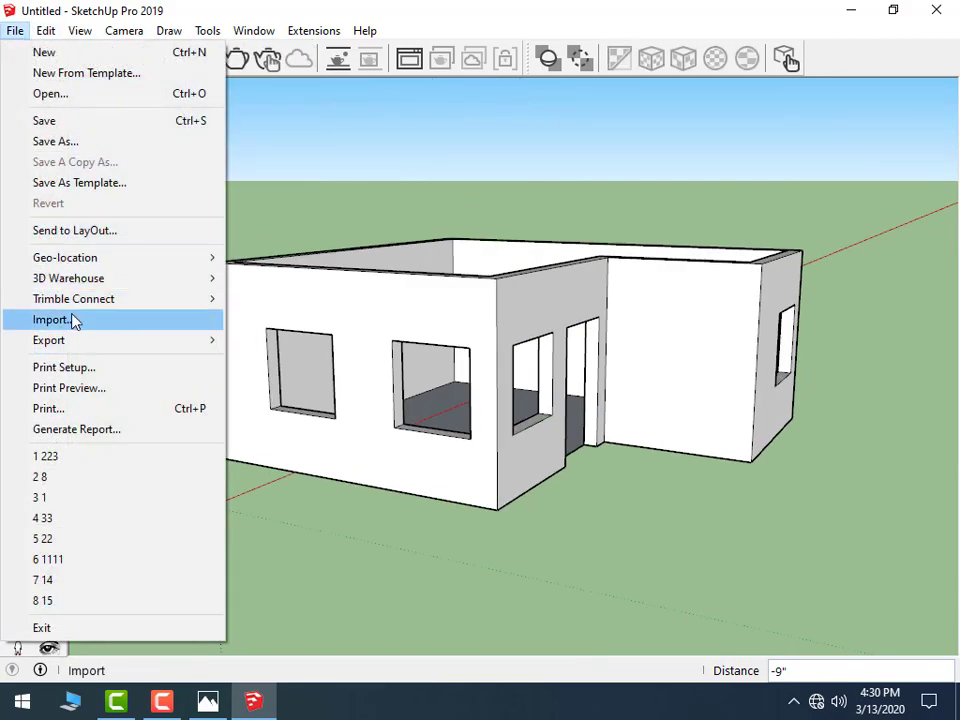
# - Import the porta+4 door model from the door models folder
pyautogui.click(71, 319)
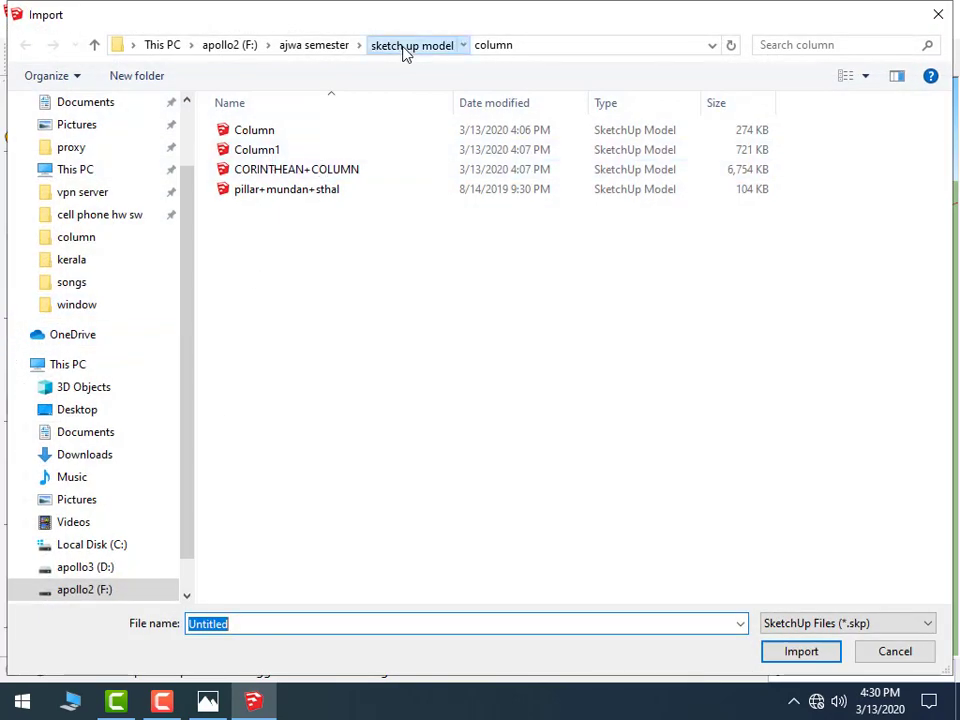
pyautogui.click(405, 47)
pyautogui.doubleClick(263, 228)
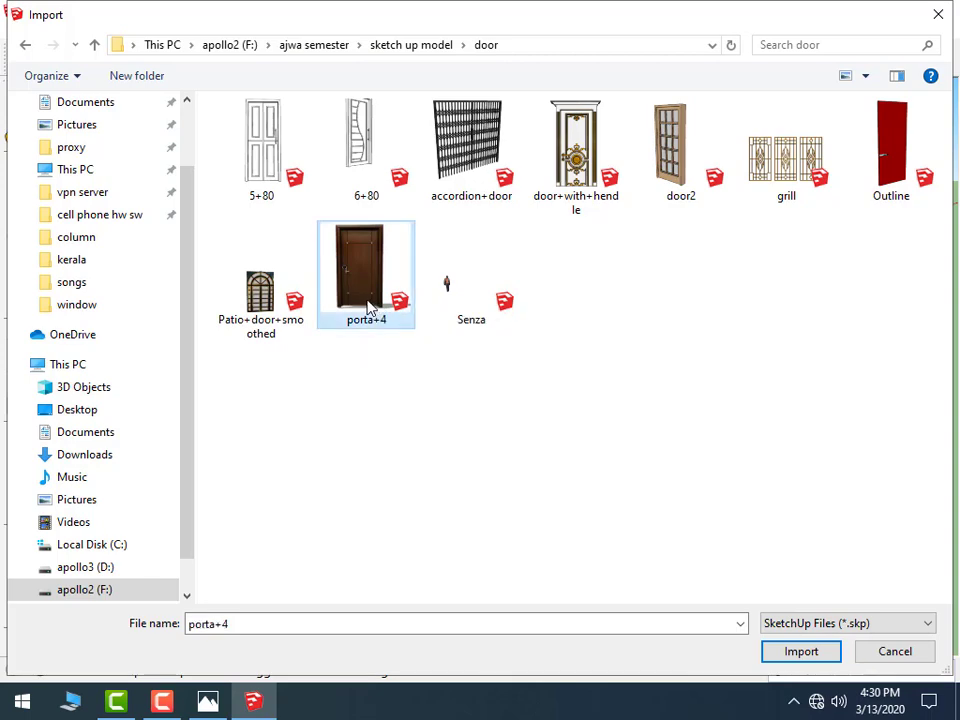
pyautogui.doubleClick(368, 305)
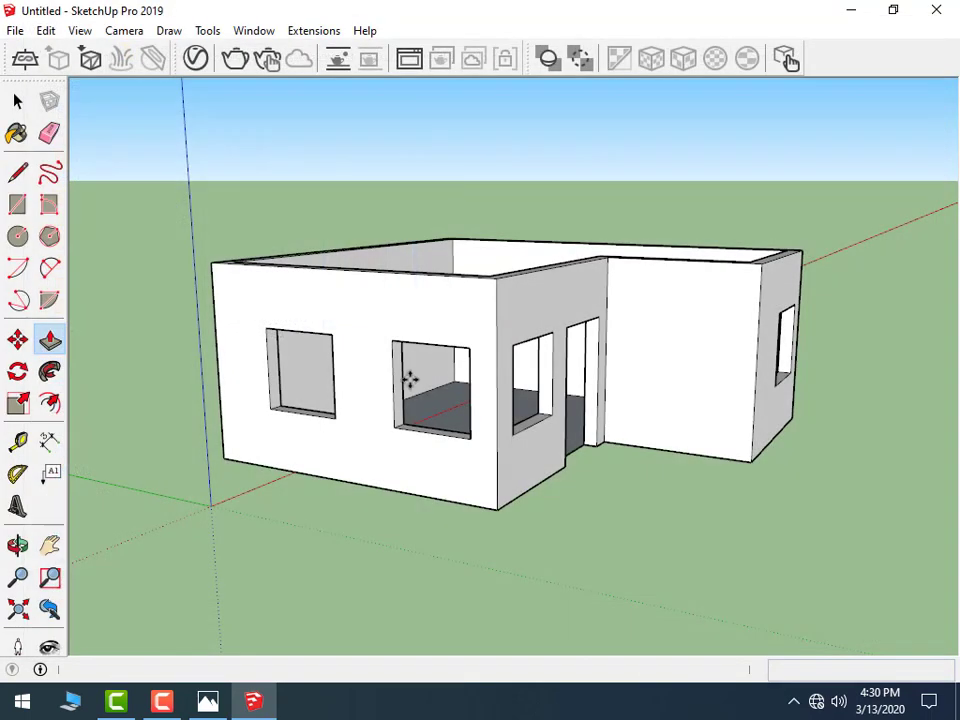
# - Place the porta+4 door and move its bottom corner onto the doorway corner
pyautogui.click(566, 468)
pyautogui.scroll(2, 585, 465)
pyautogui.scroll(3, 550, 467)
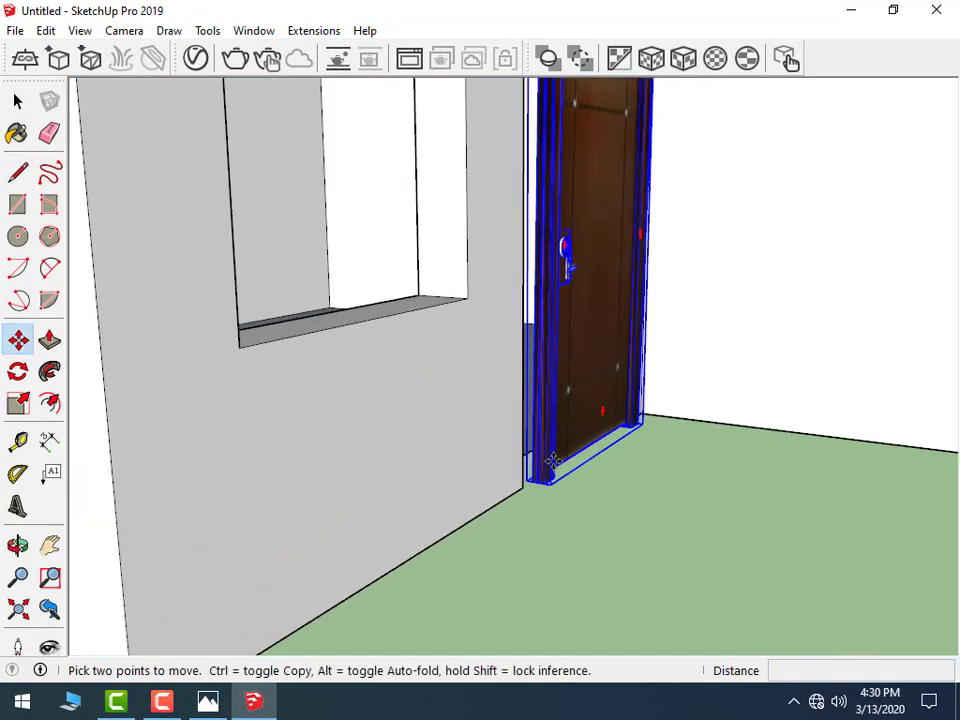
pyautogui.scroll(3, 553, 463)
pyautogui.click(539, 498)
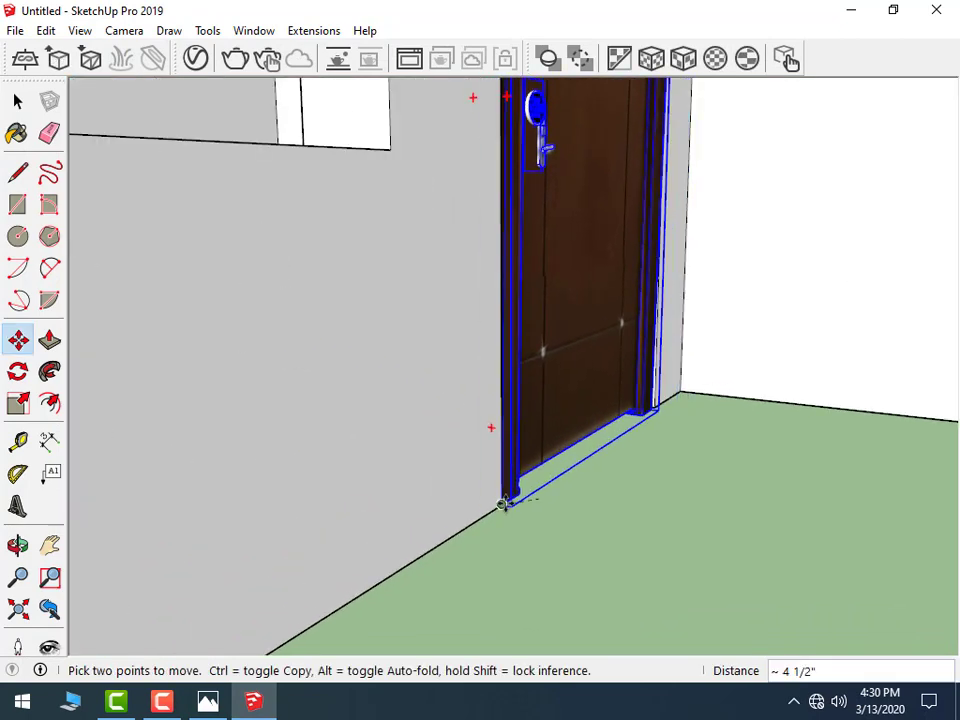
pyautogui.click(503, 505)
pyautogui.scroll(-3, 600, 555)
pyautogui.moveTo(627, 576); pyautogui.dragTo(493, 525, button='middle')
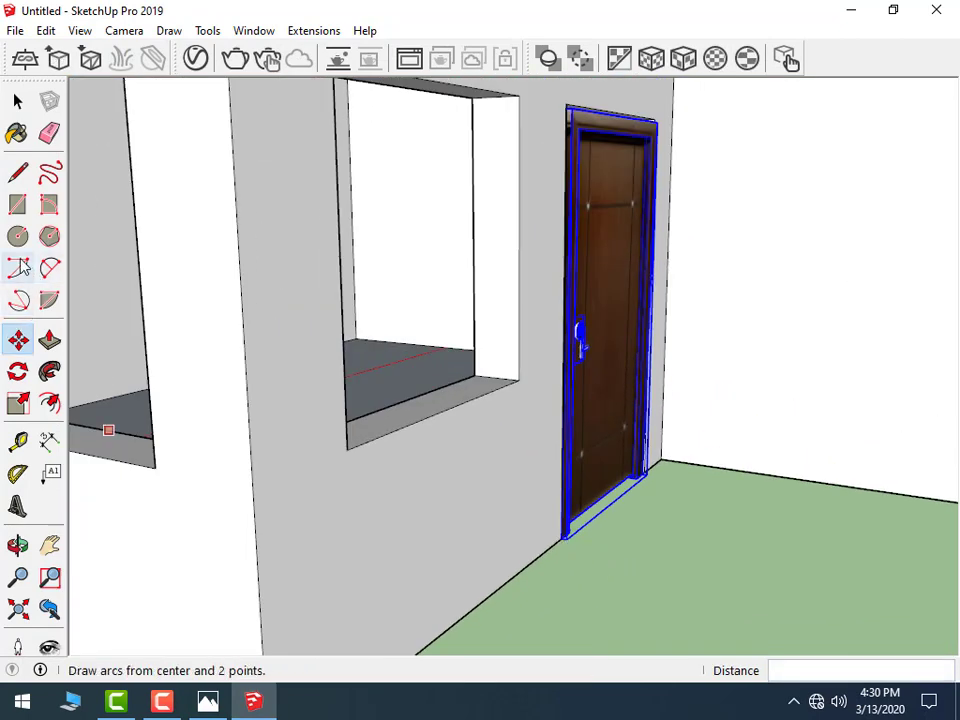
pyautogui.click(18, 403)
pyautogui.moveTo(520, 300); pyautogui.dragTo(291, 197, button='middle')
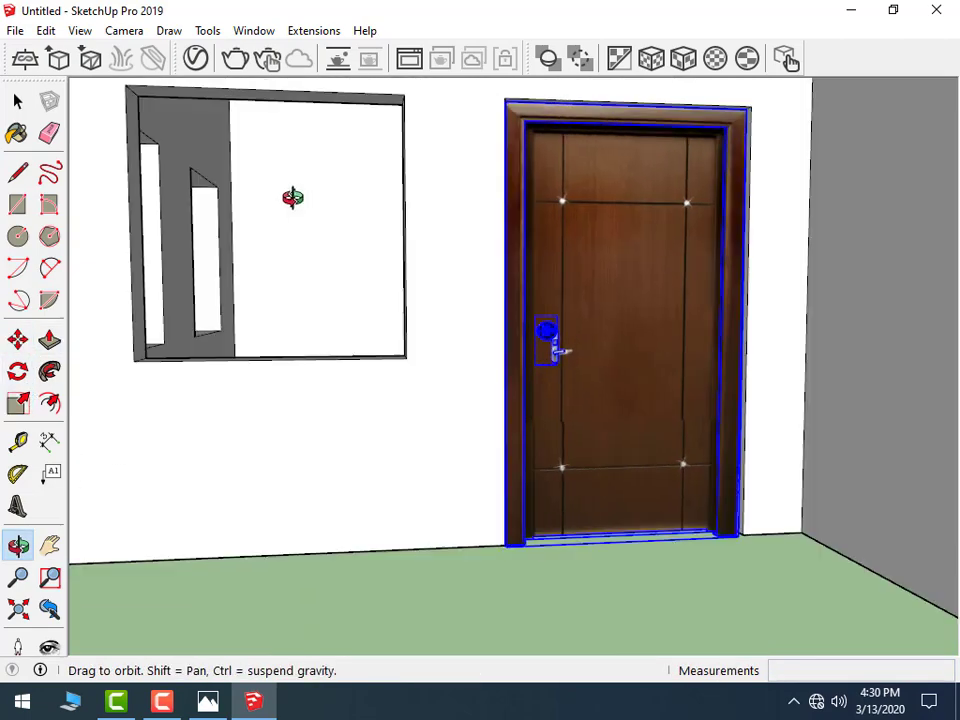
pyautogui.scroll(-1, 737, 320)
# - Stretch the door taller, then adjust its left and right sides to fill the doorway opening
pyautogui.scroll(-1, 605, 248)
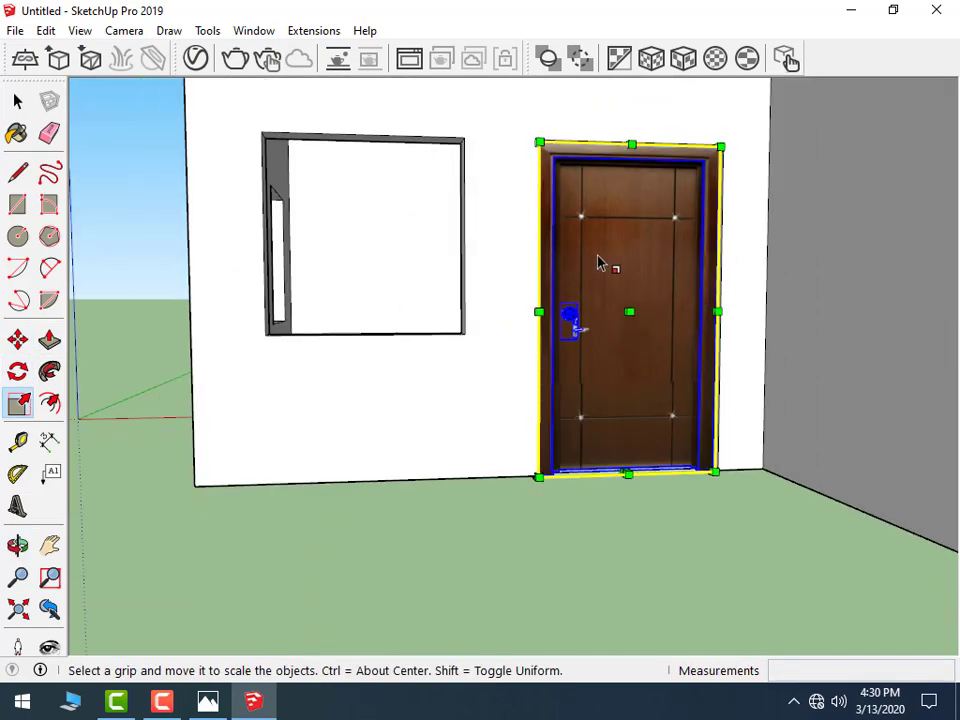
pyautogui.scroll(1, 503, 205)
pyautogui.moveTo(647, 141); pyautogui.dragTo(650, 158)
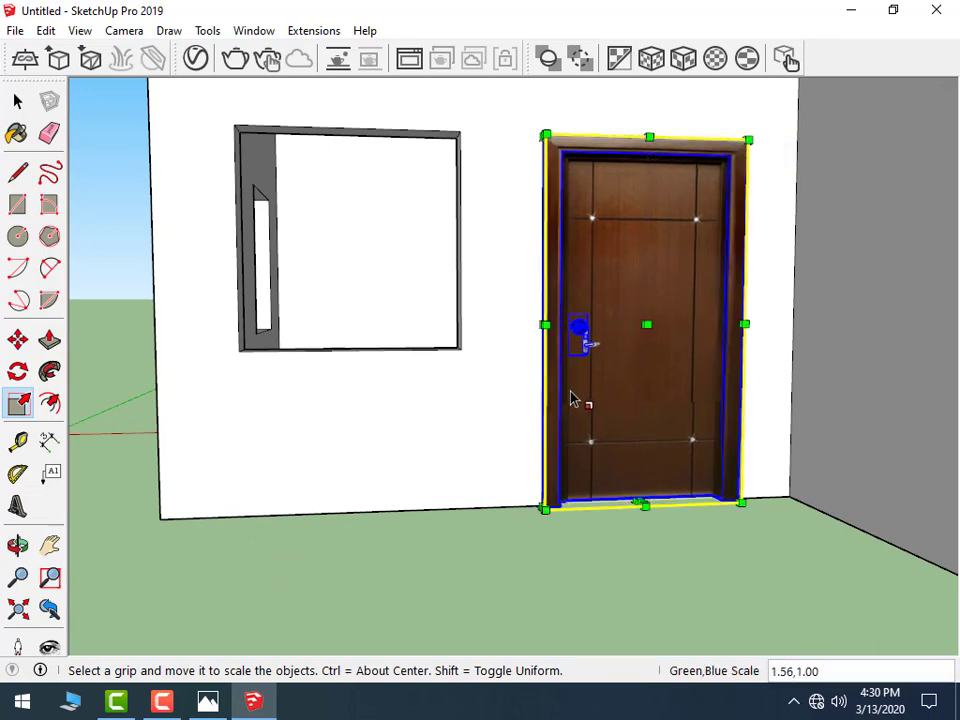
pyautogui.moveTo(546, 333); pyautogui.dragTo(536, 330)
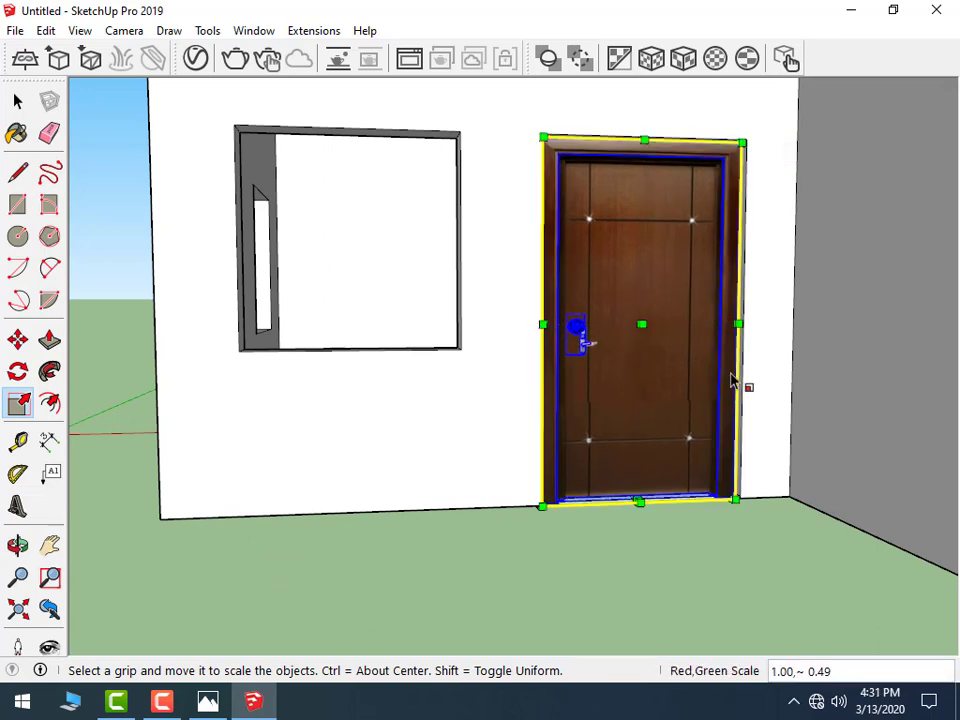
pyautogui.moveTo(741, 330); pyautogui.dragTo(749, 327)
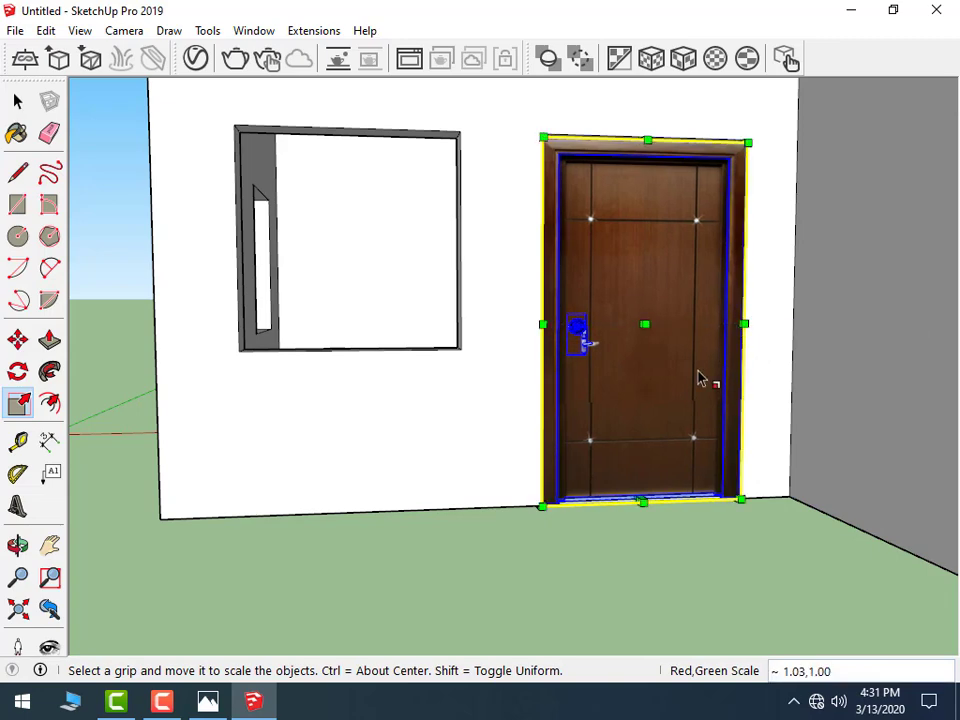
pyautogui.click(18, 99)
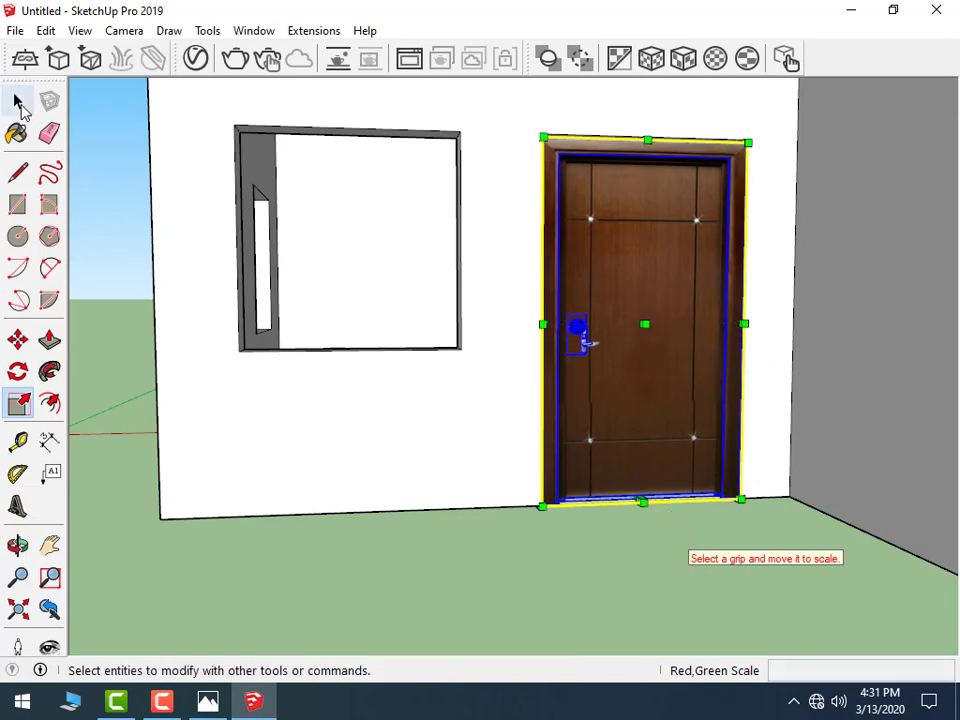
pyautogui.click(525, 542)
pyautogui.scroll(-2, 516, 549)
pyautogui.moveTo(418, 492); pyautogui.dragTo(371, 339, button='middle')
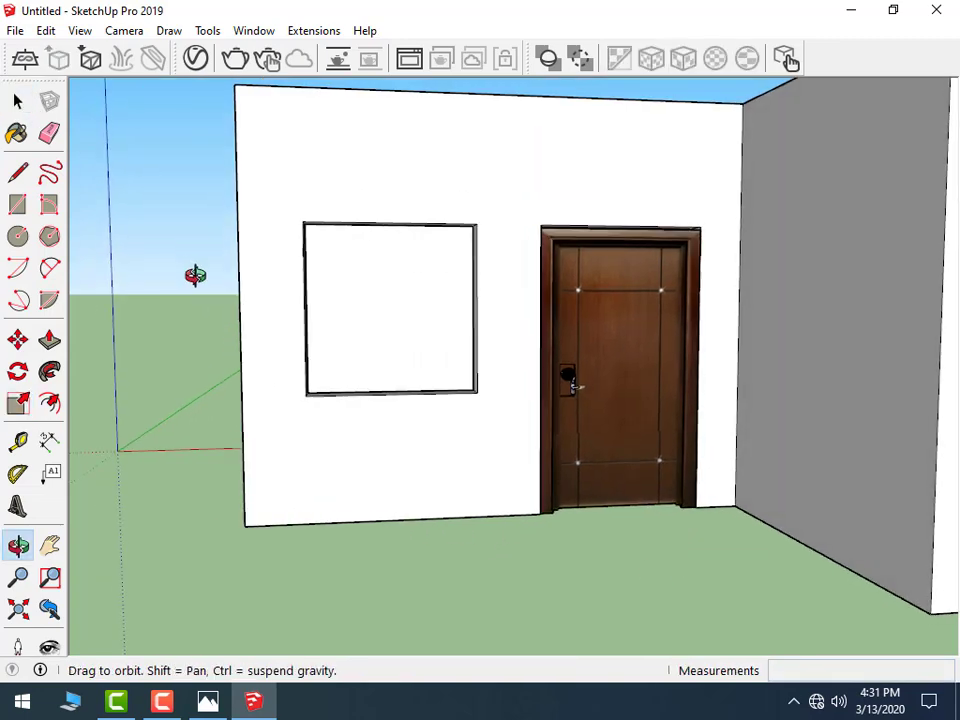
# - Start a model import and browse into the window folder of the sketch up model folder
pyautogui.click(15, 30)
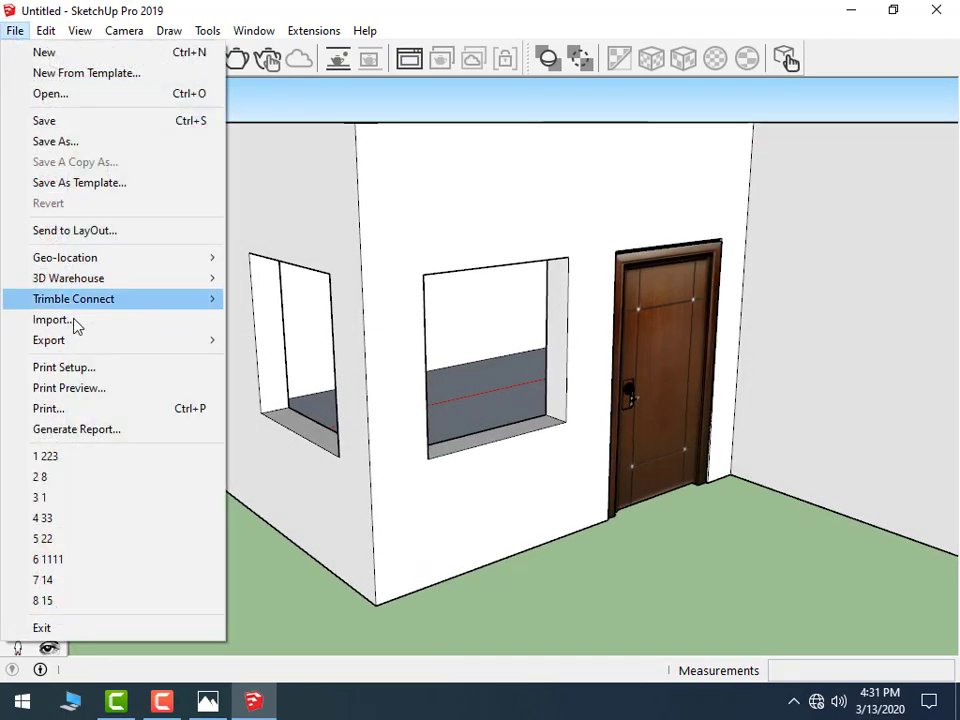
pyautogui.click(75, 322)
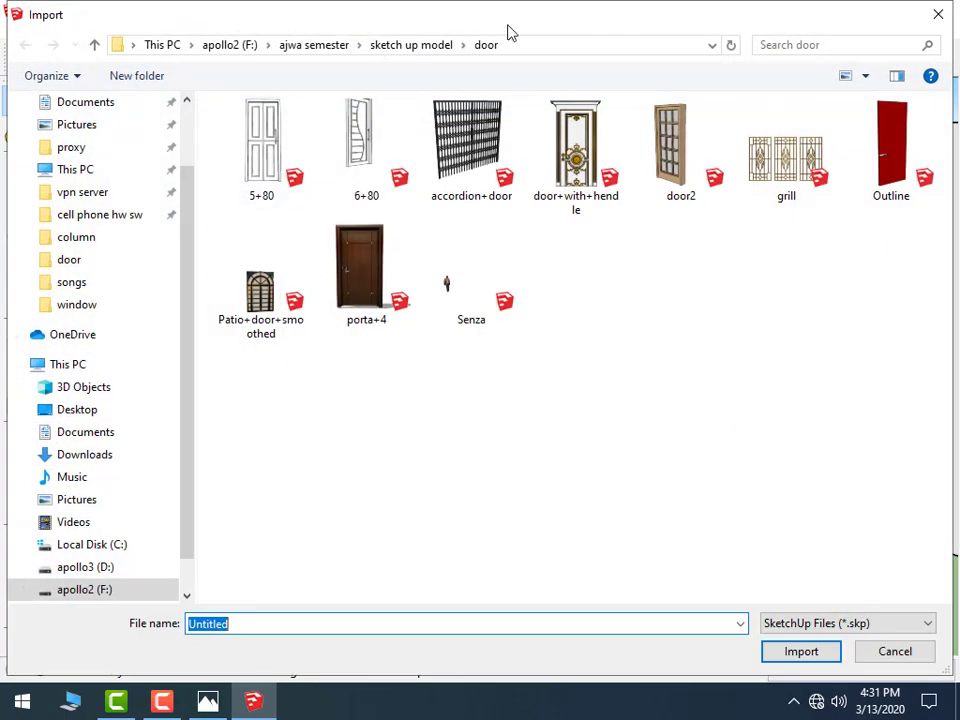
pyautogui.click(425, 45)
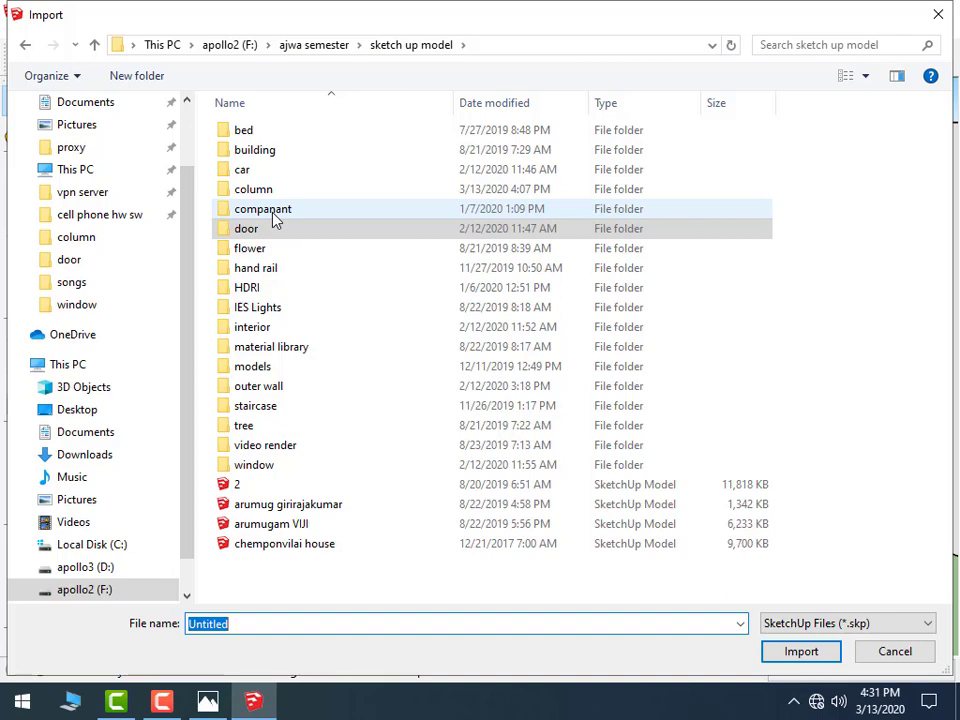
pyautogui.write('w')
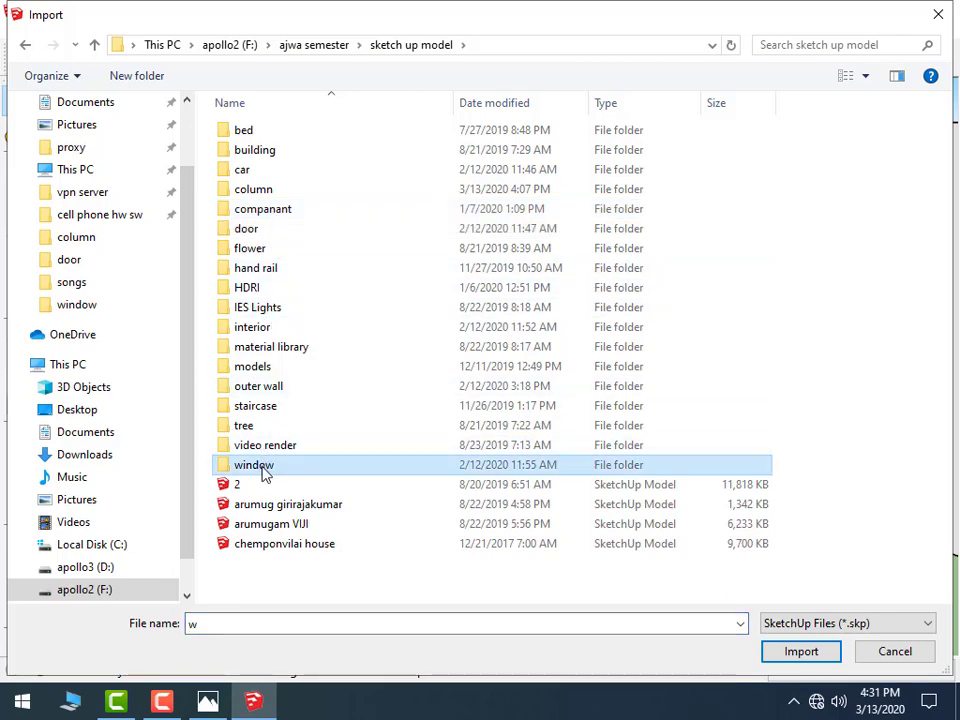
pyautogui.doubleClick(262, 468)
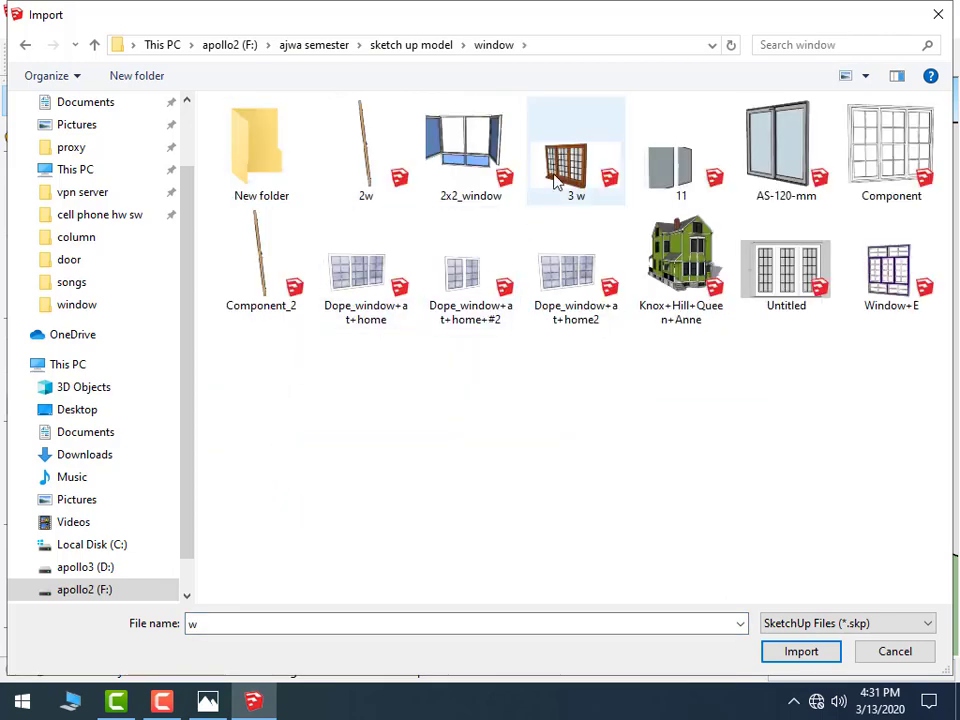
pyautogui.moveTo(566, 160)
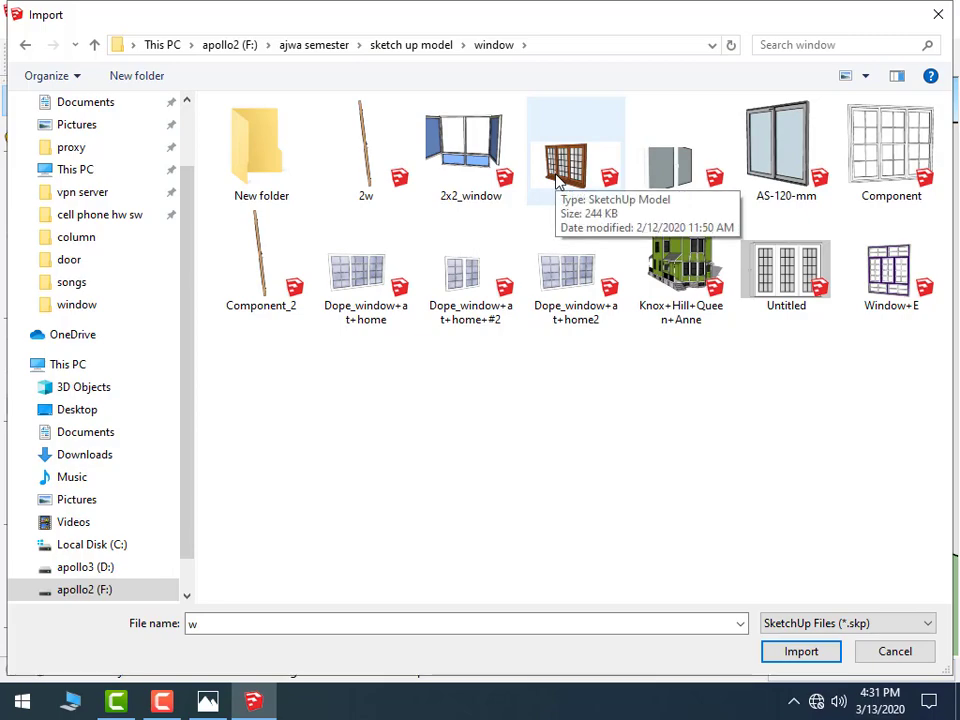
# - Import the wooden grid-pane window model and place it in front of the house
pyautogui.doubleClick(560, 180)
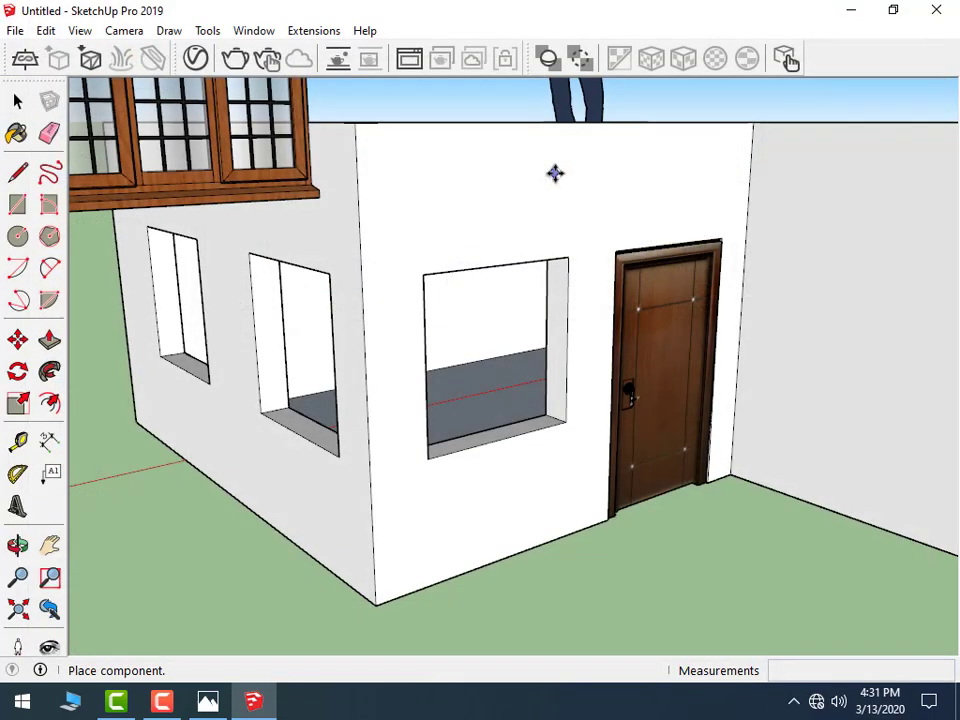
pyautogui.click(746, 620)
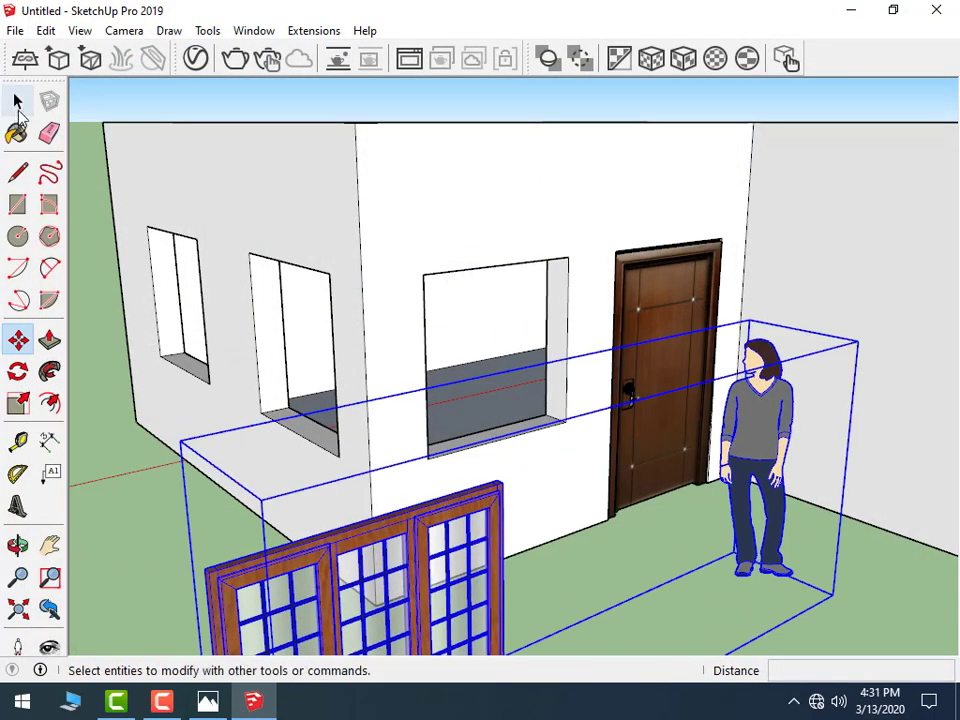
pyautogui.click(15, 103)
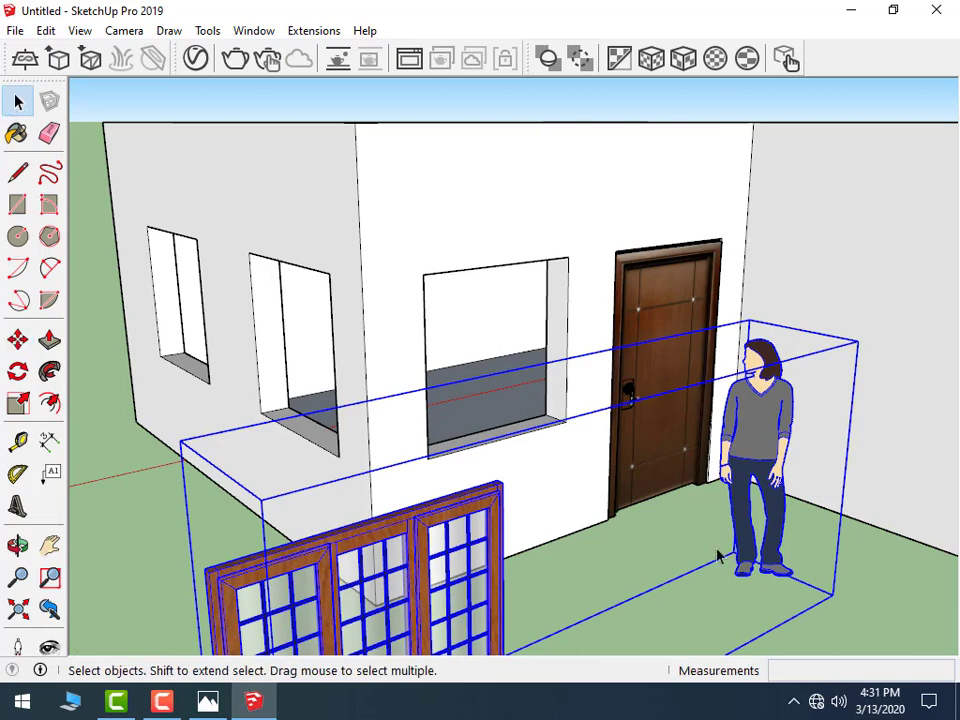
# - Delete the bundled person figure inside the window component, then reselect the window
pyautogui.doubleClick(752, 460)
pyautogui.scroll(-2, 752, 460)
pyautogui.click(752, 460)
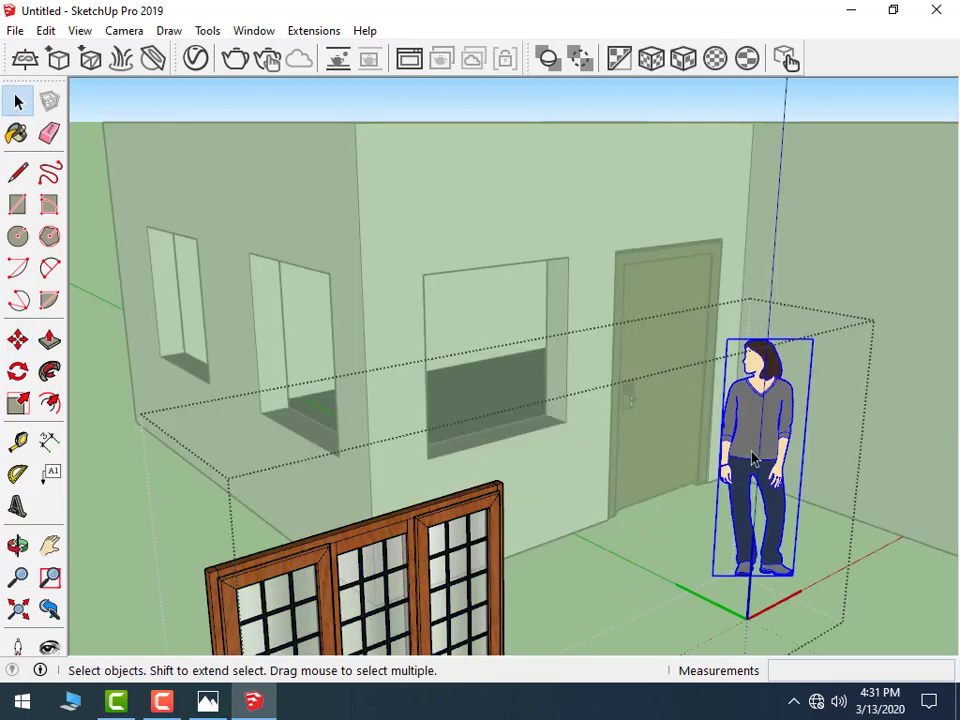
pyautogui.press('Delete')
pyautogui.moveTo(729, 480); pyautogui.dragTo(478, 357, button='middle')
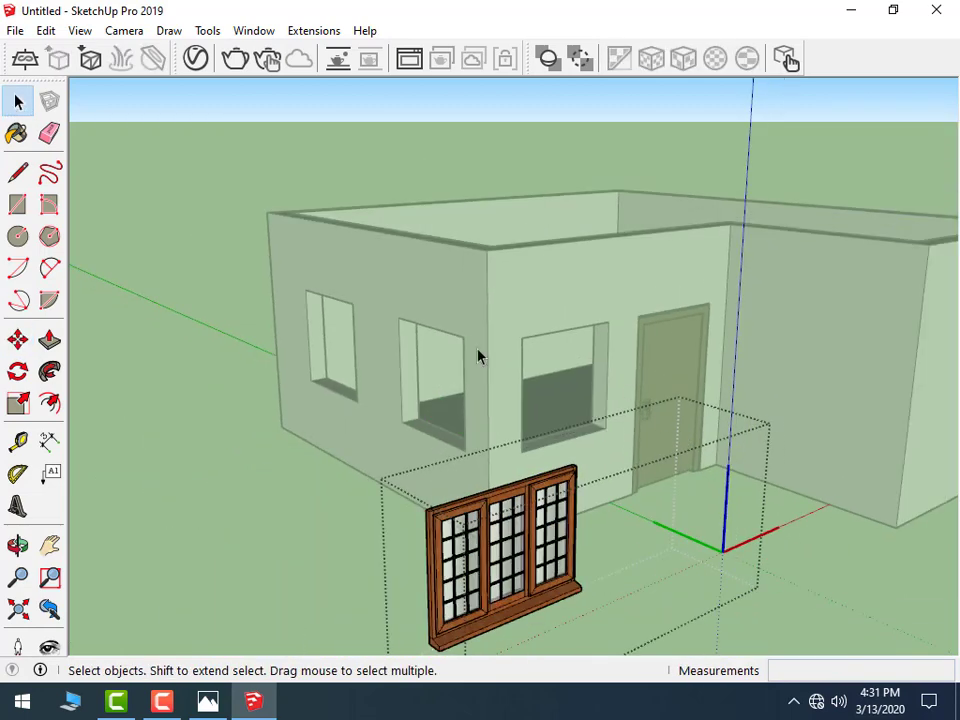
pyautogui.click(270, 514)
pyautogui.click(462, 641)
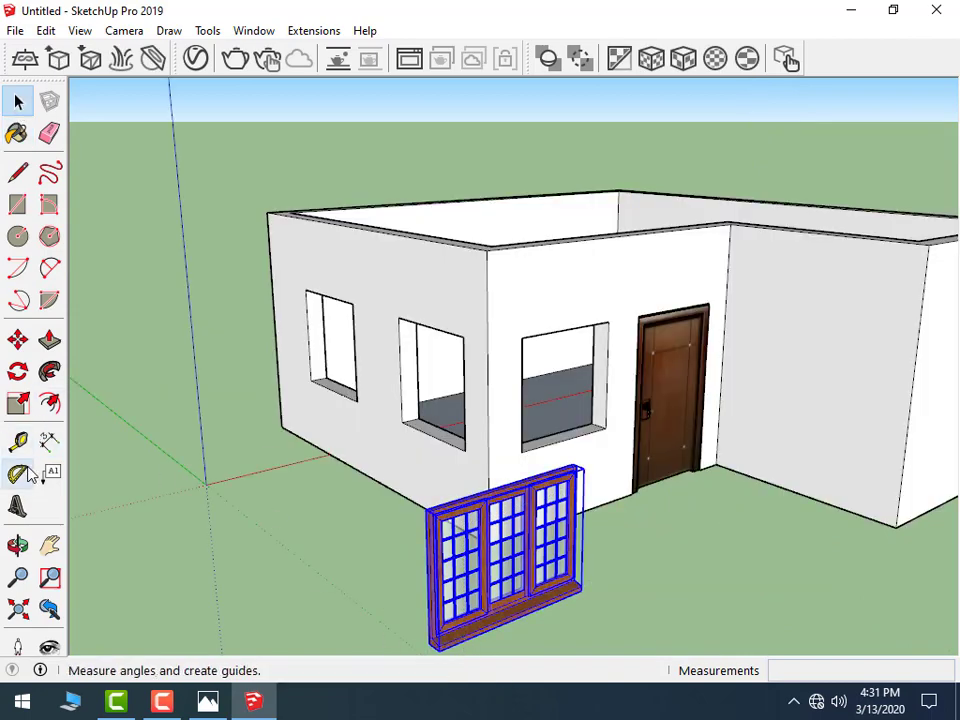
pyautogui.click(17, 340)
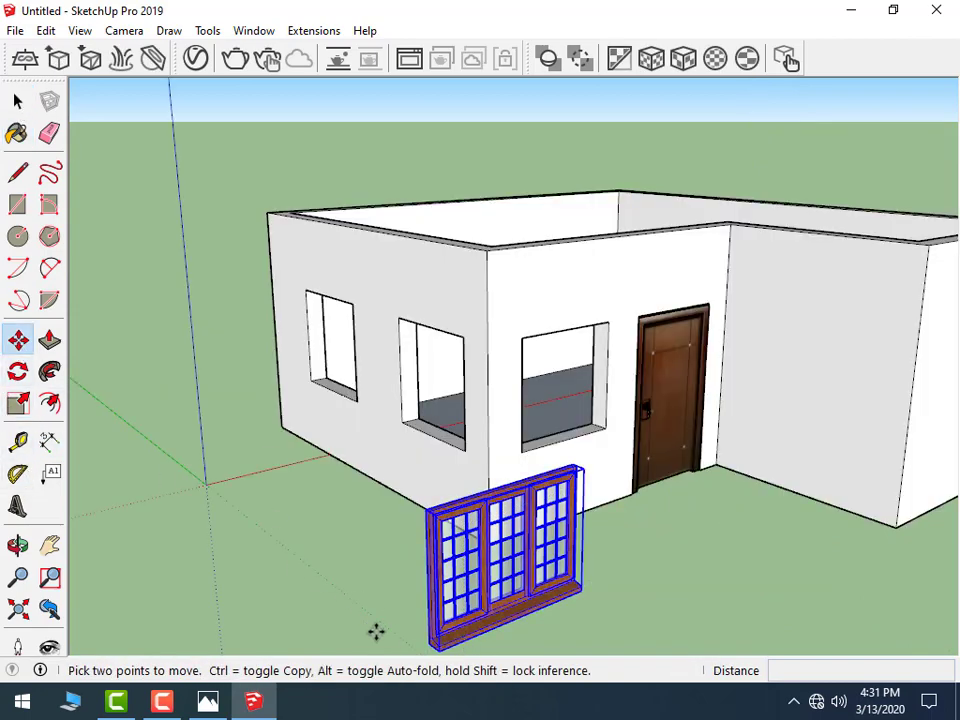
# - Move the window onto the wall beside the front door
pyautogui.click(432, 641)
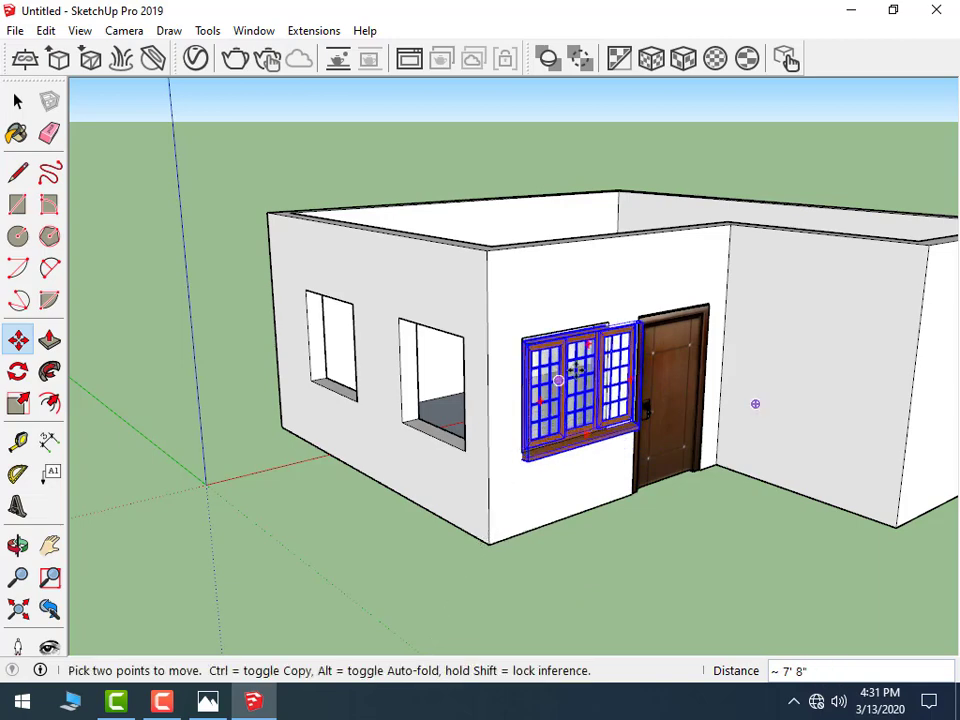
pyautogui.scroll(-2, 575, 375)
pyautogui.scroll(5, 568, 372)
pyautogui.click(574, 381)
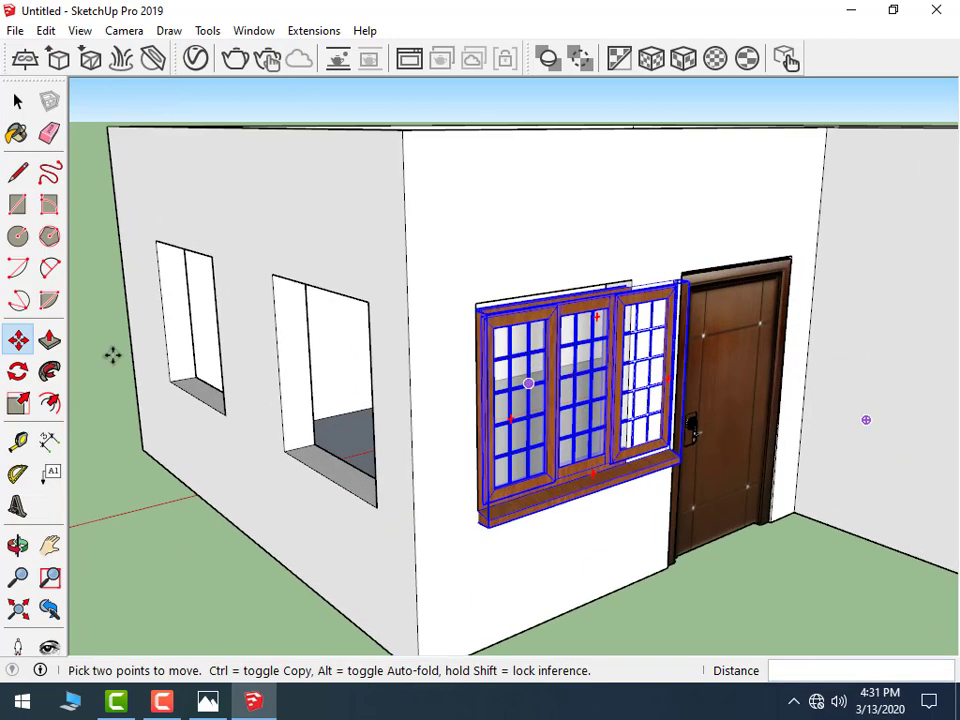
# - Scale the window down uniformly to 0.62
pyautogui.click(20, 405)
pyautogui.click(690, 292)
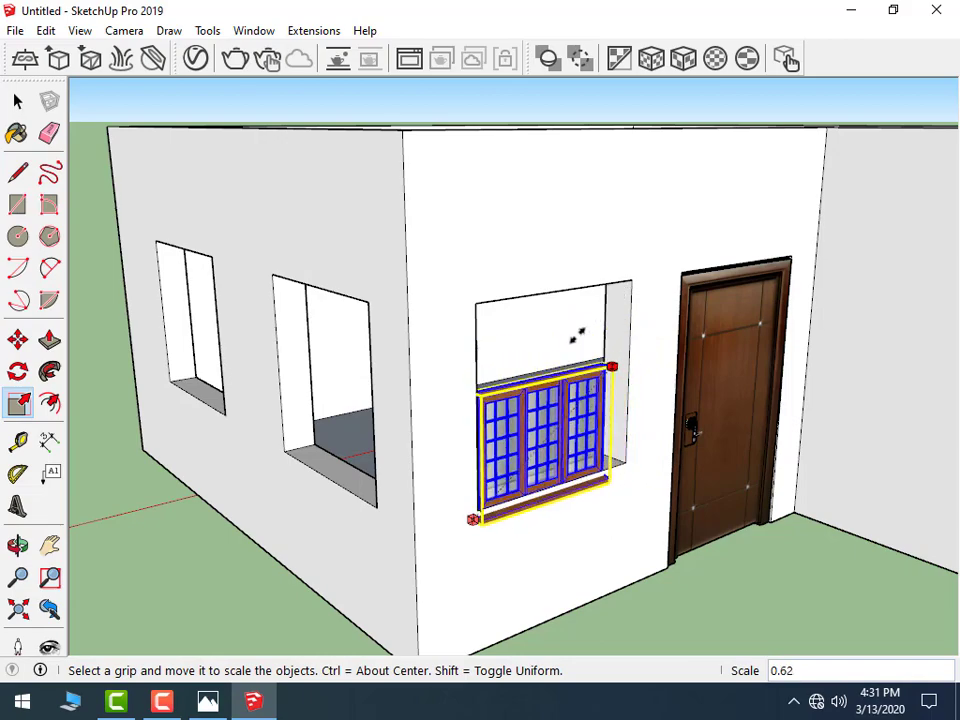
pyautogui.click(610, 343)
pyautogui.moveTo(610, 343); pyautogui.dragTo(480, 274, button='middle')
# - Stretch the window's bottom, top and side edges to fill the wall opening
pyautogui.scroll(3, 510, 461)
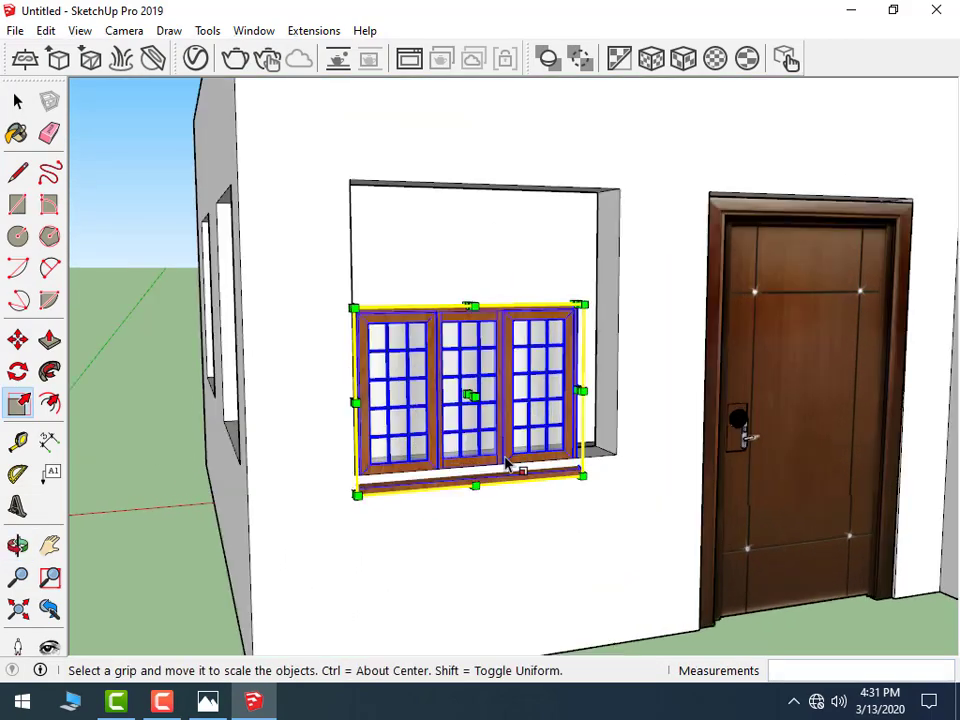
pyautogui.scroll(2, 476, 507)
pyautogui.click(468, 496)
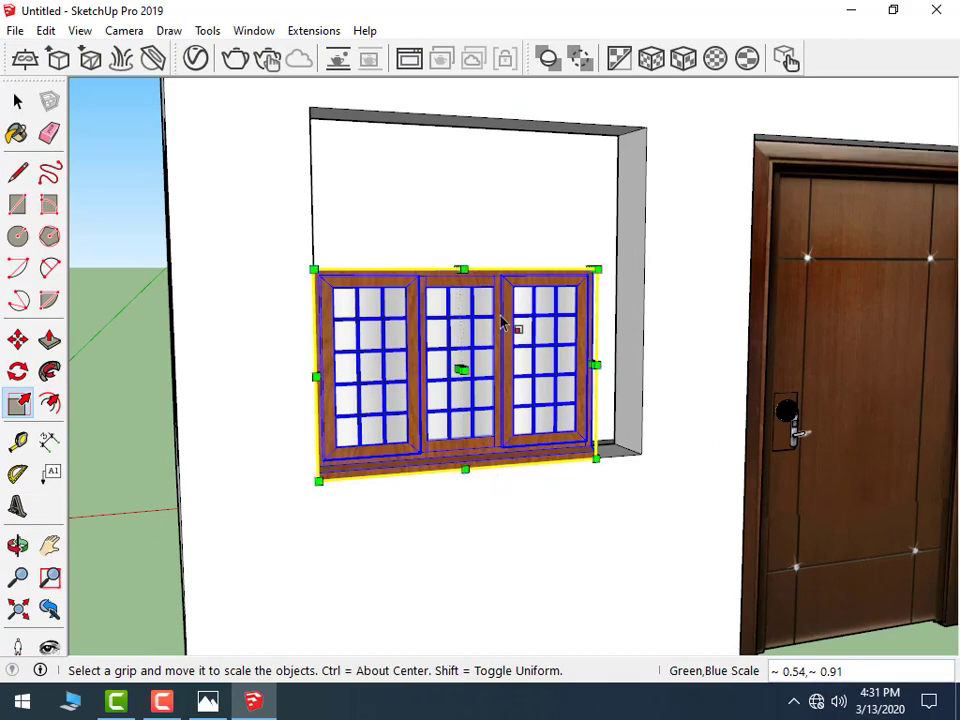
pyautogui.click(463, 271)
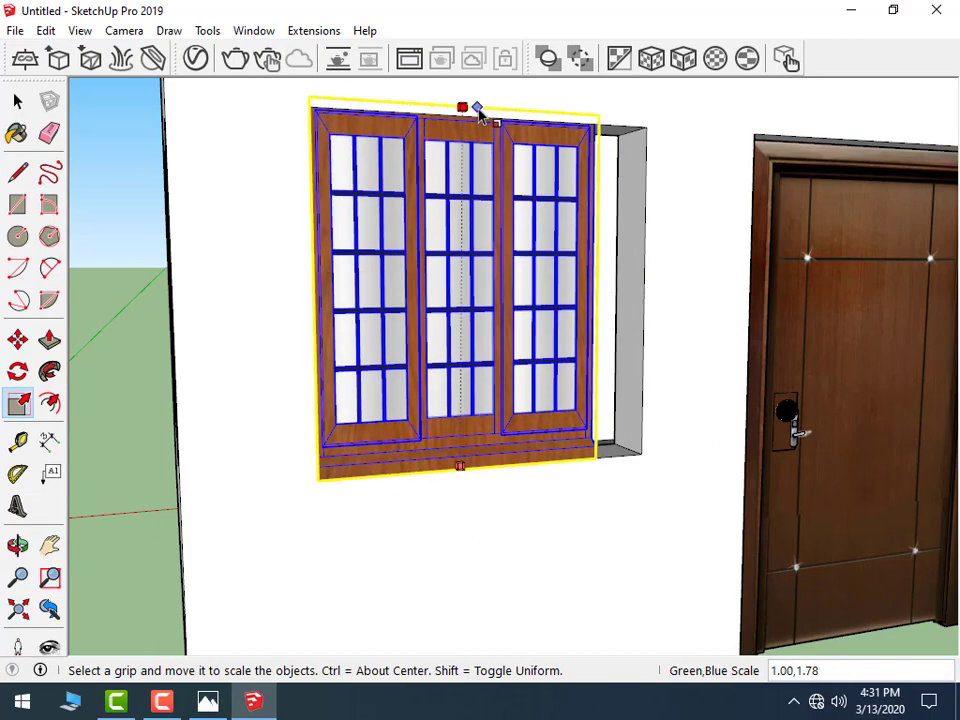
pyautogui.click(598, 296)
pyautogui.click(643, 296)
pyautogui.moveTo(437, 491)
pyautogui.mouseDown(button='middle')
pyautogui.moveTo(575, 549)
pyautogui.moveTo(508, 456)
pyautogui.moveTo(601, 195)
pyautogui.moveTo(606, 418)
pyautogui.moveTo(343, 396)
pyautogui.moveTo(476, 433)
pyautogui.moveTo(708, 445)
pyautogui.mouseUp(button='middle')
pyautogui.scroll(-1, 708, 445)
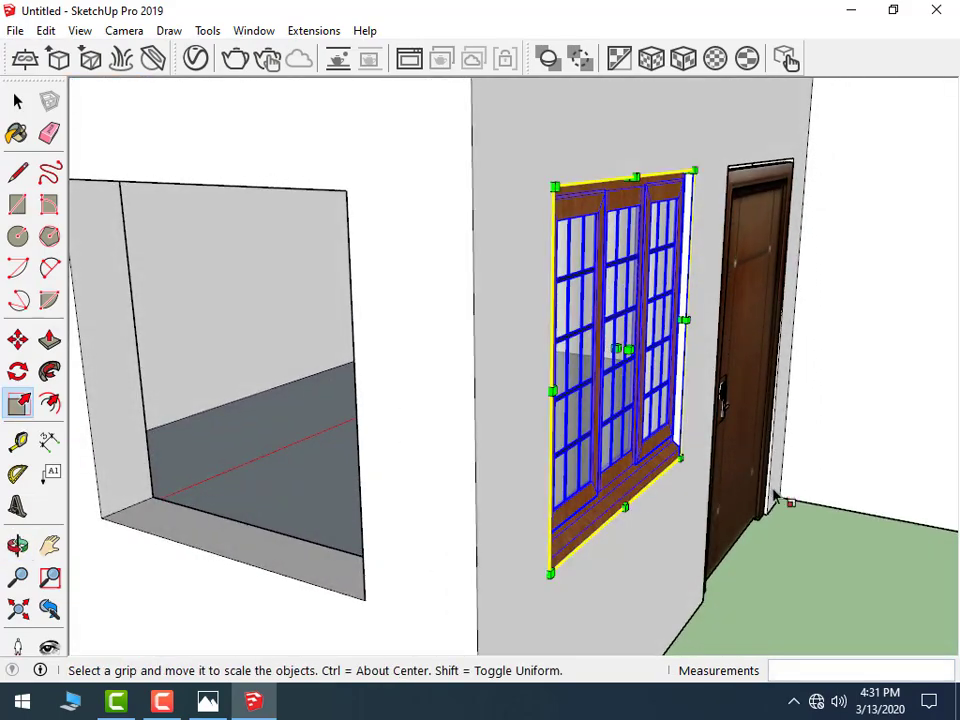
pyautogui.scroll(-1, 555, 533)
pyautogui.scroll(-1, 555, 533)
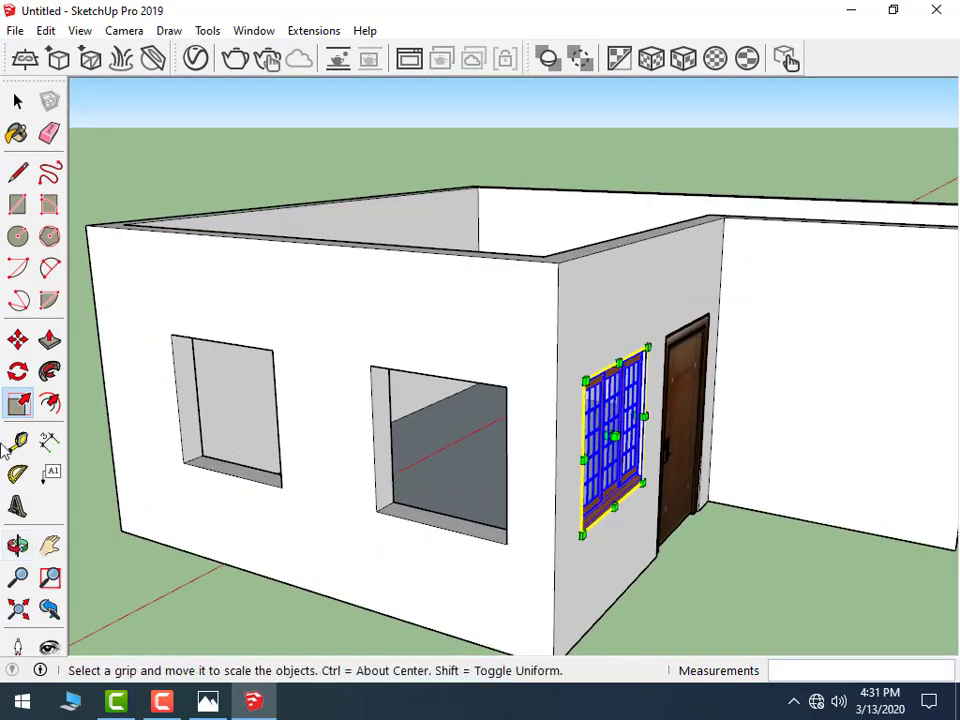
# - Copy the window into the right wing's front wall opening
pyautogui.moveTo(538, 456); pyautogui.dragTo(92, 469, button='middle')
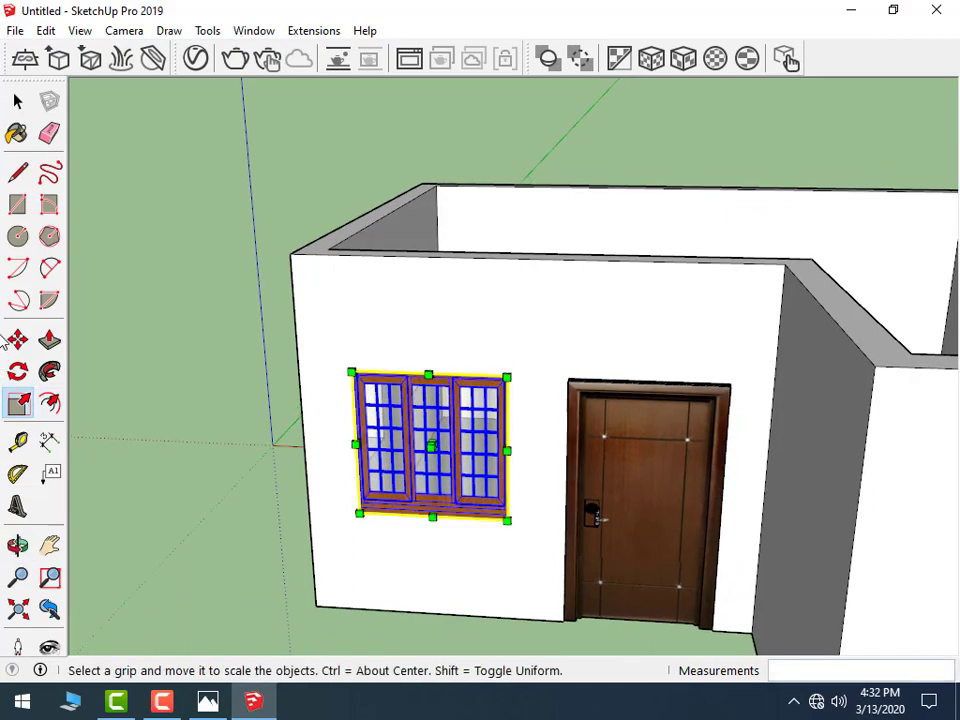
pyautogui.click(17, 340)
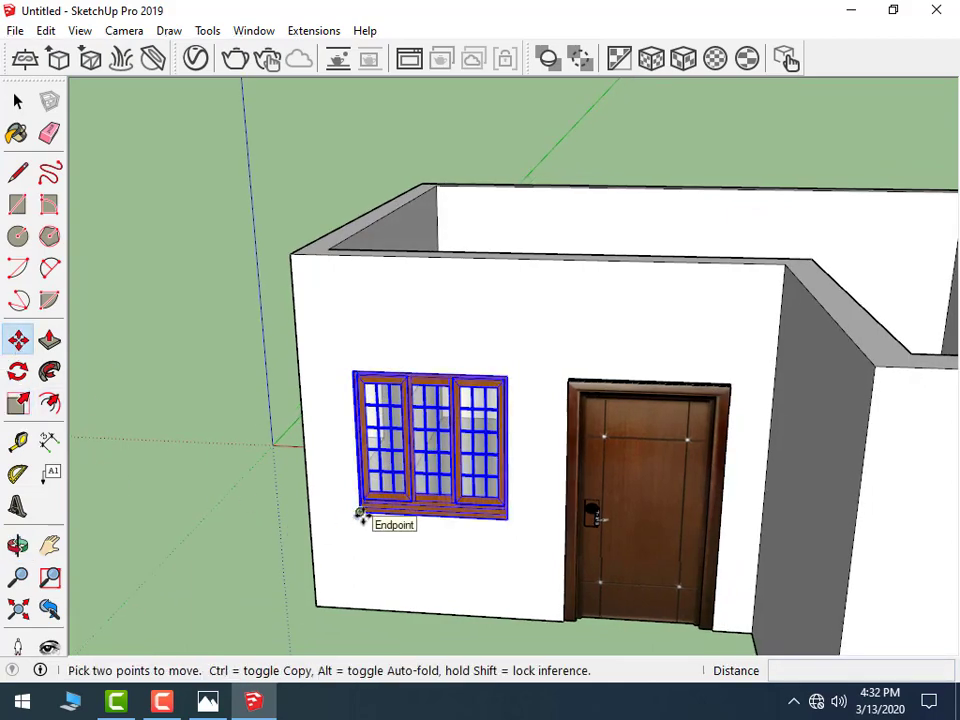
pyautogui.keyDown('ctrl'); pyautogui.click(362, 515); pyautogui.keyUp('ctrl')
pyautogui.scroll(-3, 600, 548)
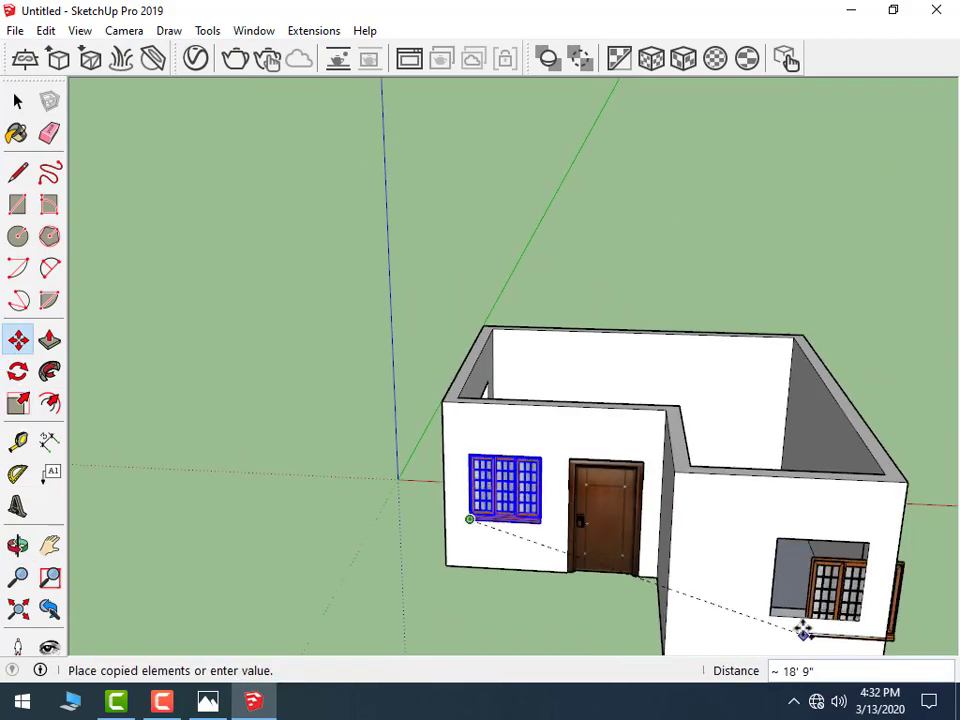
pyautogui.scroll(3, 803, 630)
pyautogui.click(743, 603)
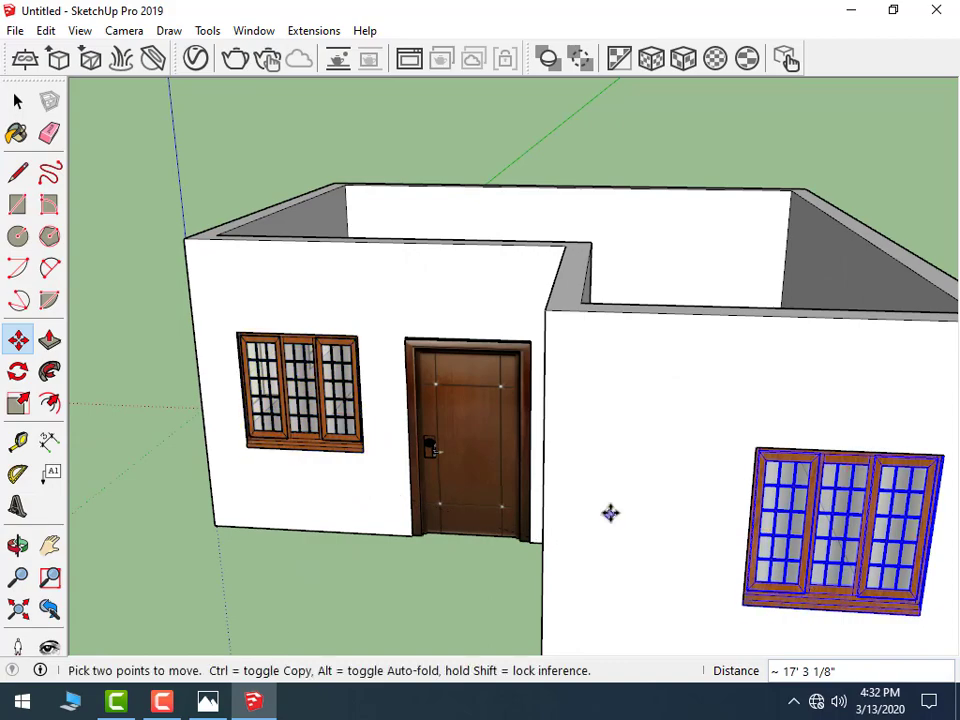
# - Copy the right-wall window 24' to the left, beside the house
pyautogui.scroll(-2, 610, 513)
pyautogui.moveTo(386, 493)
pyautogui.mouseDown(button='middle')
pyautogui.moveTo(589, 493)
pyautogui.moveTo(428, 488)
pyautogui.mouseUp(button='middle')
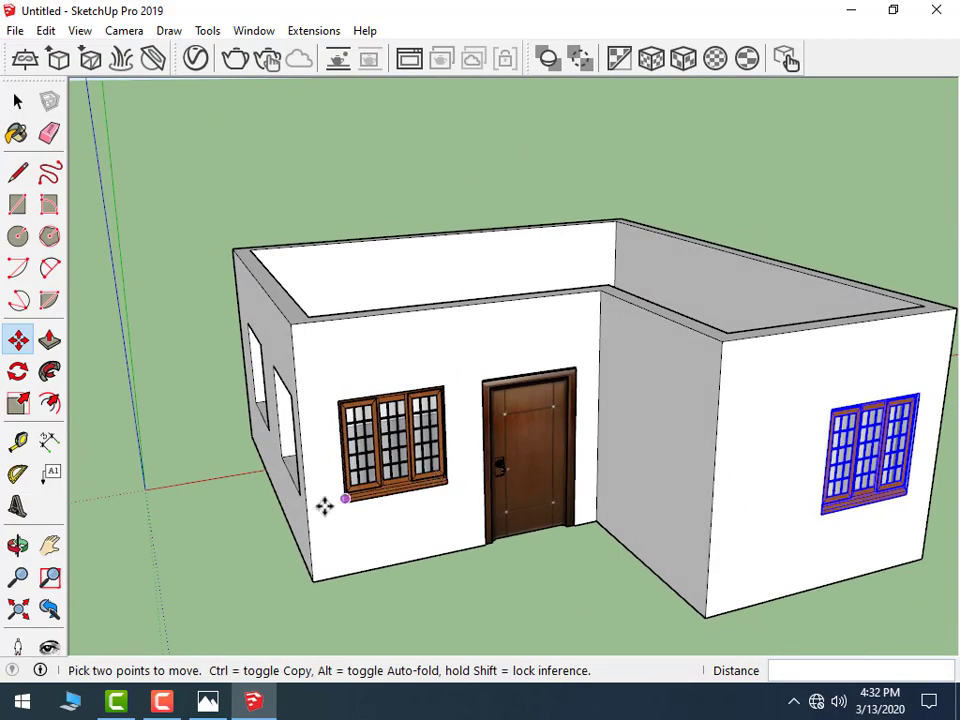
pyautogui.keyDown('ctrl'); pyautogui.click(870, 445); pyautogui.keyUp('ctrl')
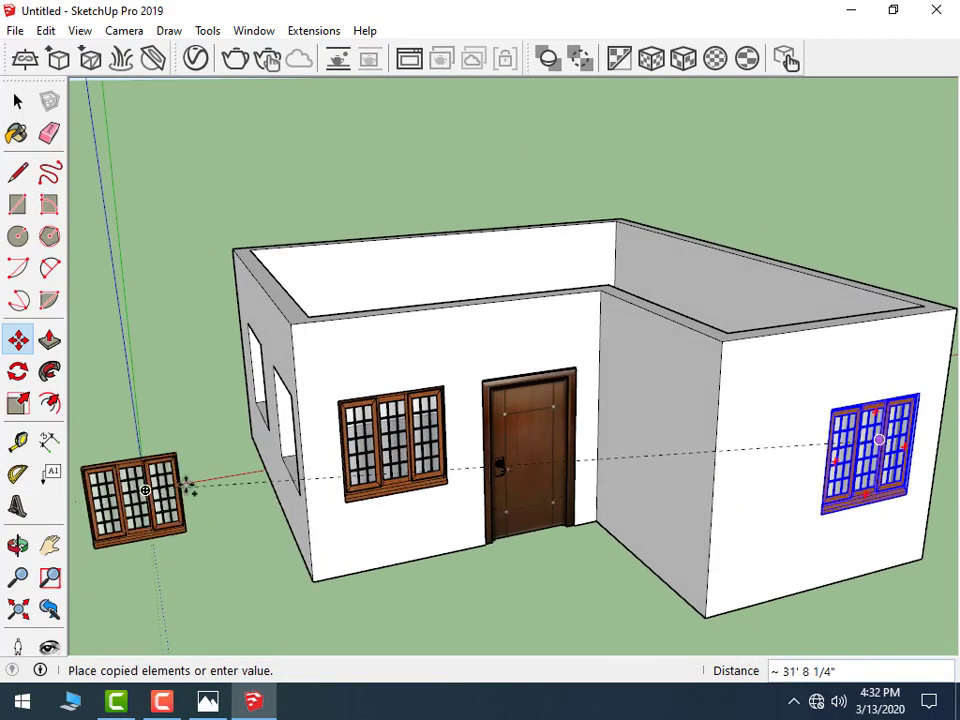
pyautogui.write("24'")
pyautogui.press('Return')
# - Rotate the copied window 90 degrees to face the side wall
pyautogui.click(17, 372)
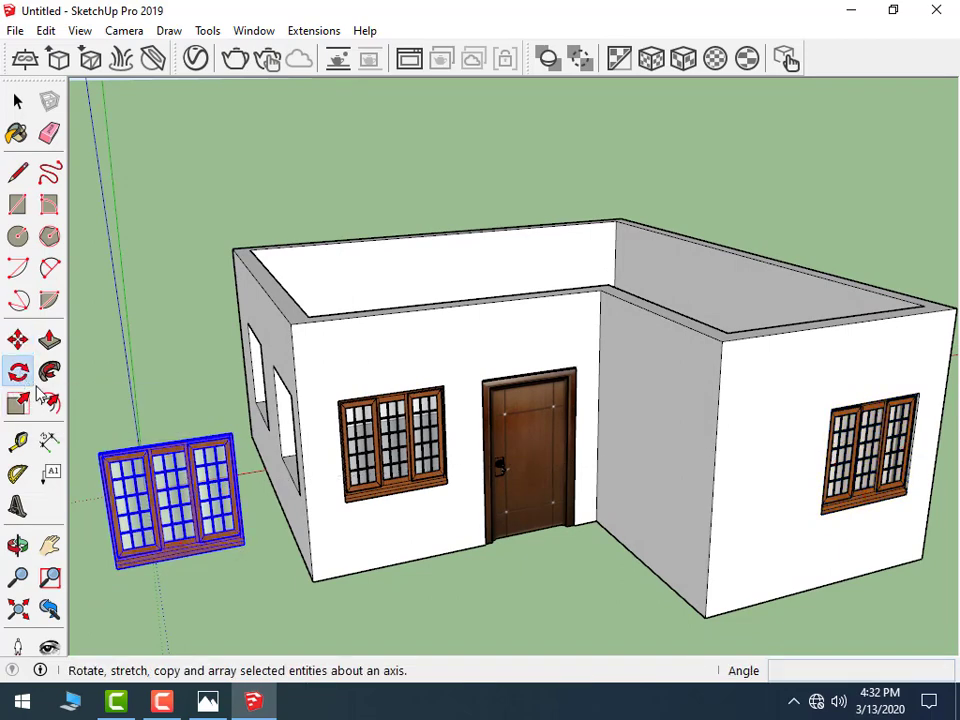
pyautogui.click(203, 420)
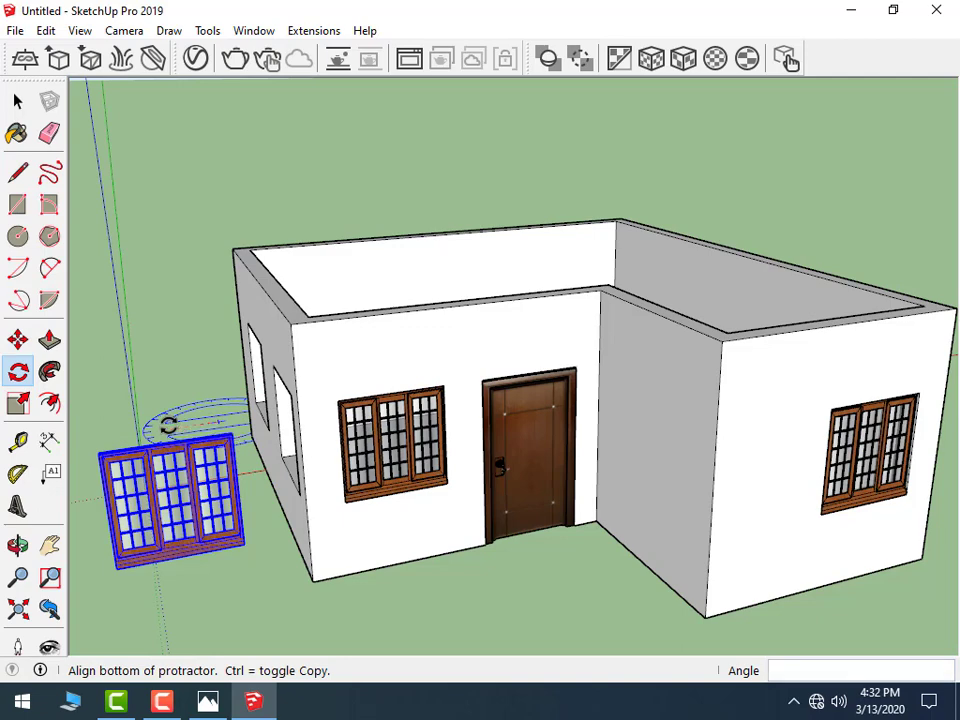
pyautogui.click(168, 424)
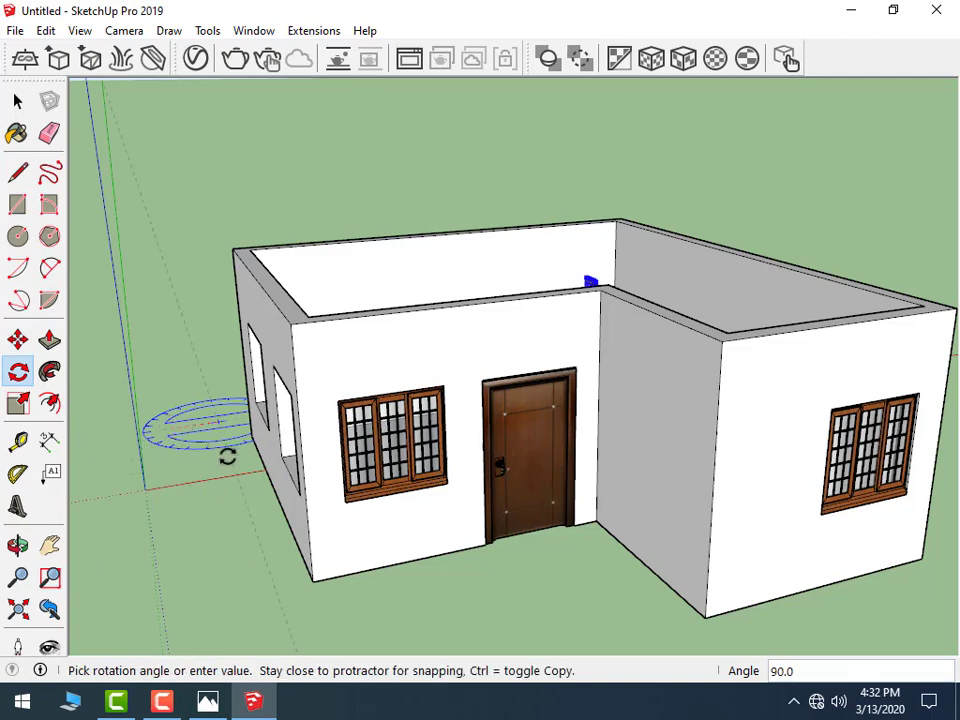
pyautogui.click(200, 346)
pyautogui.scroll(-2, 268, 460)
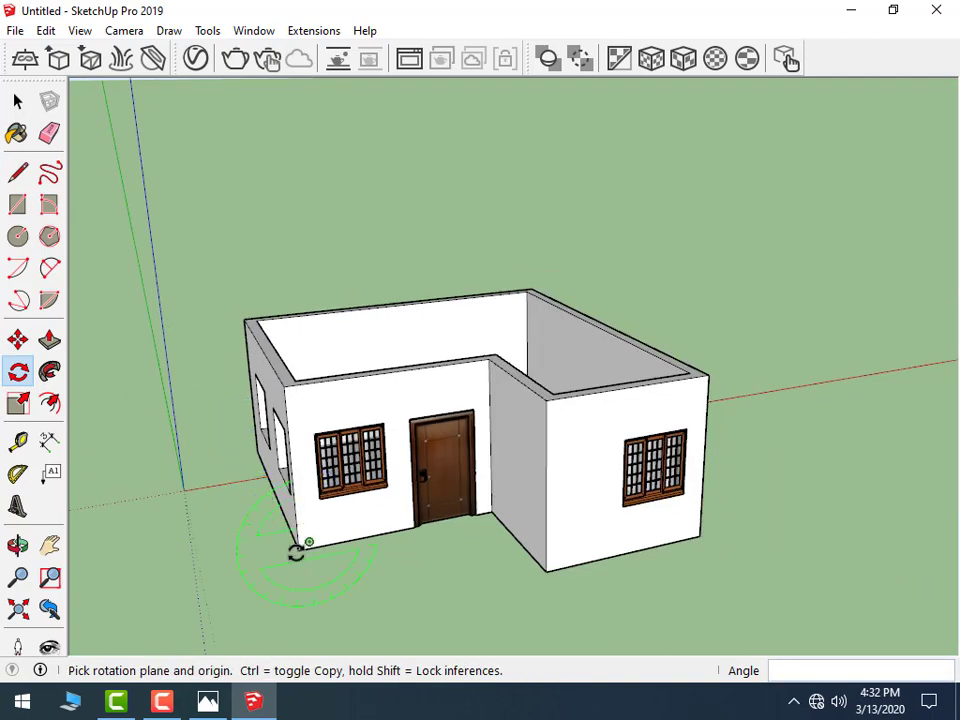
pyautogui.moveTo(295, 550)
pyautogui.mouseDown(button='middle')
pyautogui.moveTo(297, 581)
pyautogui.moveTo(641, 624)
pyautogui.moveTo(670, 446)
pyautogui.mouseUp(button='middle')
pyautogui.scroll(-3, 610, 482)
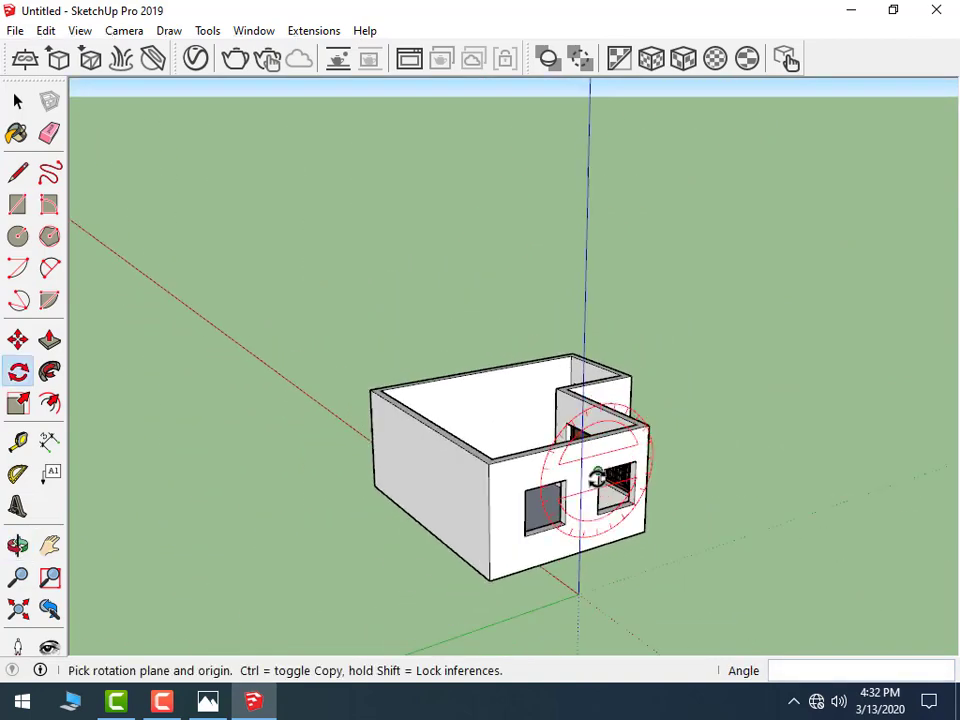
pyautogui.scroll(-2, 612, 510)
pyautogui.scroll(2, 612, 520)
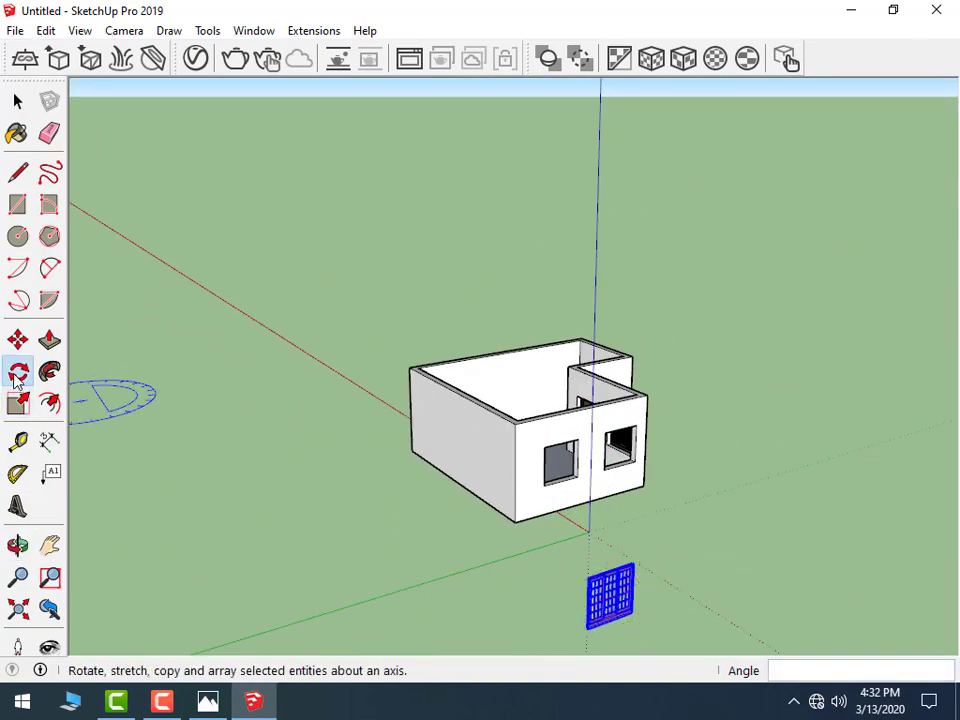
# - Move the rotated window to the side wall and Ctrl-copy it into the right-hand opening
pyautogui.click(19, 342)
pyautogui.scroll(1, 523, 619)
pyautogui.scroll(1, 600, 650)
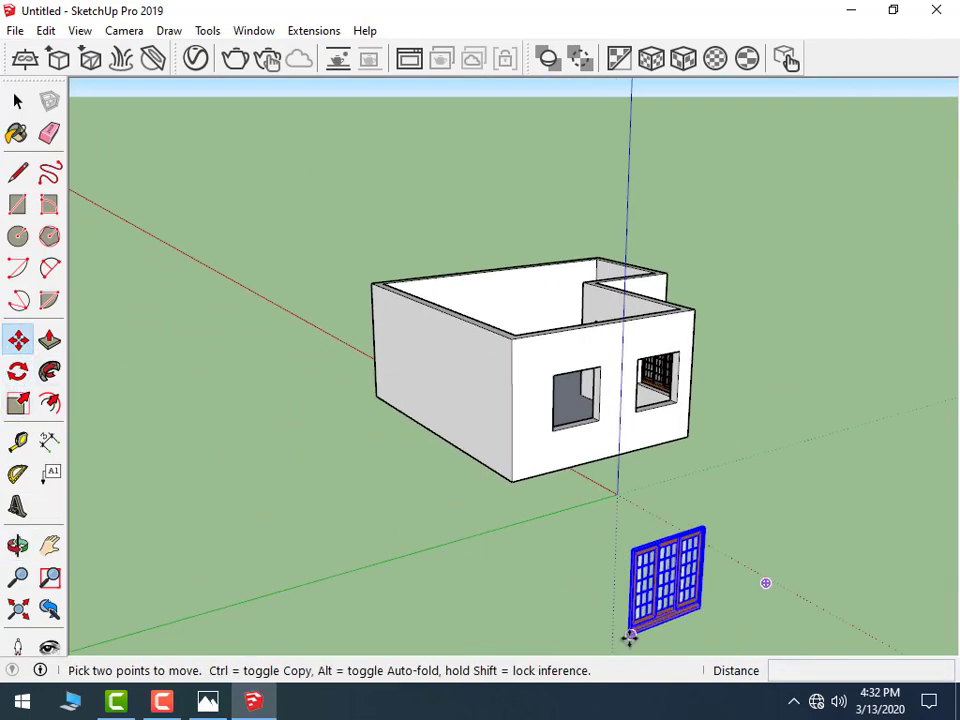
pyautogui.click(630, 637)
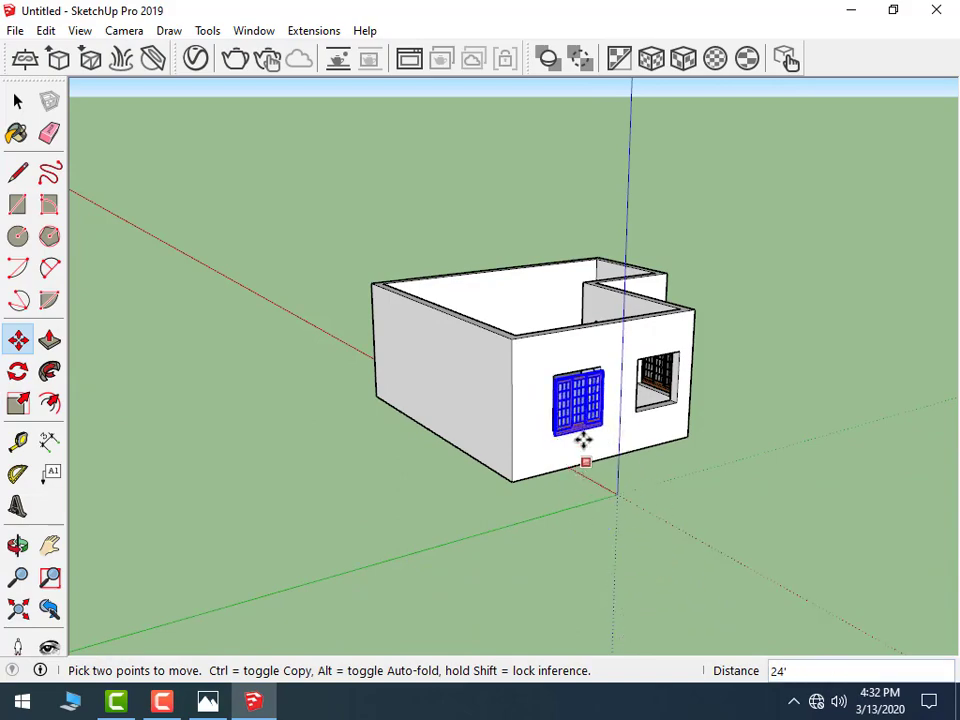
pyautogui.scroll(3, 583, 440)
pyautogui.scroll(2, 583, 465)
pyautogui.moveTo(583, 469)
pyautogui.mouseDown(button='middle')
pyautogui.moveTo(644, 516)
pyautogui.moveTo(553, 542)
pyautogui.mouseUp(button='middle')
pyautogui.scroll(3, 514, 556)
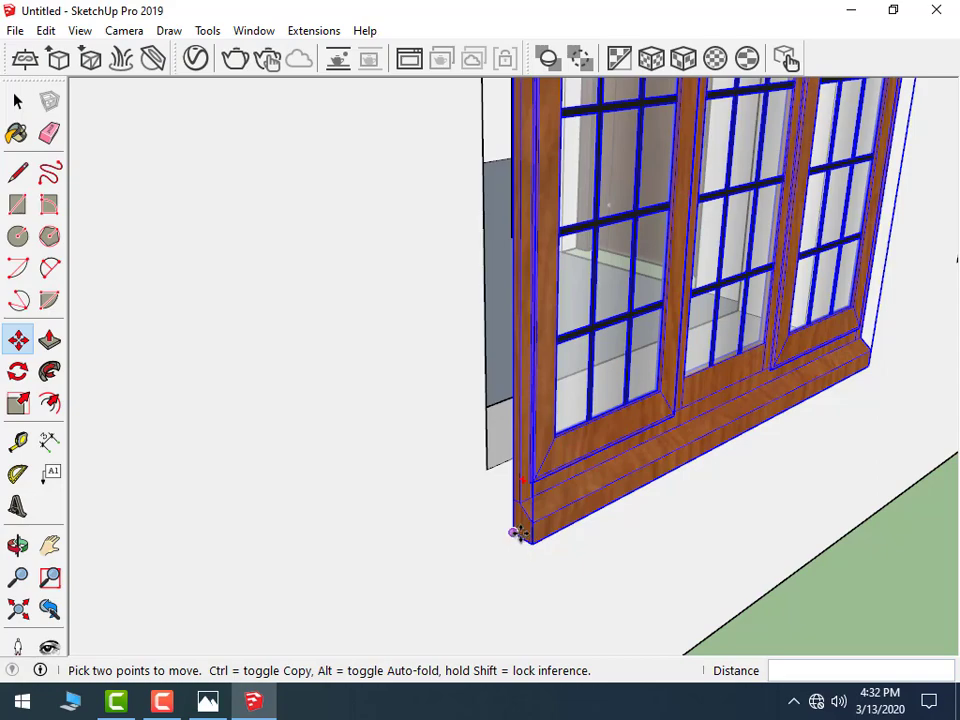
pyautogui.scroll(-3, 469, 572)
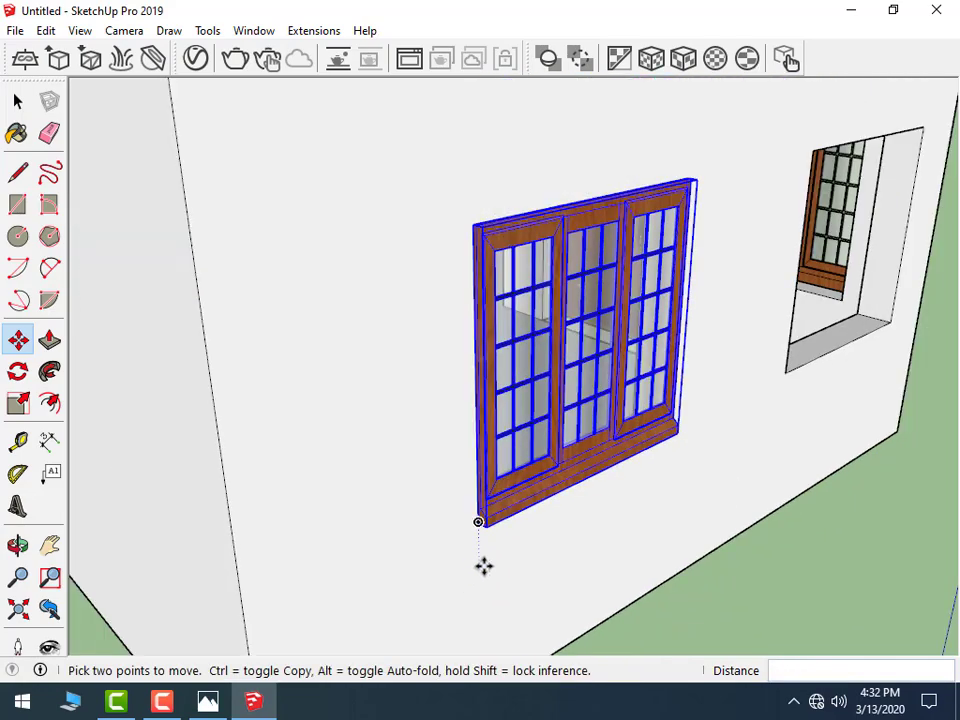
pyautogui.moveTo(781, 377); pyautogui.dragTo(593, 362, button='middle')
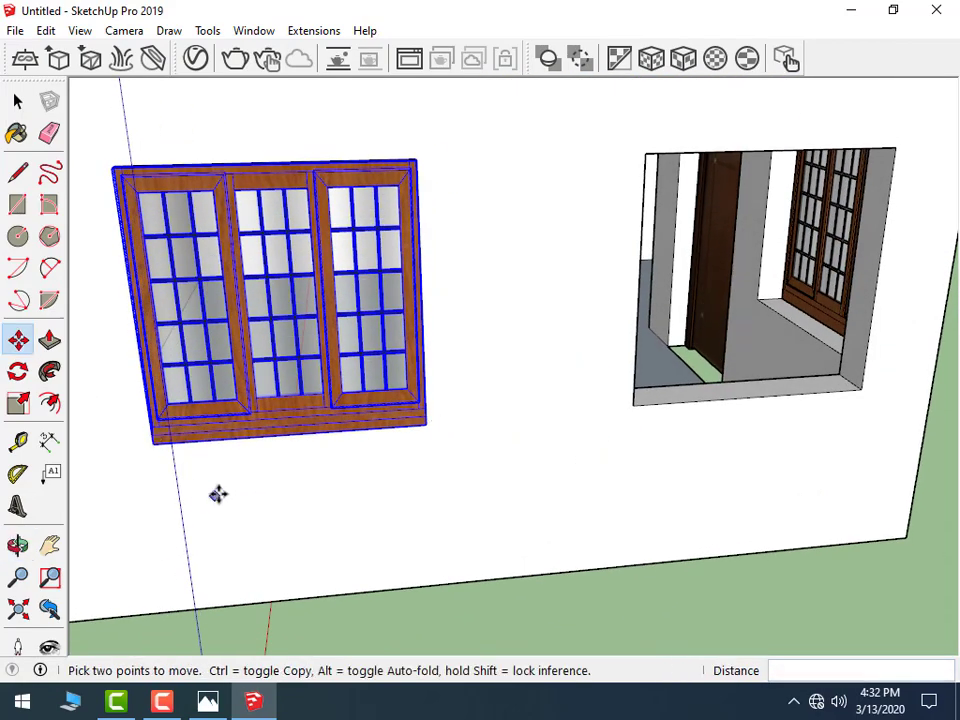
pyautogui.press('ctrl')
pyautogui.click(425, 409)
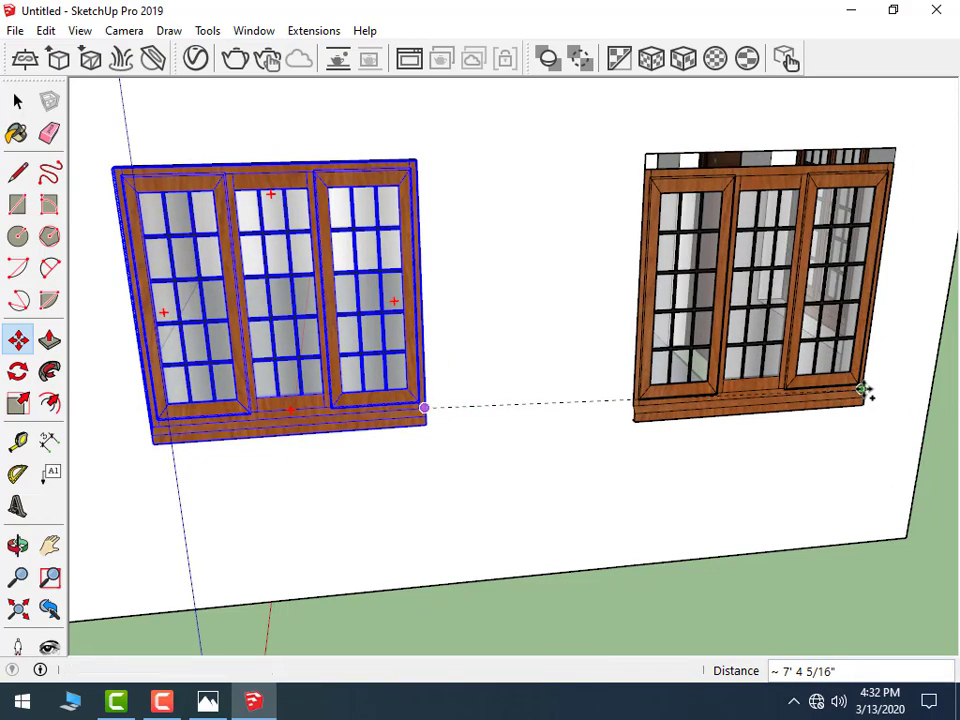
pyautogui.click(865, 392)
# - Reposition the window into its opening on the building's left side wall
pyautogui.moveTo(650, 371); pyautogui.dragTo(313, 321, button='middle')
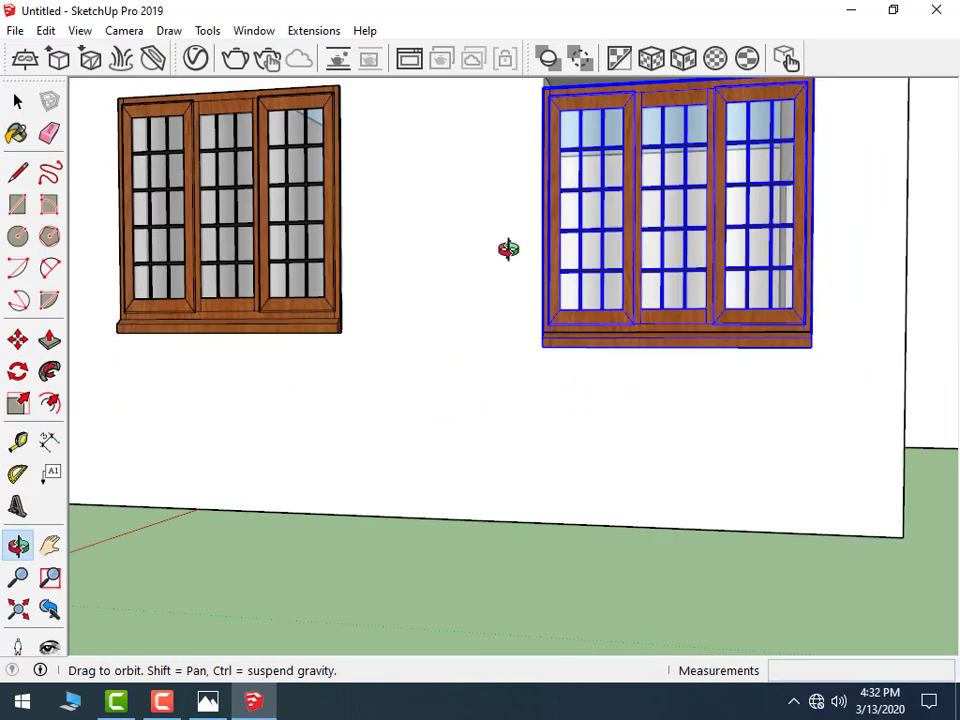
pyautogui.scroll(3, 620, 415)
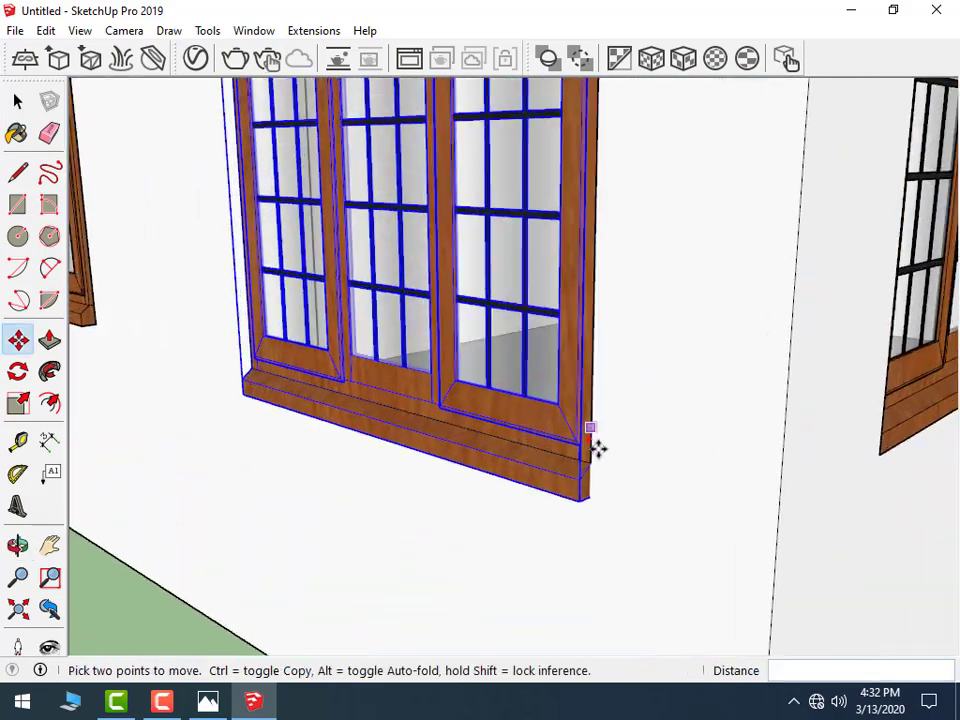
pyautogui.click(582, 500)
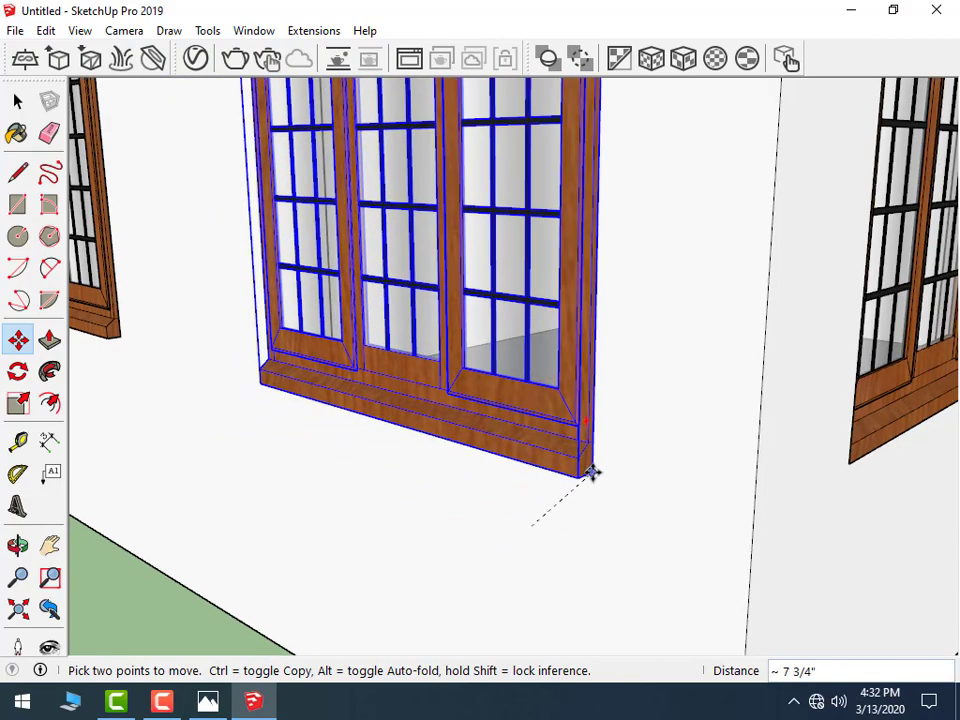
pyautogui.click(584, 472)
pyautogui.scroll(-3, 565, 520)
pyautogui.scroll(-1, 548, 540)
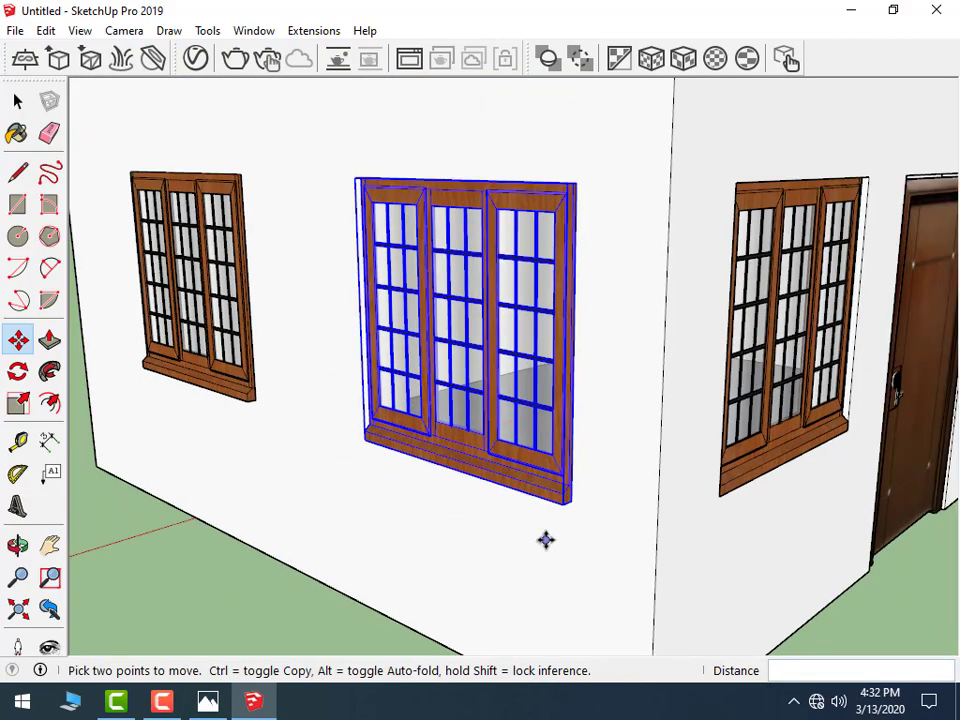
pyautogui.moveTo(546, 540)
pyautogui.mouseDown(button='middle')
pyautogui.moveTo(634, 482)
pyautogui.moveTo(333, 477)
pyautogui.moveTo(212, 529)
pyautogui.mouseUp(button='middle')
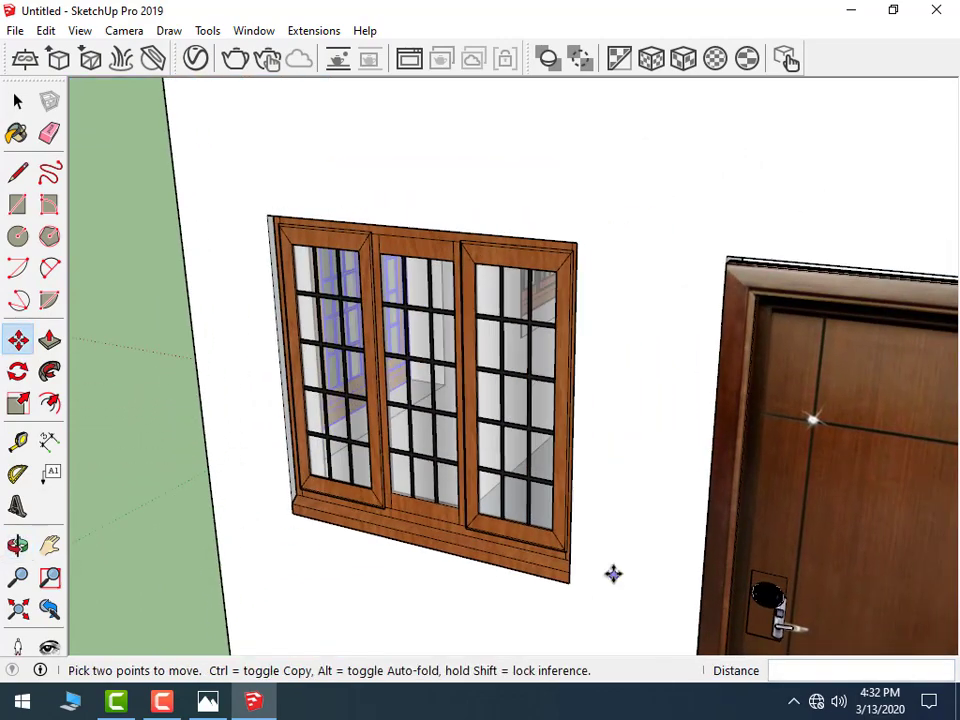
pyautogui.scroll(3, 567, 573)
pyautogui.scroll(1, 567, 572)
pyautogui.moveTo(567, 570)
pyautogui.mouseDown(button='middle')
pyautogui.moveTo(428, 510)
pyautogui.moveTo(835, 473)
pyautogui.moveTo(600, 480)
pyautogui.mouseUp(button='middle')
pyautogui.scroll(-2, 620, 510)
pyautogui.scroll(-3, 620, 512)
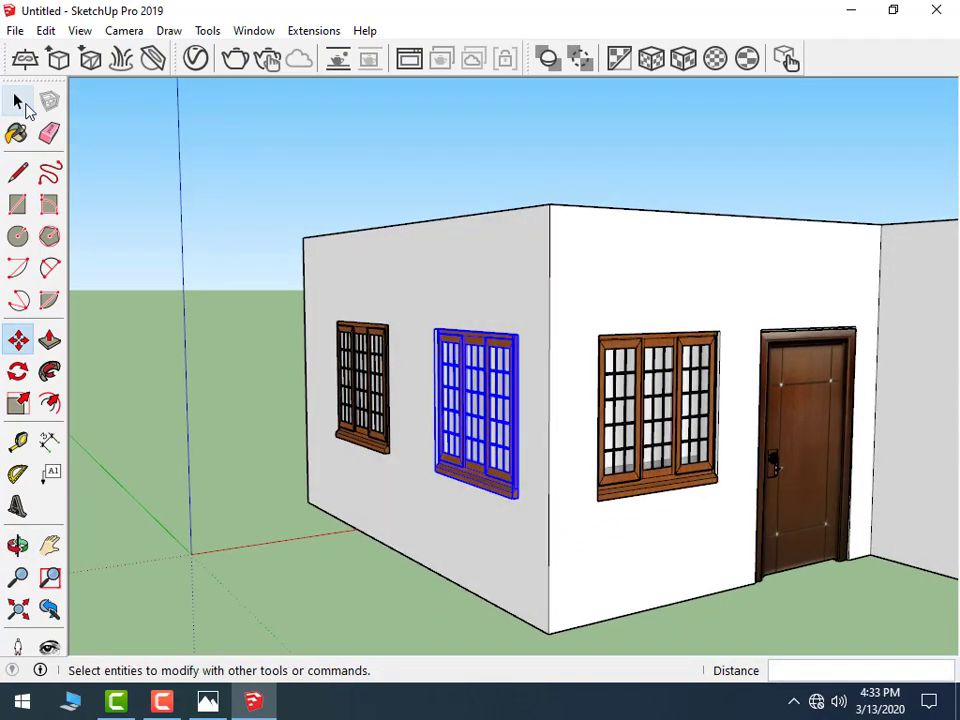
# - Box-select the whole house, make it Component#2, then switch to the Top view
pyautogui.click(18, 101)
pyautogui.click(236, 424)
pyautogui.scroll(-3, 257, 471)
pyautogui.moveTo(257, 471)
pyautogui.mouseDown(button='middle')
pyautogui.moveTo(288, 487)
pyautogui.moveTo(233, 254)
pyautogui.mouseUp(button='middle')
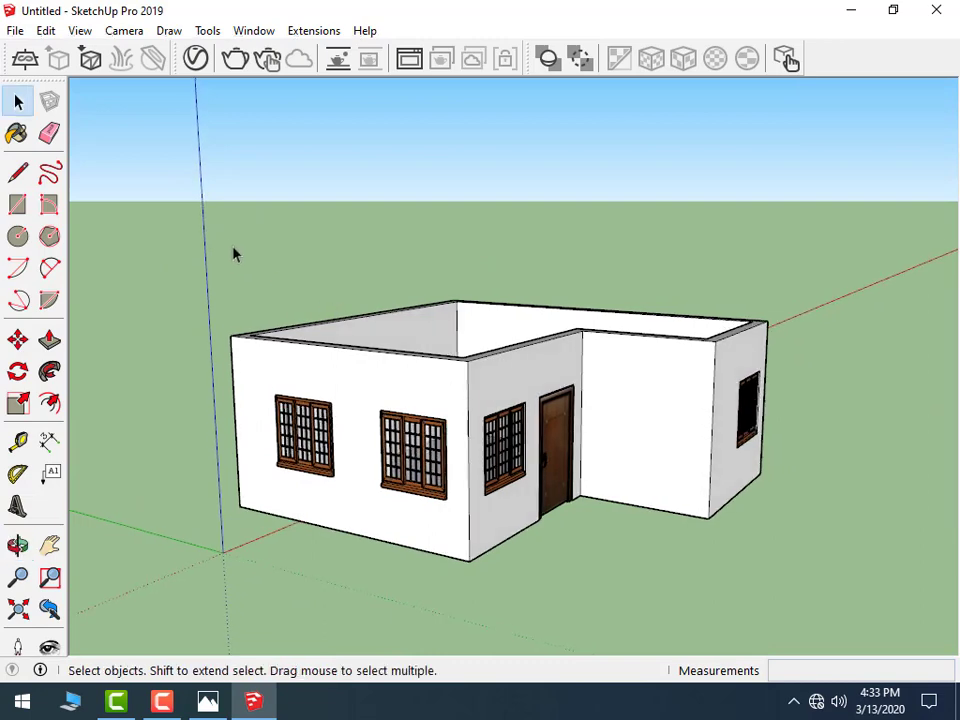
pyautogui.moveTo(224, 231); pyautogui.dragTo(904, 632)
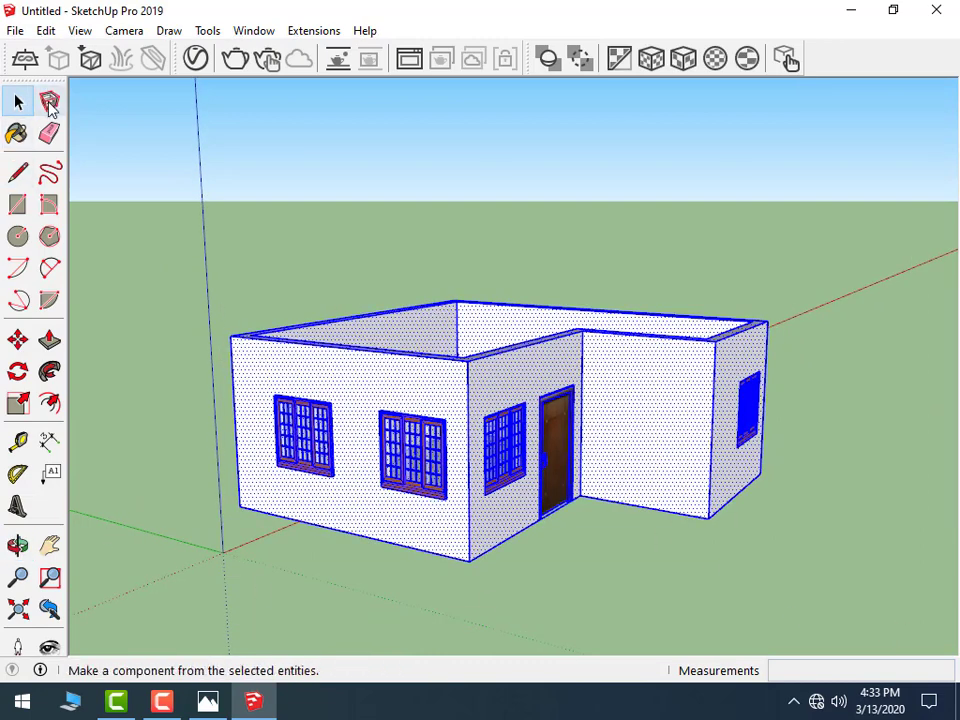
pyautogui.click(49, 104)
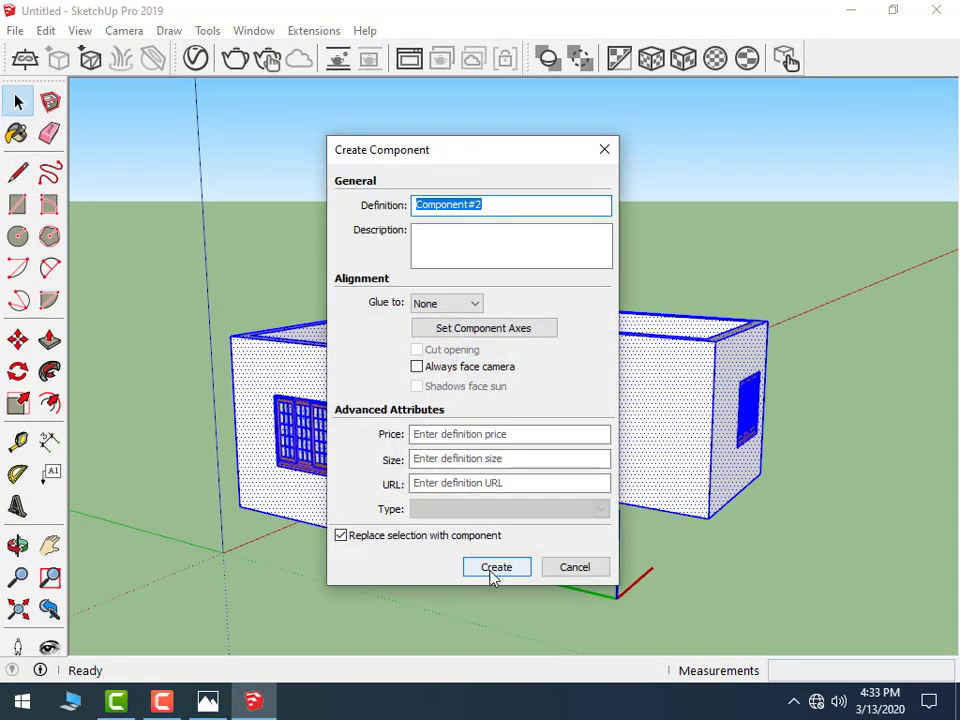
pyautogui.click(496, 567)
pyautogui.click(321, 118)
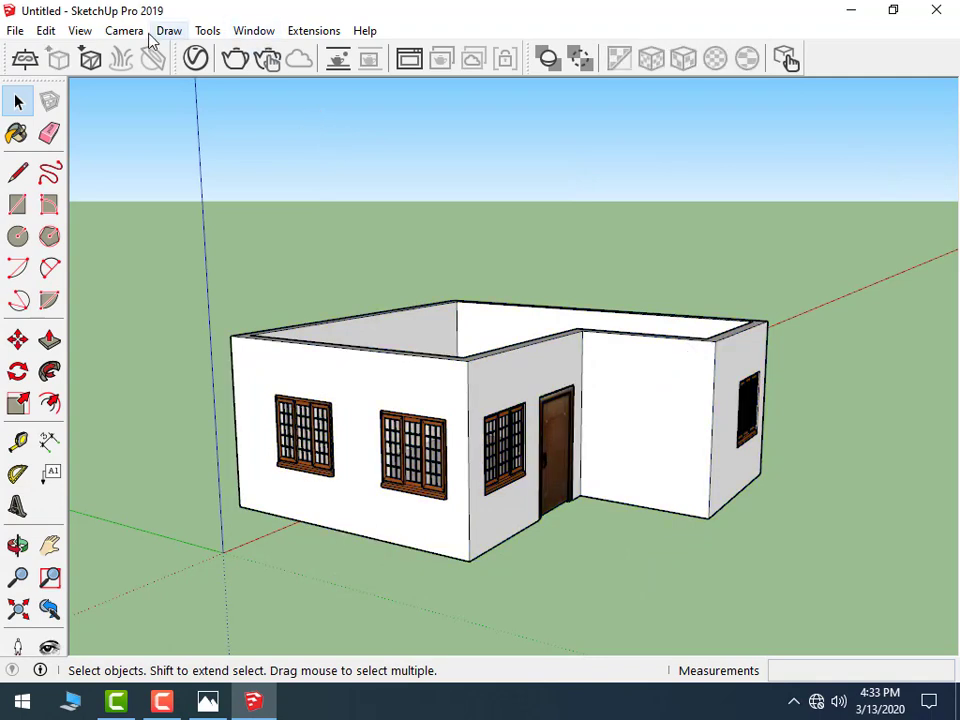
pyautogui.click(74, 32)
pyautogui.moveTo(124, 31)
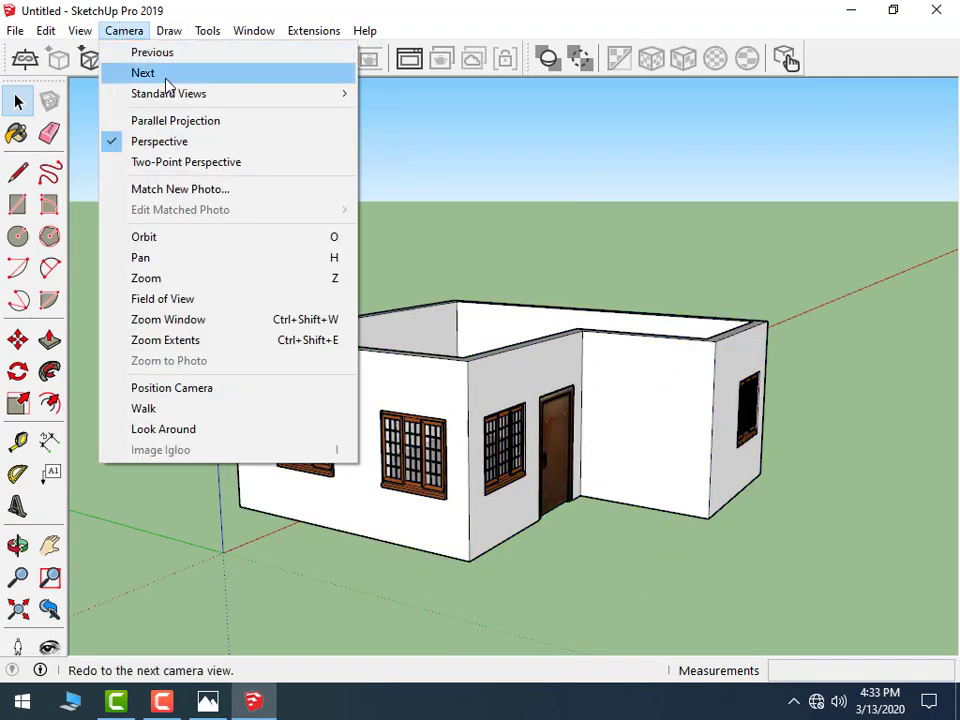
pyautogui.click(393, 95)
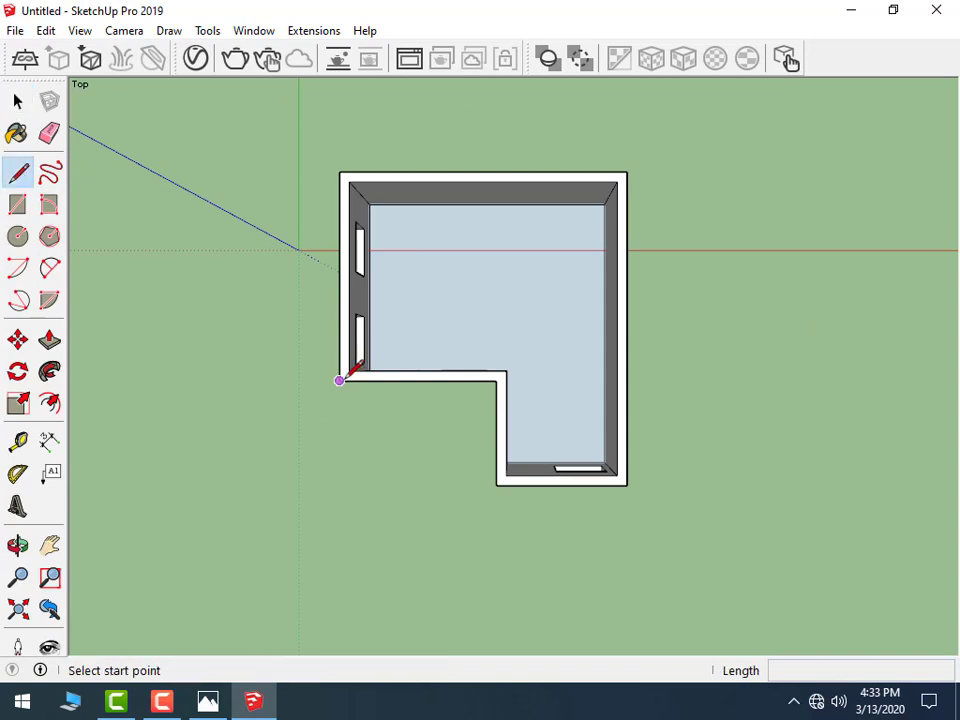
# - Draw a line closing the L-shaped outline so the house top gets a face
pyautogui.click(339, 380)
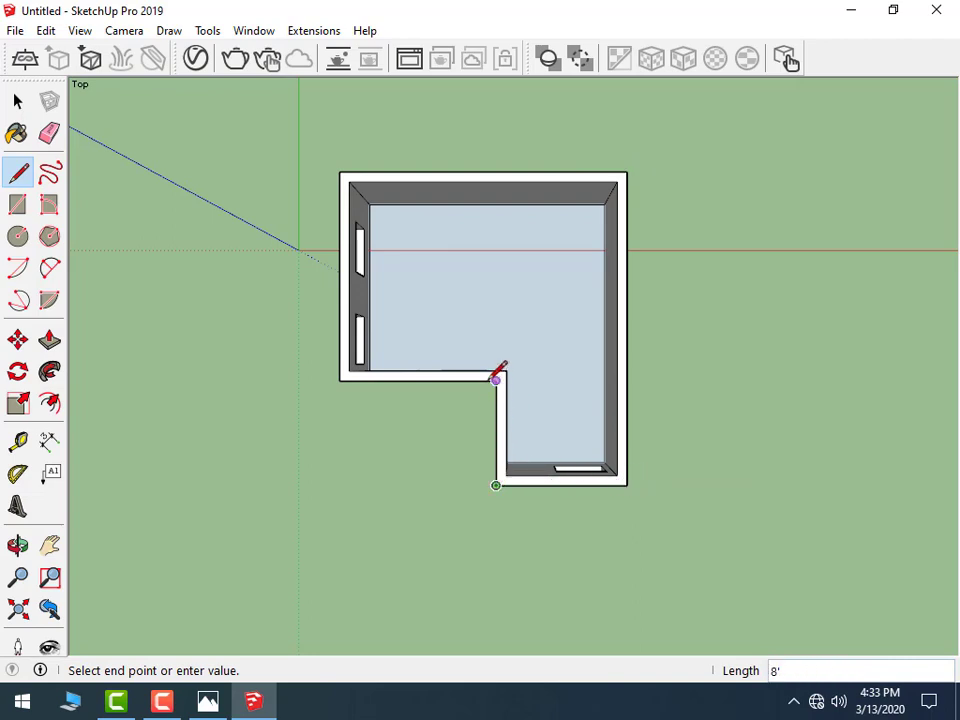
pyautogui.click(339, 380)
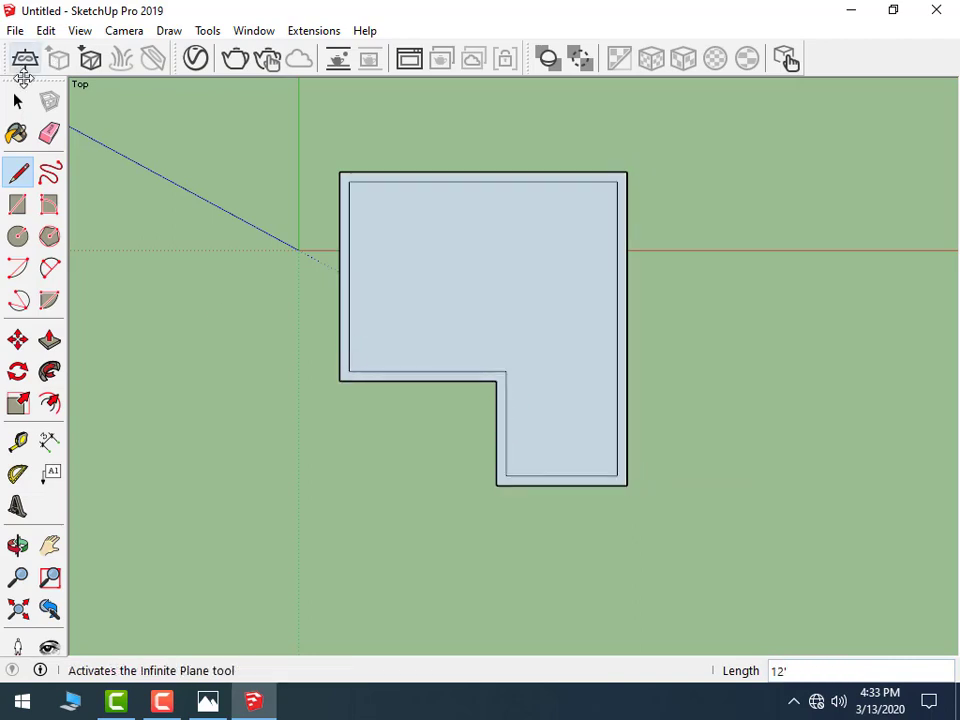
pyautogui.click(17, 100)
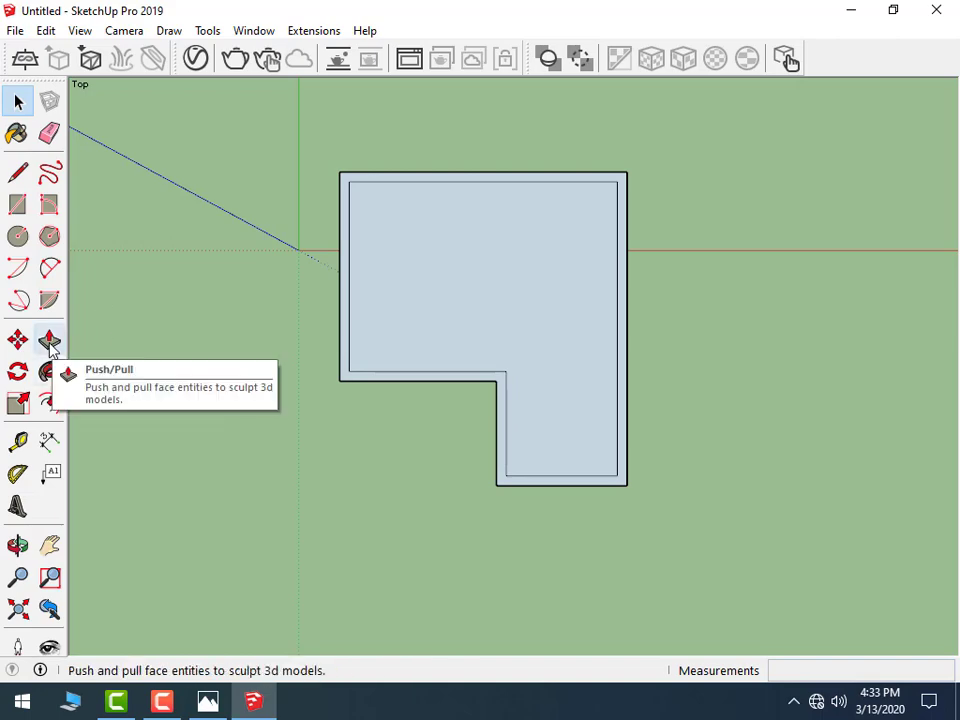
# - Offset the L-shaped top face outward about 9 1/16" for the overhang
pyautogui.click(50, 403)
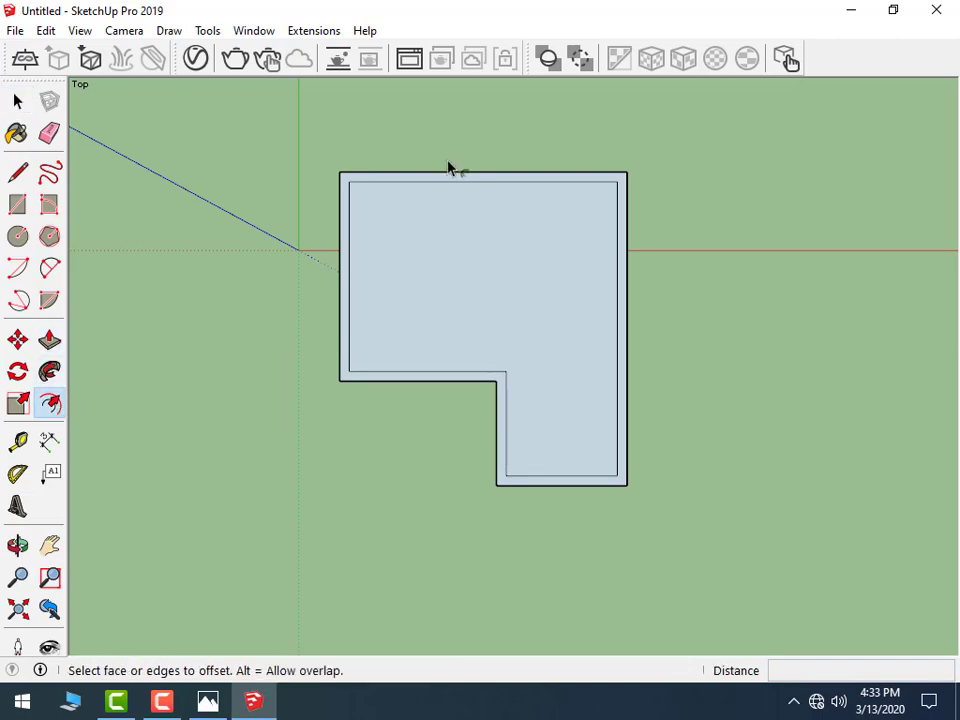
pyautogui.click(449, 178)
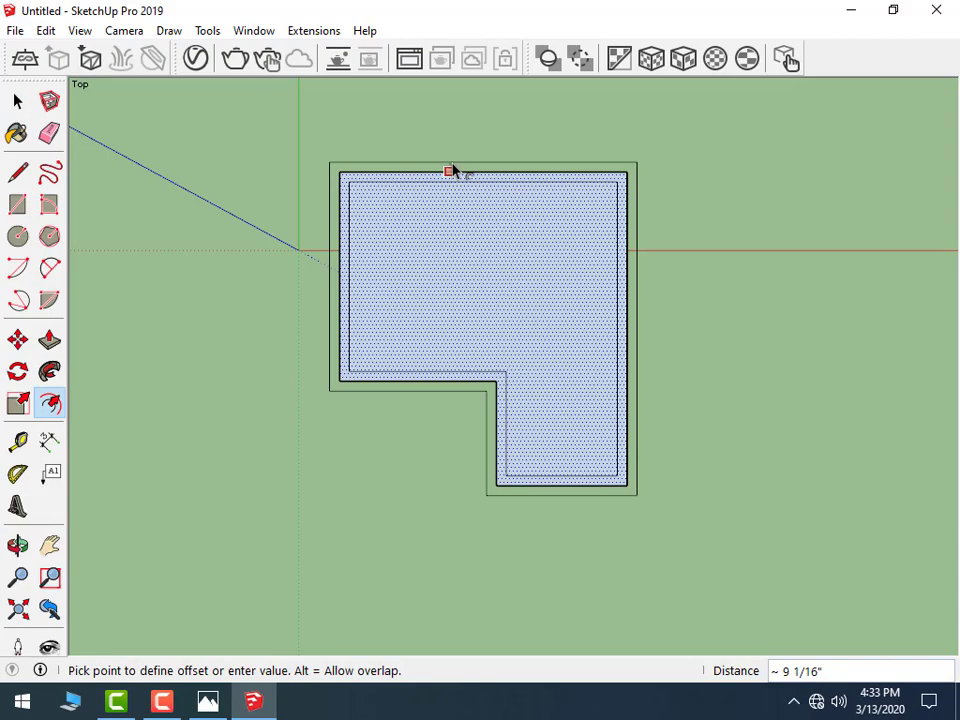
pyautogui.click(451, 170)
# - Push/Pull the outer roof band up 6 inches
pyautogui.moveTo(386, 349); pyautogui.dragTo(788, 62, button='middle')
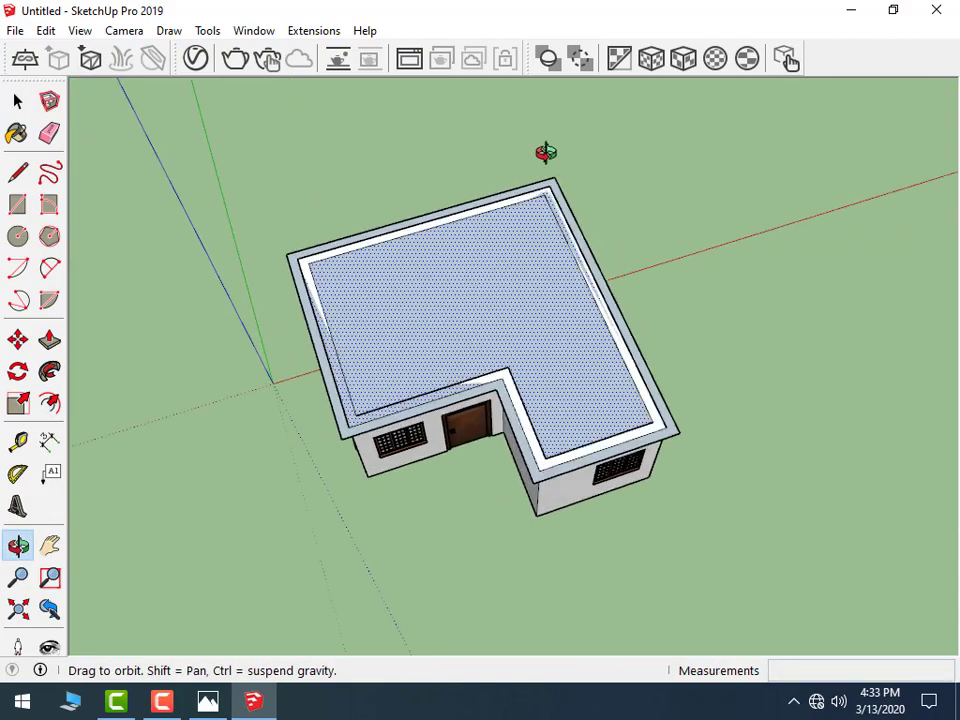
pyautogui.click(50, 340)
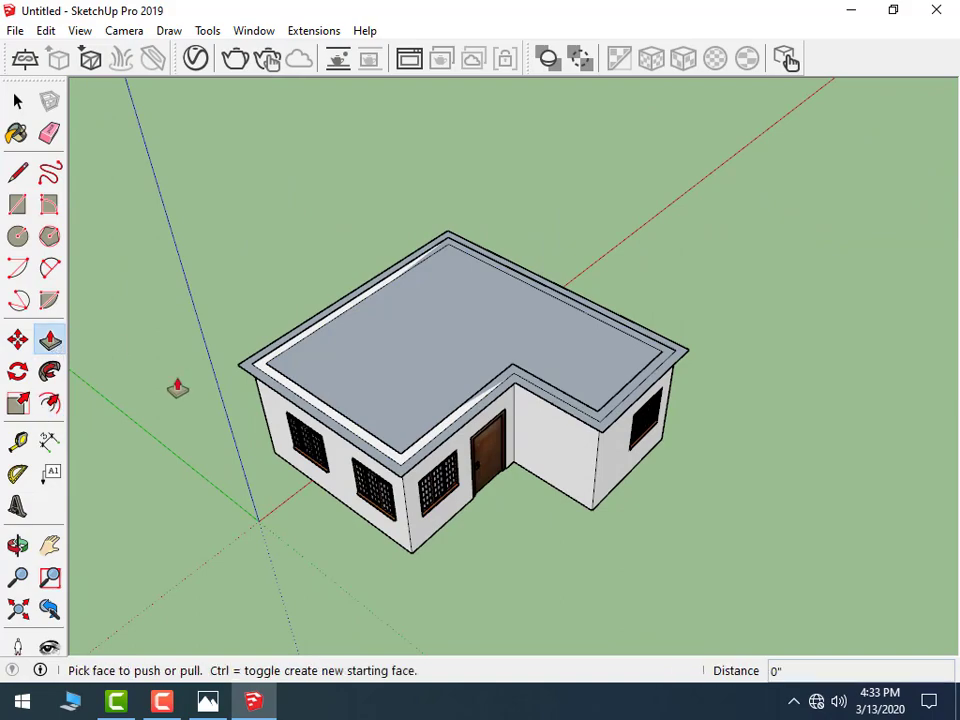
pyautogui.scroll(3, 270, 386)
pyautogui.scroll(2, 280, 384)
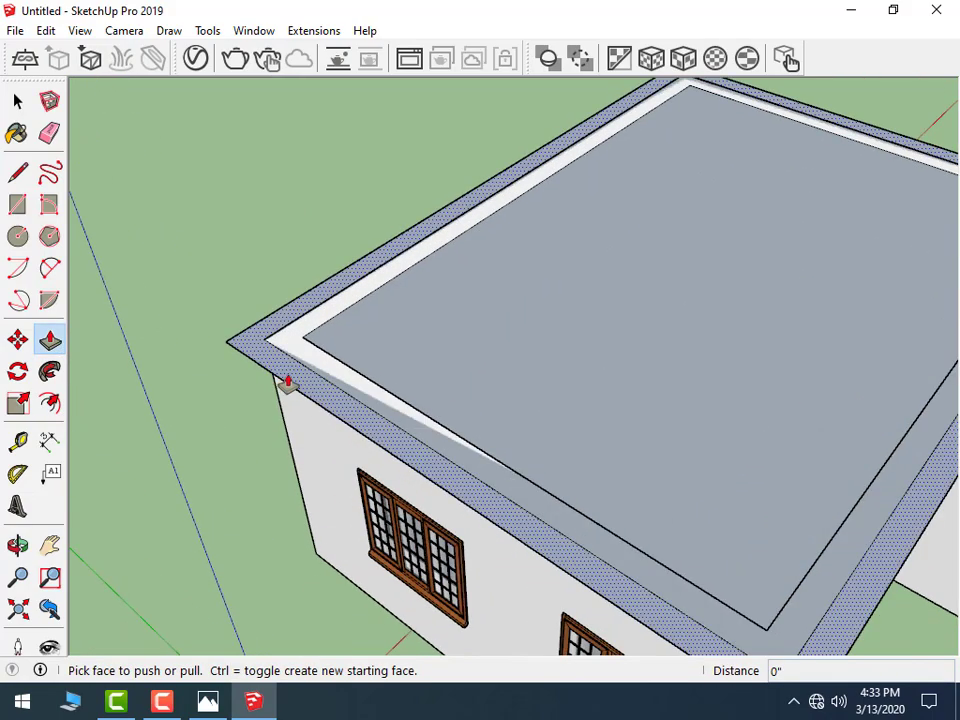
pyautogui.click(294, 371)
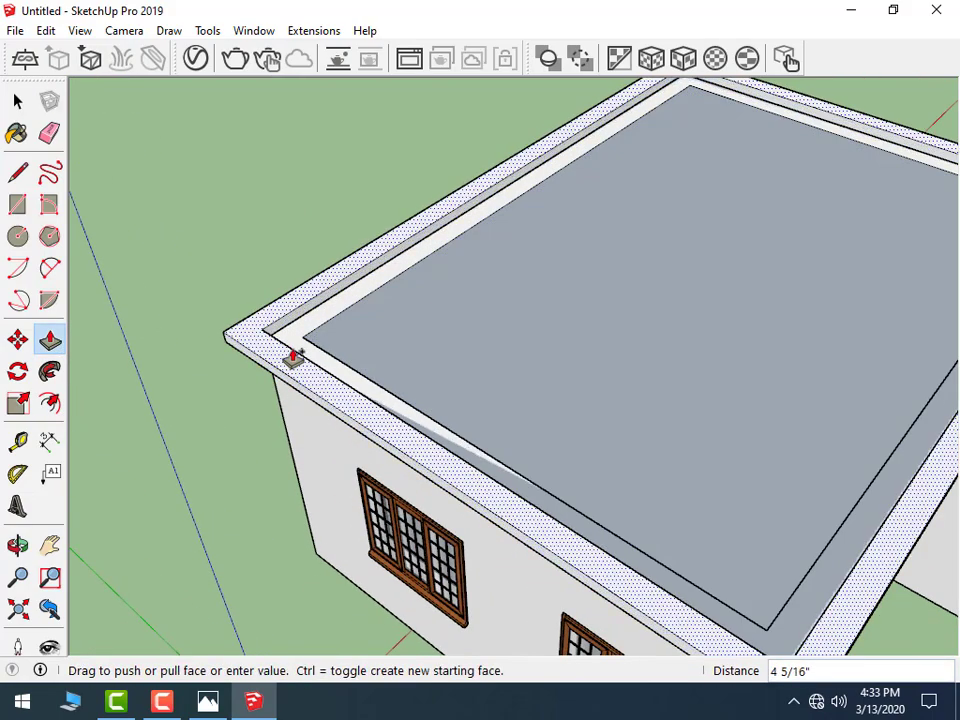
pyautogui.write('6')
pyautogui.press('Return')
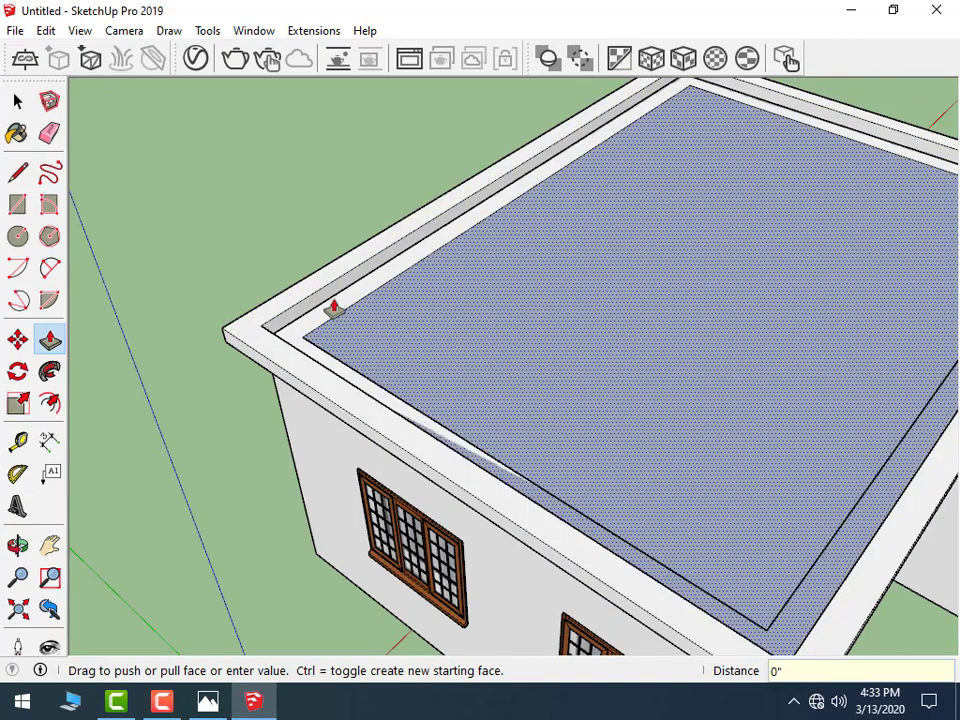
# - Push the inner roof face 6 inches, then lower it slightly into a flat slab
pyautogui.click(343, 285)
pyautogui.click(348, 300)
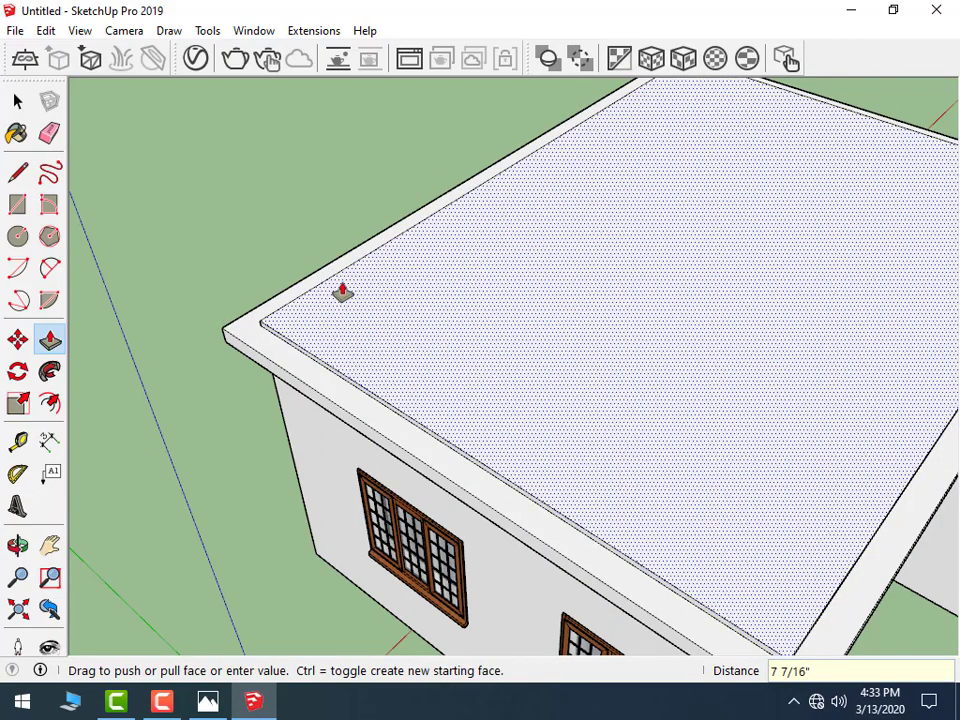
pyautogui.write('6')
pyautogui.press('Return')
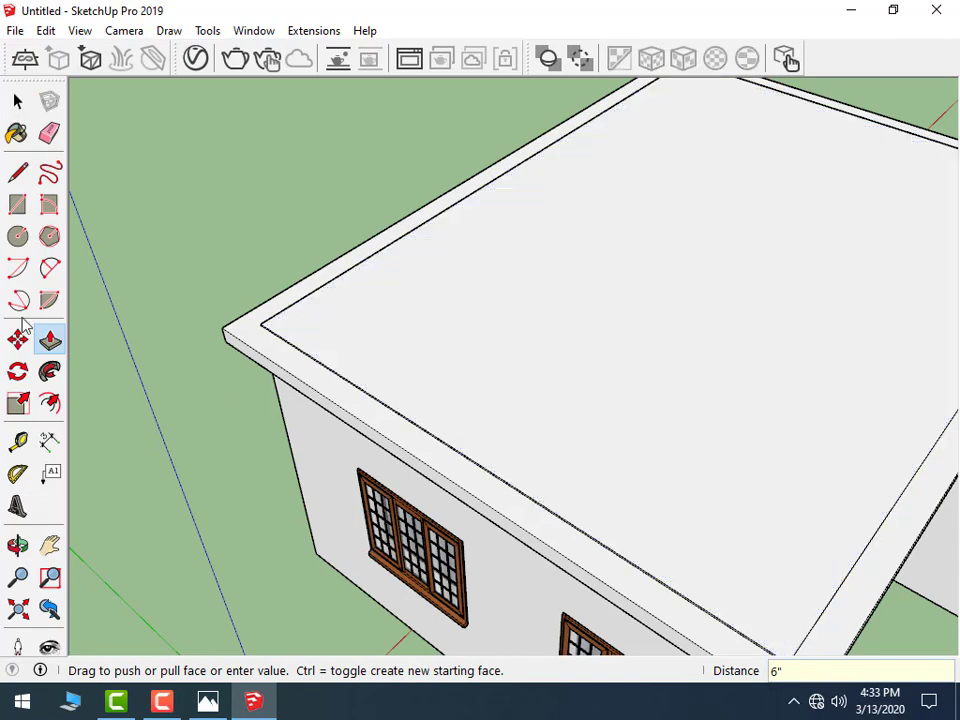
pyautogui.moveTo(220, 482); pyautogui.dragTo(212, 480, button='middle')
pyautogui.moveTo(489, 470); pyautogui.dragTo(202, 502, button='middle')
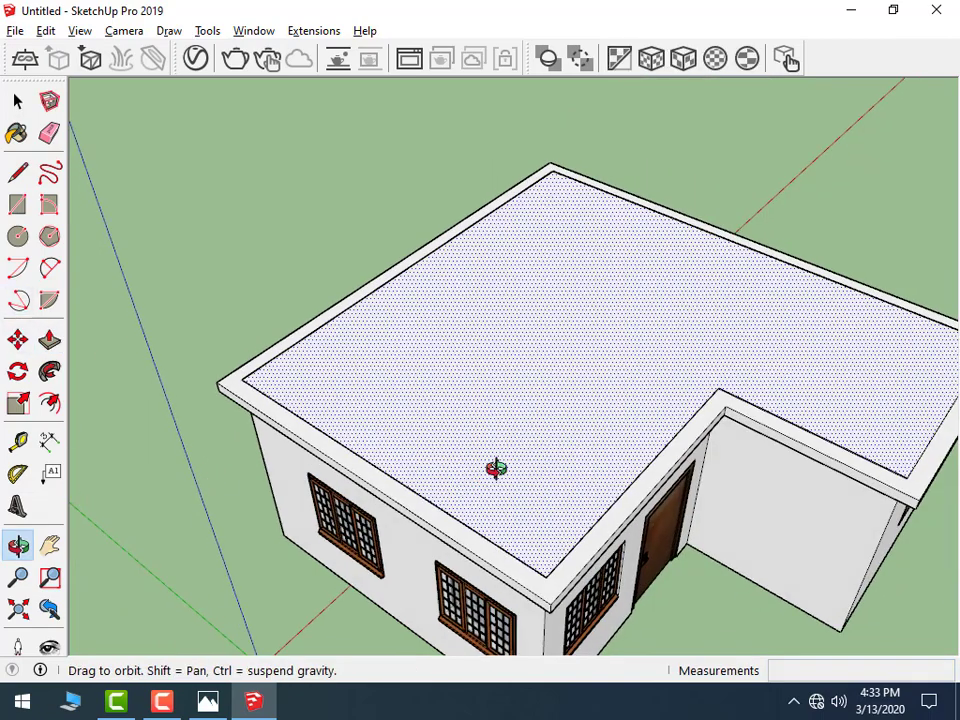
pyautogui.scroll(3, 388, 478)
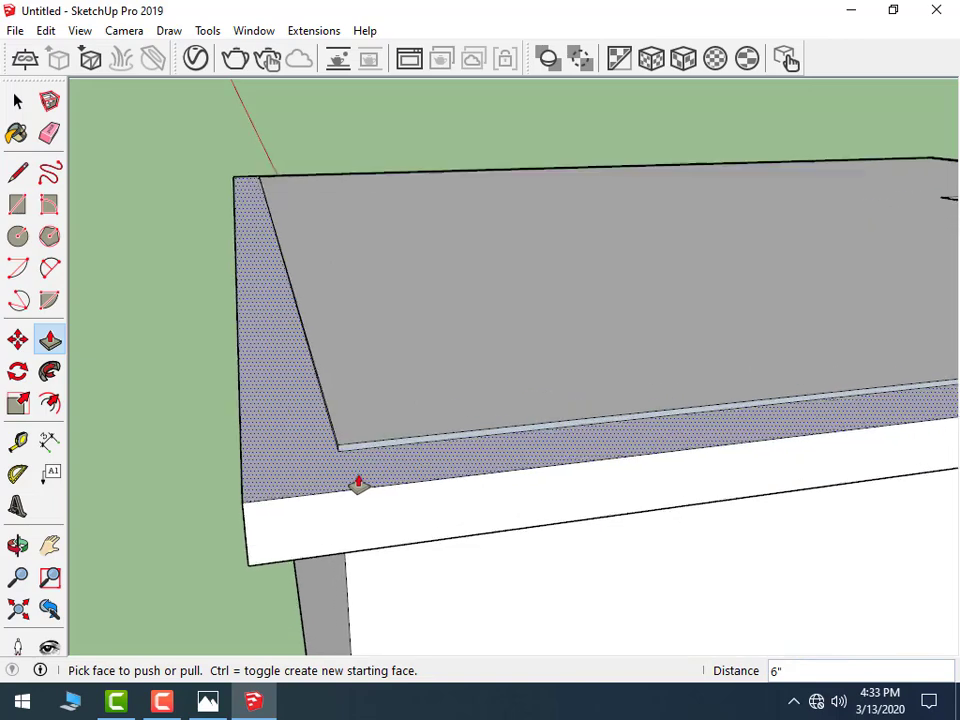
pyautogui.scroll(1, 360, 482)
pyautogui.moveTo(366, 428); pyautogui.dragTo(394, 494)
pyautogui.scroll(-2, 225, 454)
pyautogui.scroll(-2, 225, 454)
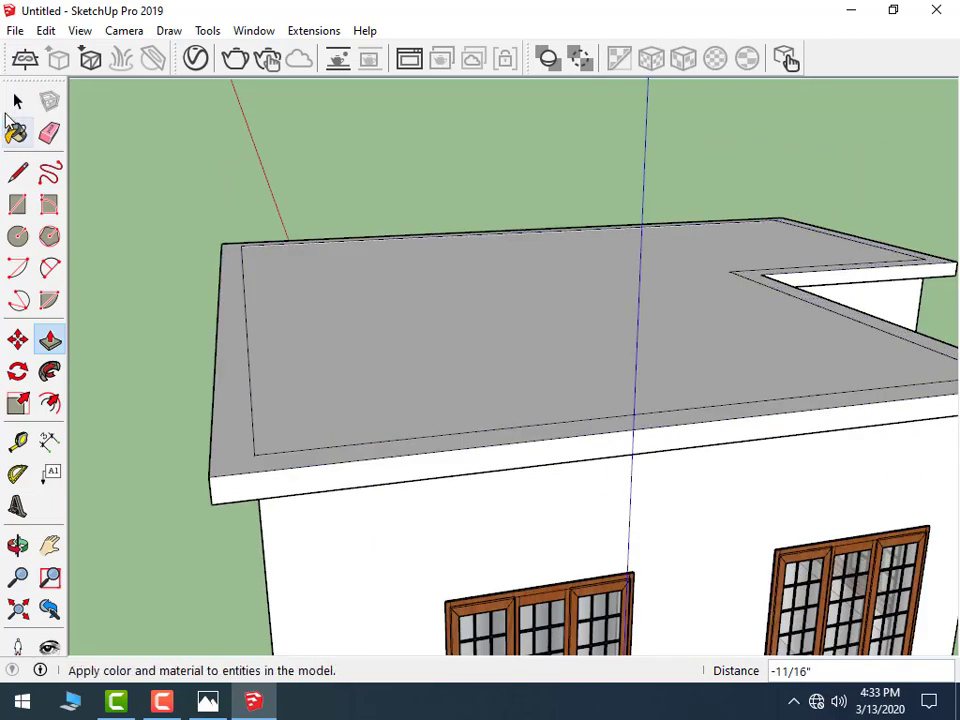
pyautogui.click(18, 101)
# - Erase the six leftover inner and back edges on top of the roof slab
pyautogui.click(250, 333)
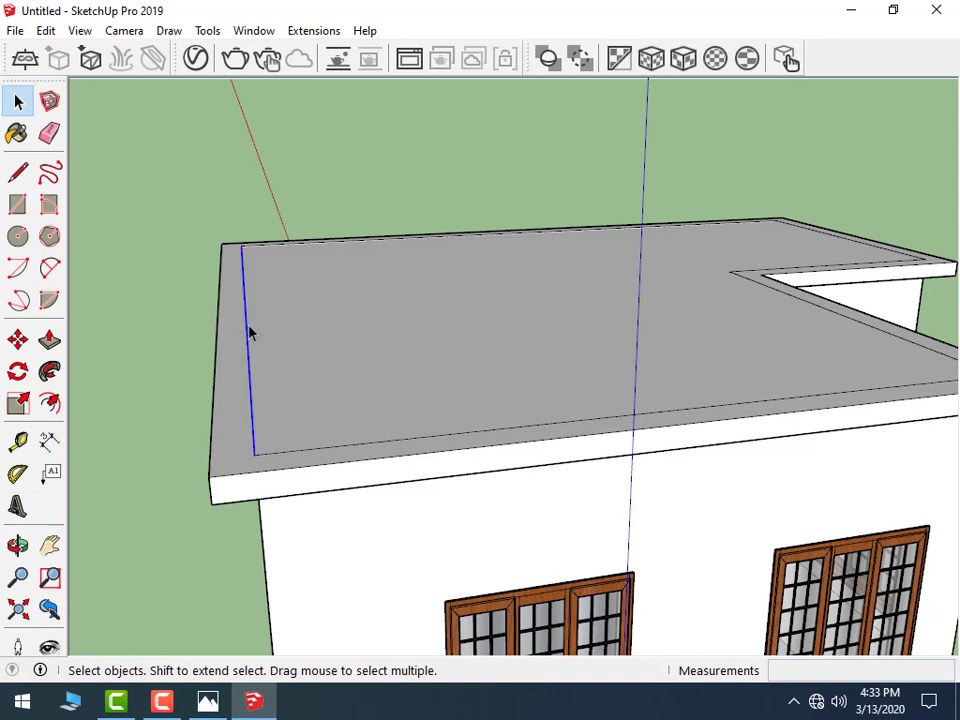
pyautogui.press('Delete')
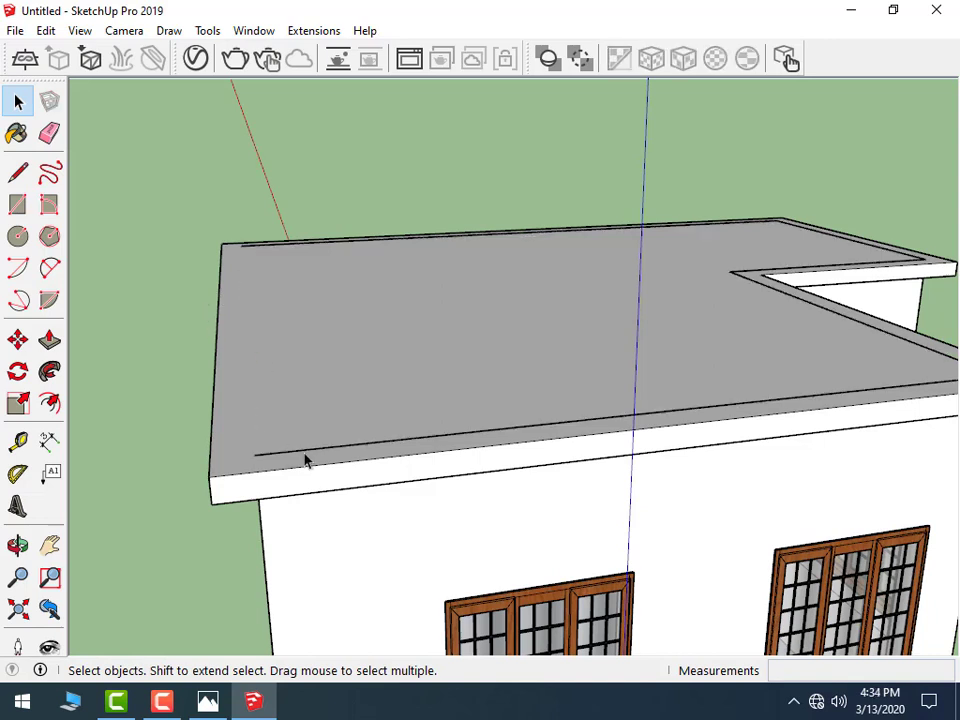
pyautogui.click(305, 455)
pyautogui.press('Delete')
pyautogui.click(340, 246)
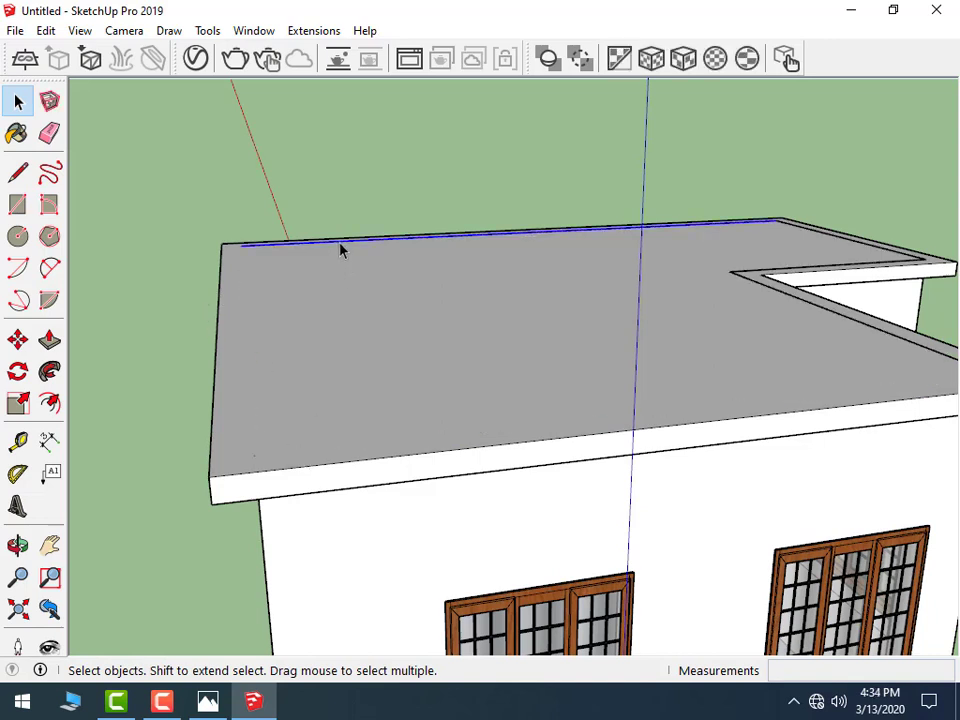
pyautogui.press('Delete')
pyautogui.click(778, 294)
pyautogui.press('Delete')
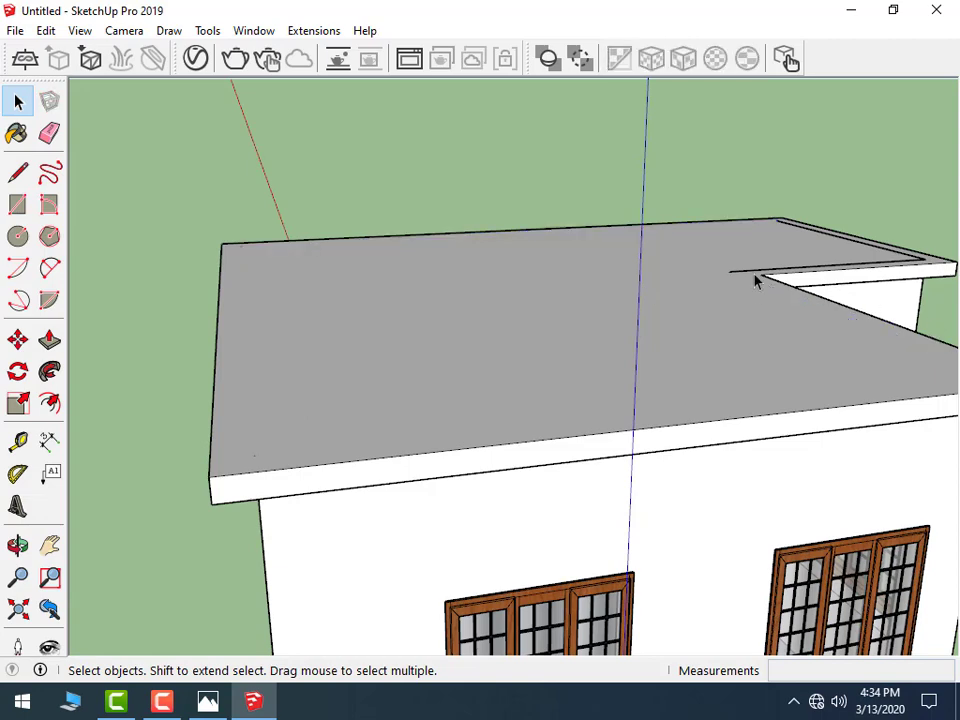
pyautogui.click(754, 272)
pyautogui.press('Delete')
pyautogui.click(829, 240)
pyautogui.press('Delete')
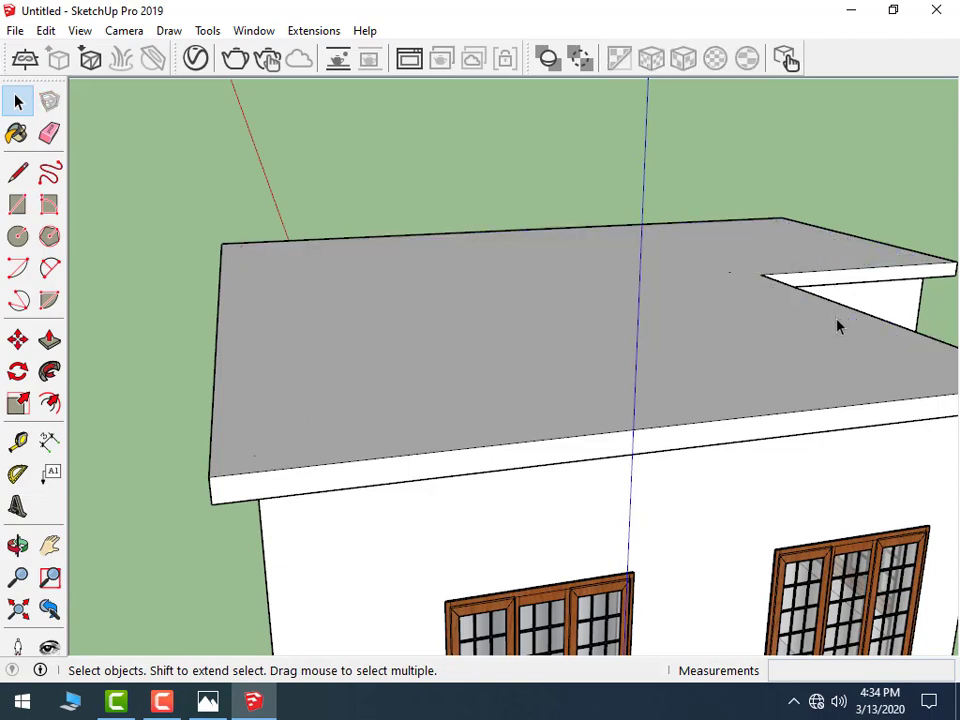
pyautogui.moveTo(836, 326); pyautogui.dragTo(701, 396, button='middle')
pyautogui.moveTo(688, 445)
pyautogui.mouseDown(button='middle')
pyautogui.moveTo(707, 422)
pyautogui.moveTo(435, 347)
pyautogui.mouseUp(button='middle')
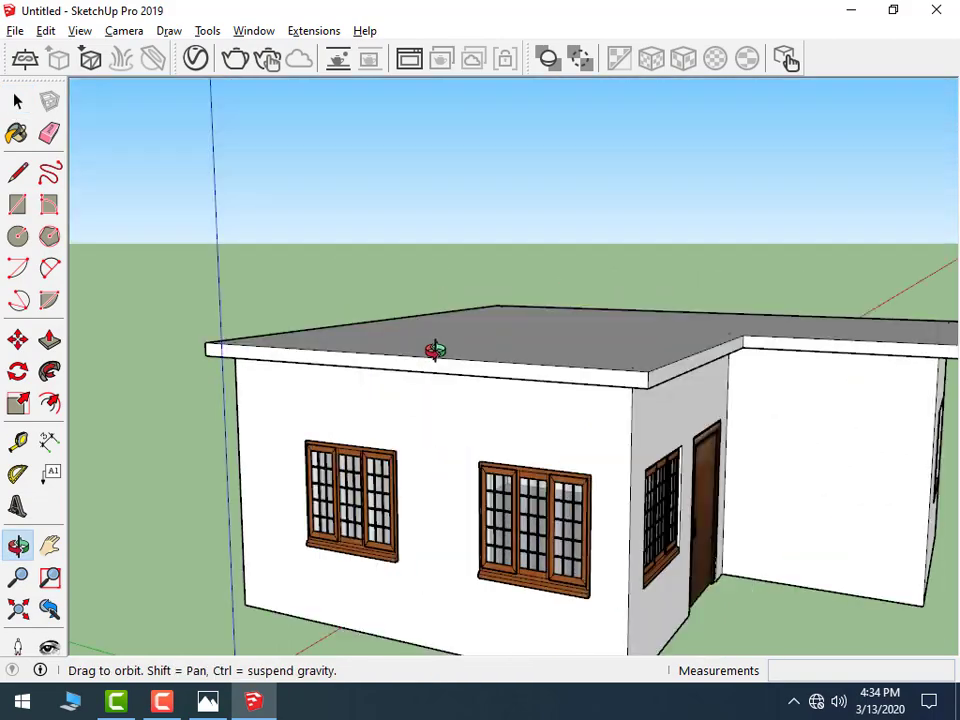
# - Copy the whole ground storey 10' 6" straight up onto itself with Move and Ctrl
pyautogui.hotkey('ctrl', 'a')
pyautogui.moveTo(475, 413)
pyautogui.mouseDown(button='middle')
pyautogui.moveTo(471, 521)
pyautogui.moveTo(564, 469)
pyautogui.moveTo(275, 492)
pyautogui.moveTo(273, 440)
pyautogui.mouseUp(button='middle')
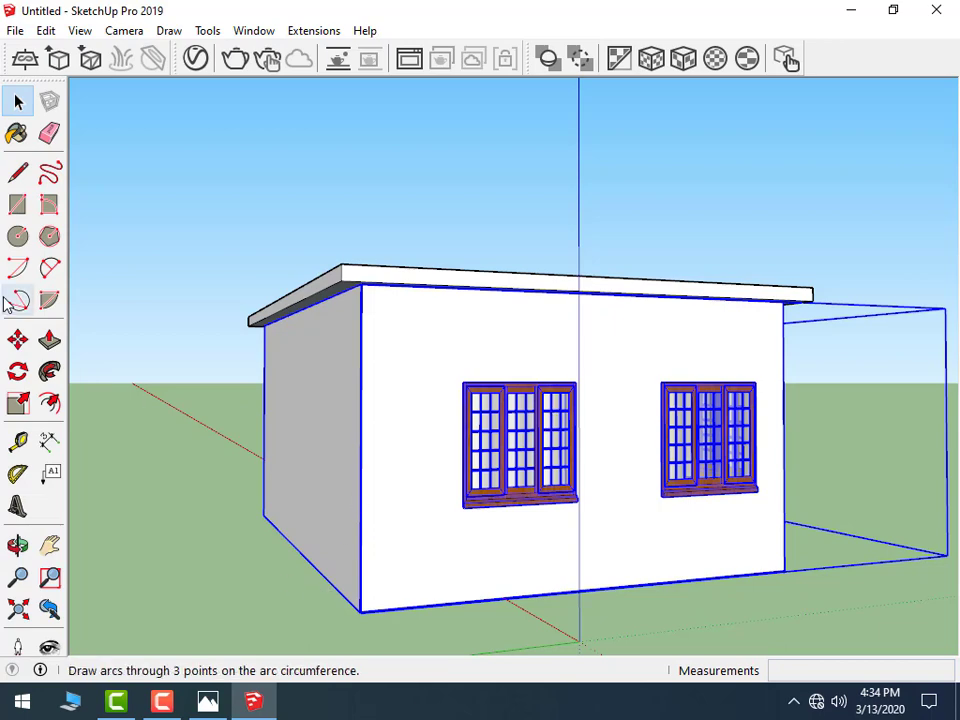
pyautogui.click(17, 340)
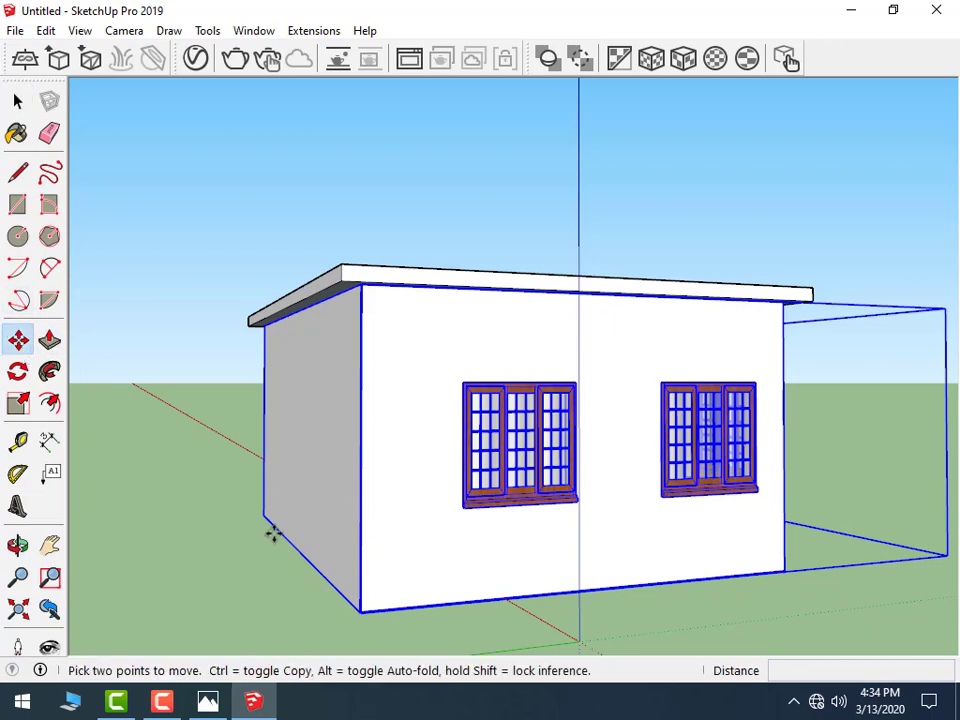
pyautogui.keyDown('ctrl'); pyautogui.click(359, 613); pyautogui.keyUp('ctrl')
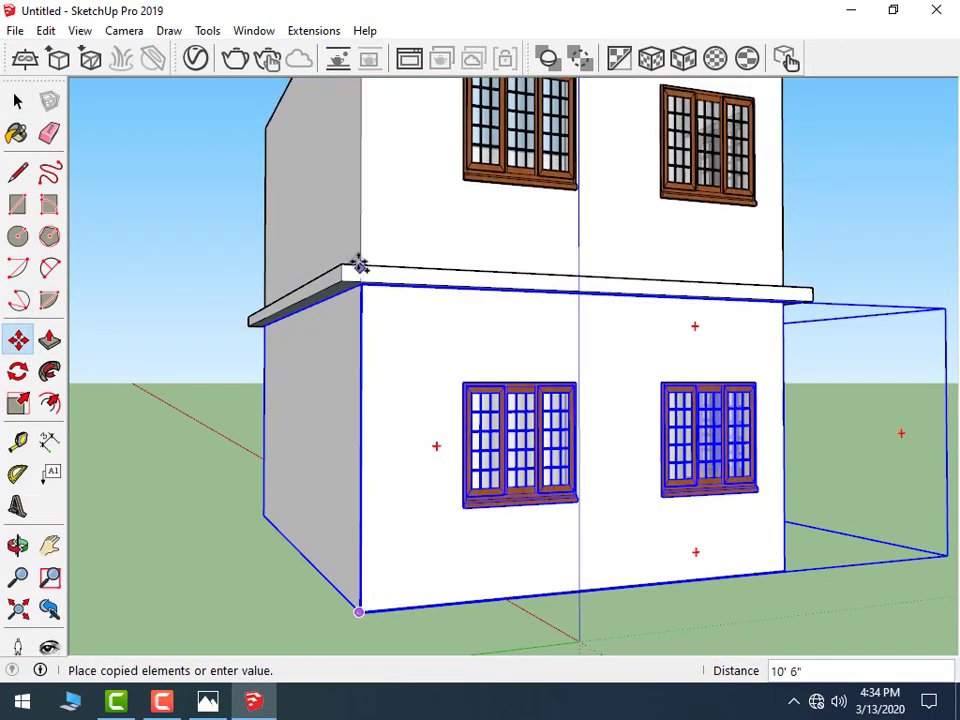
pyautogui.click(359, 270)
pyautogui.scroll(-4, 176, 465)
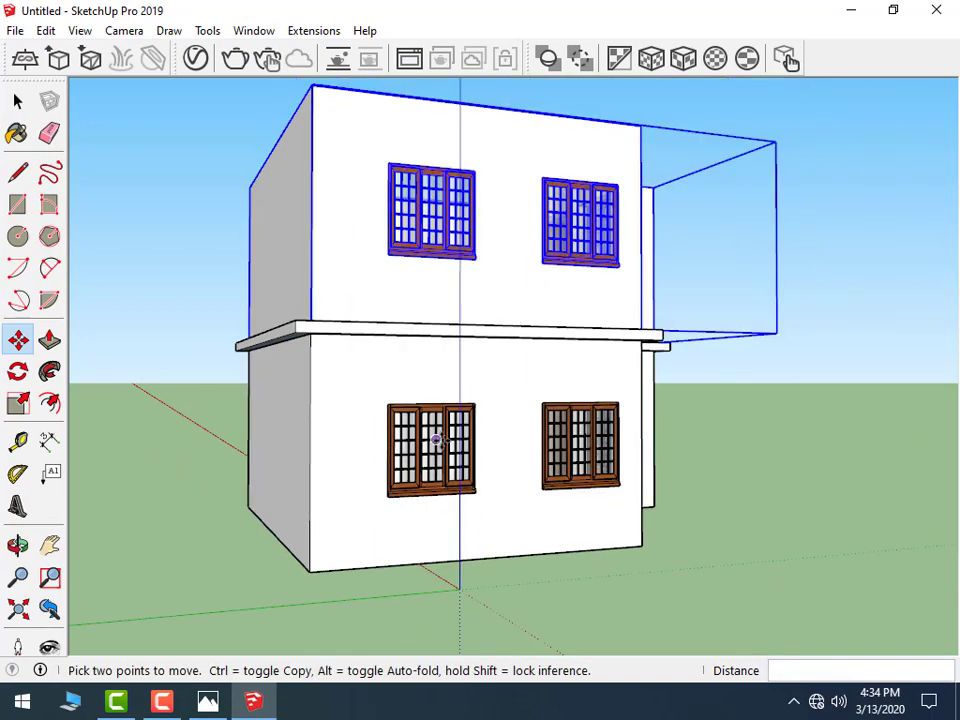
pyautogui.moveTo(176, 465)
pyautogui.mouseDown(button='middle')
pyautogui.moveTo(73, 435)
pyautogui.moveTo(260, 350)
pyautogui.mouseUp(button='middle')
# - Select the upper-floor group, view its context menu, dismiss it and clear the selection
pyautogui.click(17, 100)
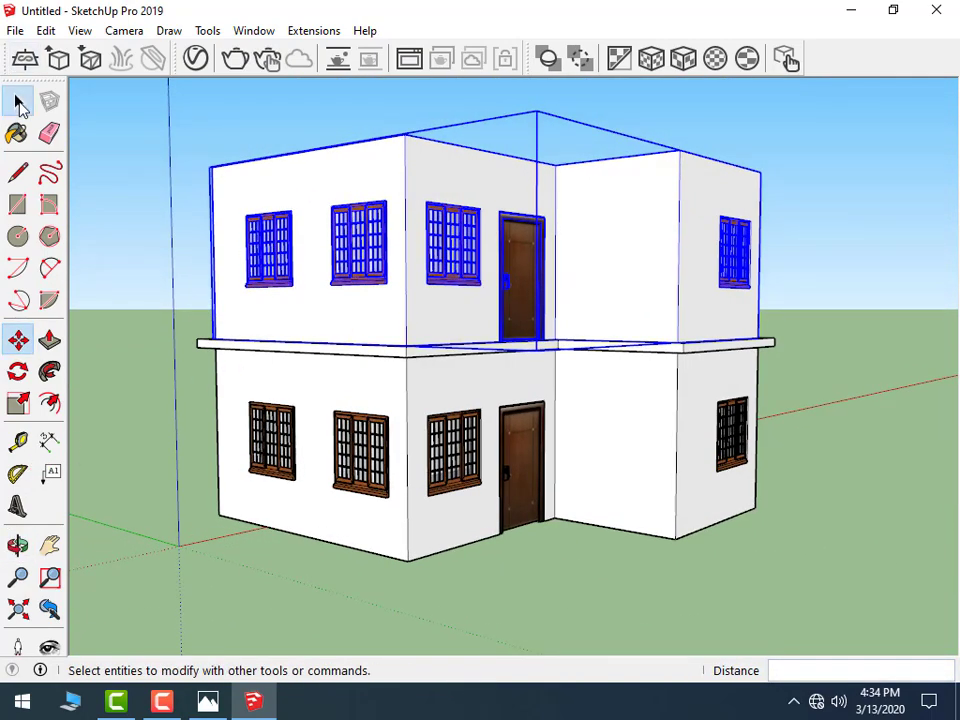
pyautogui.click(133, 236)
pyautogui.moveTo(133, 236)
pyautogui.mouseDown(button='middle')
pyautogui.moveTo(315, 341)
pyautogui.moveTo(329, 400)
pyautogui.moveTo(355, 345)
pyautogui.moveTo(321, 257)
pyautogui.moveTo(514, 246)
pyautogui.moveTo(626, 304)
pyautogui.moveTo(624, 342)
pyautogui.mouseUp(button='middle')
pyautogui.scroll(-1, 340, 290)
pyautogui.click(424, 348)
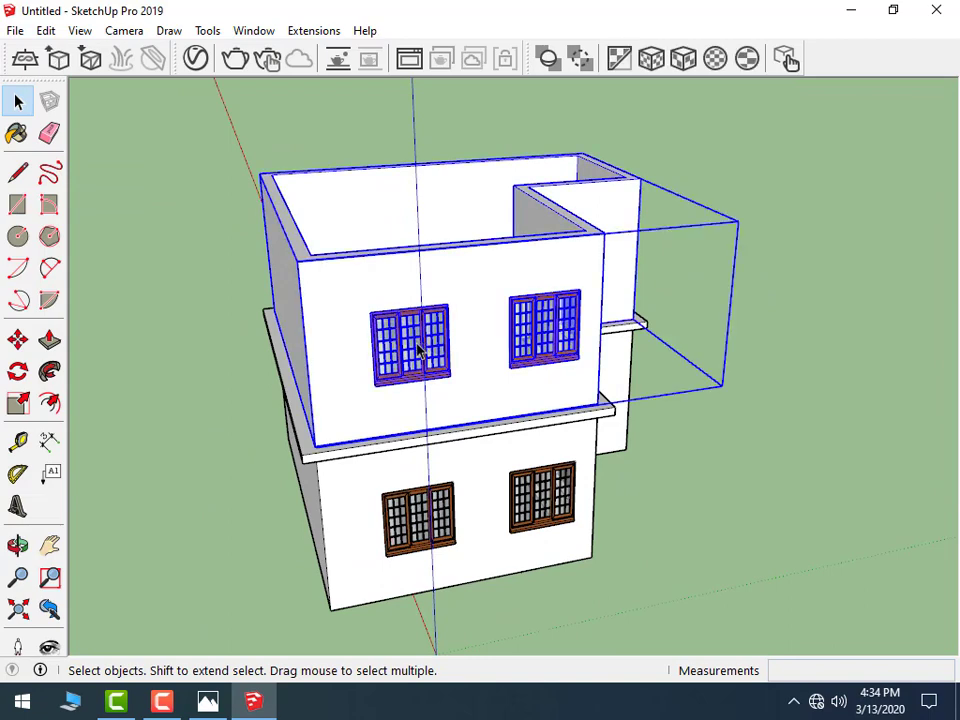
pyautogui.rightClick(415, 343)
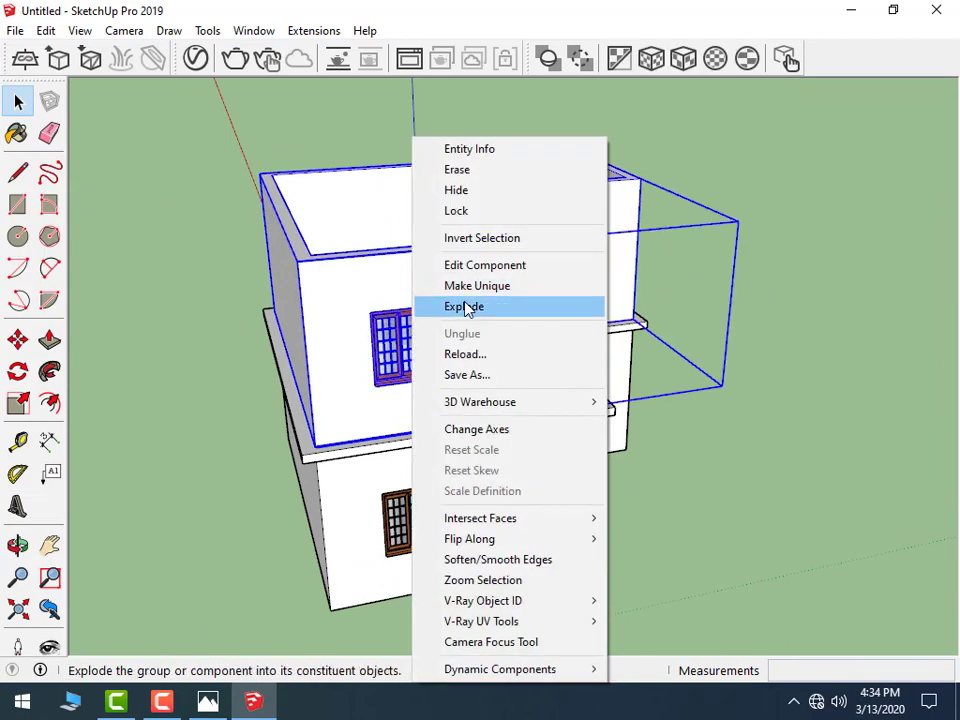
pyautogui.click(469, 286)
pyautogui.click(783, 470)
# - Inside the upper-floor group, delete the left window
pyautogui.click(430, 345)
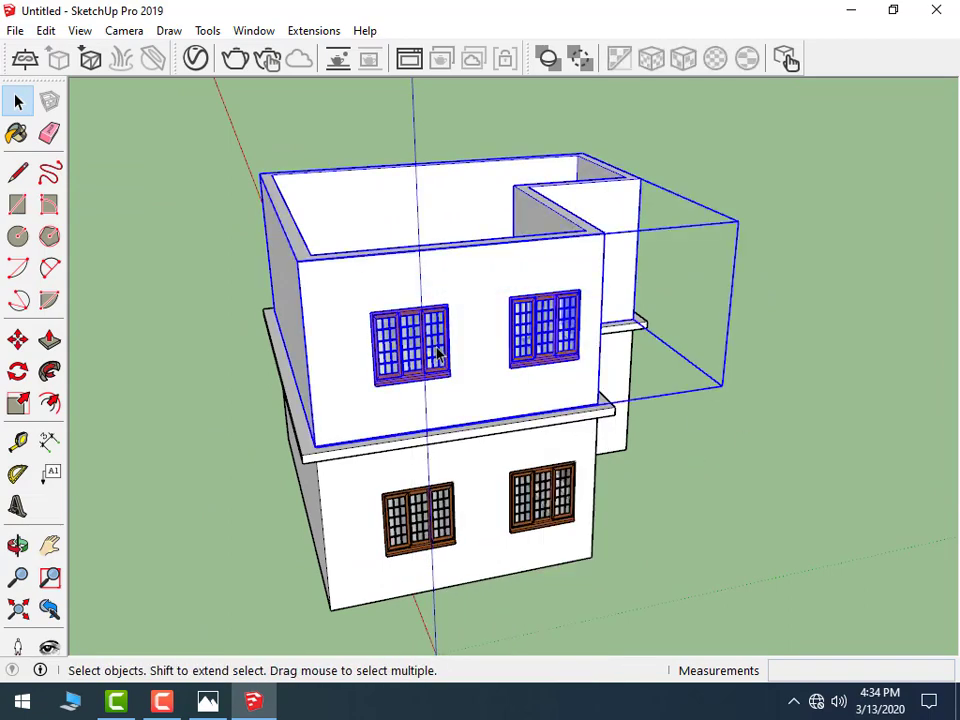
pyautogui.doubleClick(433, 350)
pyautogui.click(429, 344)
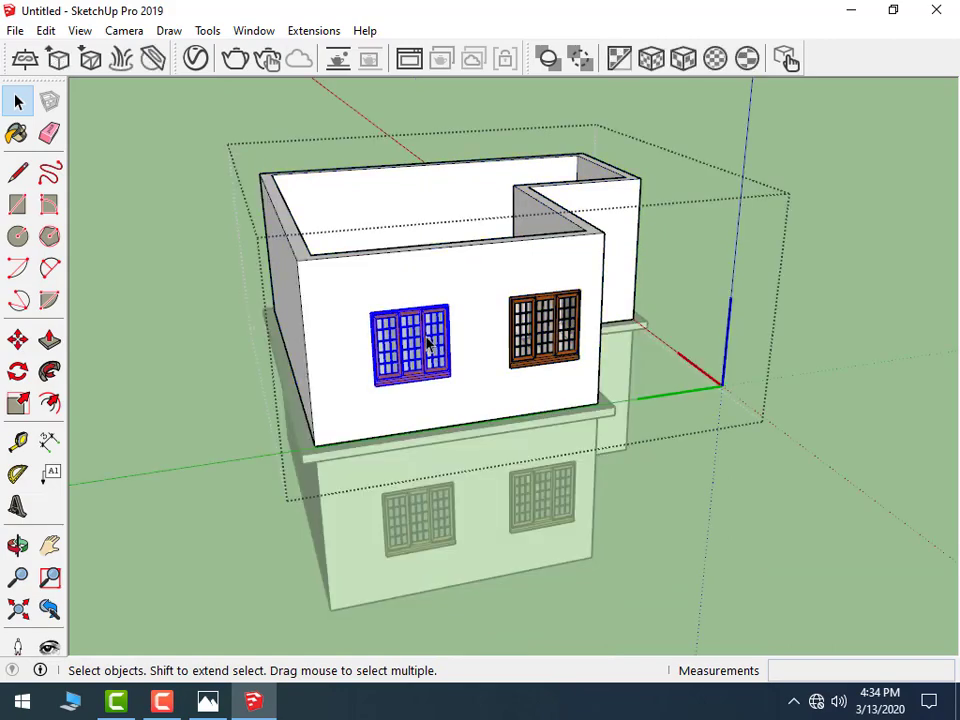
pyautogui.press('Delete')
# - Push/Pull the empty opening's bottom face up 4' to fill it with wall
pyautogui.moveTo(409, 354); pyautogui.dragTo(341, 214, button='middle')
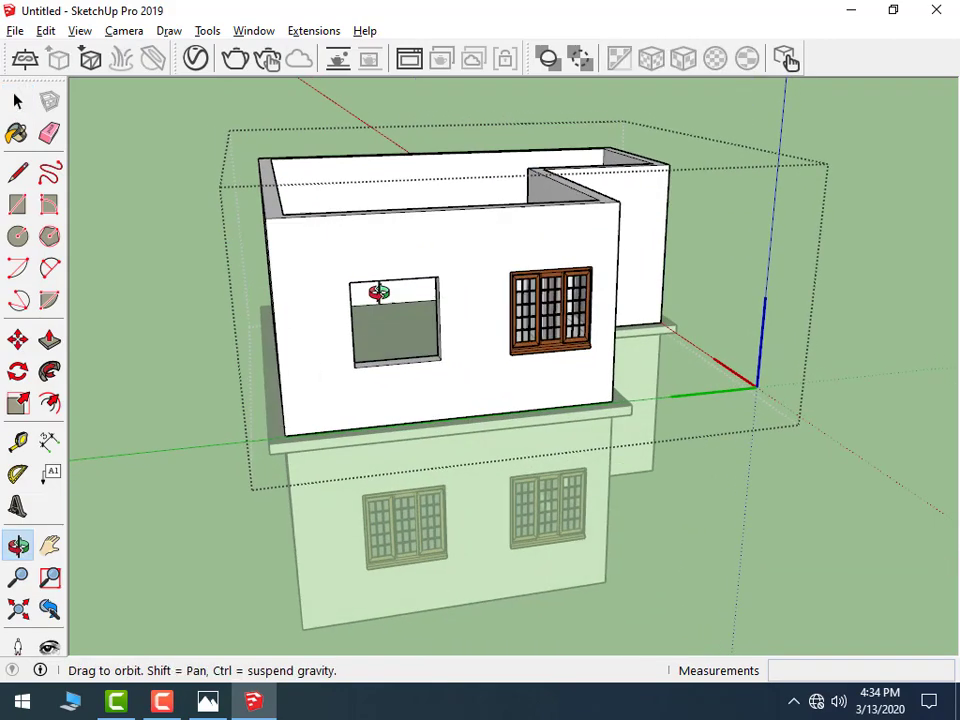
pyautogui.scroll(3, 341, 215)
pyautogui.scroll(2, 341, 218)
pyautogui.scroll(2, 356, 328)
pyautogui.moveTo(356, 328); pyautogui.dragTo(279, 369, button='middle')
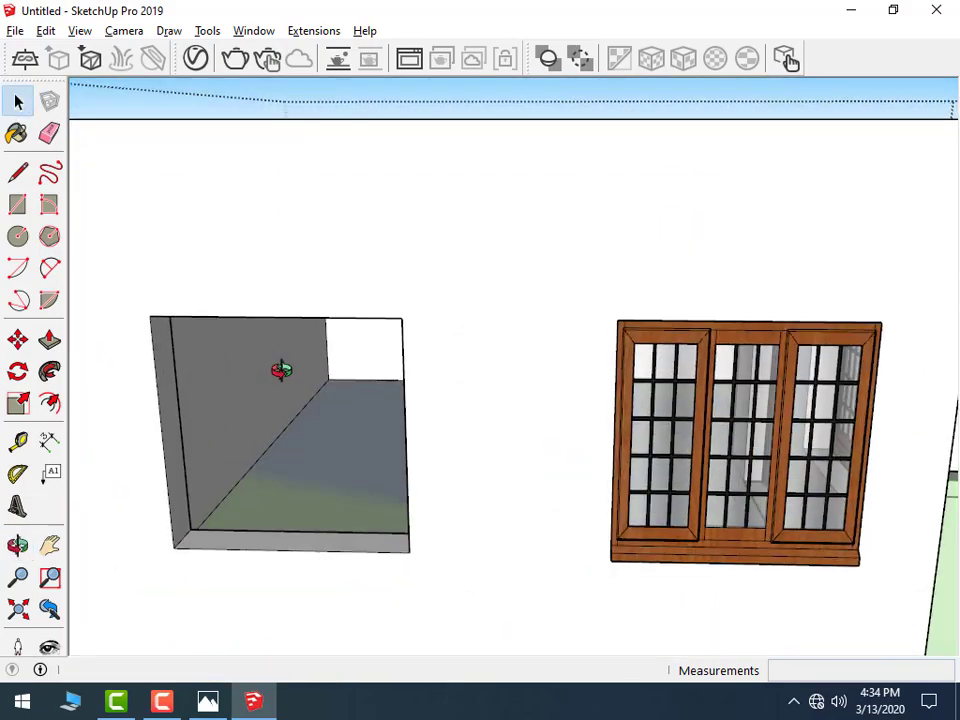
pyautogui.click(50, 341)
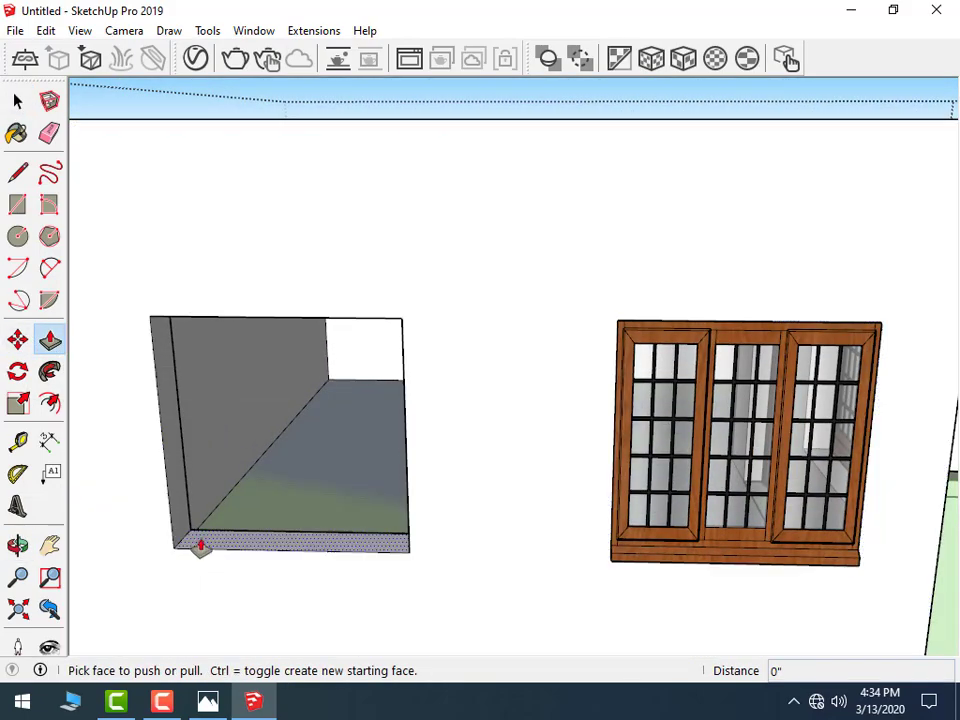
pyautogui.moveTo(199, 546)
pyautogui.mouseDown()
pyautogui.moveTo(192, 322)
pyautogui.moveTo(152, 316)
pyautogui.mouseUp()
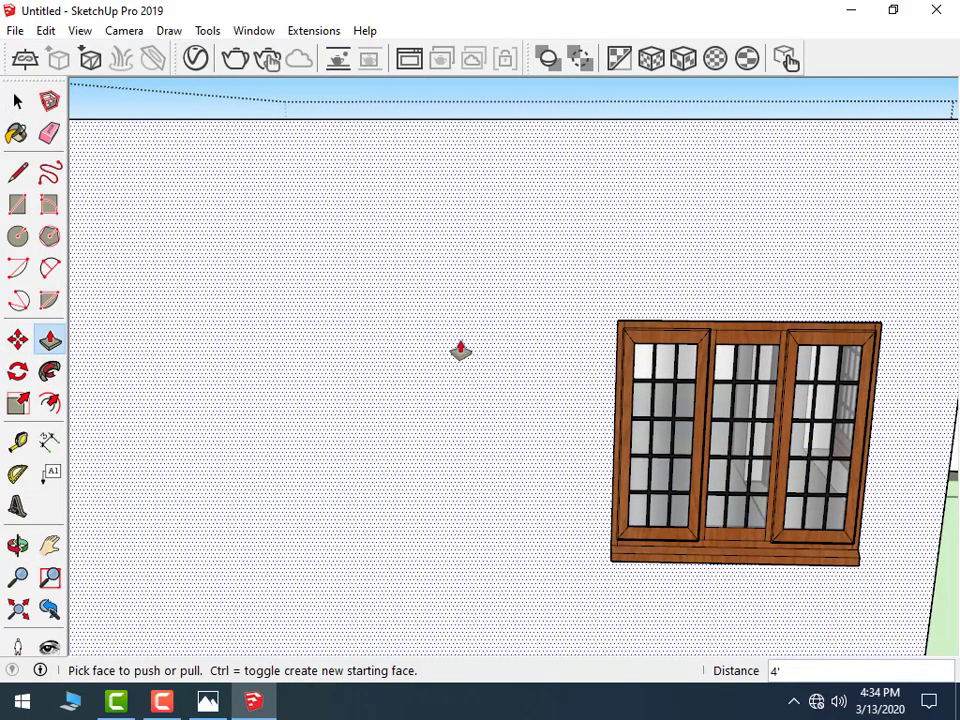
# - Push the upper floor's left face in 9 inches and pick the left wall face for another push
pyautogui.scroll(-5, 461, 349)
pyautogui.moveTo(499, 392)
pyautogui.mouseDown(button='middle')
pyautogui.moveTo(546, 339)
pyautogui.moveTo(418, 341)
pyautogui.mouseUp(button='middle')
pyautogui.moveTo(418, 341); pyautogui.dragTo(520, 325)
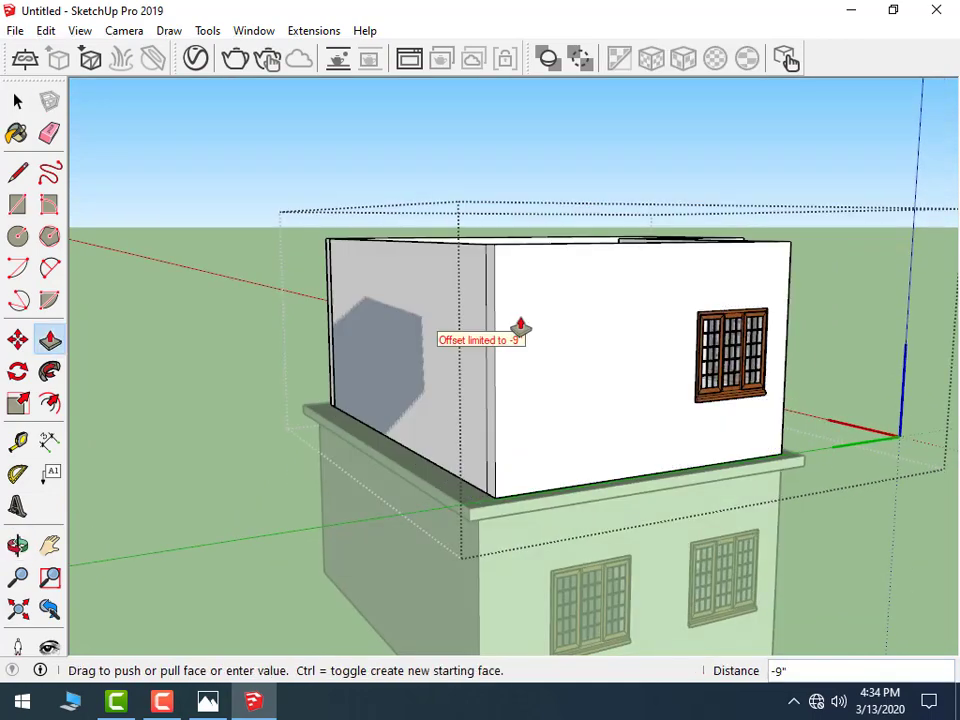
pyautogui.moveTo(483, 339)
pyautogui.mouseDown(button='middle')
pyautogui.moveTo(373, 458)
pyautogui.moveTo(389, 432)
pyautogui.mouseUp(button='middle')
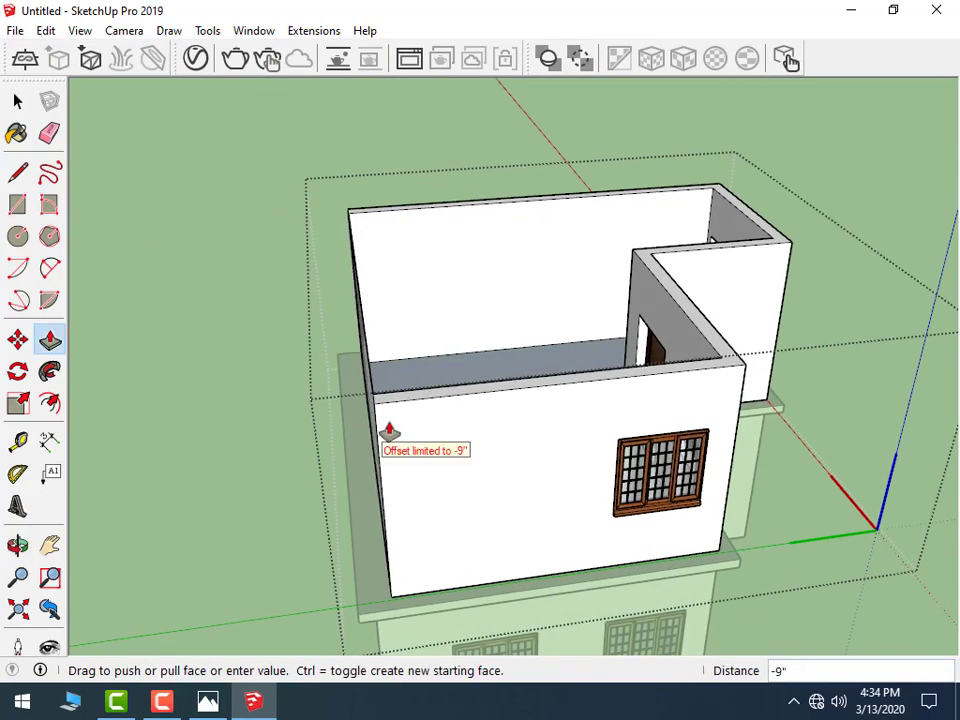
pyautogui.click(385, 412)
pyautogui.press('o')
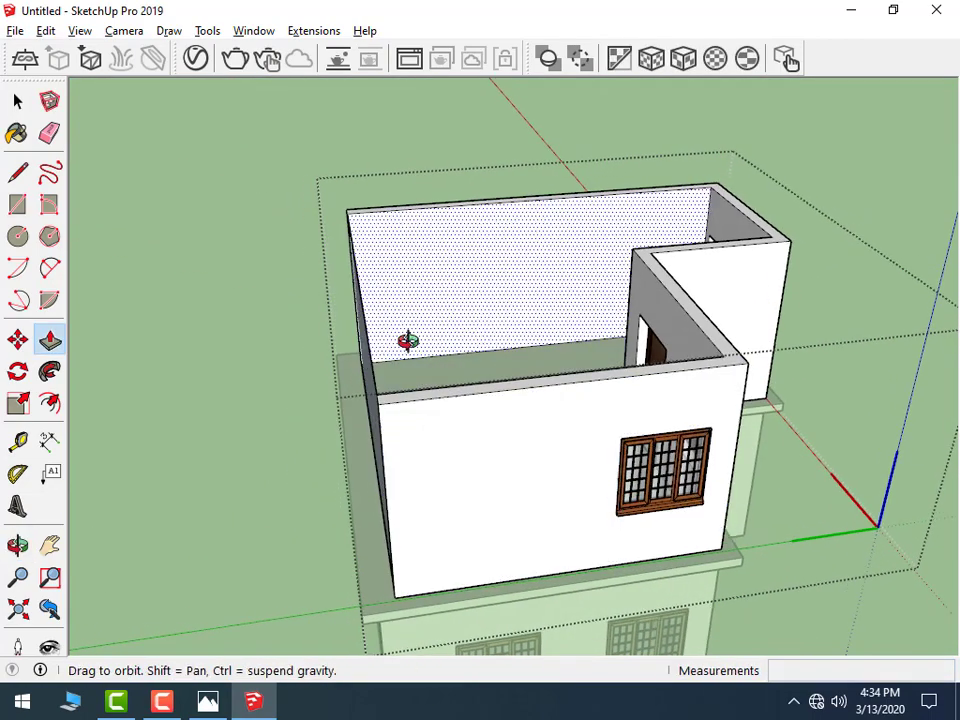
pyautogui.moveTo(407, 338); pyautogui.dragTo(507, 292)
pyautogui.press('p')
pyautogui.click(446, 343)
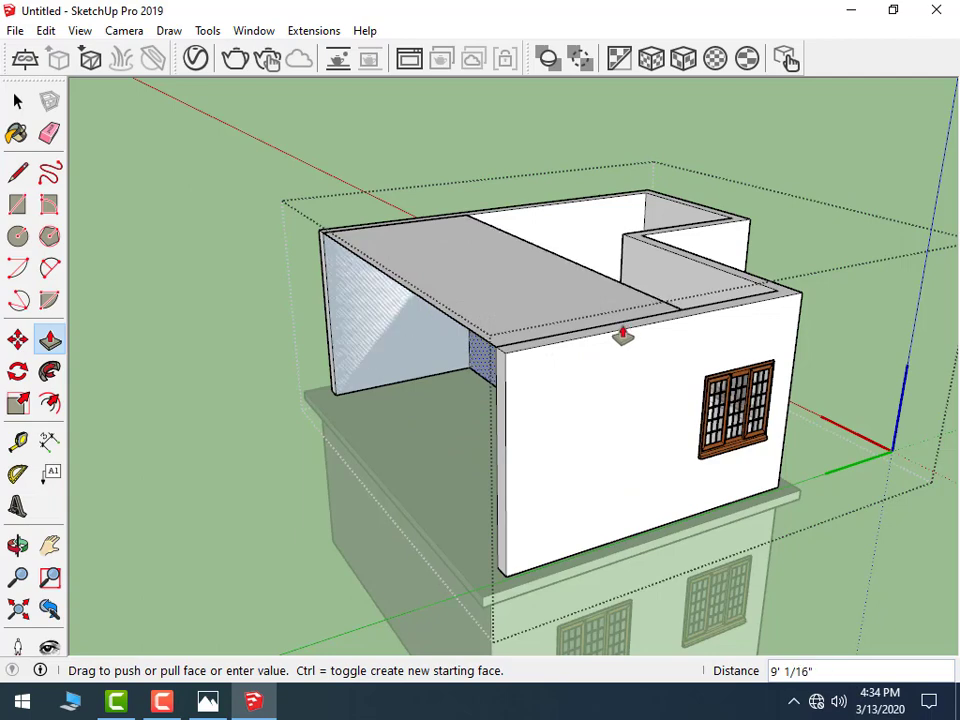
# - Push the upper floor's left wall back 5' 6 1/2" with Push/Pull
pyautogui.click(564, 349)
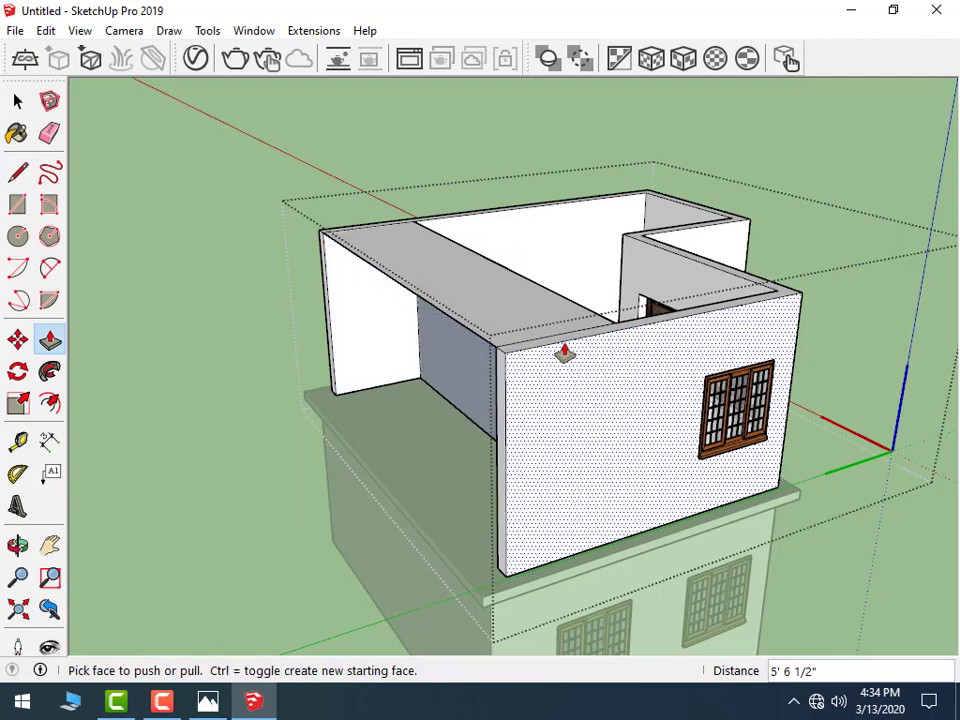
pyautogui.moveTo(337, 306)
pyautogui.mouseDown(button='middle')
pyautogui.moveTo(364, 296)
pyautogui.moveTo(444, 422)
pyautogui.mouseUp(button='middle')
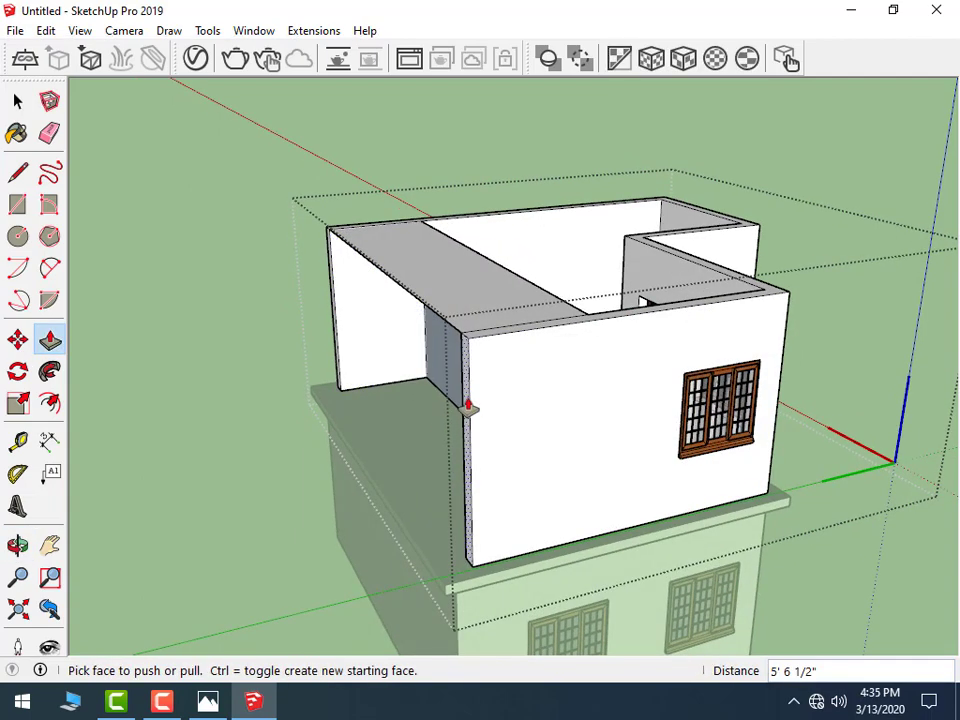
pyautogui.click(467, 405)
pyautogui.click(583, 326)
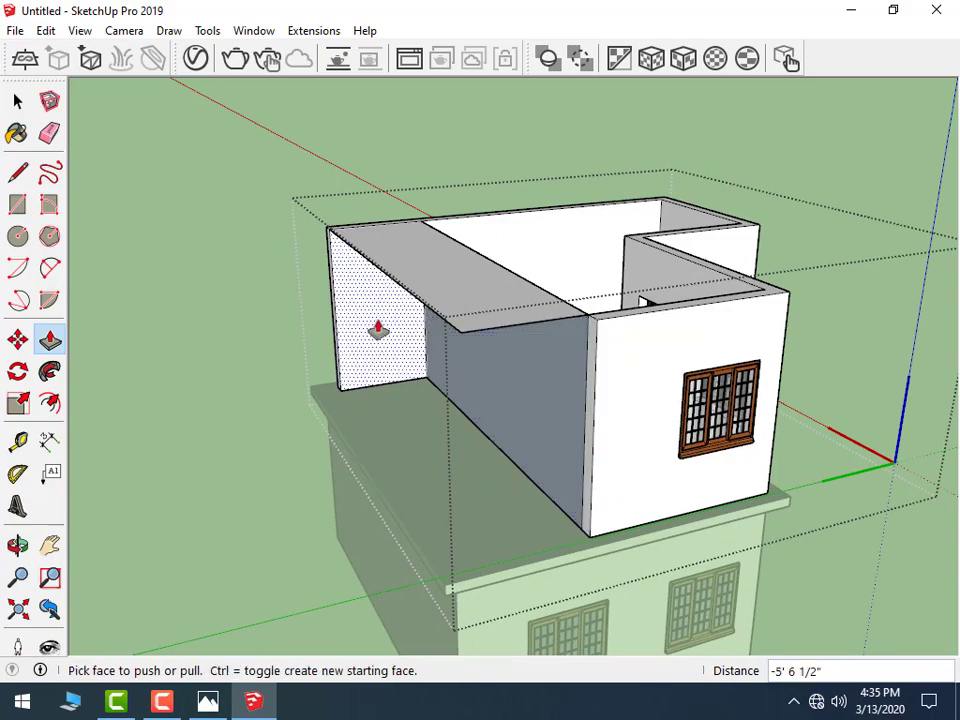
pyautogui.moveTo(377, 332)
pyautogui.mouseDown(button='middle')
pyautogui.moveTo(370, 305)
pyautogui.moveTo(298, 334)
pyautogui.mouseUp(button='middle')
pyautogui.click(319, 321)
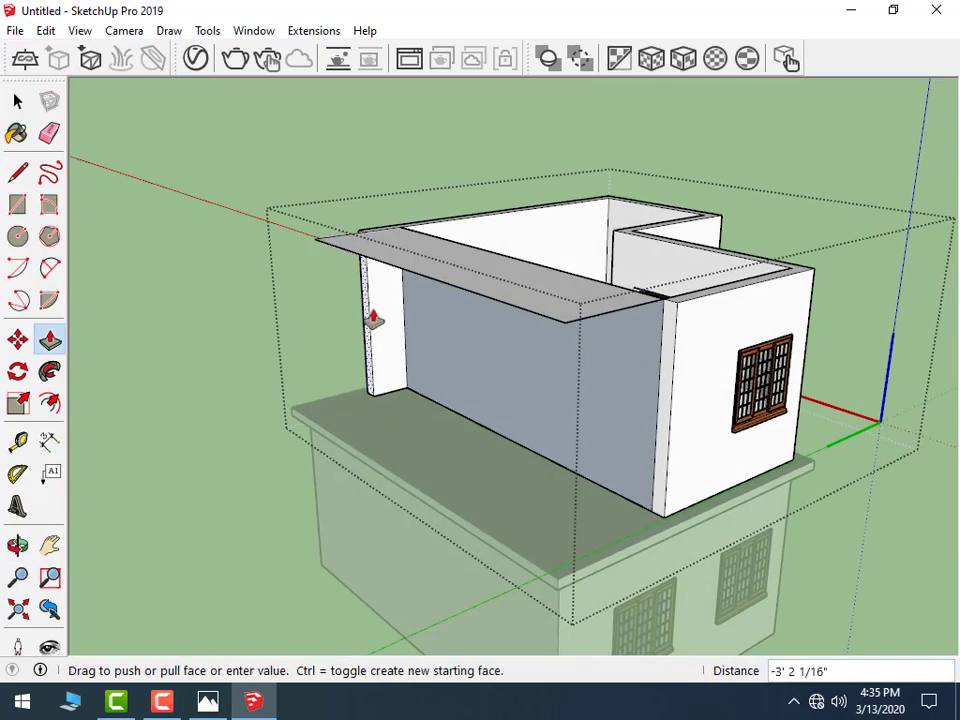
pyautogui.click(409, 311)
pyautogui.moveTo(384, 336)
pyautogui.mouseDown(button='middle')
pyautogui.moveTo(660, 298)
pyautogui.moveTo(632, 414)
pyautogui.moveTo(181, 456)
pyautogui.mouseUp(button='middle')
# - Delete the leftover left face and its top, left and bottom edges, then exit the group
pyautogui.click(18, 101)
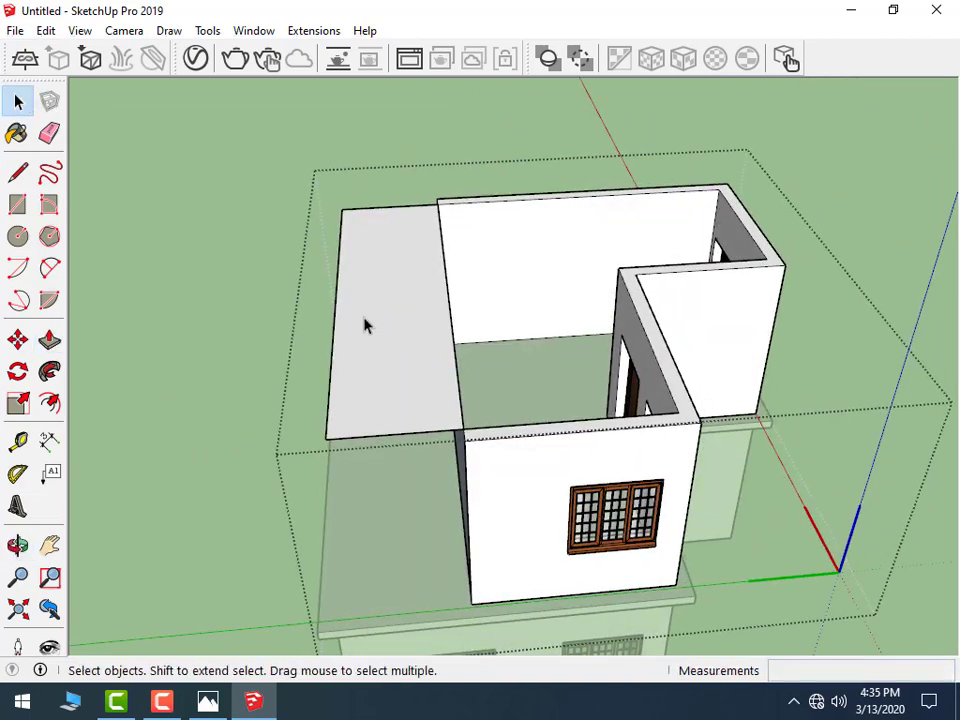
pyautogui.click(365, 325)
pyautogui.press('Delete')
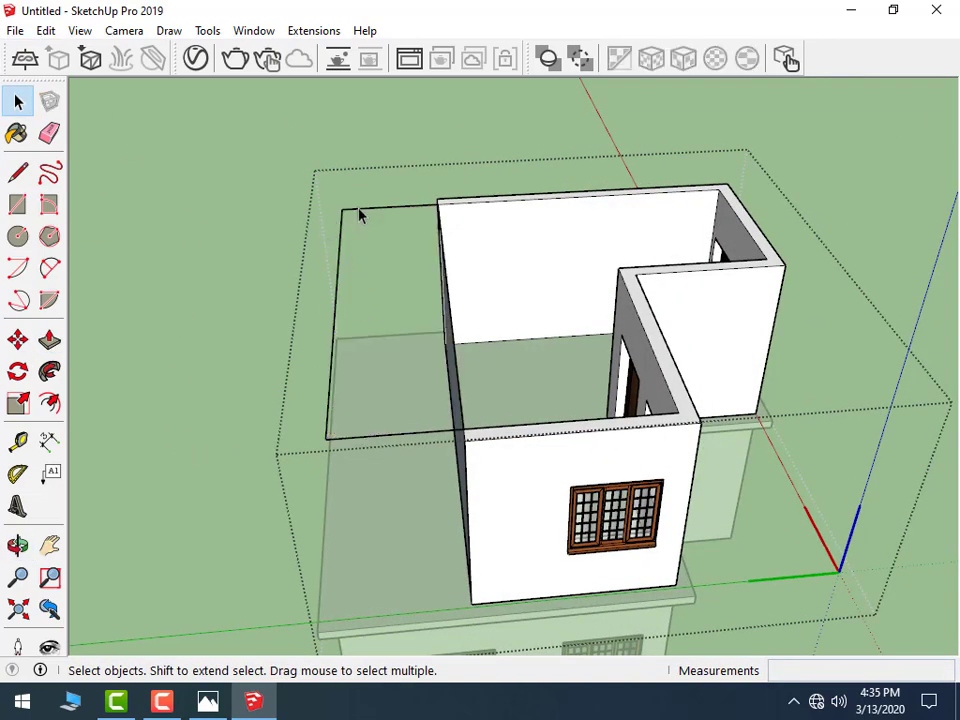
pyautogui.click(362, 209)
pyautogui.press('Delete')
pyautogui.click(341, 240)
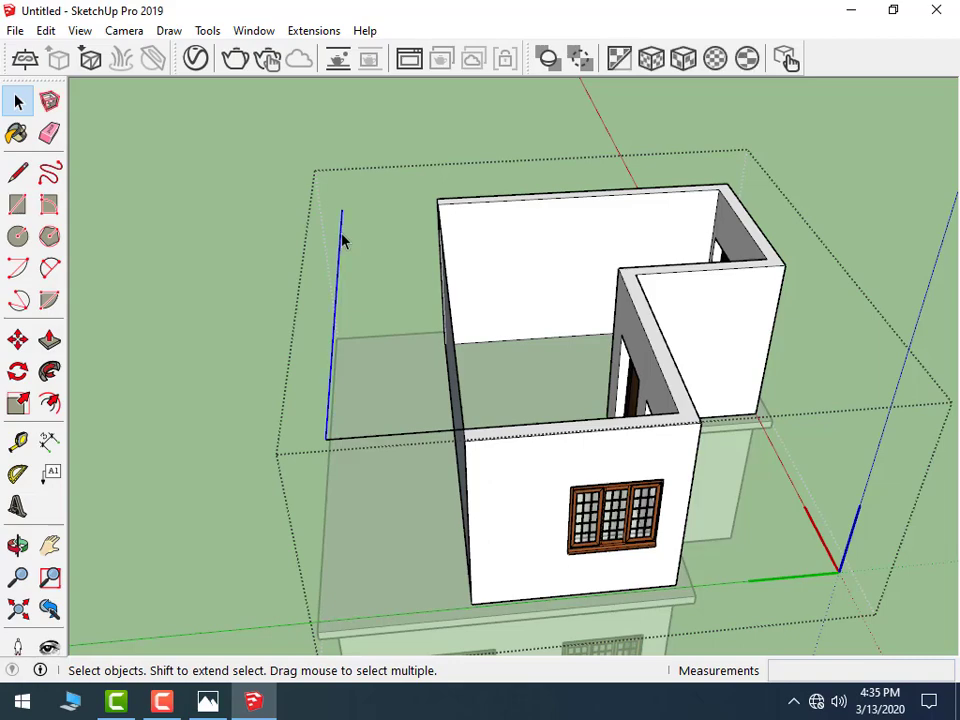
pyautogui.press('Delete')
pyautogui.click(407, 439)
pyautogui.press('Delete')
pyautogui.click(369, 311)
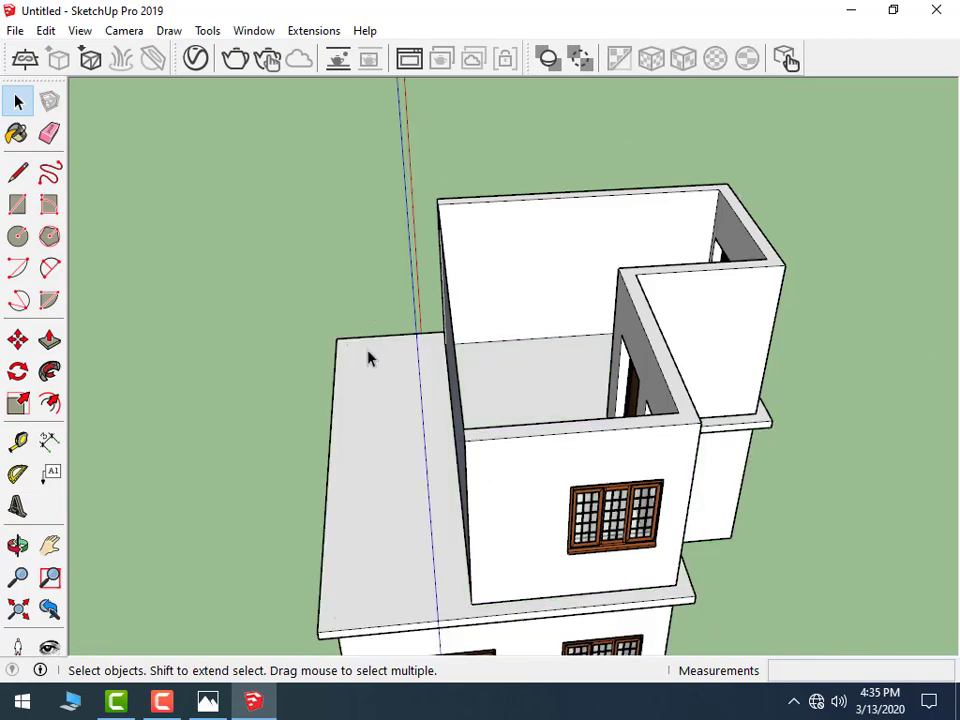
# - Look down on the upper floor and open its group for editing
pyautogui.moveTo(409, 393)
pyautogui.mouseDown(button='middle')
pyautogui.moveTo(223, 294)
pyautogui.moveTo(268, 401)
pyautogui.moveTo(270, 339)
pyautogui.moveTo(253, 331)
pyautogui.moveTo(279, 461)
pyautogui.mouseUp(button='middle')
pyautogui.press('space')
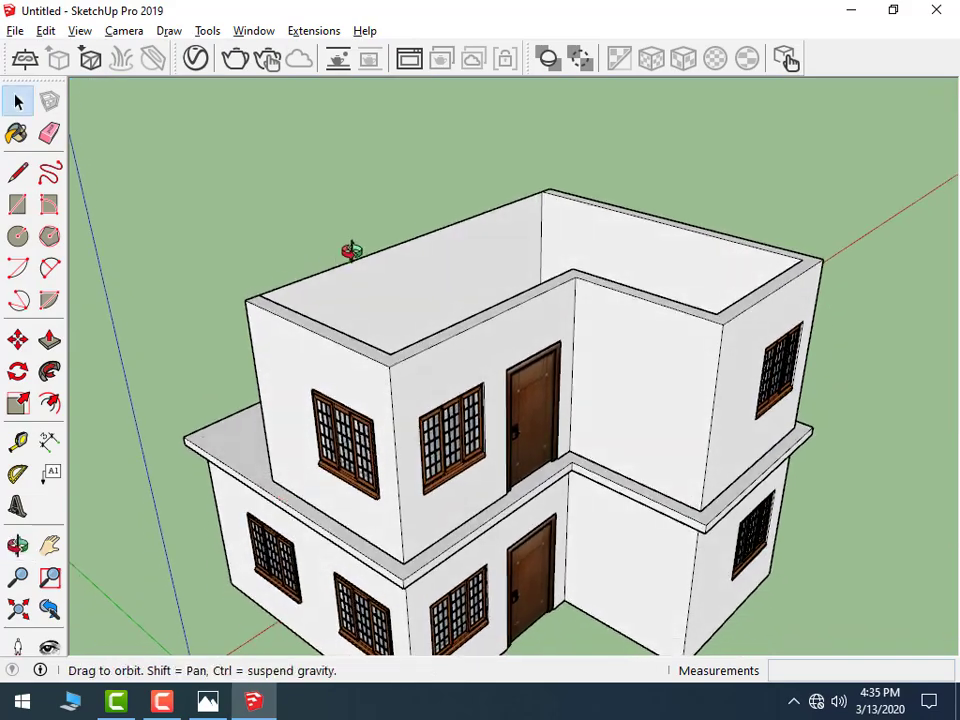
pyautogui.moveTo(351, 251)
pyautogui.mouseDown(button='middle')
pyautogui.moveTo(633, 293)
pyautogui.moveTo(411, 349)
pyautogui.moveTo(201, 384)
pyautogui.mouseUp(button='middle')
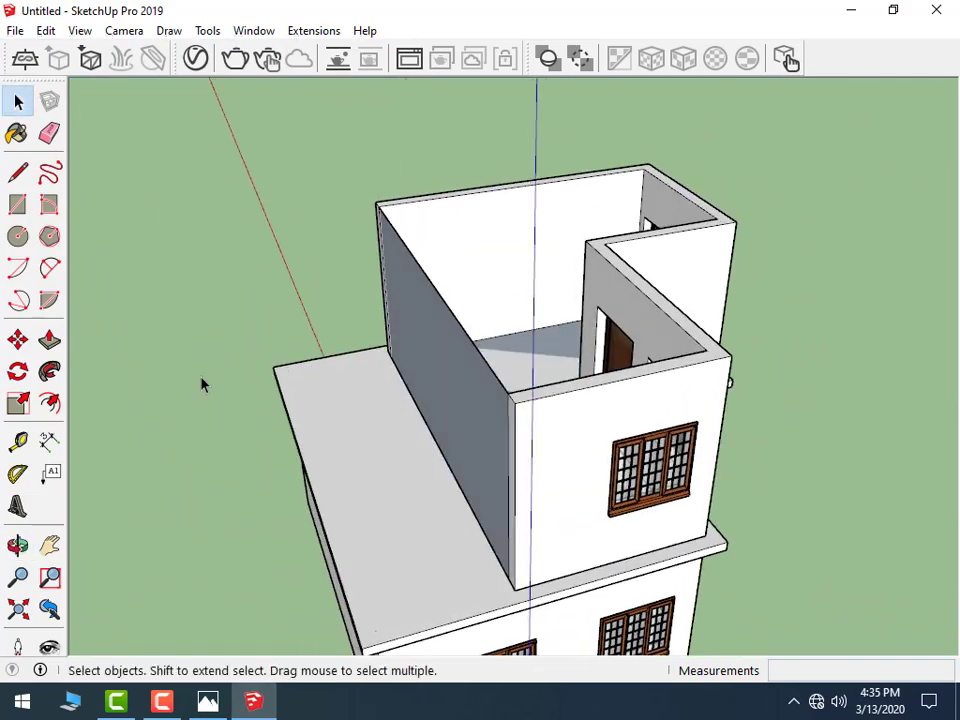
pyautogui.click(49, 343)
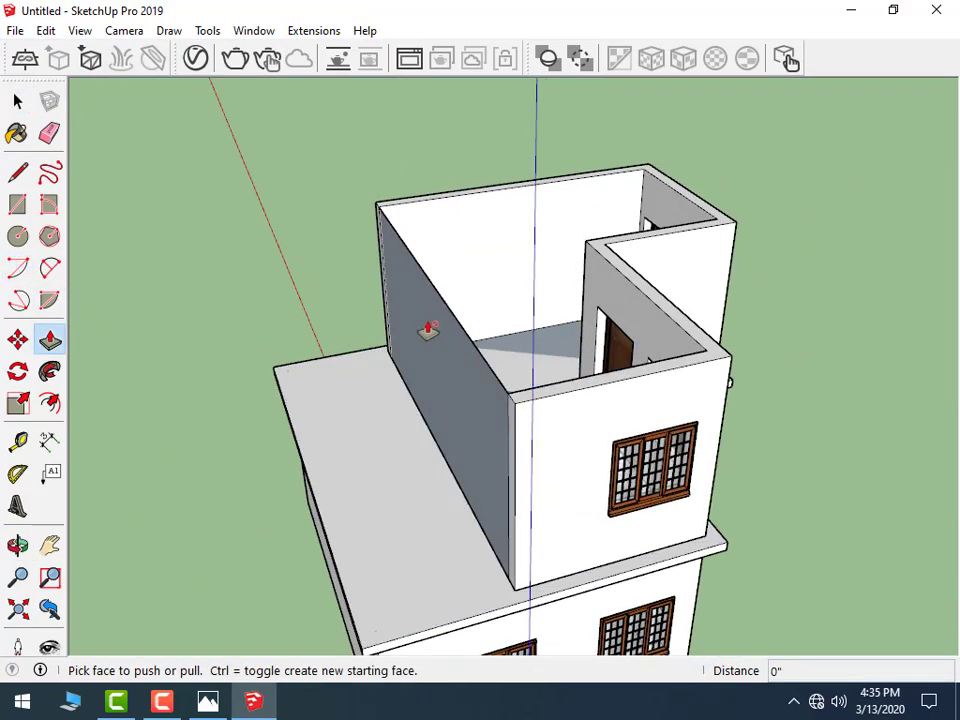
pyautogui.click(17, 101)
pyautogui.click(450, 355)
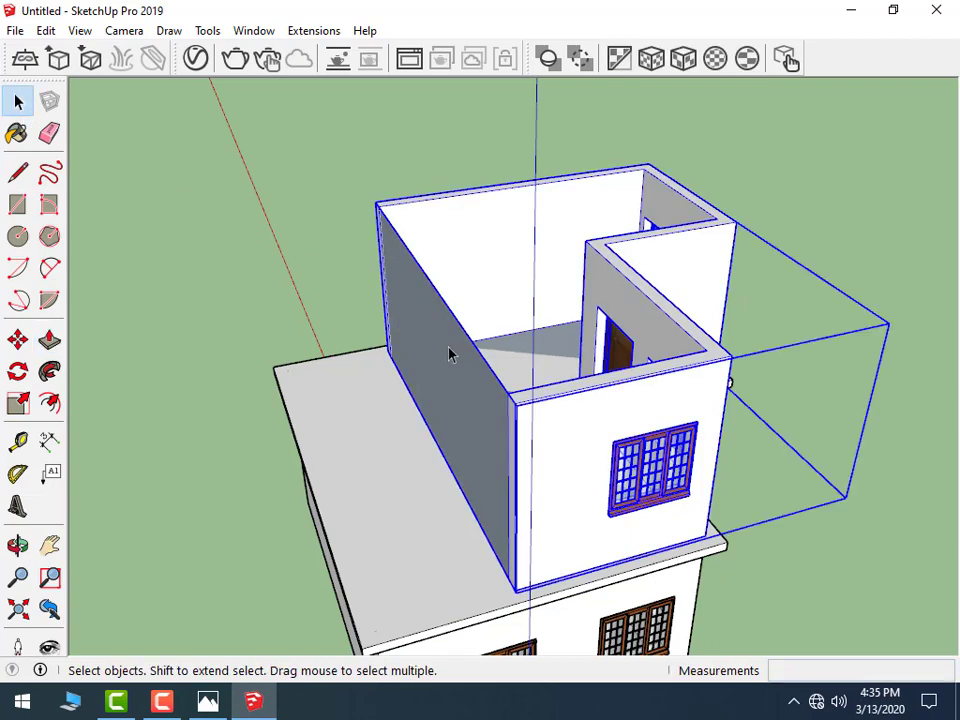
pyautogui.doubleClick(452, 368)
# - Pull the upper floor's left wall outward 9 inches
pyautogui.hotkey('ctrl', 'a')
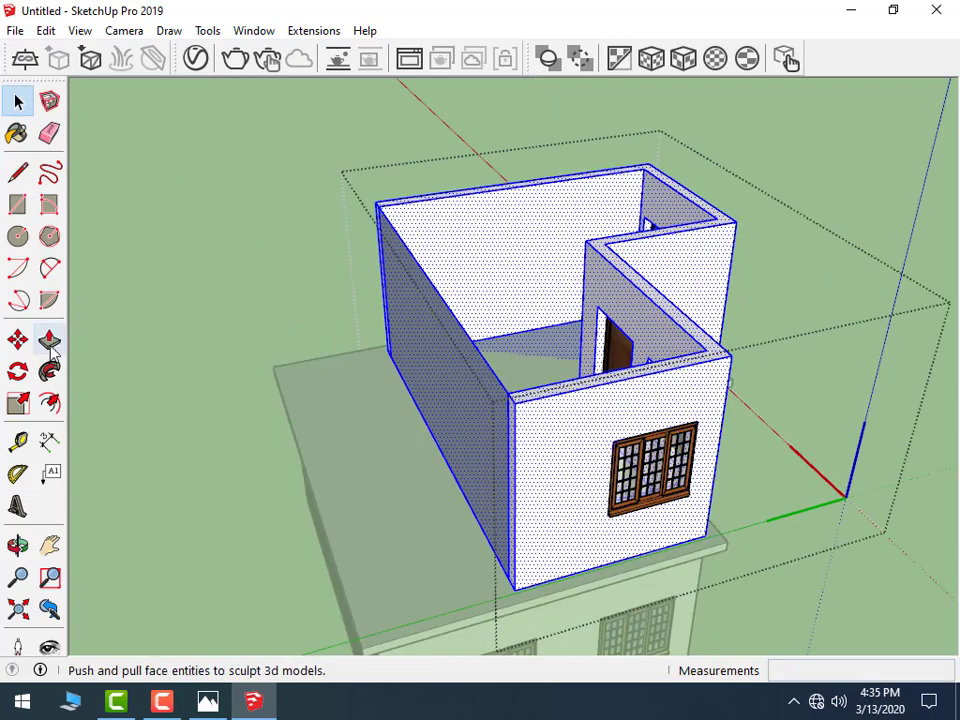
pyautogui.click(49, 343)
pyautogui.click(420, 313)
pyautogui.write('9')
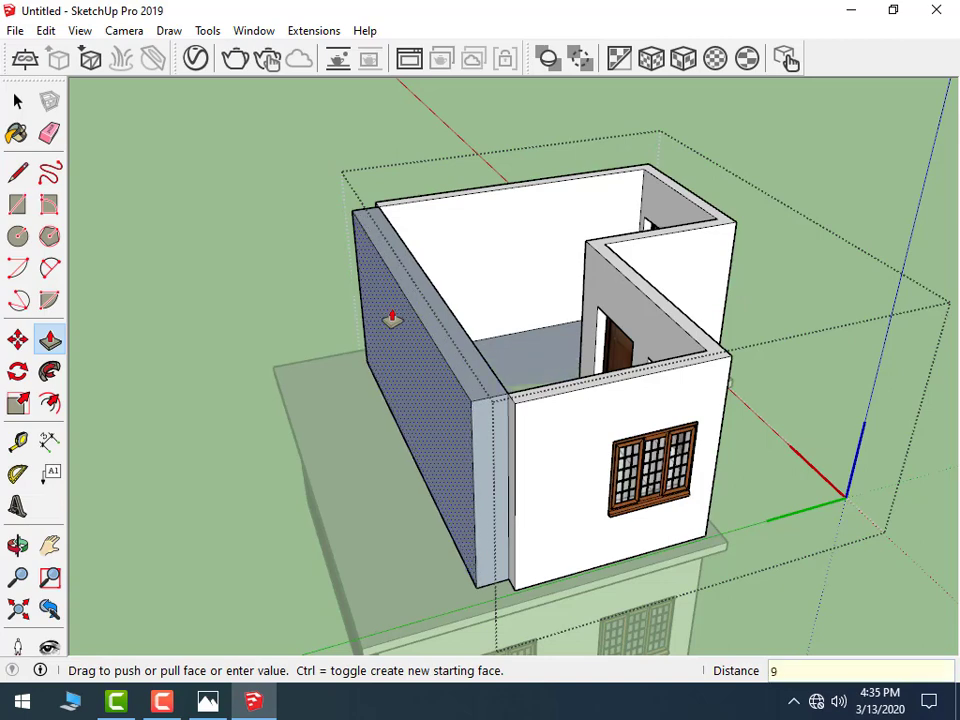
pyautogui.write('"')
pyautogui.press('Return')
pyautogui.scroll(3, 480, 497)
pyautogui.scroll(3, 559, 332)
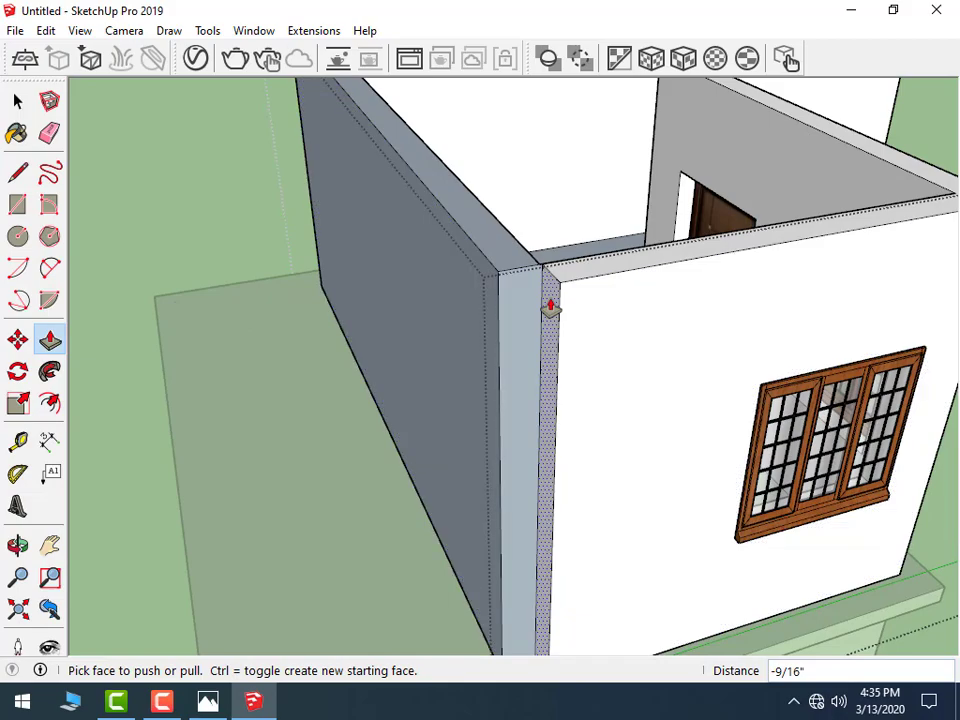
# - Extend both thin wall end faces to close the corners with the adjoining walls
pyautogui.click(538, 306)
pyautogui.click(500, 280)
pyautogui.scroll(-3, 521, 401)
pyautogui.scroll(-3, 279, 249)
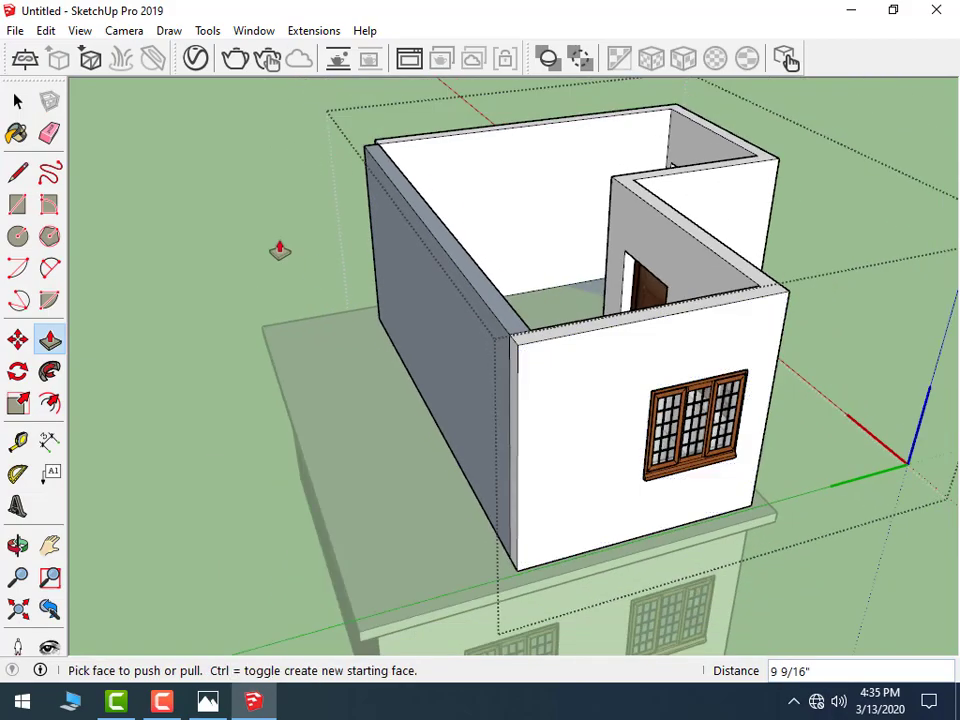
pyautogui.moveTo(279, 249)
pyautogui.mouseDown(button='middle')
pyautogui.moveTo(784, 242)
pyautogui.moveTo(391, 352)
pyautogui.moveTo(540, 356)
pyautogui.mouseUp(button='middle')
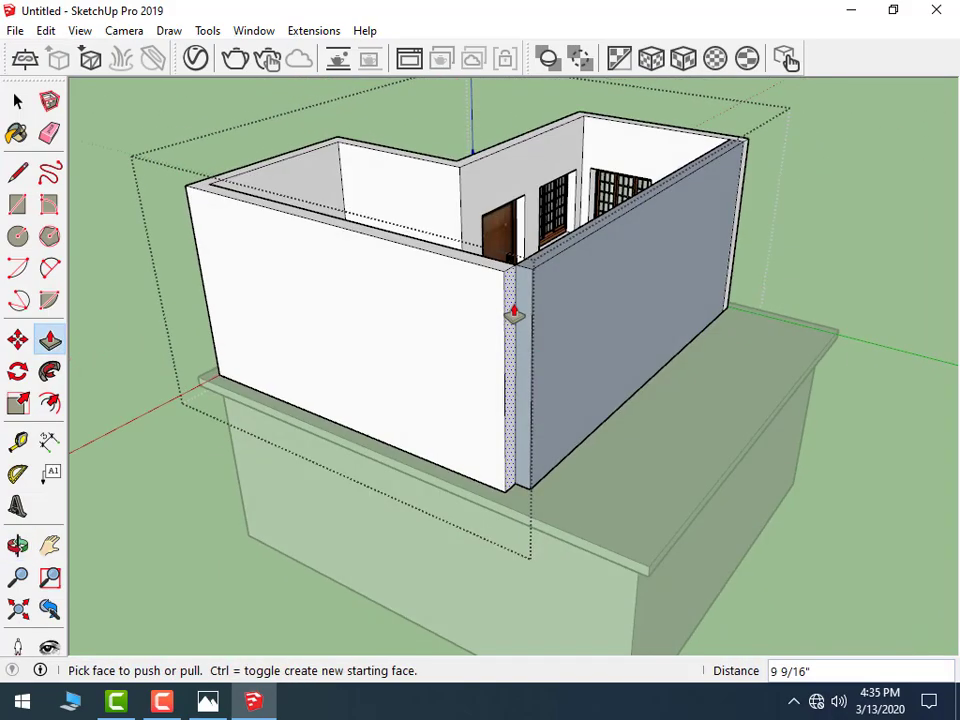
pyautogui.scroll(3, 504, 285)
pyautogui.click(503, 272)
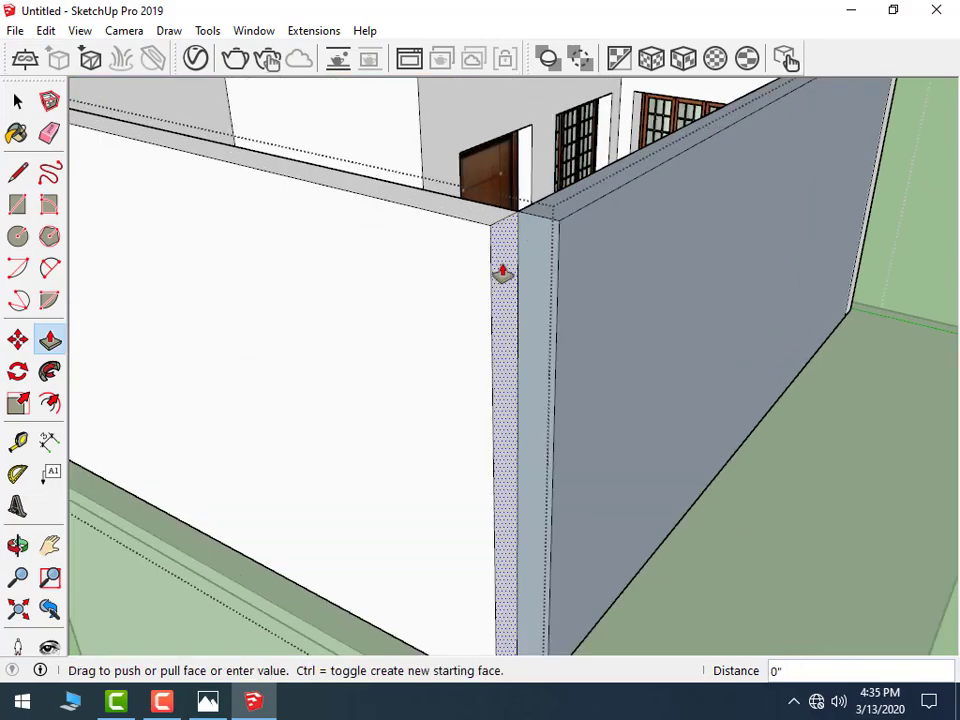
pyautogui.click(562, 231)
pyautogui.scroll(-5, 519, 364)
pyautogui.scroll(-2, 579, 377)
# - Push the interior wall face about 8' 11 1/4" to wall up the open side
pyautogui.moveTo(579, 377)
pyautogui.mouseDown(button='middle')
pyautogui.moveTo(926, 287)
pyautogui.moveTo(667, 362)
pyautogui.moveTo(360, 246)
pyautogui.moveTo(508, 266)
pyautogui.mouseUp(button='middle')
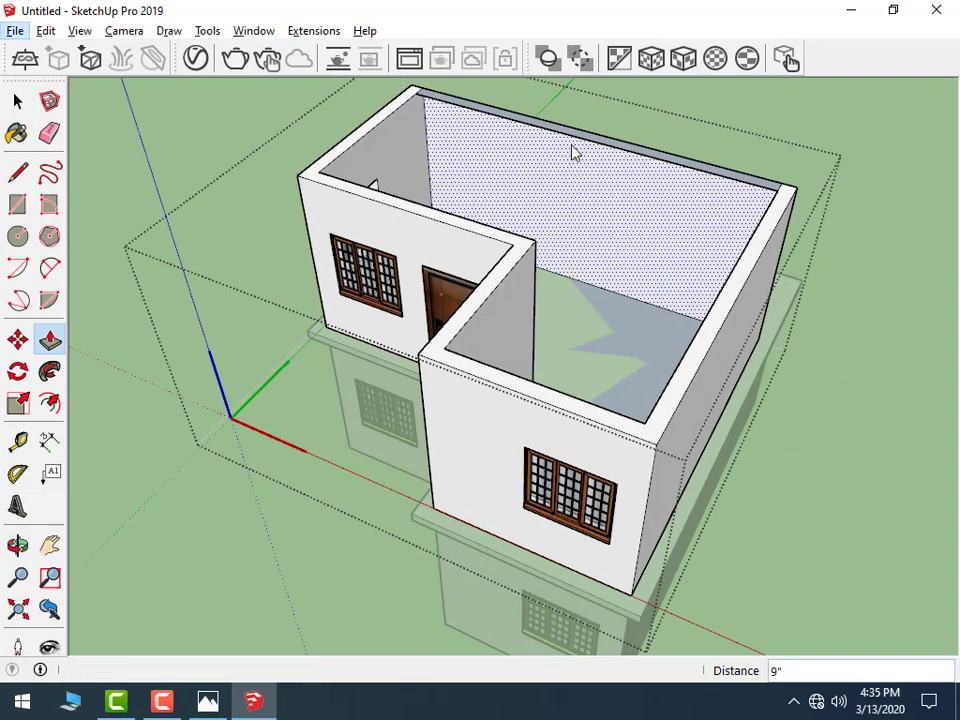
pyautogui.moveTo(449, 151)
pyautogui.mouseDown(button='middle')
pyautogui.moveTo(501, 133)
pyautogui.moveTo(448, 161)
pyautogui.mouseUp(button='middle')
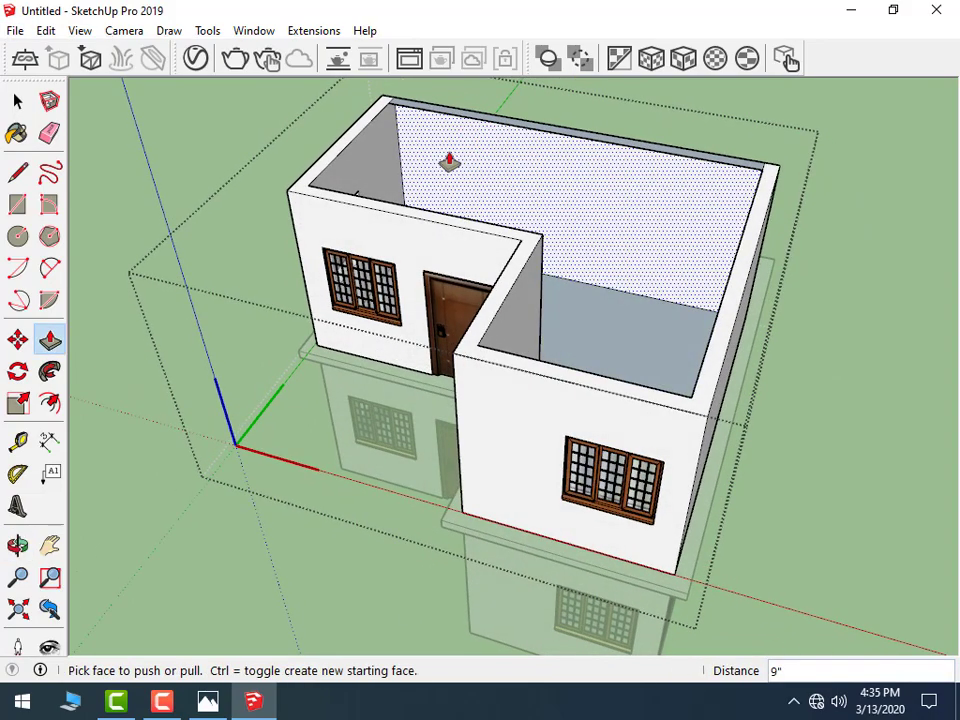
pyautogui.scroll(3, 448, 161)
pyautogui.scroll(2, 448, 161)
pyautogui.moveTo(568, 132)
pyautogui.mouseDown(button='middle')
pyautogui.moveTo(555, 208)
pyautogui.moveTo(523, 246)
pyautogui.moveTo(512, 206)
pyautogui.mouseUp(button='middle')
pyautogui.moveTo(491, 167); pyautogui.dragTo(508, 428)
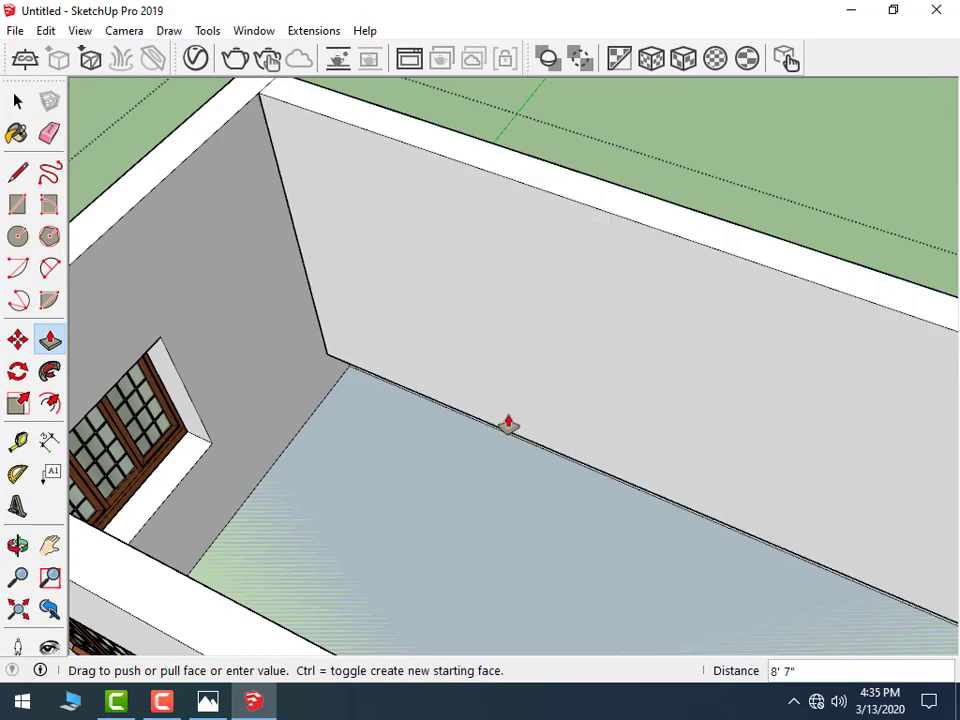
pyautogui.scroll(-5, 435, 372)
pyautogui.moveTo(429, 379)
pyautogui.mouseDown(button='middle')
pyautogui.moveTo(446, 351)
pyautogui.moveTo(632, 259)
pyautogui.moveTo(250, 325)
pyautogui.mouseUp(button='middle')
pyautogui.scroll(-3, 250, 325)
pyautogui.click(18, 101)
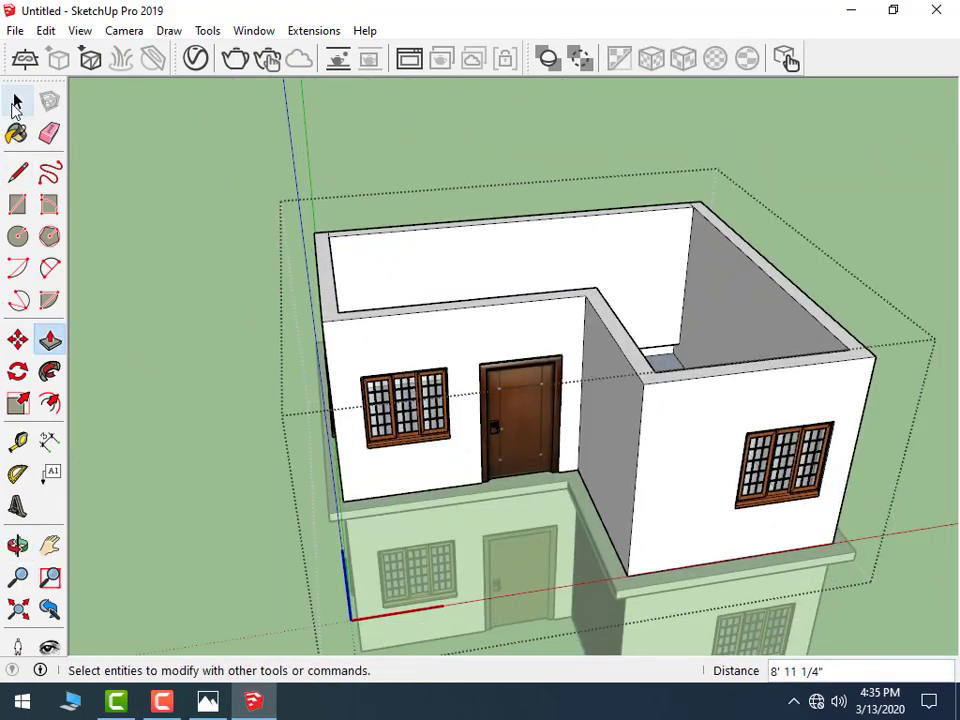
pyautogui.scroll(2, 204, 253)
pyautogui.scroll(-3, 305, 213)
# - Trace the upper floor's wall tops with lines to form a closed roof face
pyautogui.moveTo(285, 212)
pyautogui.mouseDown(button='middle')
pyautogui.moveTo(514, 135)
pyautogui.moveTo(407, 336)
pyautogui.mouseUp(button='middle')
pyautogui.click(425, 323)
pyautogui.click(298, 180)
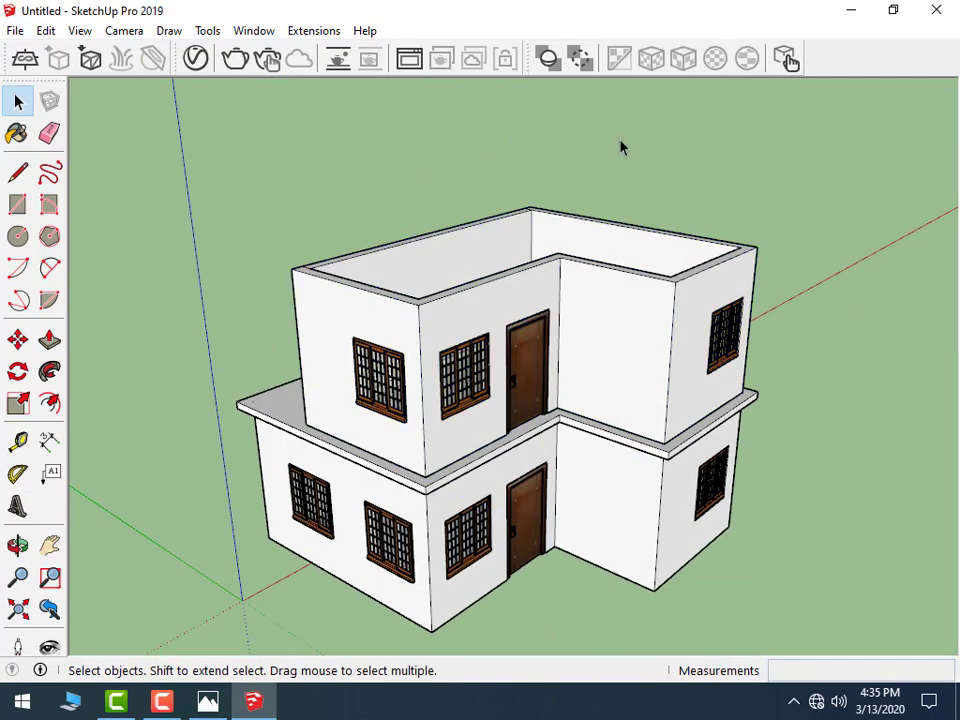
pyautogui.scroll(2, 603, 186)
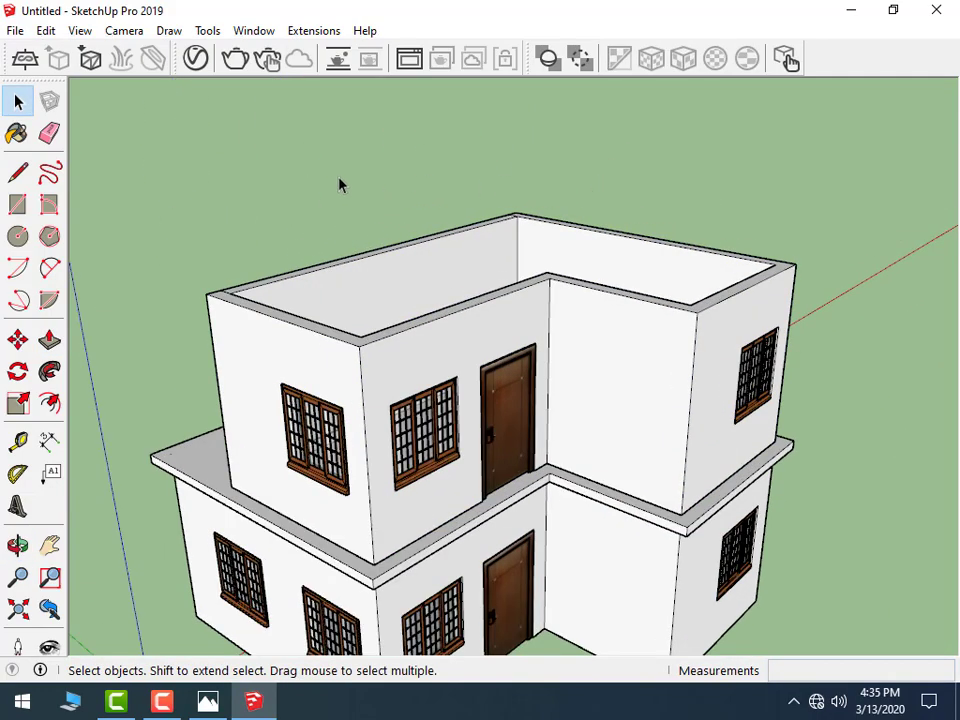
pyautogui.click(18, 172)
pyautogui.moveTo(214, 242); pyautogui.dragTo(386, 336, button='middle')
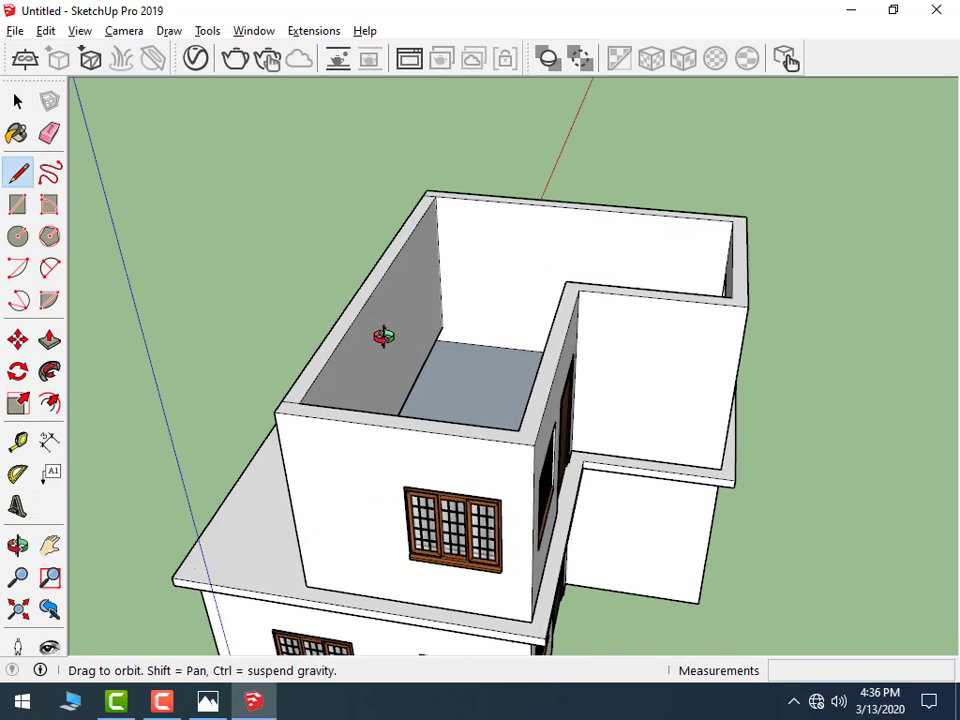
pyautogui.click(273, 410)
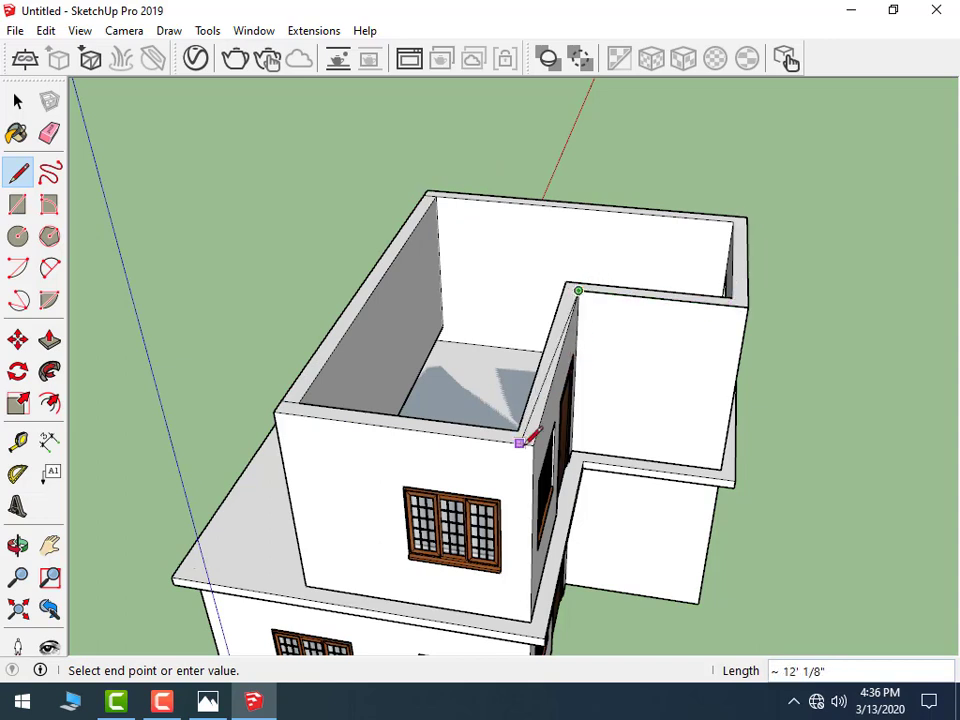
pyautogui.click(275, 408)
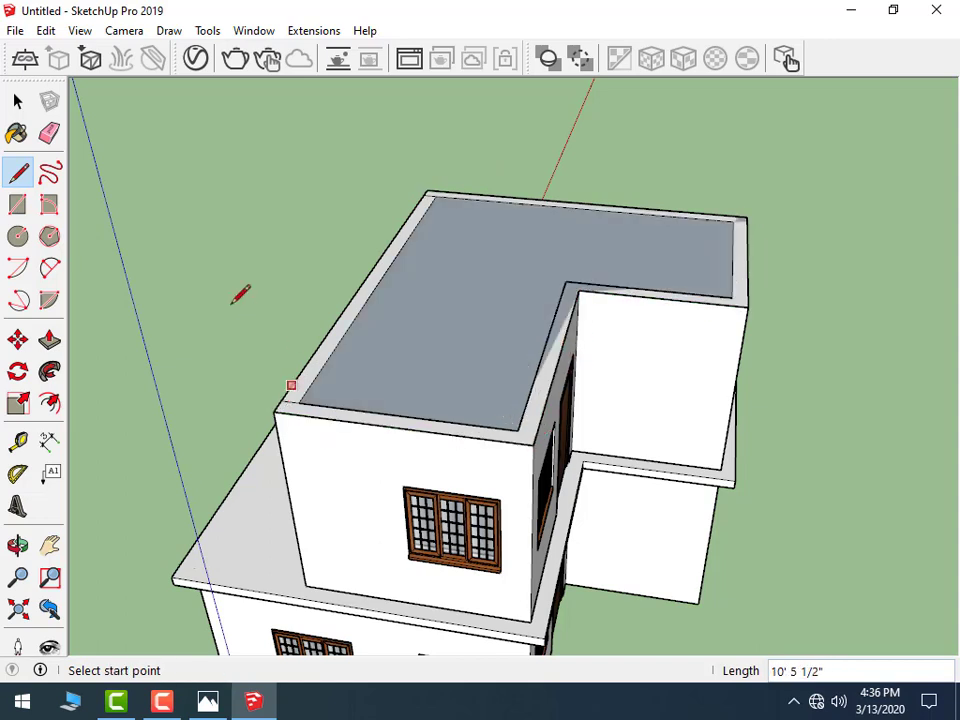
# - Push/Pull the roof face up 9 inches into a flat slab
pyautogui.click(18, 101)
pyautogui.click(50, 341)
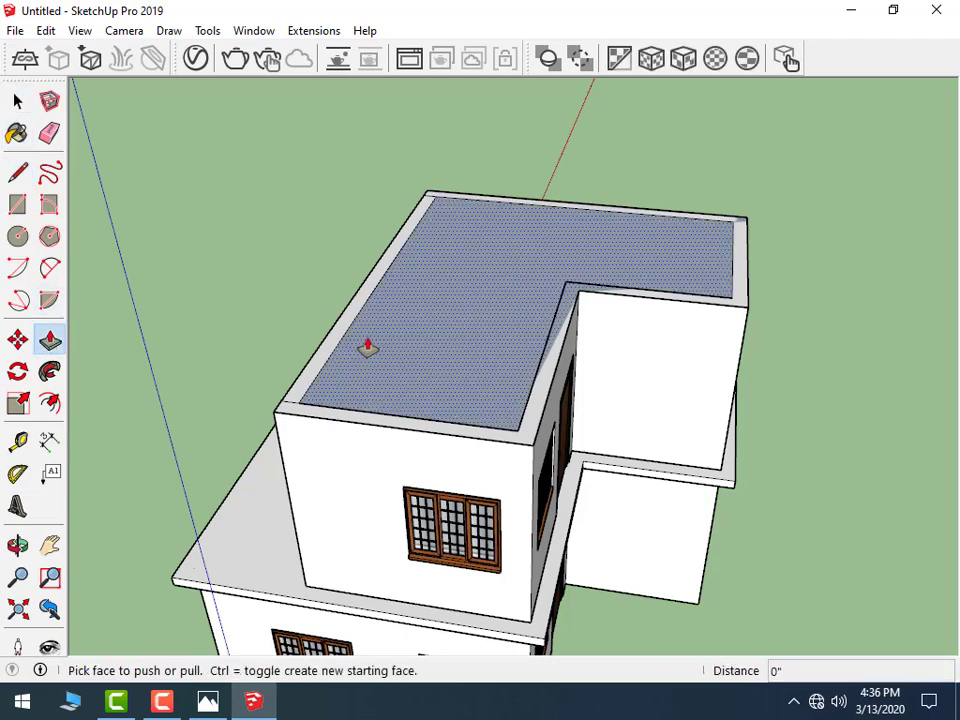
pyautogui.click(381, 330)
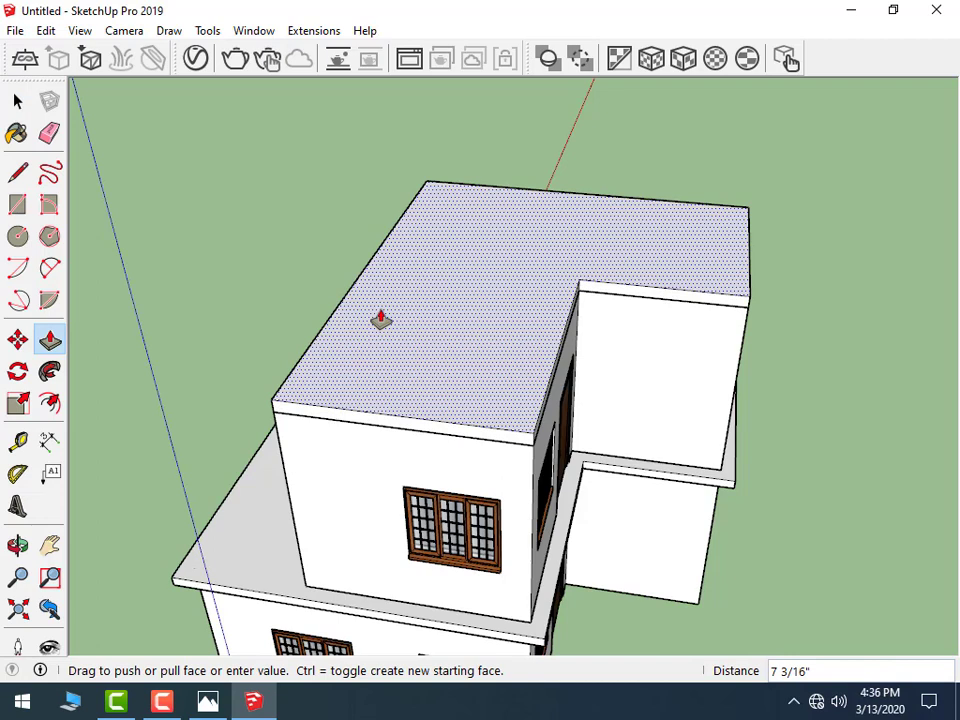
pyautogui.write('9')
pyautogui.press('Return')
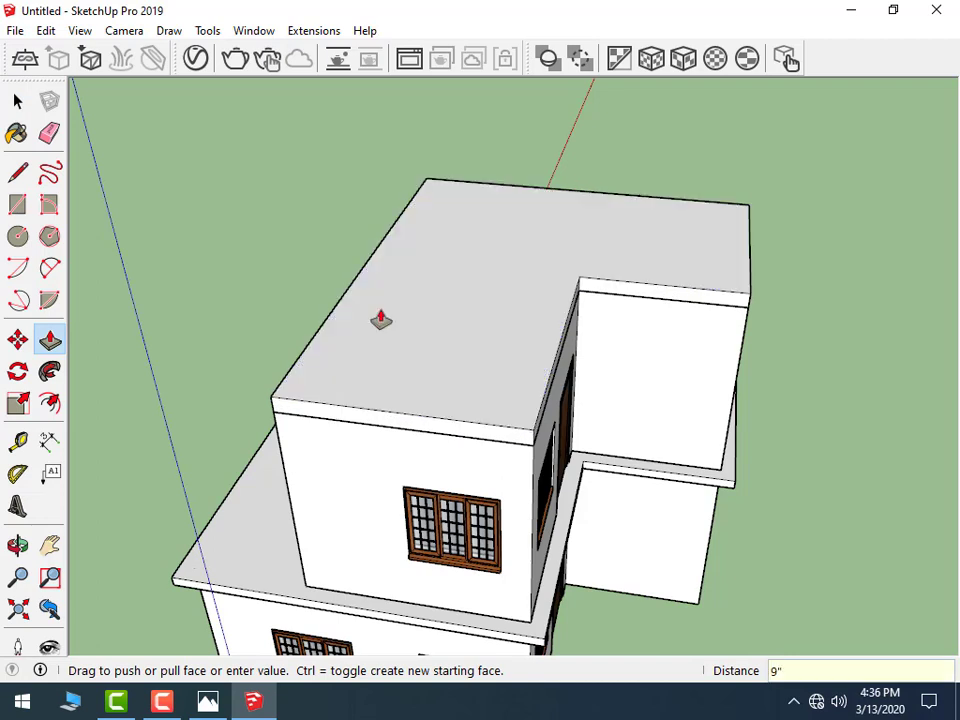
# - Draw a line across the roof from its front edge to its back edge
pyautogui.click(17, 172)
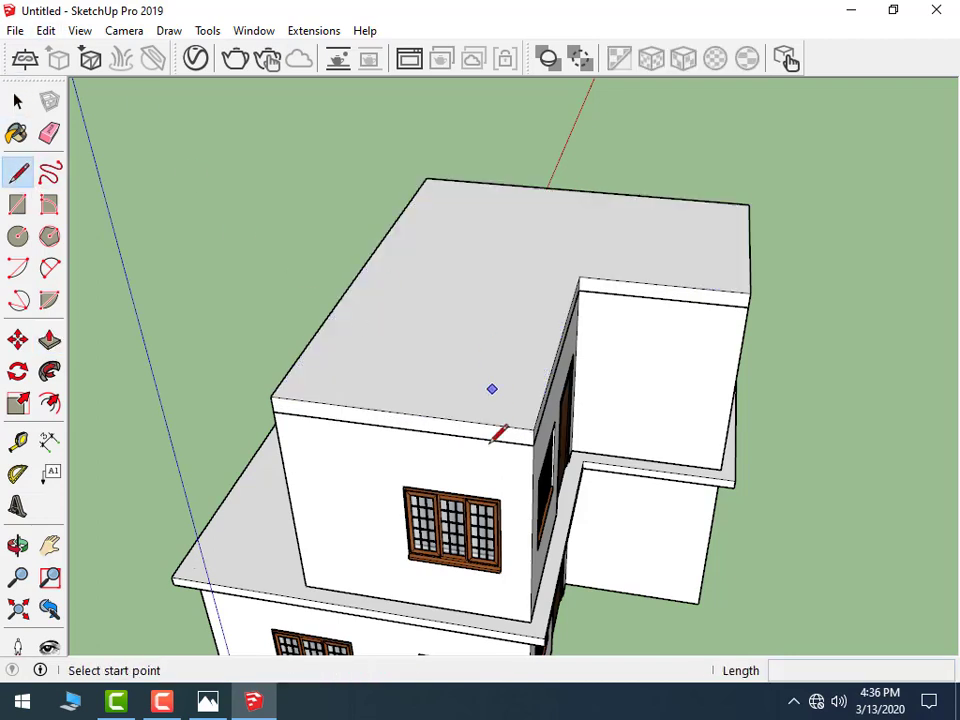
pyautogui.click(398, 411)
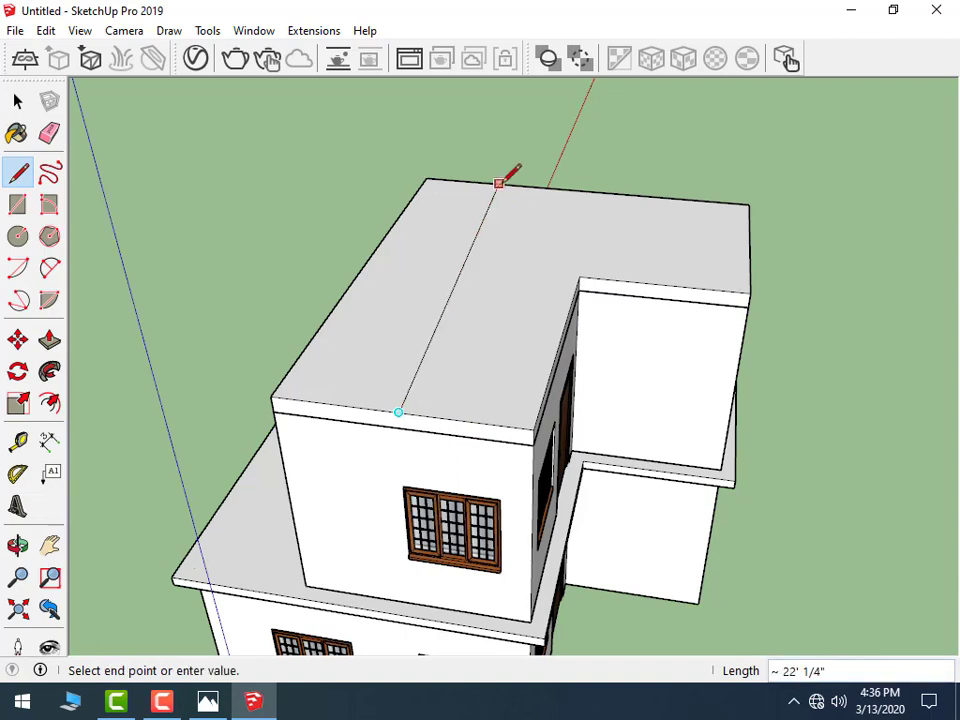
pyautogui.click(513, 185)
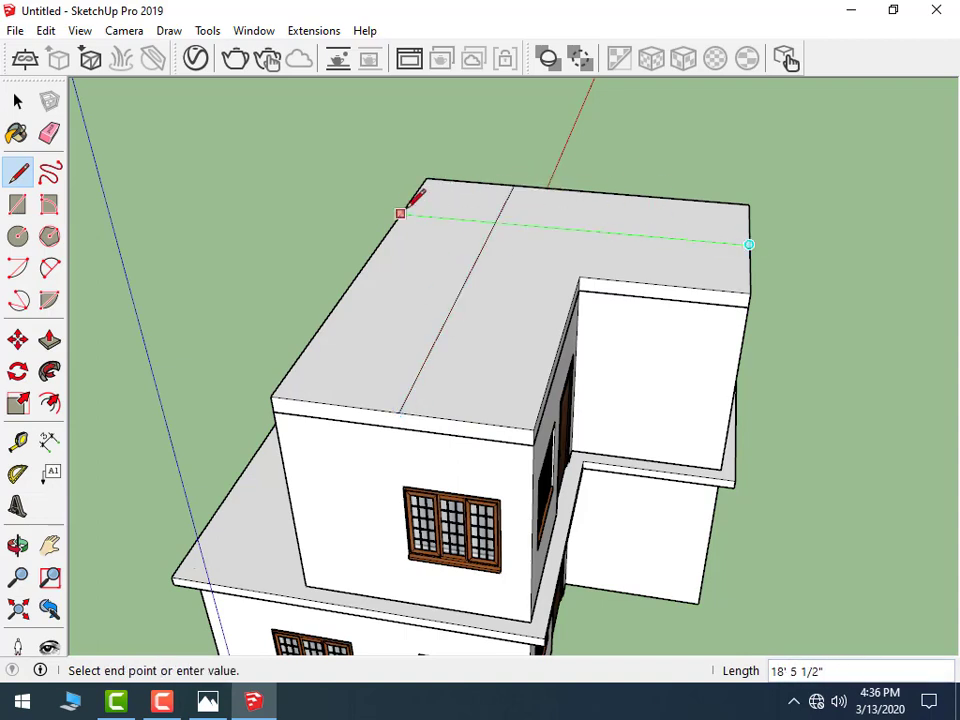
# - Finish the second line across the roof slab
pyautogui.click(401, 213)
pyautogui.click(17, 101)
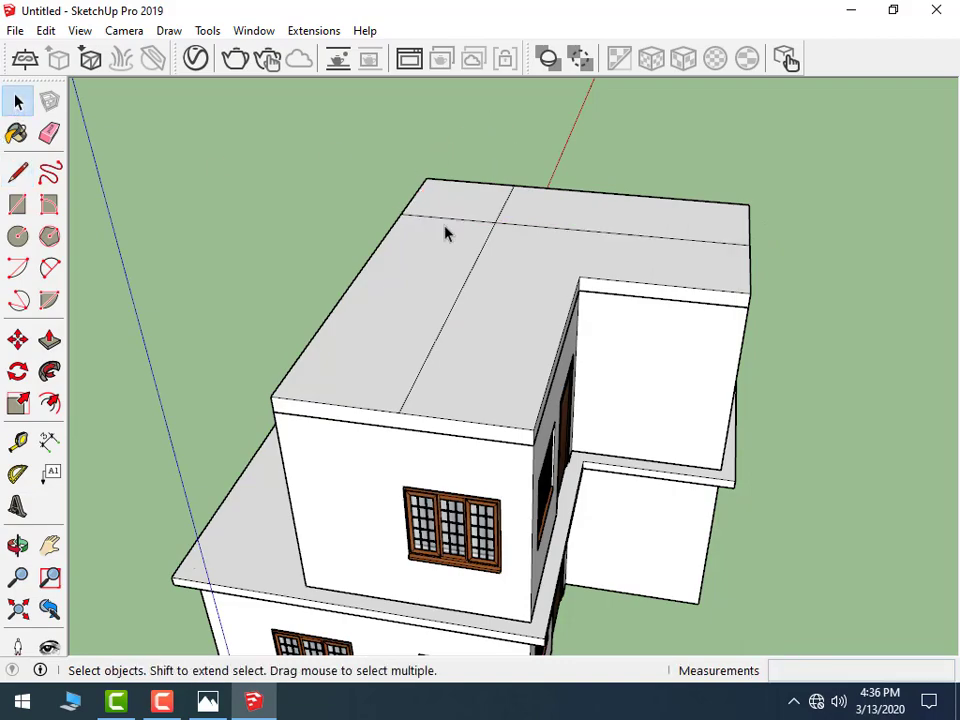
pyautogui.moveTo(505, 291)
pyautogui.mouseDown(button='middle')
pyautogui.moveTo(332, 214)
pyautogui.moveTo(388, 253)
pyautogui.mouseUp(button='middle')
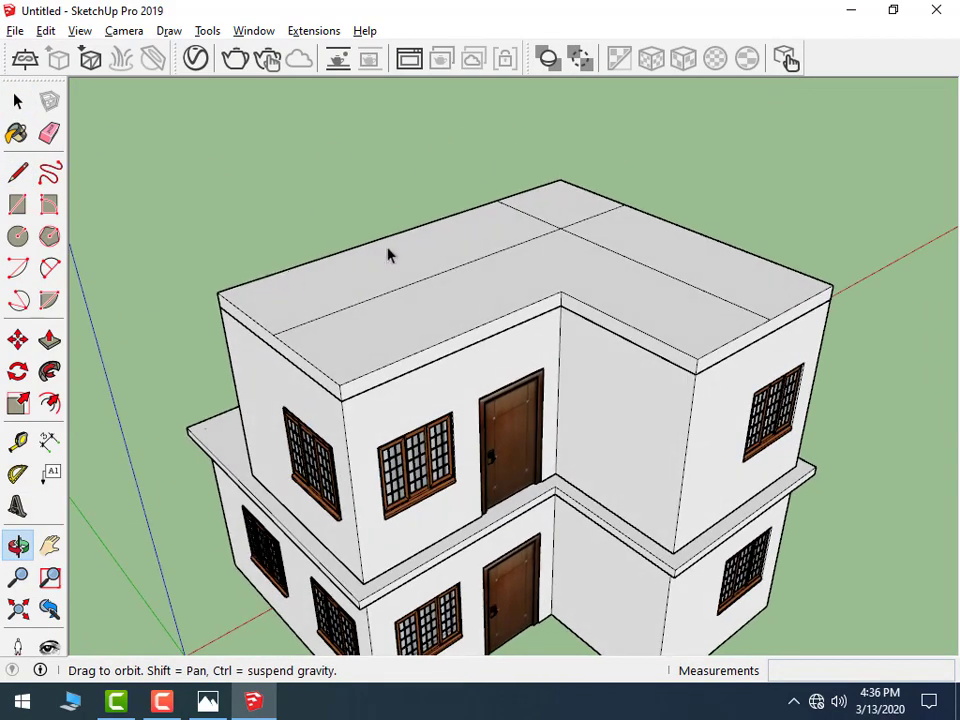
# - Delete the leftover short roof edges and select the L-shaped ridge line
pyautogui.click(536, 224)
pyautogui.press('Delete')
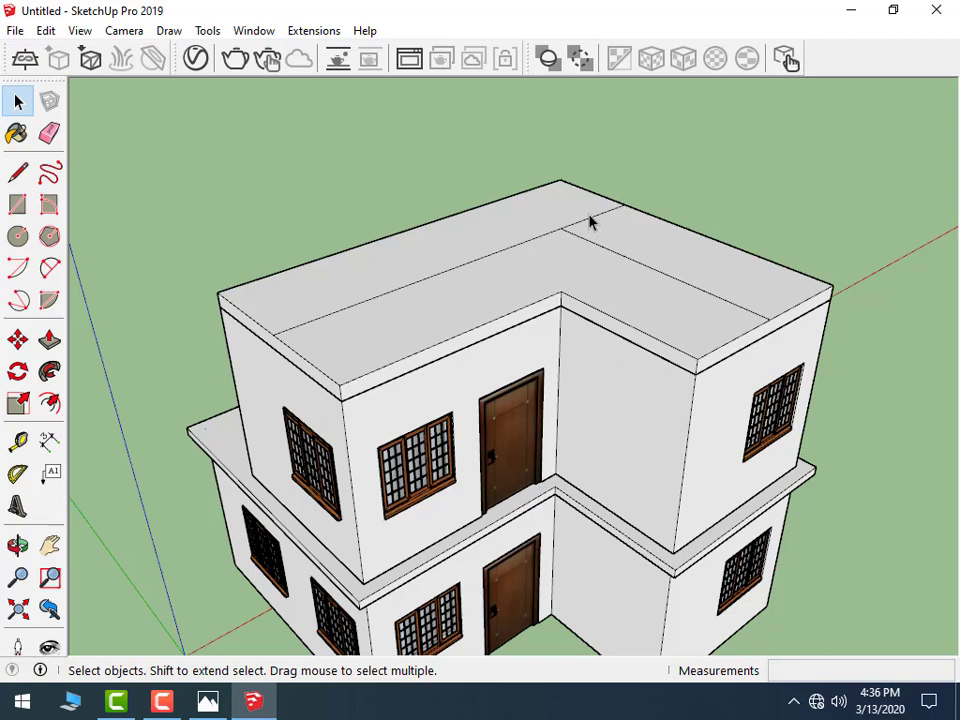
pyautogui.click(591, 218)
pyautogui.click(600, 215)
pyautogui.press('Delete')
pyautogui.click(356, 306)
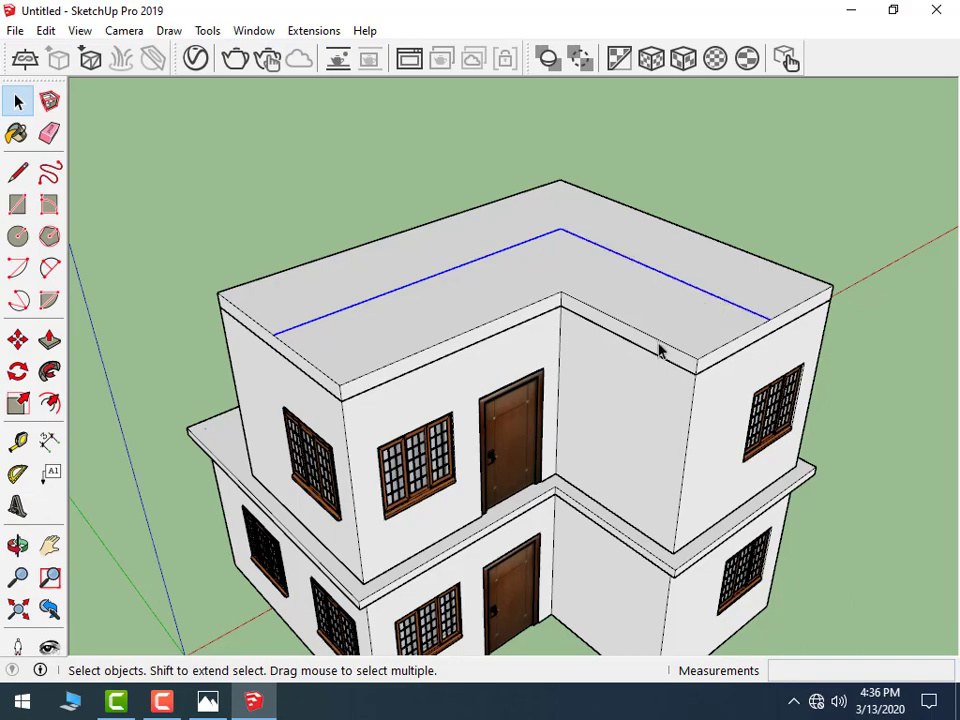
pyautogui.moveTo(658, 350)
pyautogui.mouseDown(button='middle')
pyautogui.moveTo(583, 257)
pyautogui.moveTo(538, 314)
pyautogui.mouseUp(button='middle')
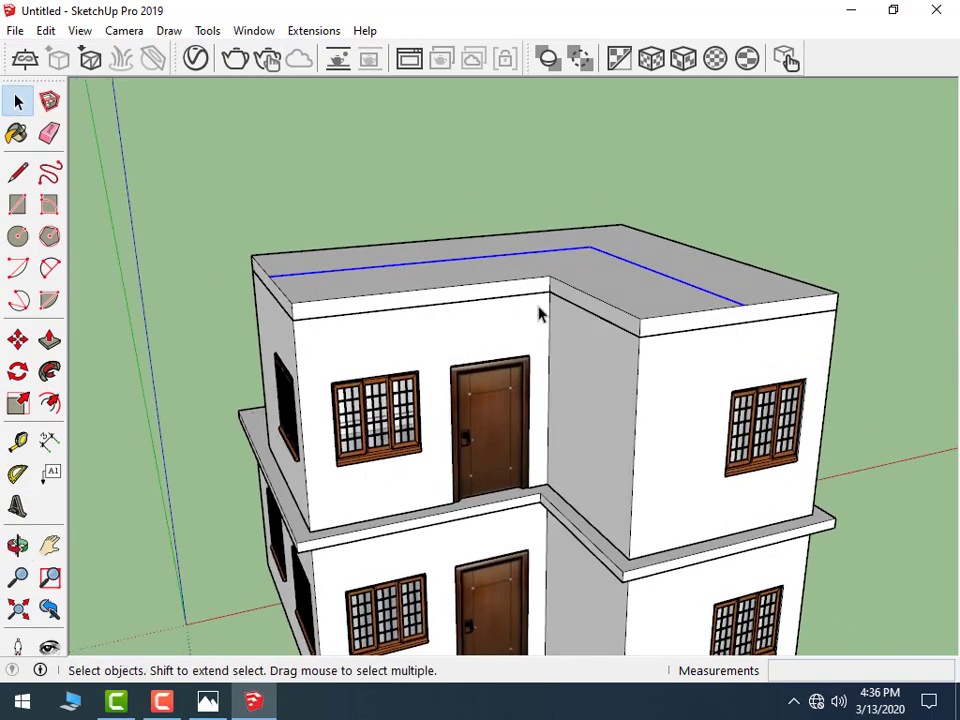
# - Move the L-shaped ridge straight up along the blue axis to pitch the roof
pyautogui.click(17, 340)
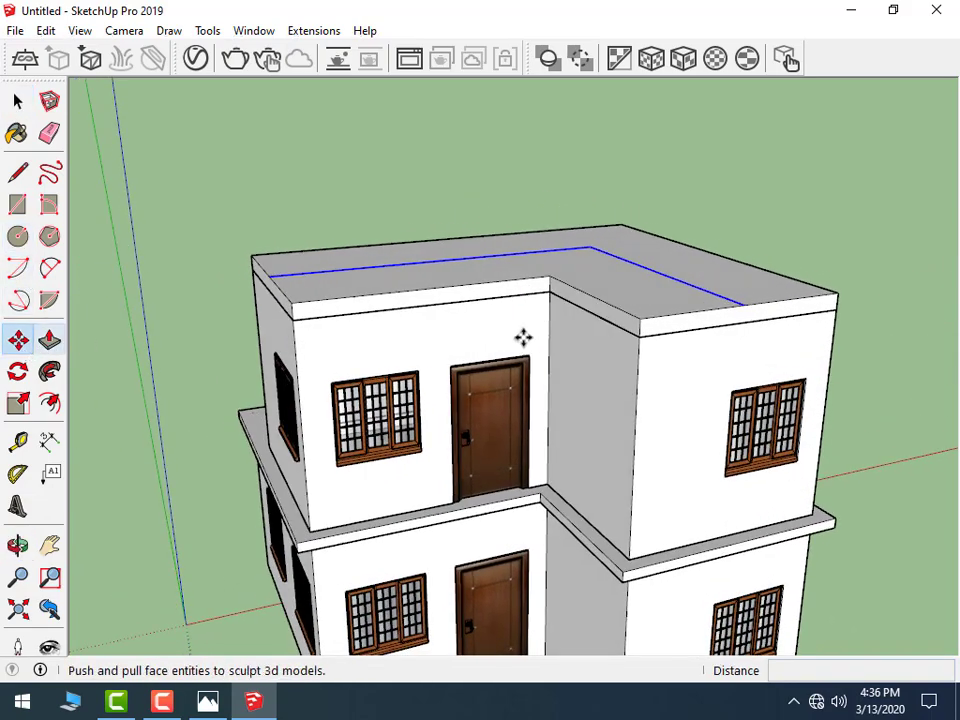
pyautogui.click(745, 311)
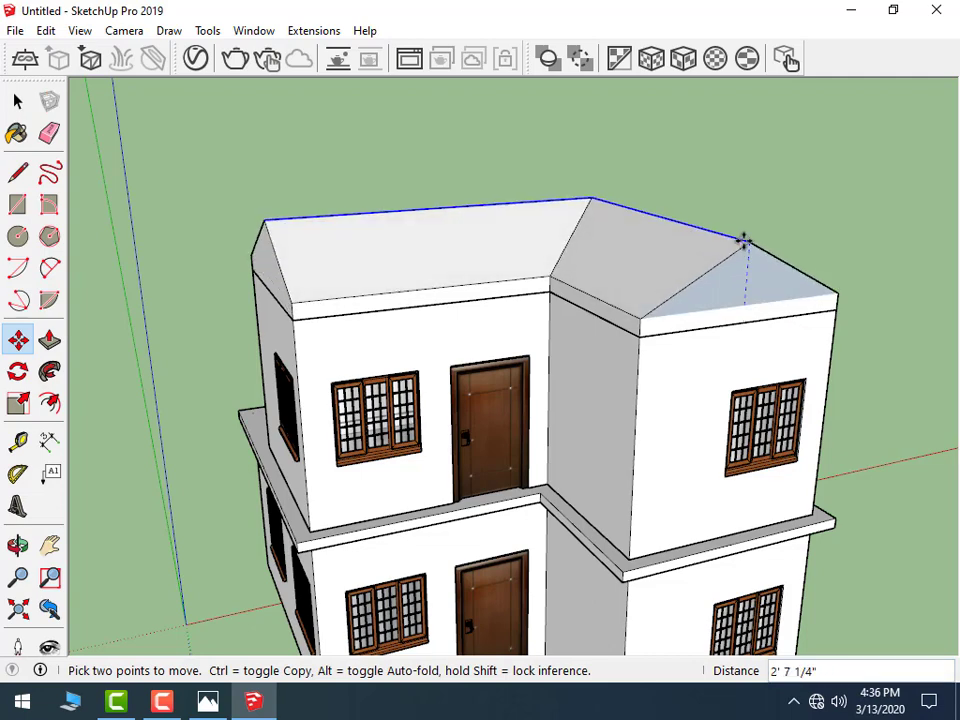
pyautogui.click(742, 202)
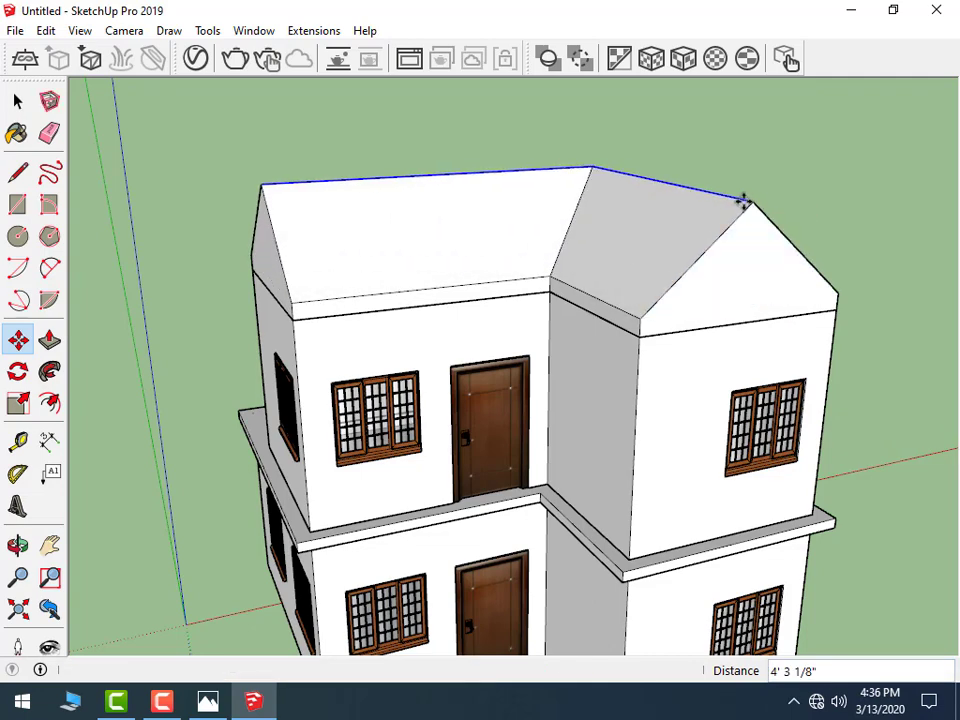
pyautogui.moveTo(325, 333); pyautogui.dragTo(540, 315, button='middle')
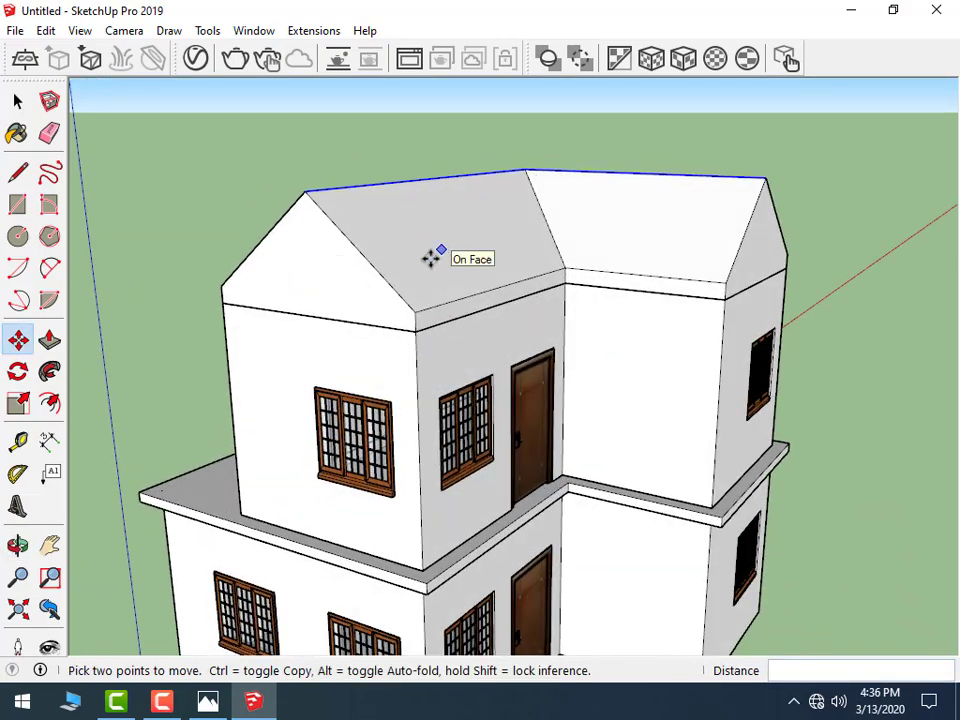
# - Push/Pull the left gable's roof edge face outward 6 inches
pyautogui.click(49, 341)
pyautogui.moveTo(381, 238)
pyautogui.mouseDown(button='middle')
pyautogui.moveTo(401, 340)
pyautogui.moveTo(508, 291)
pyautogui.mouseUp(button='middle')
pyautogui.scroll(2, 417, 315)
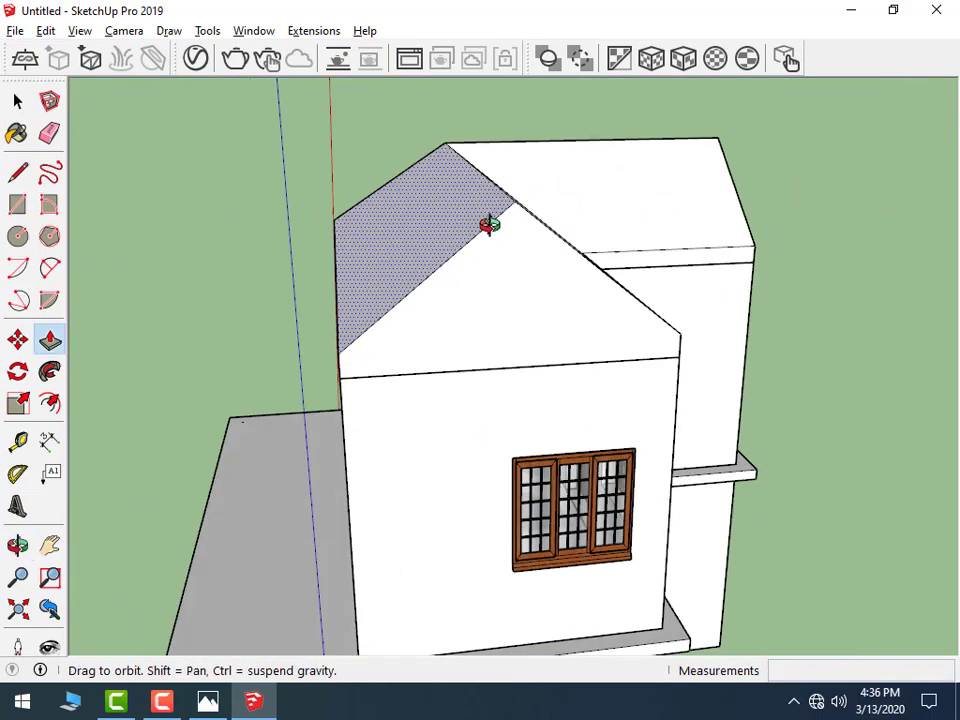
pyautogui.moveTo(497, 292); pyautogui.dragTo(461, 300)
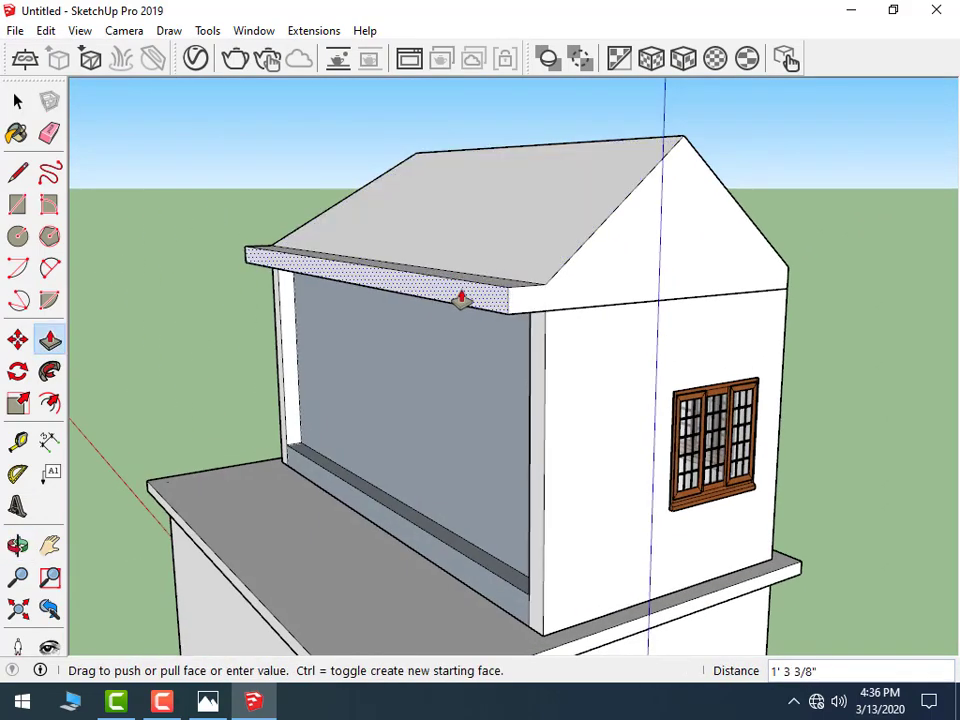
pyautogui.write('6')
pyautogui.press('Return')
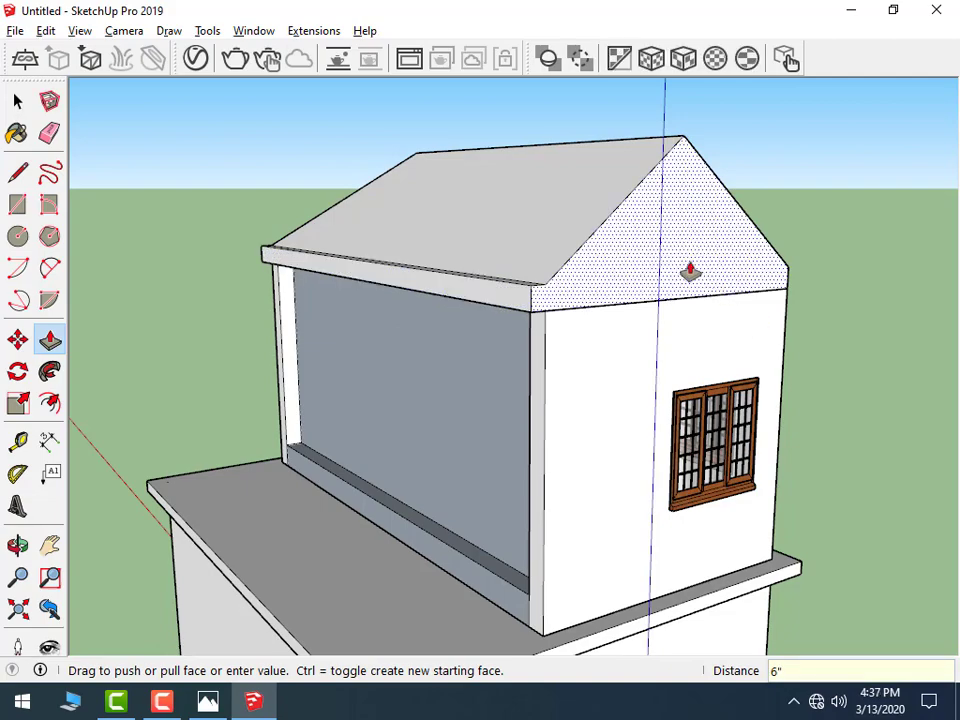
# - Extend the front and adjoining eave faces 9 inches and push out the right gable's edge
pyautogui.moveTo(688, 272)
pyautogui.mouseDown(button='middle')
pyautogui.moveTo(180, 328)
pyautogui.moveTo(407, 326)
pyautogui.mouseUp(button='middle')
pyautogui.moveTo(407, 326); pyautogui.dragTo(420, 342)
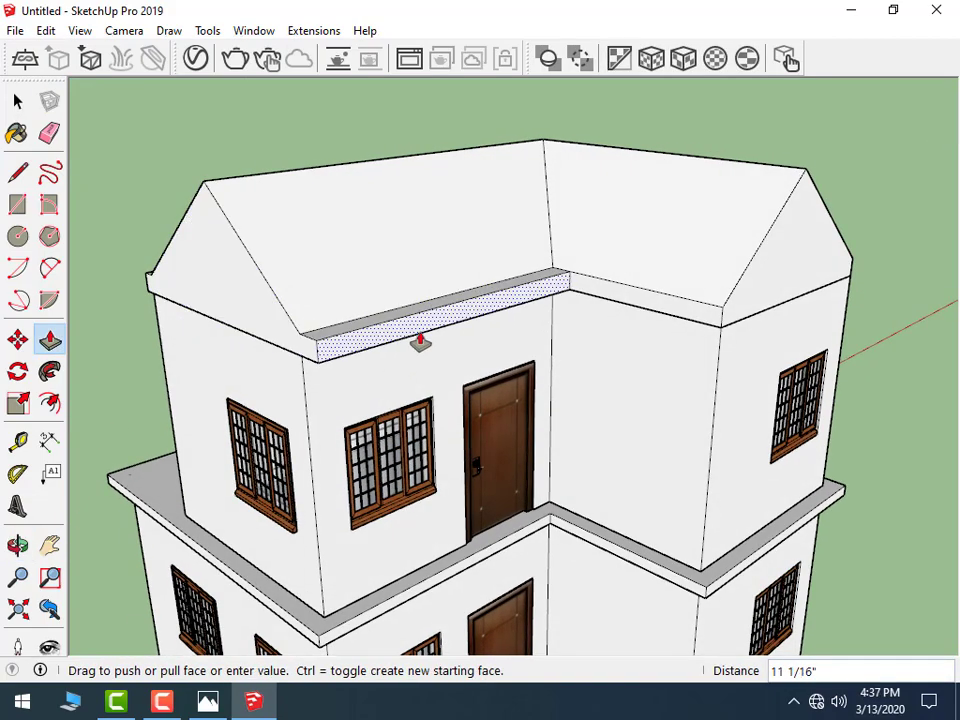
pyautogui.write('9')
pyautogui.press('Return')
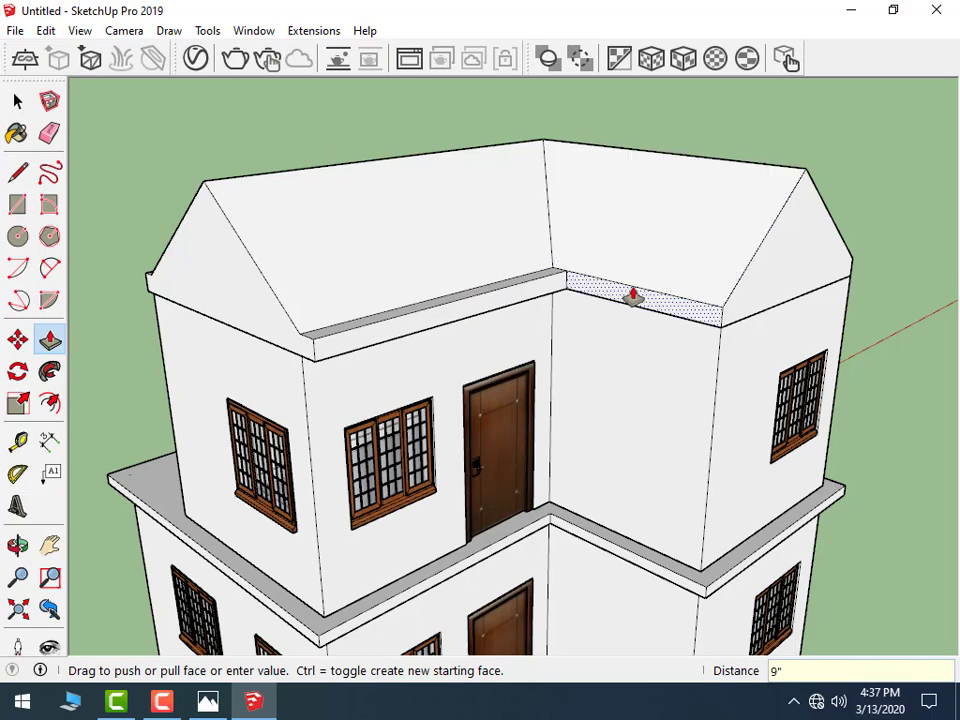
pyautogui.moveTo(632, 294); pyautogui.dragTo(531, 345)
pyautogui.press('Return')
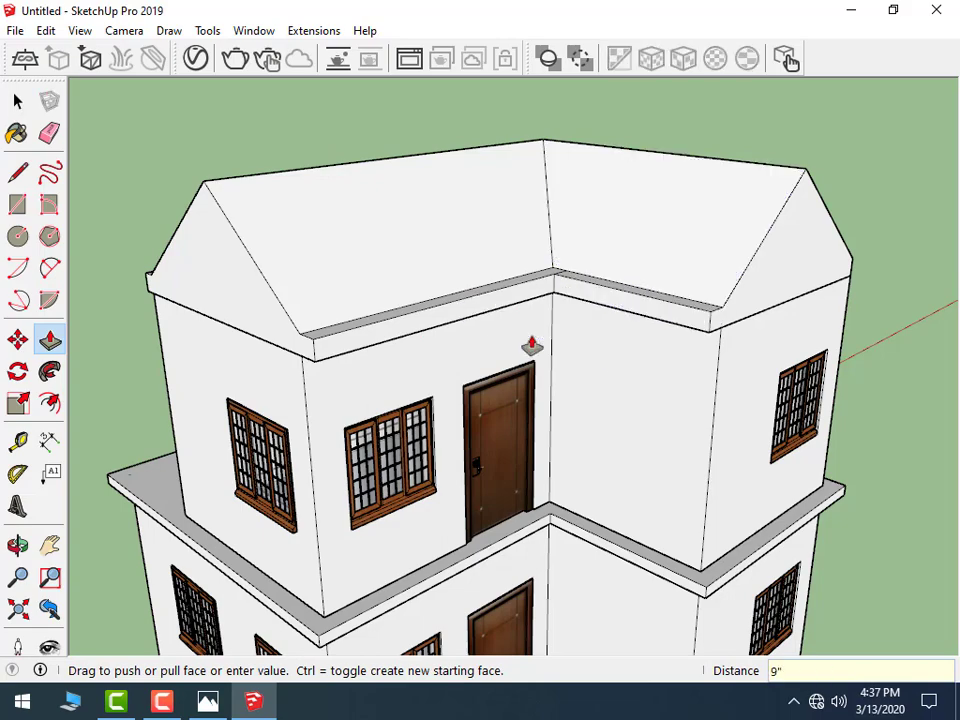
pyautogui.moveTo(744, 304)
pyautogui.mouseDown(button='middle')
pyautogui.moveTo(448, 251)
pyautogui.moveTo(313, 274)
pyautogui.mouseUp(button='middle')
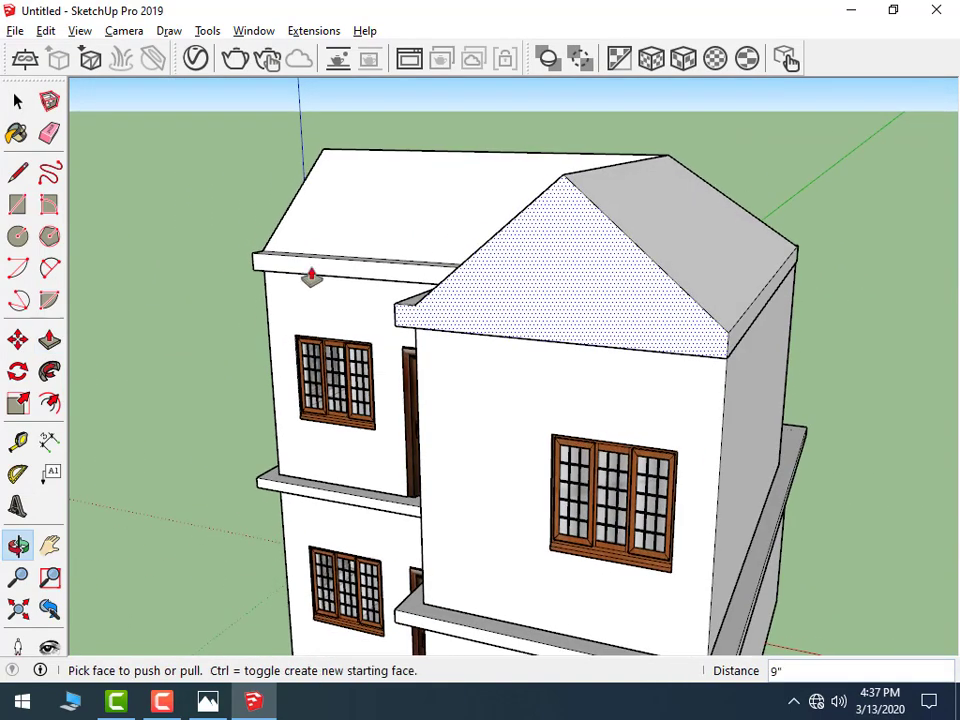
pyautogui.moveTo(739, 336); pyautogui.dragTo(806, 349)
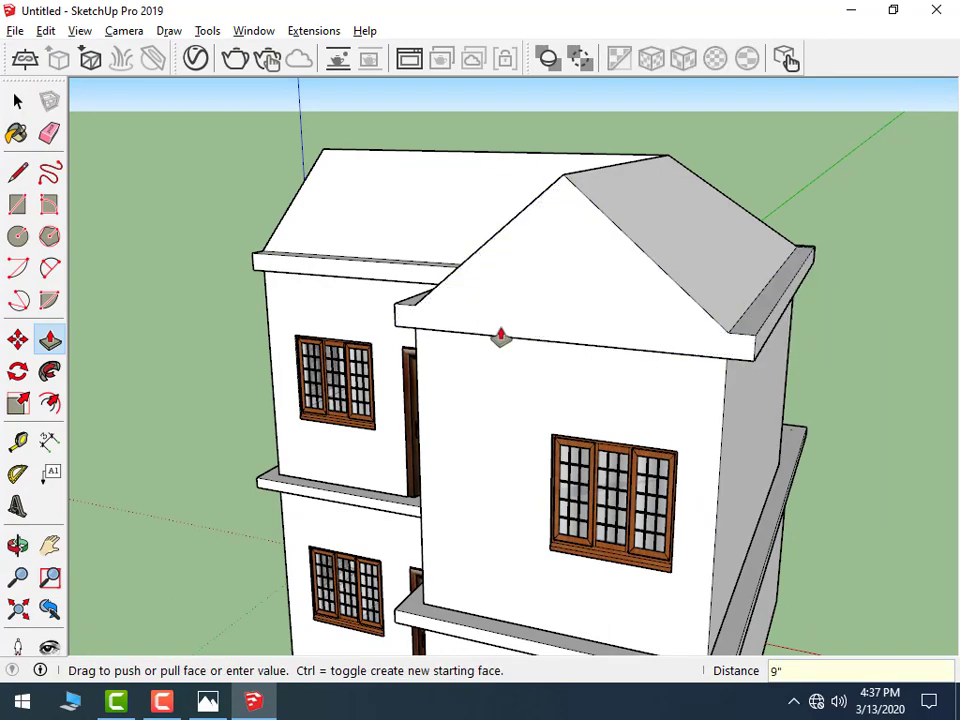
pyautogui.moveTo(500, 336); pyautogui.dragTo(610, 319, button='middle')
pyautogui.scroll(2, 561, 289)
pyautogui.scroll(3, 546, 274)
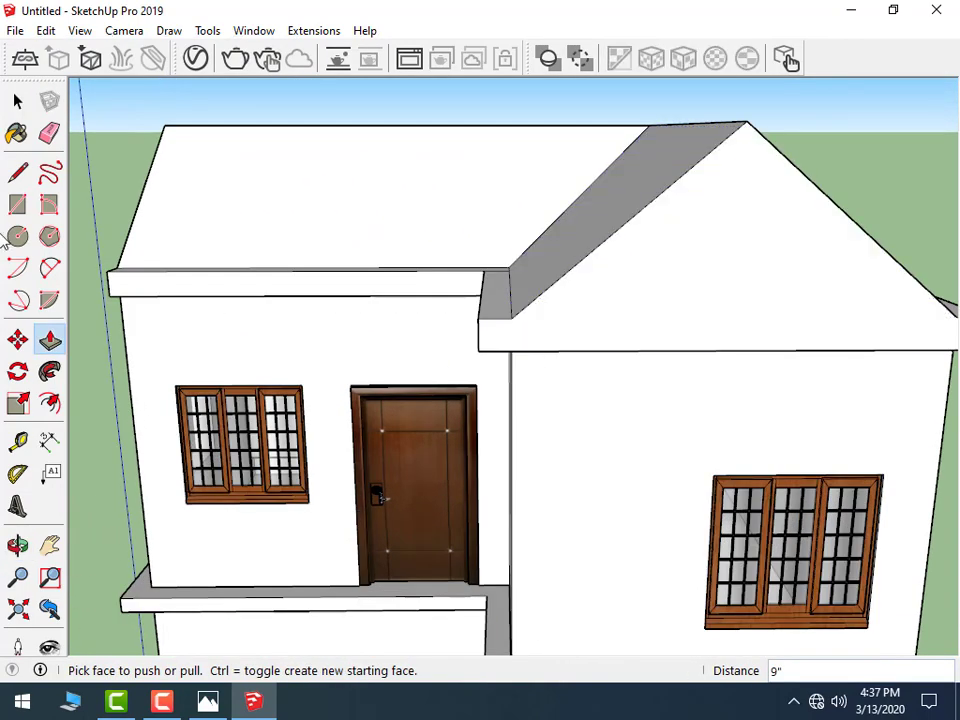
# - Offset the gable face inward to outline a trim band
pyautogui.click(50, 405)
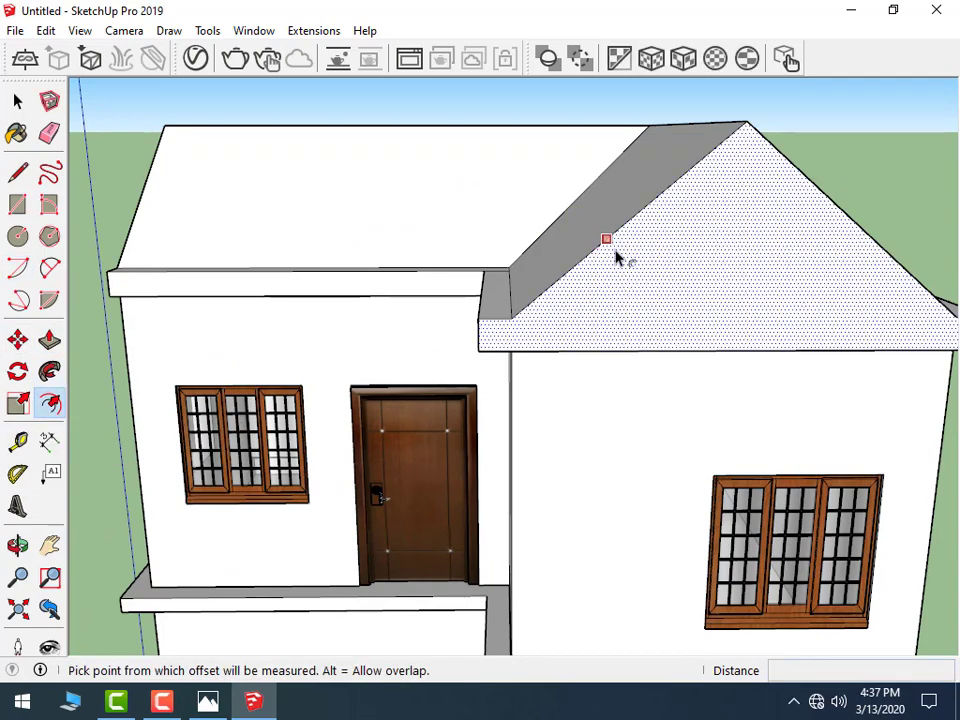
pyautogui.click(616, 256)
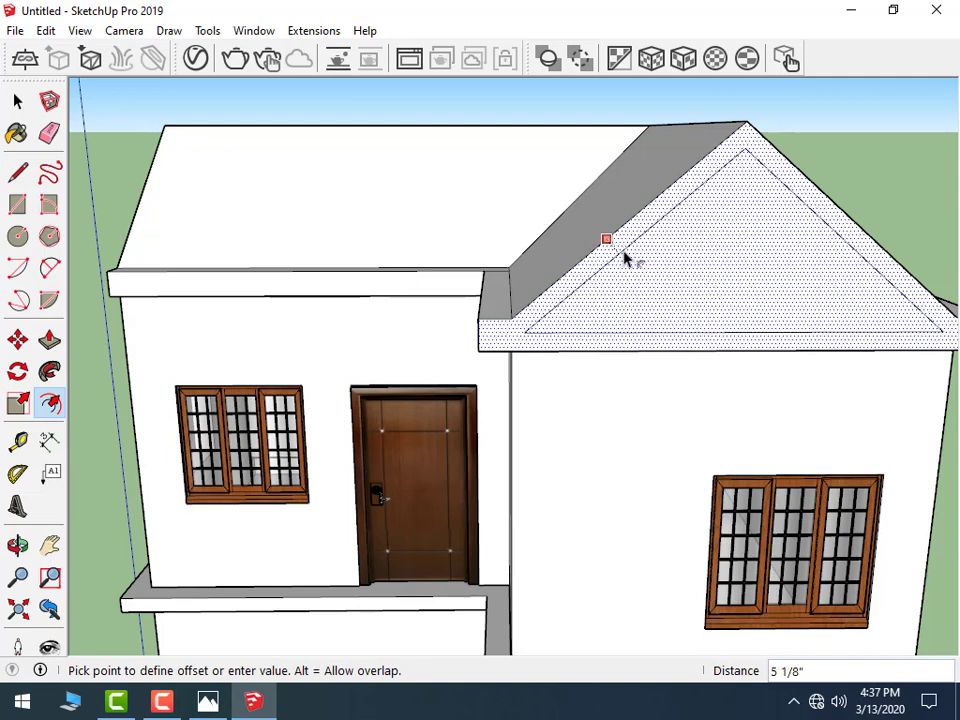
pyautogui.click(622, 258)
pyautogui.scroll(-2, 531, 272)
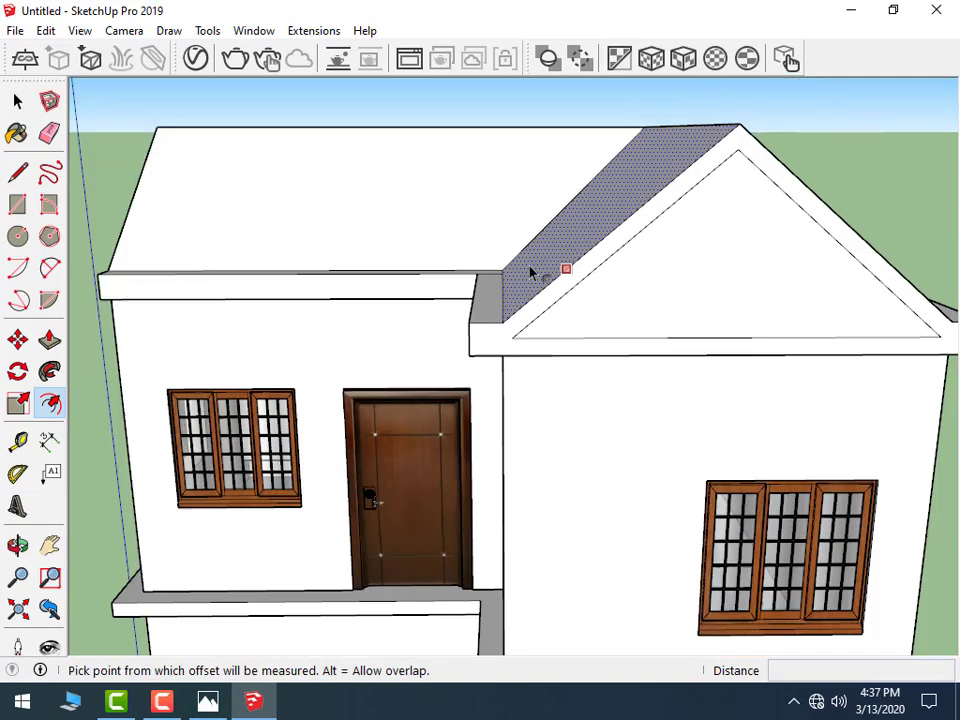
pyautogui.scroll(-1, 531, 272)
# - Draw closing lines at the gable's corners and select the horizontal edge beneath it
pyautogui.click(16, 175)
pyautogui.scroll(2, 520, 332)
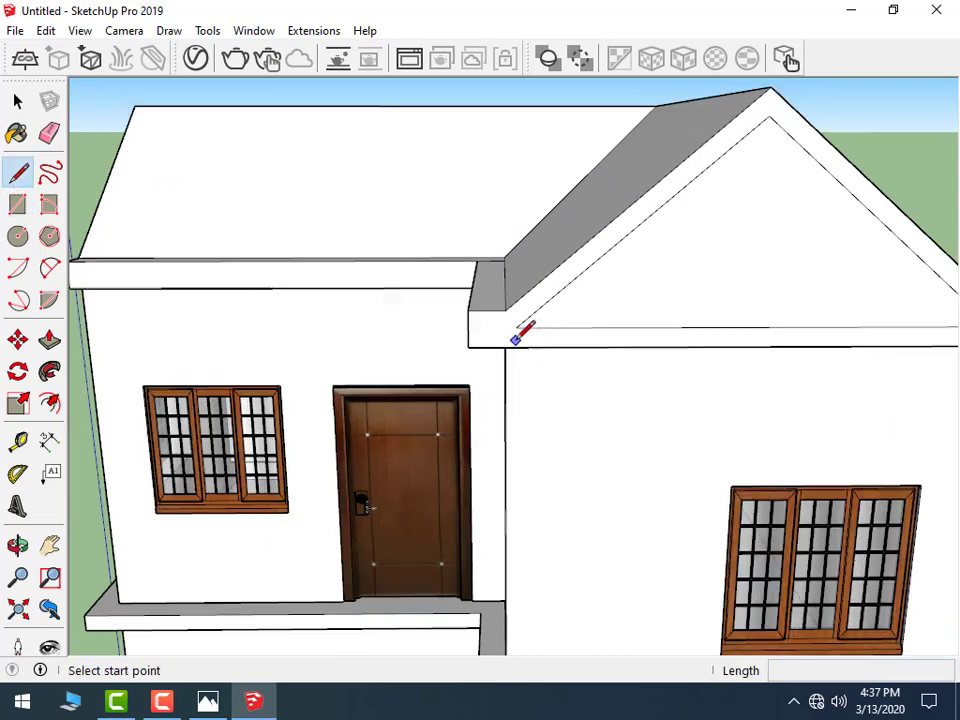
pyautogui.scroll(3, 517, 322)
pyautogui.click(515, 318)
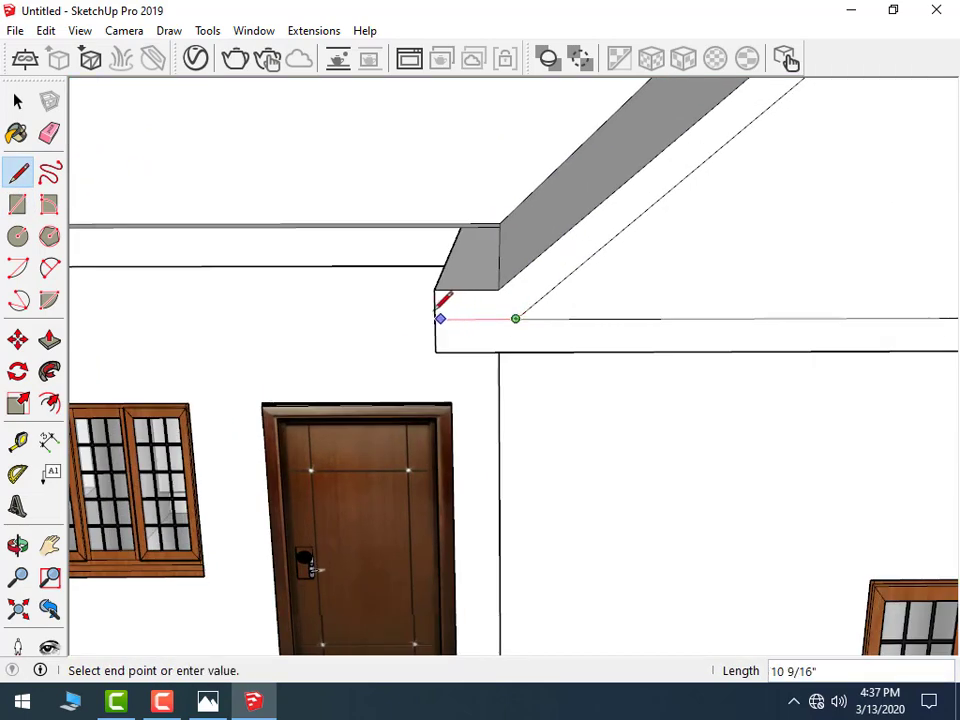
pyautogui.scroll(-3, 436, 305)
pyautogui.scroll(-2, 598, 303)
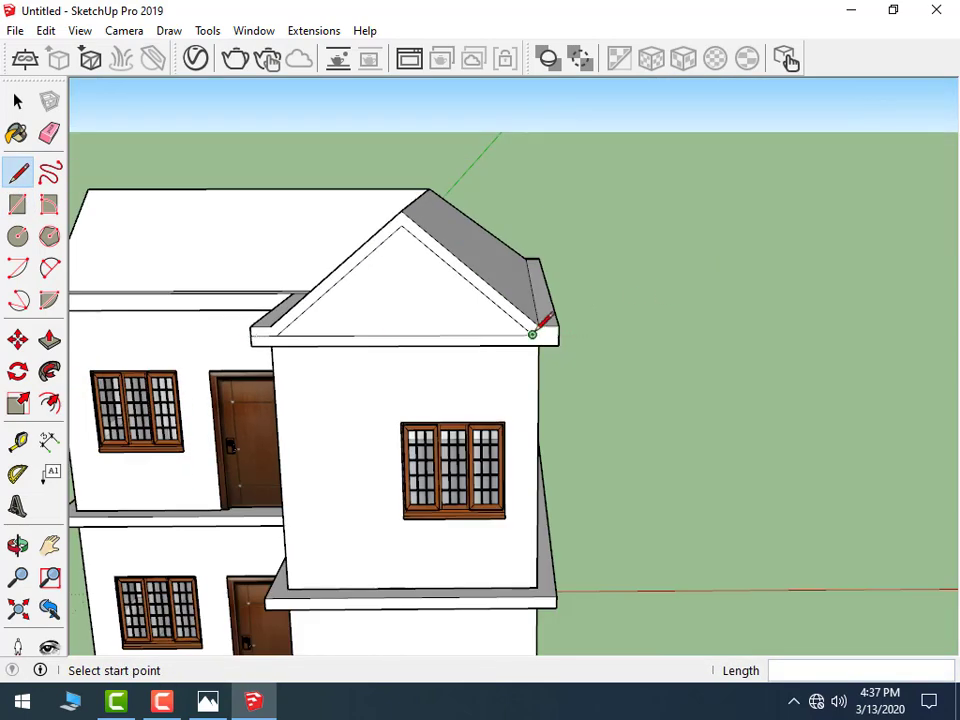
pyautogui.scroll(2, 538, 333)
pyautogui.scroll(2, 538, 333)
pyautogui.click(533, 333)
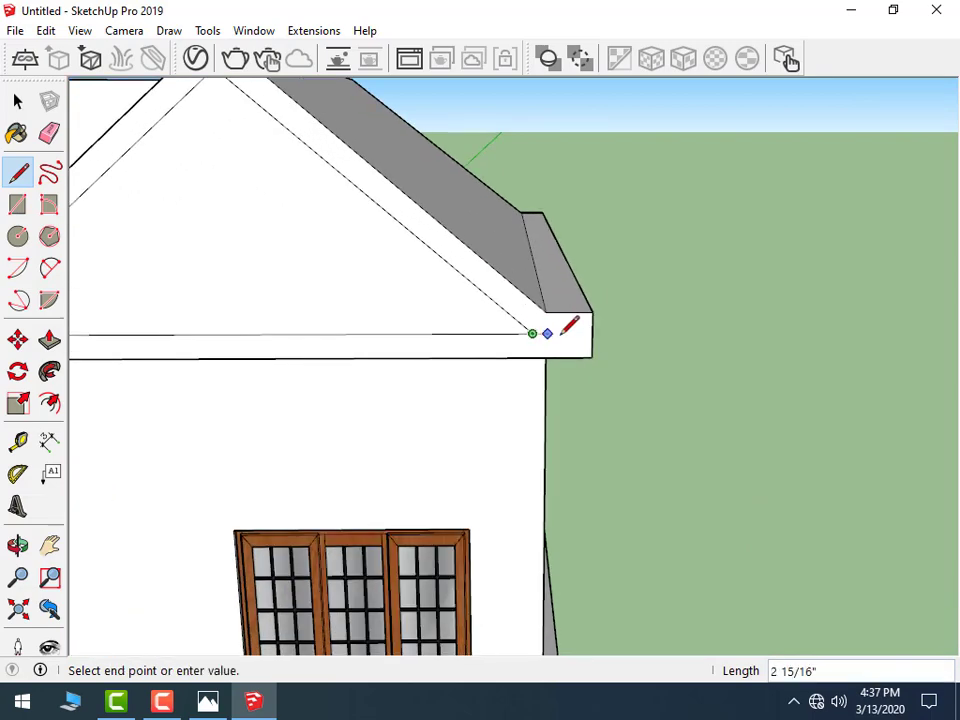
pyautogui.scroll(-3, 720, 327)
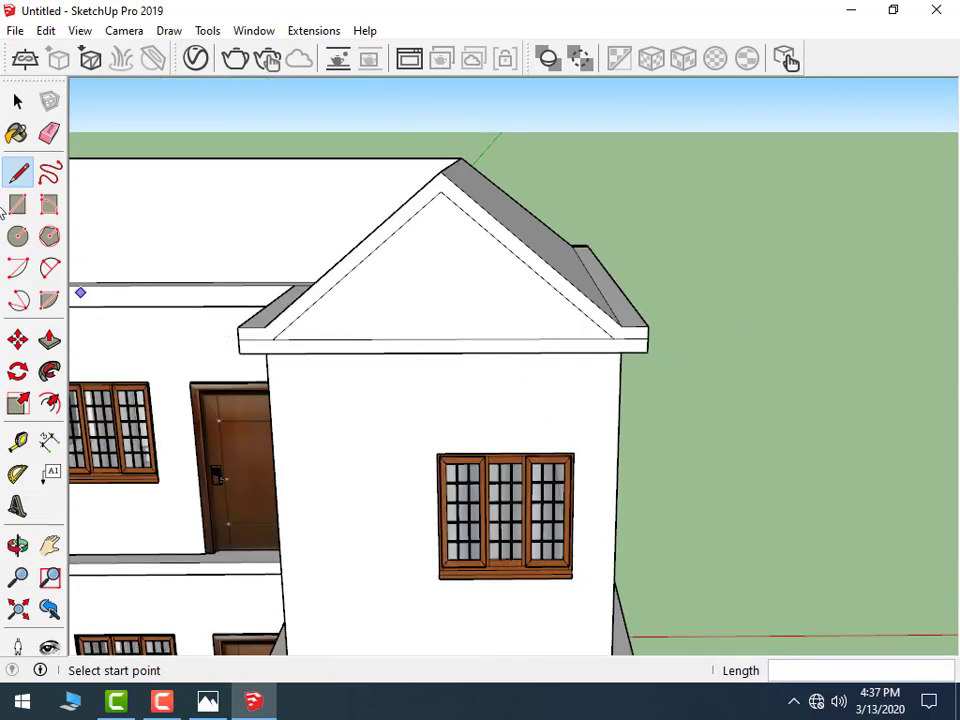
pyautogui.click(17, 101)
pyautogui.click(331, 341)
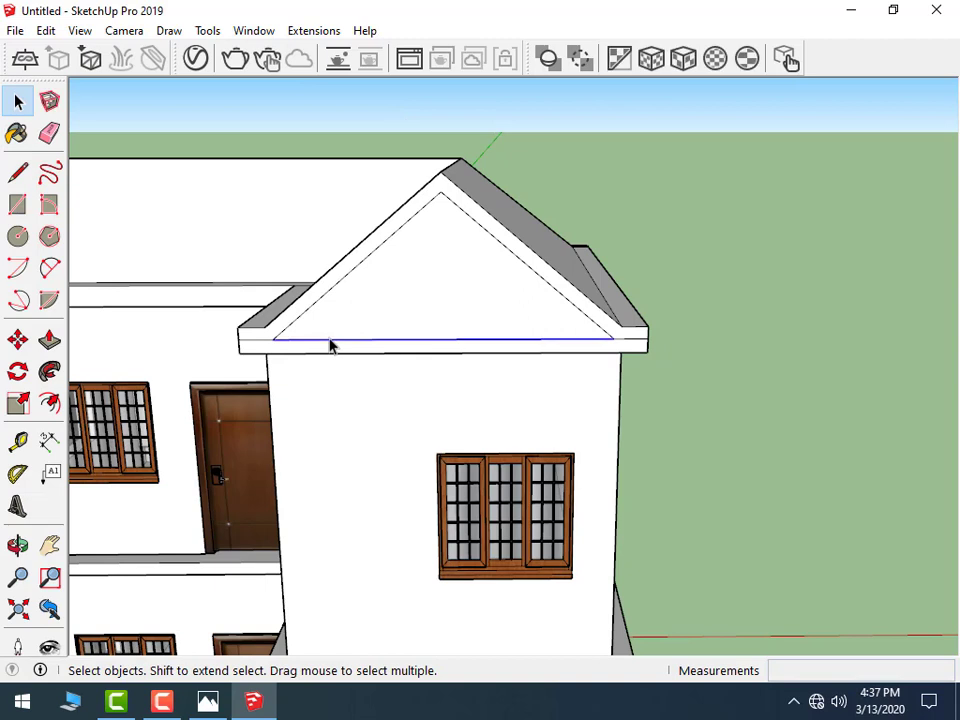
# - Push/Pull the gable trim band out 9 inches
pyautogui.click(49, 340)
pyautogui.moveTo(289, 312); pyautogui.dragTo(296, 330)
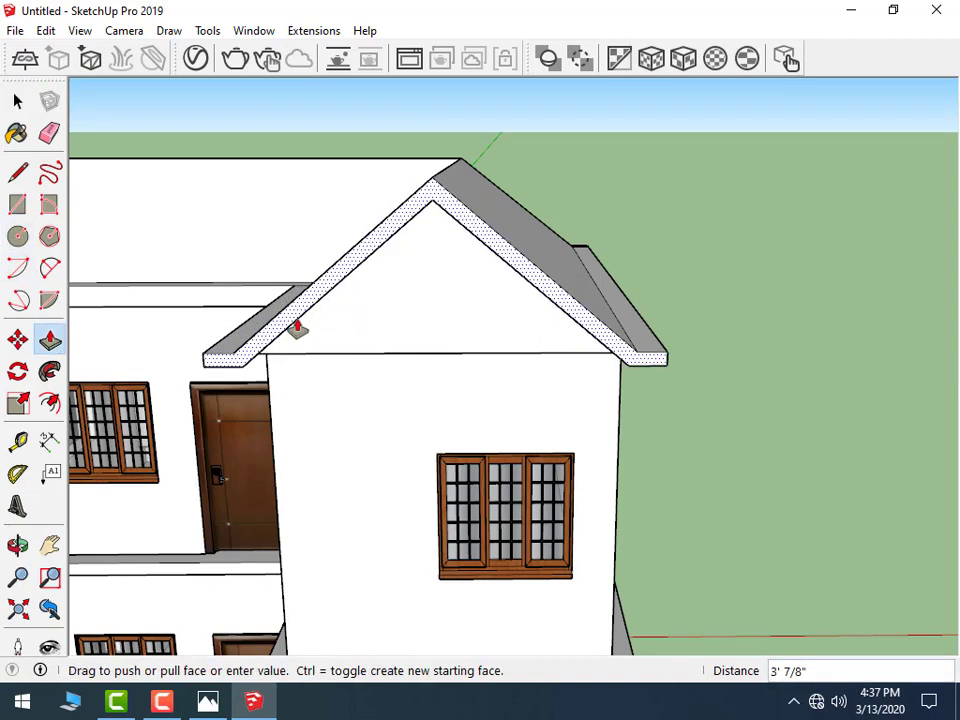
pyautogui.write('9')
pyautogui.press('Return')
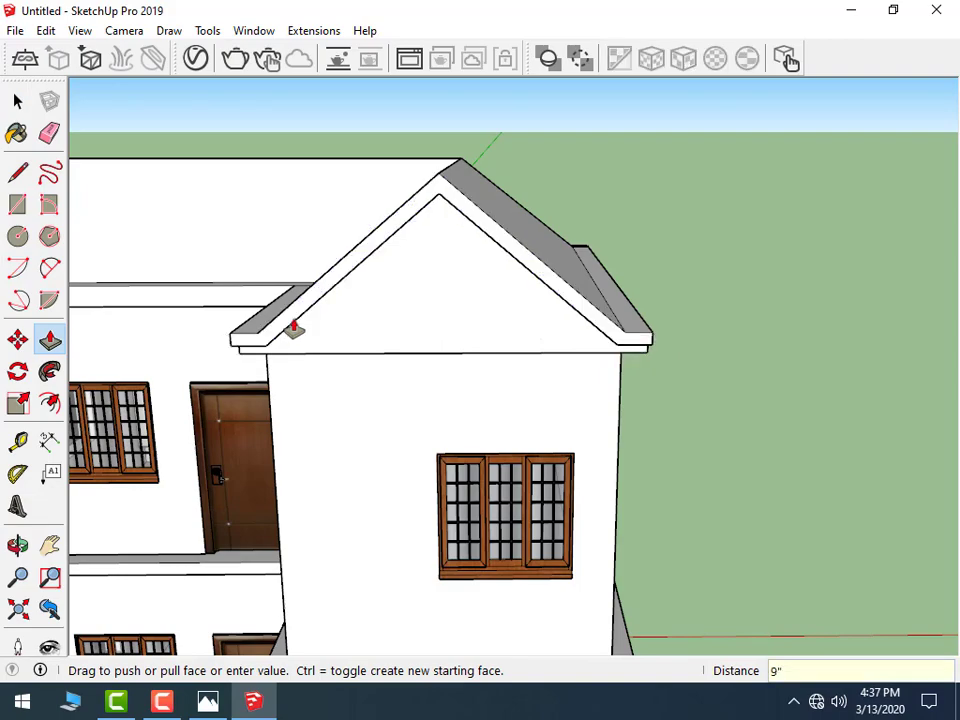
pyautogui.moveTo(293, 330)
pyautogui.mouseDown(button='middle')
pyautogui.moveTo(664, 378)
pyautogui.moveTo(838, 343)
pyautogui.moveTo(934, 351)
pyautogui.mouseUp(button='middle')
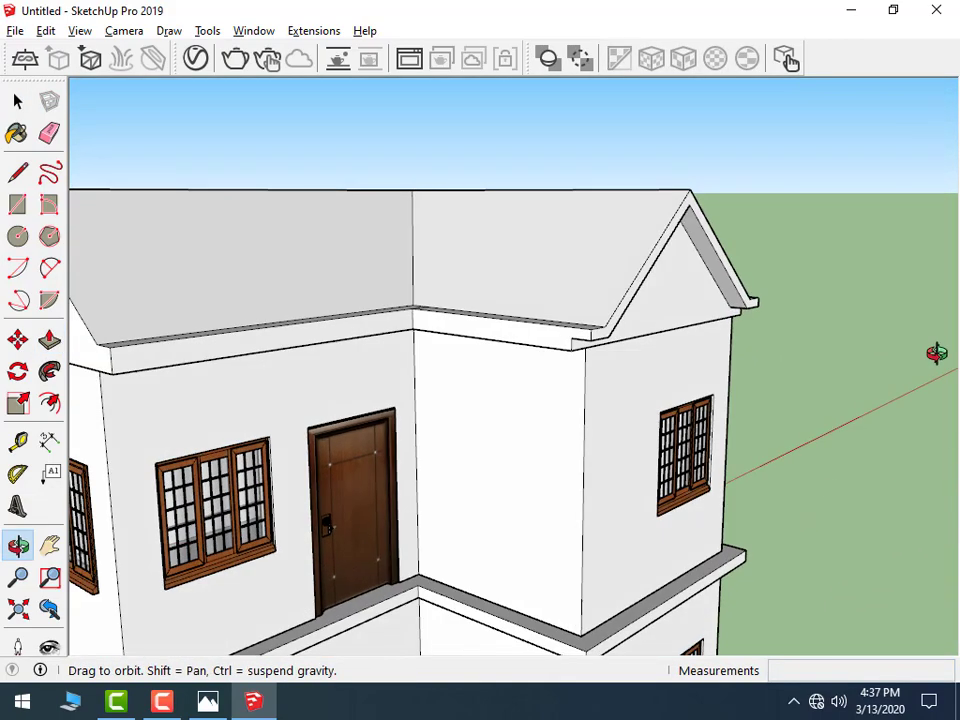
pyautogui.moveTo(362, 345); pyautogui.dragTo(518, 333, button='middle')
pyautogui.moveTo(133, 364); pyautogui.dragTo(491, 369, button='middle')
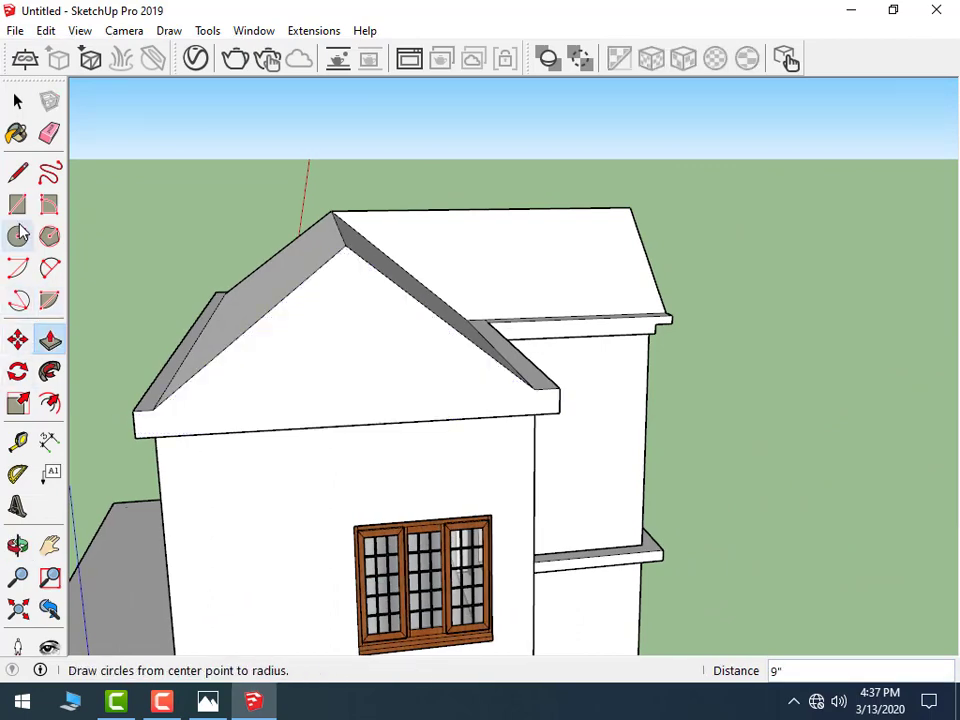
# - Offset the front gable face inward to create a trim border
pyautogui.click(50, 403)
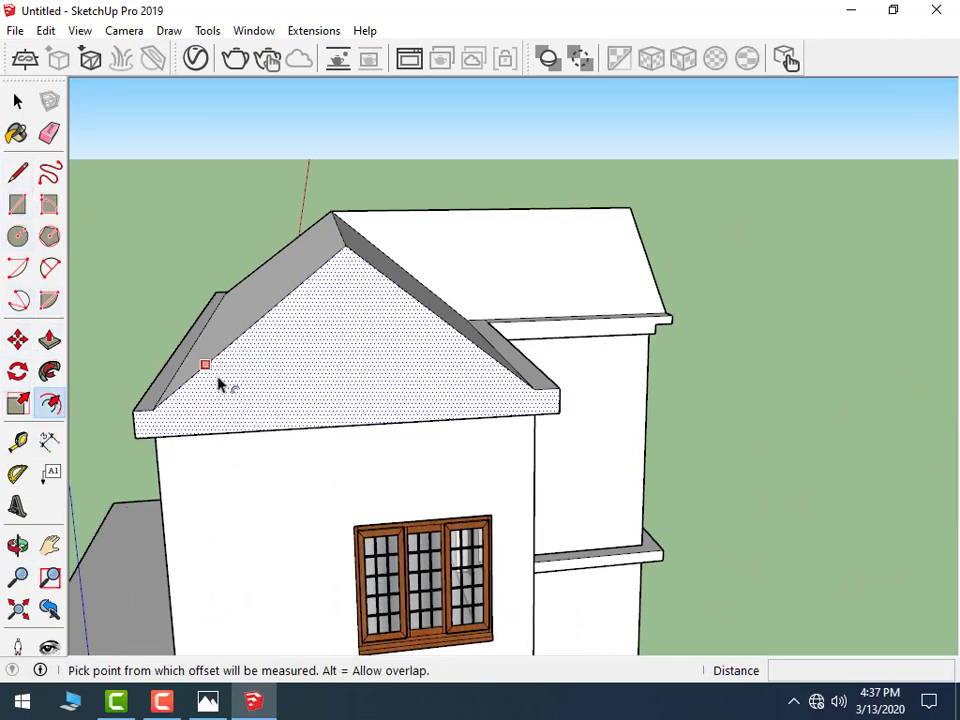
pyautogui.click(222, 350)
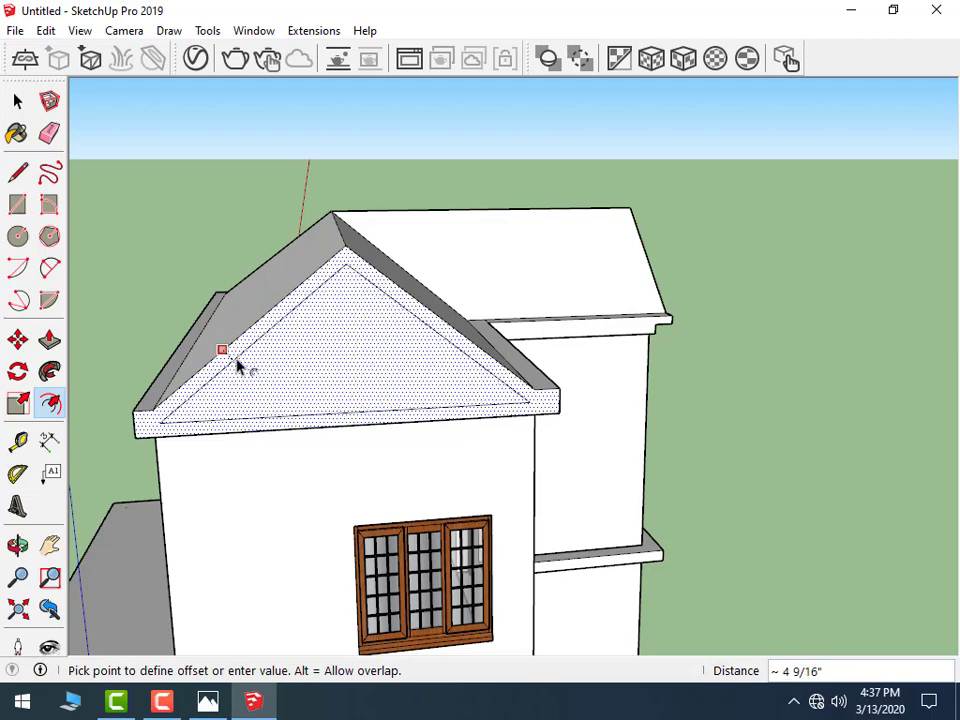
pyautogui.click(237, 366)
pyautogui.scroll(3, 139, 392)
# - Add a line at the trim corner and delete the gable's base line
pyautogui.click(17, 172)
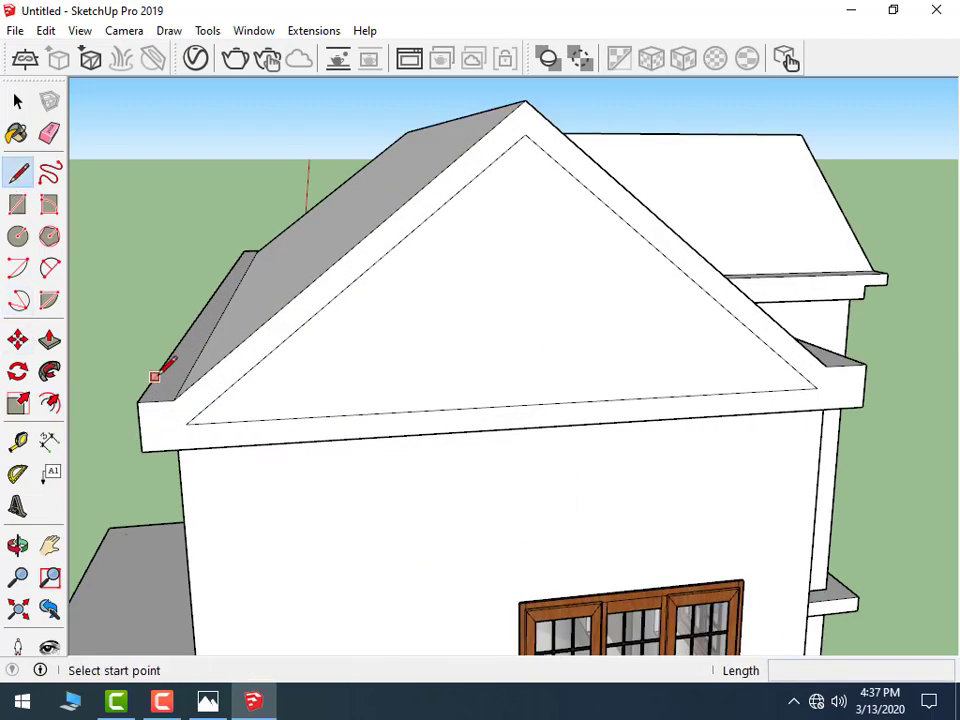
pyautogui.click(186, 424)
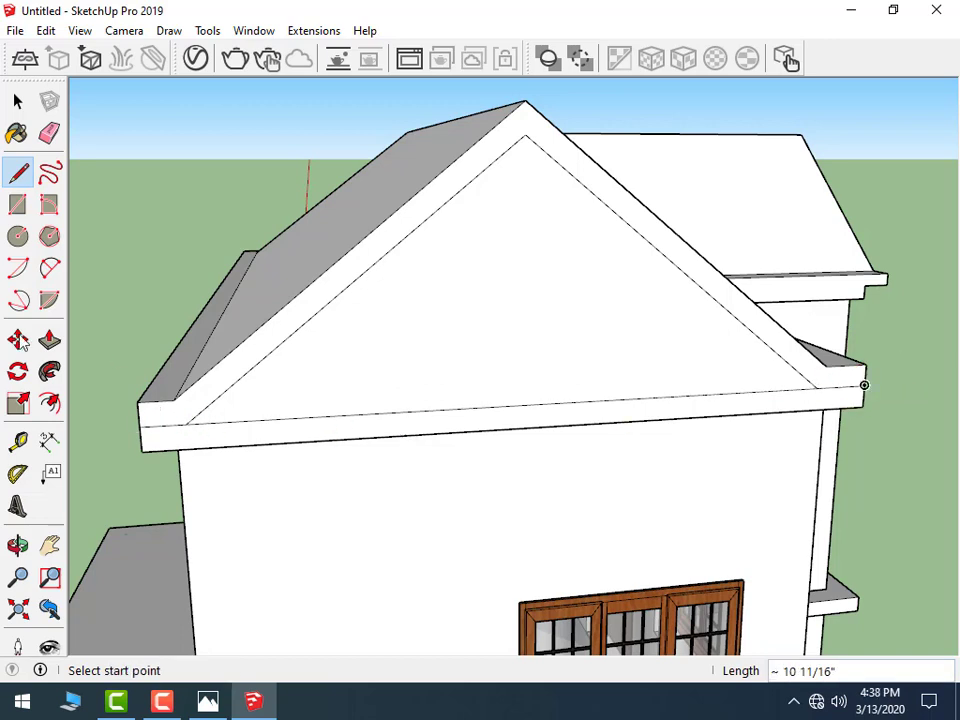
pyautogui.click(17, 101)
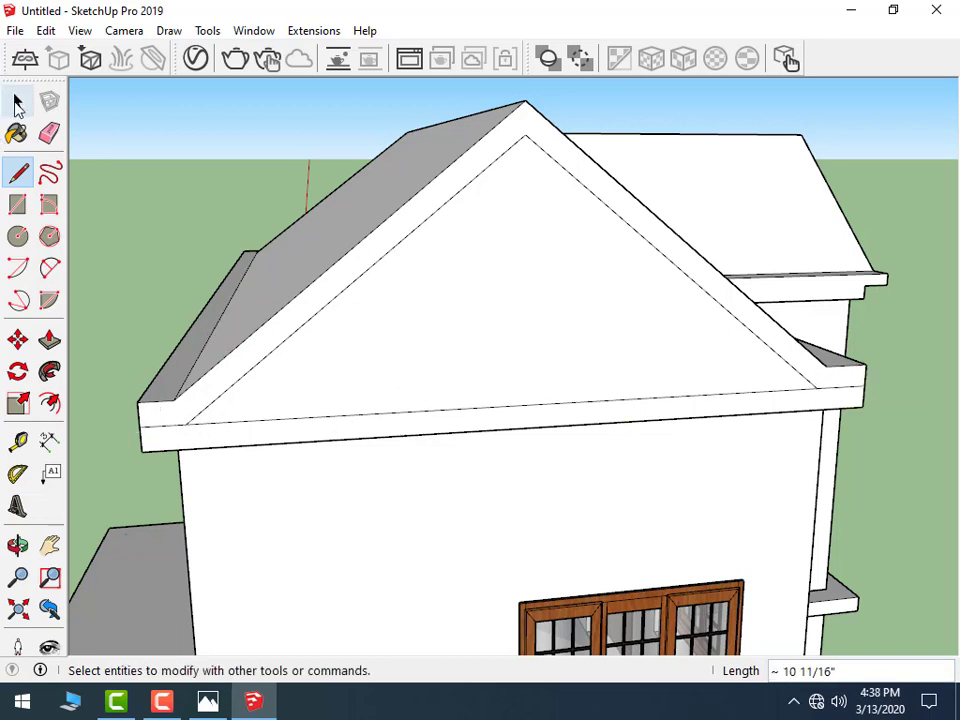
pyautogui.click(358, 416)
pyautogui.press('Delete')
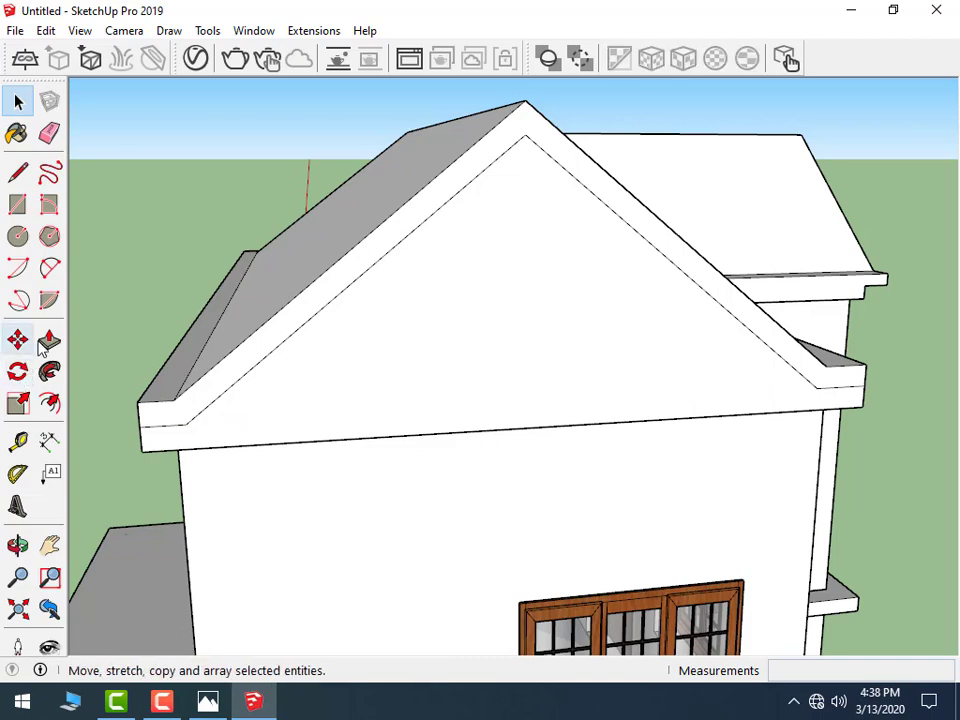
# - Push/Pull the gable trim band 9 inches out from the wall
pyautogui.click(49, 340)
pyautogui.moveTo(208, 404); pyautogui.dragTo(204, 460)
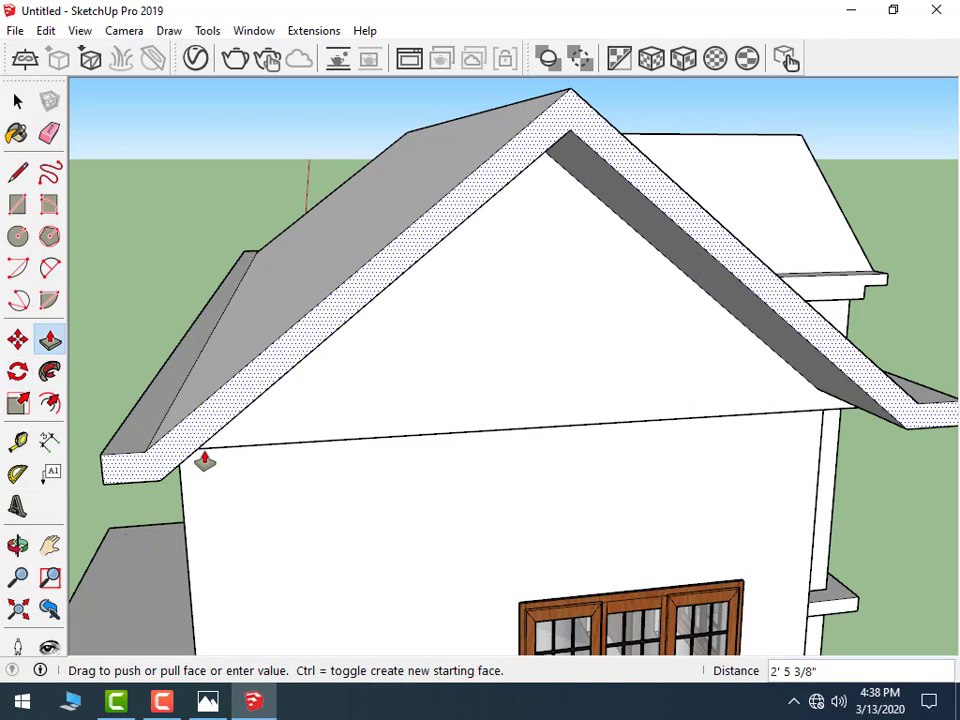
pyautogui.scroll(-2, 204, 460)
pyautogui.write('"')
pyautogui.press('Return')
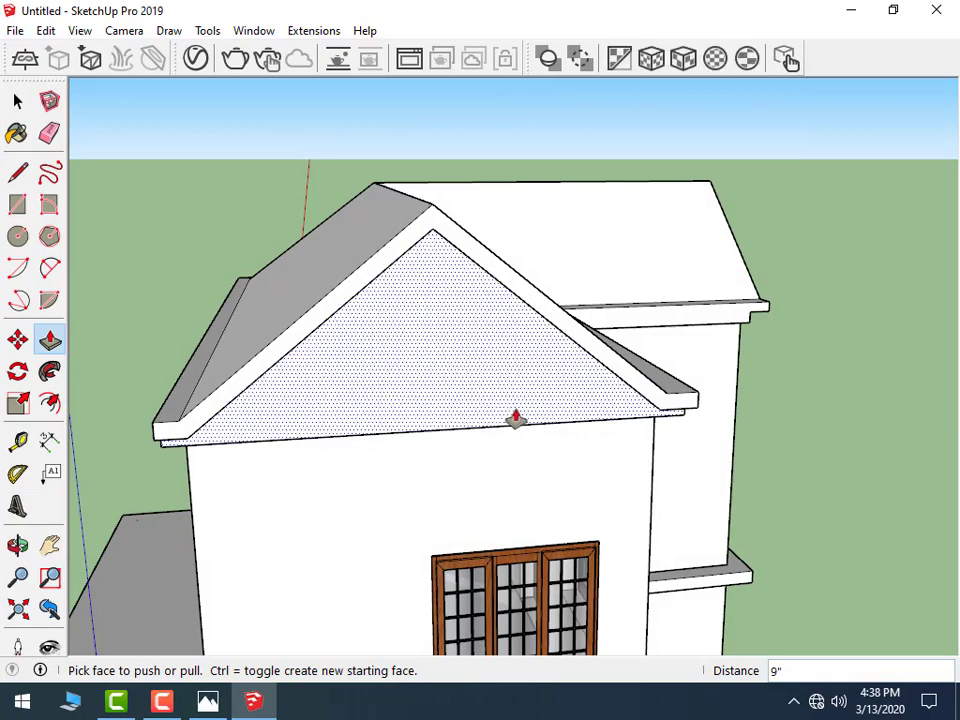
pyautogui.moveTo(515, 418)
pyautogui.mouseDown(button='middle')
pyautogui.moveTo(281, 345)
pyautogui.moveTo(276, 388)
pyautogui.moveTo(418, 393)
pyautogui.mouseUp(button='middle')
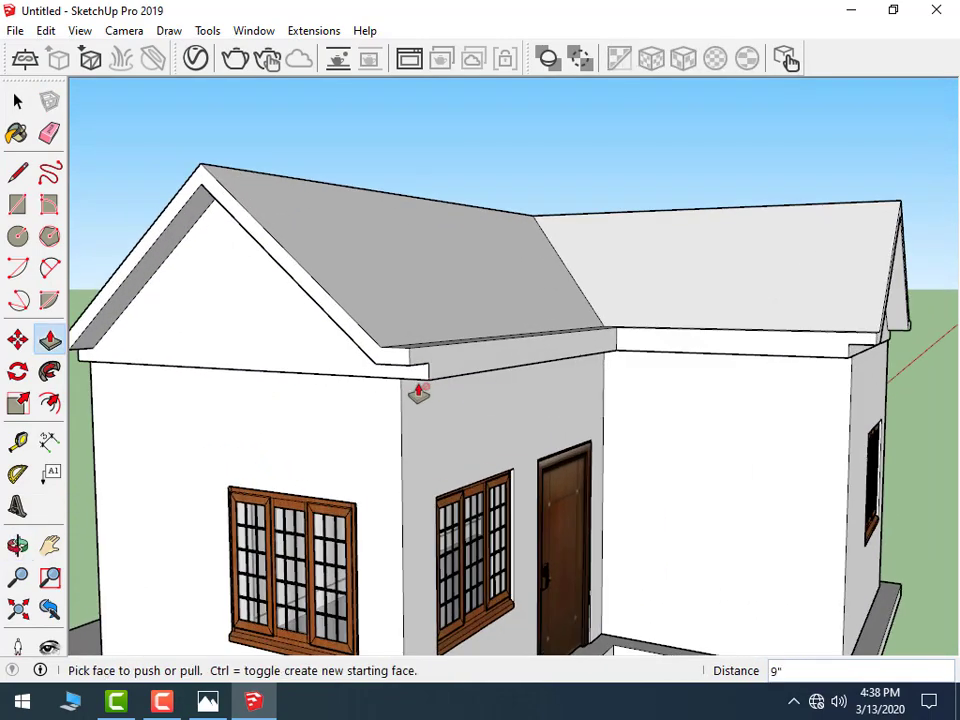
pyautogui.scroll(-2, 418, 400)
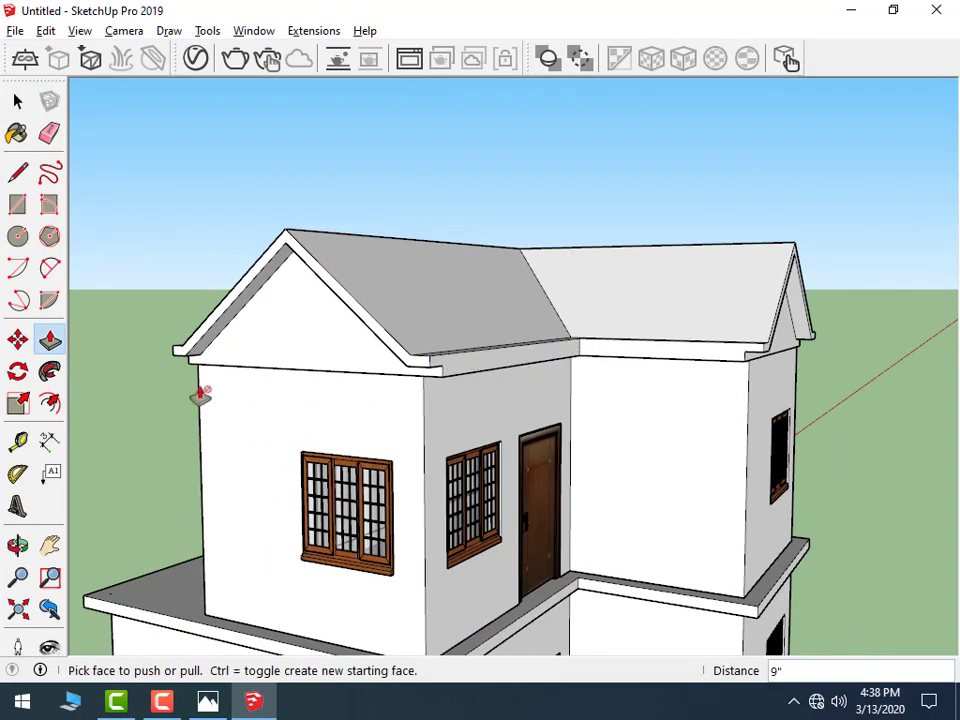
pyautogui.moveTo(199, 392)
pyautogui.mouseDown(button='middle')
pyautogui.moveTo(407, 384)
pyautogui.moveTo(413, 395)
pyautogui.mouseUp(button='middle')
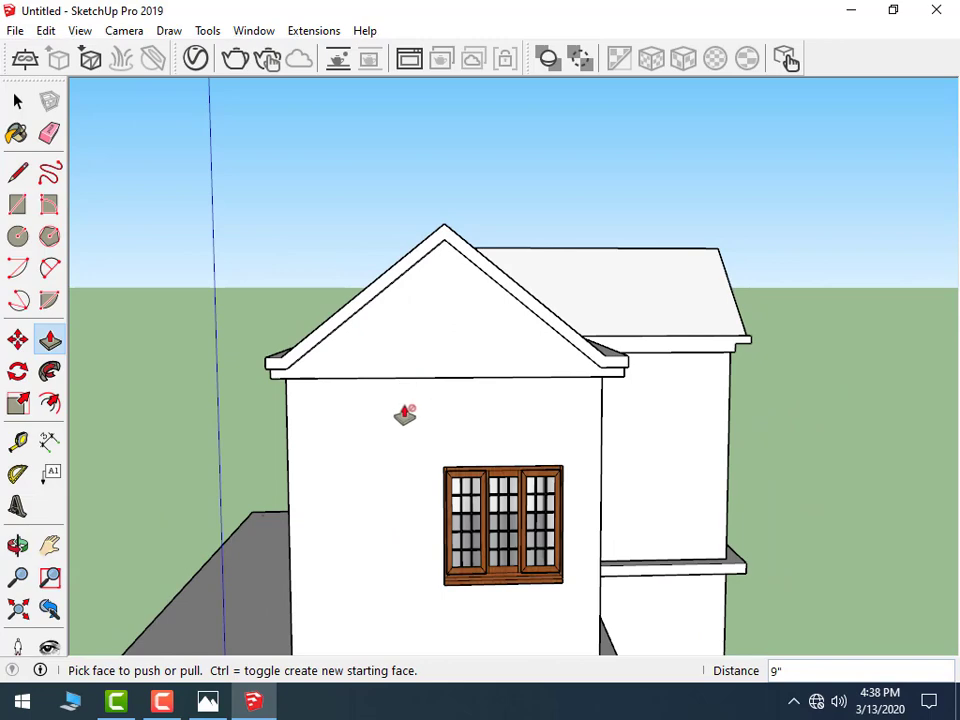
pyautogui.scroll(2, 291, 377)
pyautogui.scroll(2, 290, 378)
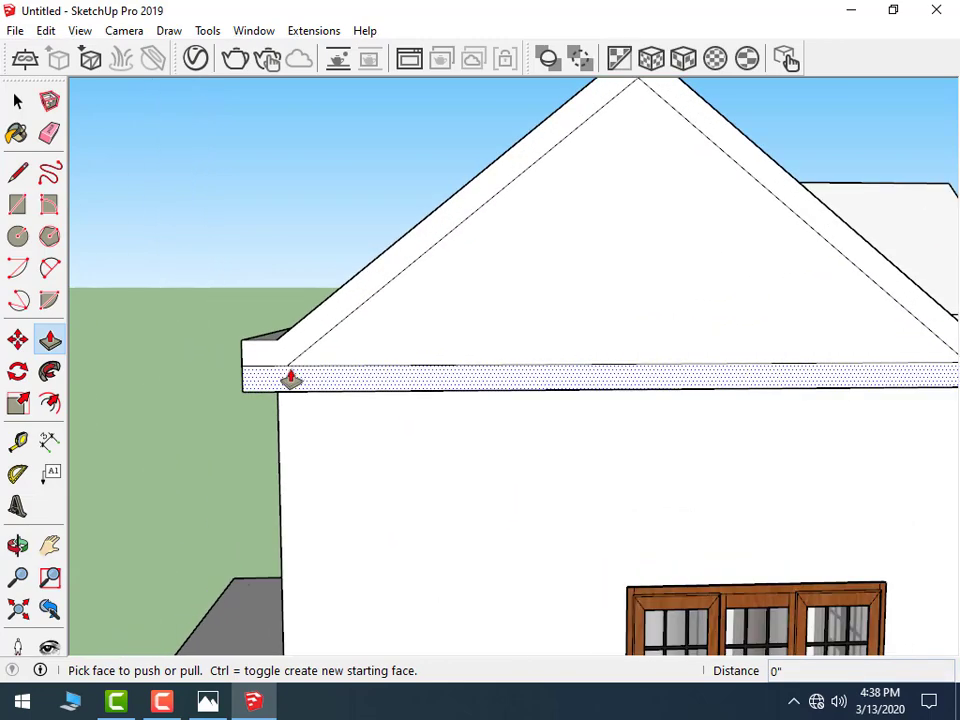
pyautogui.scroll(1, 290, 378)
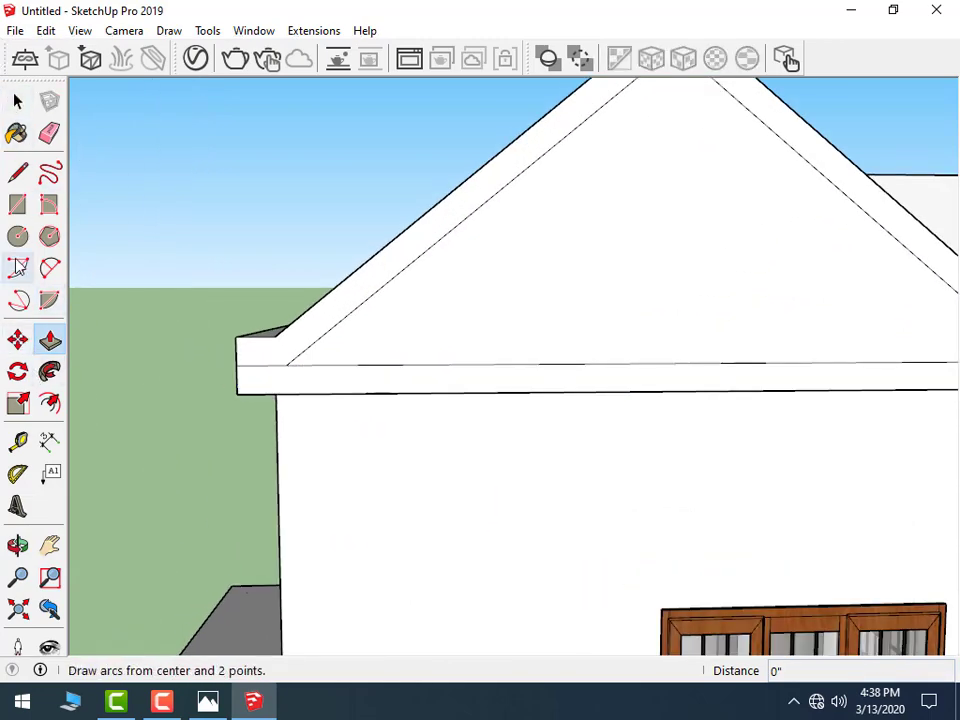
# - Draw a line from the fascia endpoint to its bottom corner to tidy the fascia
pyautogui.click(18, 173)
pyautogui.click(289, 362)
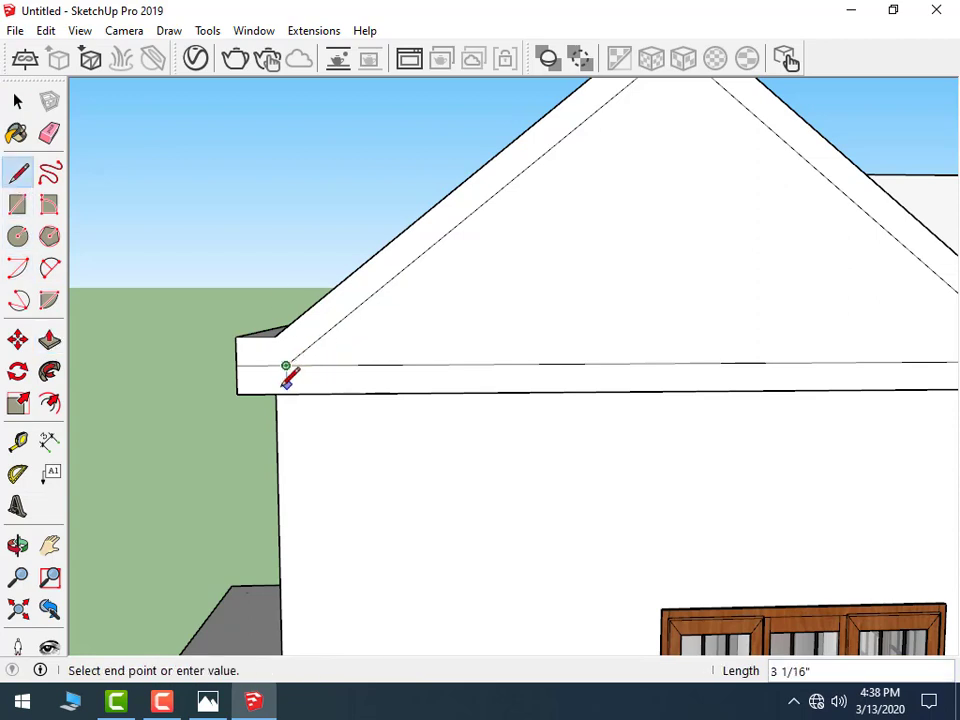
pyautogui.click(252, 392)
pyautogui.scroll(1, 265, 394)
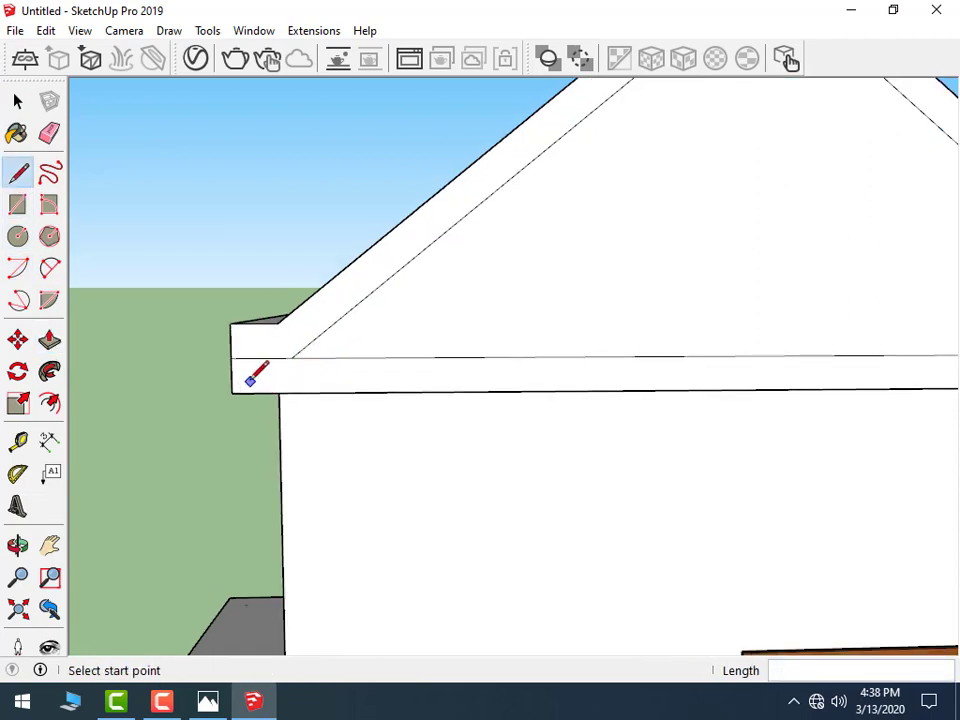
pyautogui.press('space')
pyautogui.scroll(-2, 352, 363)
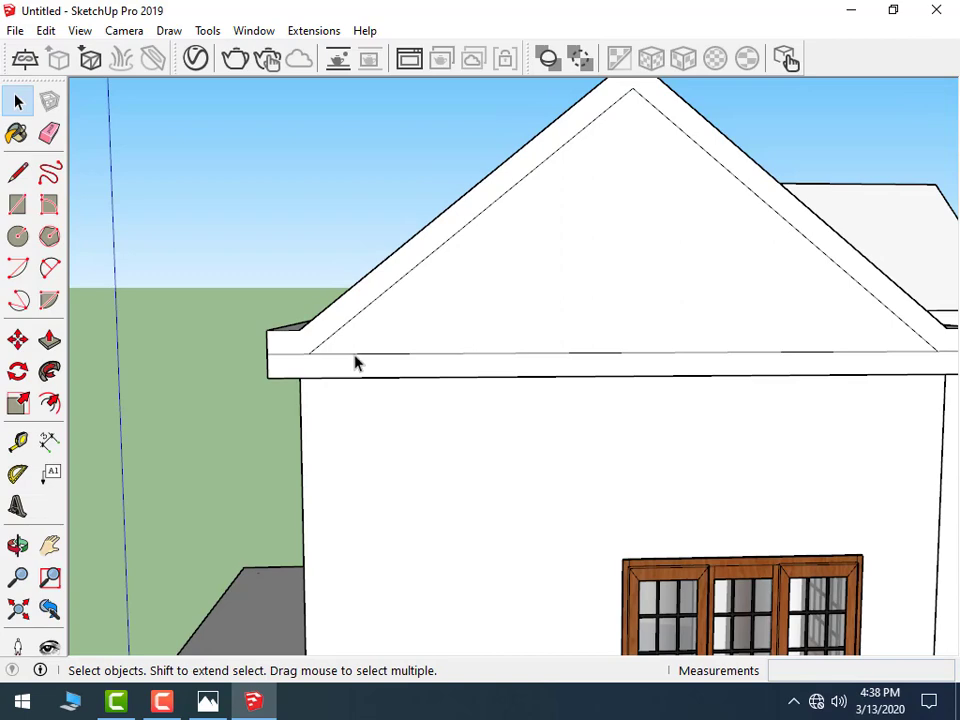
pyautogui.scroll(-1, 303, 387)
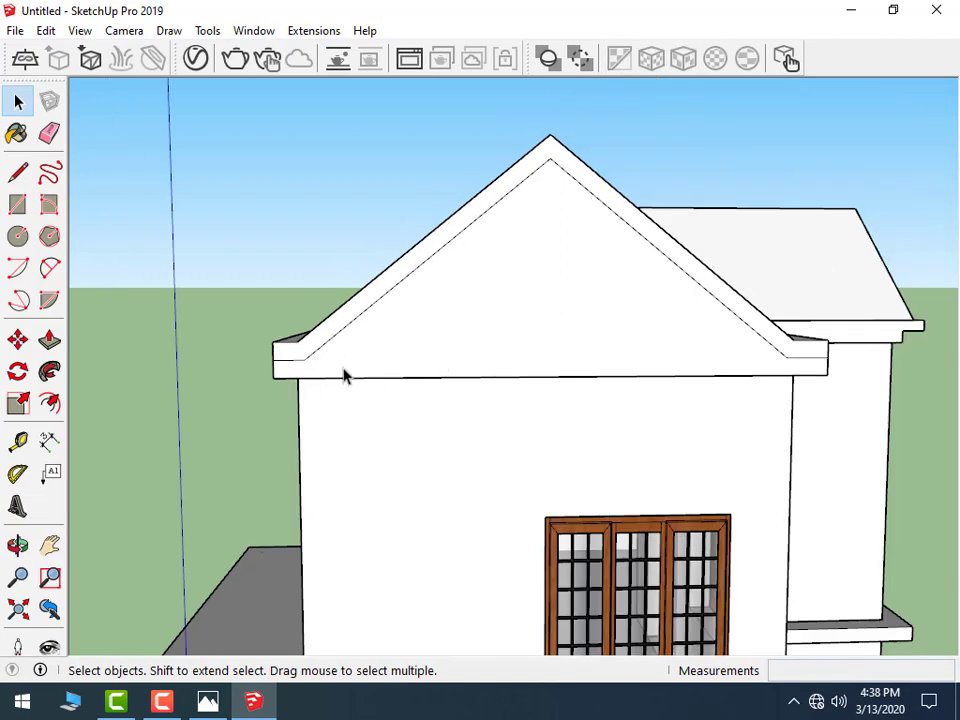
pyautogui.scroll(2, 343, 375)
pyautogui.scroll(-2, 246, 398)
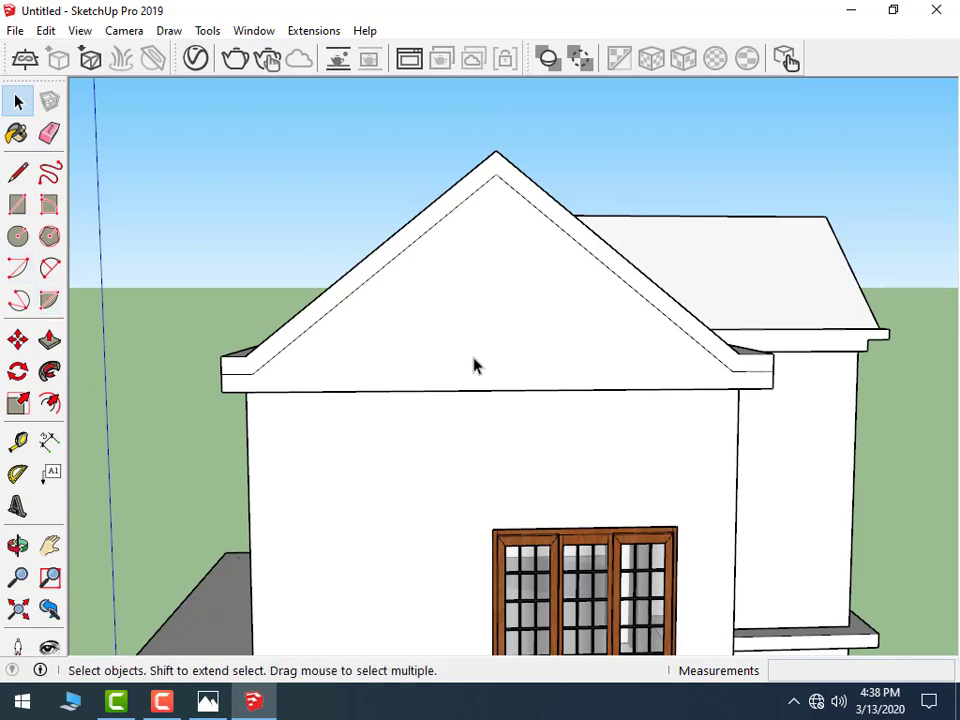
pyautogui.moveTo(475, 366); pyautogui.dragTo(200, 408, button='middle')
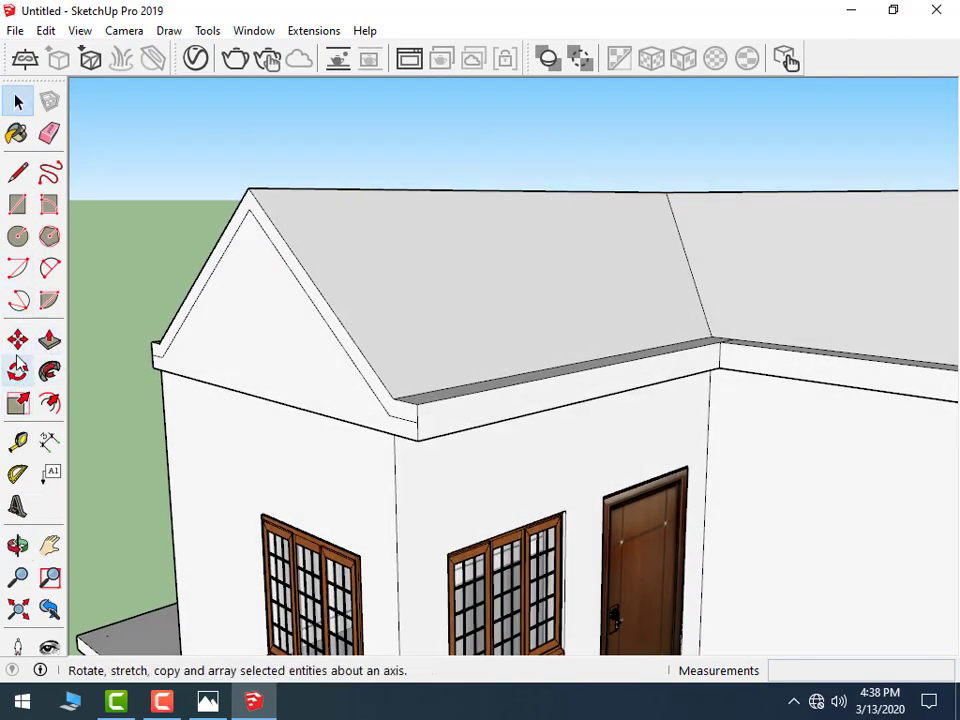
# - Push/Pull the side gable's rake trim face outward, then orbit back to the house front
pyautogui.click(49, 340)
pyautogui.scroll(3, 196, 313)
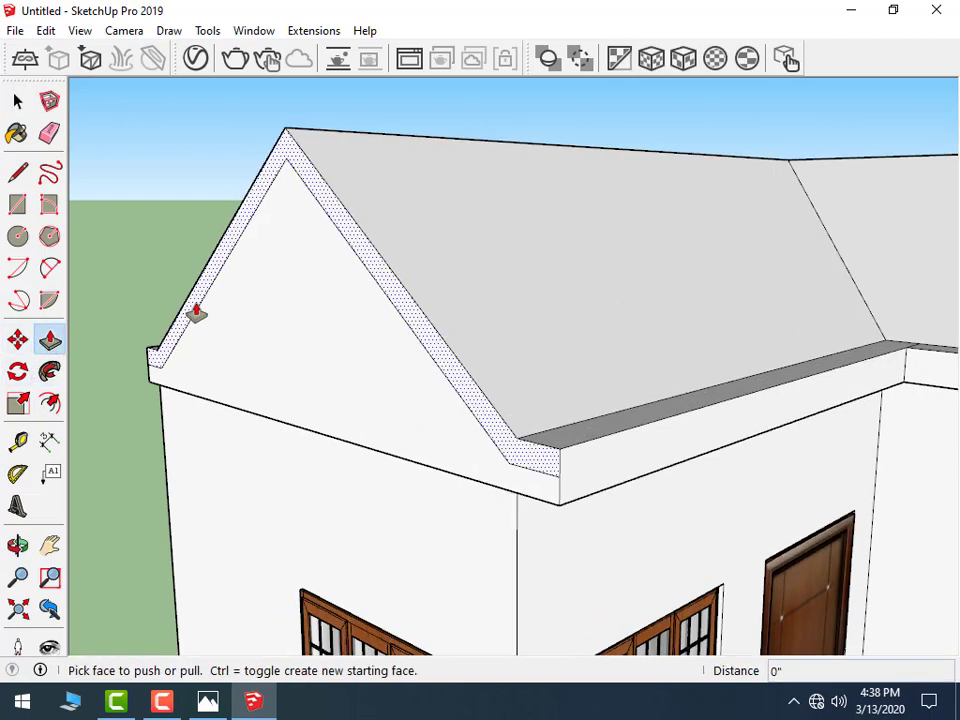
pyautogui.moveTo(196, 313); pyautogui.dragTo(132, 330)
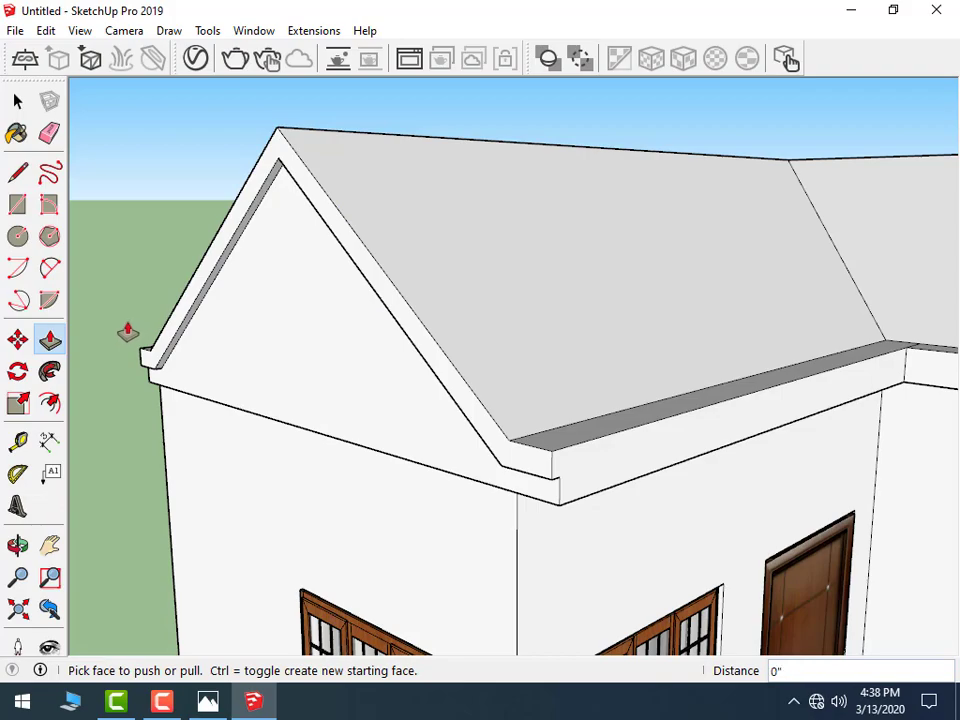
pyautogui.scroll(-2, 127, 333)
pyautogui.moveTo(154, 339)
pyautogui.mouseDown(button='middle')
pyautogui.moveTo(542, 336)
pyautogui.moveTo(369, 374)
pyautogui.mouseUp(button='middle')
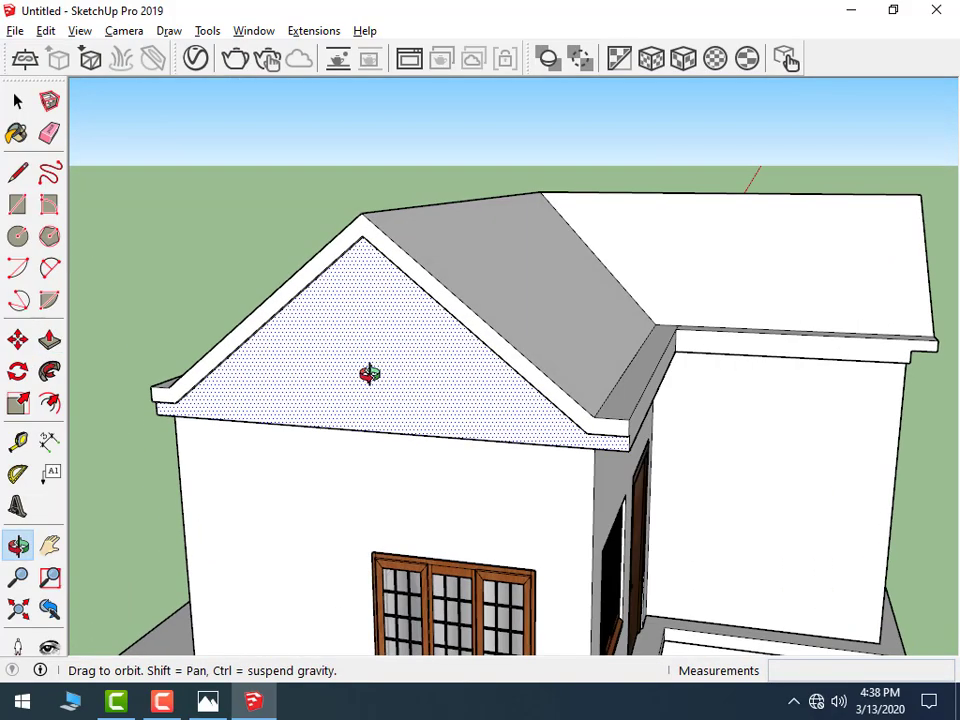
pyautogui.scroll(-2, 392, 371)
pyautogui.moveTo(681, 371); pyautogui.dragTo(443, 336, button='middle')
pyautogui.scroll(-1, 459, 360)
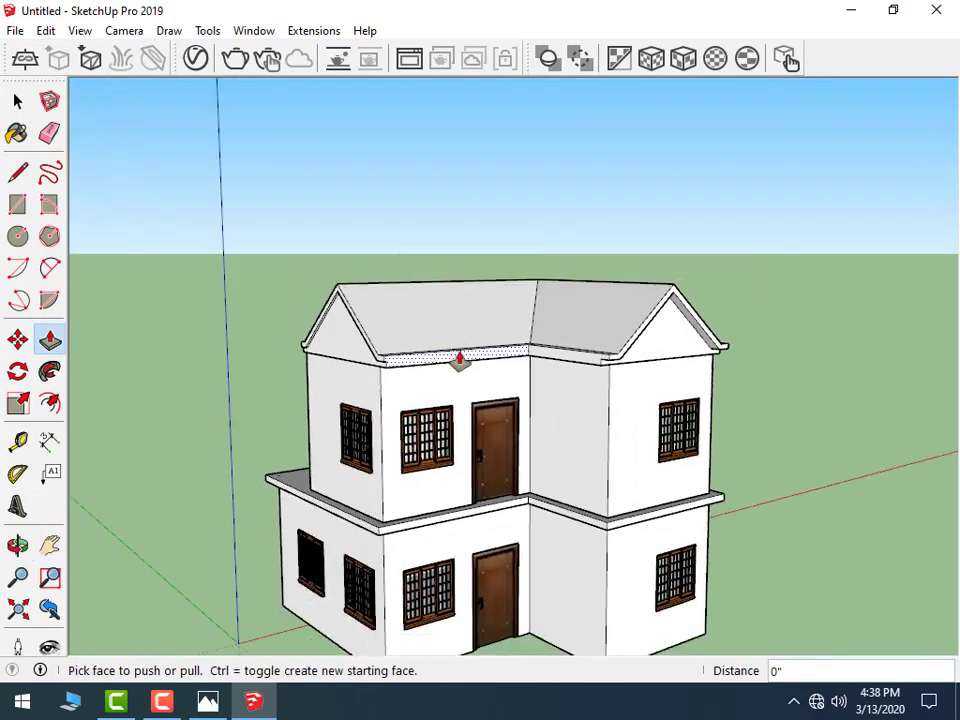
pyautogui.moveTo(467, 583); pyautogui.dragTo(420, 634, button='middle')
pyautogui.scroll(3, 429, 625)
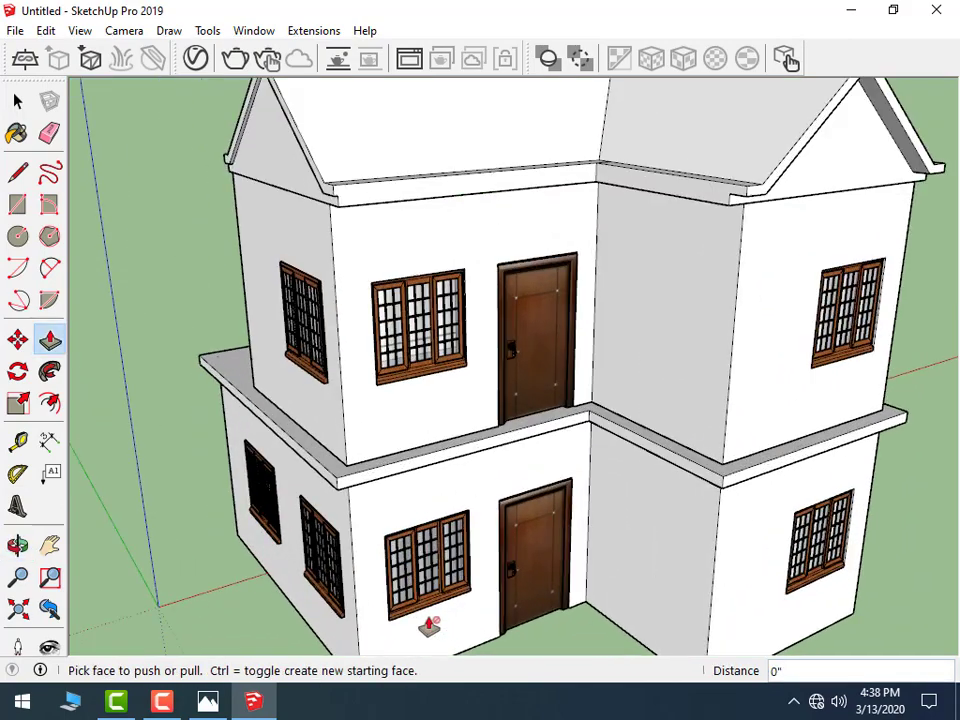
# - Draw a rectangle on the floor ledge from its corner to the far endpoint
pyautogui.click(17, 204)
pyautogui.scroll(2, 342, 588)
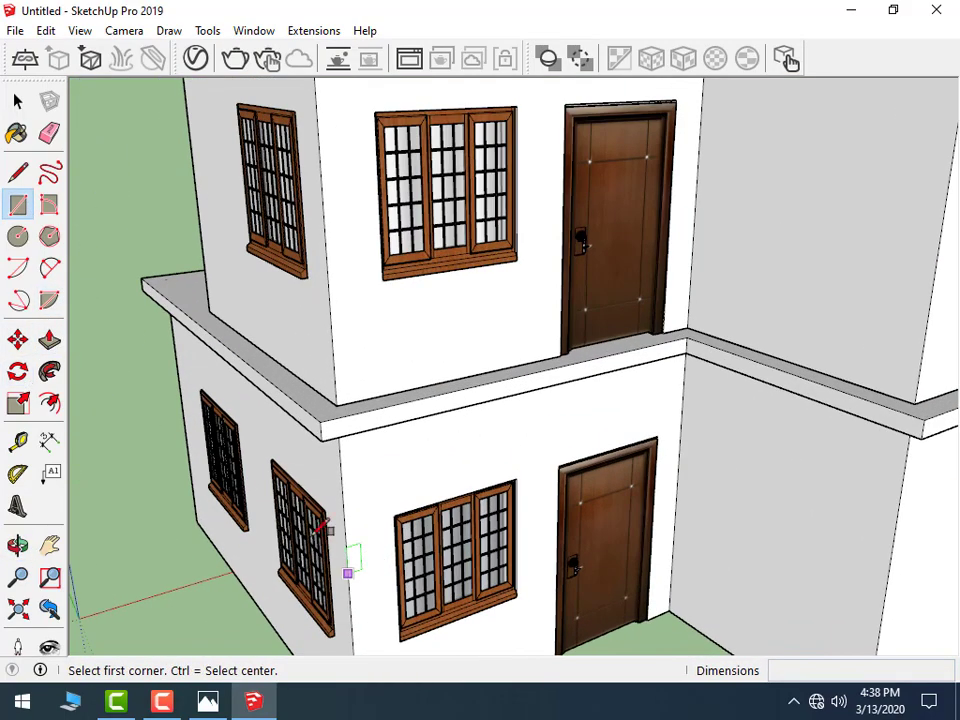
pyautogui.click(322, 420)
pyautogui.click(687, 341)
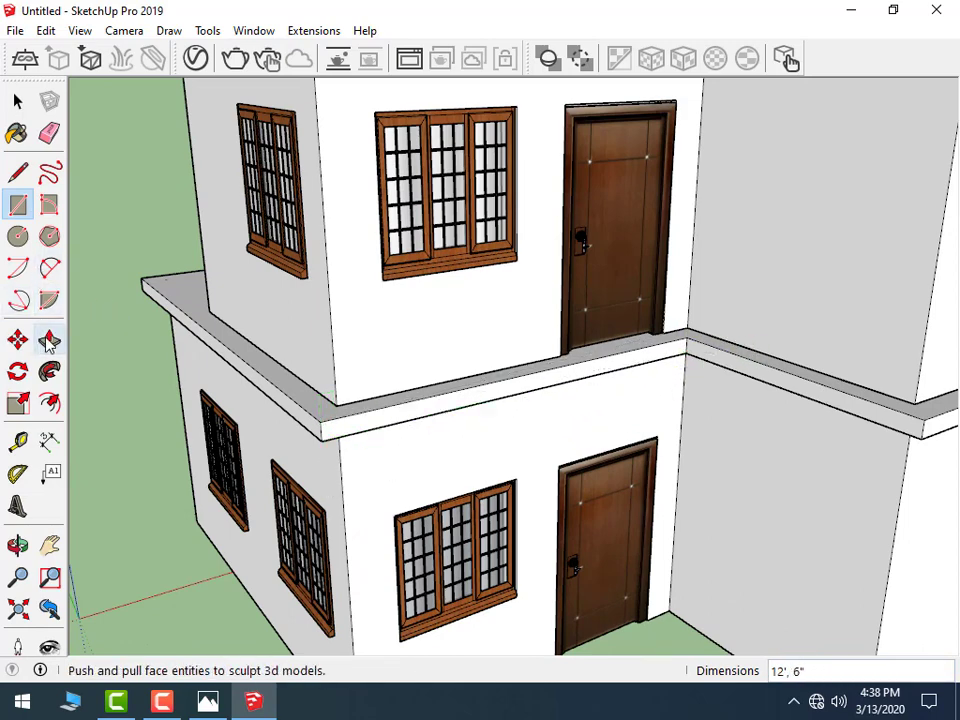
pyautogui.click(49, 340)
pyautogui.scroll(-3, 386, 414)
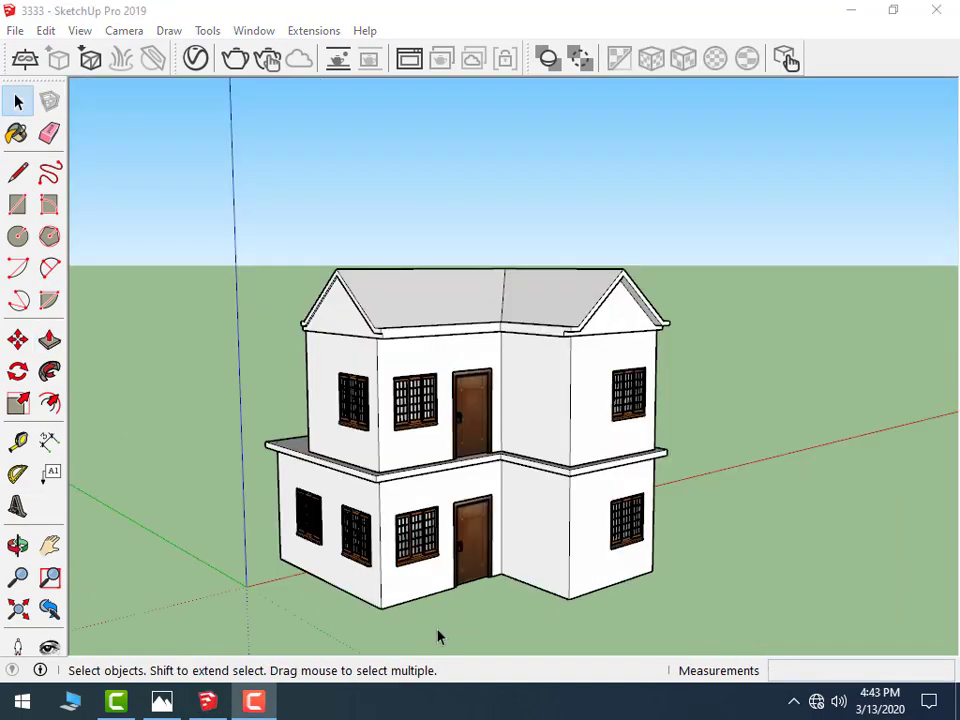
pyautogui.scroll(3, 435, 634)
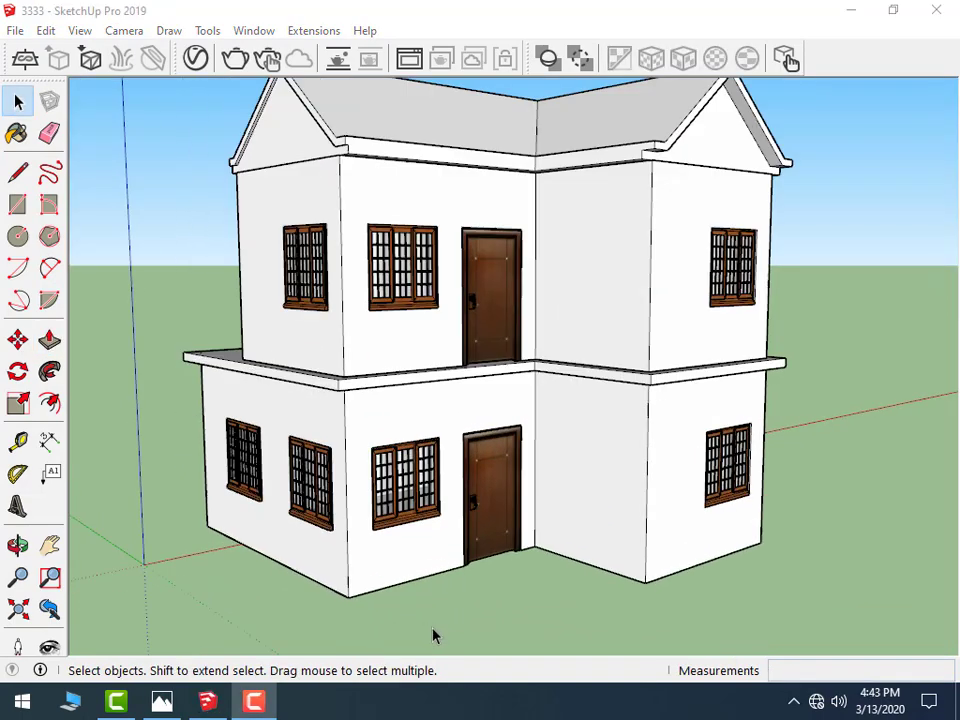
pyautogui.moveTo(503, 531); pyautogui.dragTo(390, 574, button='middle')
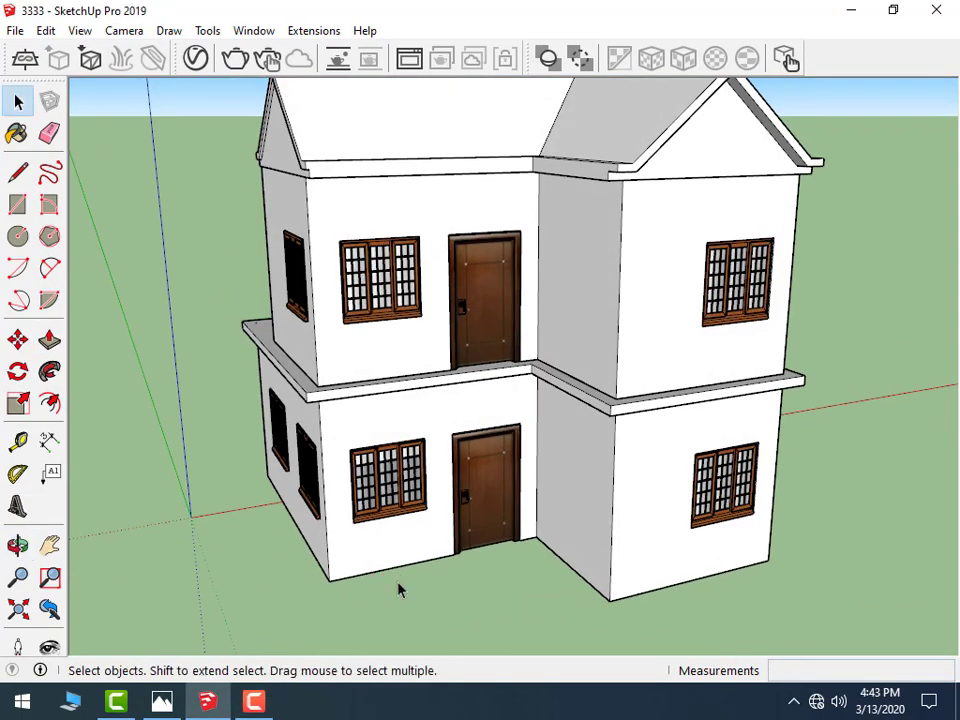
pyautogui.scroll(2, 456, 383)
# - Select the whole ledge band between the floors and make it a component
pyautogui.click(476, 385)
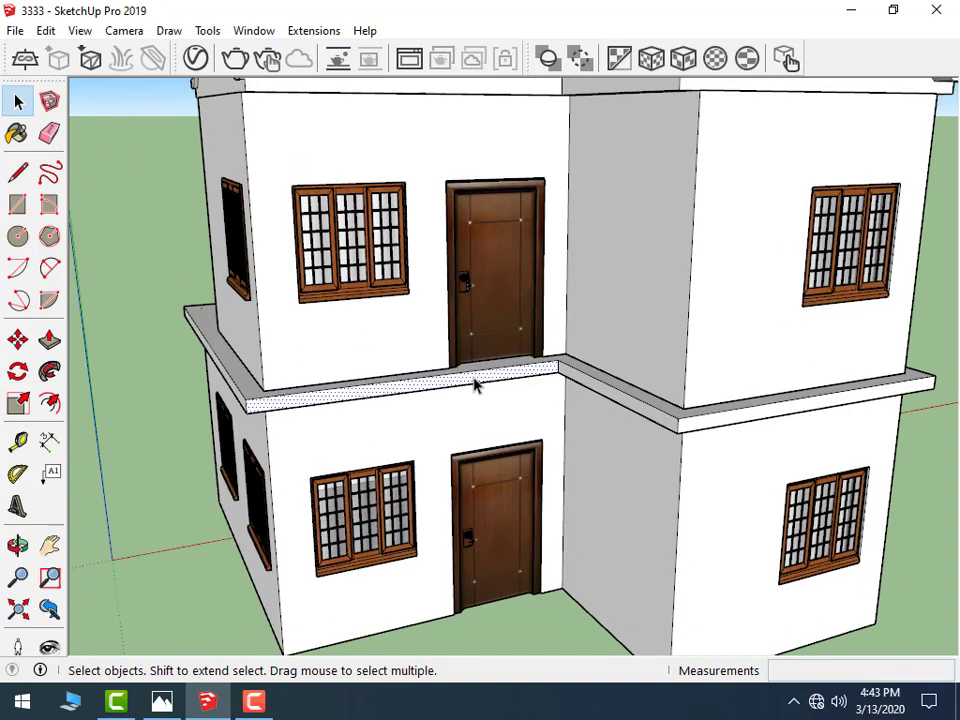
pyautogui.scroll(2, 476, 385)
pyautogui.scroll(-3, 147, 293)
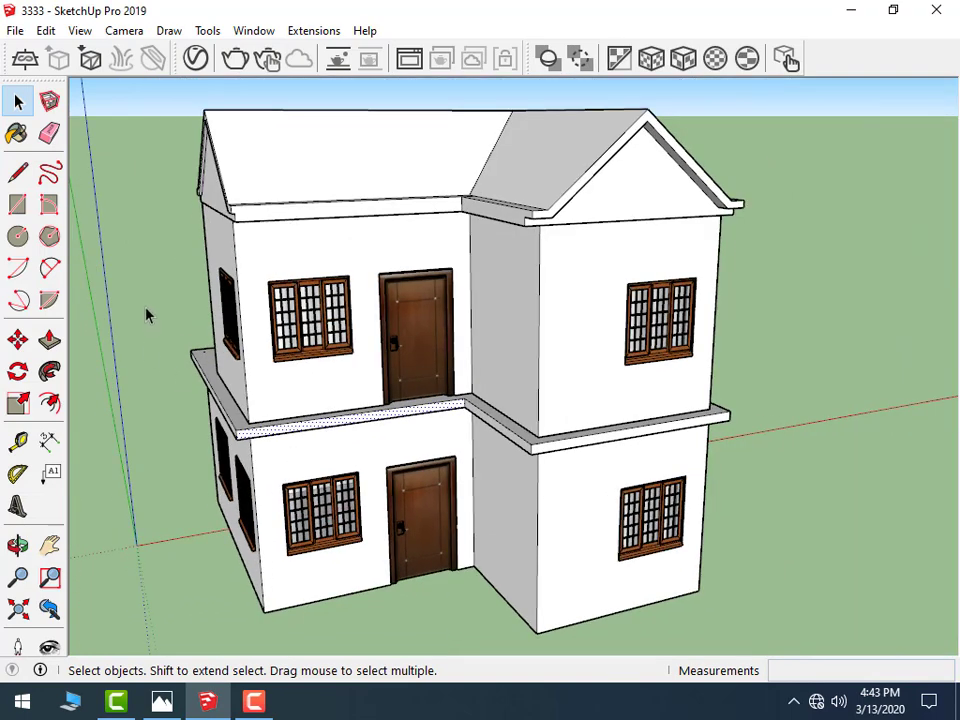
pyautogui.moveTo(147, 316); pyautogui.dragTo(793, 491)
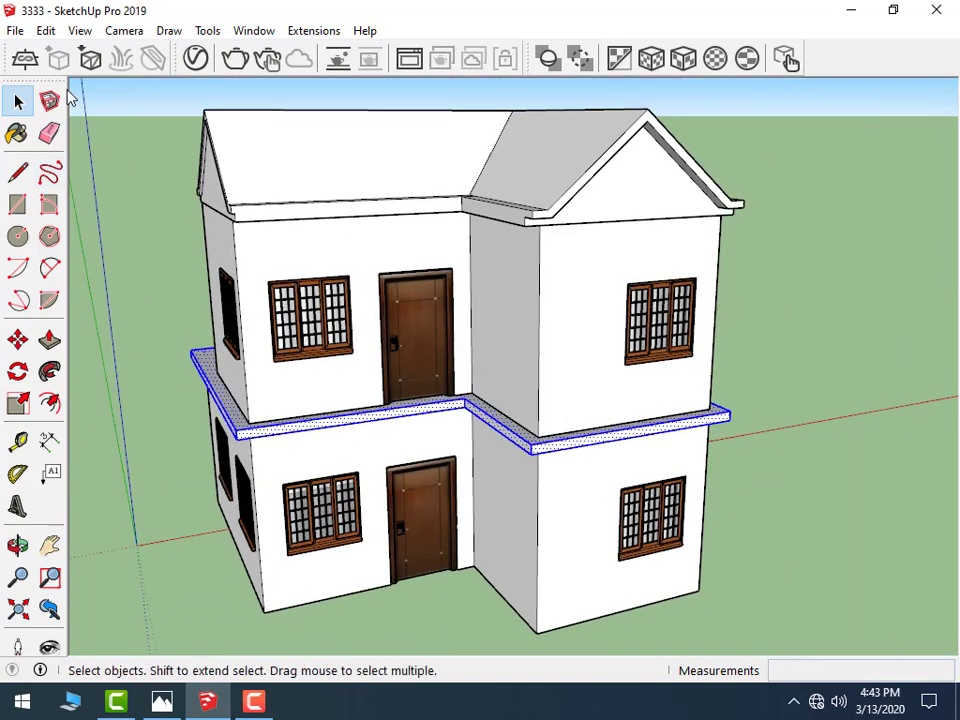
pyautogui.press('g')
pyautogui.click(498, 567)
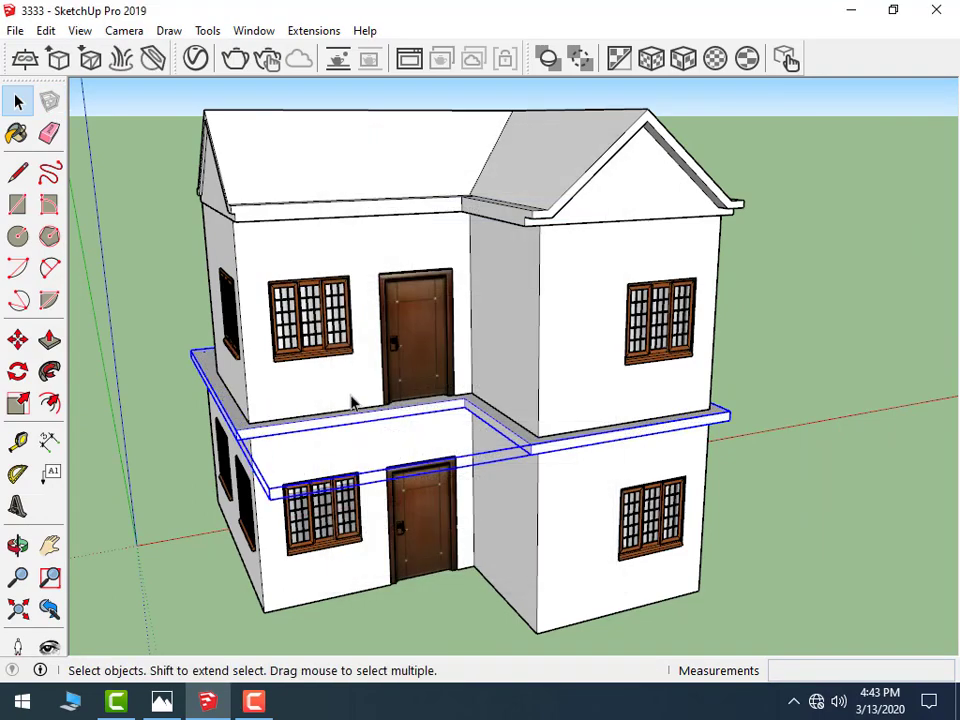
pyautogui.scroll(2, 330, 415)
pyautogui.click(80, 190)
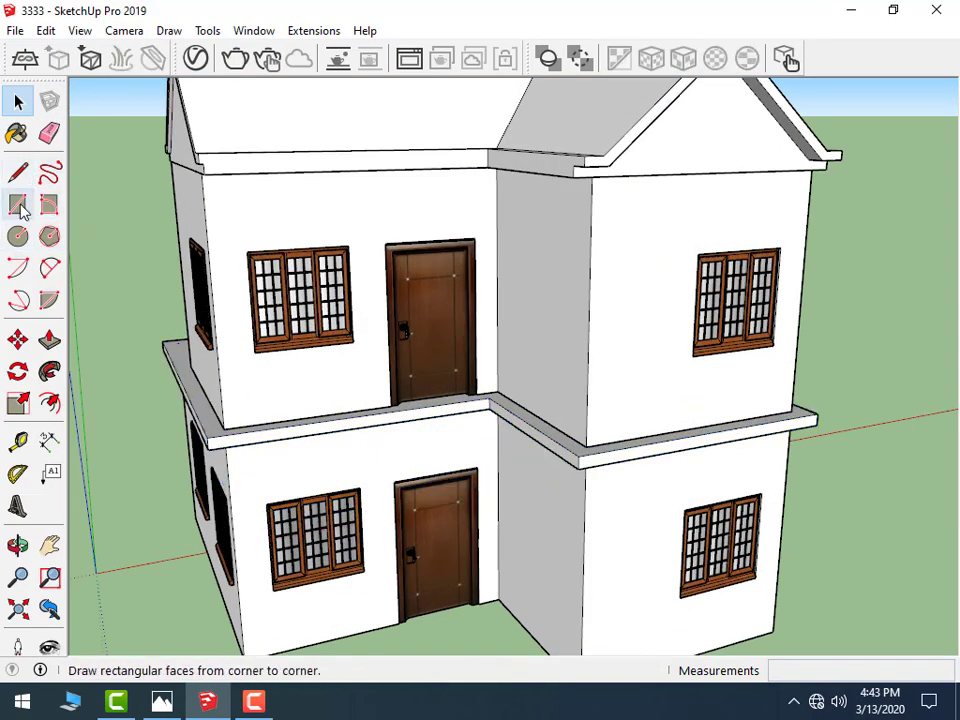
# - Draw the balcony rectangle on the ledge below the door and pull it out 8'
pyautogui.click(17, 204)
pyautogui.scroll(2, 454, 392)
pyautogui.scroll(2, 410, 380)
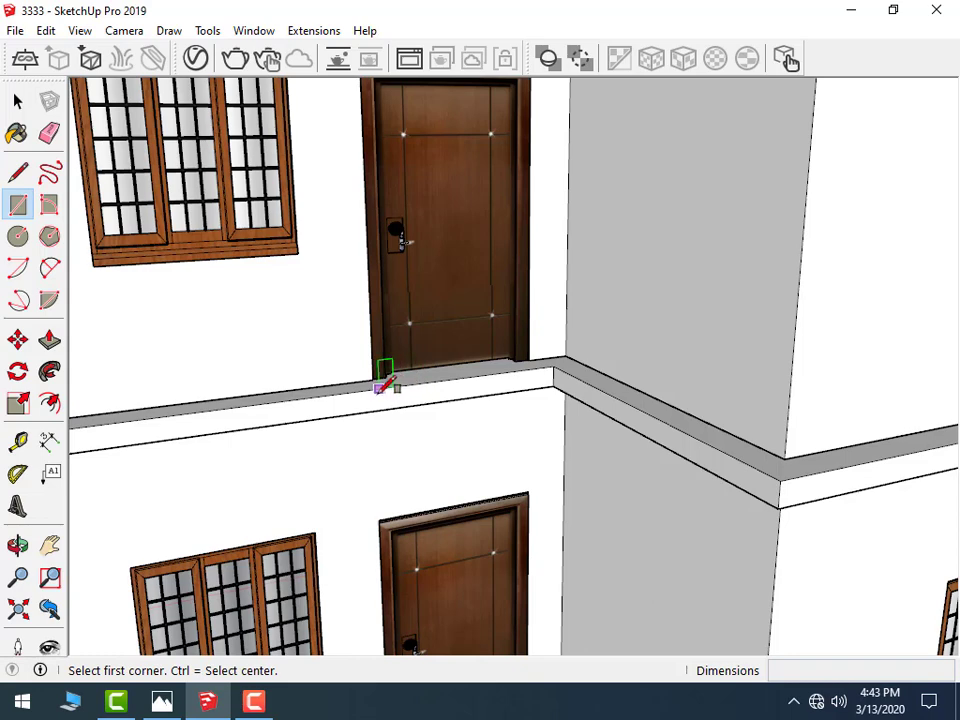
pyautogui.click(377, 388)
pyautogui.click(555, 382)
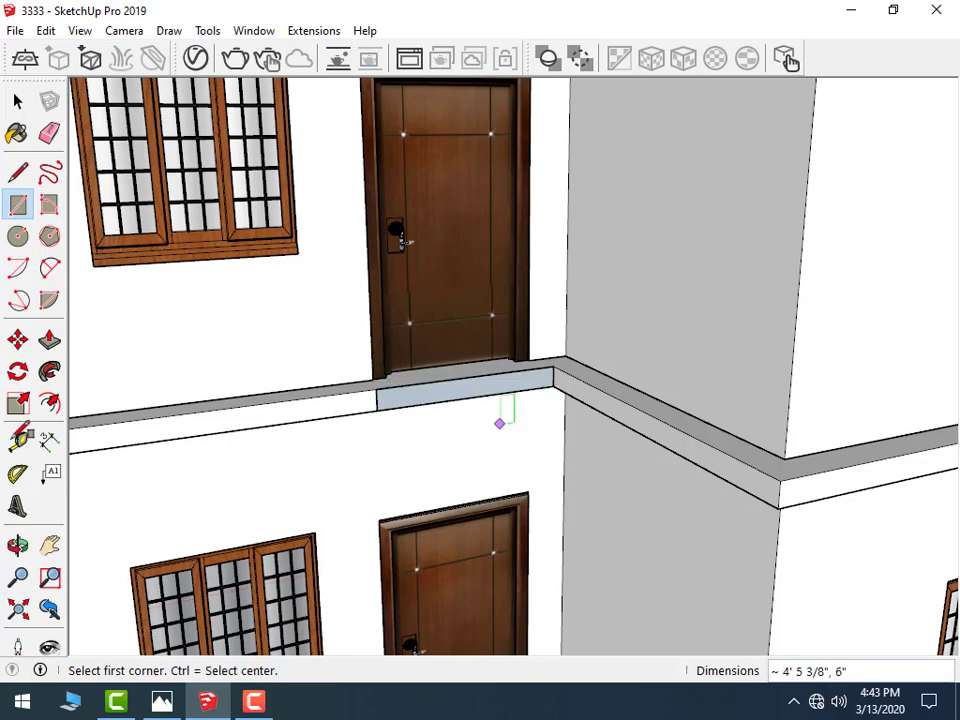
pyautogui.click(49, 340)
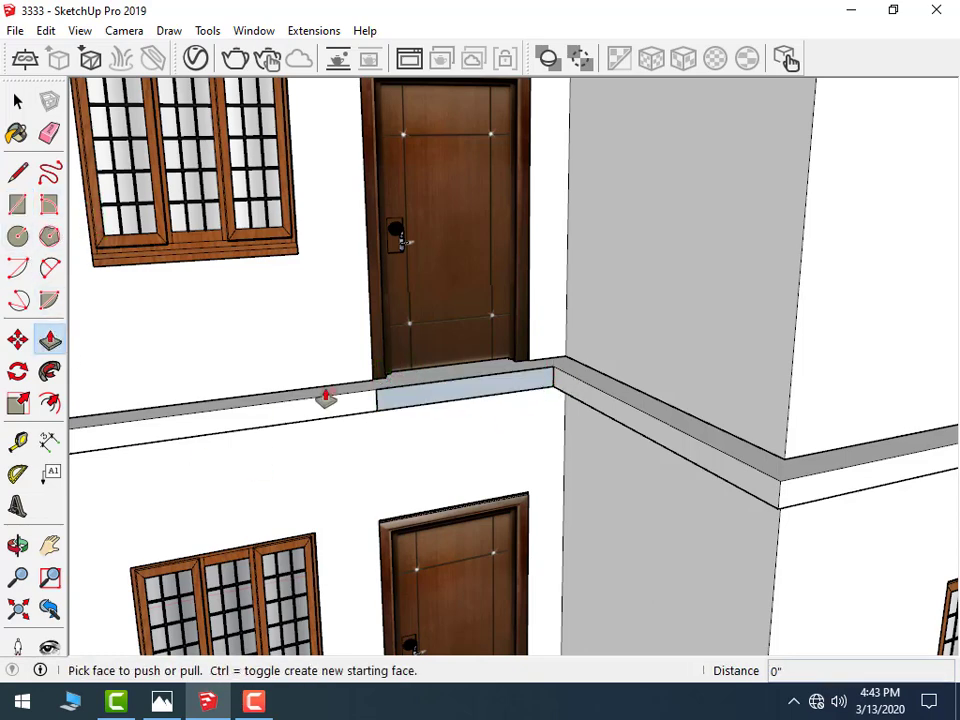
pyautogui.click(444, 402)
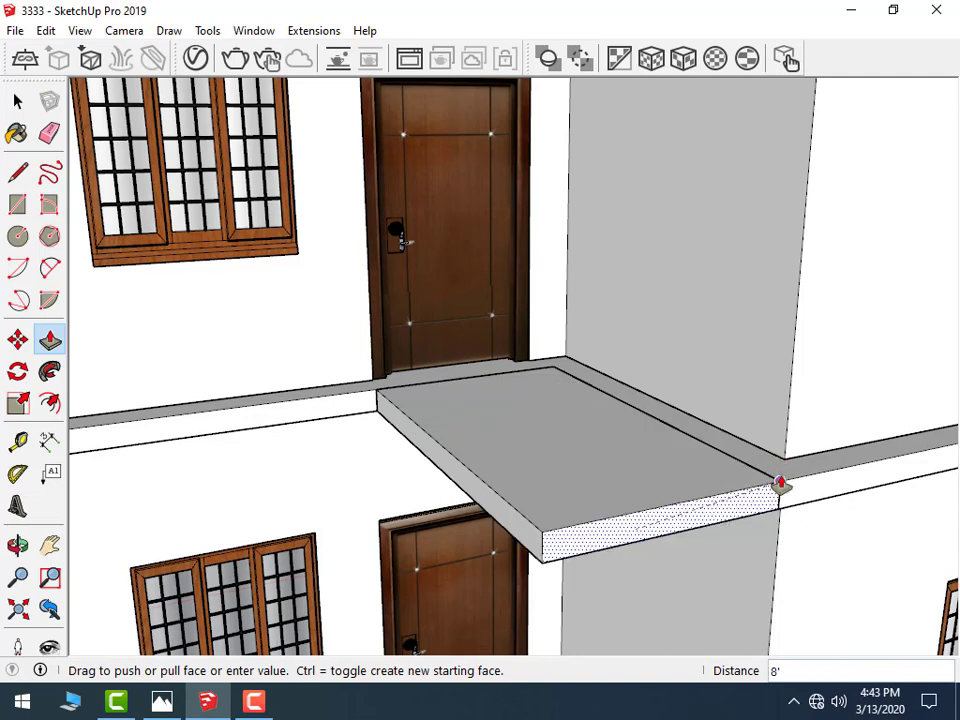
pyautogui.click(779, 482)
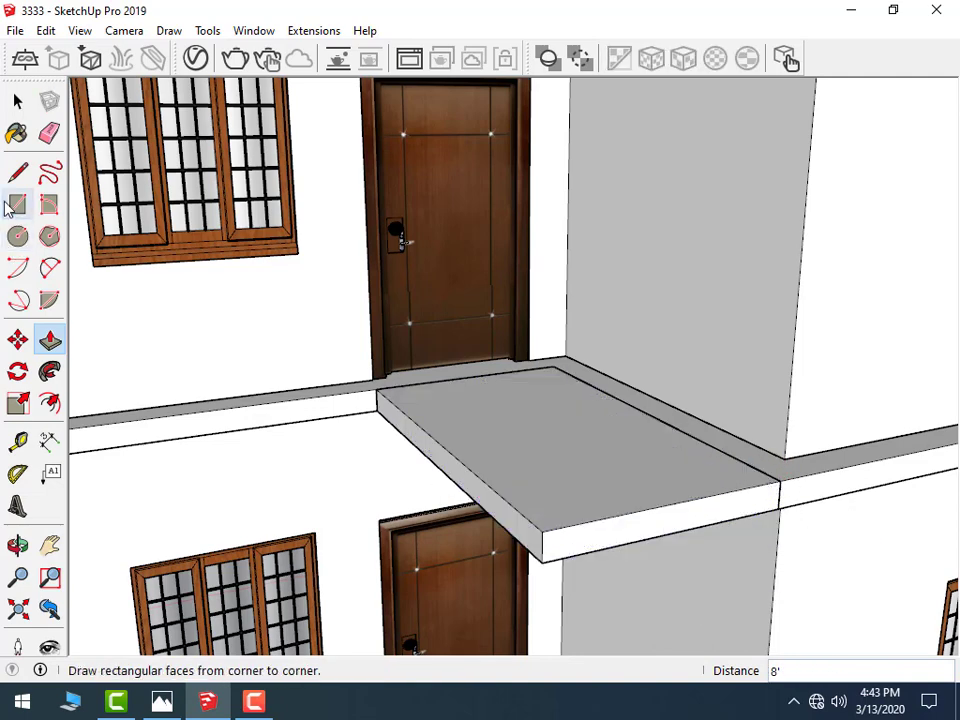
# - Raise the slab's front edge strip upward into a parapet wall
pyautogui.click(18, 172)
pyautogui.click(764, 470)
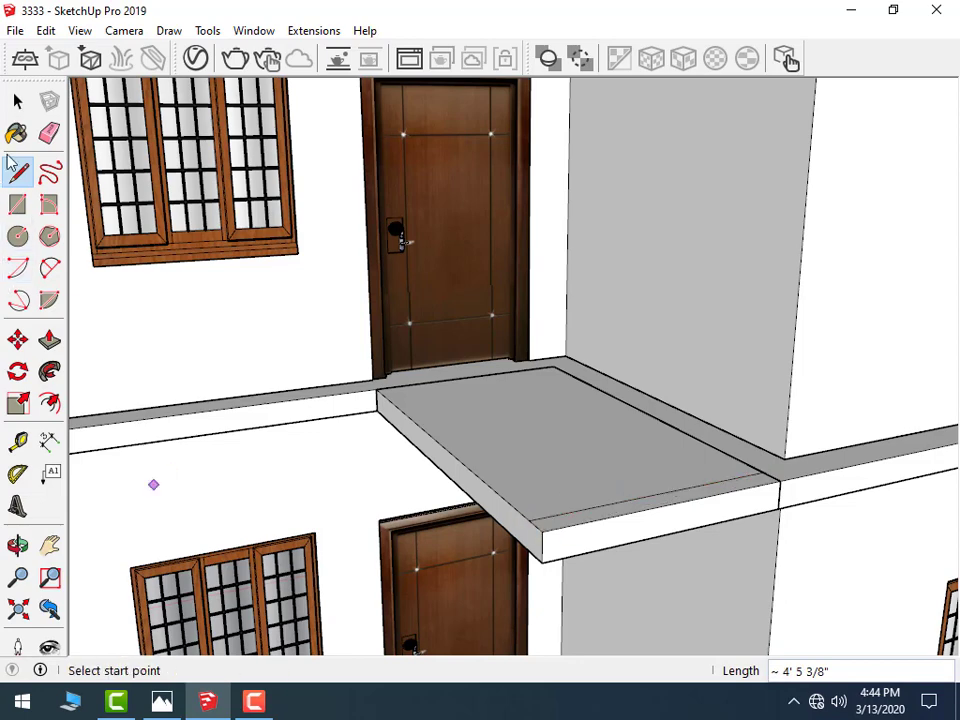
pyautogui.click(17, 101)
pyautogui.click(50, 340)
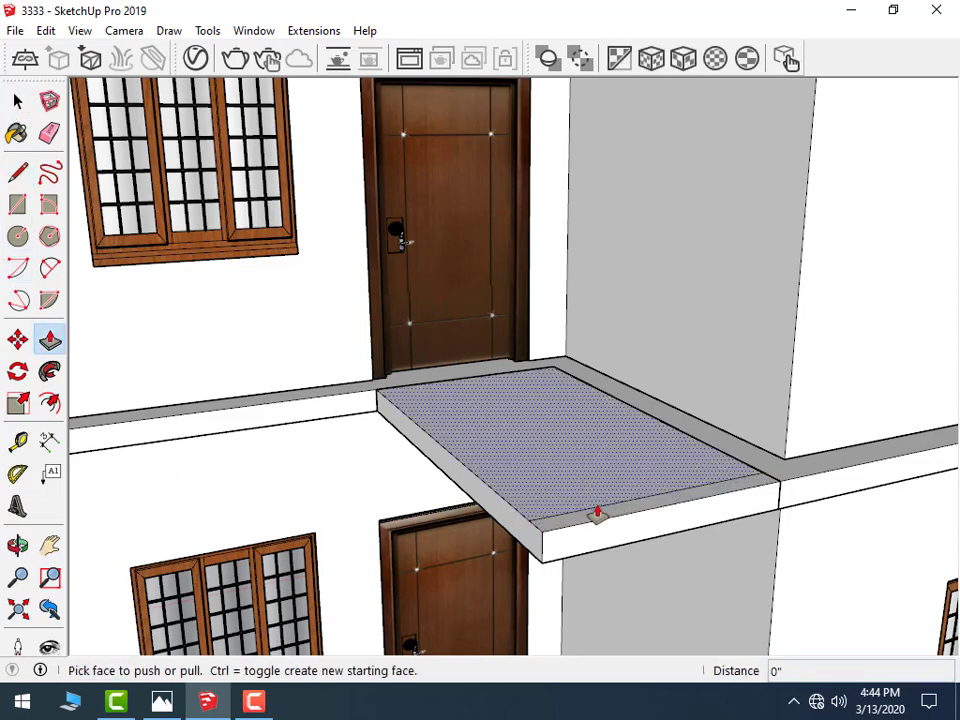
pyautogui.click(594, 512)
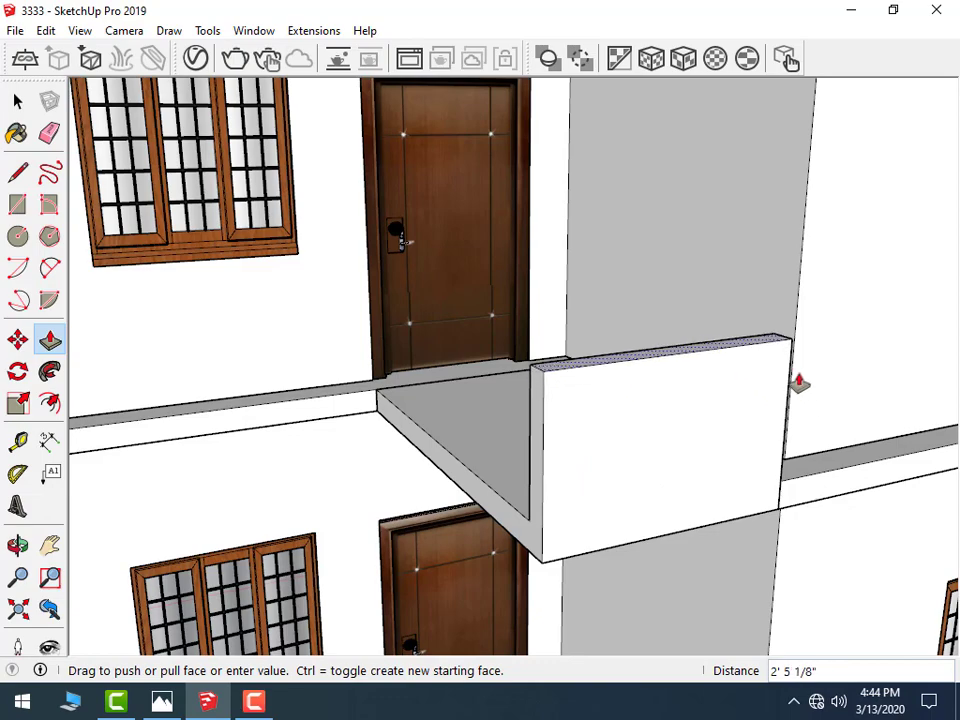
pyautogui.click(790, 410)
pyautogui.press('space')
# - Draw a line from the balcony's back left corner to the front wall, marking a side strip
pyautogui.moveTo(410, 446); pyautogui.dragTo(305, 530, button='middle')
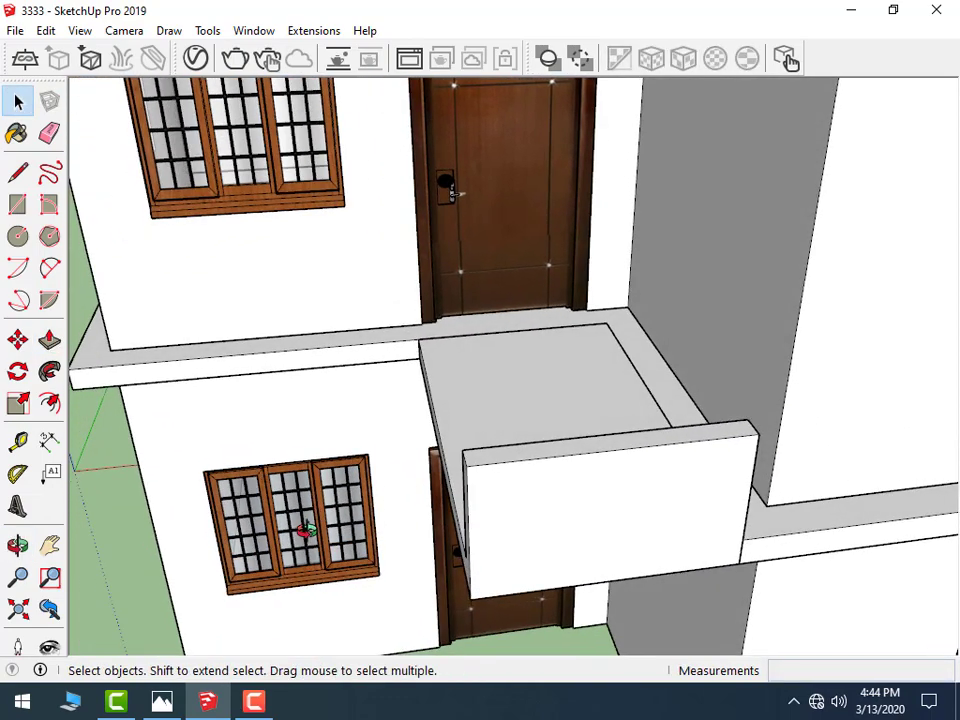
pyautogui.moveTo(478, 450); pyautogui.dragTo(492, 408, button='middle')
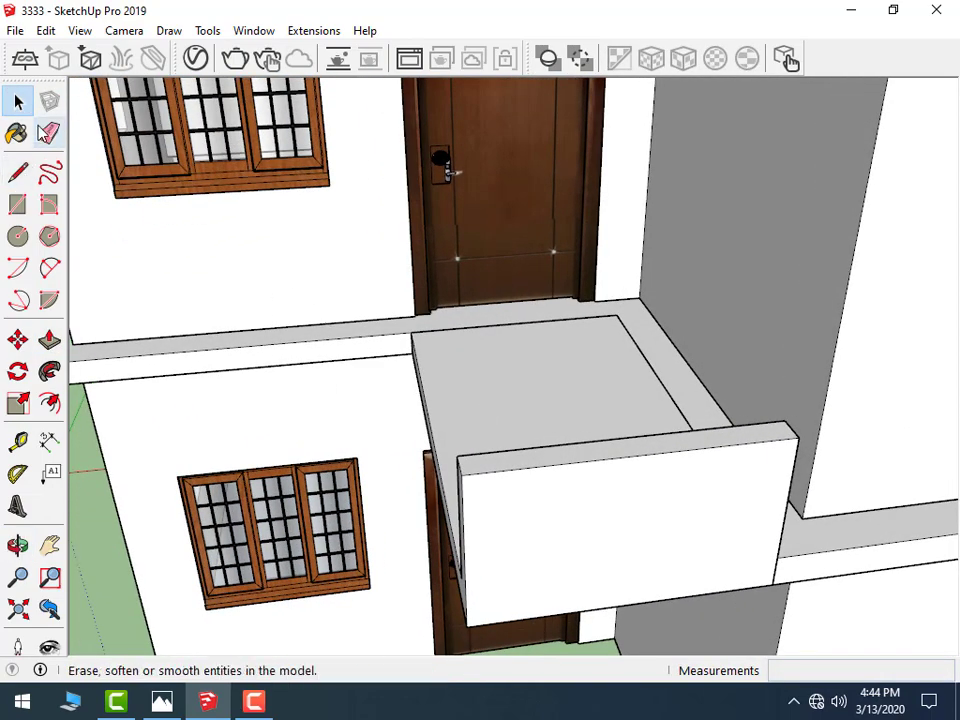
pyautogui.click(18, 172)
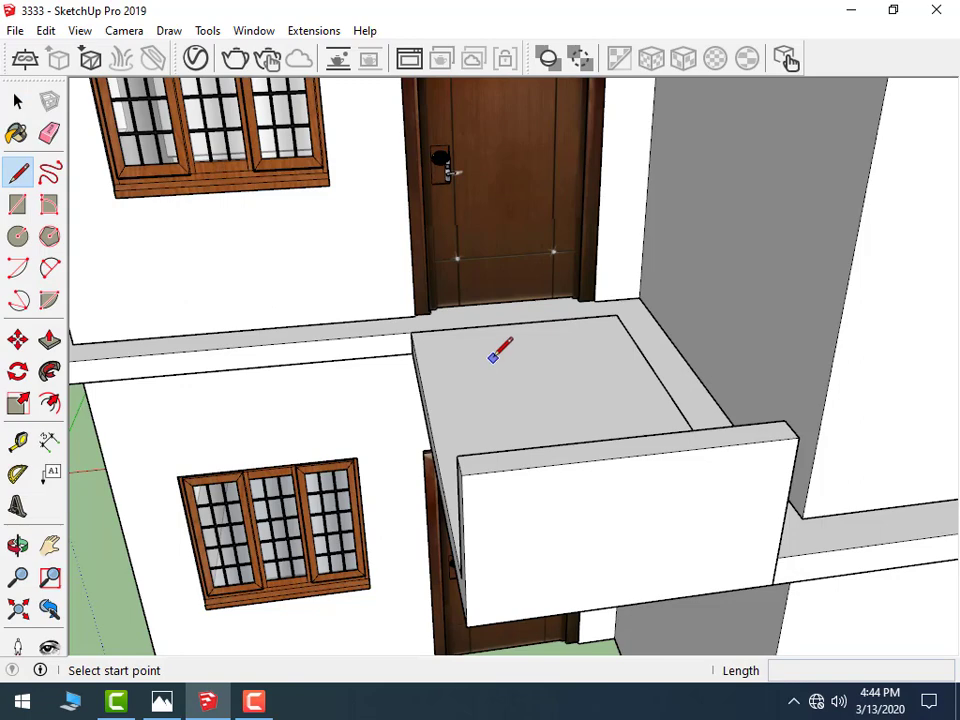
pyautogui.click(427, 331)
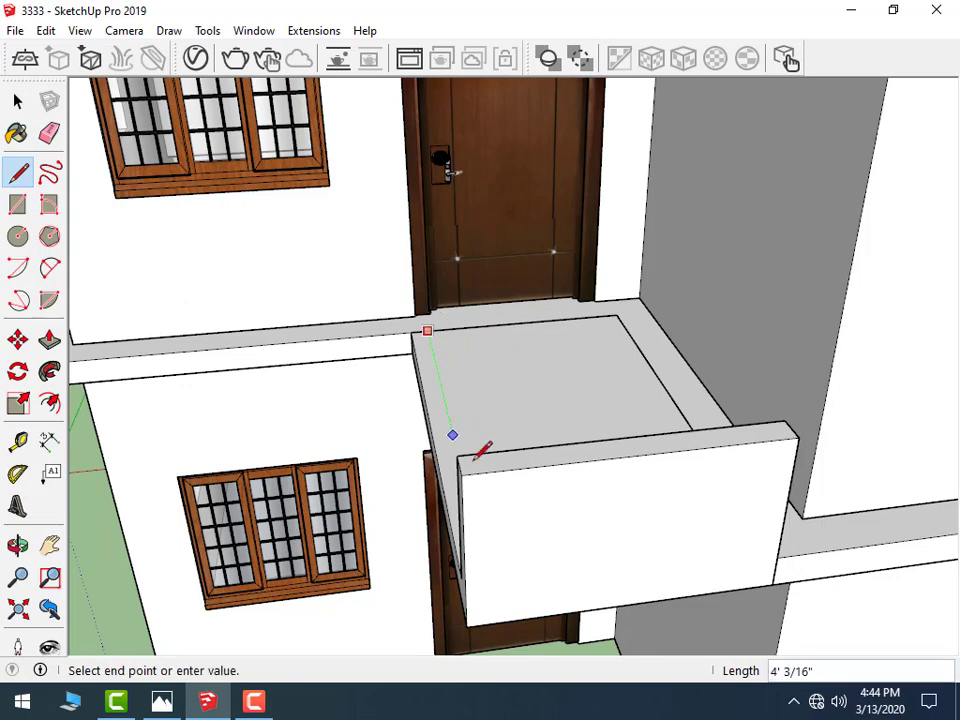
pyautogui.click(491, 596)
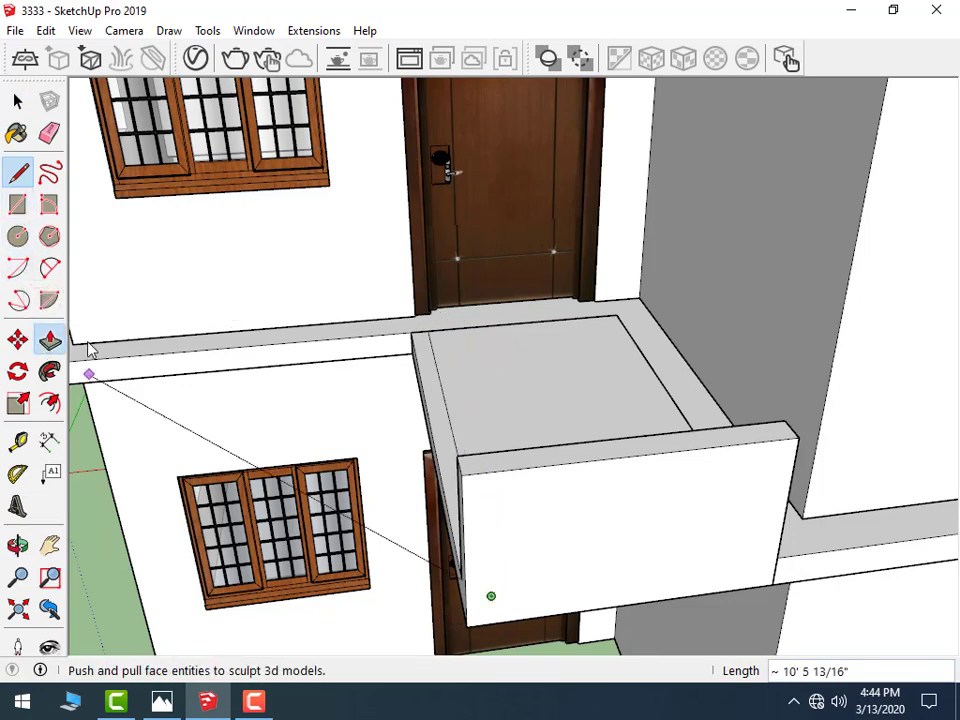
# - Push/Pull the left side strip up to the front parapet's height
pyautogui.click(50, 340)
pyautogui.click(424, 392)
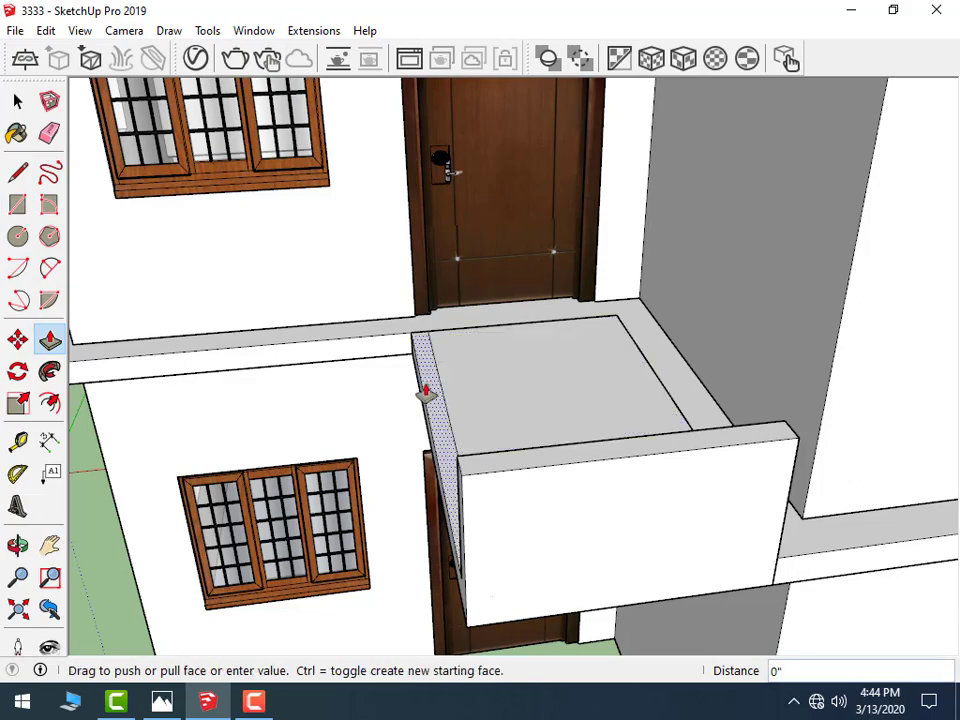
pyautogui.click(460, 458)
pyautogui.scroll(-3, 456, 339)
pyautogui.press('space')
pyautogui.moveTo(456, 339)
pyautogui.mouseDown(button='middle')
pyautogui.moveTo(478, 272)
pyautogui.moveTo(518, 213)
pyautogui.mouseUp(button='middle')
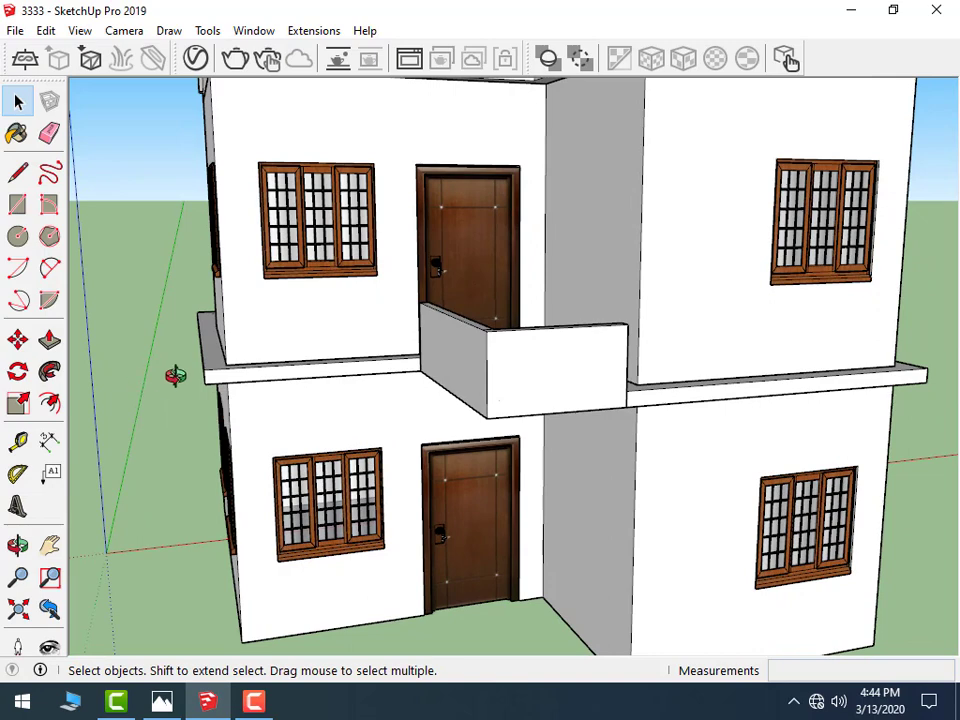
pyautogui.moveTo(486, 394); pyautogui.dragTo(418, 365, button='middle')
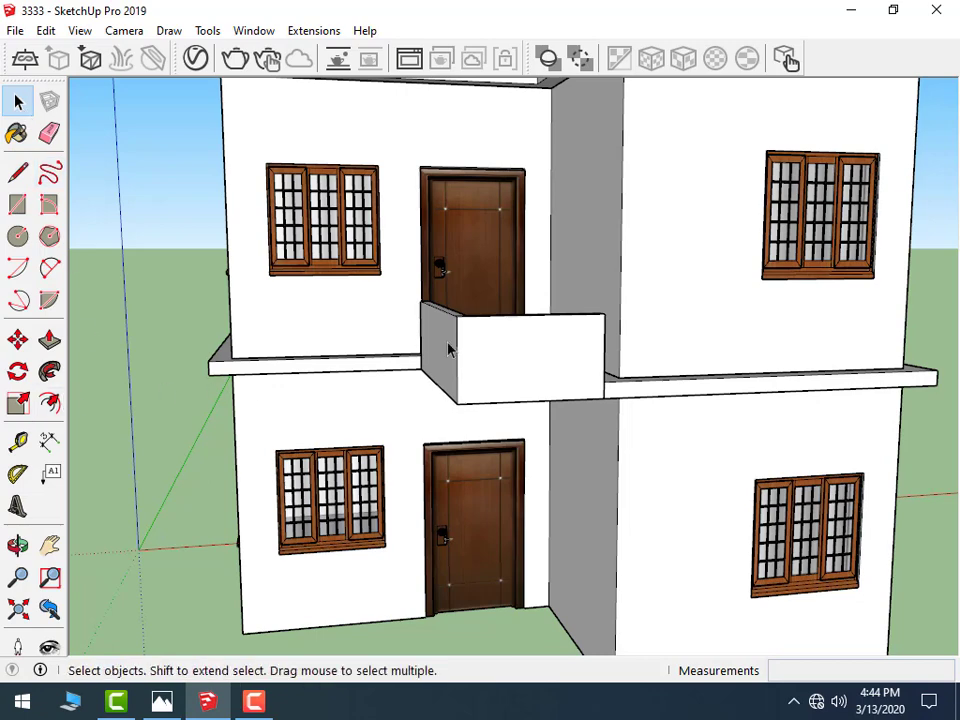
# - Make the balcony parapet into a component
pyautogui.moveTo(166, 235); pyautogui.dragTo(651, 439)
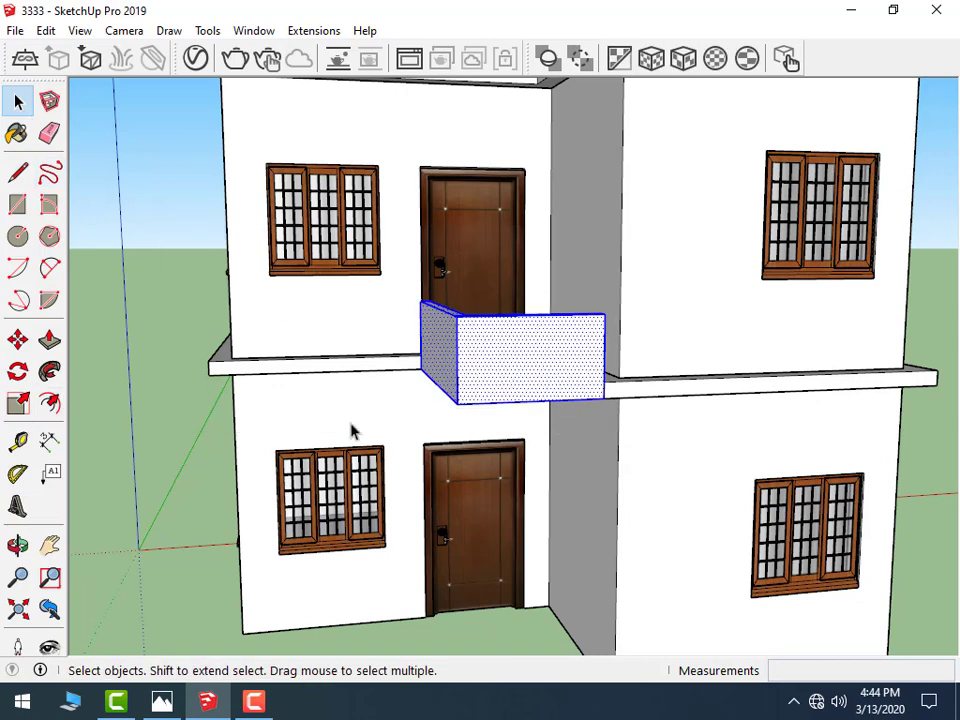
pyautogui.click(53, 108)
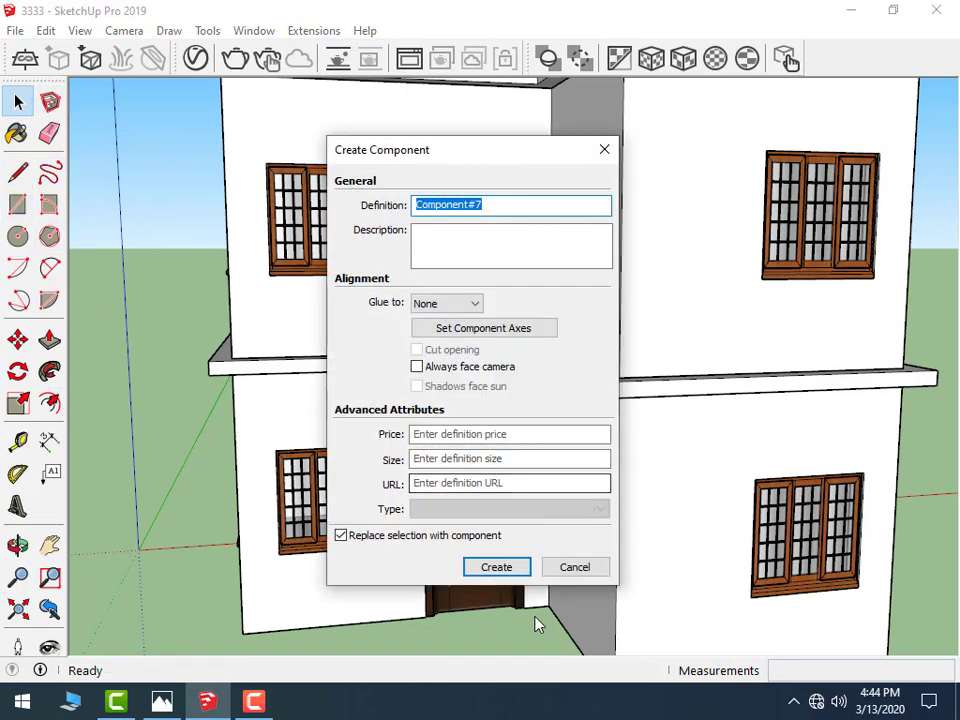
pyautogui.click(514, 568)
# - Draw a floor rectangle under the balcony and extrude it 9 inches down
pyautogui.scroll(2, 250, 332)
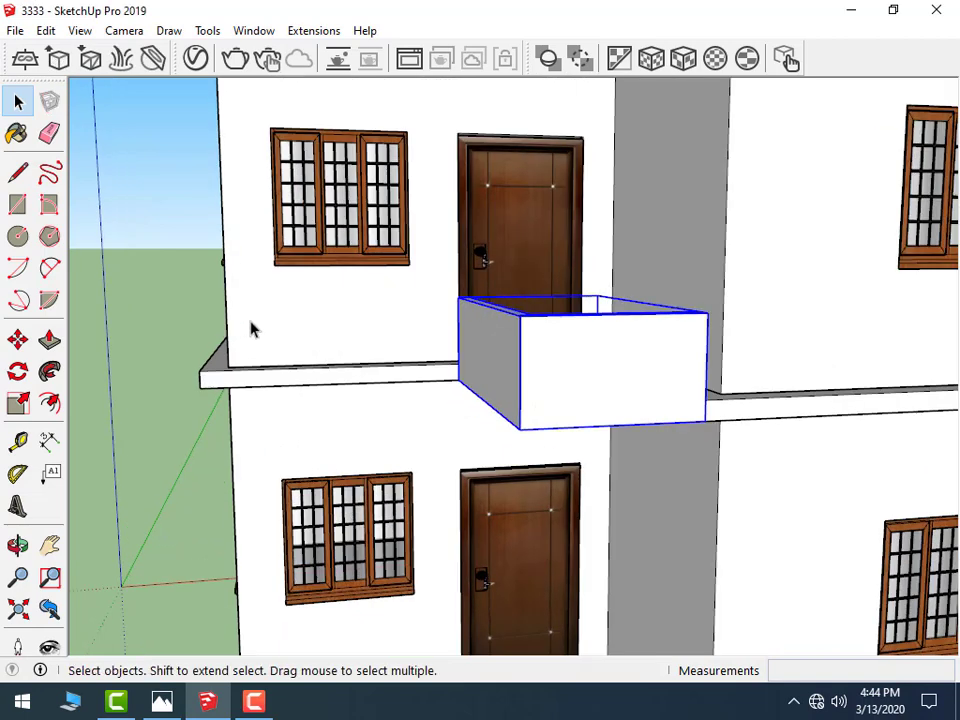
pyautogui.click(17, 203)
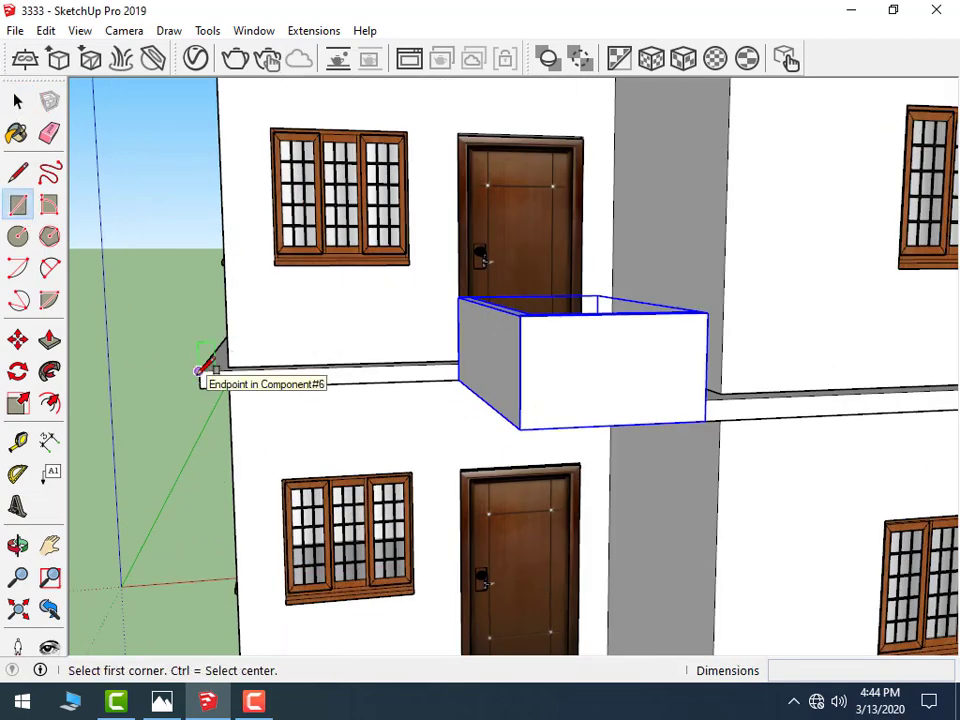
pyautogui.click(198, 371)
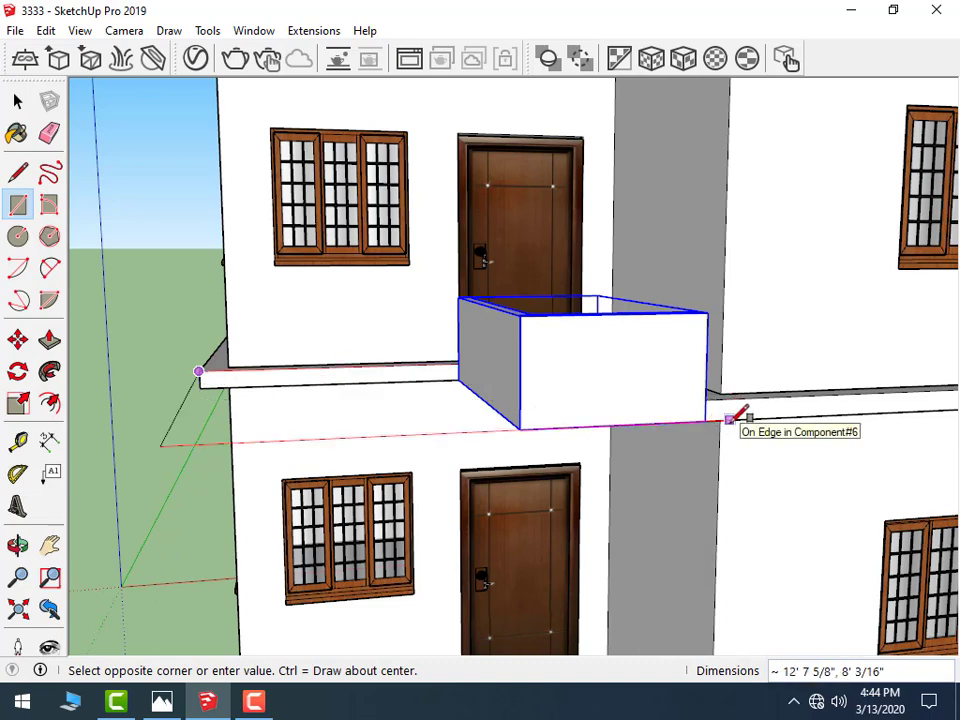
pyautogui.click(727, 419)
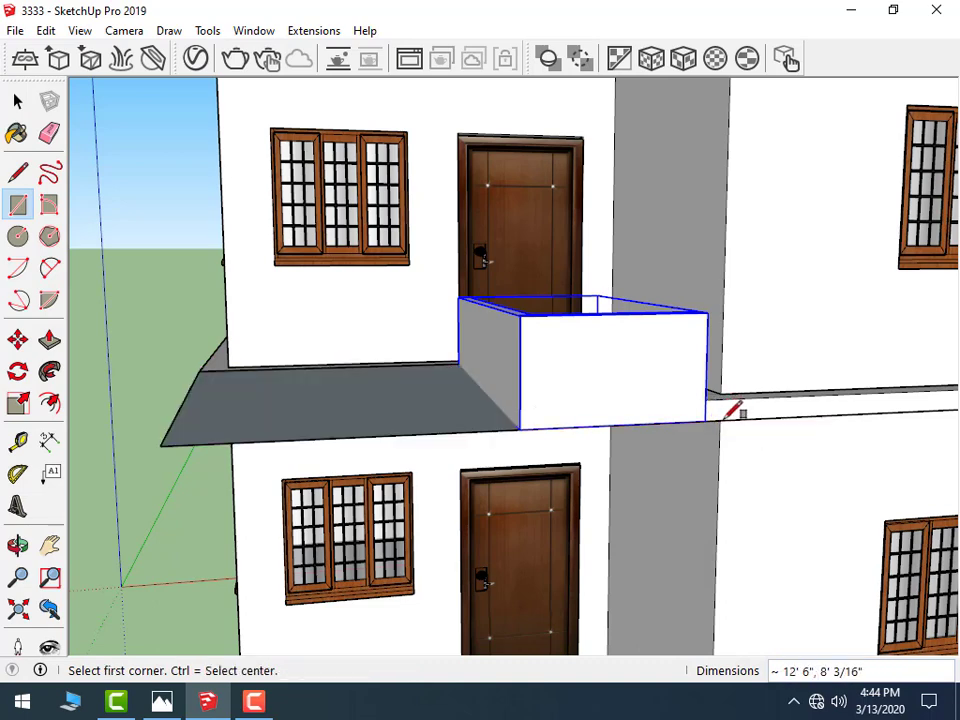
pyautogui.click(49, 340)
pyautogui.click(285, 435)
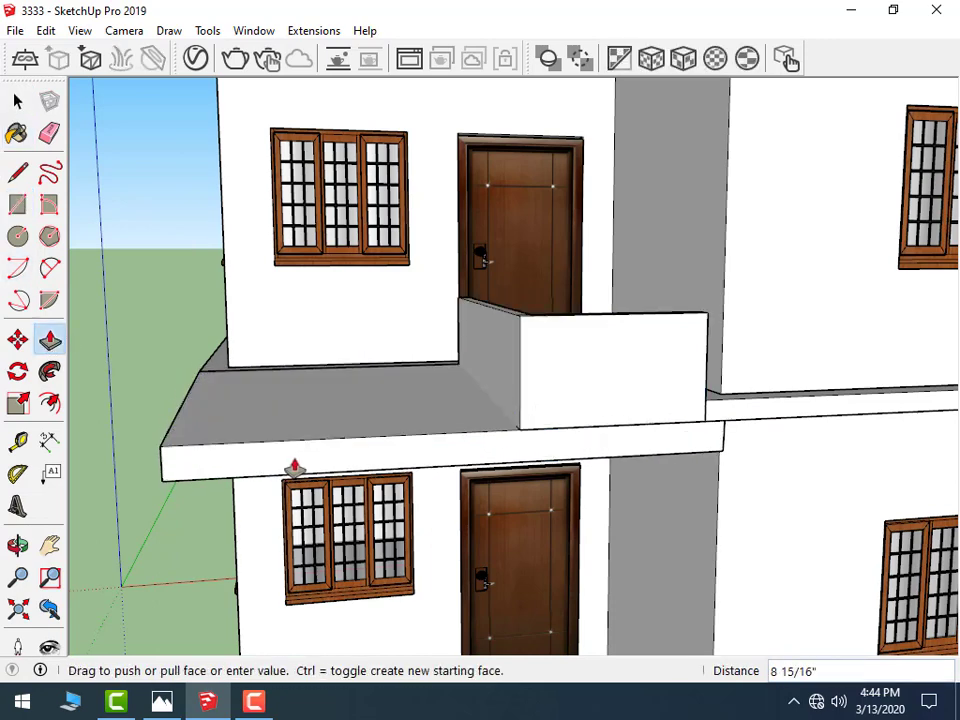
pyautogui.write('9')
pyautogui.press('Return')
# - Undo the 9-inch extrusion and push the face under the balcony into a slab instead
pyautogui.scroll(-2, 644, 480)
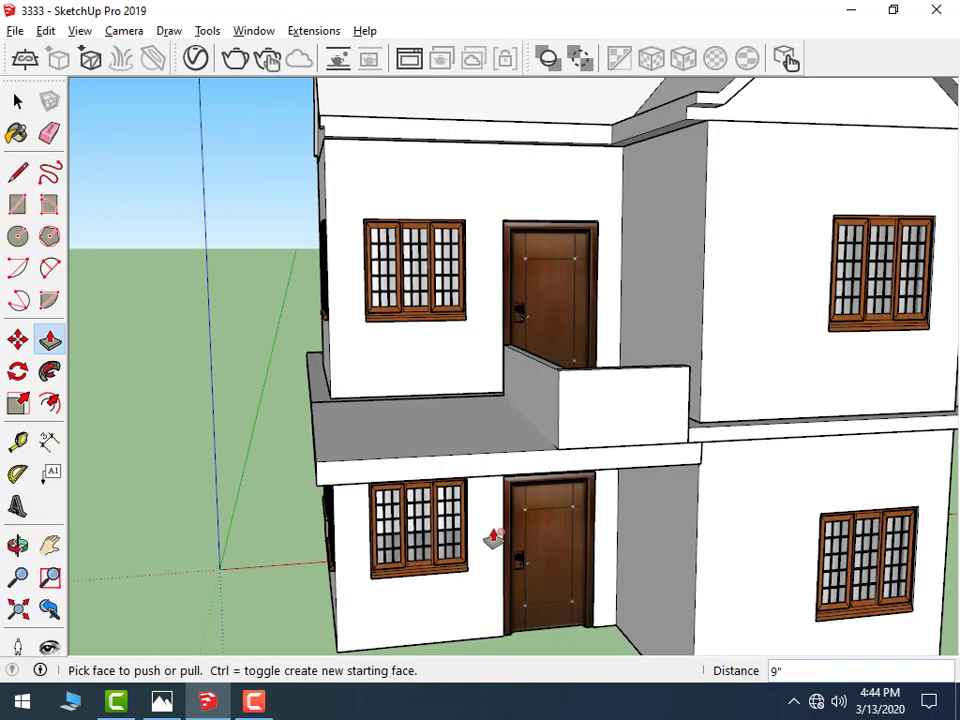
pyautogui.moveTo(493, 537); pyautogui.dragTo(707, 508, button='middle')
pyautogui.hotkey('ctrl', 'z')
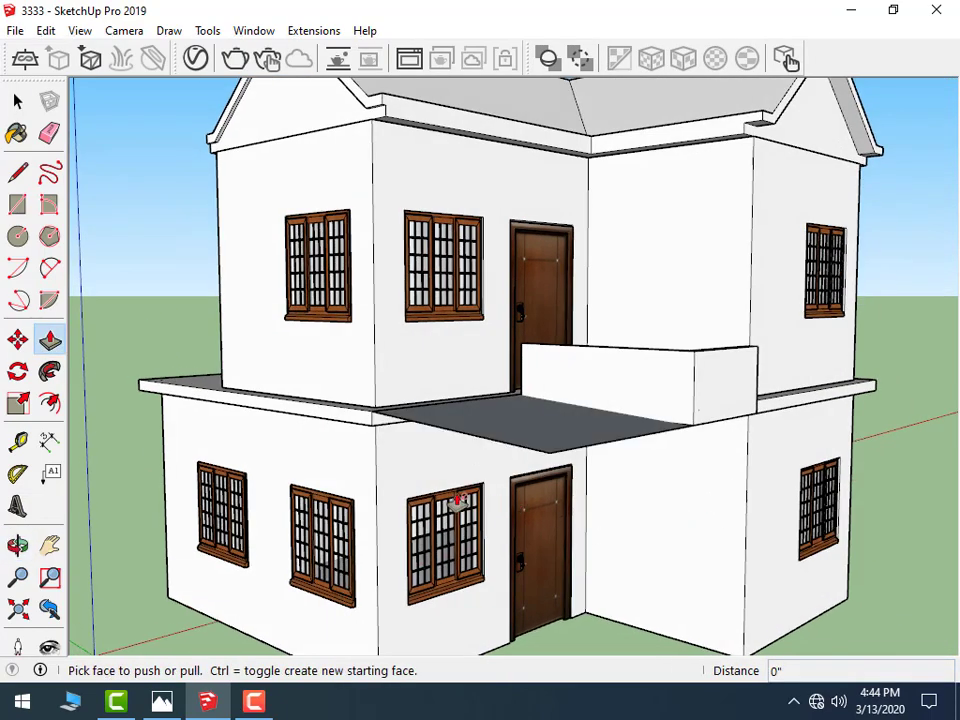
pyautogui.scroll(2, 440, 440)
pyautogui.moveTo(542, 476); pyautogui.dragTo(459, 302, button='middle')
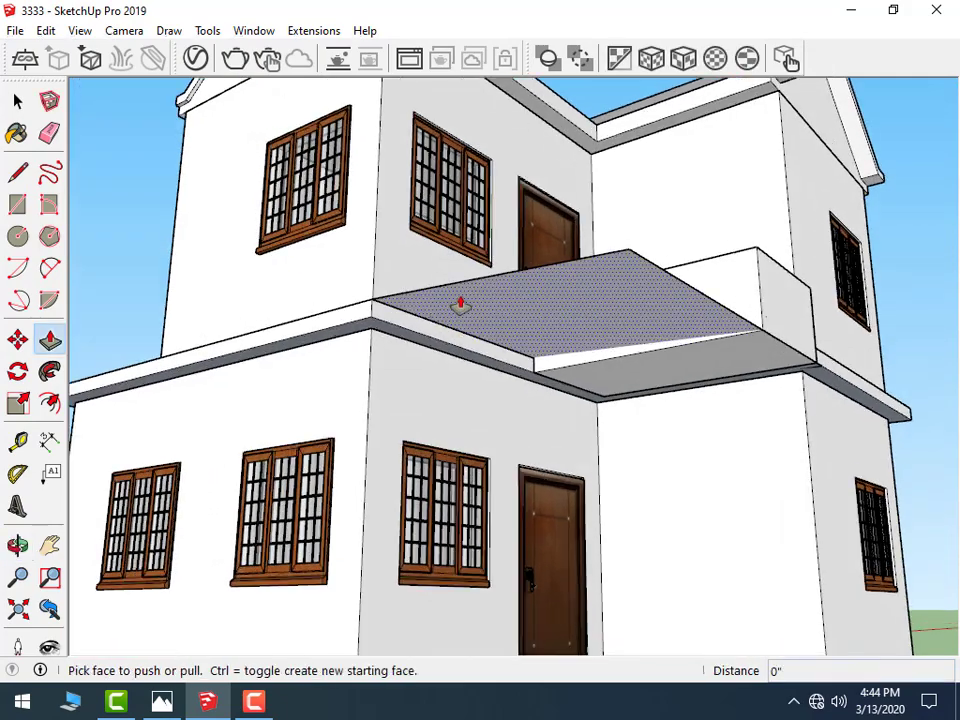
pyautogui.click(403, 332)
pyautogui.click(371, 315)
pyautogui.moveTo(392, 379)
pyautogui.mouseDown(button='middle')
pyautogui.moveTo(463, 459)
pyautogui.moveTo(470, 525)
pyautogui.moveTo(428, 553)
pyautogui.mouseUp(button='middle')
pyautogui.click(19, 98)
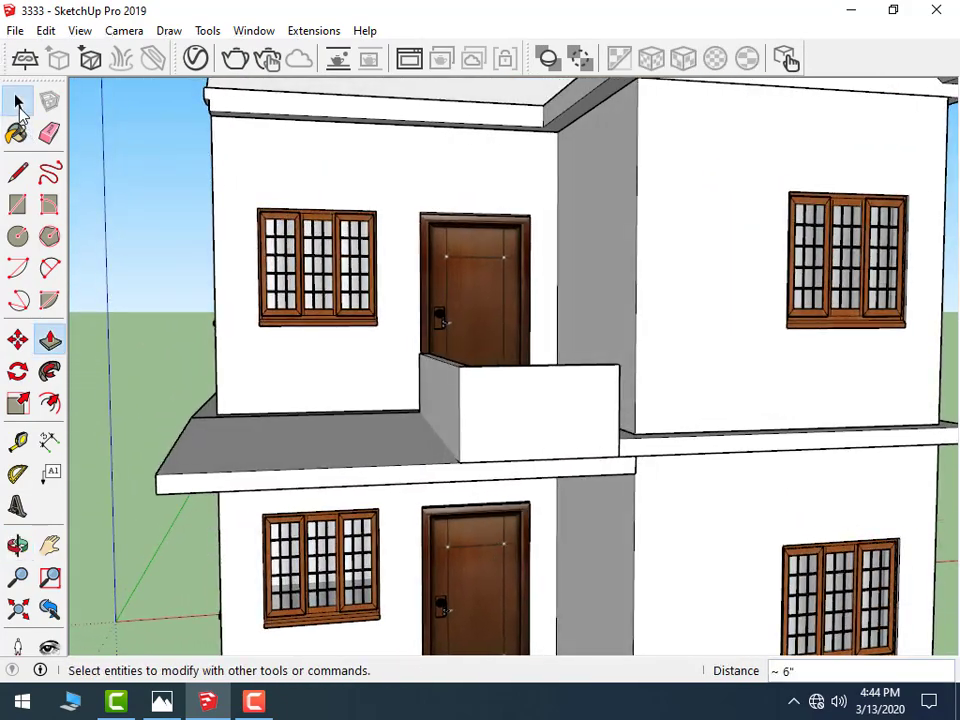
pyautogui.click(19, 175)
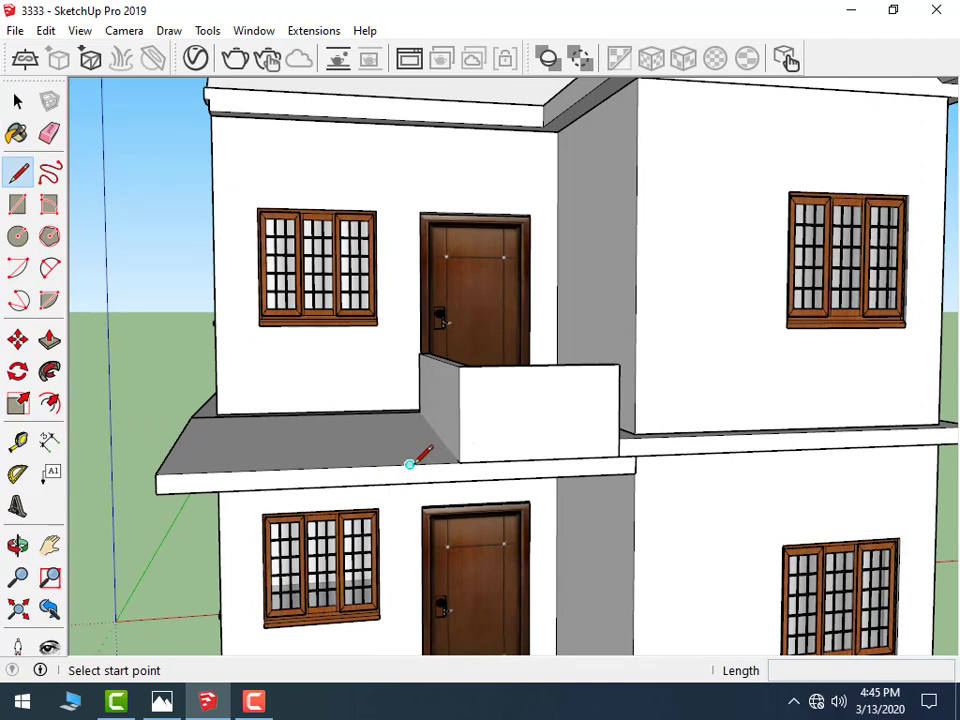
# - Lift a line across the canopy slab about 2' 4 3/16" into a ridge, then select its gable face
pyautogui.click(409, 464)
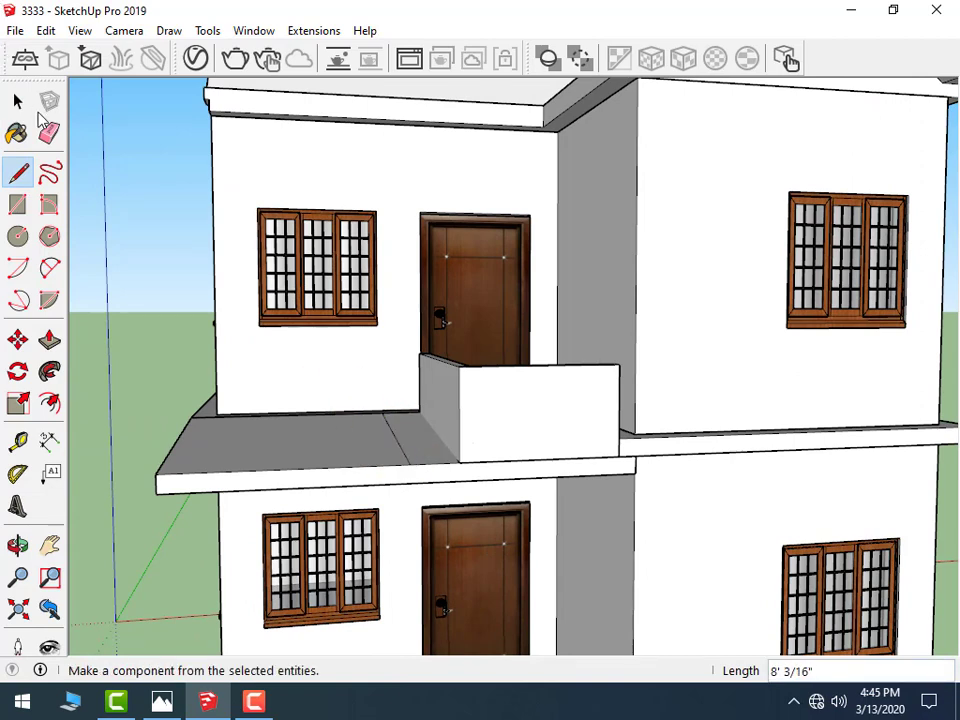
pyautogui.click(19, 100)
pyautogui.click(397, 444)
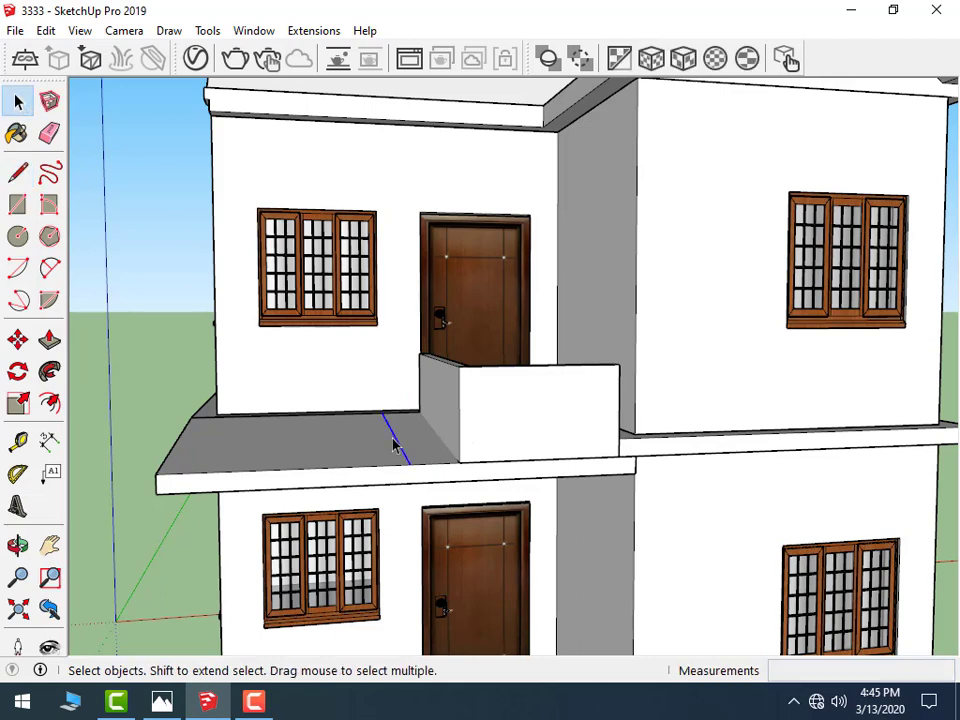
pyautogui.click(17, 341)
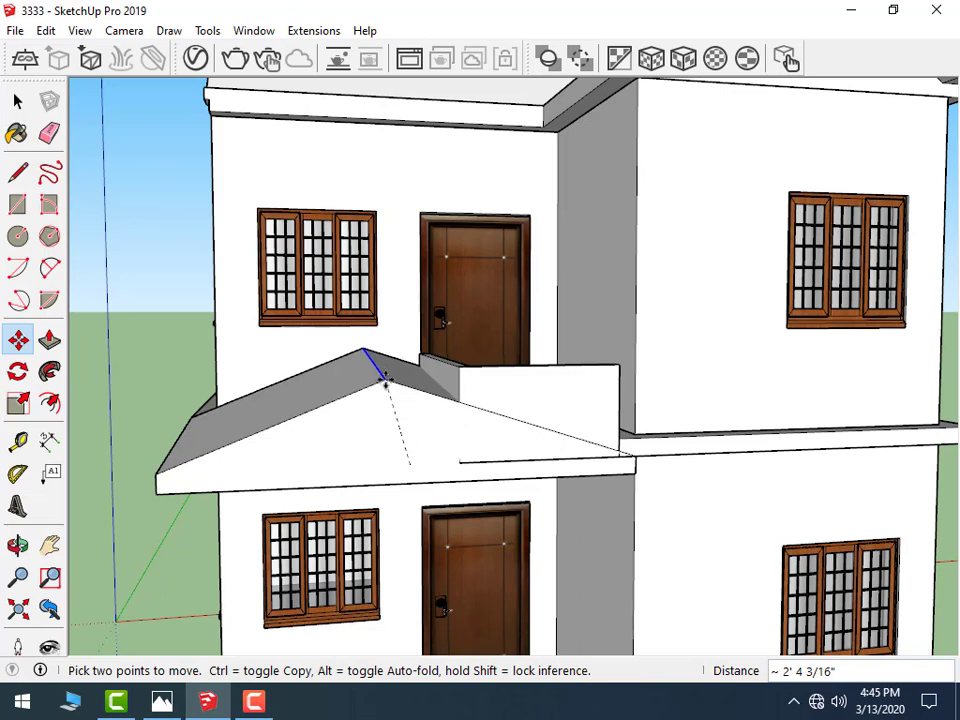
pyautogui.click(17, 101)
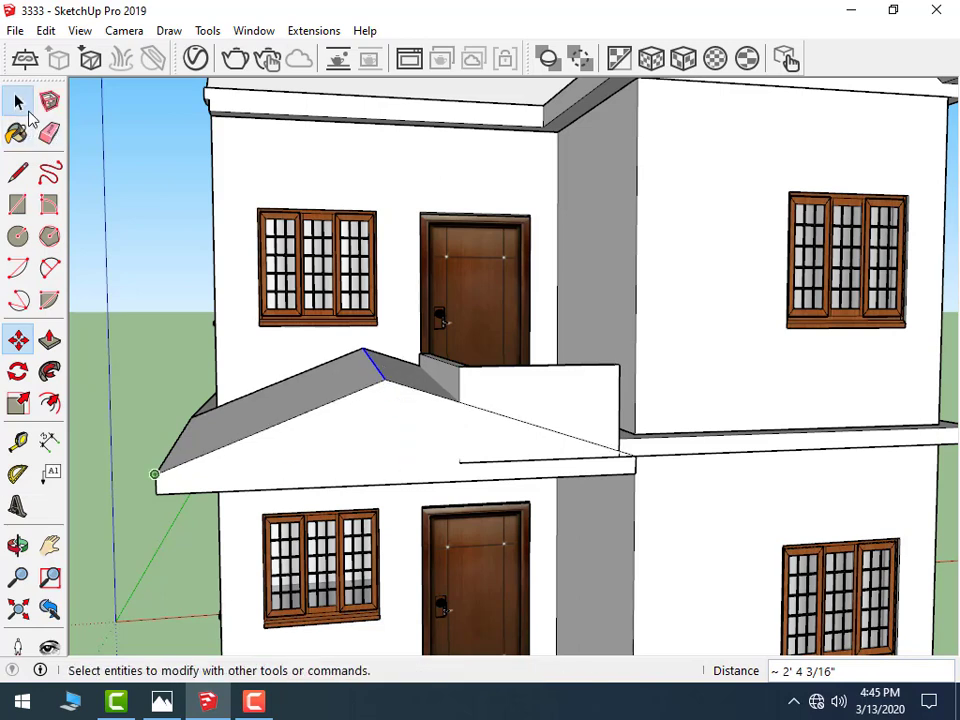
pyautogui.moveTo(370, 483)
pyautogui.mouseDown(button='middle')
pyautogui.moveTo(358, 366)
pyautogui.moveTo(377, 435)
pyautogui.moveTo(448, 467)
pyautogui.moveTo(445, 485)
pyautogui.moveTo(461, 448)
pyautogui.moveTo(420, 452)
pyautogui.mouseUp(button='middle')
pyautogui.click(462, 455)
pyautogui.scroll(1, 458, 455)
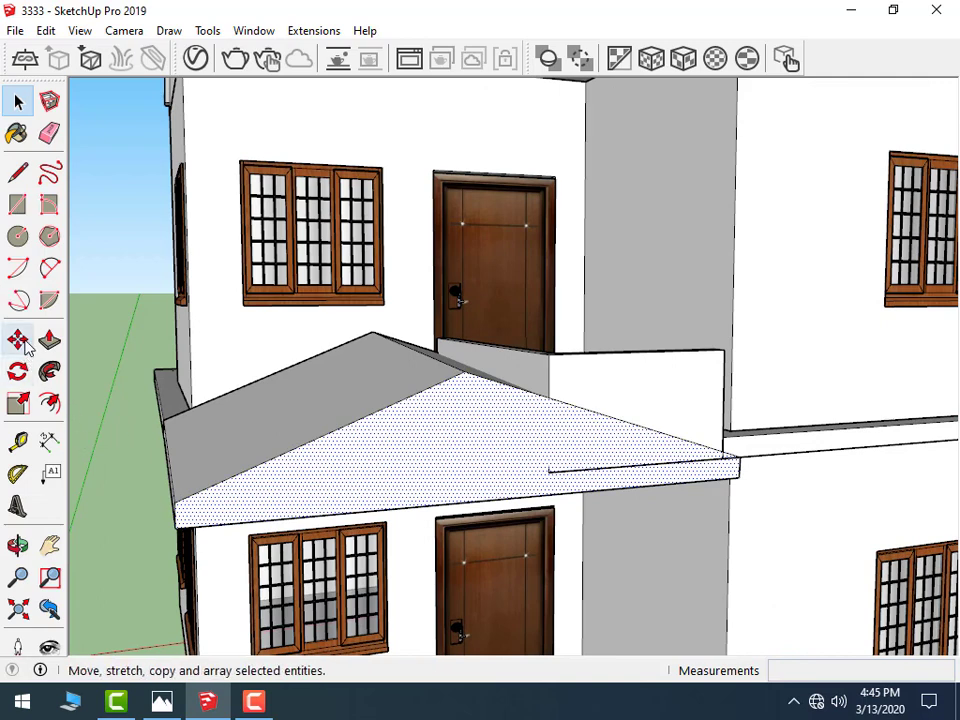
# - Offset the gable face inward about 4 3/16" to form an inner triangle
pyautogui.click(50, 403)
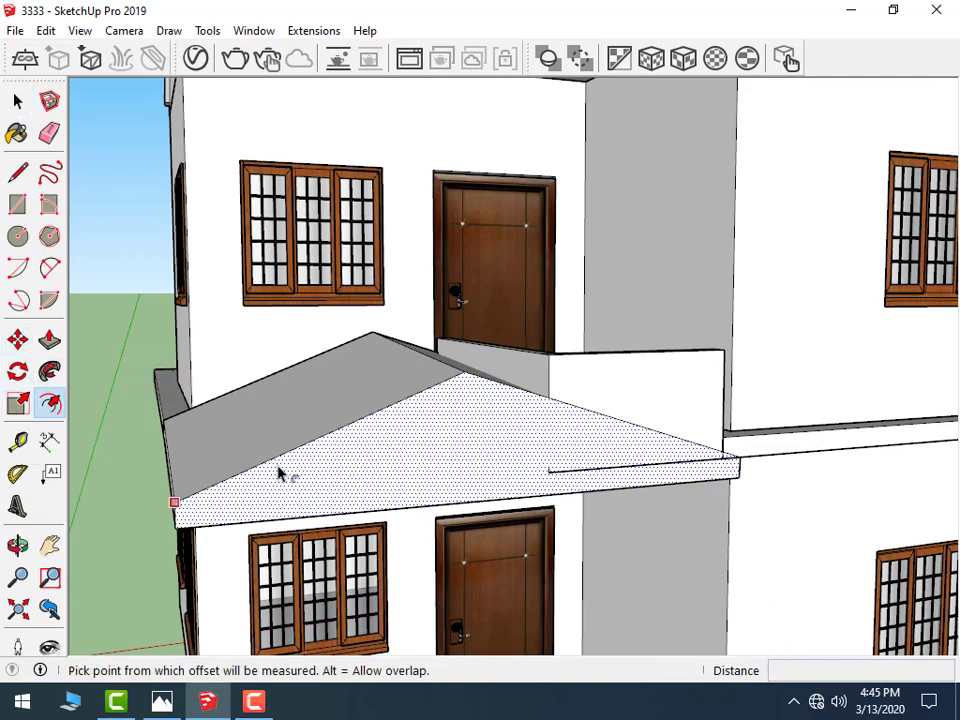
pyautogui.click(381, 424)
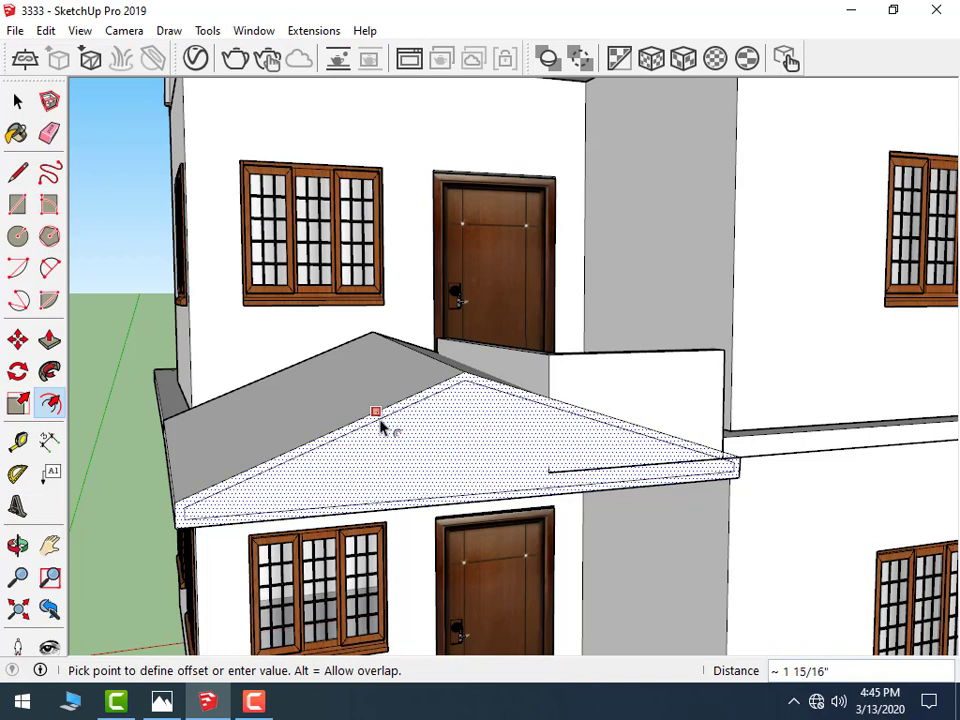
pyautogui.click(375, 428)
pyautogui.scroll(1, 233, 465)
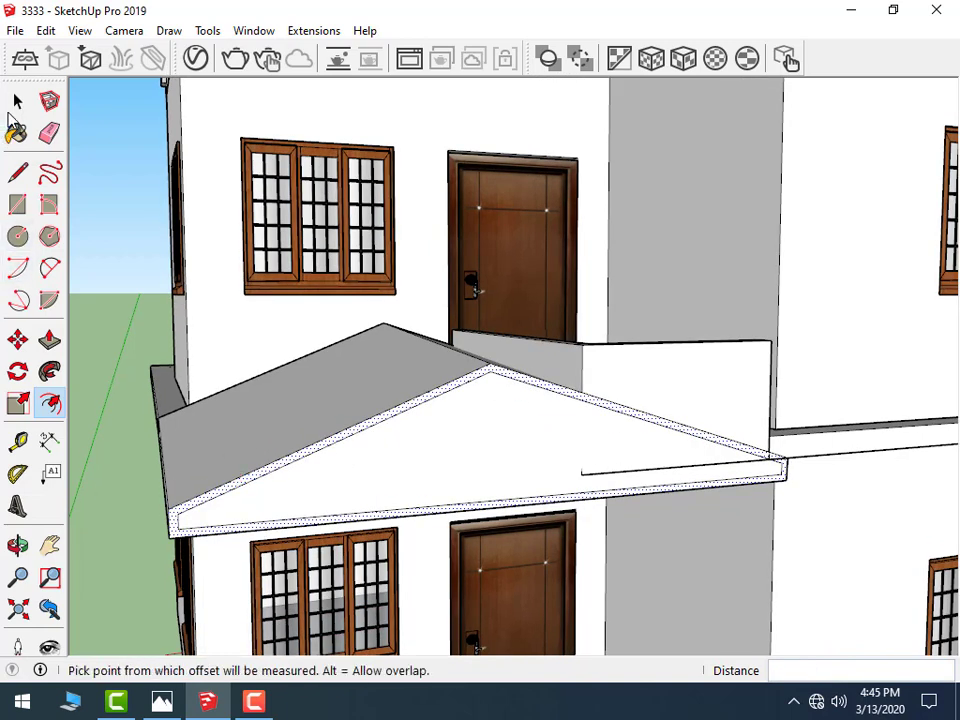
pyautogui.click(350, 447)
pyautogui.write('9')
pyautogui.press('Return')
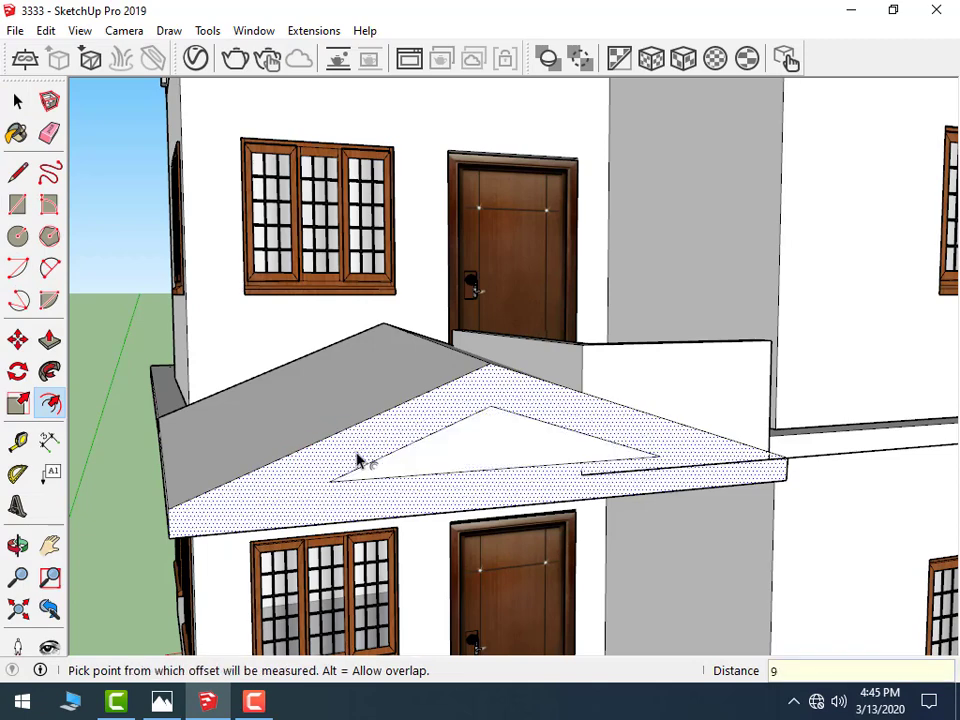
pyautogui.hotkey('ctrl', 'z')
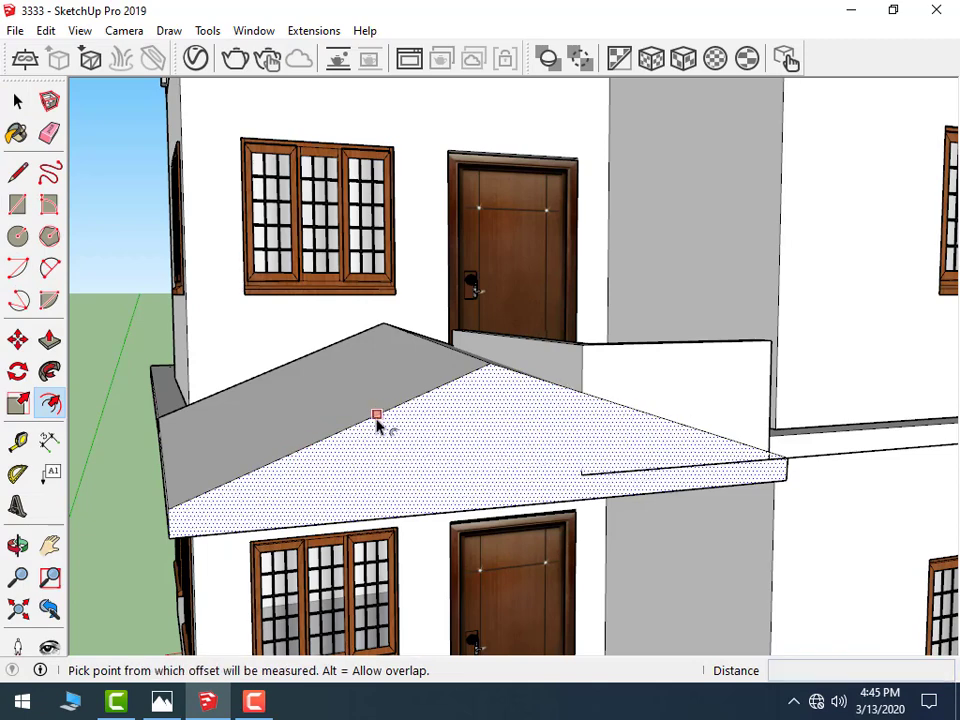
pyautogui.click(369, 425)
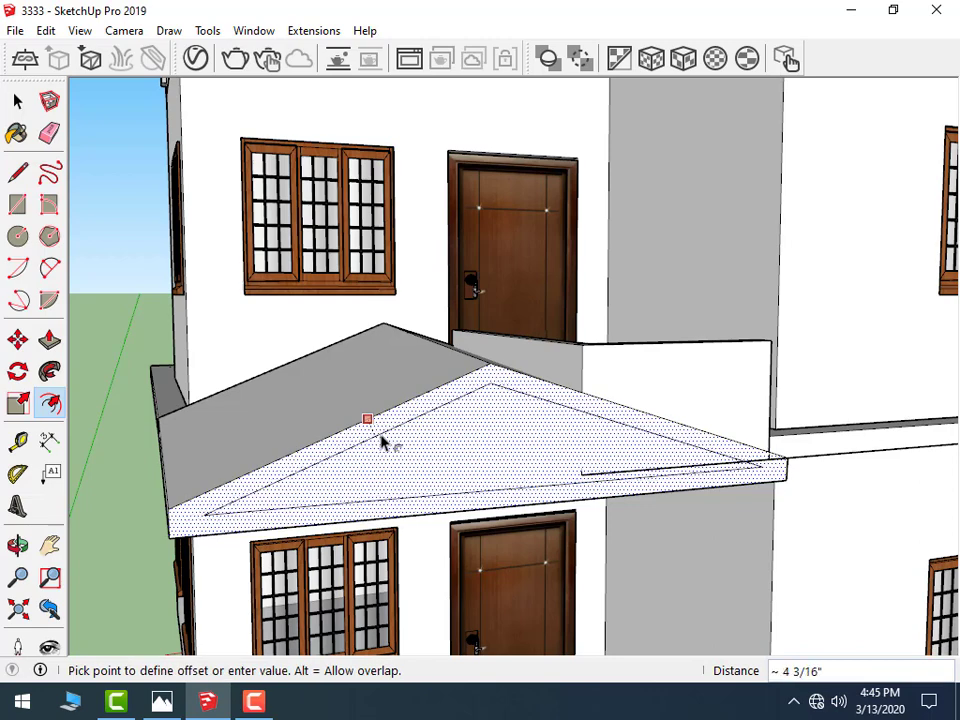
pyautogui.click(378, 443)
pyautogui.scroll(2, 270, 527)
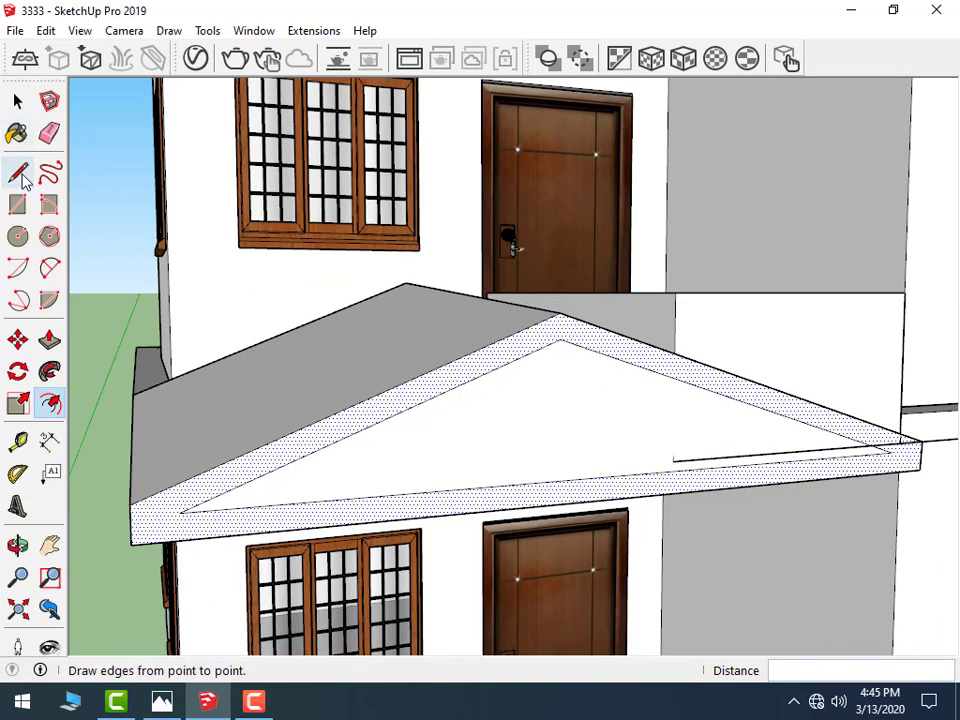
# - Draw lines from the gable's corners out to the trim's outer corners along the porch fascia
pyautogui.click(17, 172)
pyautogui.scroll(2, 180, 531)
pyautogui.scroll(2, 214, 435)
pyautogui.scroll(1, 314, 444)
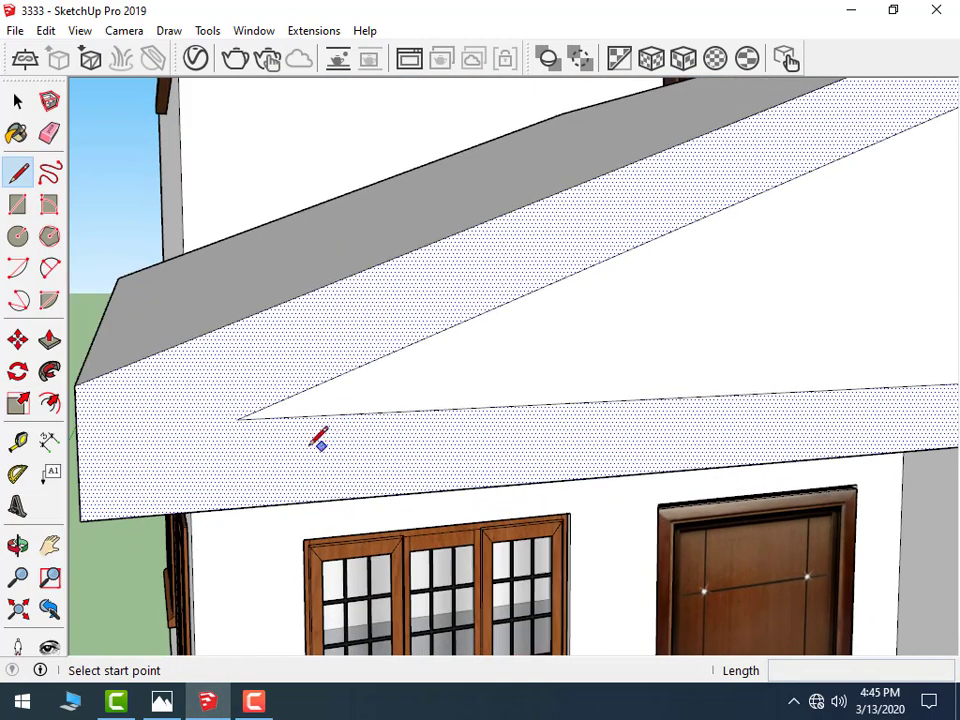
pyautogui.click(236, 419)
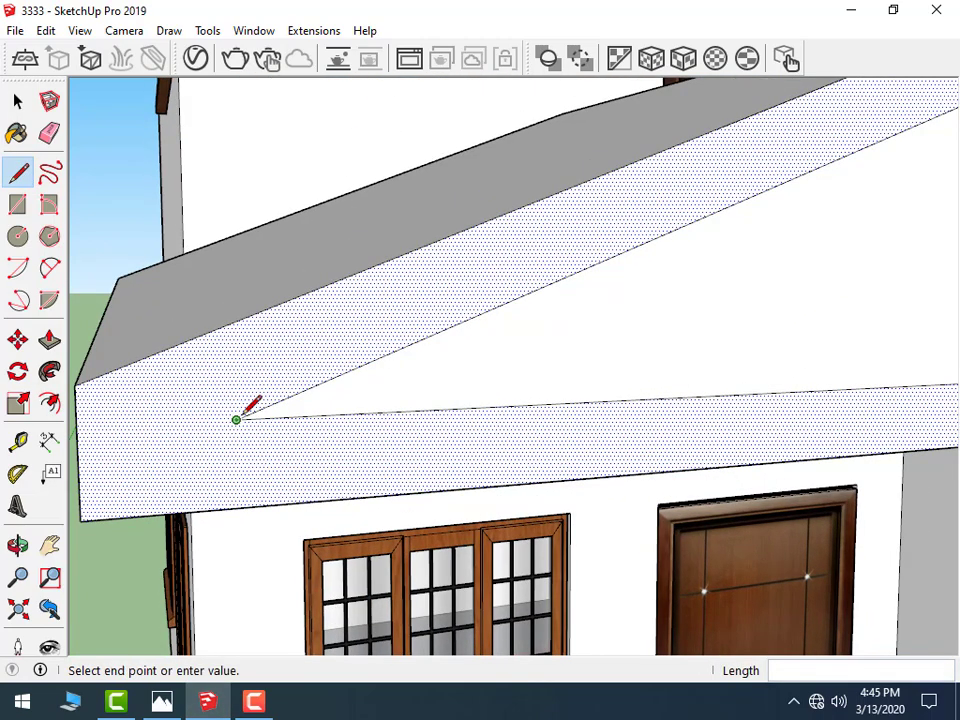
pyautogui.click(80, 488)
pyautogui.scroll(-3, 653, 418)
pyautogui.scroll(-2, 495, 345)
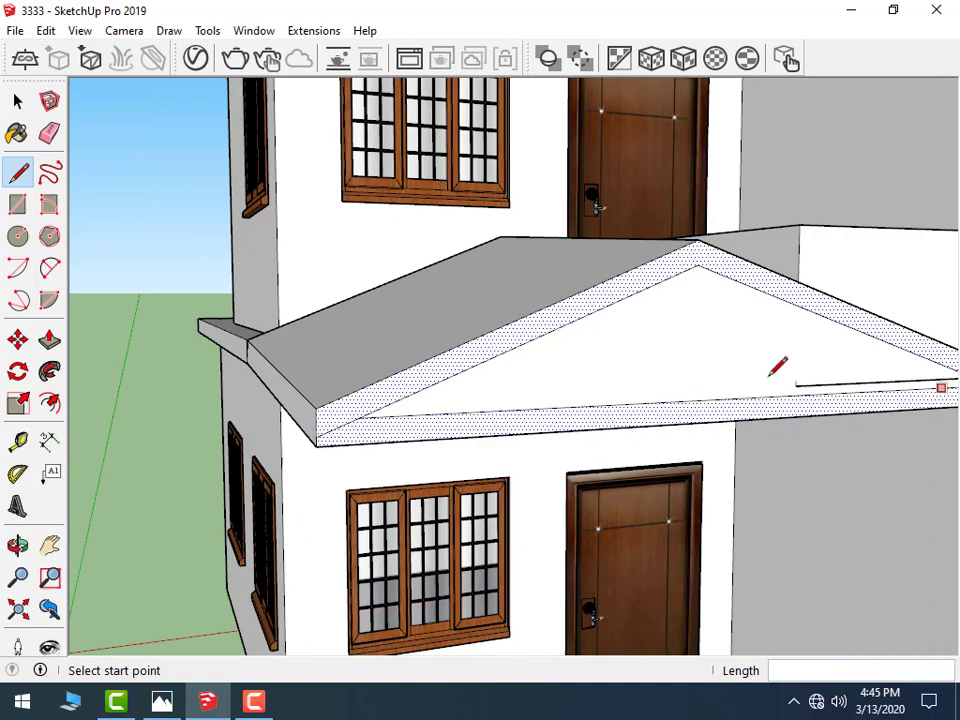
pyautogui.scroll(-1, 772, 373)
pyautogui.scroll(-2, 940, 372)
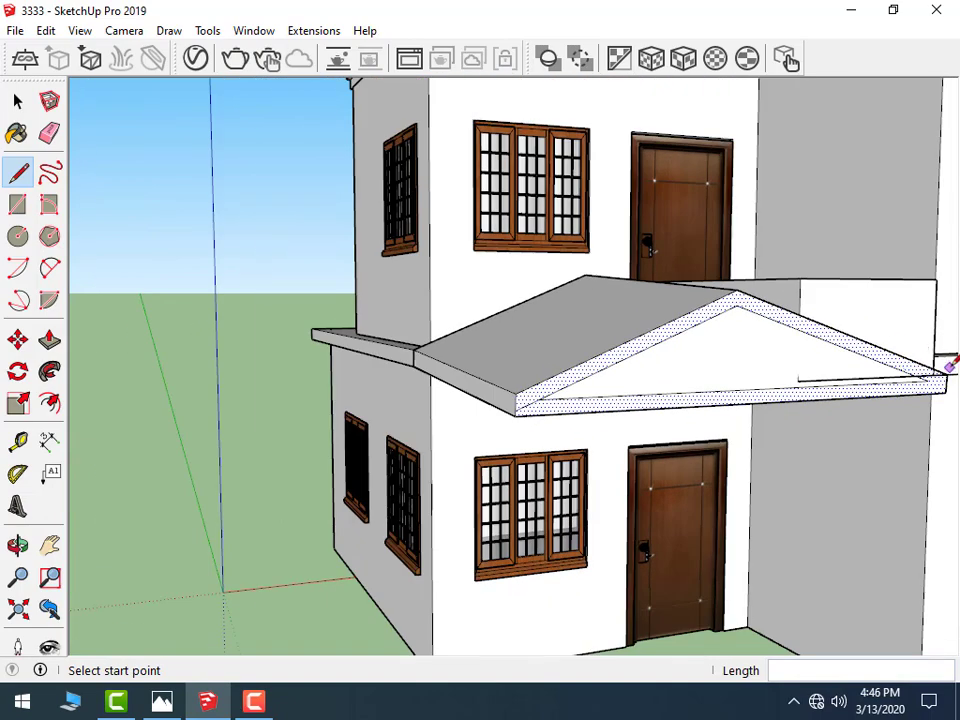
pyautogui.scroll(2, 948, 365)
pyautogui.scroll(2, 943, 369)
pyautogui.click(885, 400)
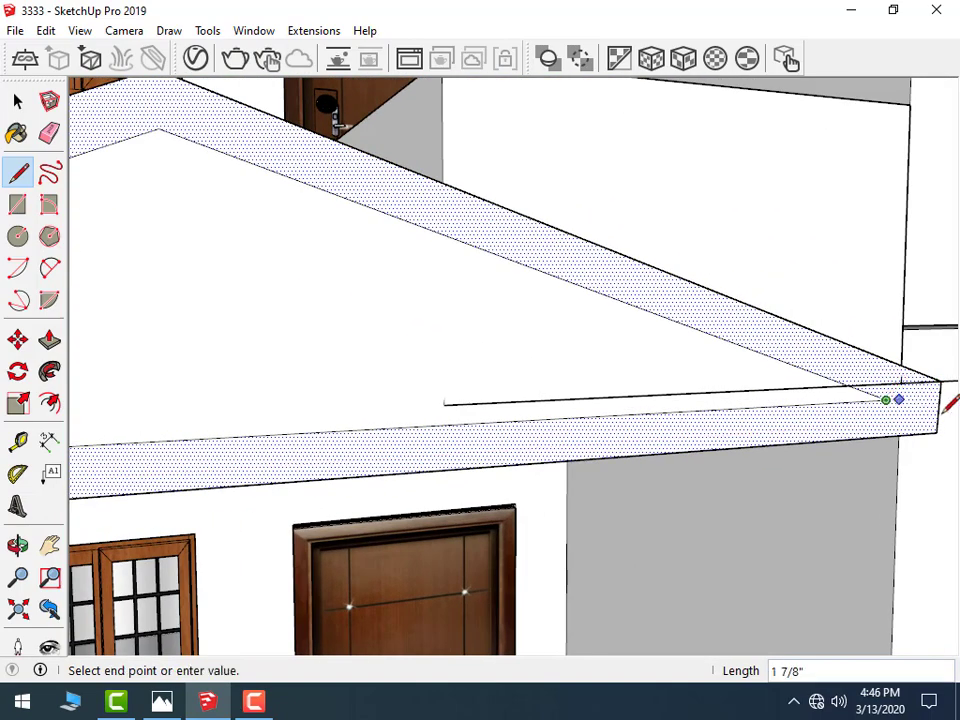
pyautogui.click(940, 410)
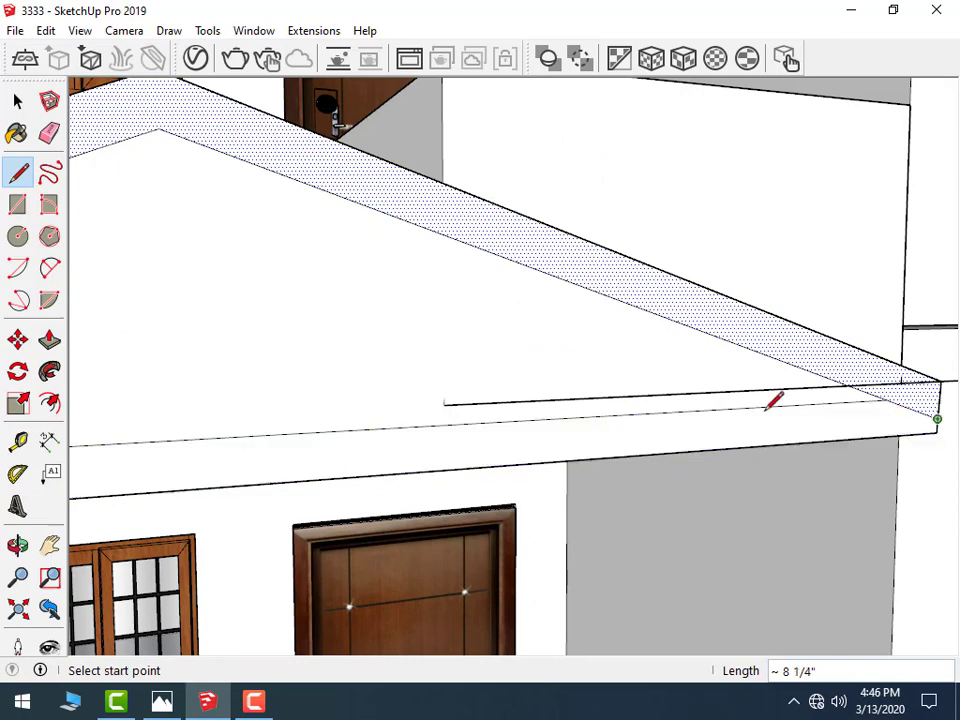
pyautogui.scroll(-2, 790, 400)
pyautogui.scroll(-2, 868, 454)
pyautogui.click(17, 101)
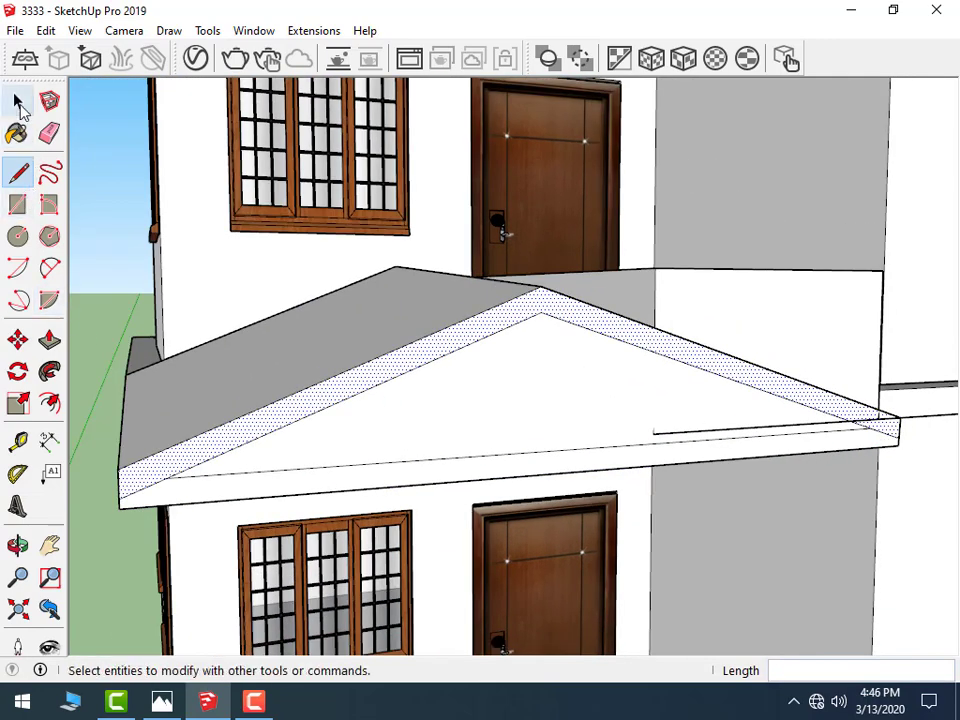
# - Push the porch gable face forward 9 inches and inspect the house from several angles
pyautogui.click(50, 341)
pyautogui.click(323, 403)
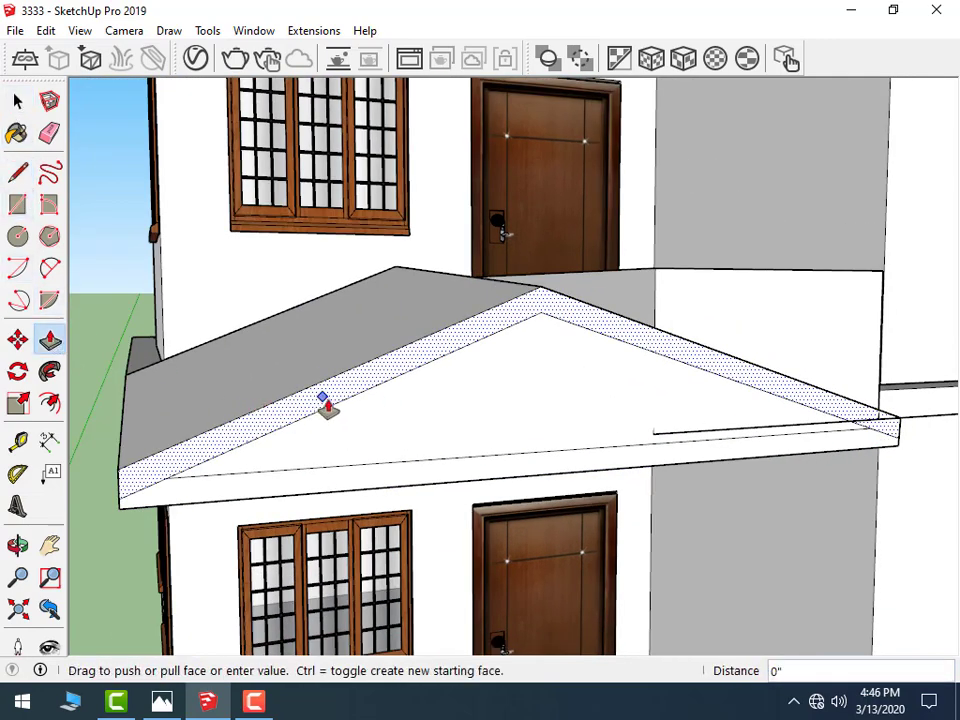
pyautogui.write('9')
pyautogui.press('Return')
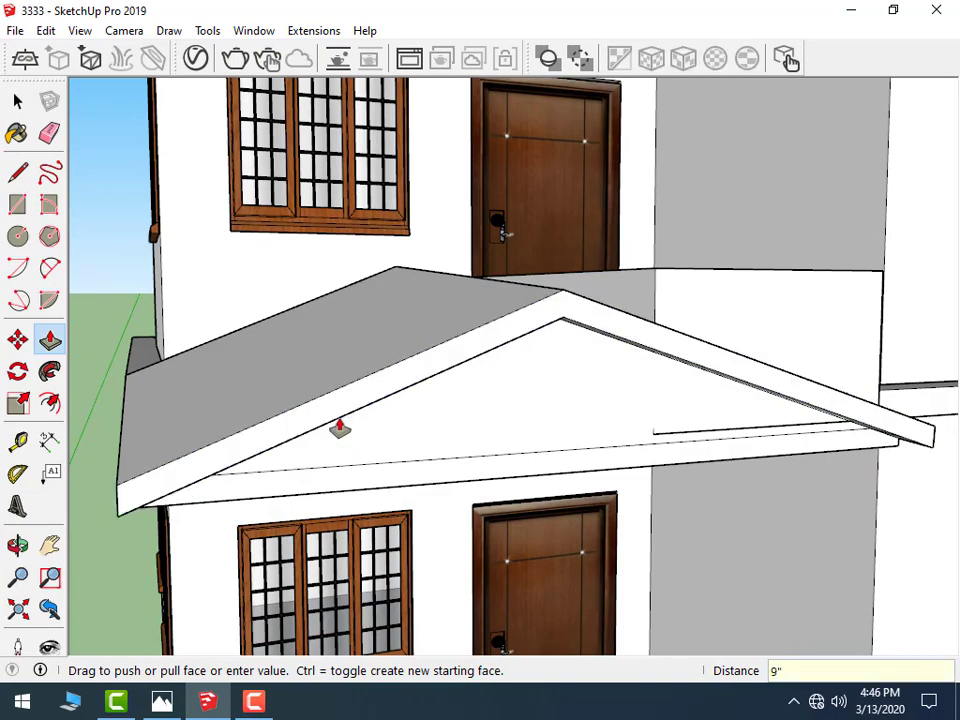
pyautogui.scroll(-3, 358, 497)
pyautogui.scroll(-3, 553, 465)
pyautogui.scroll(-2, 568, 473)
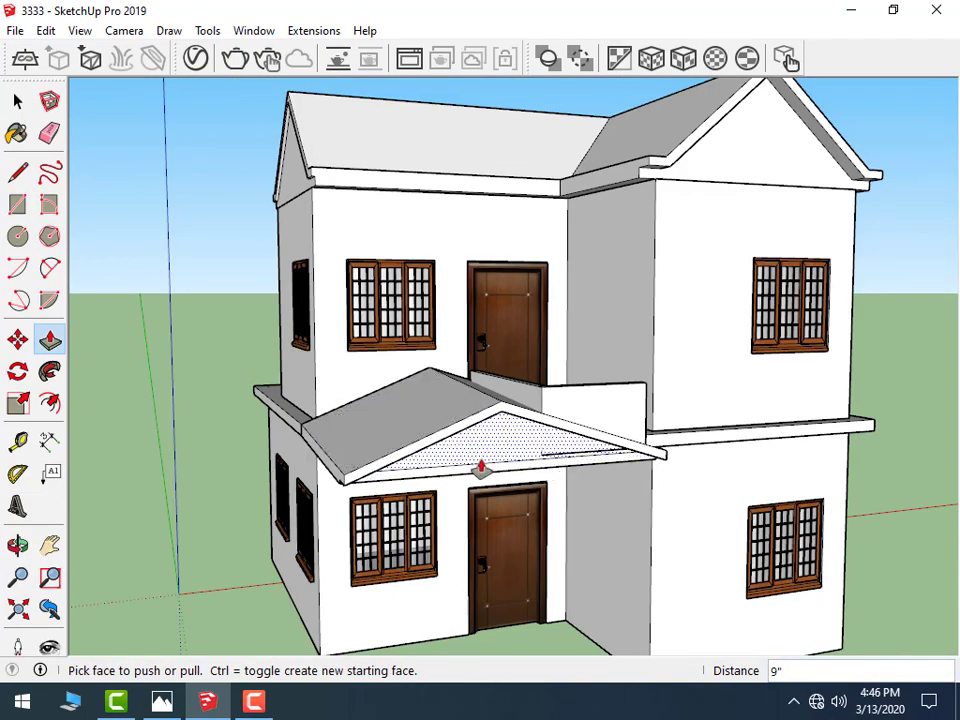
pyautogui.moveTo(481, 467)
pyautogui.mouseDown(button='middle')
pyautogui.moveTo(418, 439)
pyautogui.moveTo(555, 456)
pyautogui.moveTo(465, 414)
pyautogui.mouseUp(button='middle')
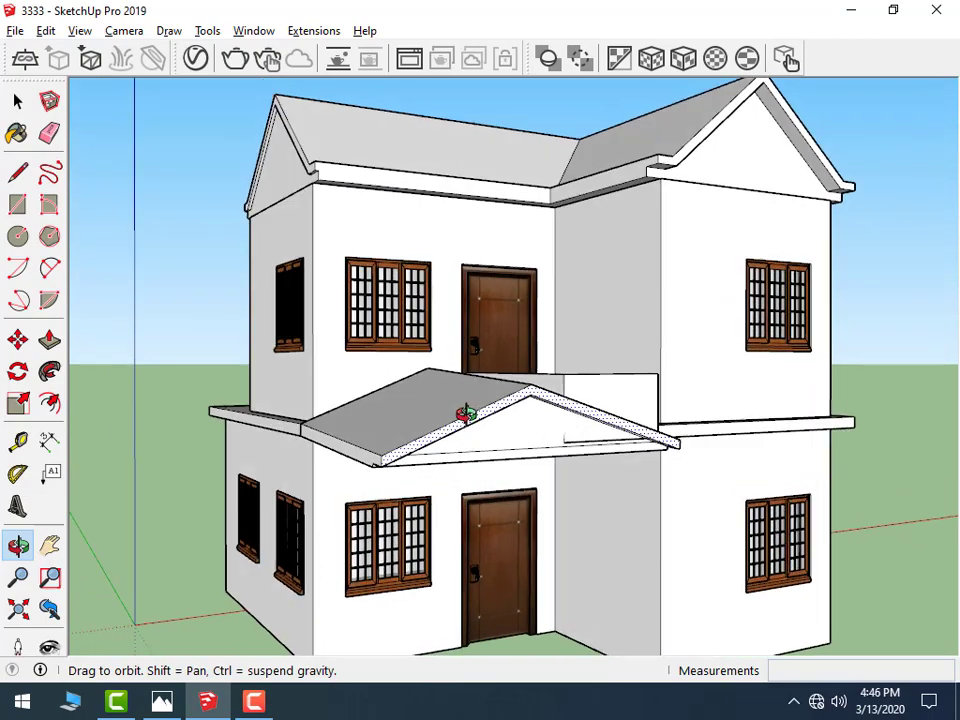
pyautogui.moveTo(660, 399)
pyautogui.mouseDown(button='middle')
pyautogui.moveTo(741, 388)
pyautogui.moveTo(840, 281)
pyautogui.moveTo(793, 263)
pyautogui.moveTo(677, 257)
pyautogui.moveTo(730, 350)
pyautogui.mouseUp(button='middle')
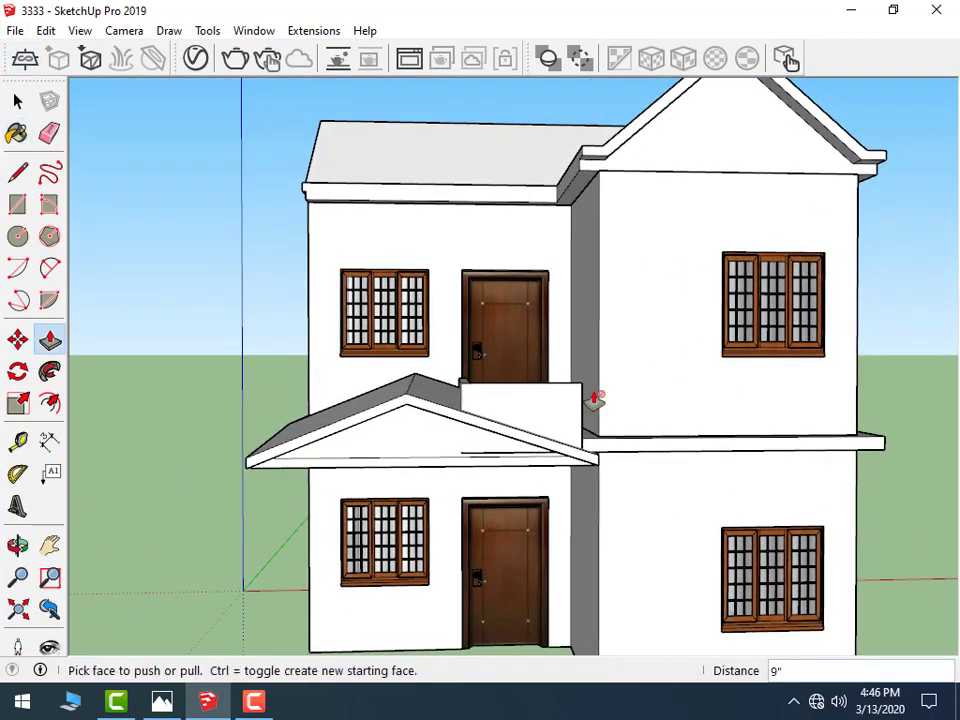
pyautogui.moveTo(596, 396)
pyautogui.mouseDown(button='middle')
pyautogui.moveTo(403, 482)
pyautogui.moveTo(570, 588)
pyautogui.mouseUp(button='middle')
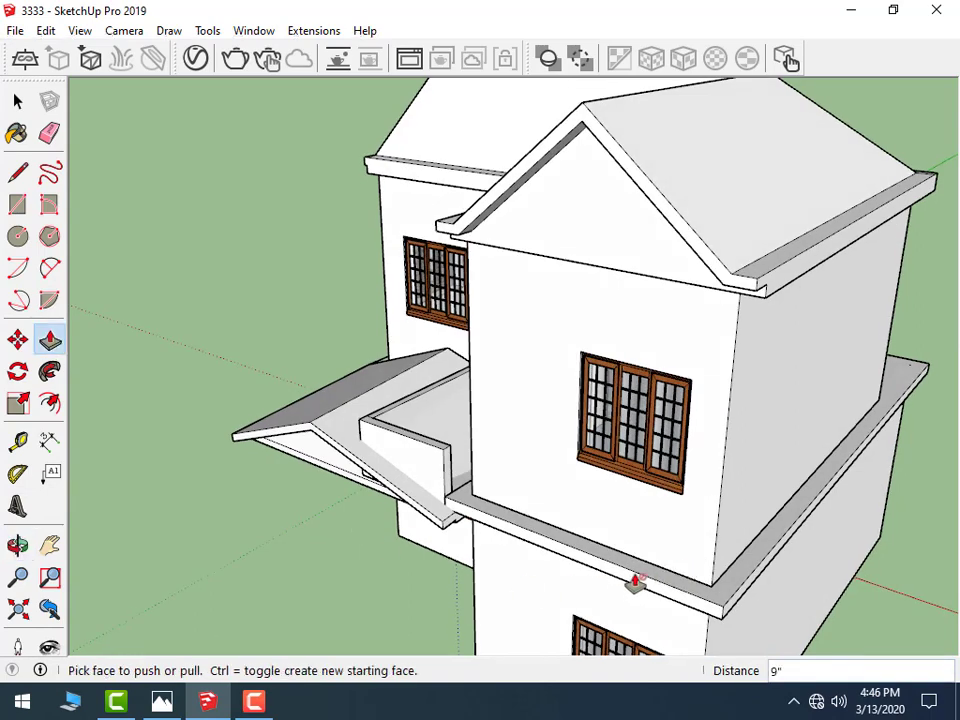
pyautogui.press('space')
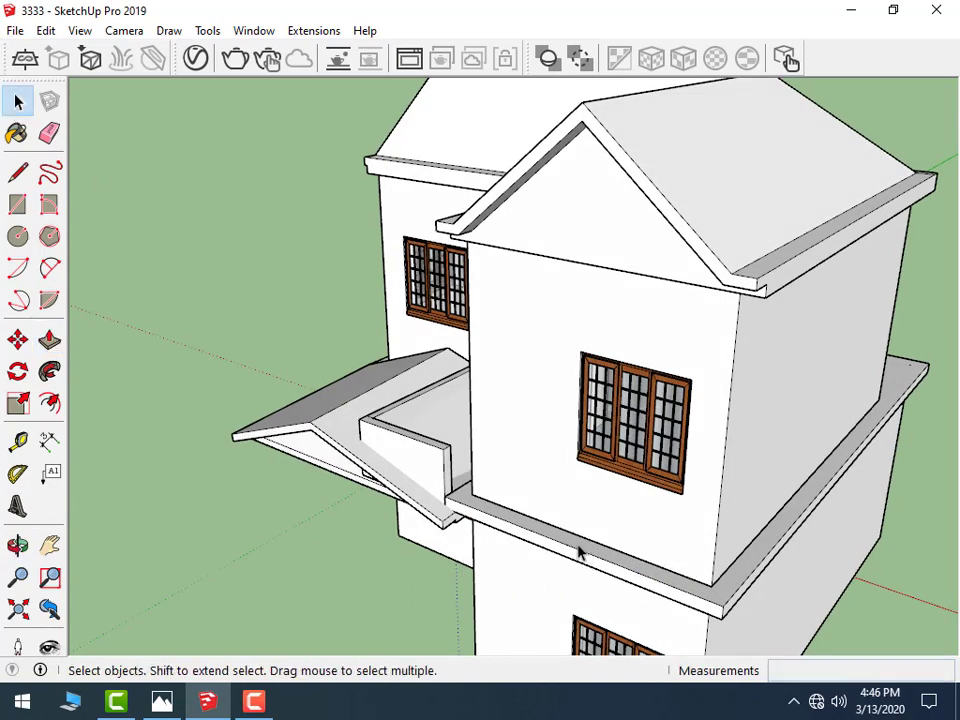
# - Inside the ledge group, push the slab's front face in 9 inches
pyautogui.click(576, 558)
pyautogui.doubleClick(576, 566)
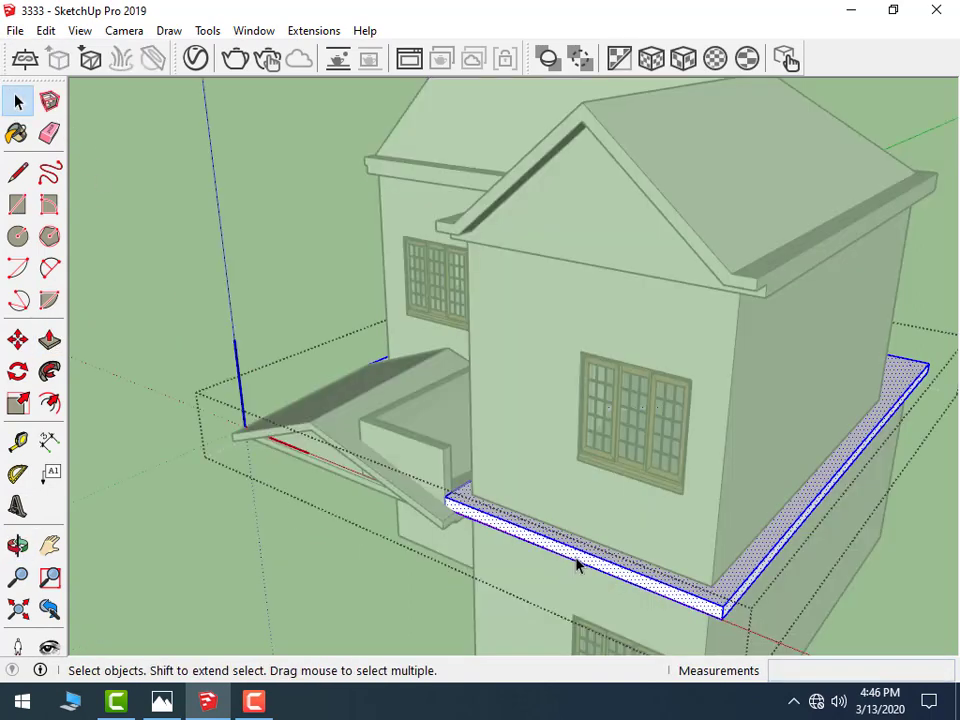
pyautogui.click(576, 563)
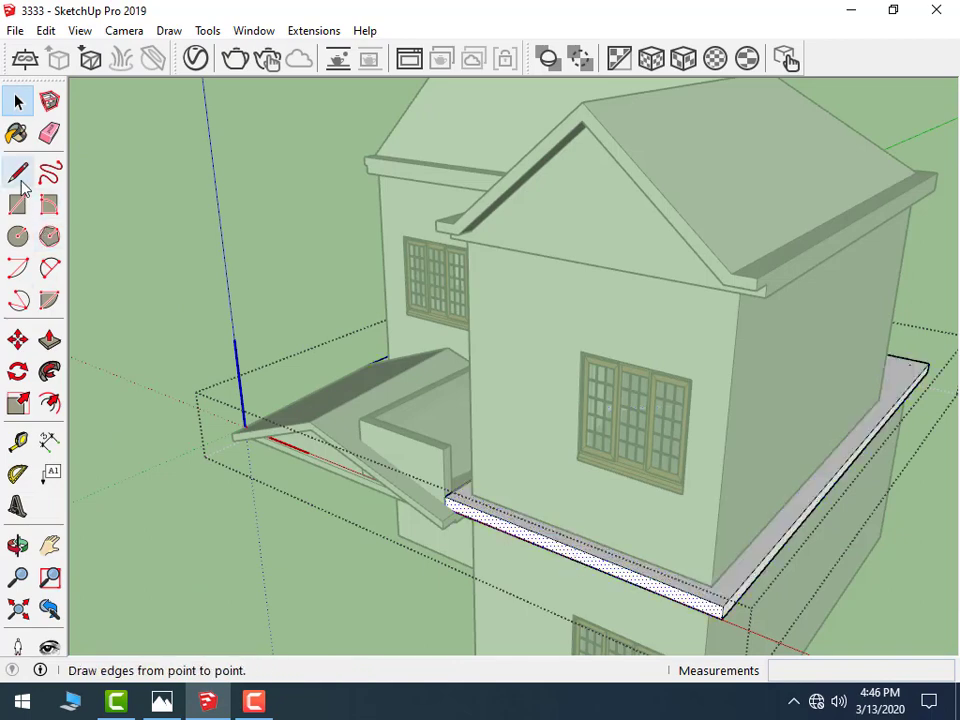
pyautogui.click(49, 340)
pyautogui.scroll(3, 730, 625)
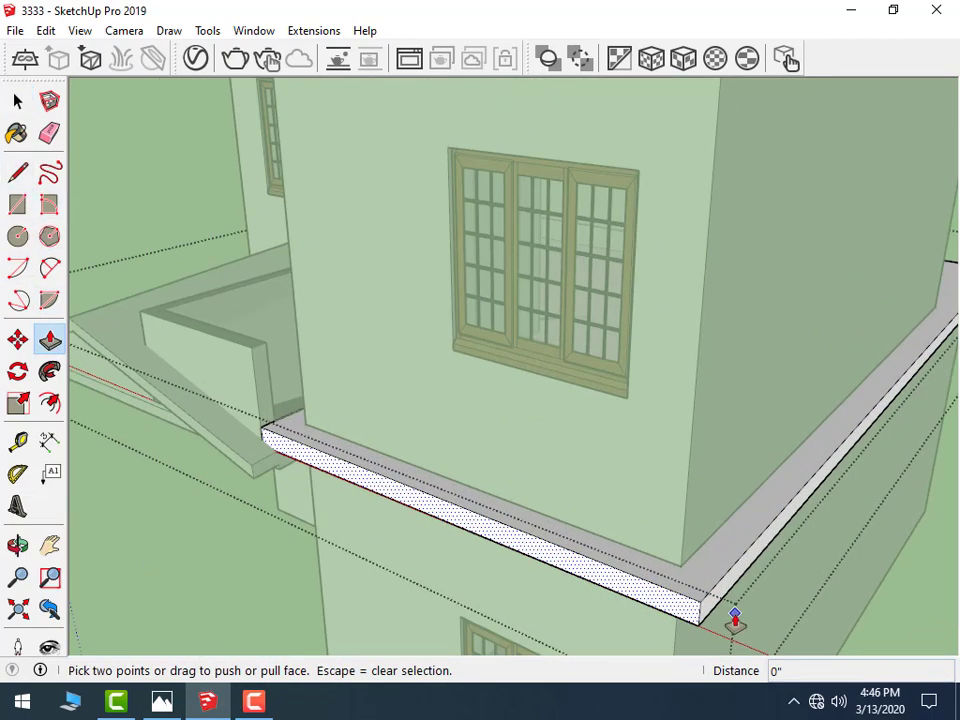
pyautogui.scroll(2, 650, 615)
pyautogui.click(641, 605)
pyautogui.scroll(-3, 650, 580)
pyautogui.click(662, 561)
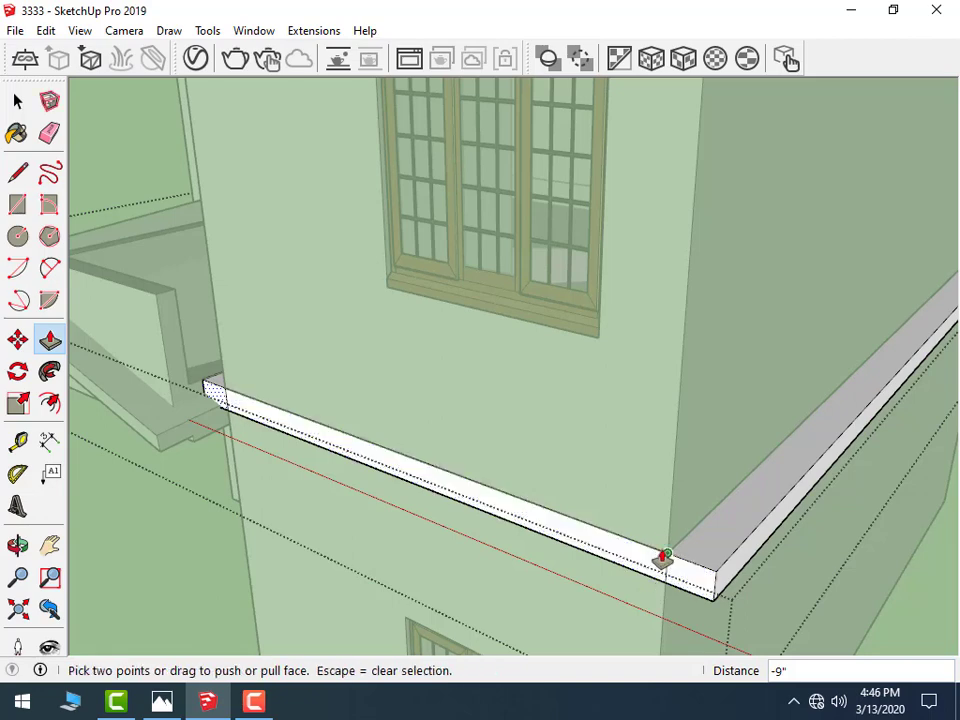
pyautogui.moveTo(662, 561); pyautogui.dragTo(788, 513, button='middle')
# - Push the ledge's top face down 9 inches to thin the band
pyautogui.click(17, 101)
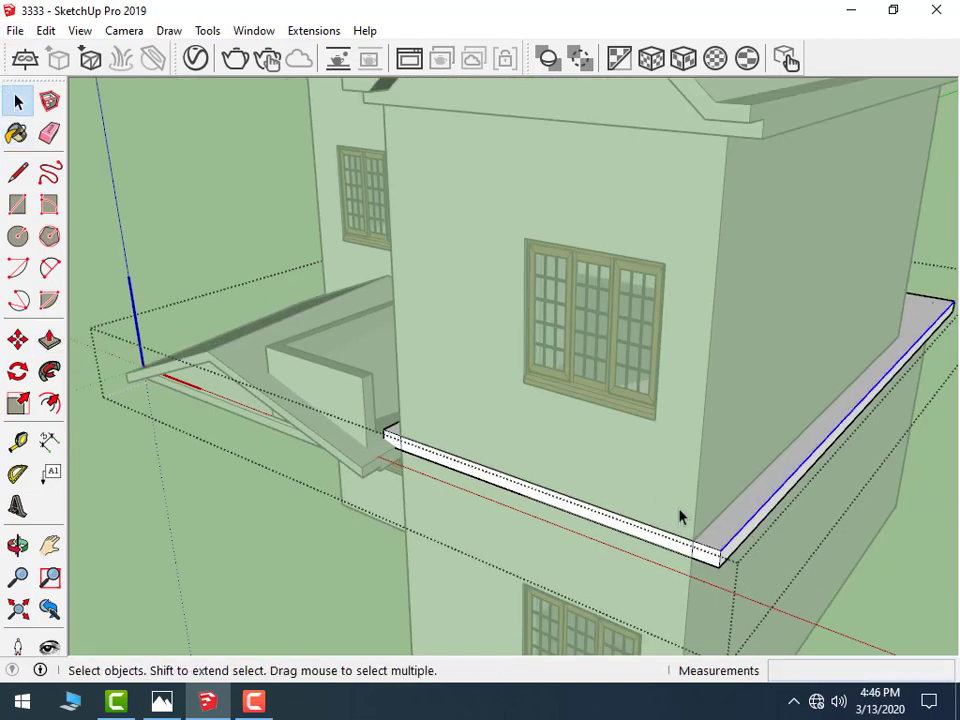
pyautogui.click(785, 503)
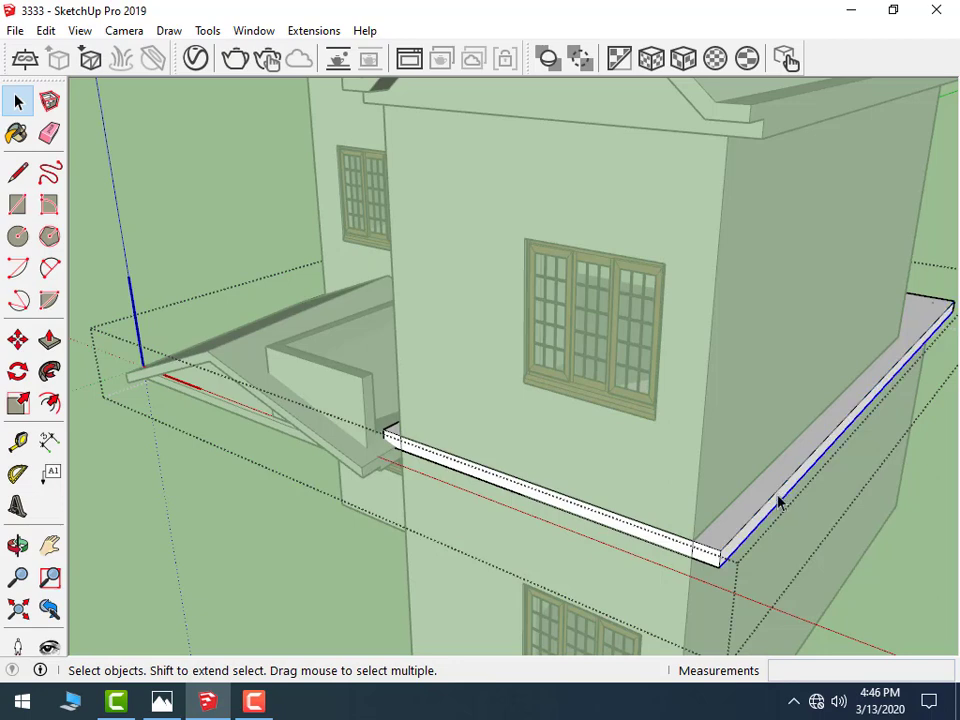
pyautogui.doubleClick(780, 503)
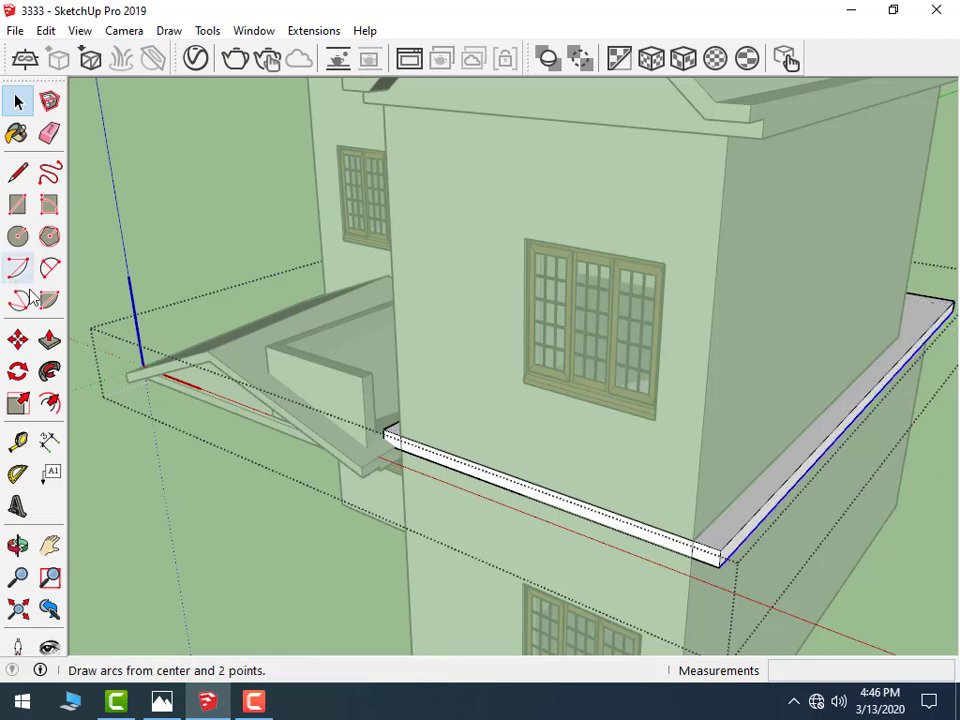
pyautogui.click(49, 340)
pyautogui.scroll(3, 641, 555)
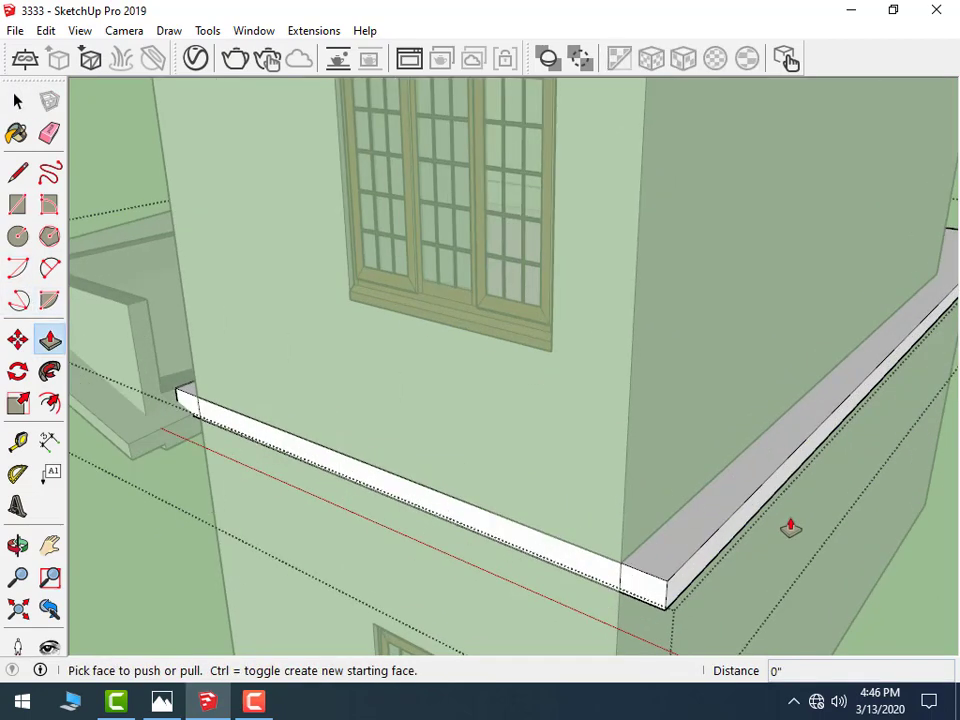
pyautogui.click(720, 549)
pyautogui.click(655, 540)
pyautogui.scroll(-2, 403, 484)
pyautogui.scroll(-3, 300, 450)
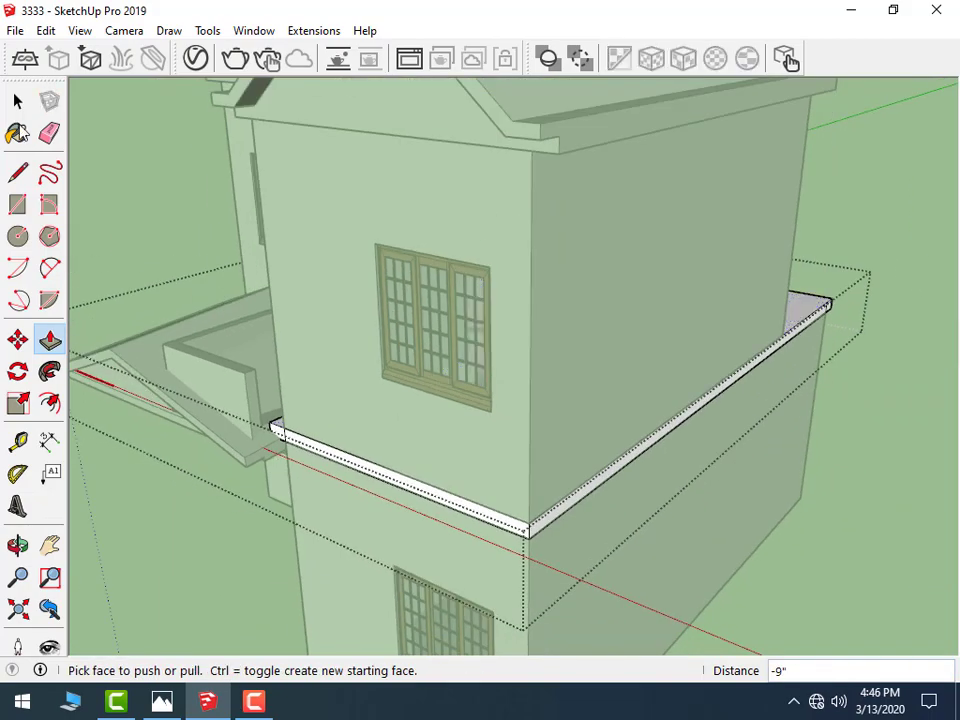
pyautogui.press('space')
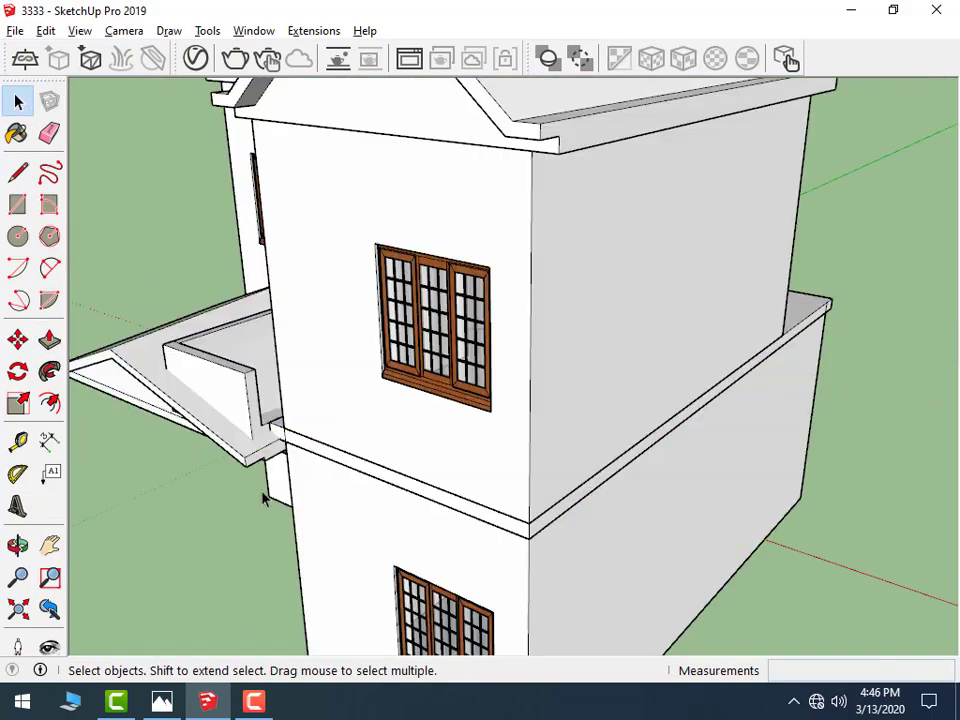
pyautogui.moveTo(264, 497)
pyautogui.mouseDown(button='middle')
pyautogui.moveTo(566, 435)
pyautogui.moveTo(592, 459)
pyautogui.mouseUp(button='middle')
pyautogui.scroll(-2, 592, 459)
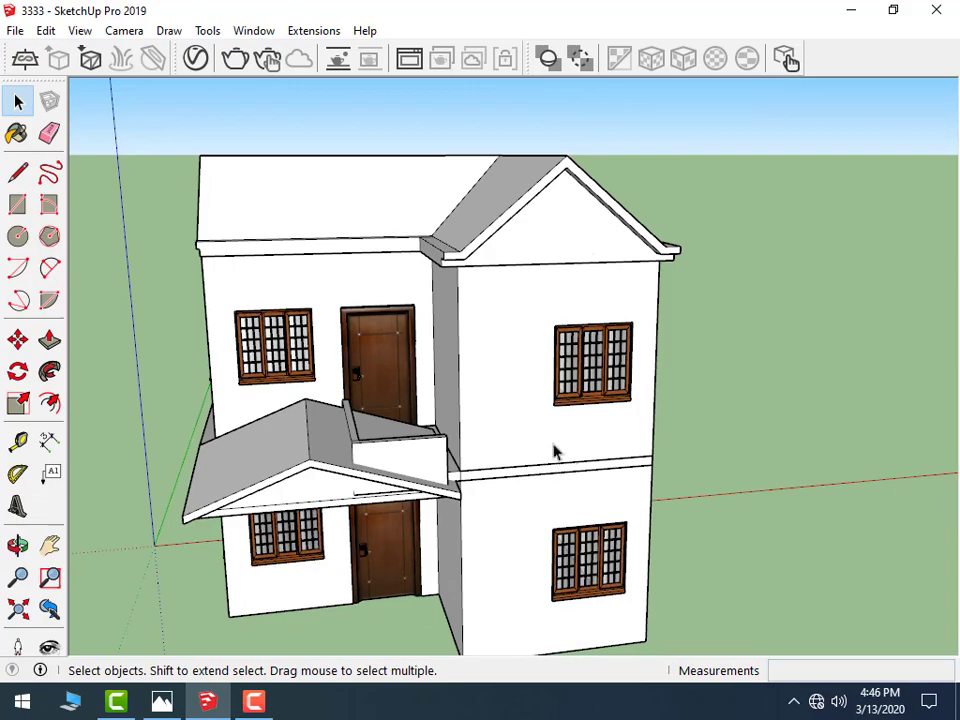
# - View the house from above and place a rectangle's first corner at the upper storey base
pyautogui.moveTo(500, 482)
pyautogui.mouseDown(button='middle')
pyautogui.moveTo(248, 403)
pyautogui.moveTo(214, 435)
pyautogui.moveTo(621, 429)
pyautogui.mouseUp(button='middle')
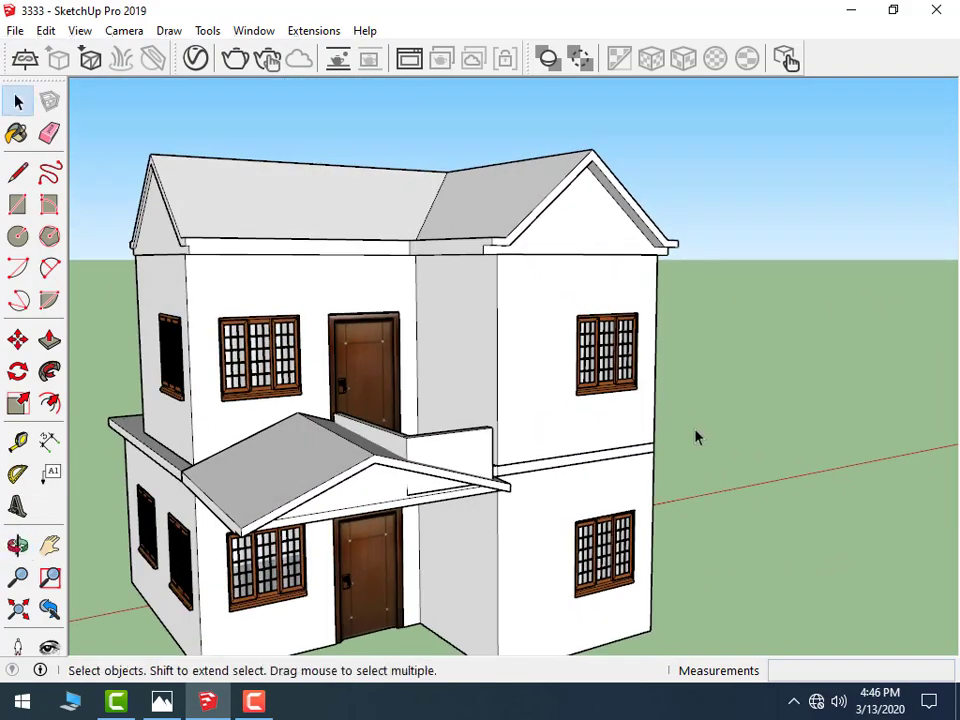
pyautogui.scroll(-2, 694, 437)
pyautogui.moveTo(426, 461)
pyautogui.mouseDown(button='middle')
pyautogui.moveTo(761, 450)
pyautogui.moveTo(574, 521)
pyautogui.moveTo(270, 574)
pyautogui.moveTo(273, 607)
pyautogui.moveTo(180, 500)
pyautogui.mouseUp(button='middle')
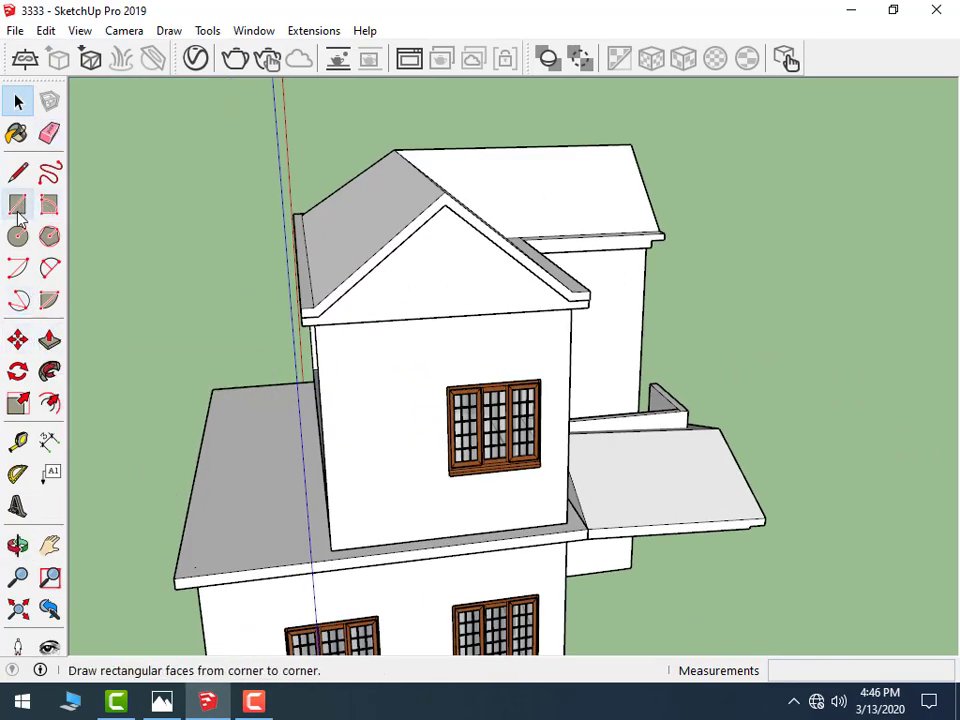
pyautogui.click(49, 204)
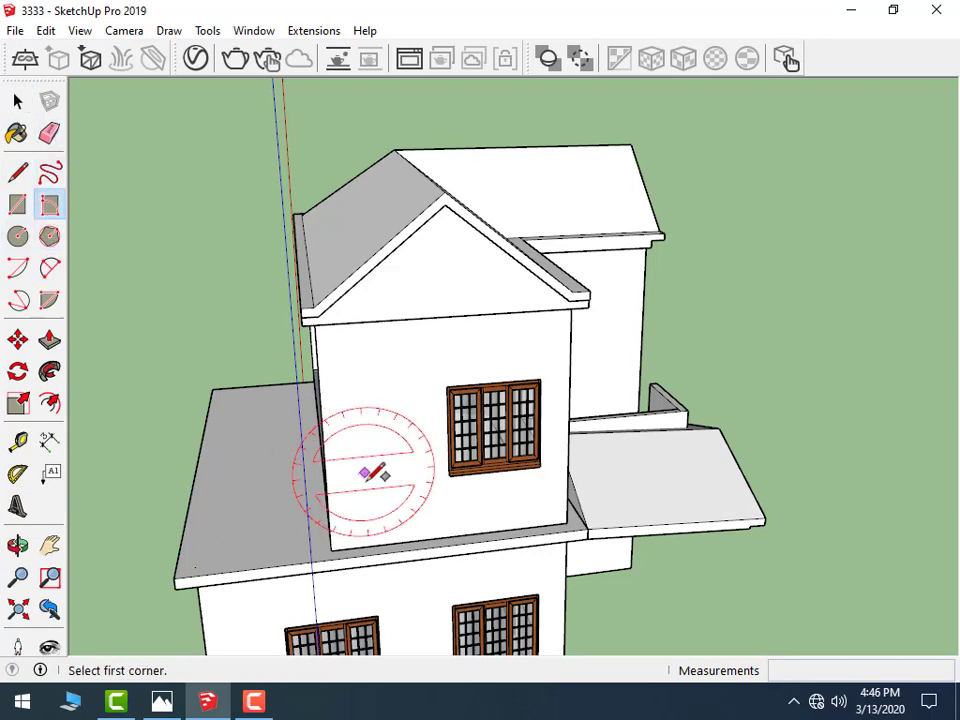
pyautogui.click(16, 206)
pyautogui.scroll(2, 430, 505)
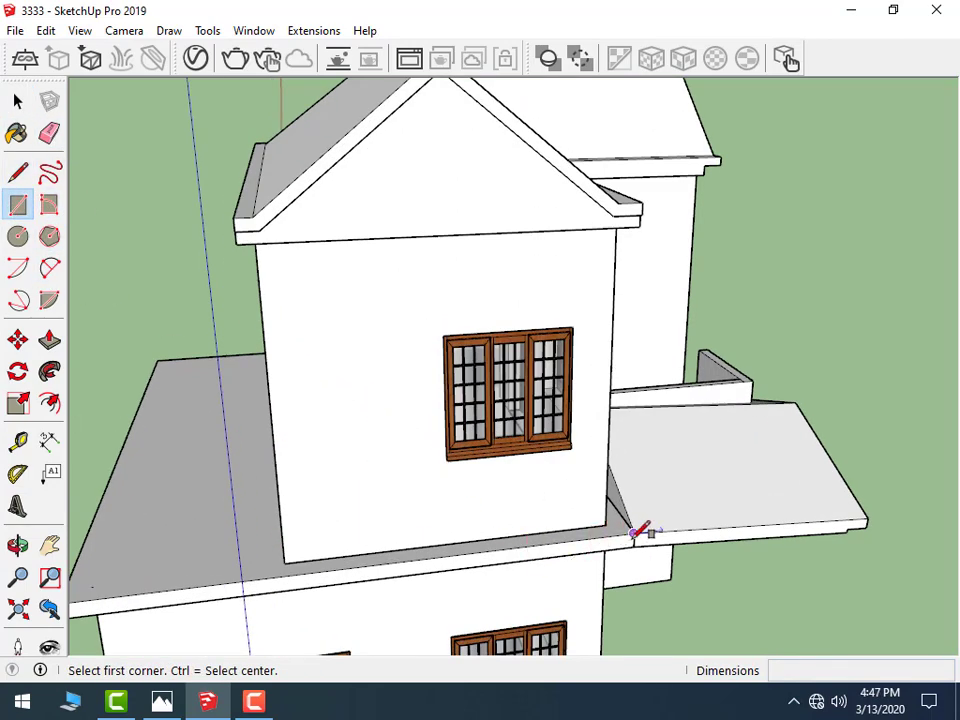
pyautogui.click(633, 533)
pyautogui.scroll(-2, 84, 584)
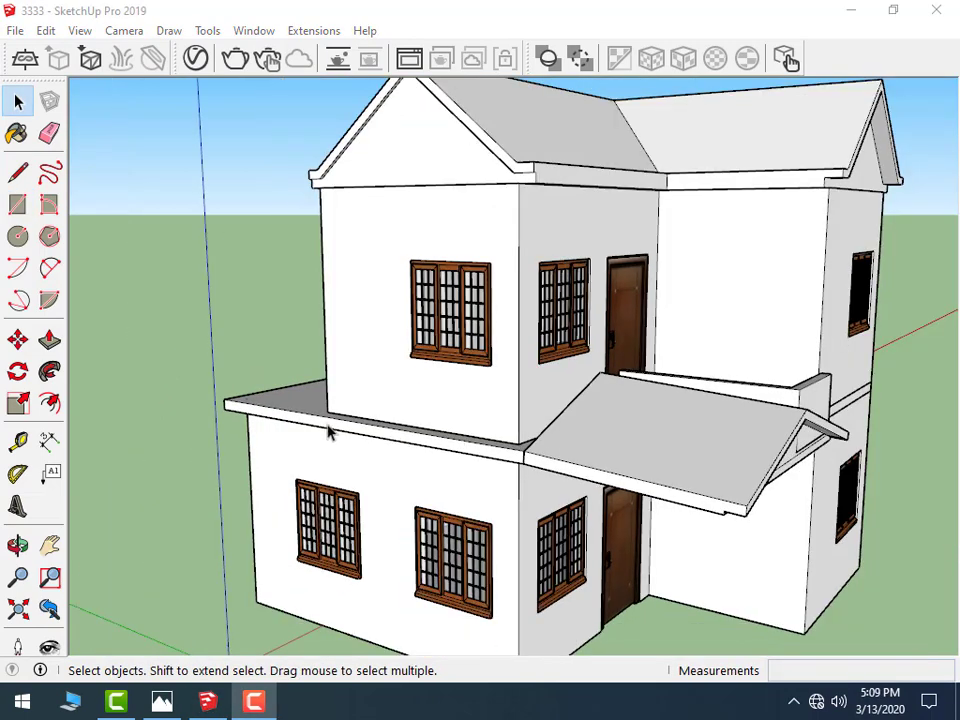
pyautogui.moveTo(305, 430); pyautogui.dragTo(748, 486, button='middle')
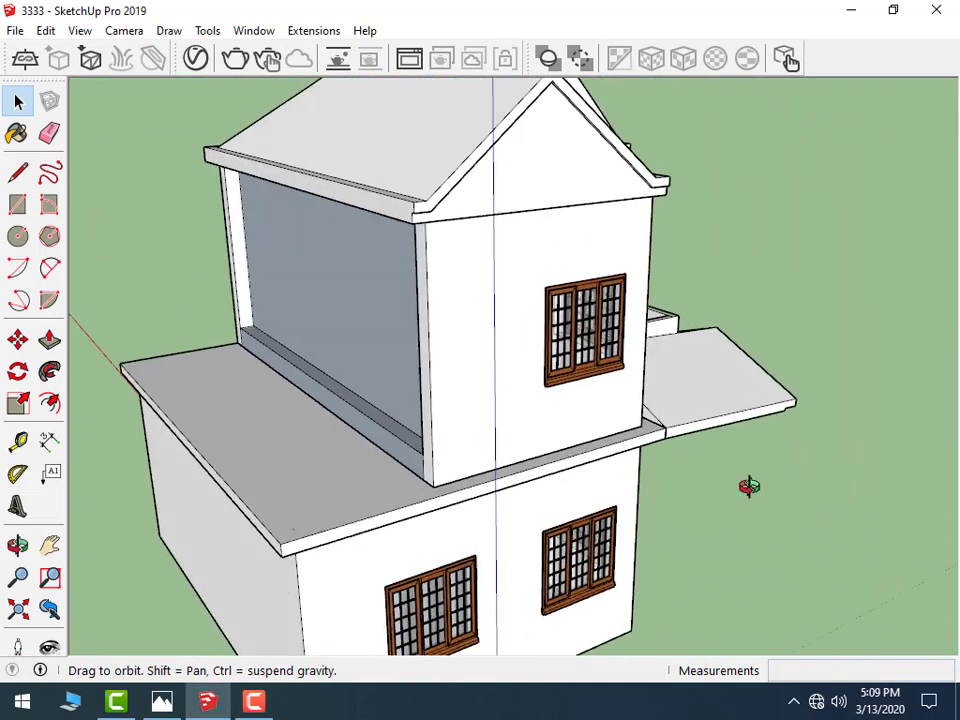
pyautogui.scroll(3, 418, 523)
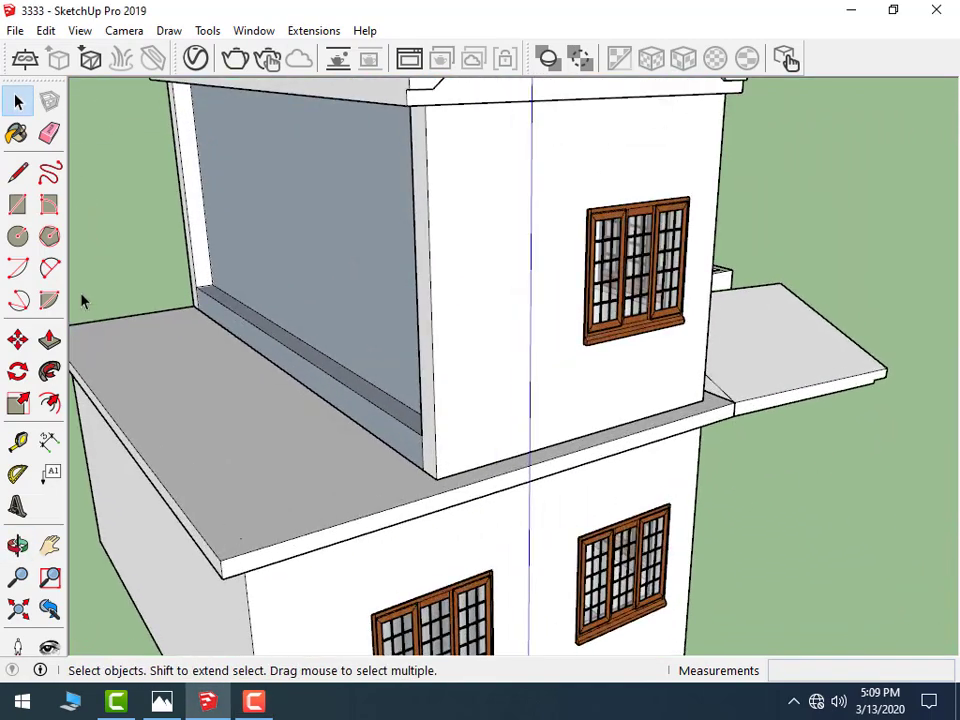
pyautogui.click(17, 172)
pyautogui.scroll(-1, 484, 467)
pyautogui.click(446, 479)
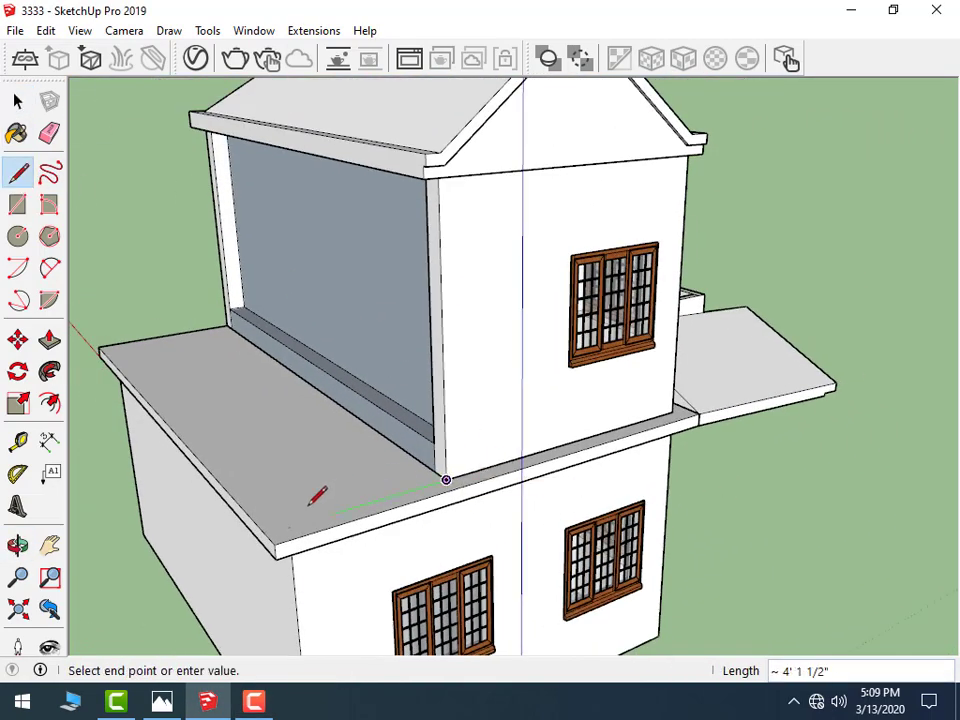
pyautogui.click(265, 533)
pyautogui.scroll(2, 332, 512)
pyautogui.scroll(1, 332, 510)
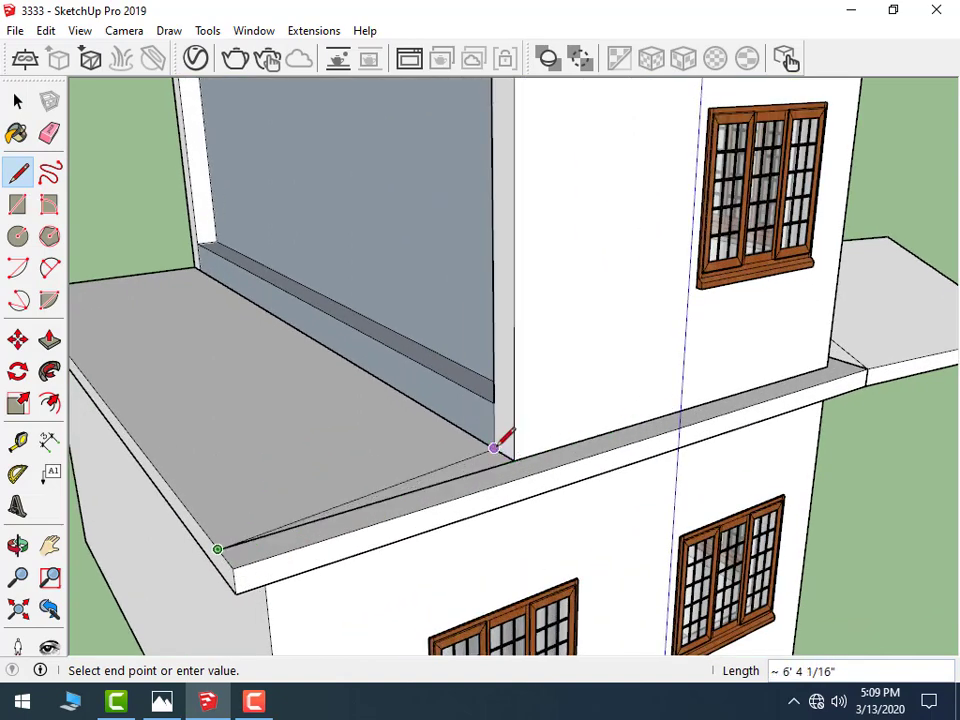
pyautogui.press('Escape')
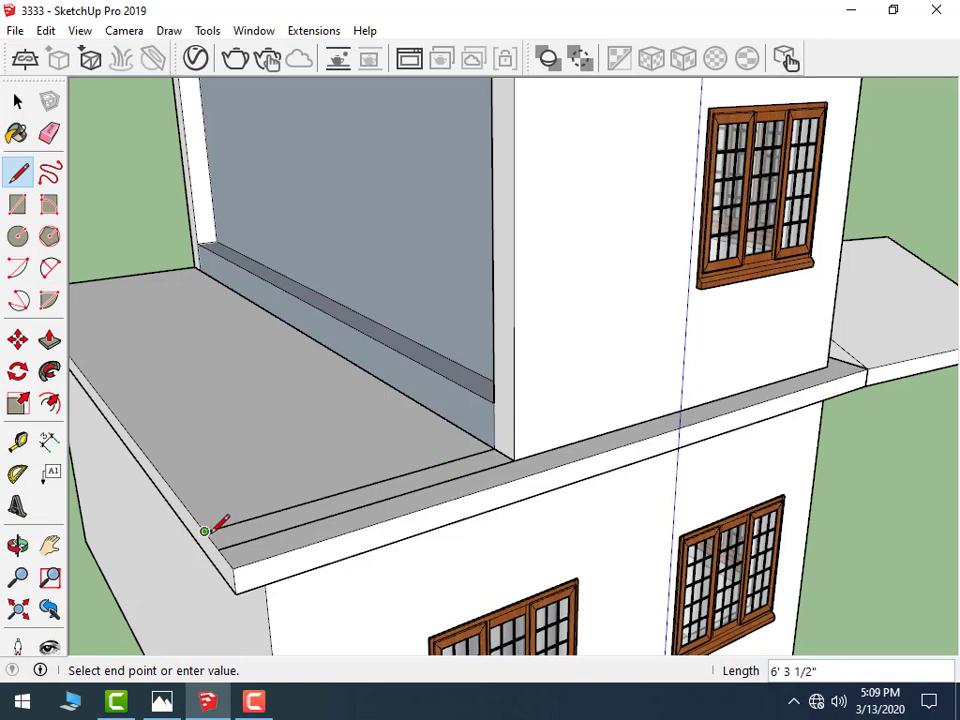
pyautogui.click(17, 100)
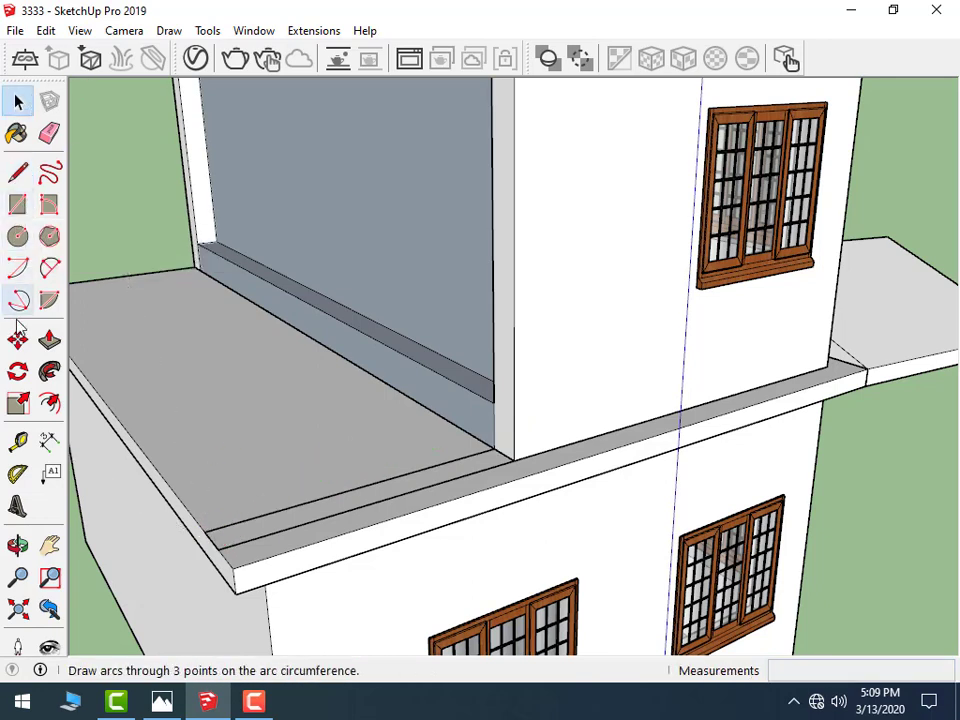
pyautogui.click(49, 340)
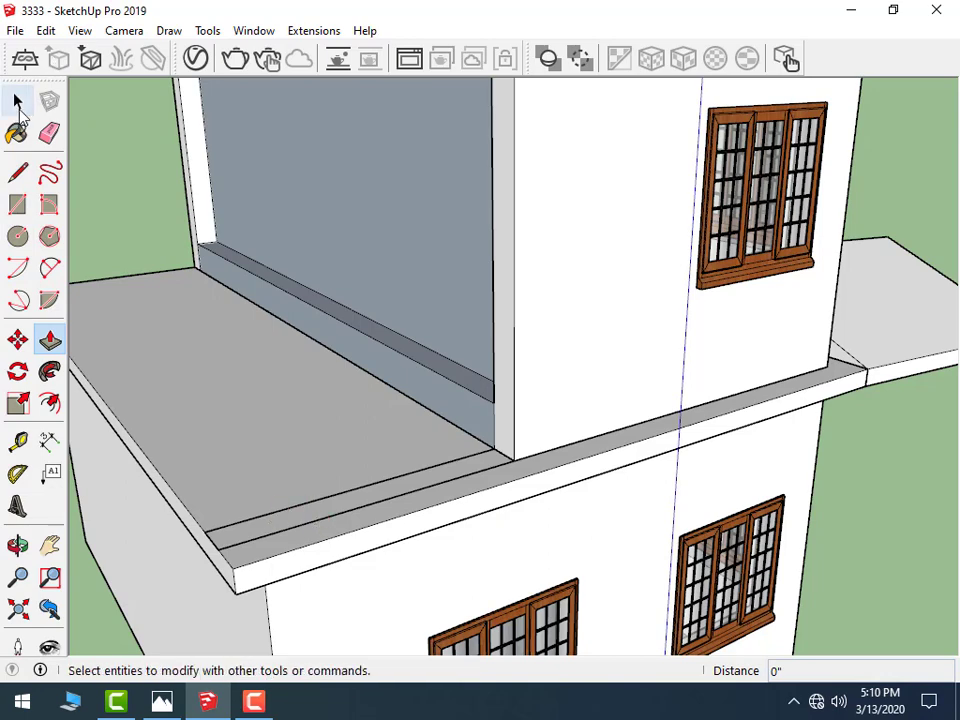
# - Open the balcony ledge slab group for editing and select its top face
pyautogui.click(17, 100)
pyautogui.click(287, 530)
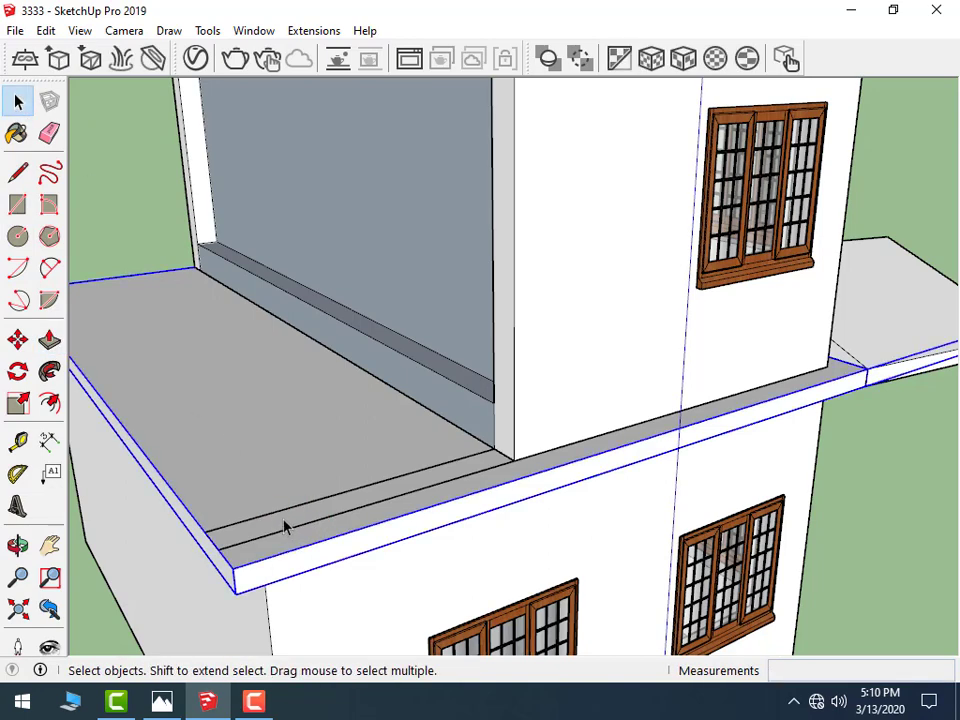
pyautogui.click(287, 528)
pyautogui.click(290, 527)
pyautogui.click(288, 518)
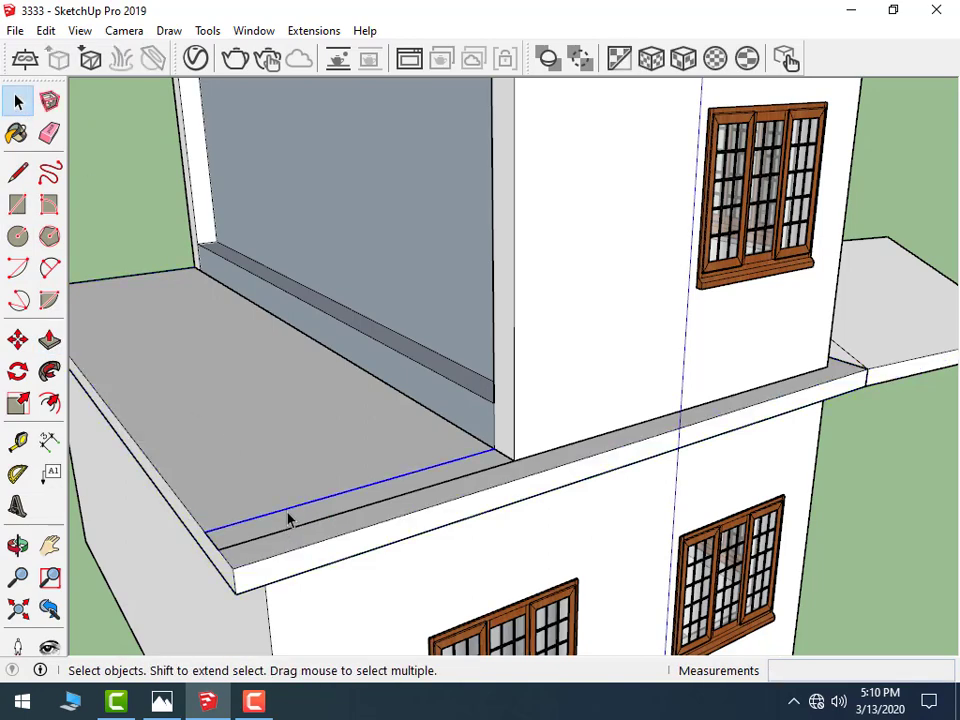
pyautogui.doubleClick(300, 523)
pyautogui.doubleClick(298, 521)
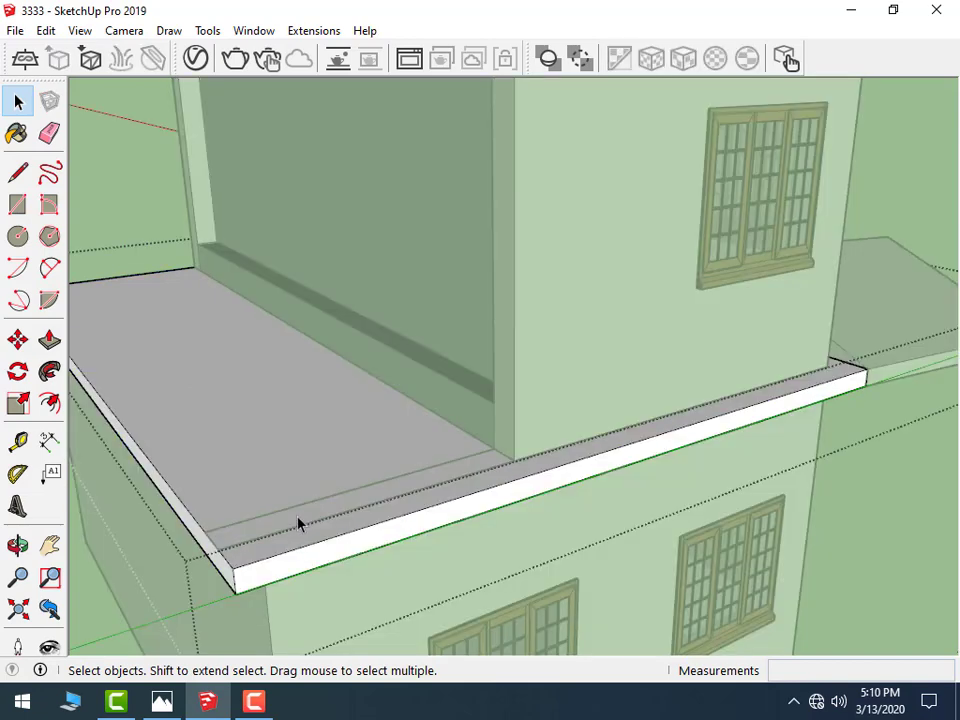
pyautogui.click(305, 523)
pyautogui.scroll(2, 284, 521)
pyautogui.scroll(2, 266, 514)
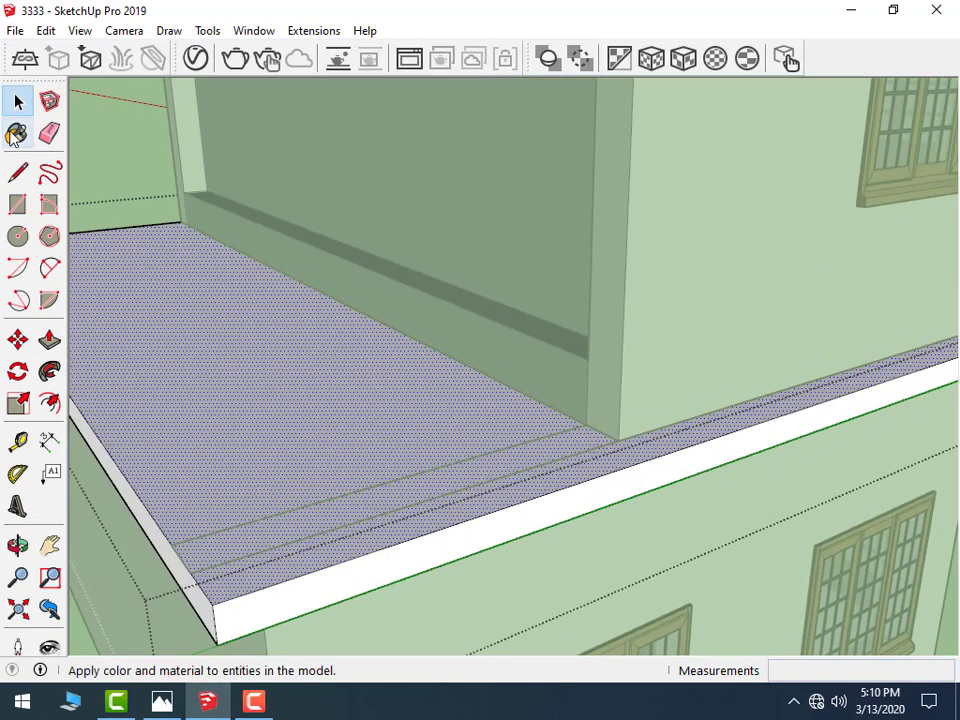
# - Draw a thin rectangle along the slab's outer edge and begin pulling it upward
pyautogui.click(17, 204)
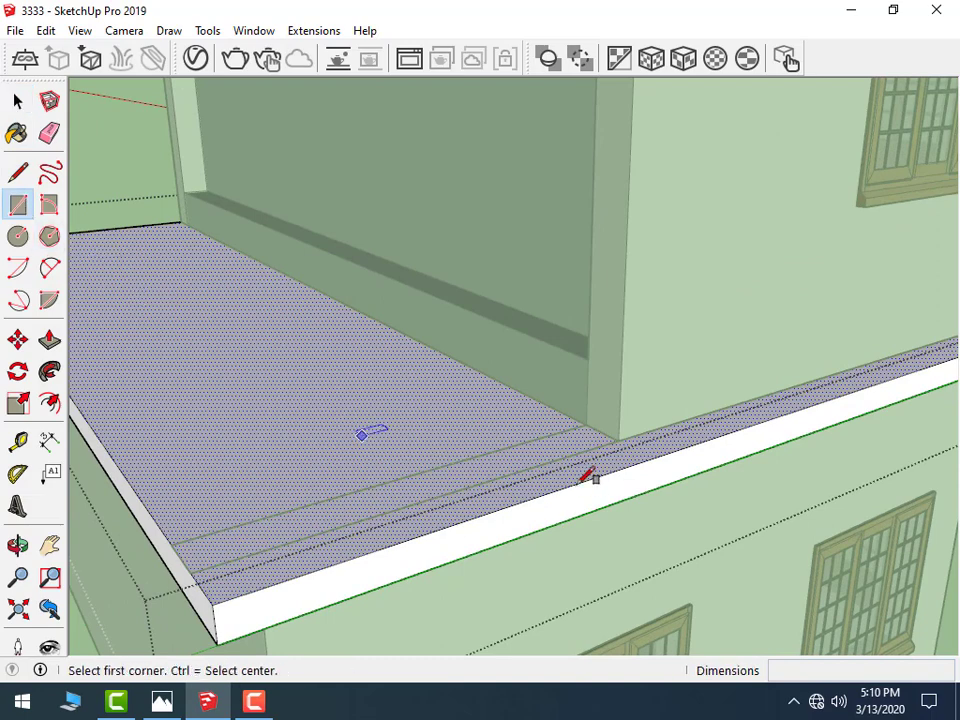
pyautogui.click(585, 424)
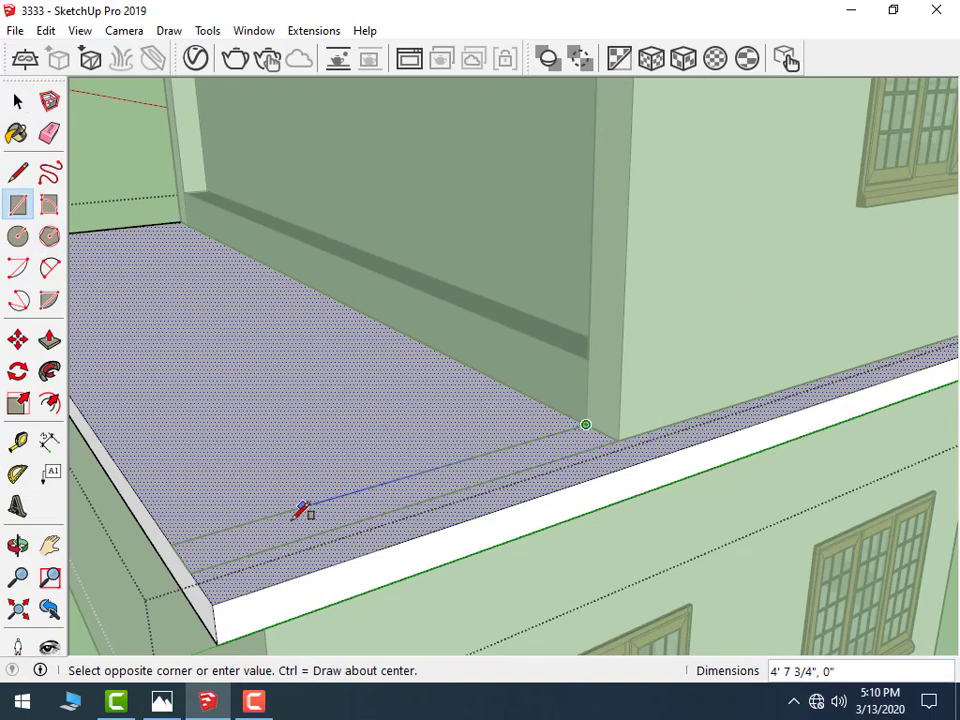
pyautogui.click(190, 572)
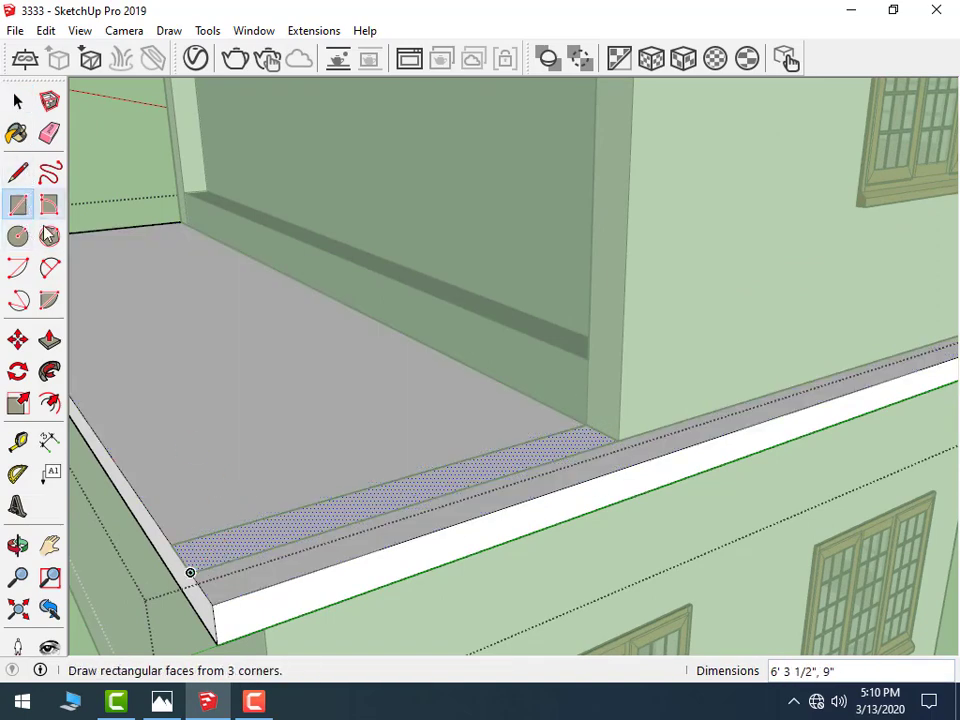
pyautogui.click(49, 340)
pyautogui.click(340, 517)
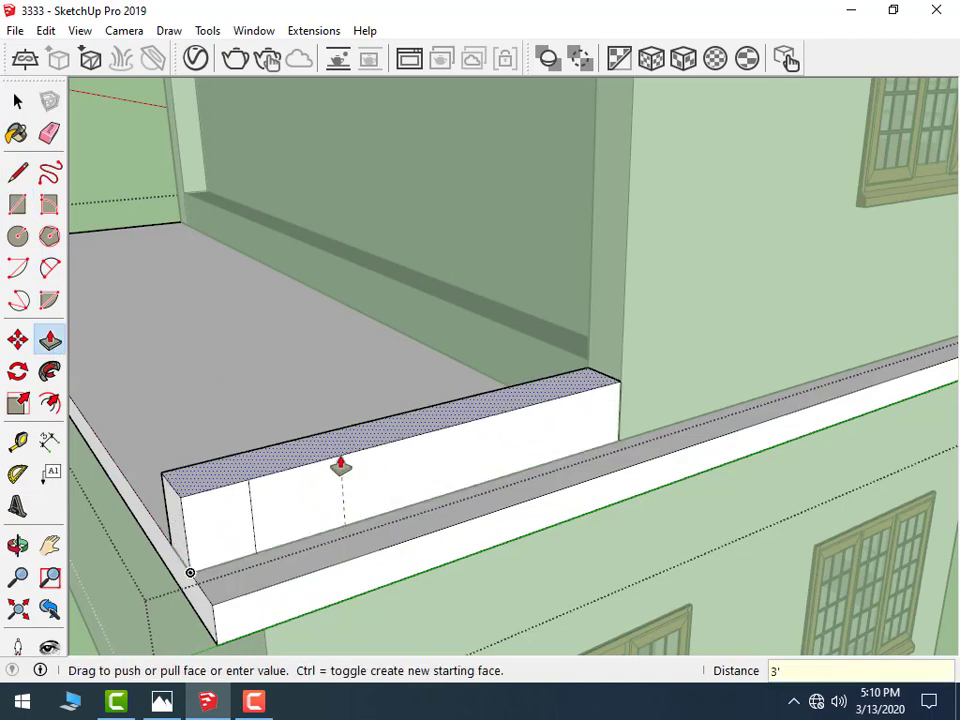
# - Set the balcony's low wall to 3 feet tall and exit the slab group
pyautogui.click(339, 465)
pyautogui.scroll(-3, 557, 491)
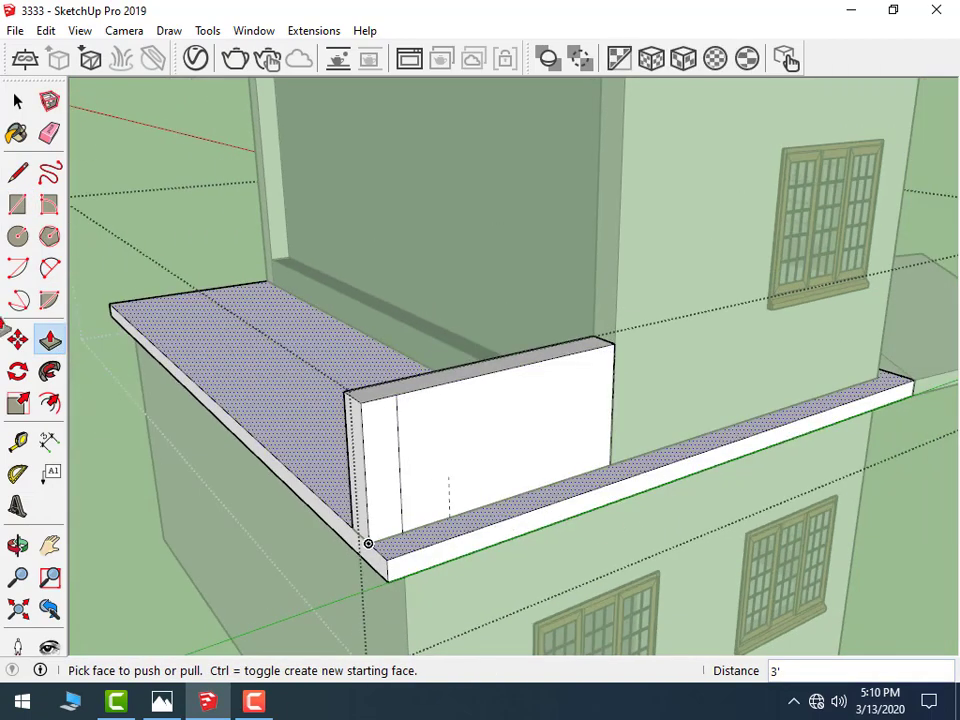
pyautogui.click(17, 101)
pyautogui.moveTo(178, 231); pyautogui.dragTo(265, 345, button='middle')
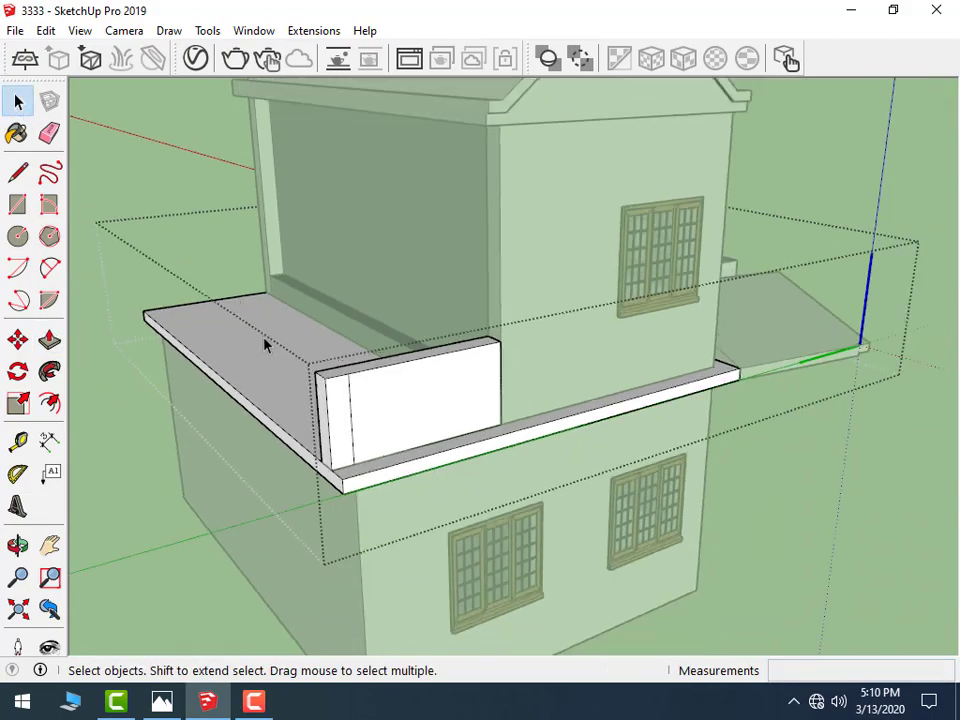
pyautogui.click(208, 265)
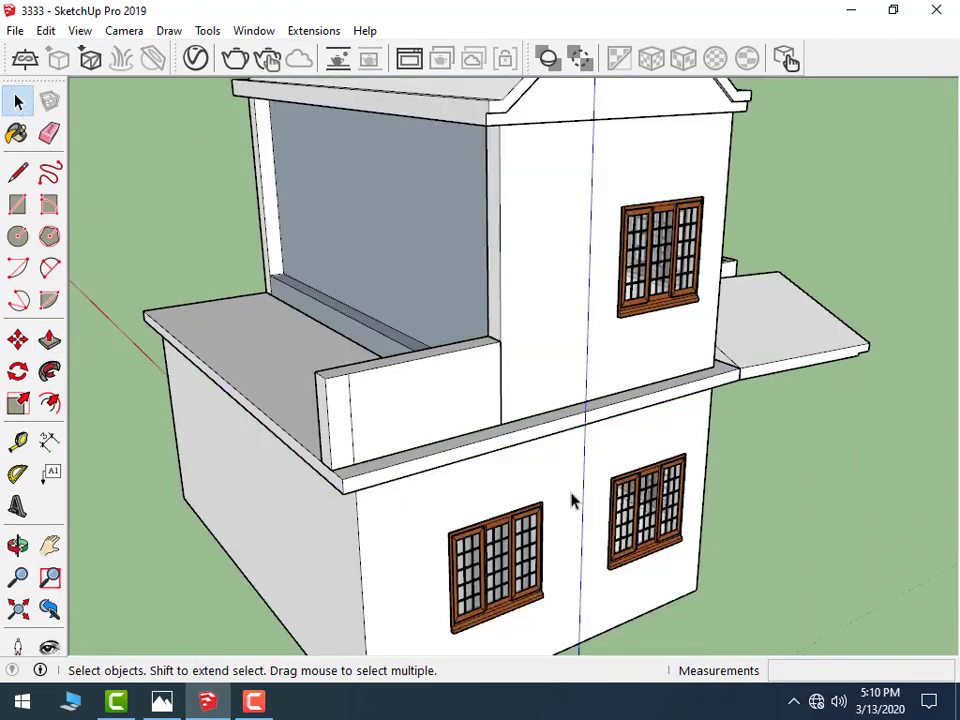
# - Orbit to the balcony's far end and start a line at the short wall's top corner
pyautogui.moveTo(503, 503); pyautogui.dragTo(441, 448, button='middle')
pyautogui.scroll(5, 859, 465)
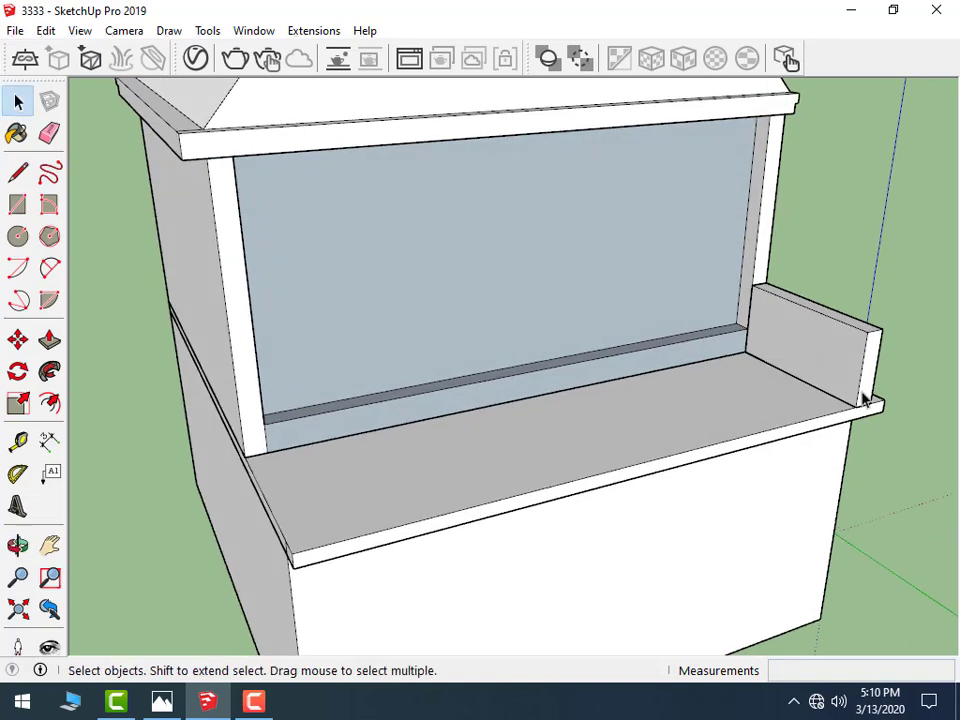
pyautogui.scroll(2, 765, 375)
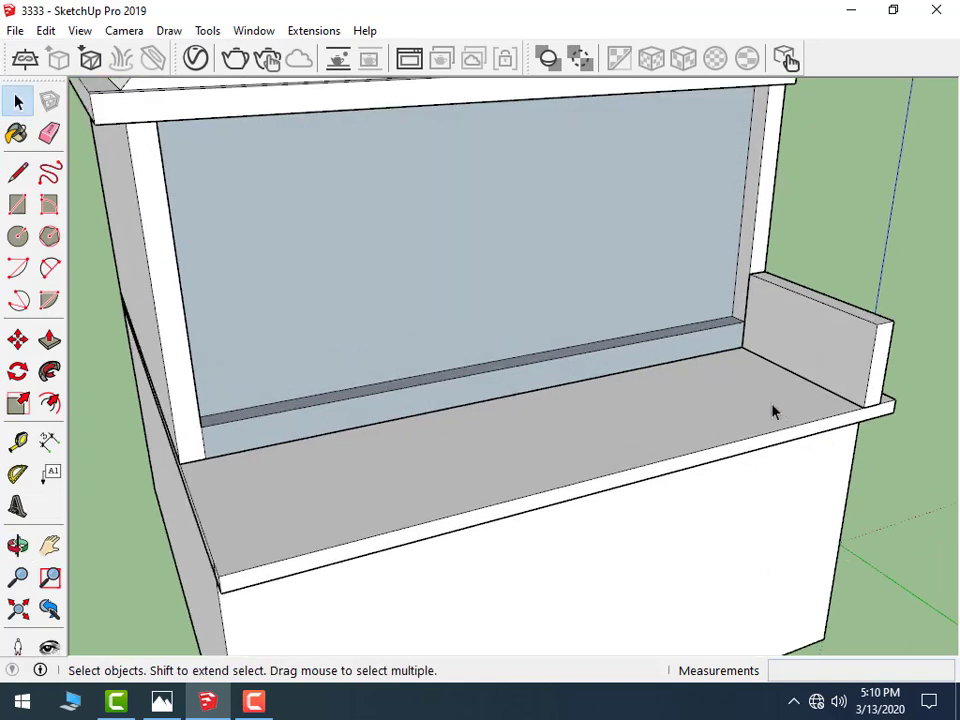
pyautogui.click(18, 173)
pyautogui.scroll(3, 845, 312)
pyautogui.click(845, 292)
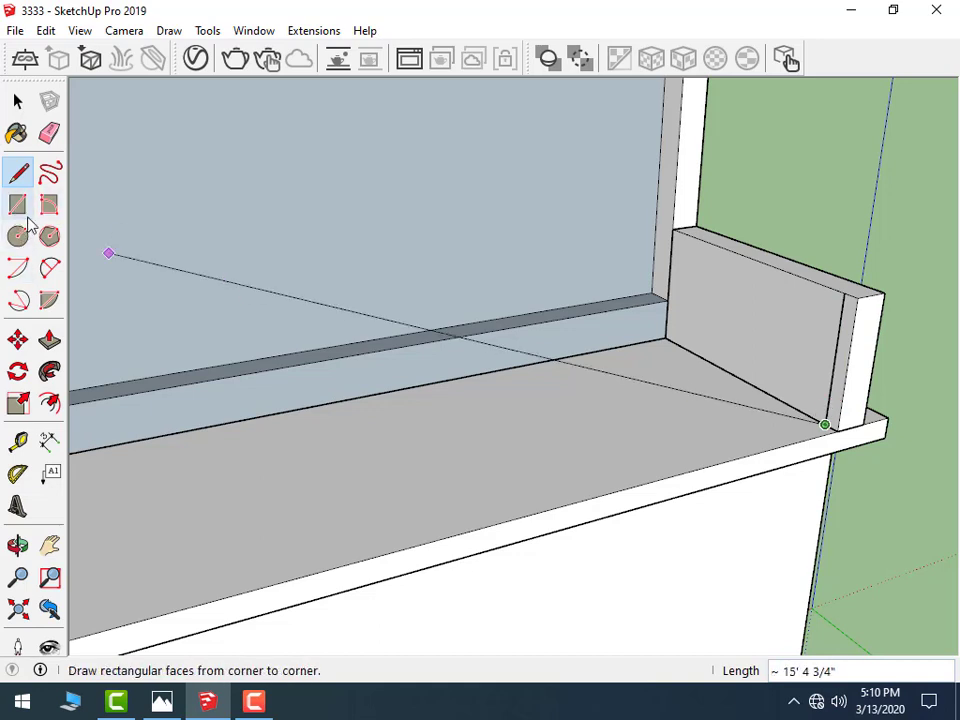
pyautogui.click(50, 341)
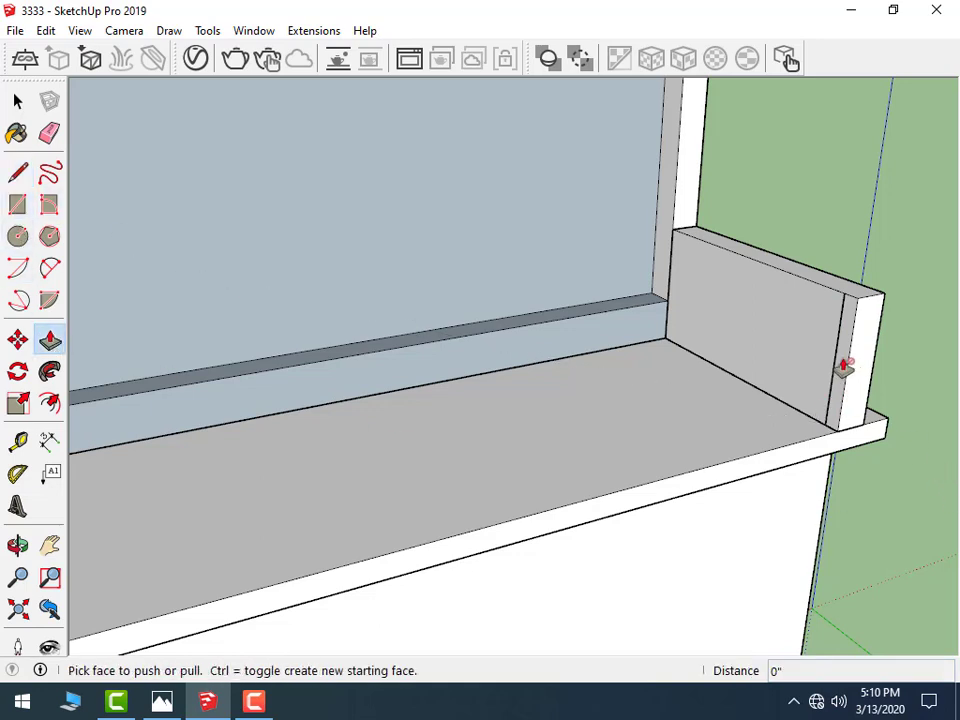
pyautogui.click(17, 100)
# - Inside the ledge group, split the short wall face with a vertical edge and pull the end strip outward
pyautogui.click(800, 362)
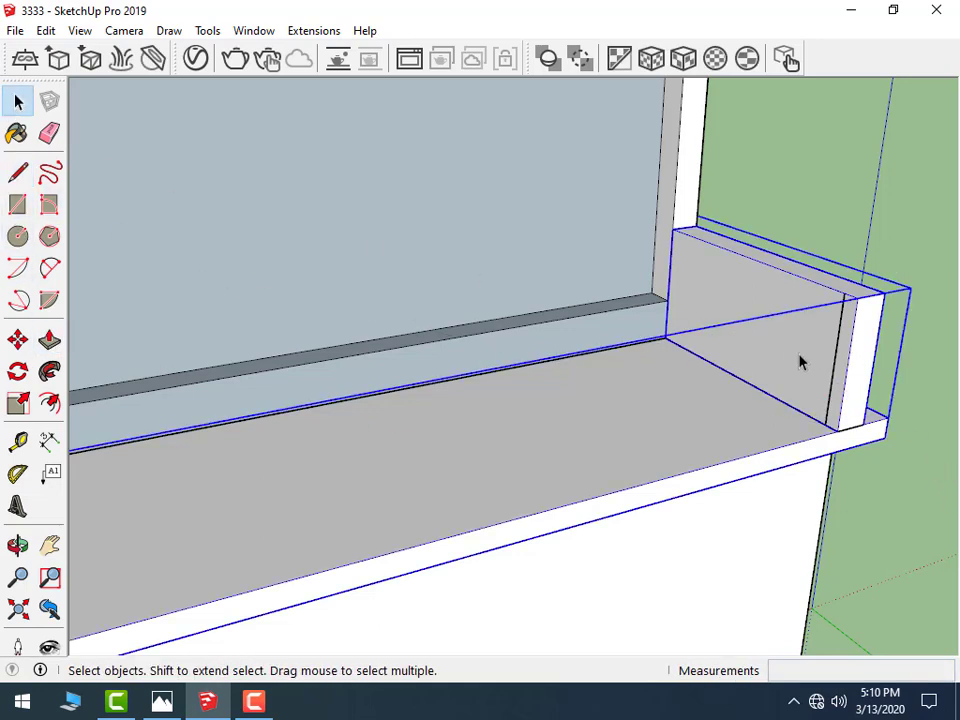
pyautogui.doubleClick(830, 360)
pyautogui.click(842, 360)
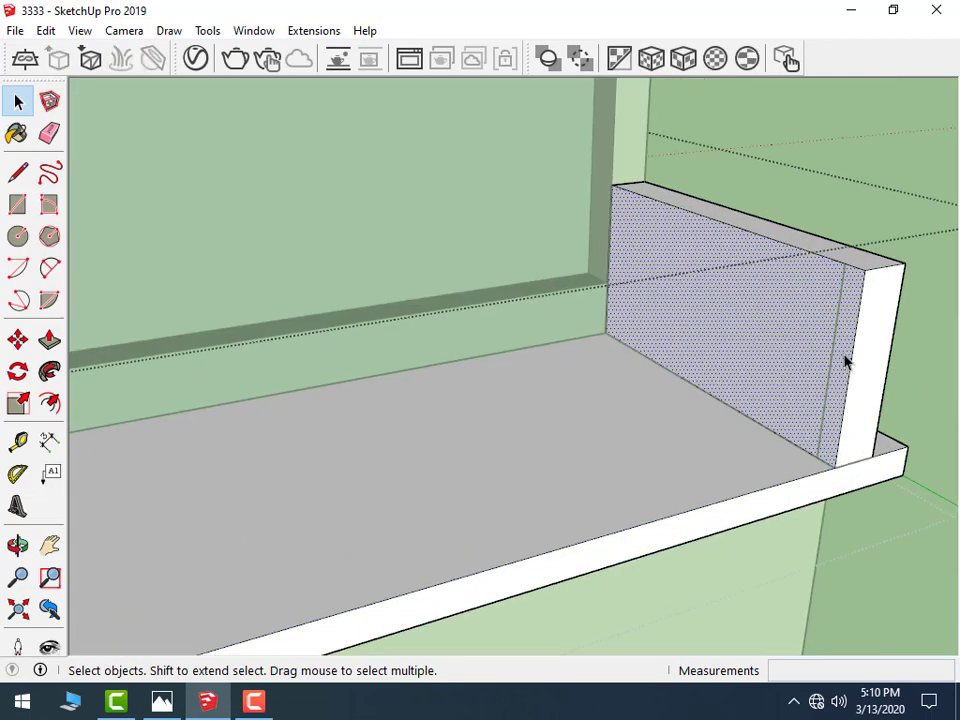
pyautogui.click(17, 172)
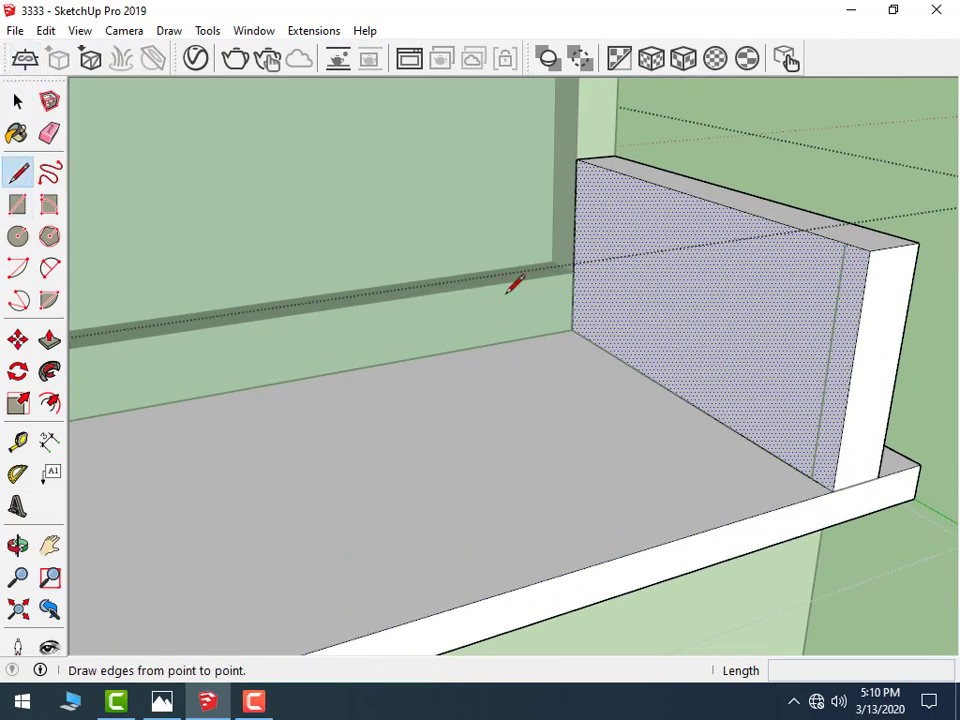
pyautogui.click(845, 242)
pyautogui.click(823, 478)
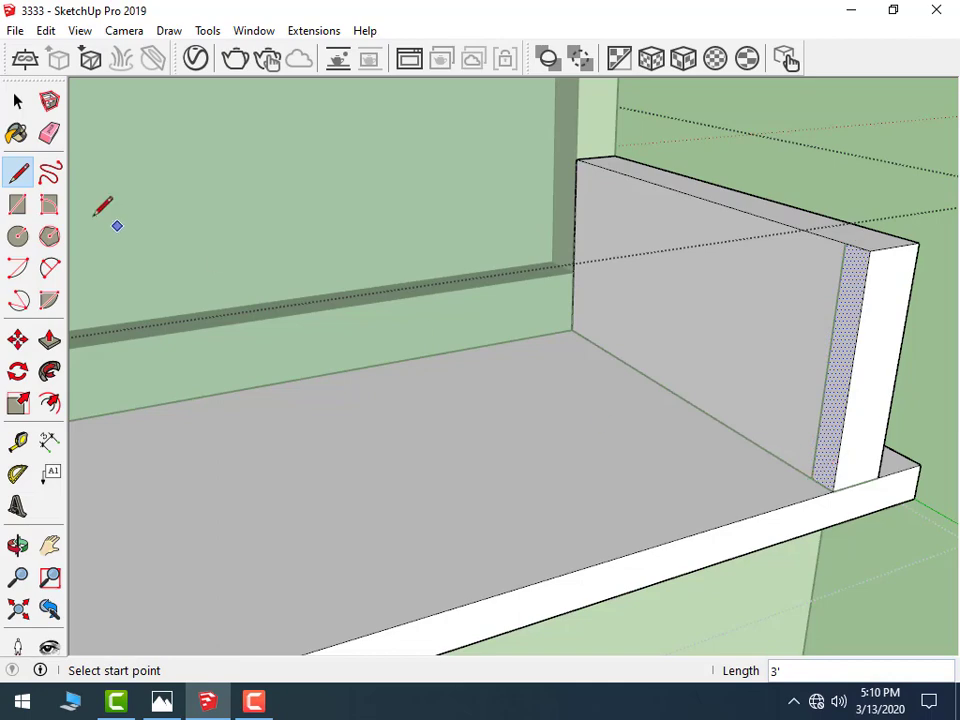
pyautogui.click(49, 340)
pyautogui.scroll(-2, 838, 408)
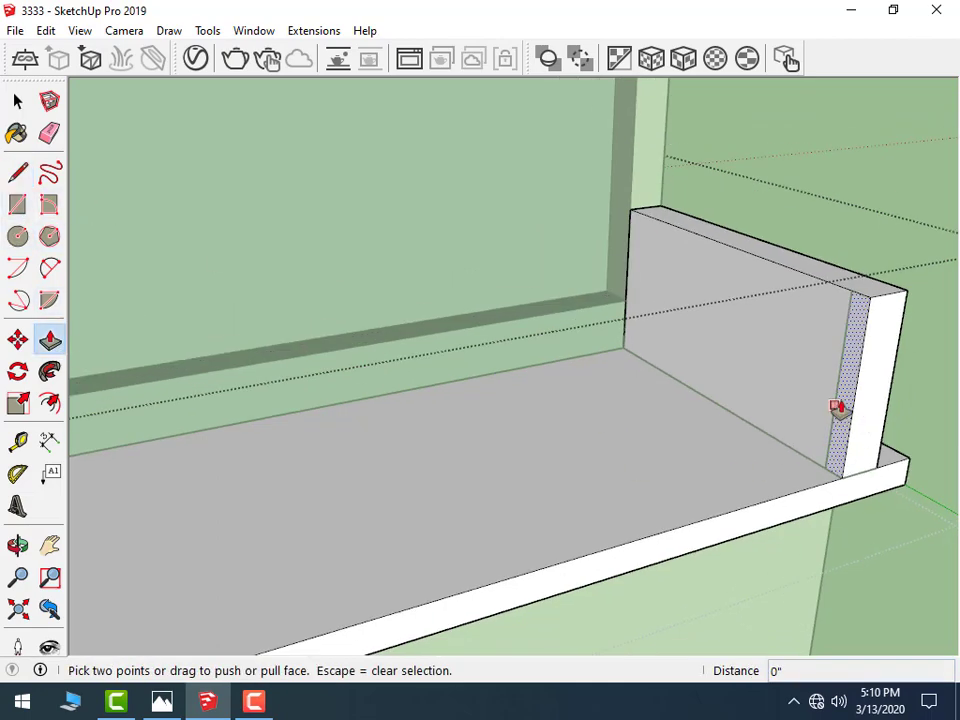
pyautogui.click(850, 408)
pyautogui.scroll(-2, 731, 422)
pyautogui.scroll(-3, 754, 431)
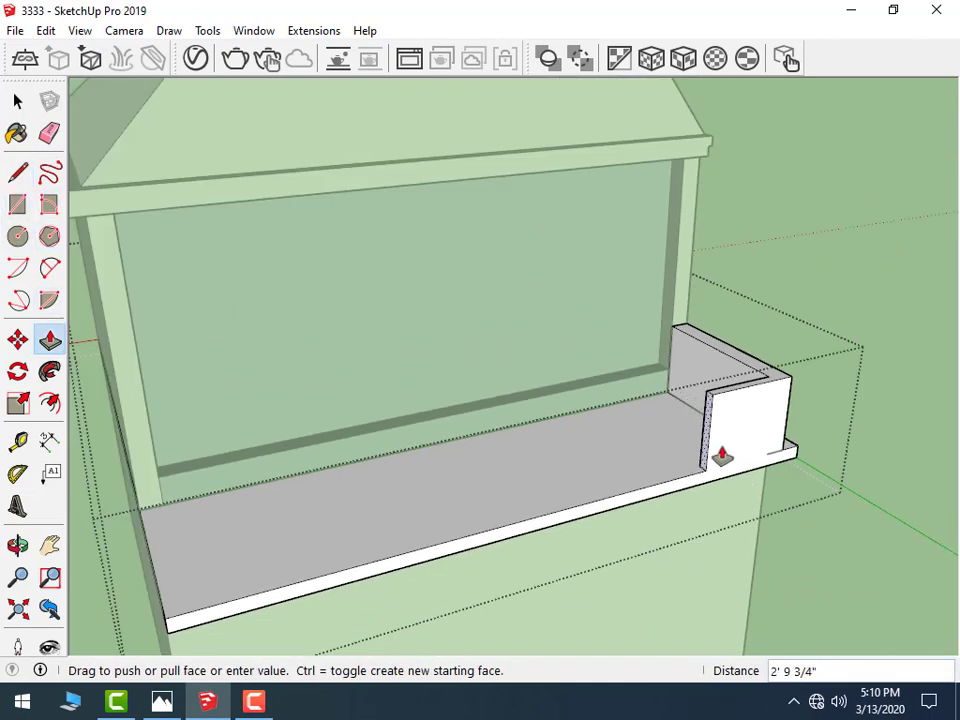
pyautogui.scroll(-3, 724, 454)
pyautogui.click(285, 540)
# - Extend the corner strip of the parapet about 5' 11 3/16" along the slab's far end
pyautogui.moveTo(285, 540)
pyautogui.mouseDown(button='middle')
pyautogui.moveTo(690, 516)
pyautogui.moveTo(861, 476)
pyautogui.mouseUp(button='middle')
pyautogui.scroll(3, 861, 476)
pyautogui.scroll(2, 917, 414)
pyautogui.click(17, 100)
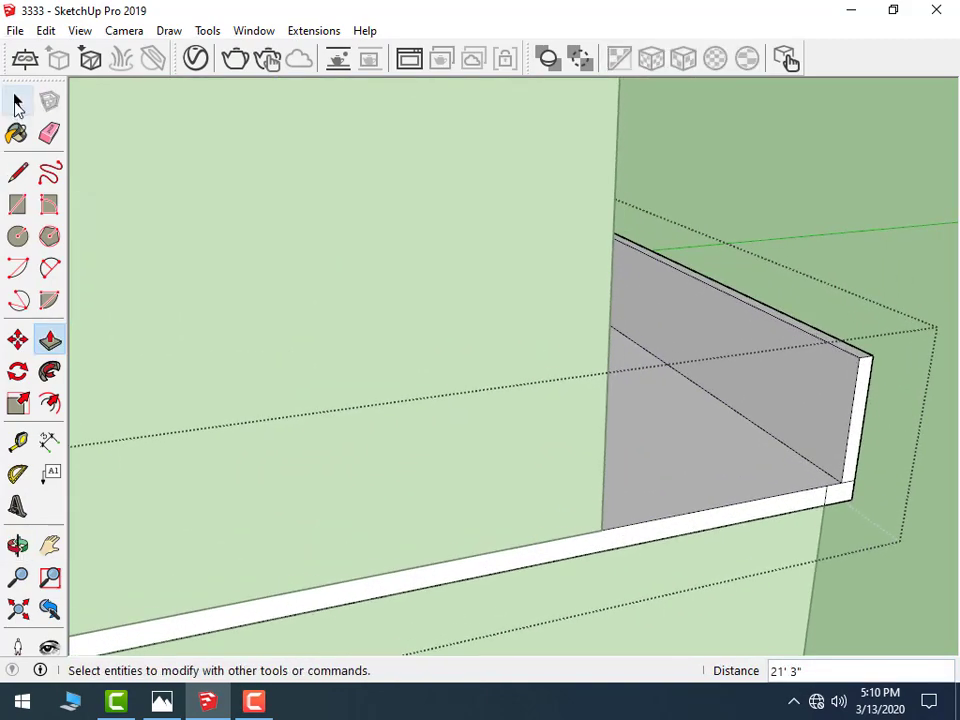
pyautogui.click(18, 173)
pyautogui.scroll(1, 830, 355)
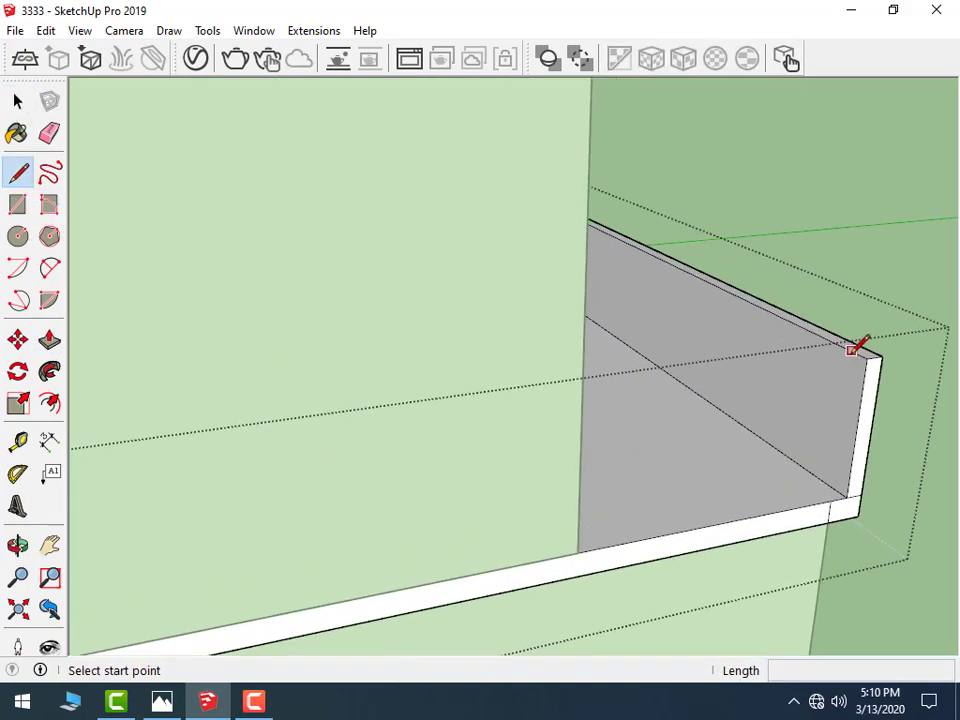
pyautogui.click(851, 349)
pyautogui.write("3'")
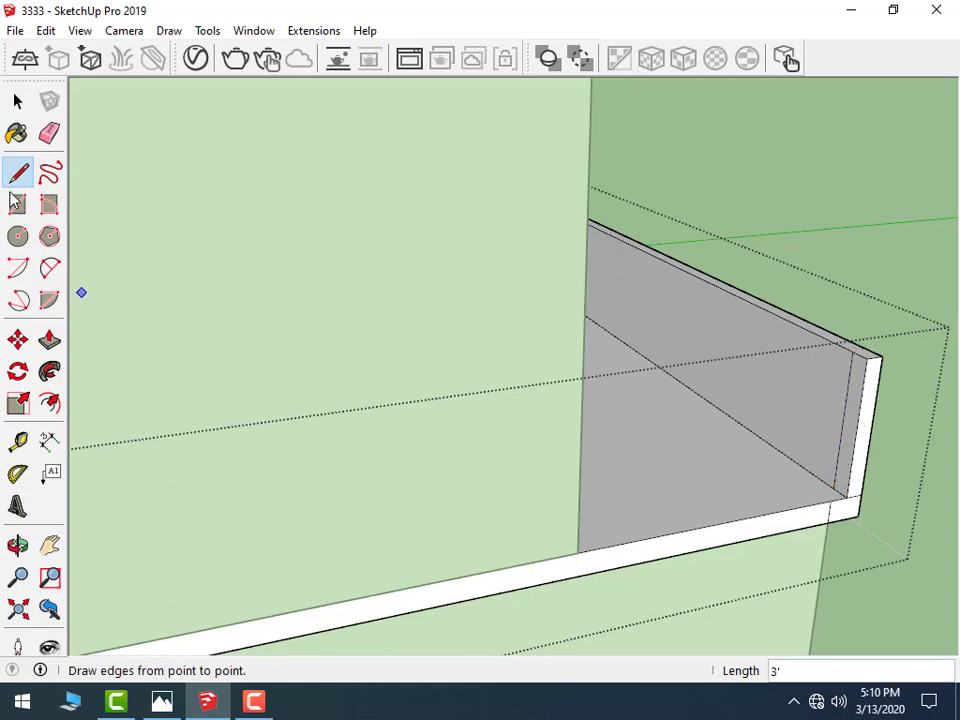
pyautogui.click(50, 341)
pyautogui.click(848, 426)
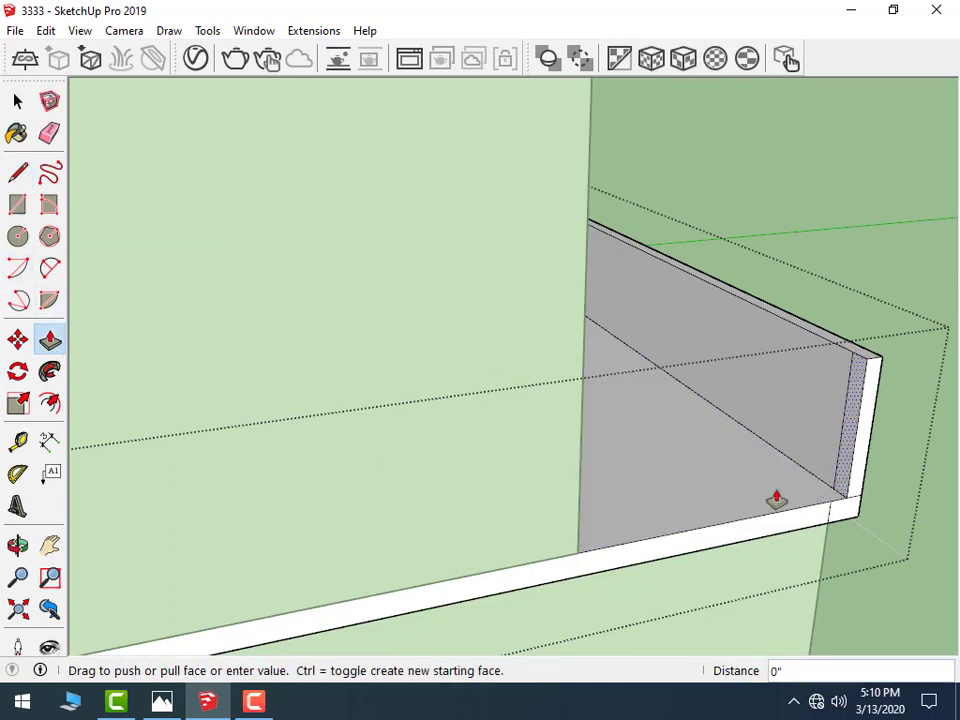
pyautogui.click(577, 529)
pyautogui.scroll(-2, 530, 531)
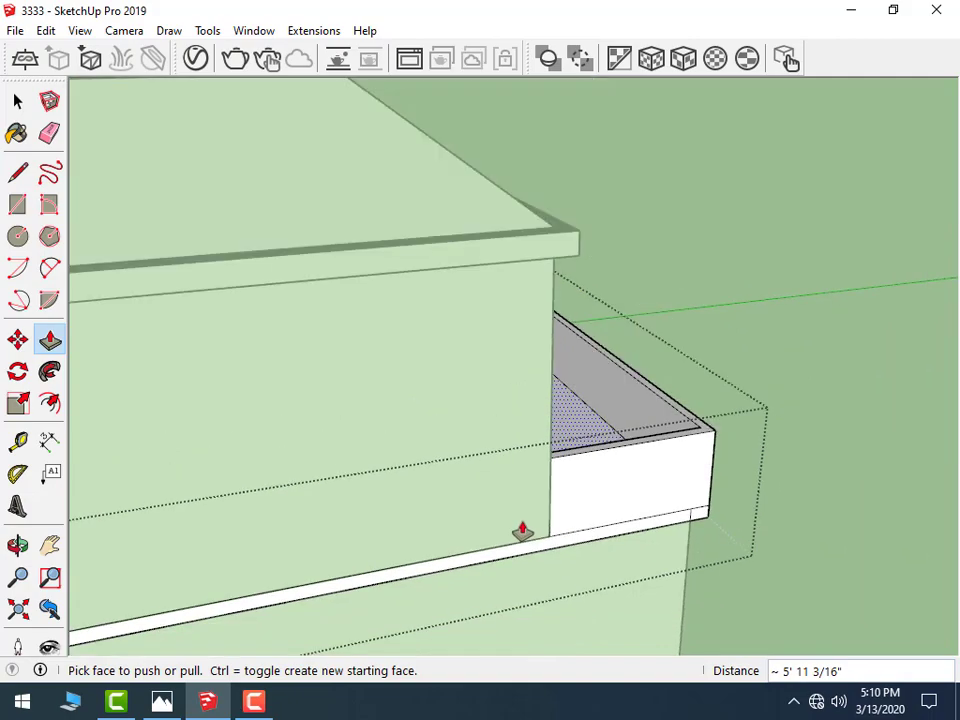
pyautogui.scroll(-3, 522, 531)
pyautogui.moveTo(643, 514)
pyautogui.mouseDown(button='middle')
pyautogui.moveTo(750, 519)
pyautogui.moveTo(383, 513)
pyautogui.moveTo(343, 529)
pyautogui.moveTo(154, 433)
pyautogui.mouseUp(button='middle')
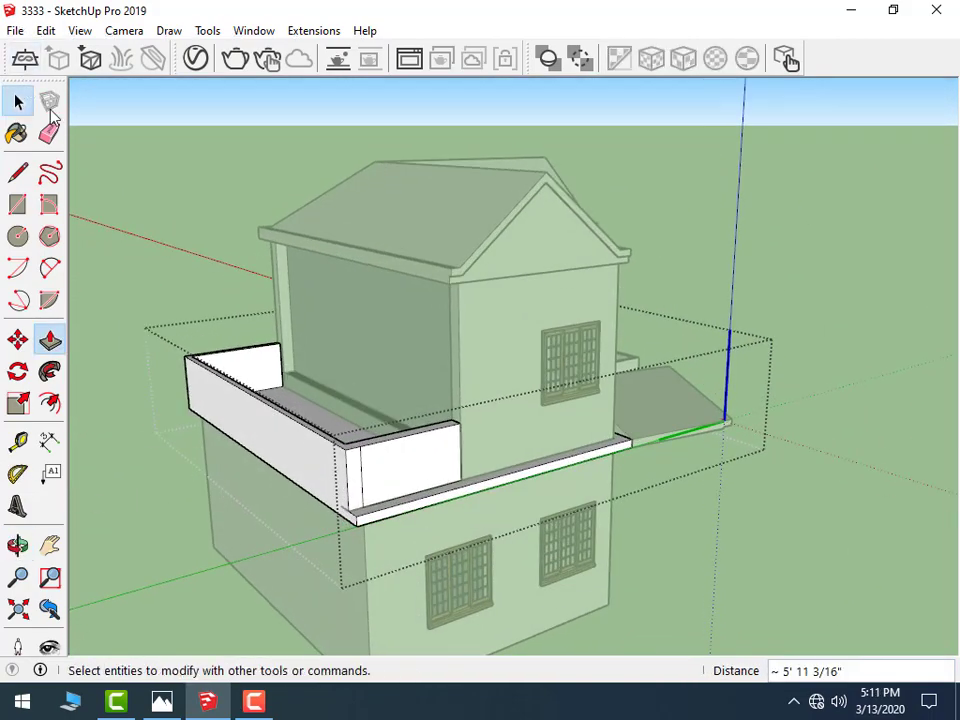
pyautogui.press('space')
pyautogui.click(675, 516)
pyautogui.moveTo(581, 574)
pyautogui.mouseDown(button='middle')
pyautogui.moveTo(450, 521)
pyautogui.moveTo(238, 490)
pyautogui.moveTo(141, 520)
pyautogui.mouseUp(button='middle')
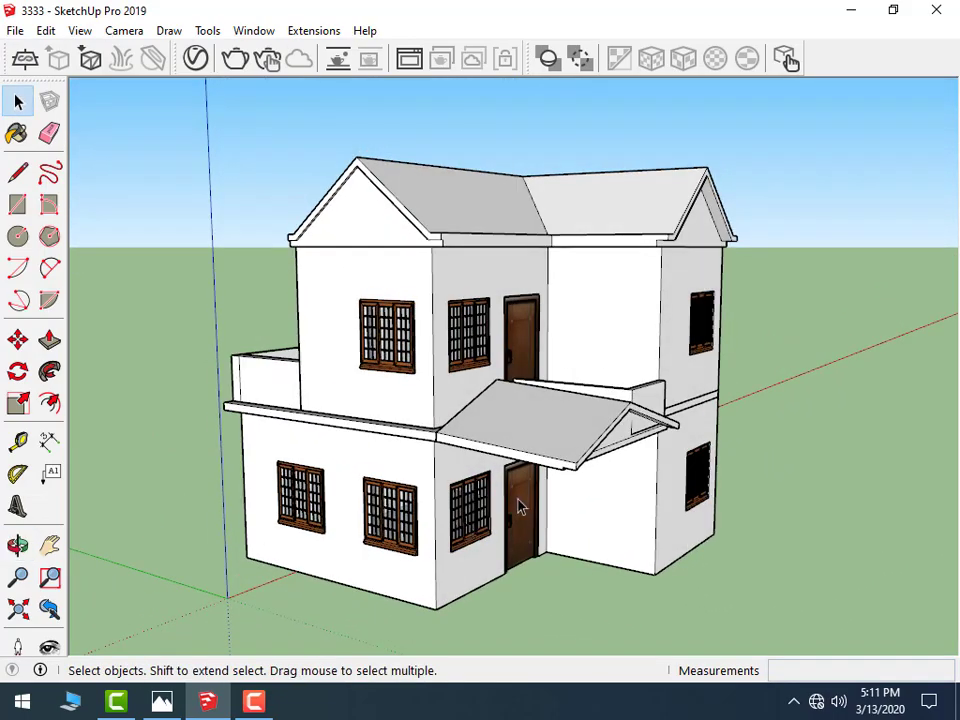
pyautogui.moveTo(530, 453)
pyautogui.mouseDown(button='middle')
pyautogui.moveTo(600, 489)
pyautogui.moveTo(272, 403)
pyautogui.moveTo(471, 448)
pyautogui.mouseUp(button='middle')
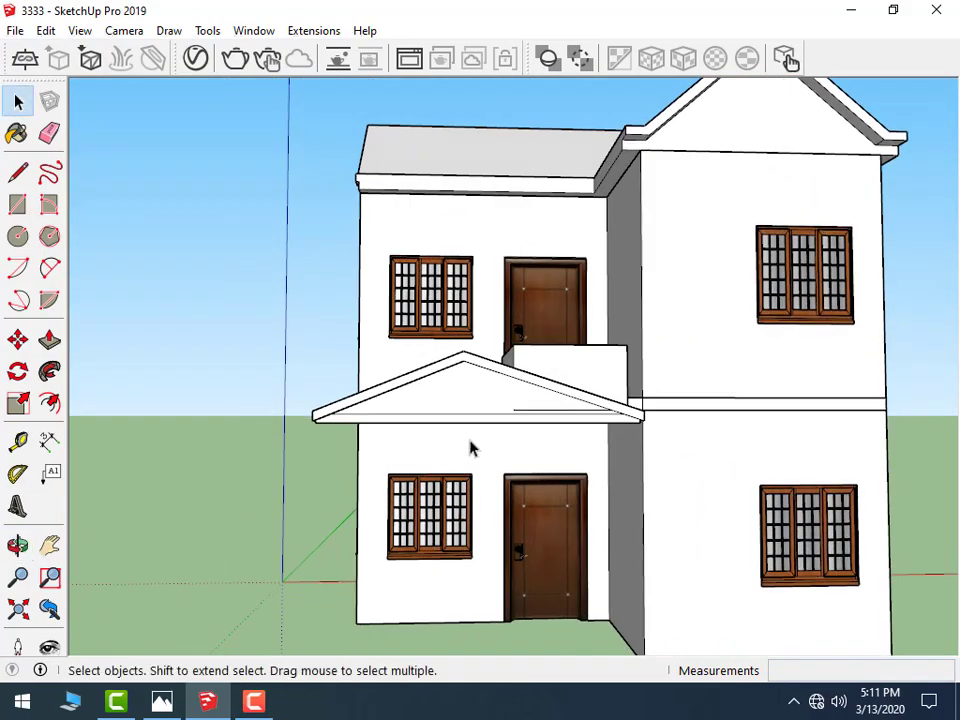
pyautogui.scroll(3, 477, 433)
pyautogui.click(555, 410)
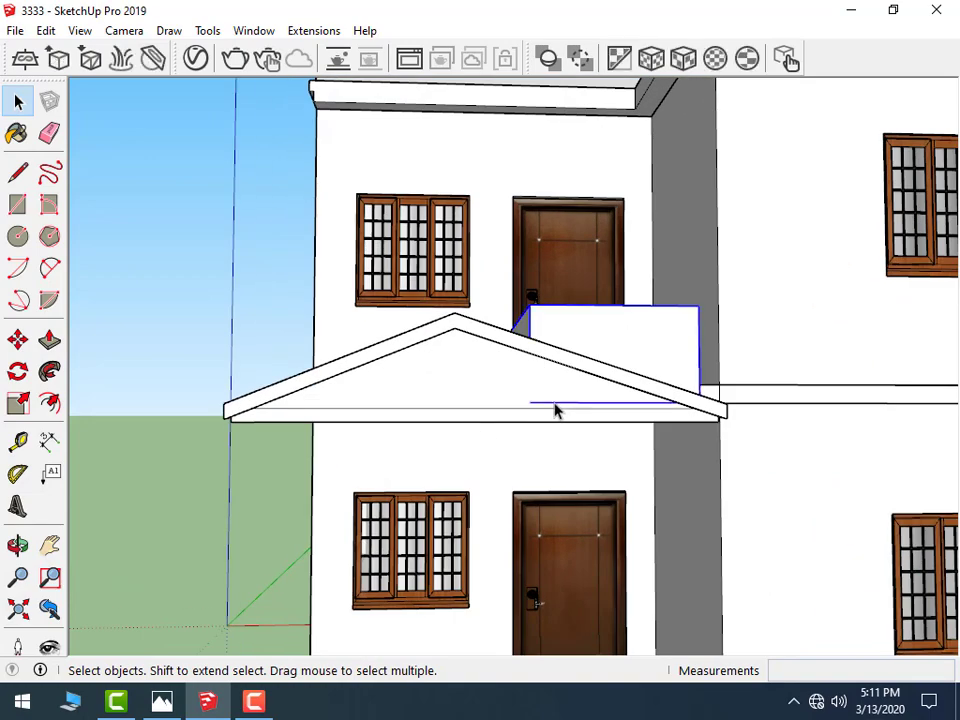
pyautogui.scroll(-2, 557, 414)
pyautogui.scroll(-3, 575, 443)
pyautogui.moveTo(575, 443); pyautogui.dragTo(686, 508, button='middle')
pyautogui.scroll(1, 563, 383)
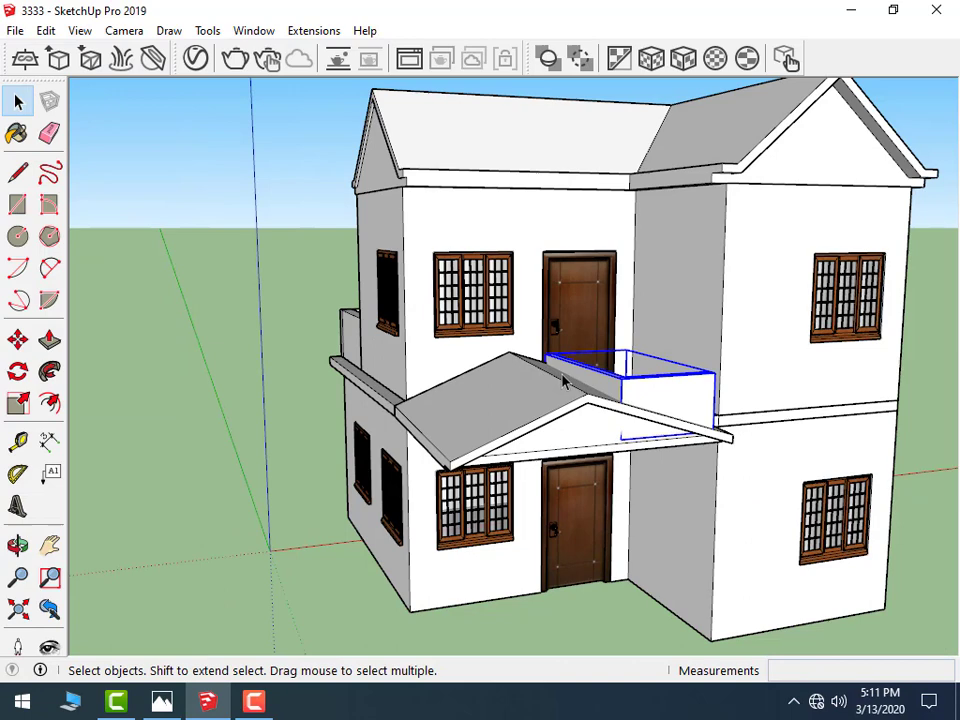
pyautogui.click(288, 384)
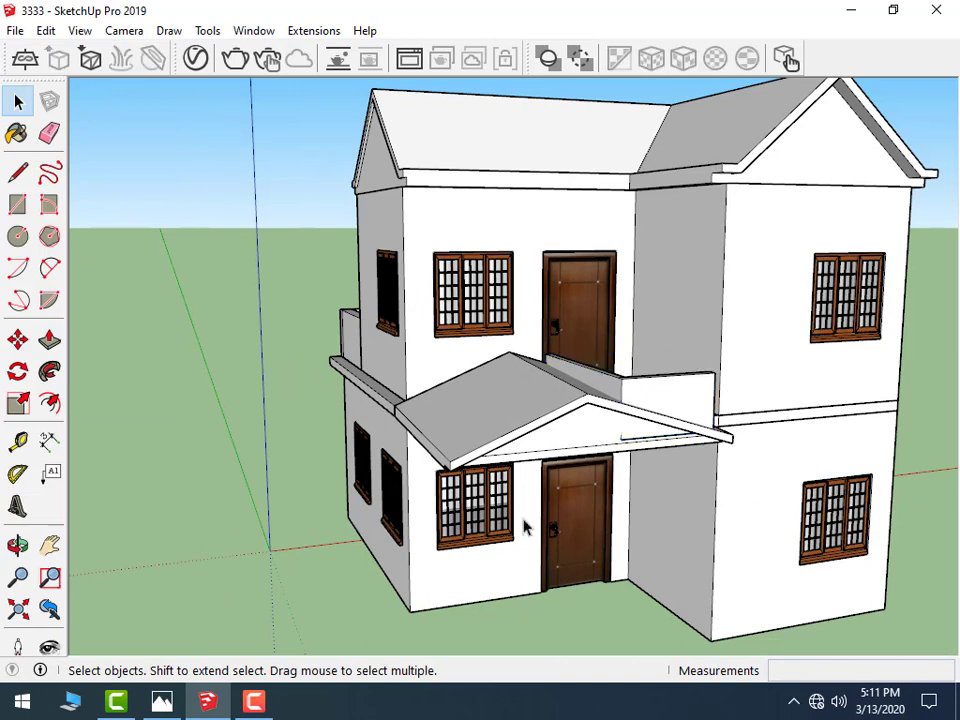
# - Show the Materials tray and pick the Roofing Tile Spanish material
pyautogui.click(256, 31)
pyautogui.moveTo(289, 52)
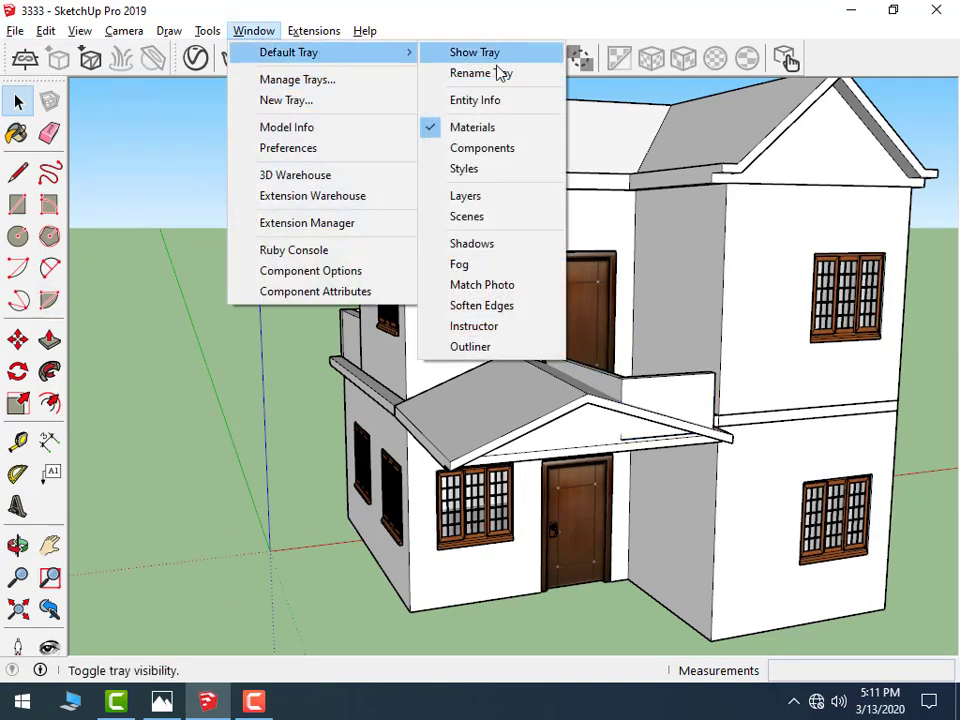
pyautogui.click(505, 127)
pyautogui.click(254, 31)
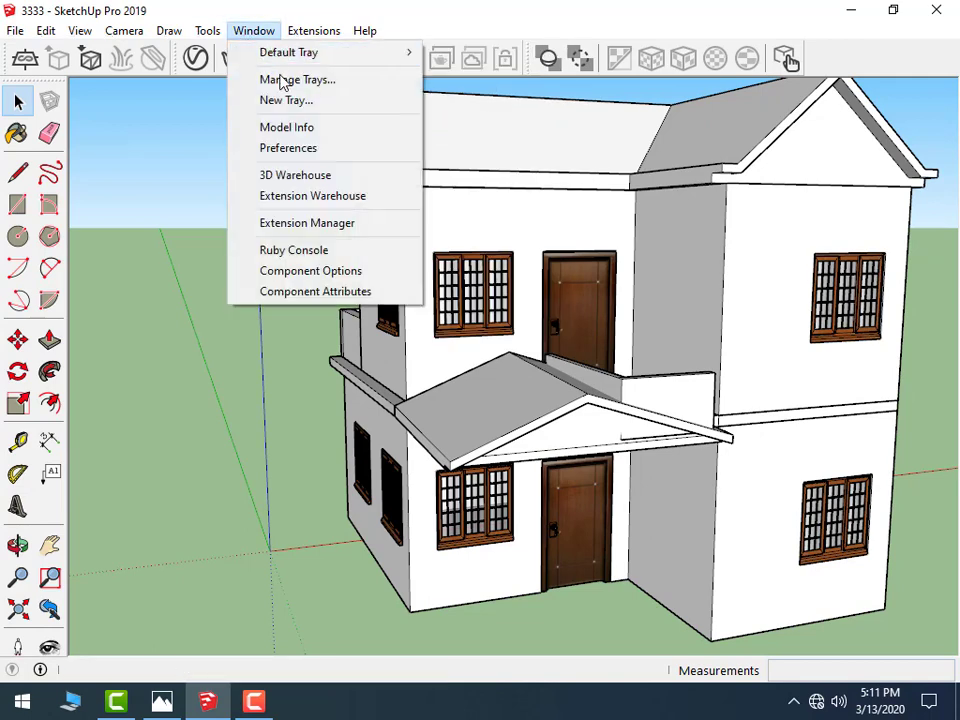
pyautogui.click(544, 128)
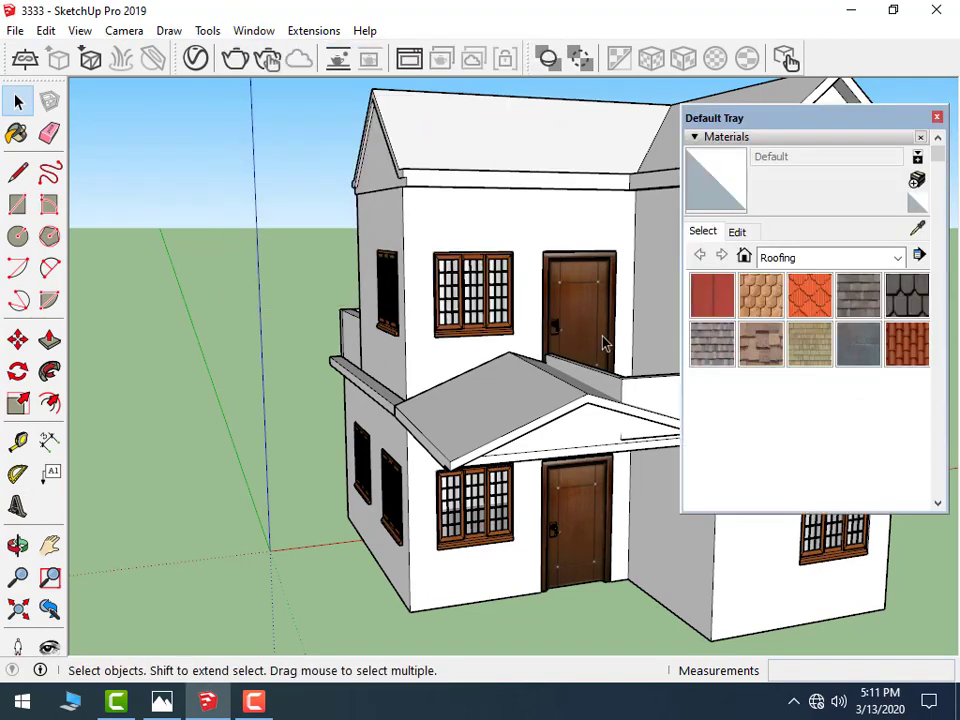
pyautogui.click(905, 345)
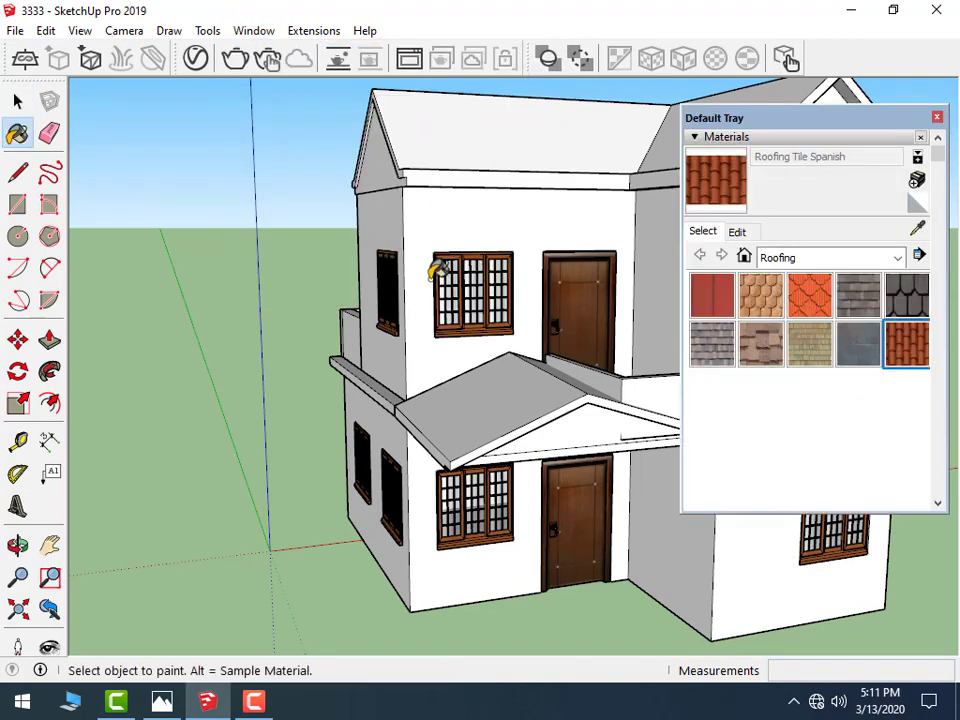
# - Paint the main and right gable roof faces with Roofing Tile Spanish
pyautogui.scroll(-2, 438, 270)
pyautogui.click(469, 184)
pyautogui.click(630, 176)
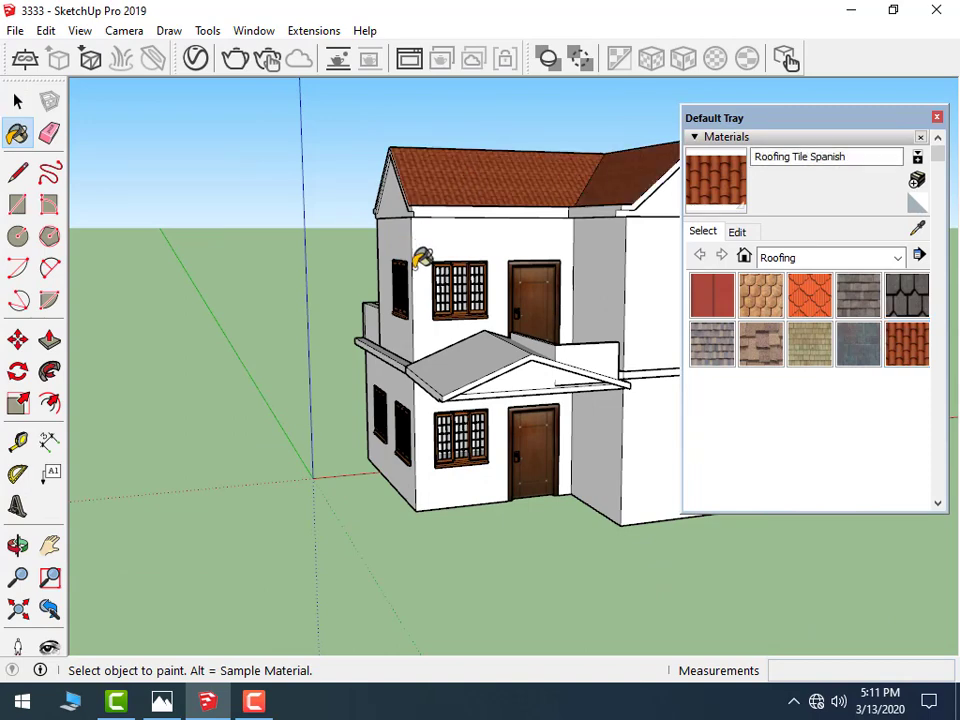
pyautogui.moveTo(420, 255); pyautogui.dragTo(475, 333, button='middle')
pyautogui.moveTo(537, 314)
pyautogui.mouseDown(button='middle')
pyautogui.moveTo(379, 377)
pyautogui.moveTo(491, 332)
pyautogui.moveTo(428, 332)
pyautogui.moveTo(495, 294)
pyautogui.moveTo(483, 313)
pyautogui.moveTo(497, 332)
pyautogui.moveTo(397, 325)
pyautogui.mouseUp(button='middle')
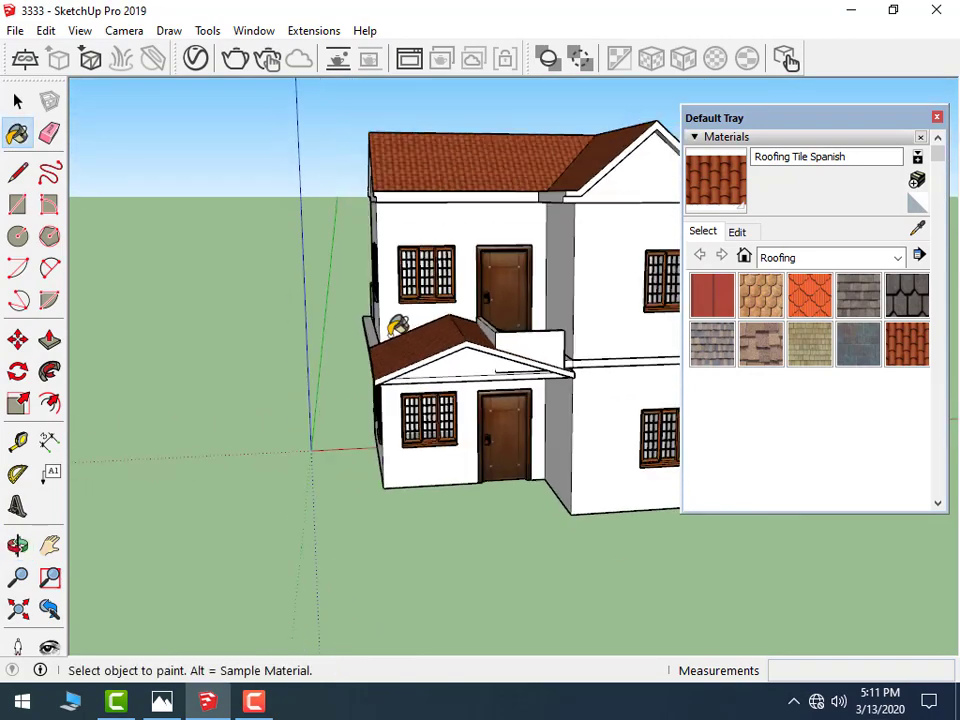
pyautogui.moveTo(508, 337); pyautogui.dragTo(272, 330, button='middle')
pyautogui.scroll(3, 514, 343)
pyautogui.scroll(3, 514, 343)
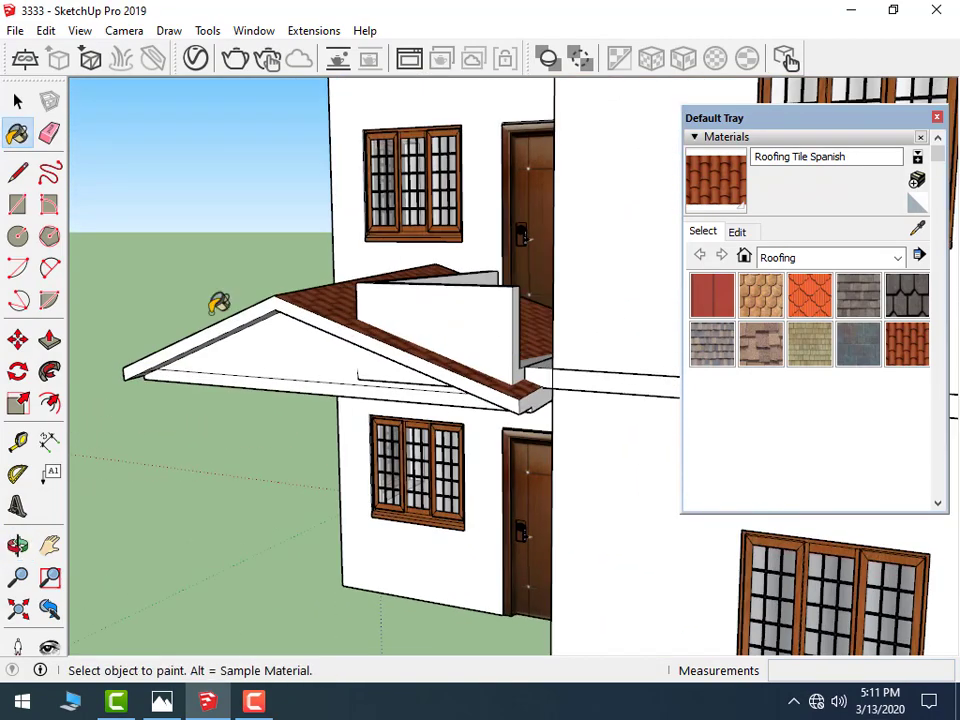
# - Open the porch roof group for editing
pyautogui.click(49, 339)
pyautogui.scroll(2, 517, 333)
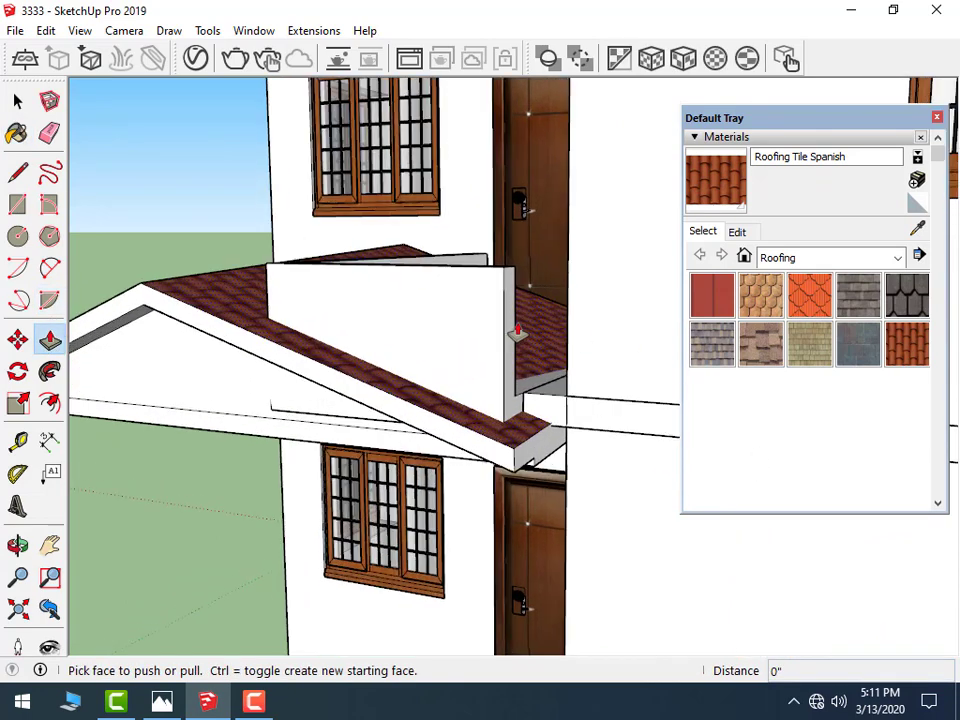
pyautogui.scroll(2, 523, 292)
pyautogui.click(17, 100)
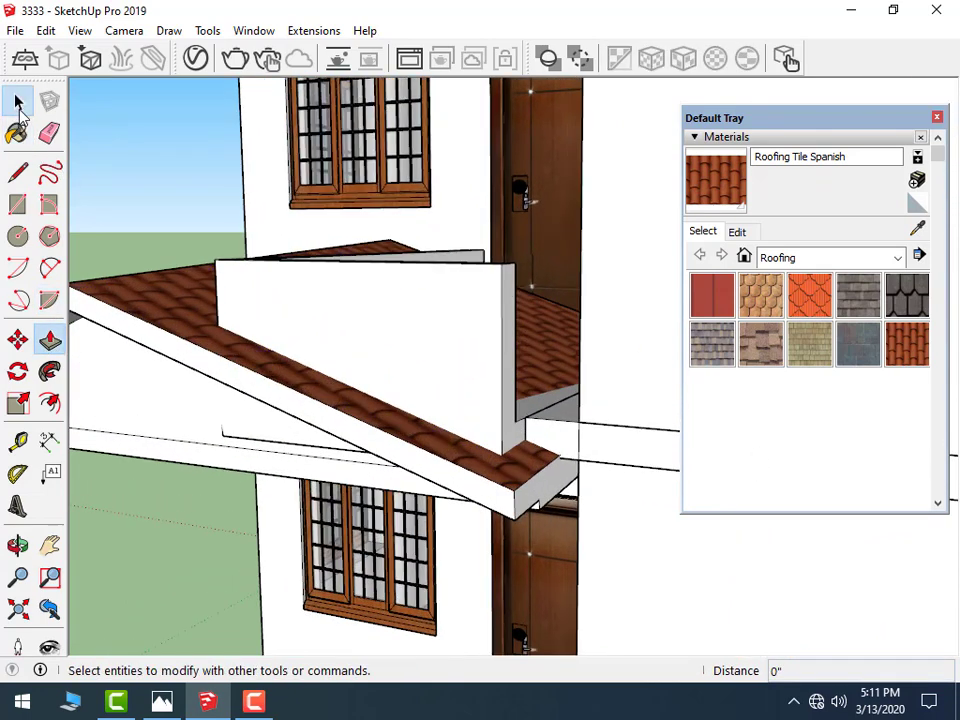
pyautogui.click(509, 332)
pyautogui.doubleClick(509, 332)
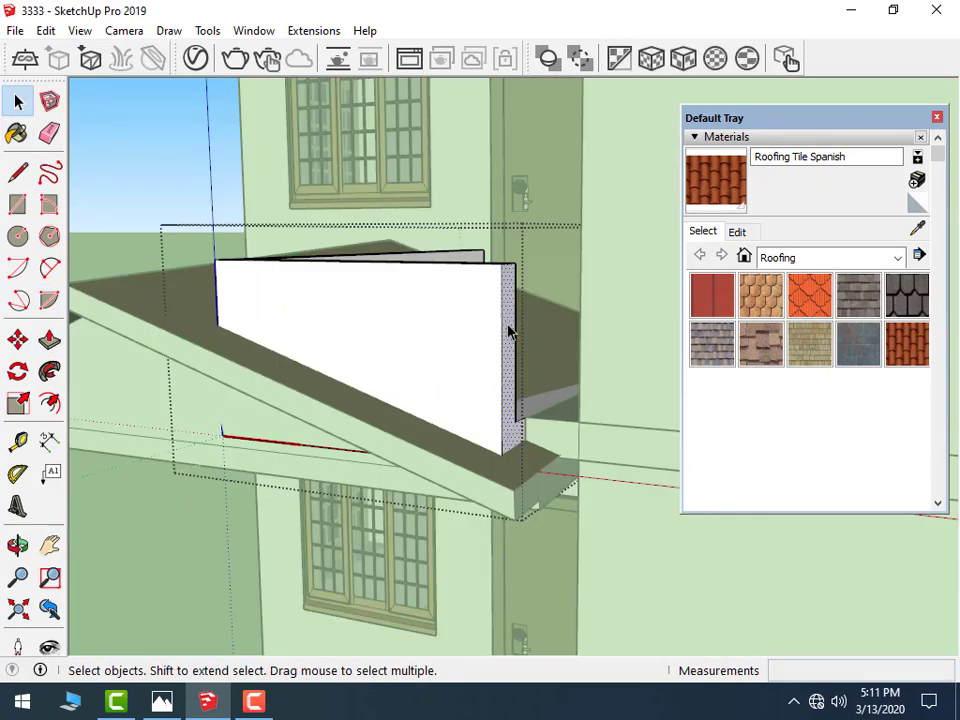
# - Pull the balcony wall's end face out 10 3/8" and exit the group
pyautogui.click(49, 339)
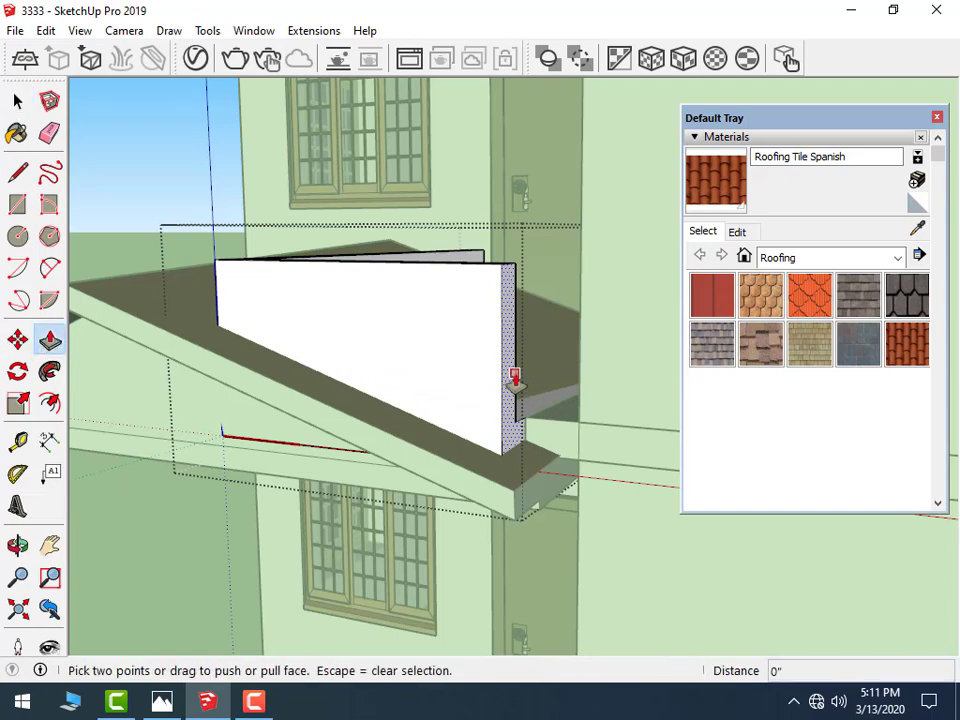
pyautogui.click(505, 378)
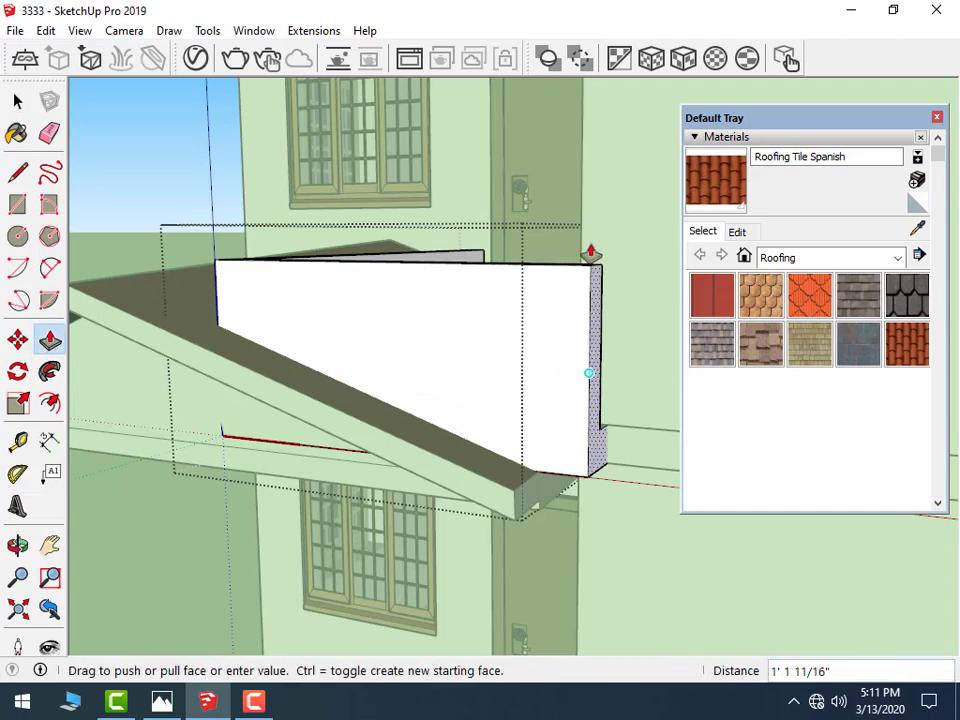
pyautogui.scroll(2, 570, 281)
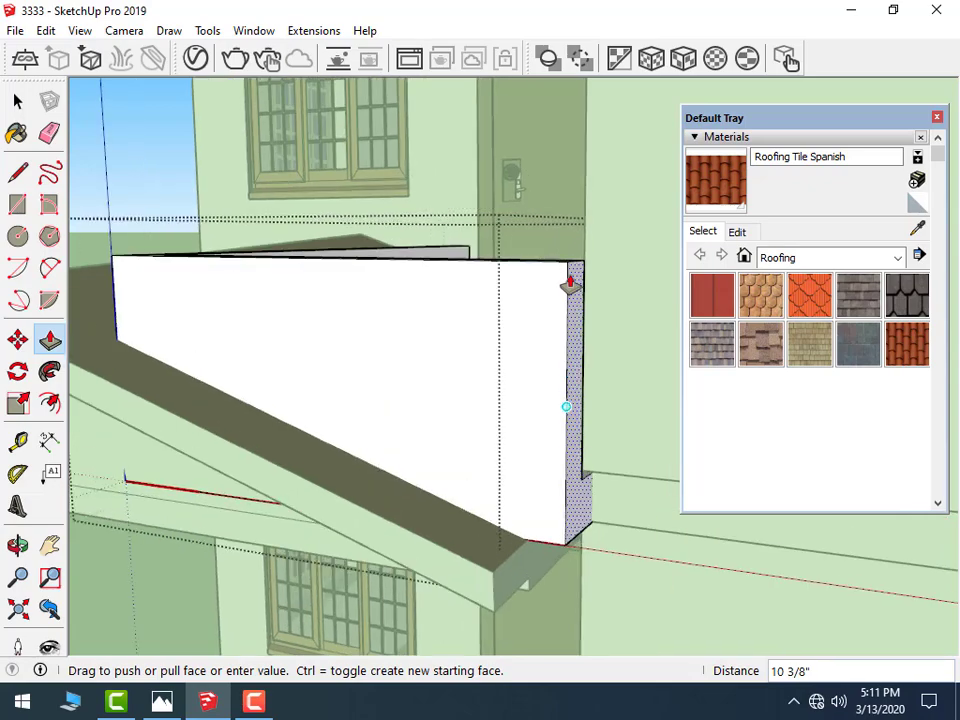
pyautogui.click(570, 281)
pyautogui.scroll(-2, 467, 280)
pyautogui.scroll(-2, 467, 280)
pyautogui.moveTo(463, 281); pyautogui.dragTo(527, 336, button='middle')
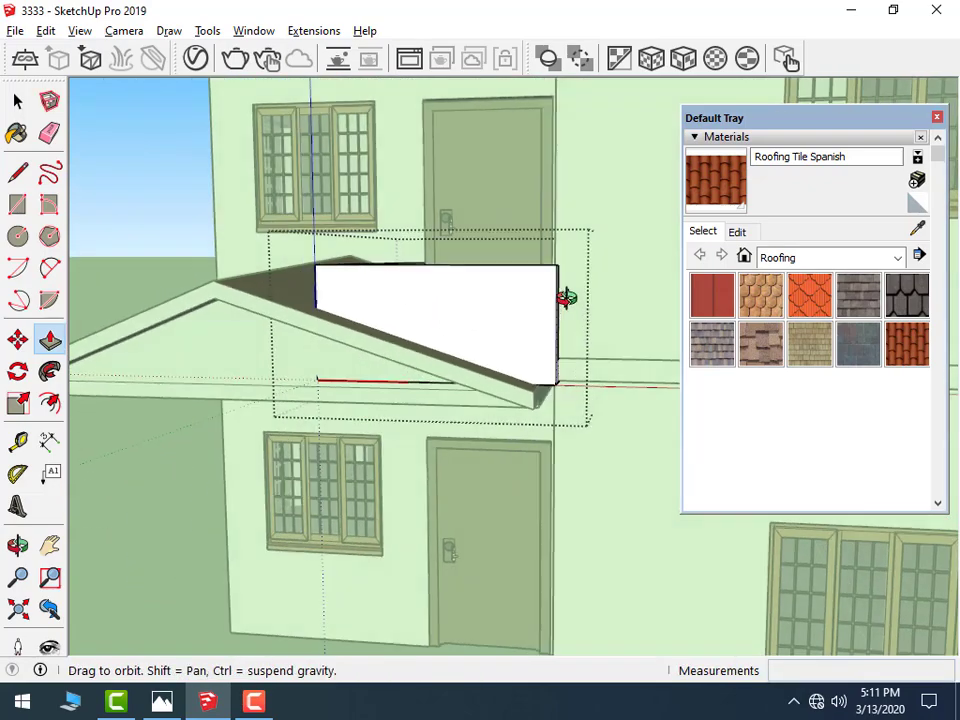
pyautogui.scroll(-2, 378, 382)
pyautogui.scroll(-2, 378, 382)
pyautogui.moveTo(480, 399)
pyautogui.mouseDown(button='middle')
pyautogui.moveTo(489, 375)
pyautogui.moveTo(459, 364)
pyautogui.moveTo(290, 357)
pyautogui.mouseUp(button='middle')
pyautogui.click(18, 101)
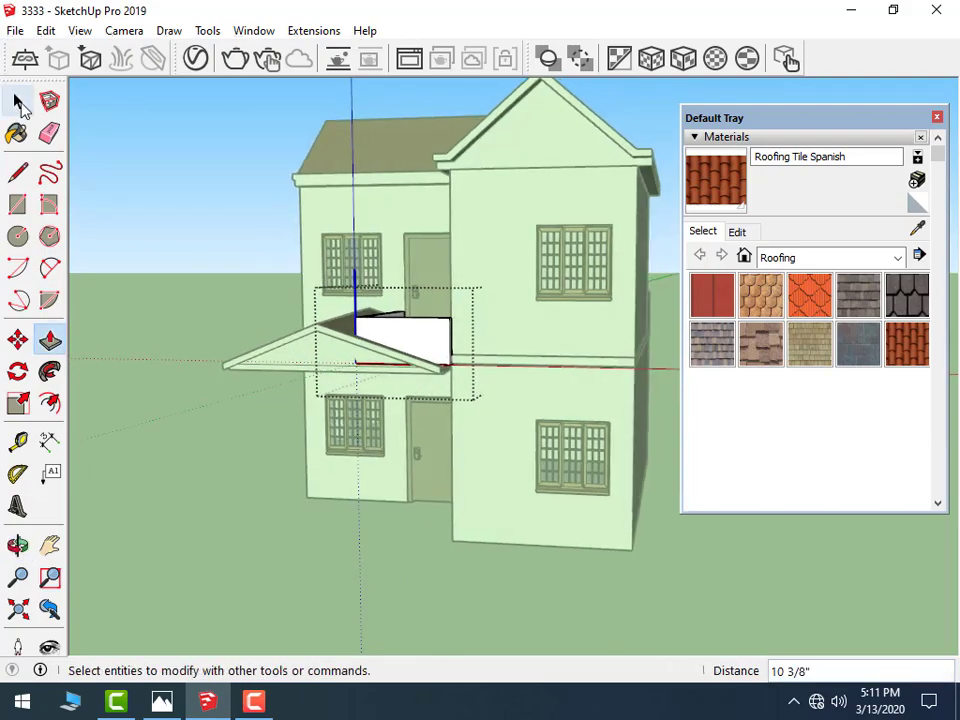
pyautogui.click(190, 217)
pyautogui.scroll(-2, 203, 229)
# - Draw a small rectangle on the porch gable's triangular face
pyautogui.moveTo(253, 326)
pyautogui.mouseDown(button='middle')
pyautogui.moveTo(439, 326)
pyautogui.moveTo(579, 354)
pyautogui.moveTo(638, 274)
pyautogui.mouseUp(button='middle')
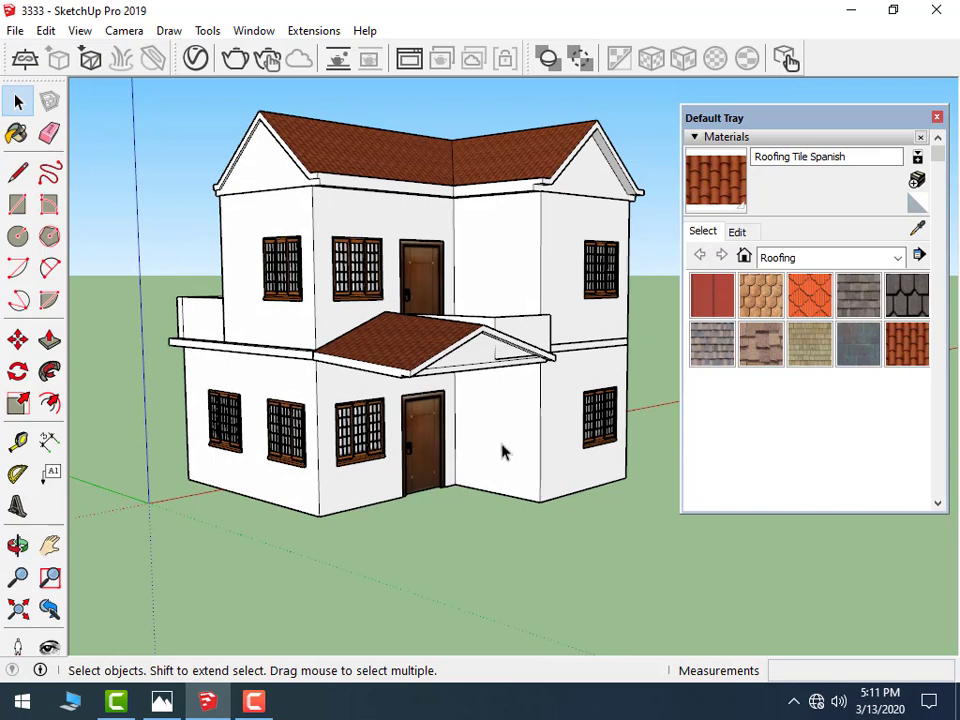
pyautogui.scroll(2, 463, 376)
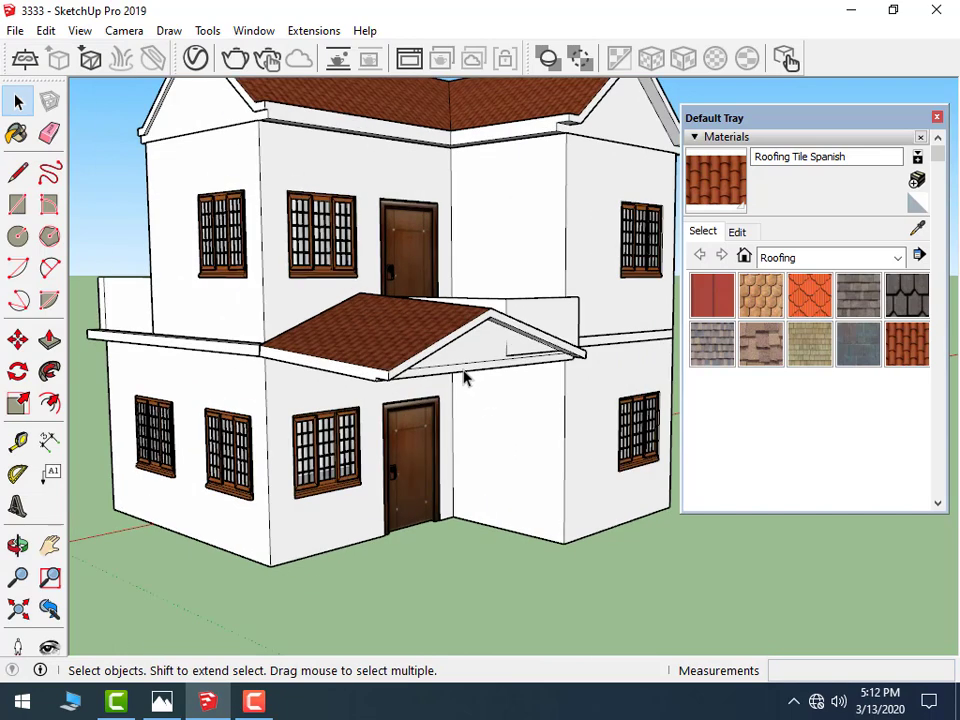
pyautogui.scroll(1, 510, 372)
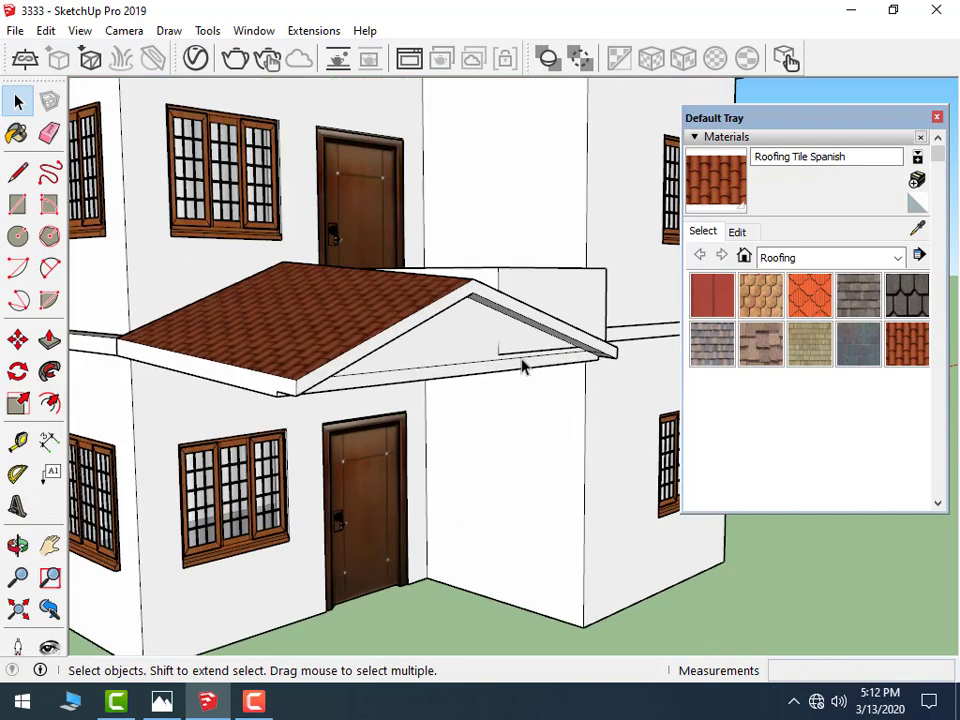
pyautogui.scroll(1, 510, 364)
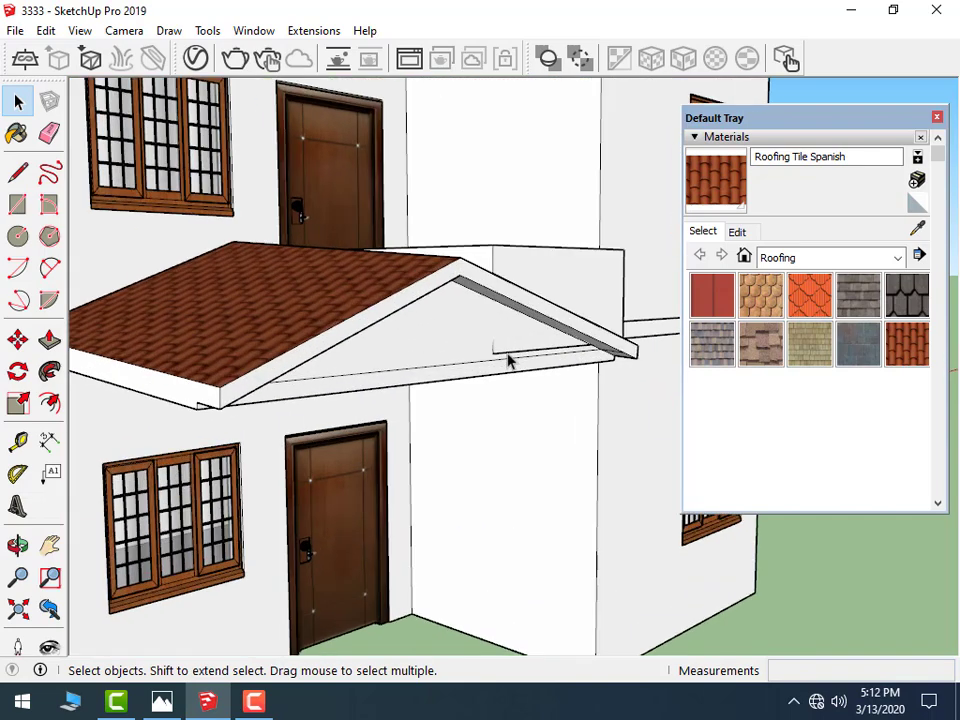
pyautogui.click(421, 360)
pyautogui.click(17, 204)
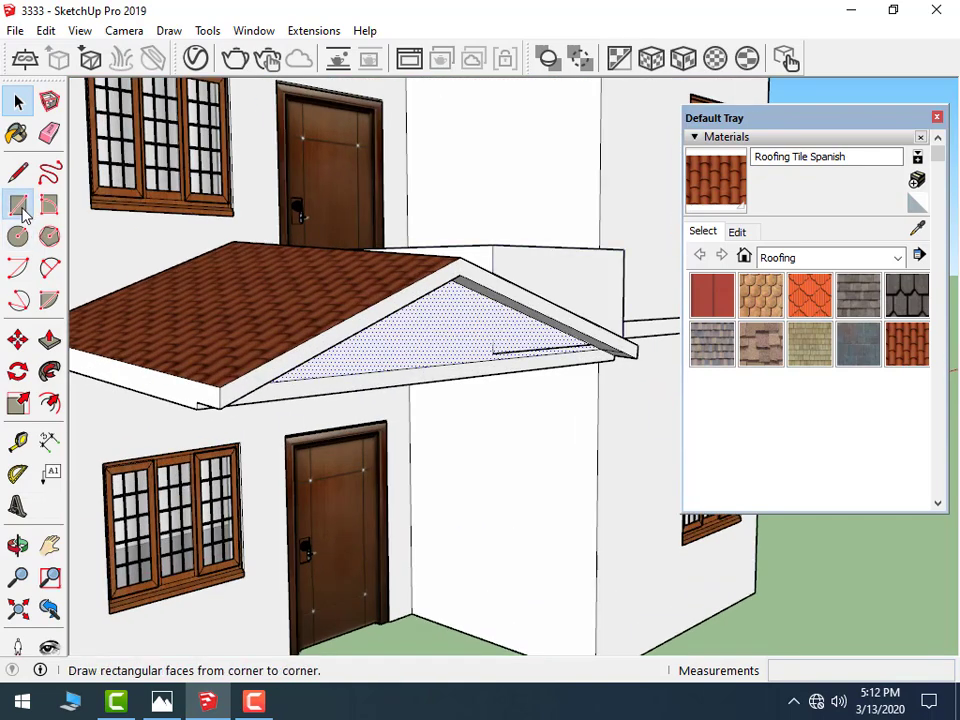
pyautogui.scroll(2, 364, 339)
pyautogui.click(405, 320)
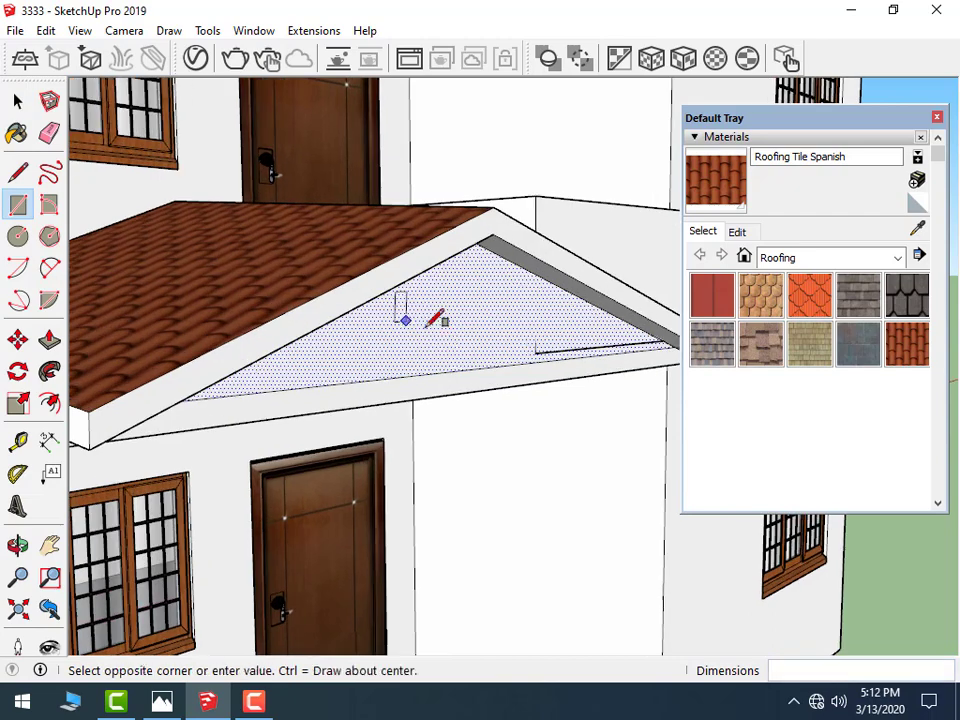
pyautogui.click(507, 348)
pyautogui.scroll(-2, 317, 337)
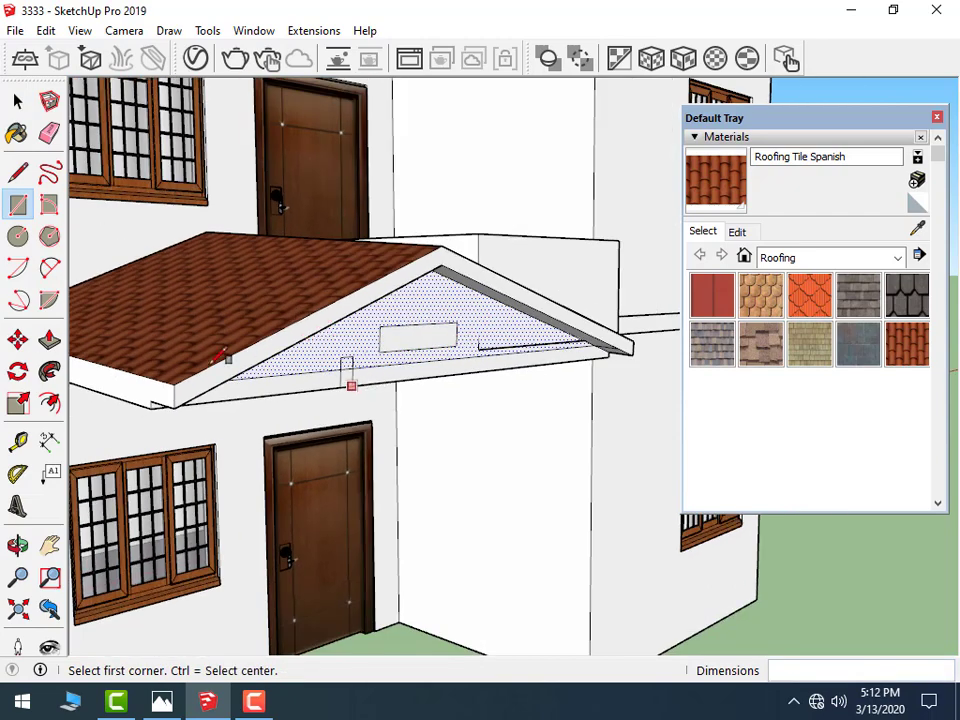
# - Push the gable rectangle out about 2 1/8" to form a raised panel
pyautogui.click(18, 101)
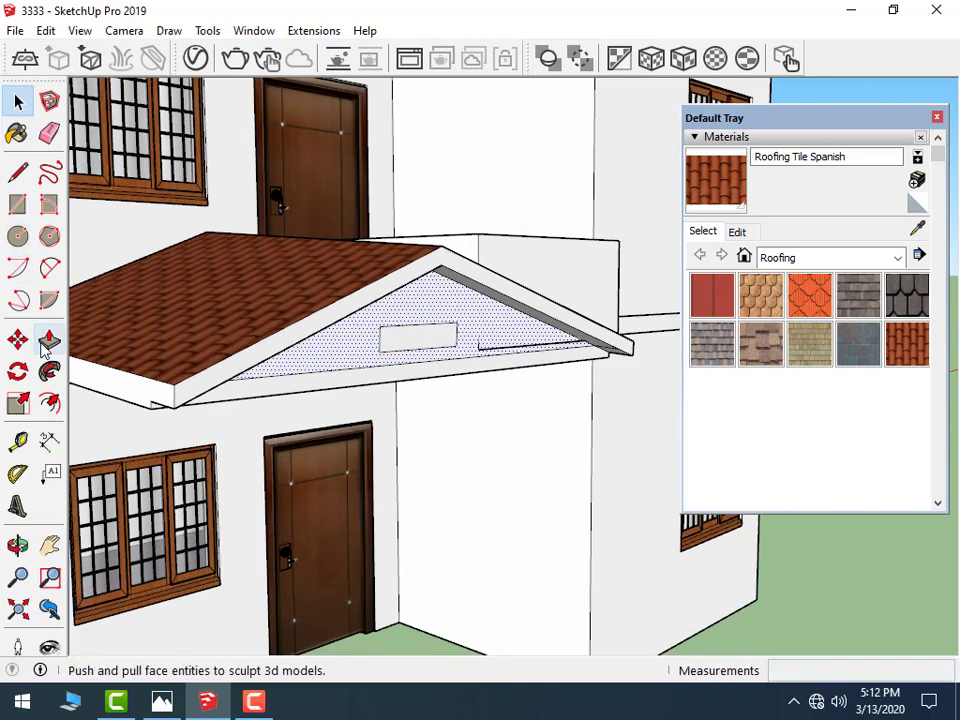
pyautogui.click(49, 340)
pyautogui.click(360, 352)
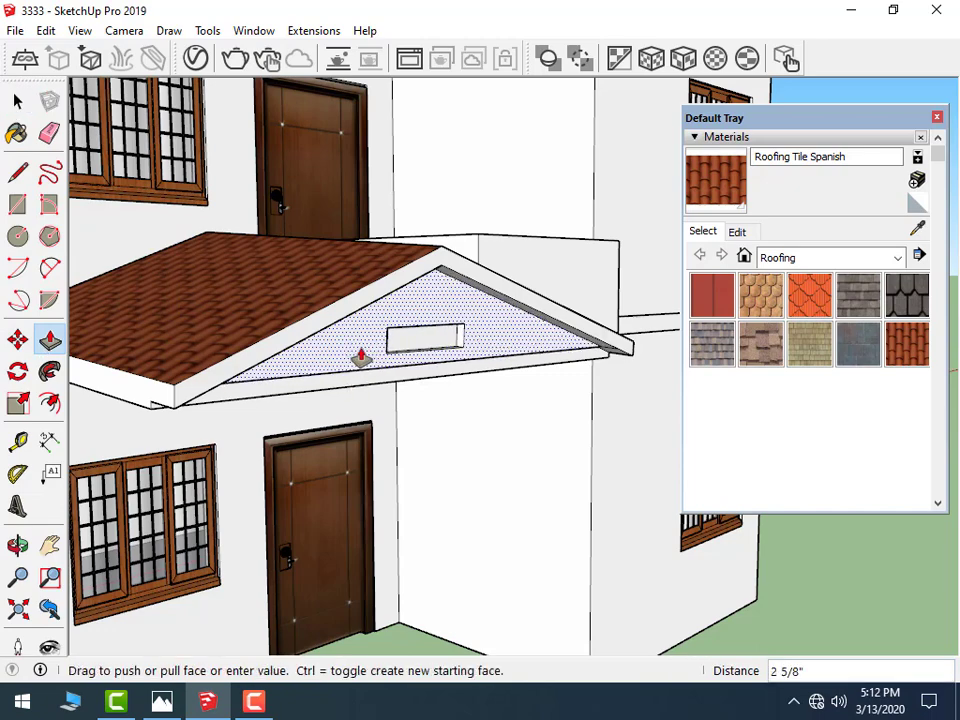
pyautogui.click(358, 356)
pyautogui.scroll(-1, 345, 360)
pyautogui.scroll(-1, 320, 420)
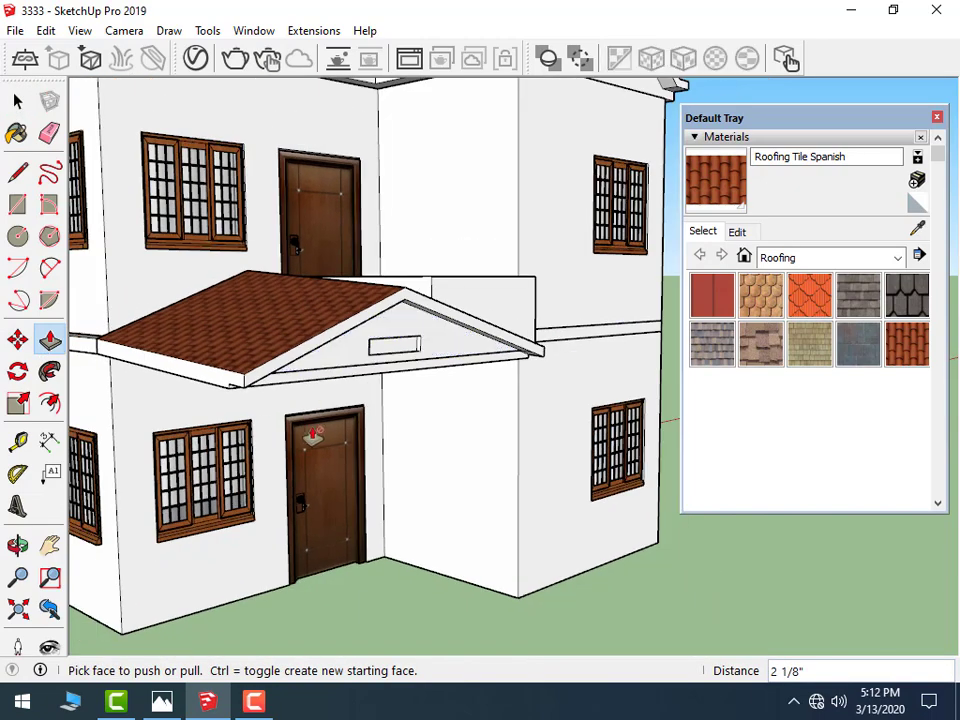
# - Import Column1.skp from the column folder and place it near the porch
pyautogui.click(15, 30)
pyautogui.click(75, 319)
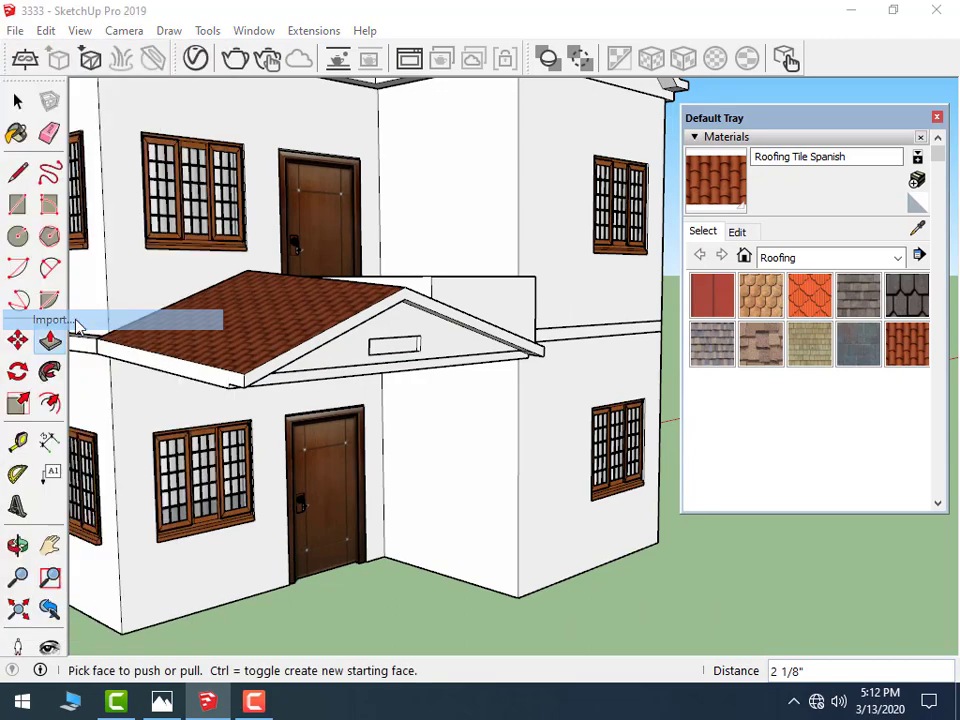
pyautogui.click(383, 45)
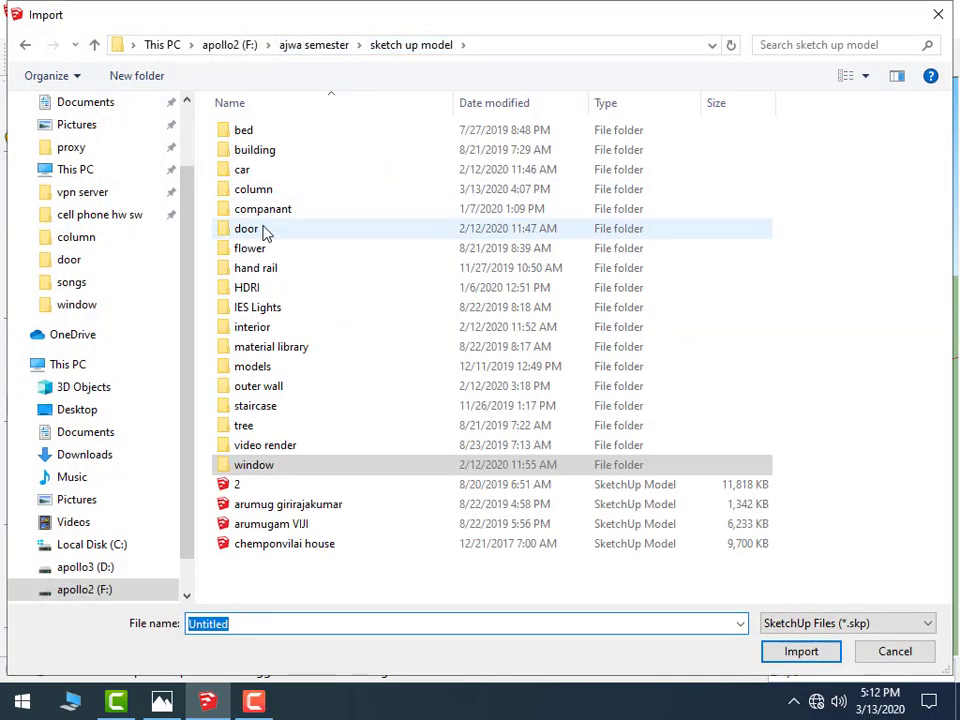
pyautogui.doubleClick(255, 189)
pyautogui.doubleClick(253, 150)
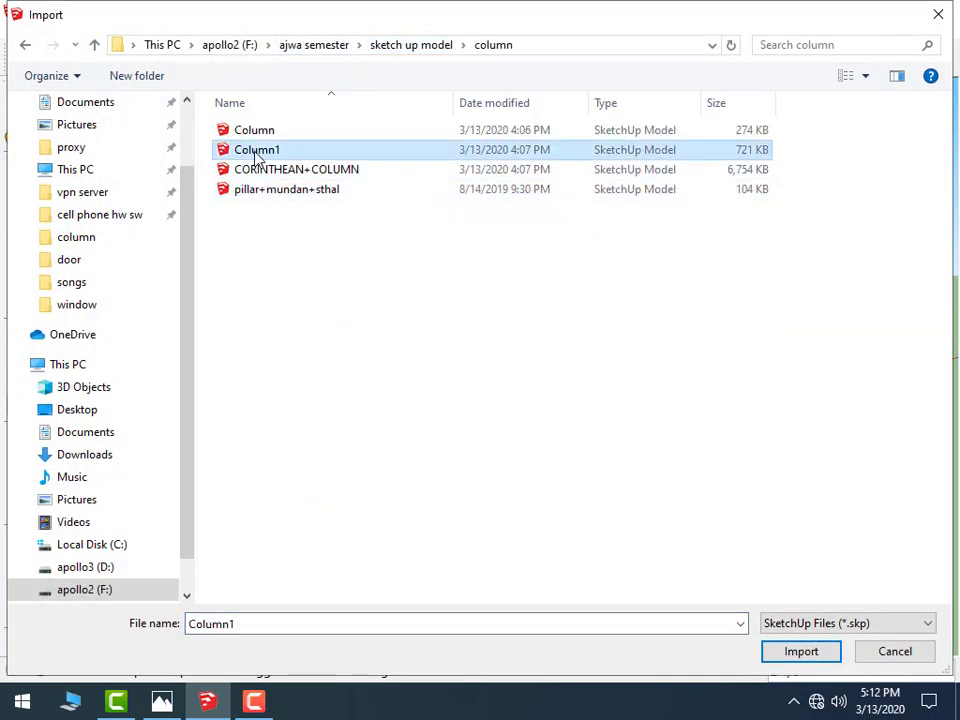
pyautogui.scroll(-5, 476, 427)
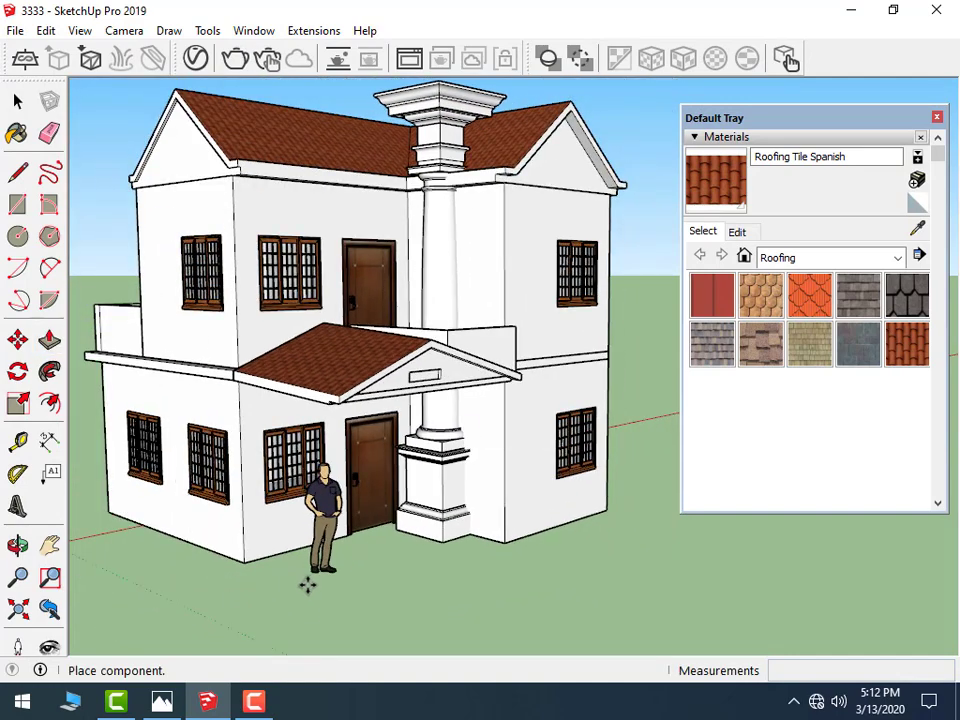
pyautogui.click(303, 625)
# - Delete the human scale figure from the house group
pyautogui.press('space')
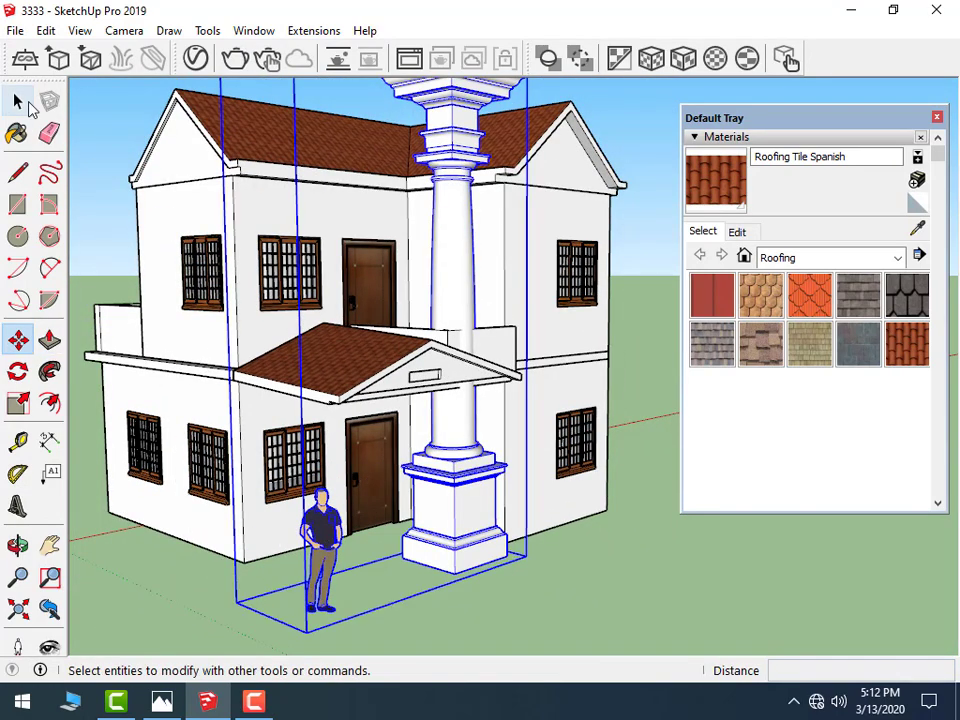
pyautogui.click(360, 604)
pyautogui.doubleClick(335, 550)
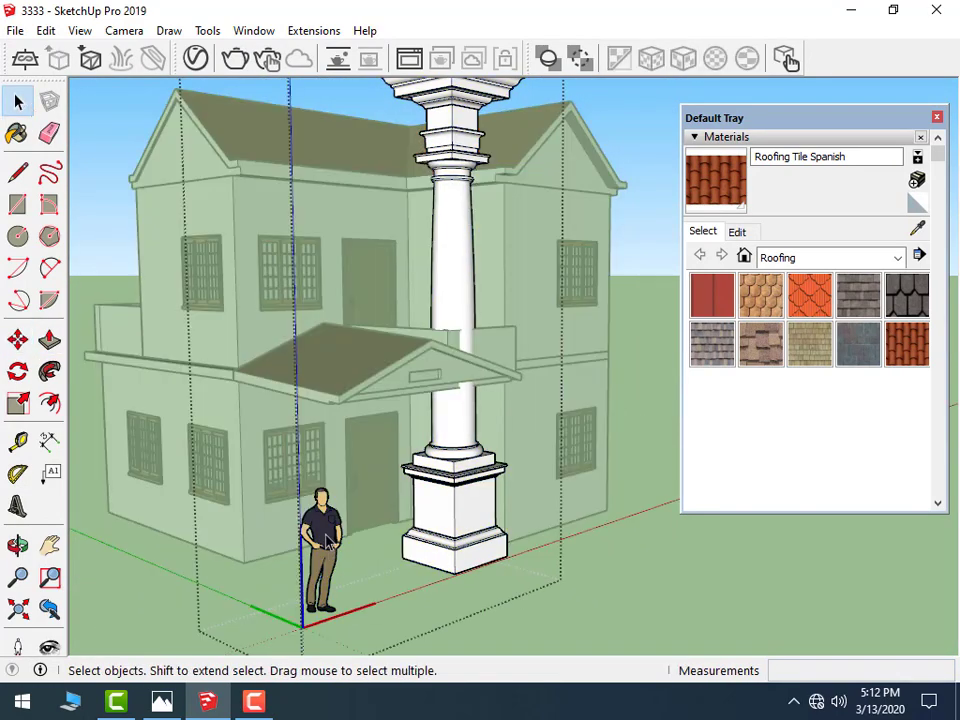
pyautogui.click(327, 540)
pyautogui.press('Delete')
# - Scale the imported column down to 0.25 of its inserted size
pyautogui.click(455, 380)
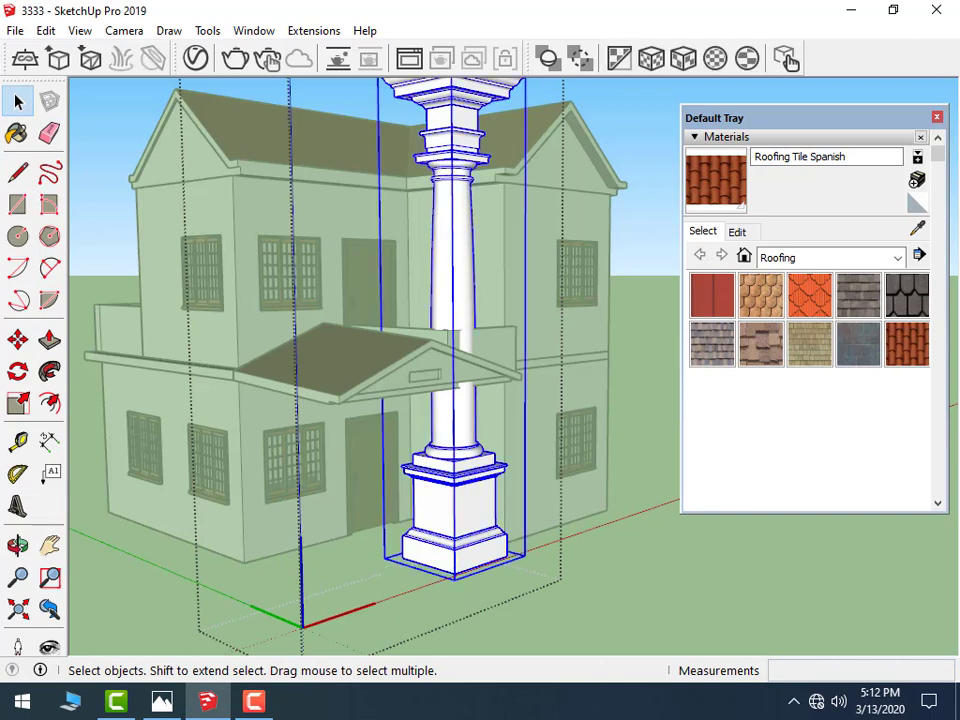
pyautogui.click(17, 403)
pyautogui.scroll(-3, 300, 420)
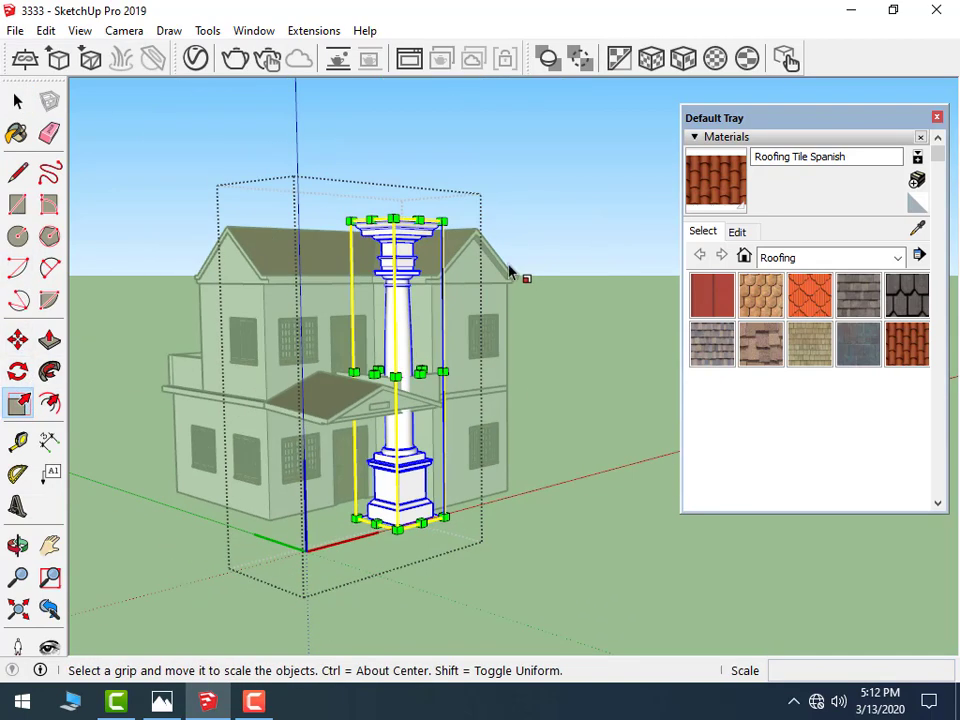
pyautogui.moveTo(447, 217)
pyautogui.mouseDown()
pyautogui.moveTo(312, 452)
pyautogui.moveTo(318, 508)
pyautogui.mouseUp()
pyautogui.scroll(1, 318, 508)
pyautogui.scroll(2, 320, 505)
pyautogui.scroll(2, 320, 503)
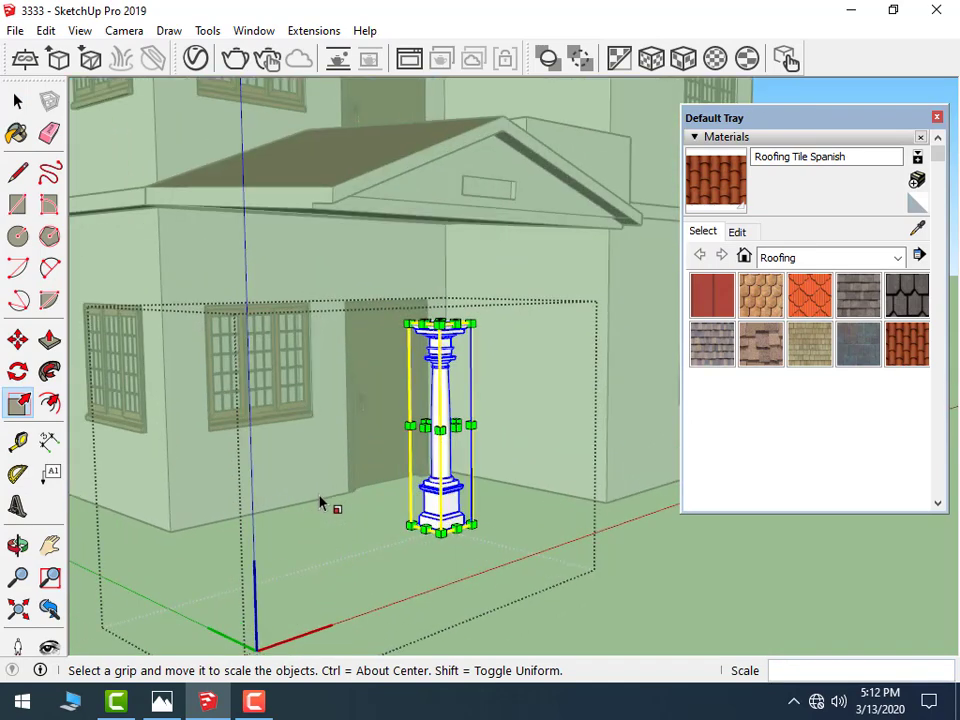
pyautogui.click(17, 101)
# - Move the column to the porch's left front corner
pyautogui.click(617, 553)
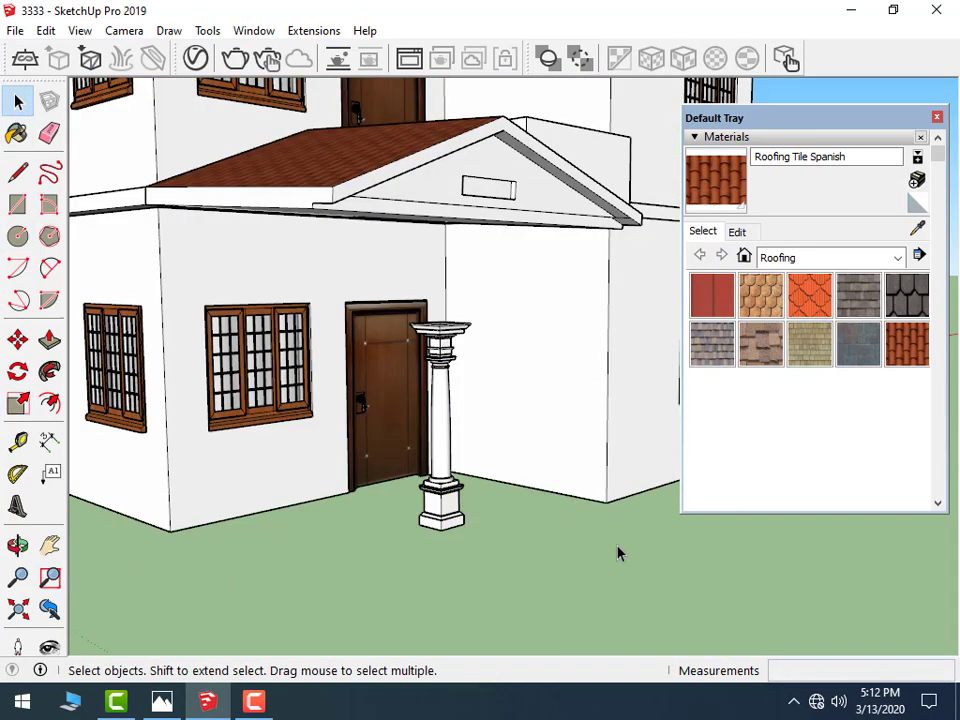
pyautogui.click(457, 527)
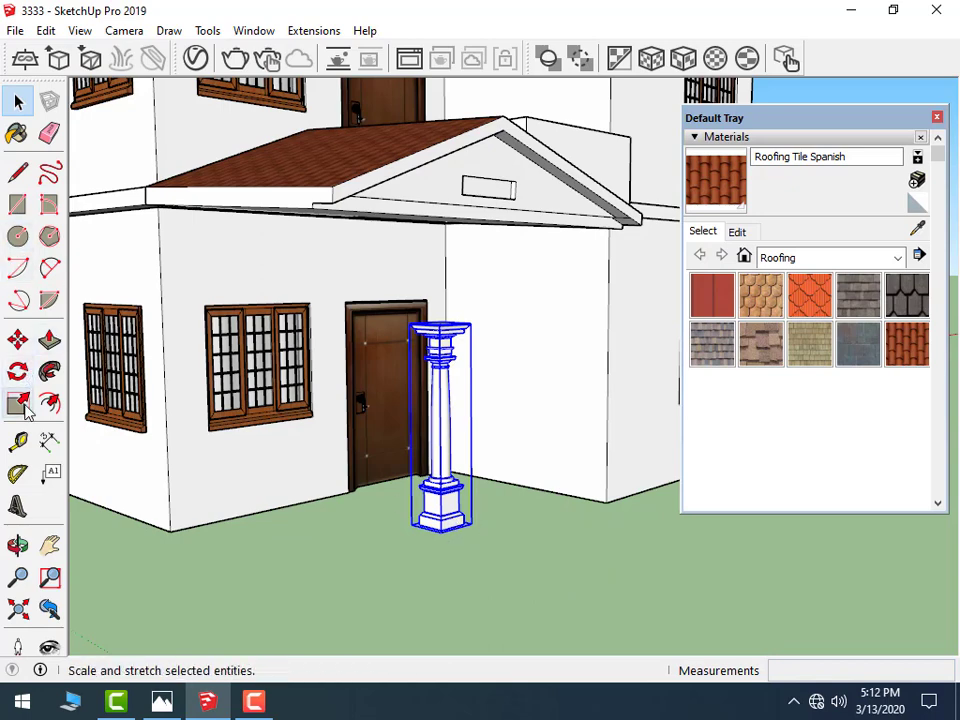
pyautogui.click(20, 342)
pyautogui.moveTo(440, 530); pyautogui.dragTo(176, 530)
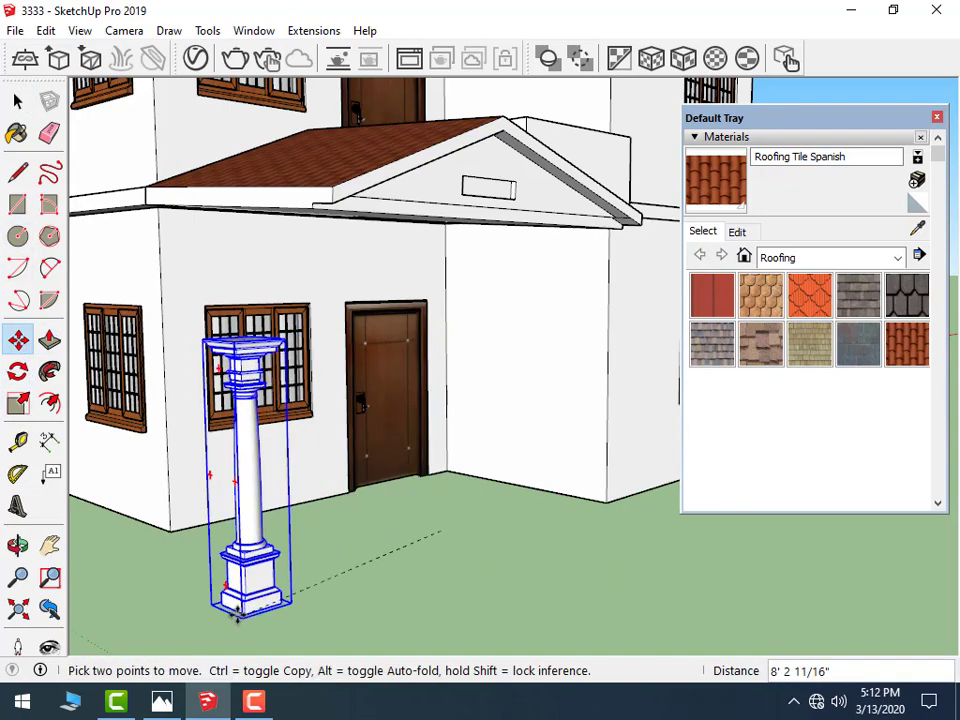
pyautogui.click(170, 531)
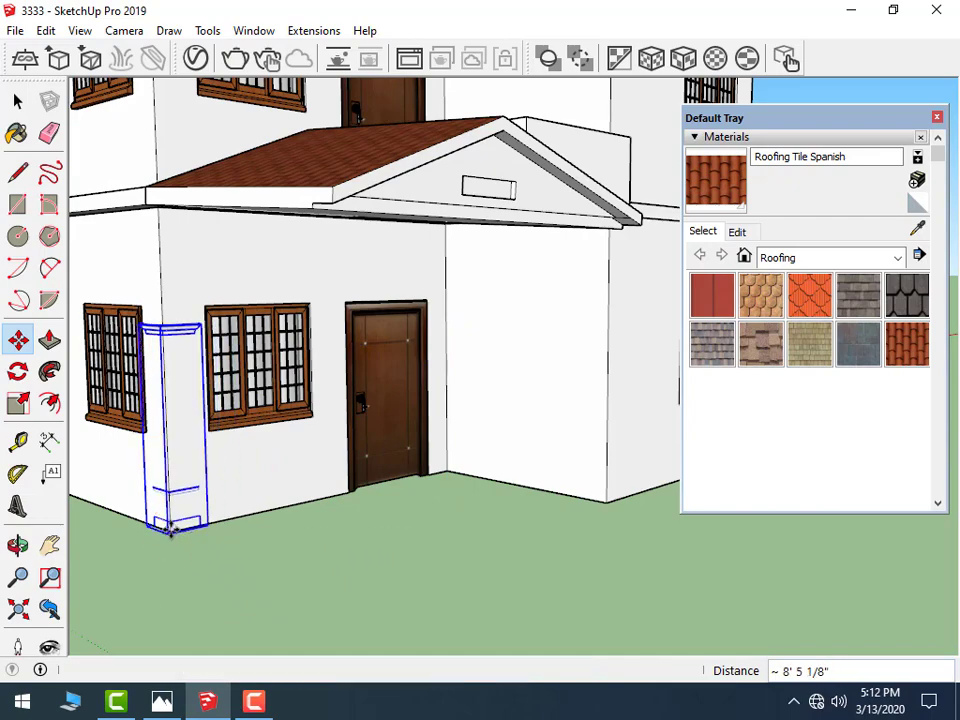
pyautogui.moveTo(250, 558); pyautogui.dragTo(461, 579, button='middle')
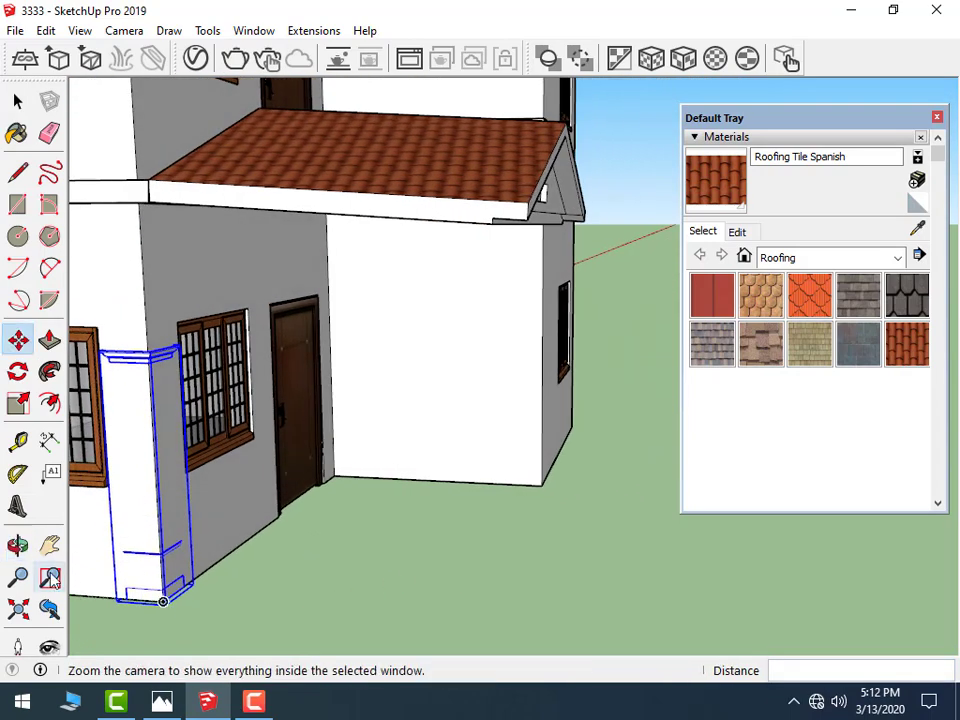
pyautogui.moveTo(127, 598); pyautogui.dragTo(183, 600)
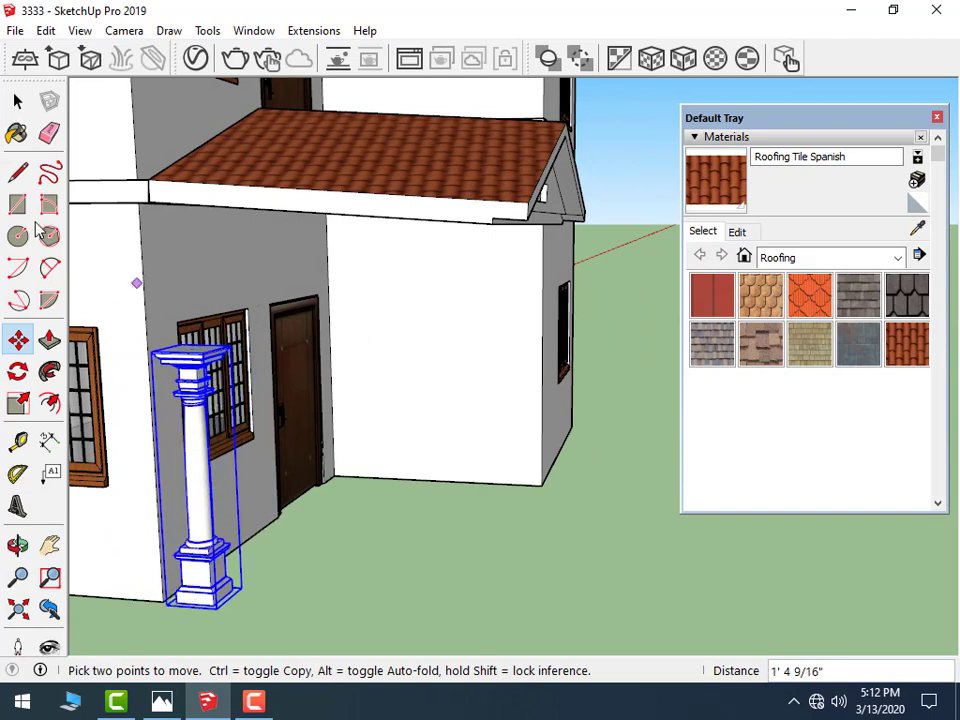
# - Stretch the column up to the roof eave and make it narrower
pyautogui.click(17, 403)
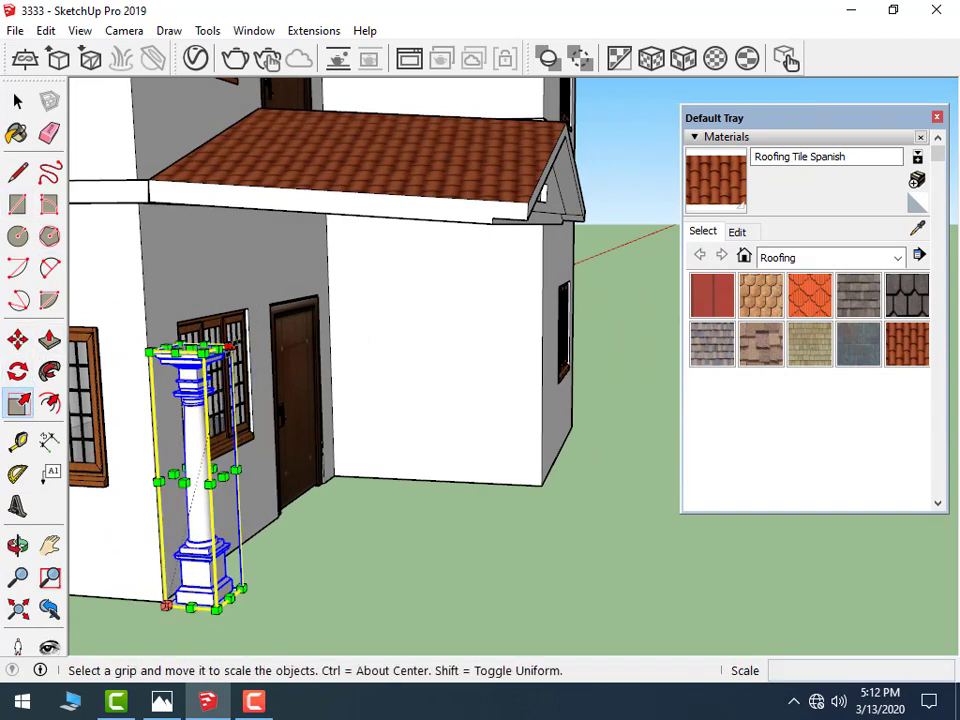
pyautogui.moveTo(230, 347); pyautogui.dragTo(324, 204)
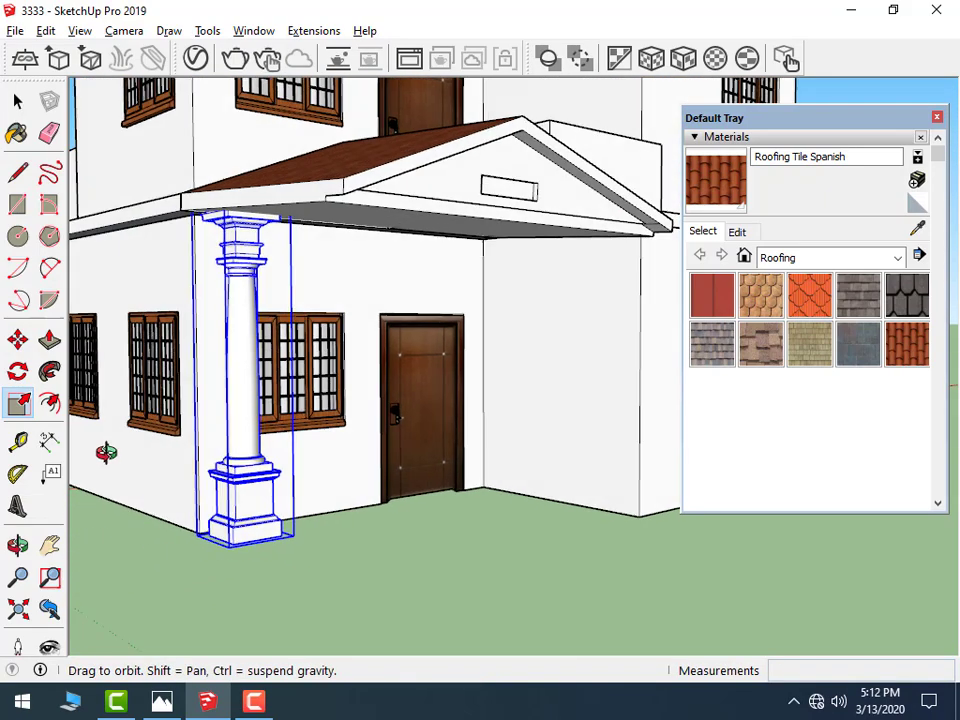
pyautogui.moveTo(347, 492); pyautogui.dragTo(248, 310, button='middle')
pyautogui.scroll(3, 248, 310)
pyautogui.scroll(3, 300, 397)
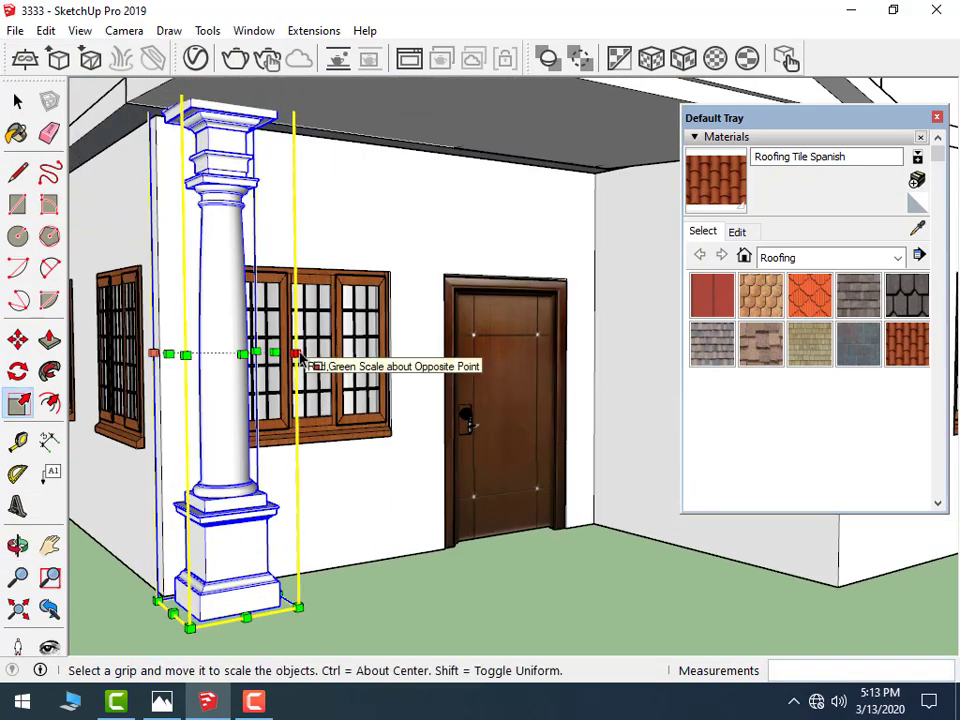
pyautogui.moveTo(297, 354); pyautogui.dragTo(289, 366)
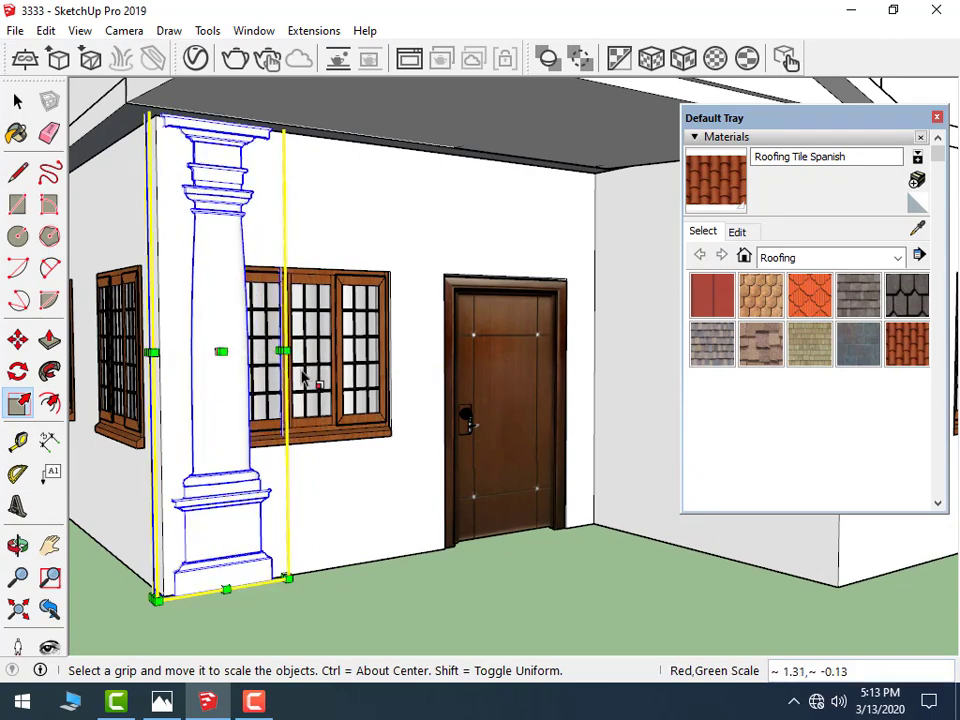
pyautogui.scroll(-3, 305, 375)
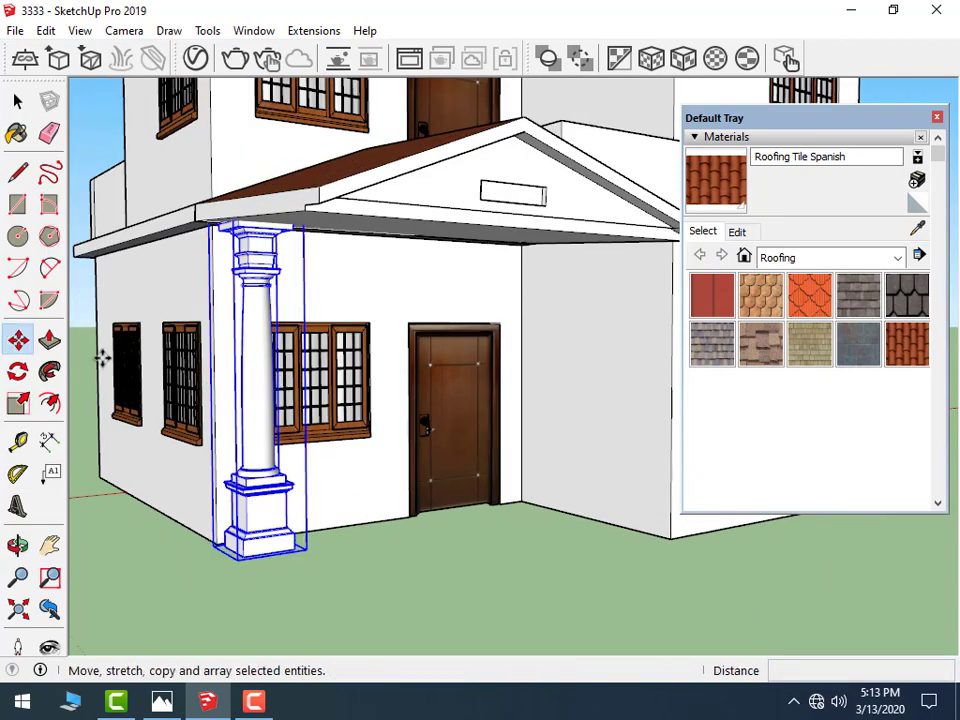
pyautogui.press('space')
pyautogui.moveTo(306, 484); pyautogui.dragTo(545, 492, button='middle')
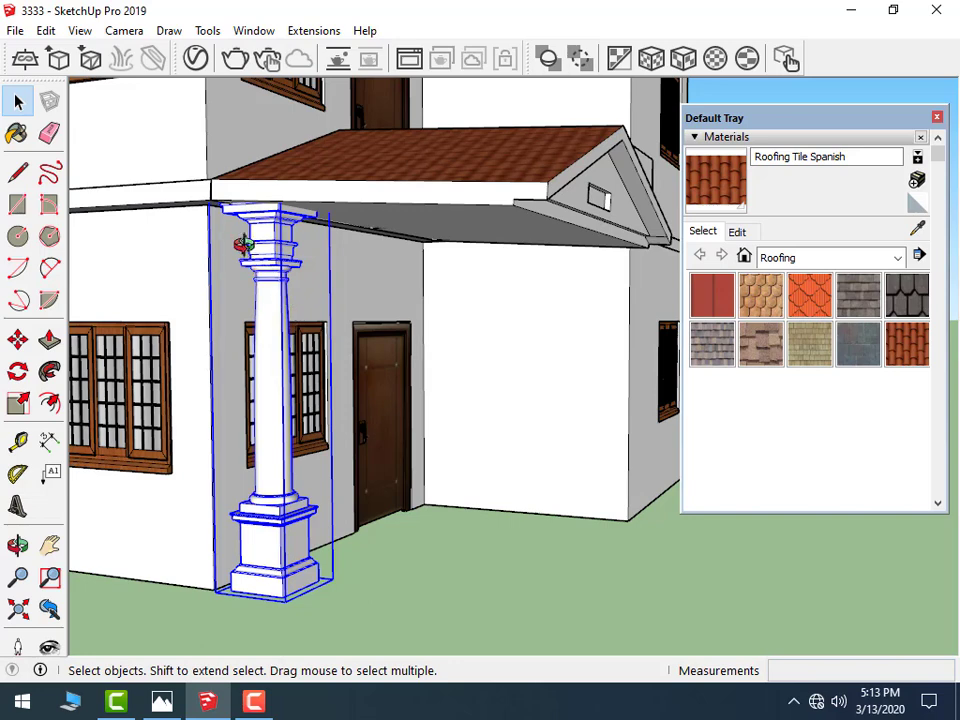
pyautogui.click(263, 229)
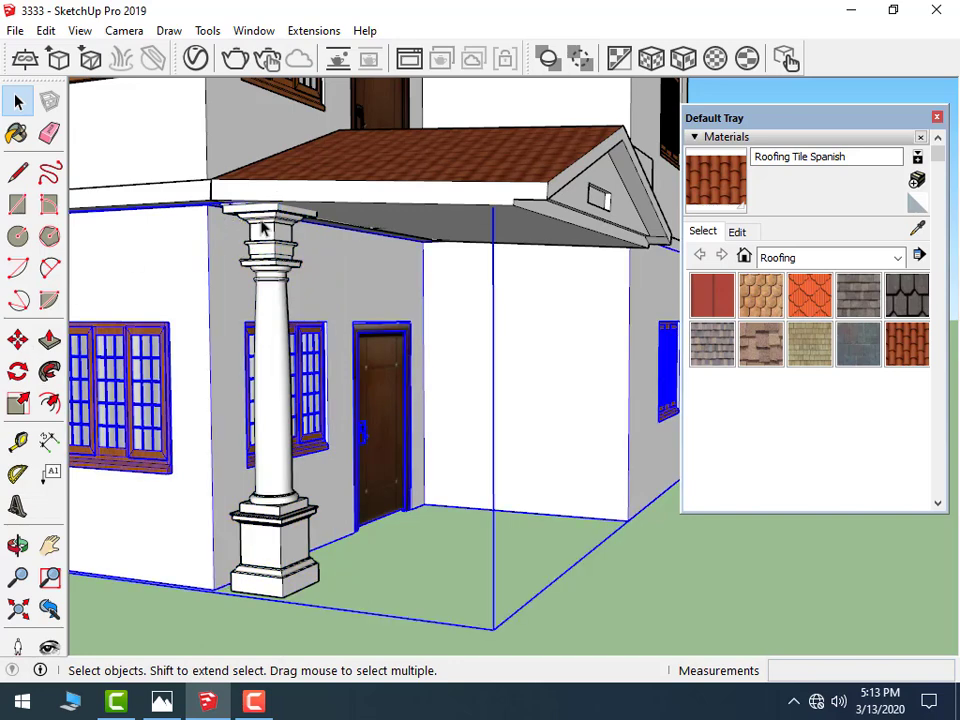
pyautogui.click(410, 608)
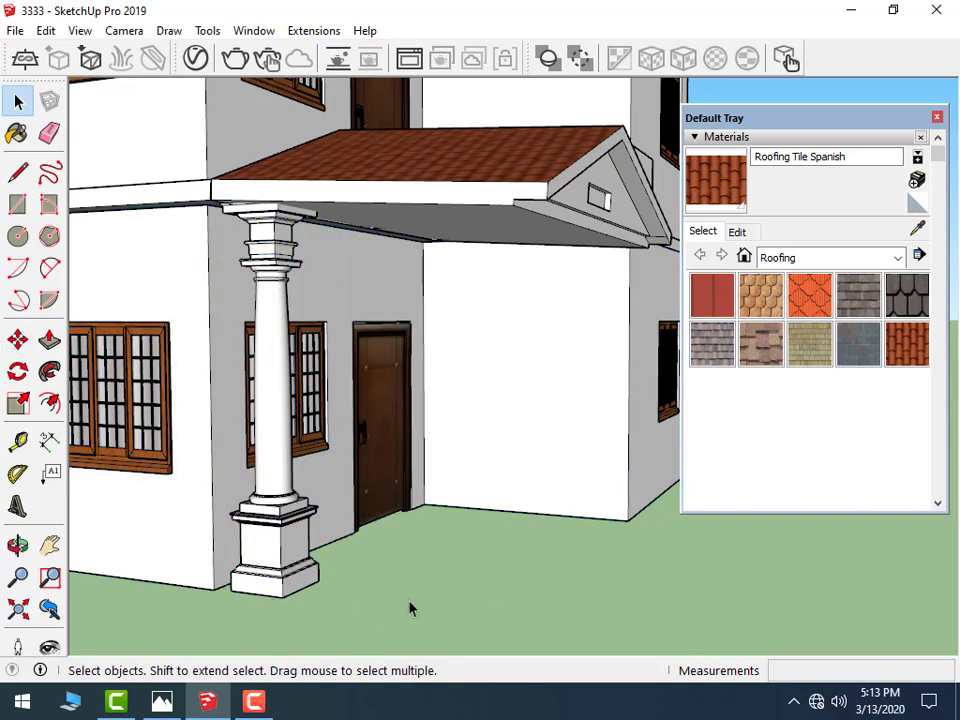
pyautogui.click(255, 553)
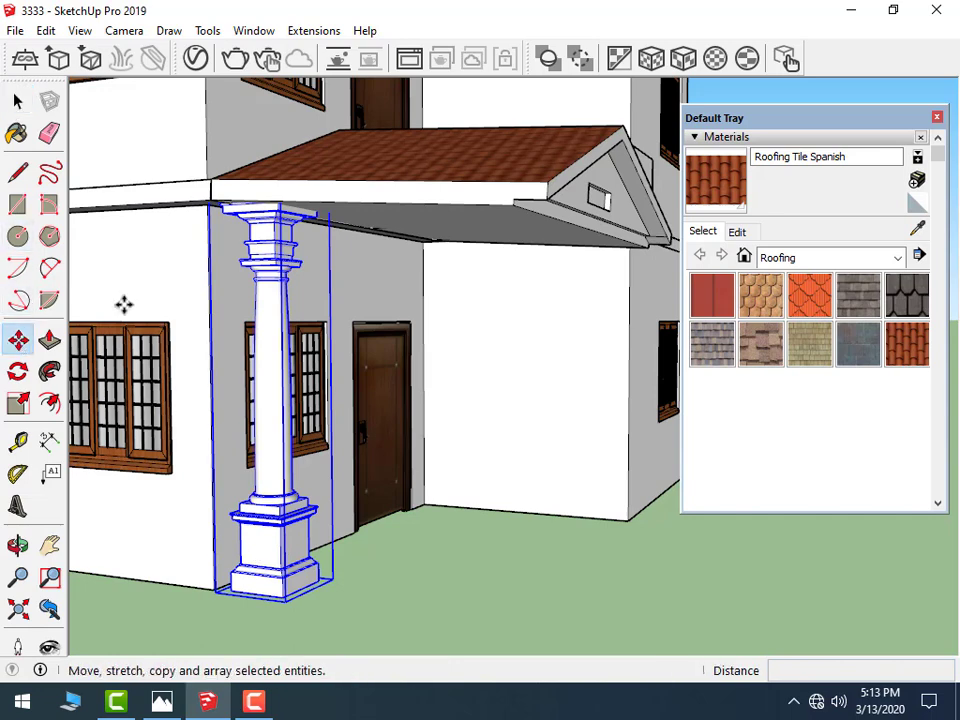
# - Copy the column to stand beside itself at the porch's left corner
pyautogui.click(226, 216)
pyautogui.press('ctrl')
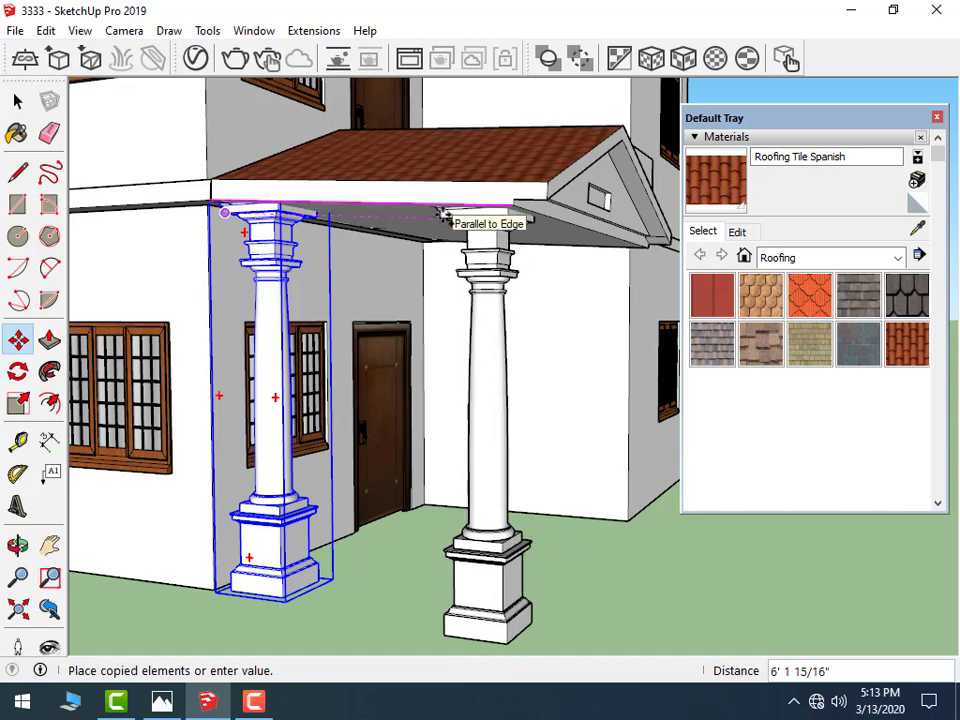
pyautogui.click(443, 215)
pyautogui.moveTo(481, 441)
pyautogui.mouseDown(button='middle')
pyautogui.moveTo(266, 437)
pyautogui.moveTo(184, 482)
pyautogui.mouseUp(button='middle')
# - Copy the pair of columns to the porch's right corner
pyautogui.click(20, 110)
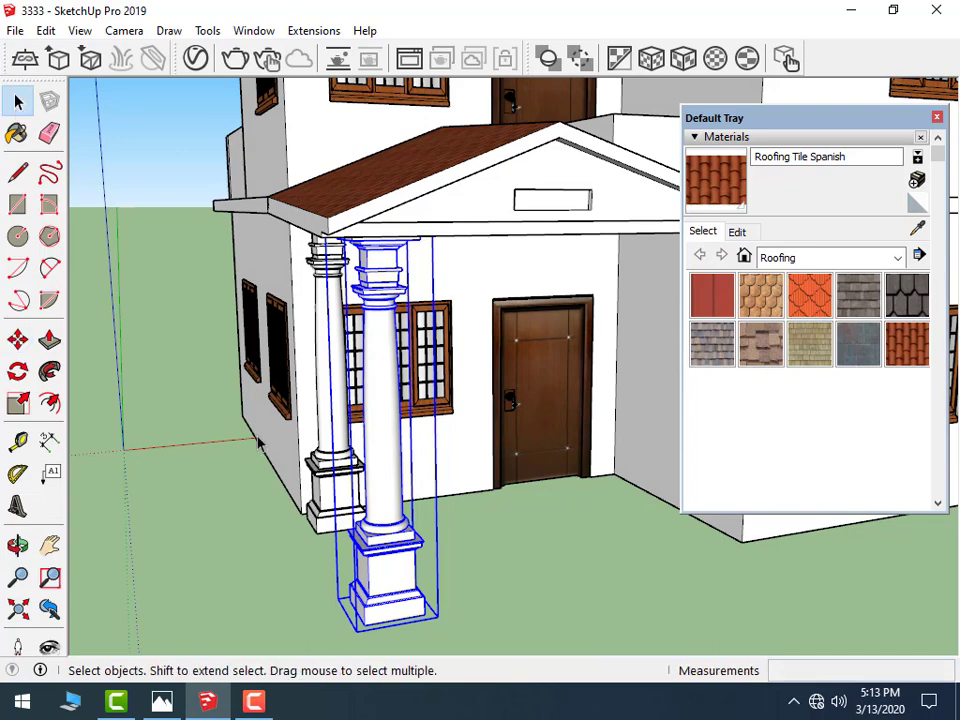
pyautogui.keyDown('shift'); pyautogui.click(321, 366); pyautogui.keyUp('shift')
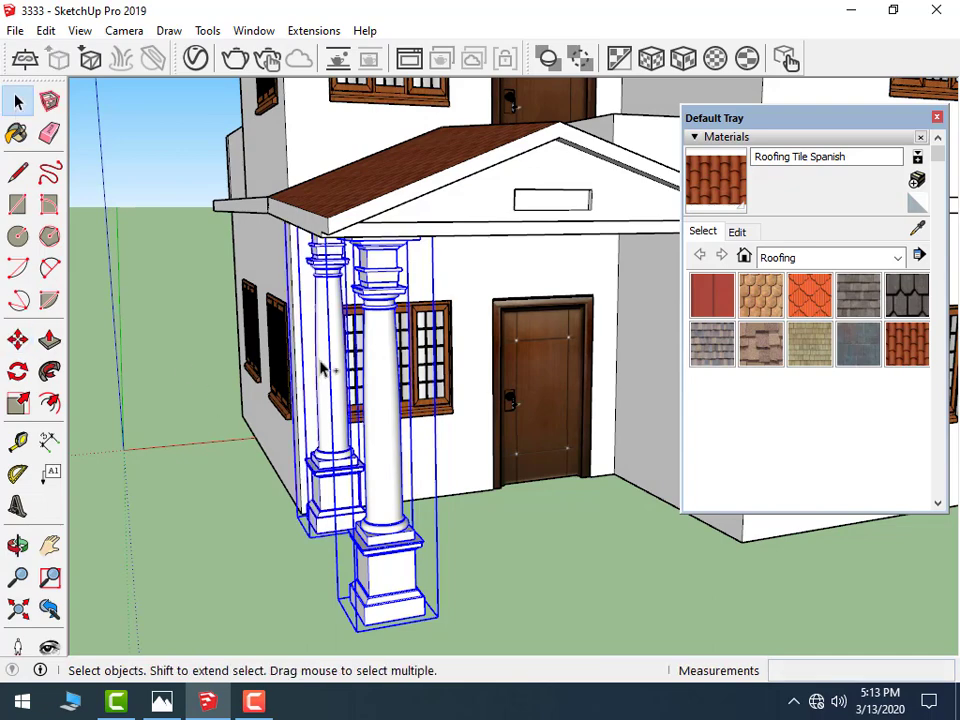
pyautogui.click(18, 340)
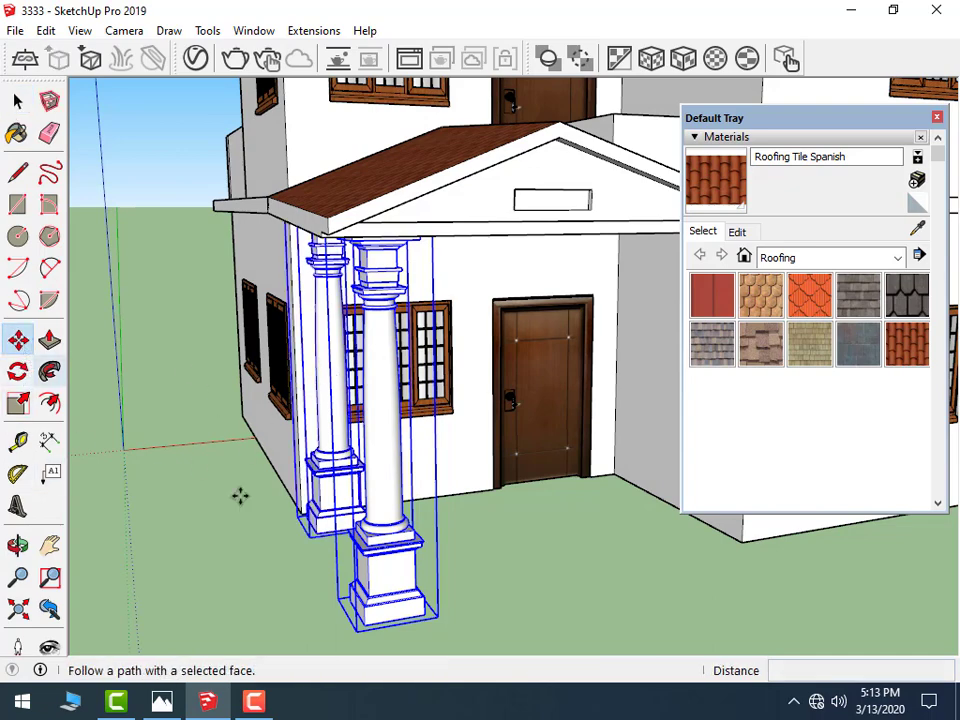
pyautogui.click(427, 612)
pyautogui.press('ctrl')
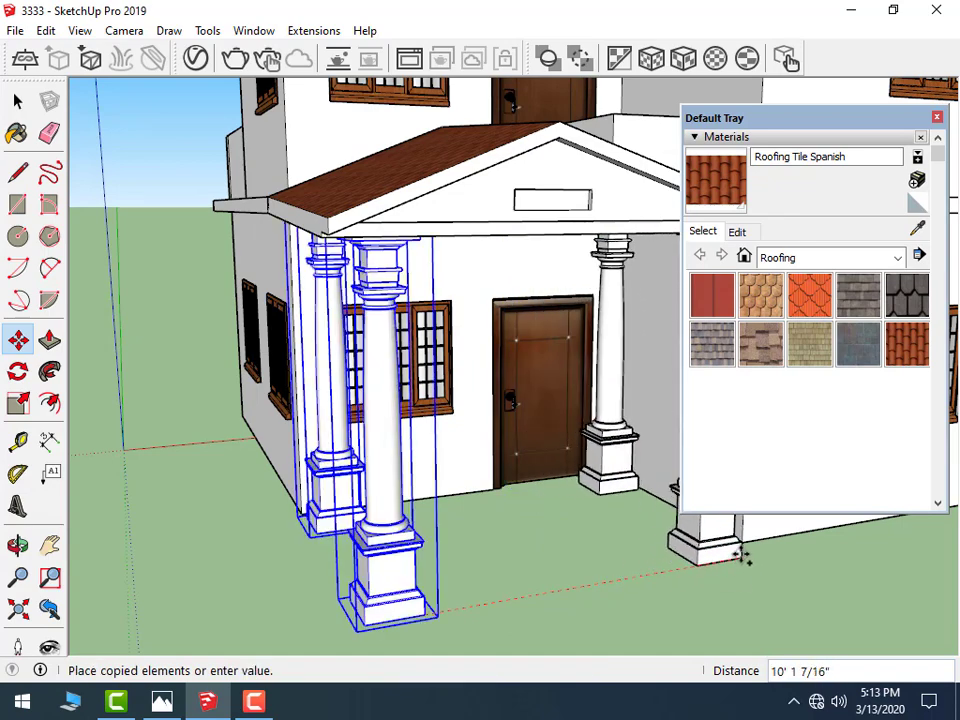
pyautogui.click(740, 560)
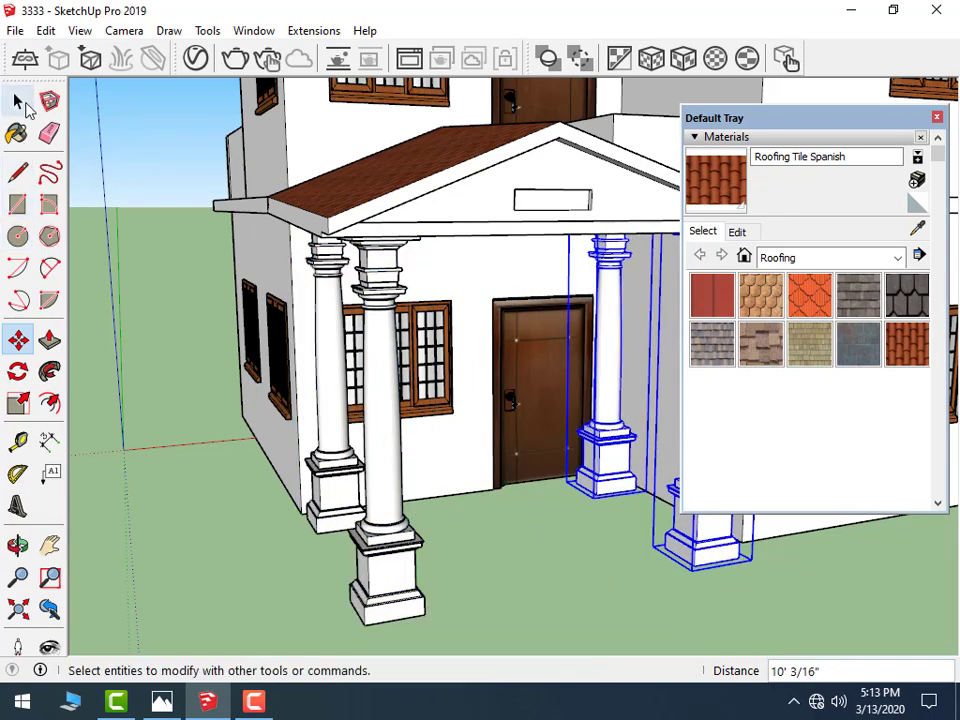
pyautogui.click(20, 103)
# - Select the porch's right corner column from a frontal view
pyautogui.click(200, 440)
pyautogui.scroll(-3, 230, 463)
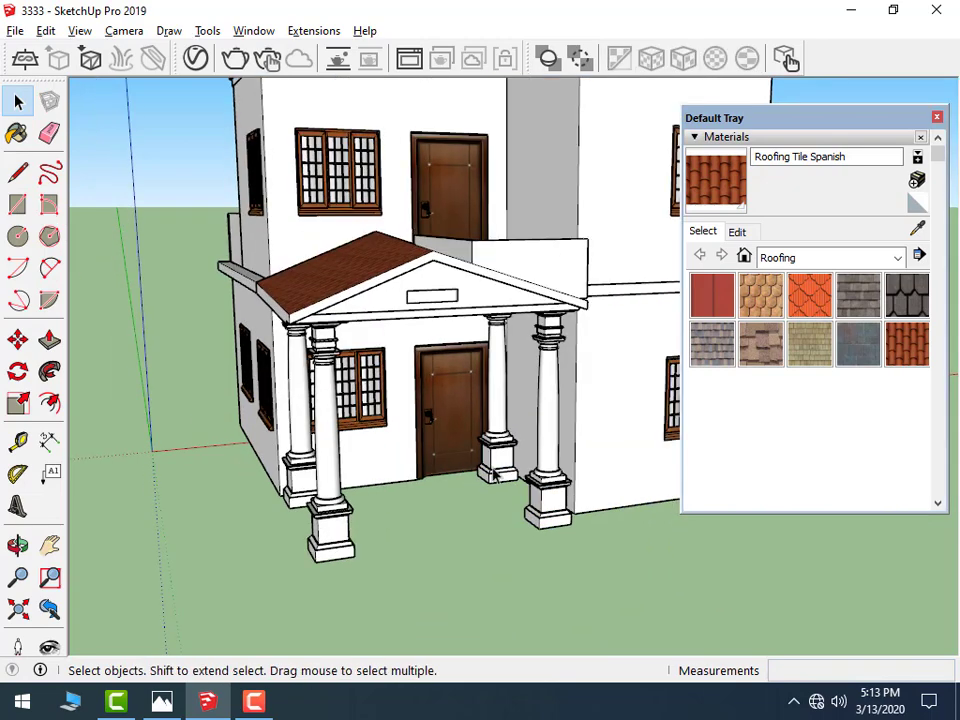
pyautogui.moveTo(492, 475)
pyautogui.mouseDown(button='middle')
pyautogui.moveTo(463, 439)
pyautogui.moveTo(403, 429)
pyautogui.mouseUp(button='middle')
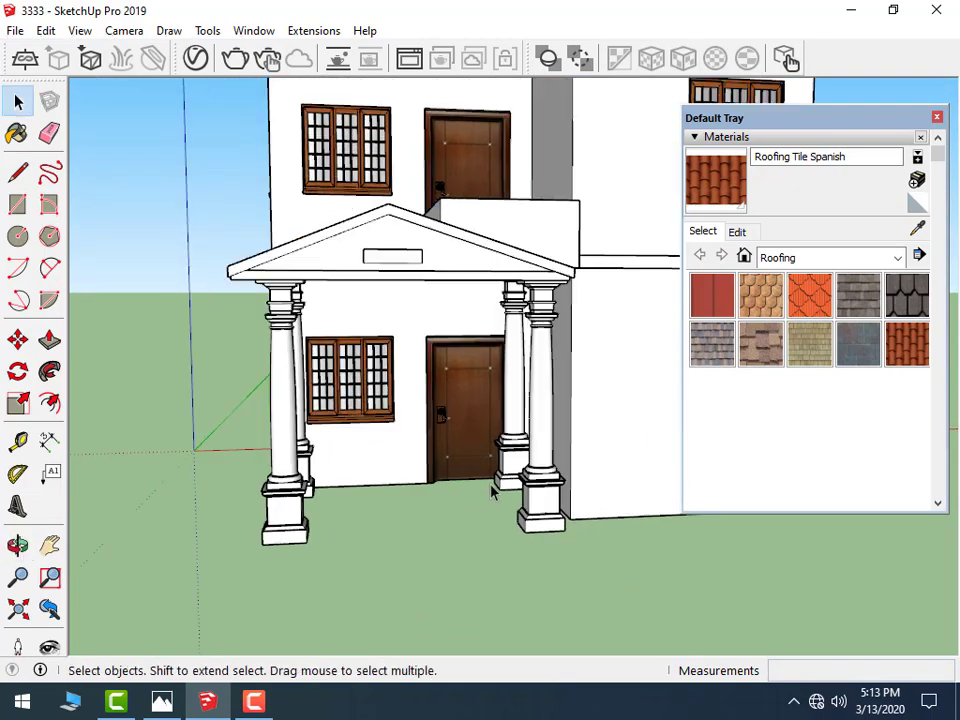
pyautogui.scroll(2, 492, 490)
pyautogui.click(522, 420)
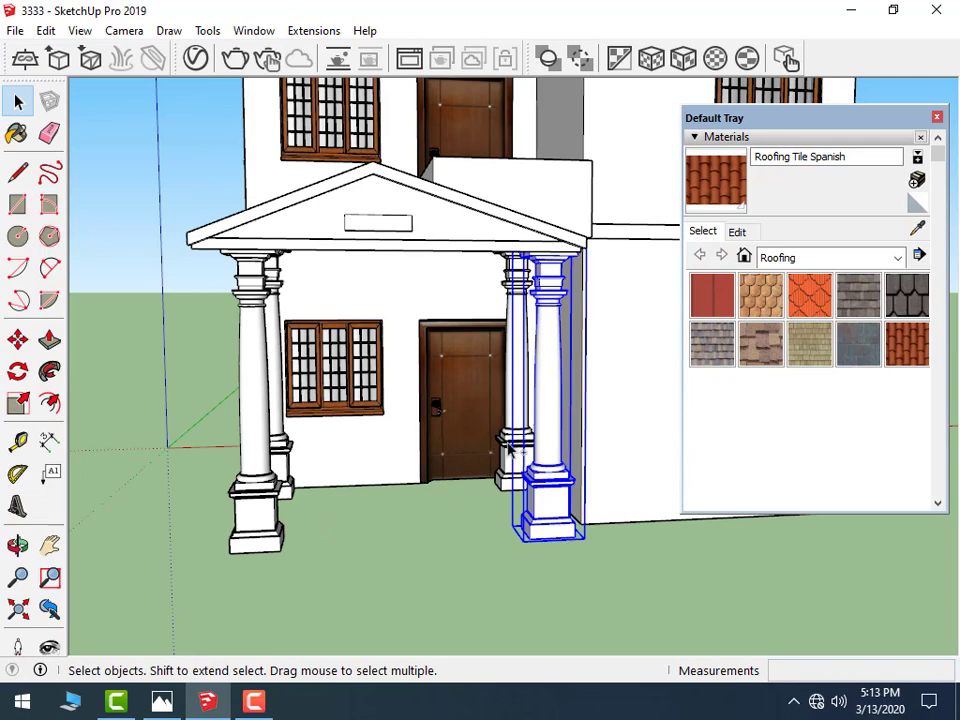
# - Move the column about 7" so it sits squarely under the canopy's right corner
pyautogui.click(18, 340)
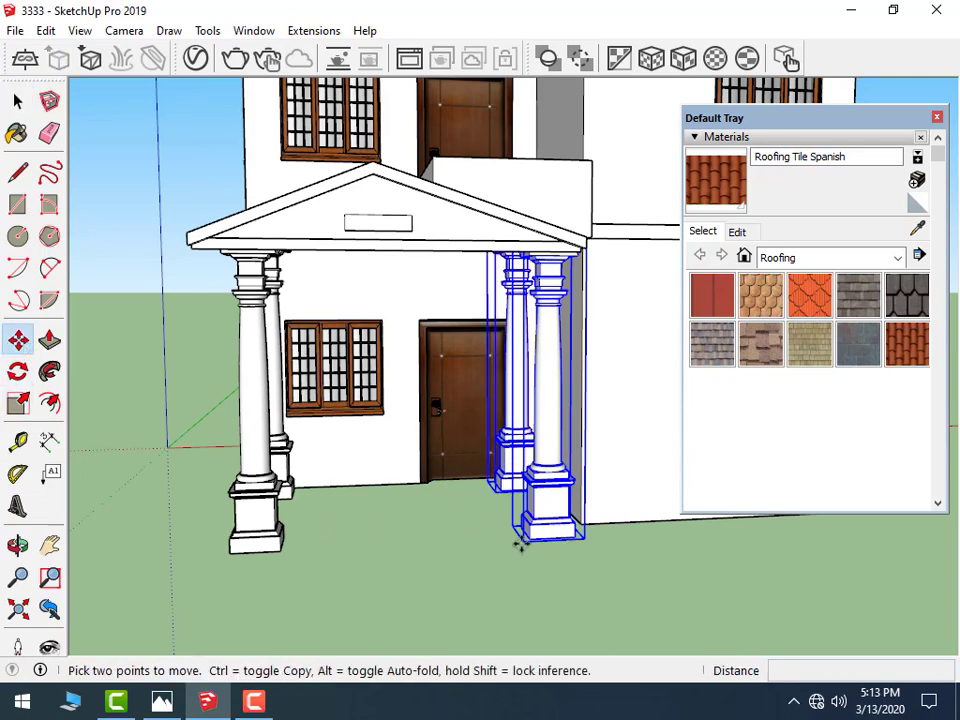
pyautogui.scroll(3, 519, 543)
pyautogui.click(619, 530)
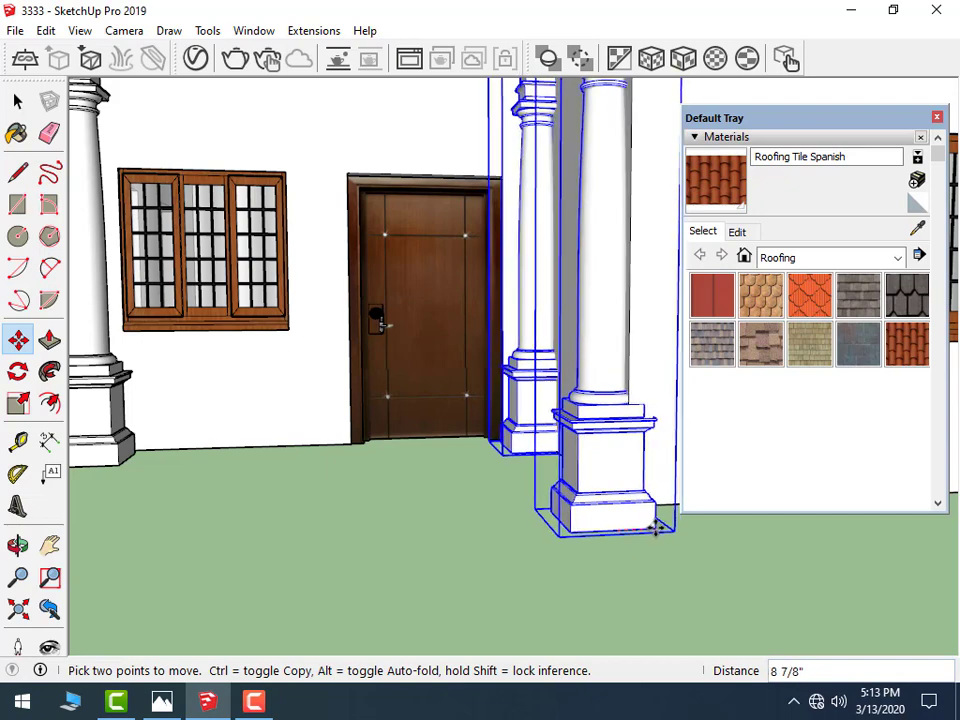
pyautogui.click(653, 525)
pyautogui.scroll(-3, 280, 233)
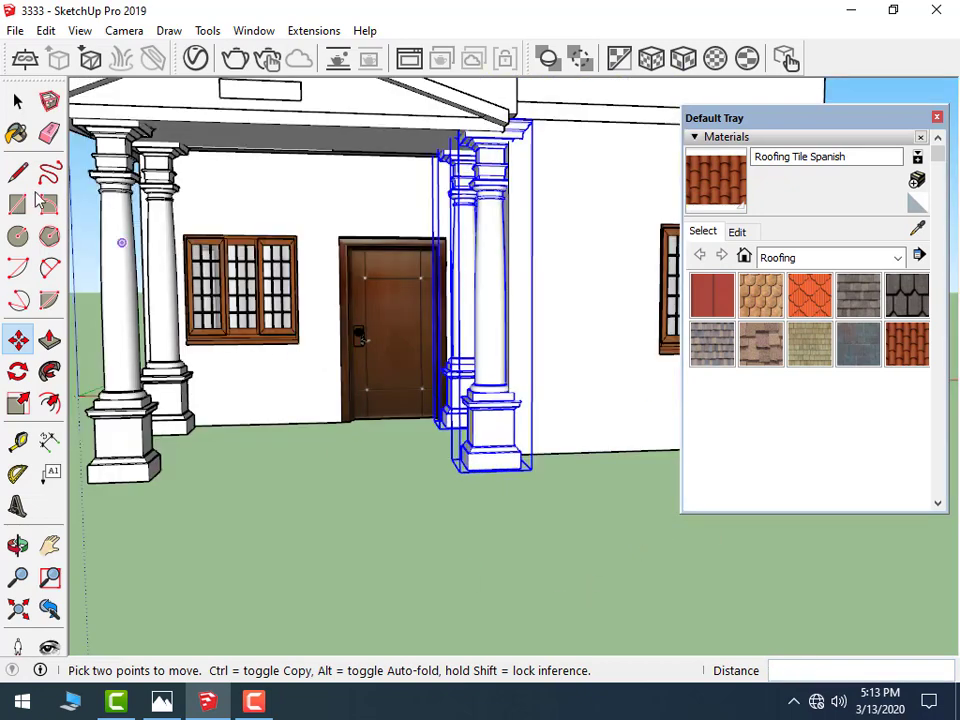
pyautogui.press('space')
pyautogui.click(304, 492)
pyautogui.scroll(-3, 304, 492)
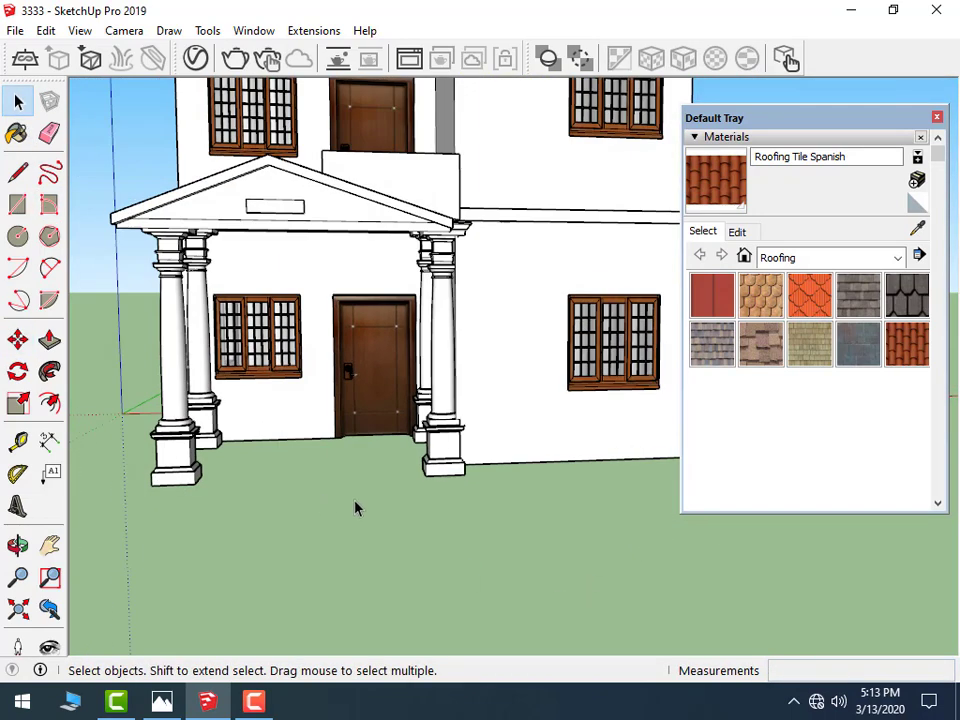
pyautogui.scroll(-2, 313, 511)
pyautogui.moveTo(354, 510)
pyautogui.mouseDown(button='middle')
pyautogui.moveTo(501, 508)
pyautogui.moveTo(227, 557)
pyautogui.moveTo(596, 549)
pyautogui.moveTo(561, 544)
pyautogui.moveTo(591, 480)
pyautogui.moveTo(610, 346)
pyautogui.moveTo(489, 326)
pyautogui.mouseUp(button='middle')
# - Draw a tall rectangle on the side wall from above the upper window to below the lower window
pyautogui.scroll(4, 593, 352)
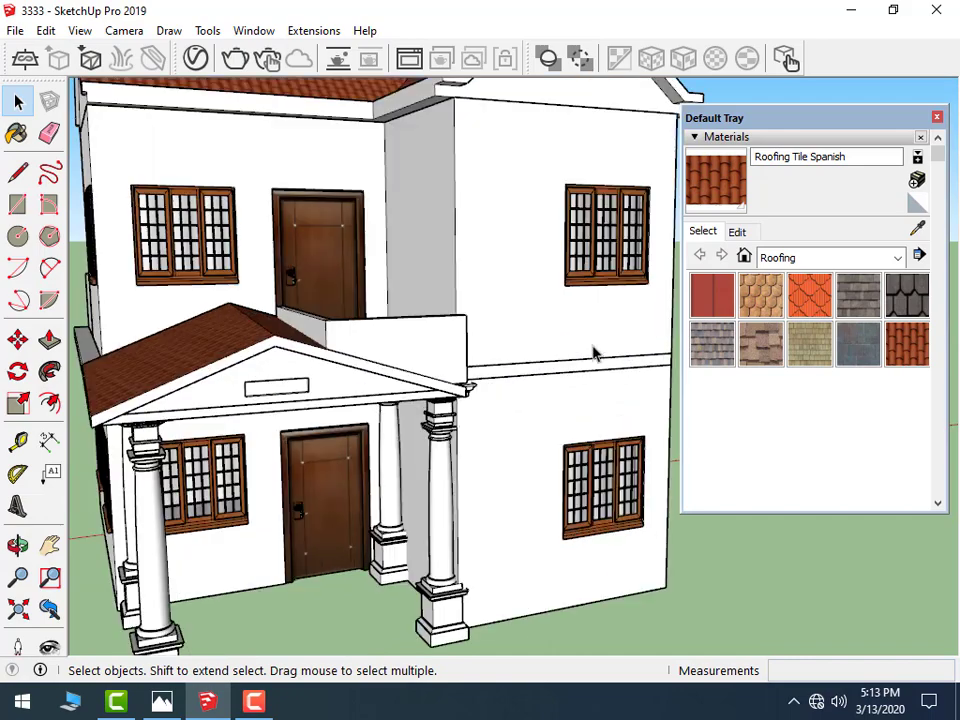
pyautogui.scroll(-3, 311, 413)
pyautogui.scroll(3, 620, 345)
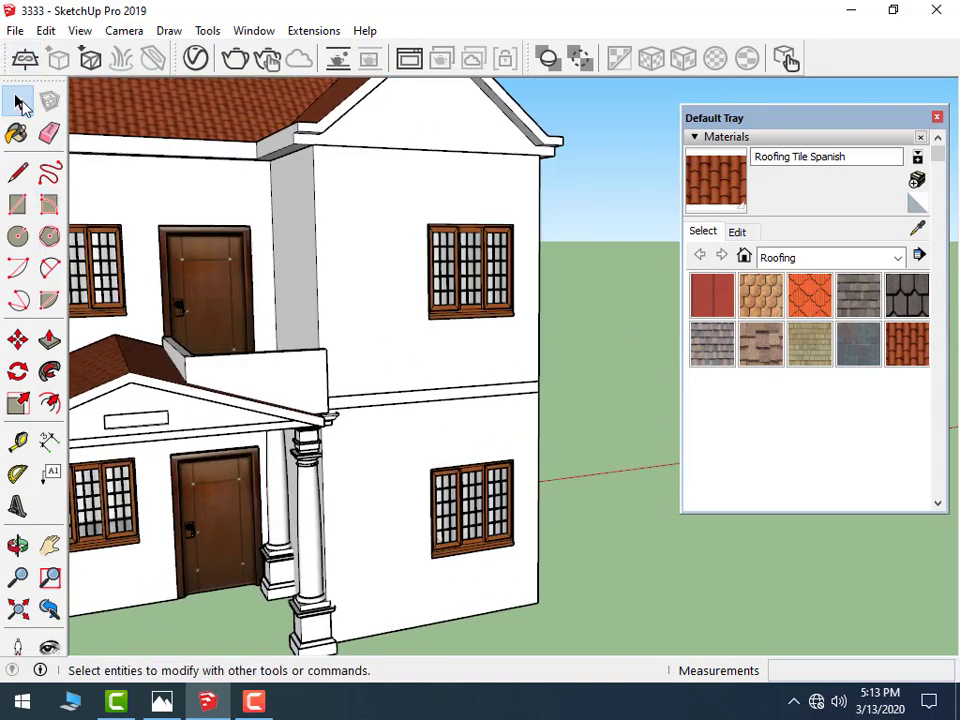
pyautogui.click(448, 308)
pyautogui.scroll(-3, 613, 315)
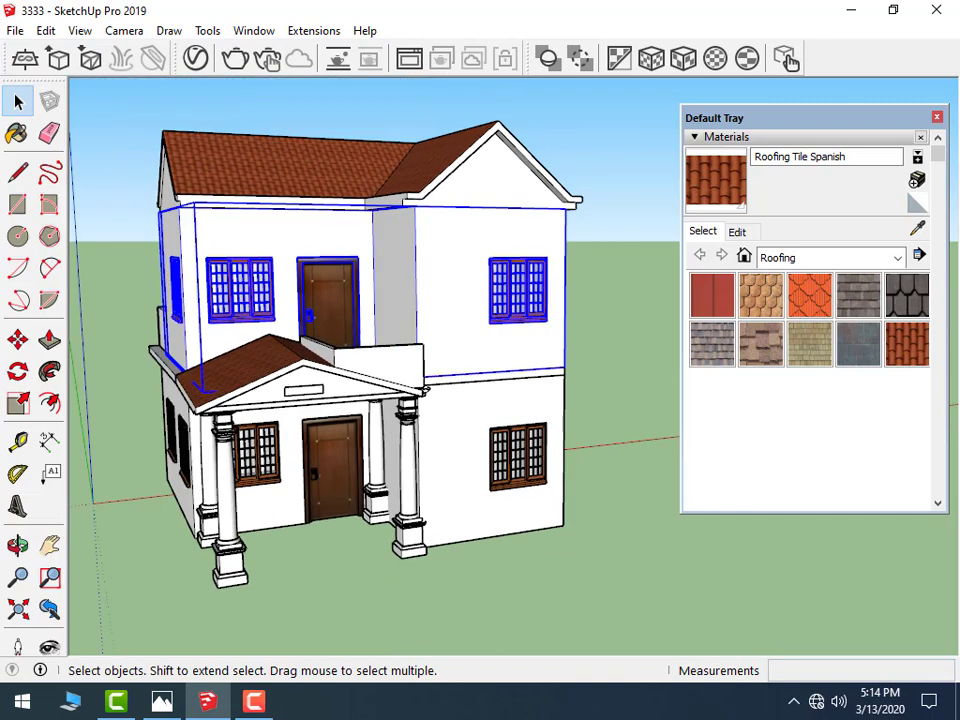
pyautogui.click(17, 203)
pyautogui.scroll(2, 450, 313)
pyautogui.scroll(2, 448, 243)
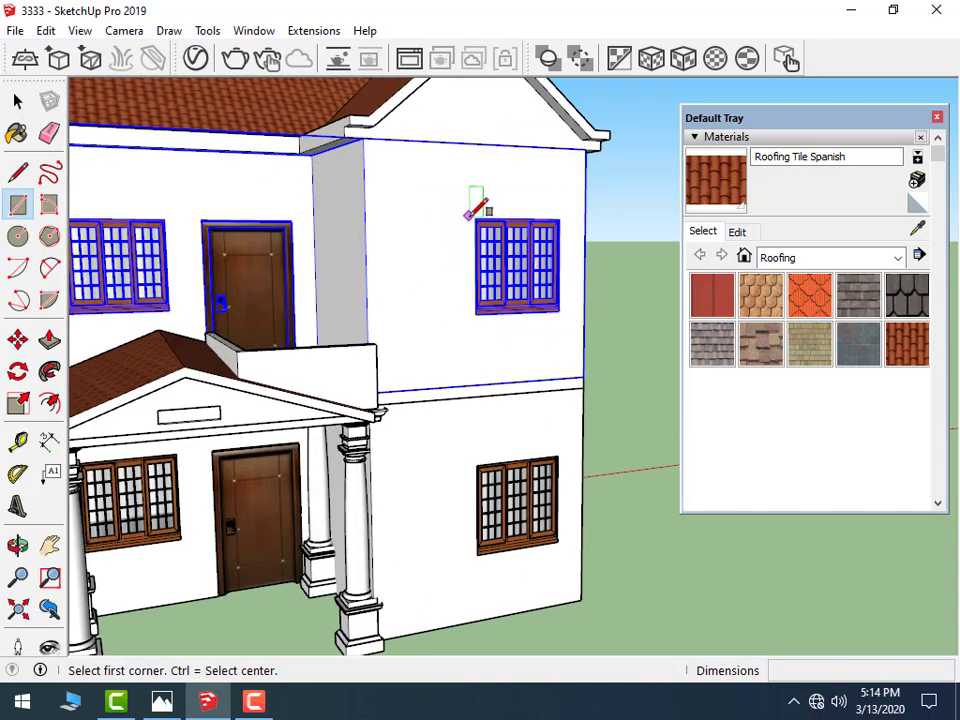
pyautogui.click(460, 208)
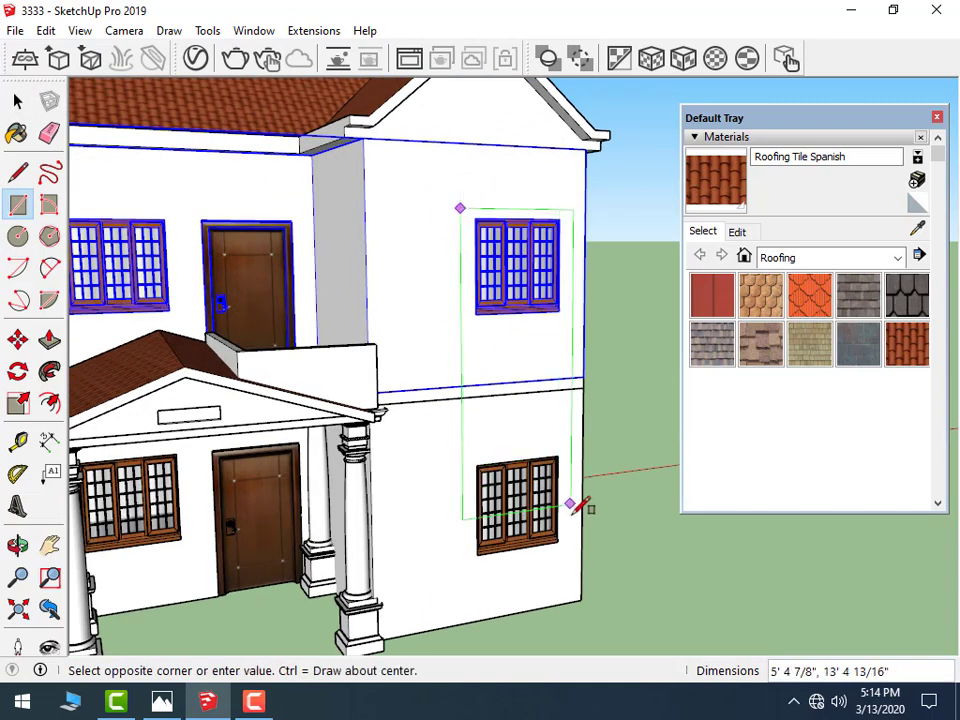
pyautogui.click(567, 565)
# - Draw rectangles over the lower and upper windows so each window gets its own face
pyautogui.scroll(2, 567, 565)
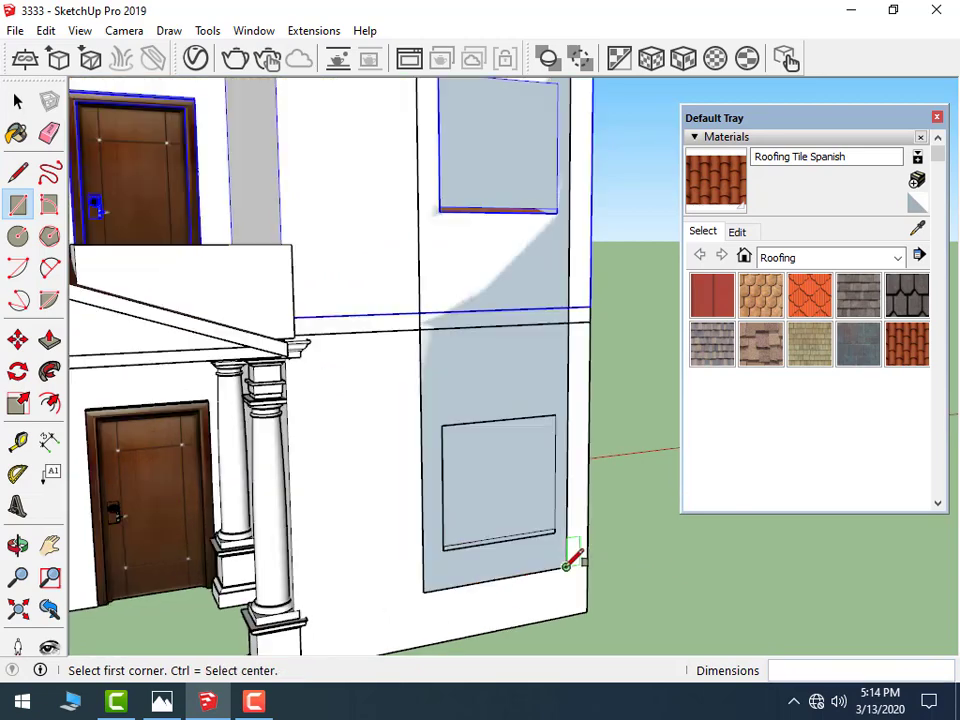
pyautogui.scroll(2, 567, 565)
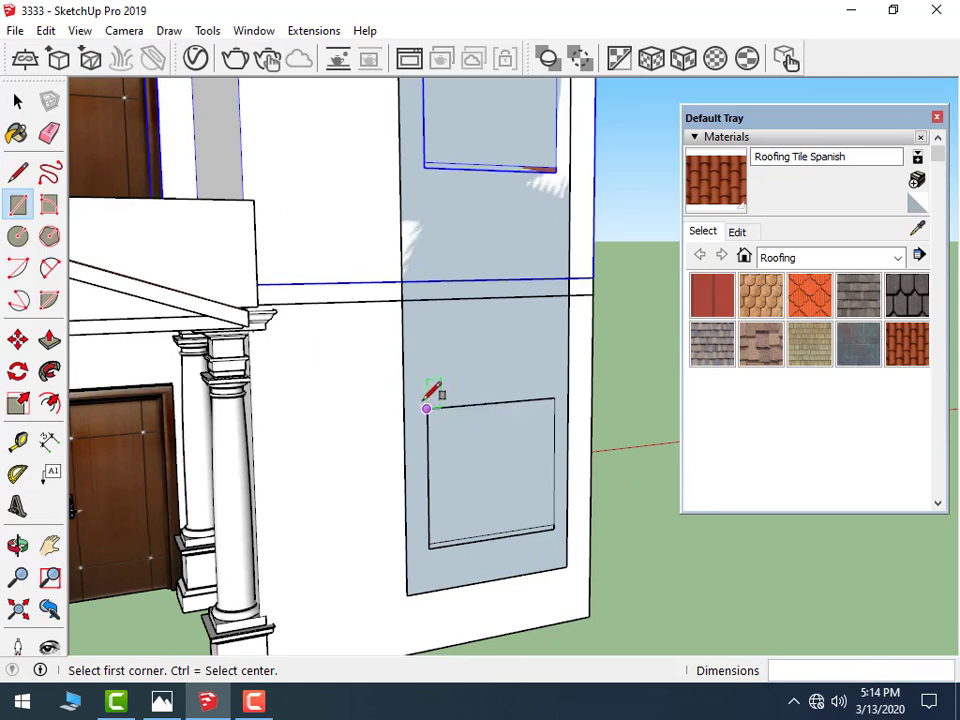
pyautogui.click(553, 527)
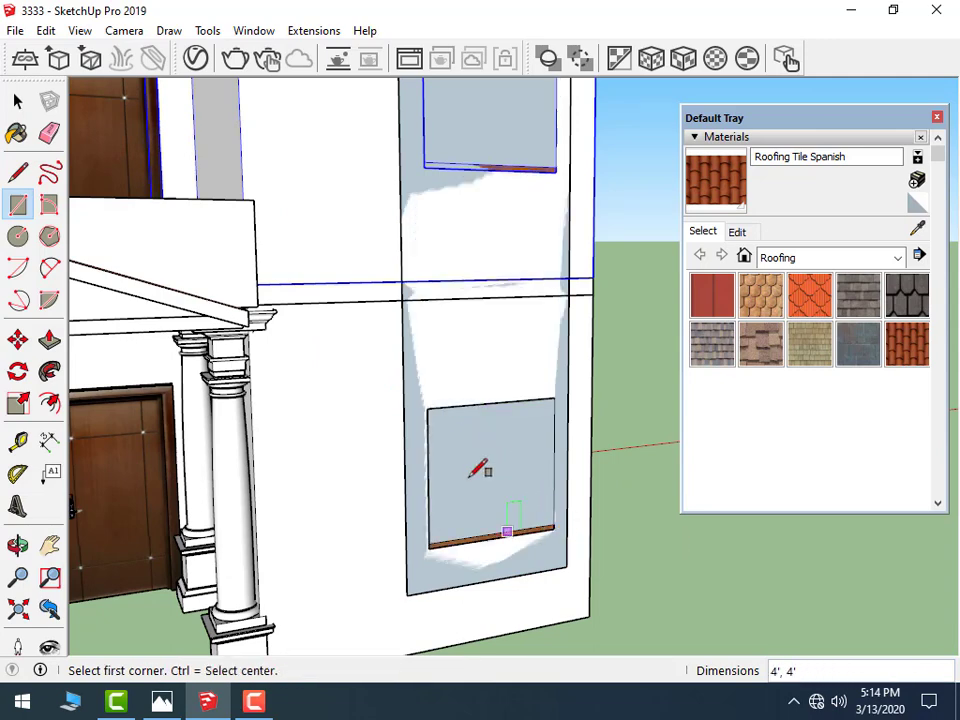
pyautogui.scroll(-2, 381, 326)
pyautogui.scroll(-2, 385, 250)
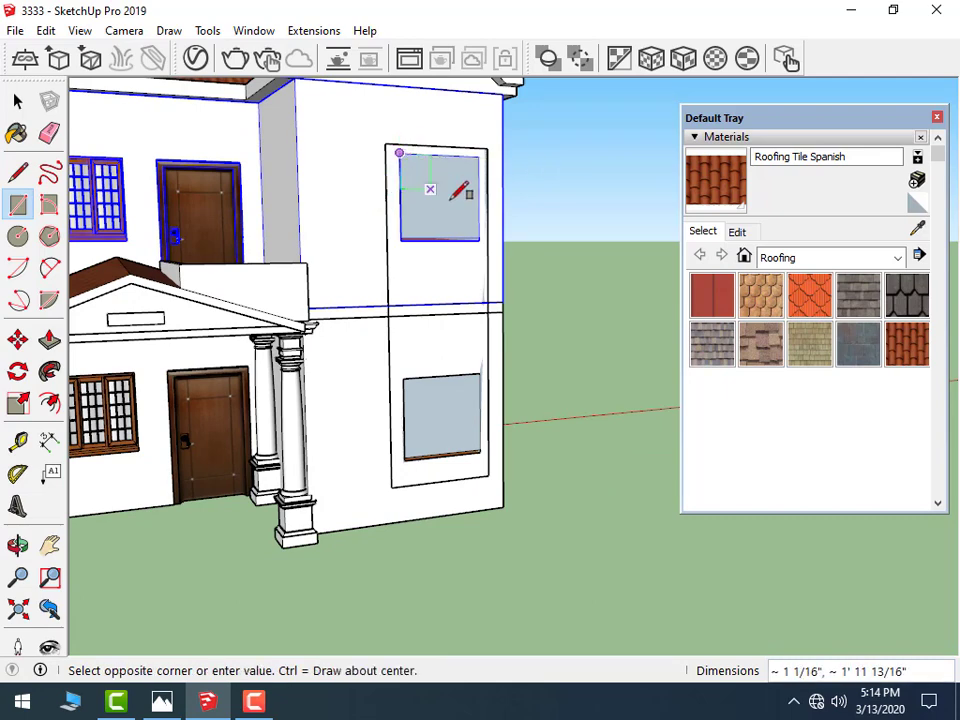
pyautogui.click(480, 237)
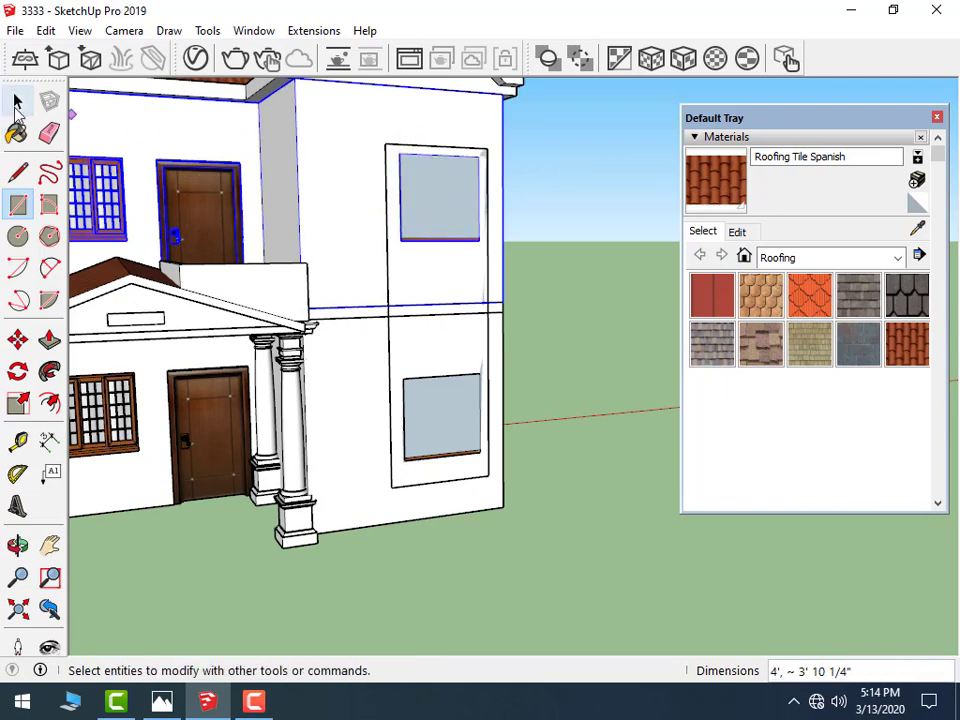
pyautogui.click(17, 101)
# - Delete the faces covering the upper window and, inside the lower-floor group, the lower window
pyautogui.click(434, 195)
pyautogui.press('Delete')
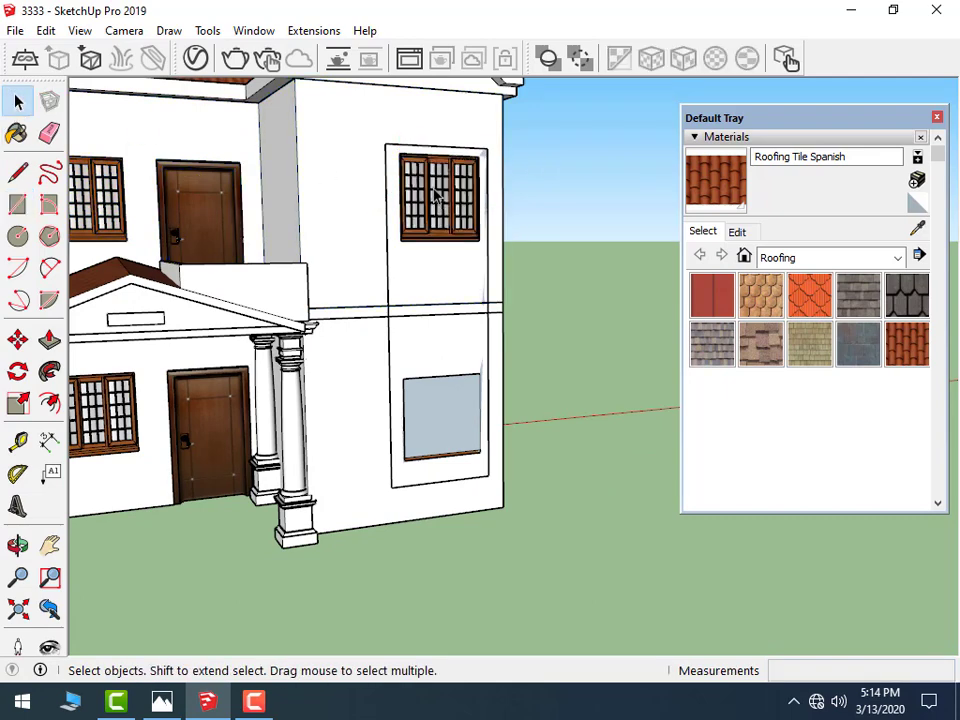
pyautogui.click(440, 428)
pyautogui.doubleClick(471, 392)
pyautogui.click(471, 392)
pyautogui.press('Delete')
pyautogui.scroll(2, 490, 352)
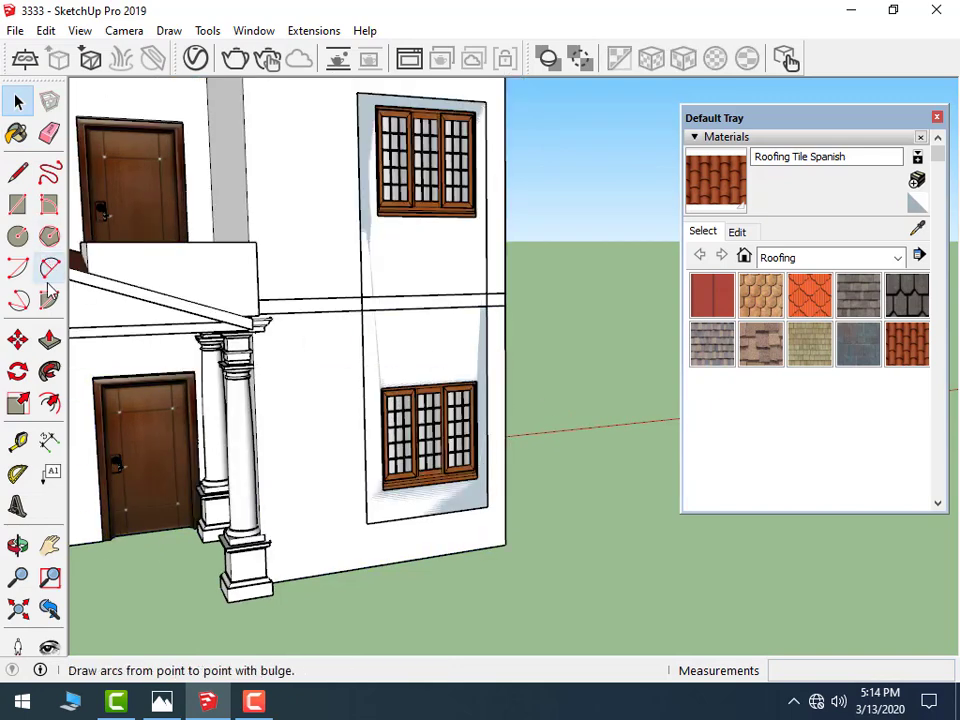
# - Push/Pull the tall side panel 9" out from the wall
pyautogui.click(49, 340)
pyautogui.moveTo(418, 277); pyautogui.dragTo(429, 279)
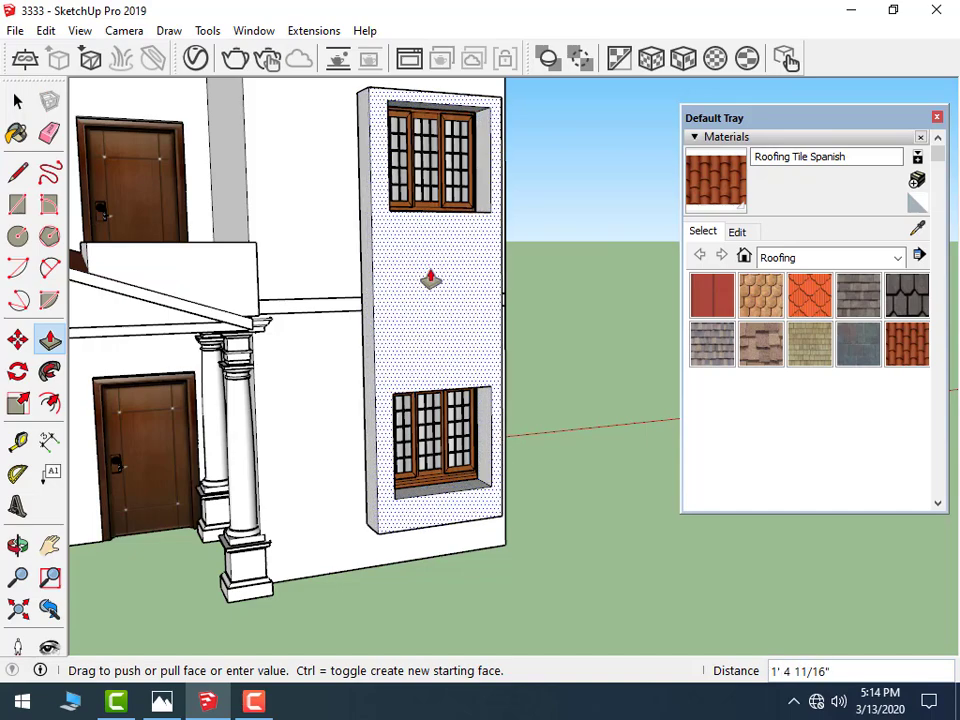
pyautogui.write('9')
pyautogui.press('Return')
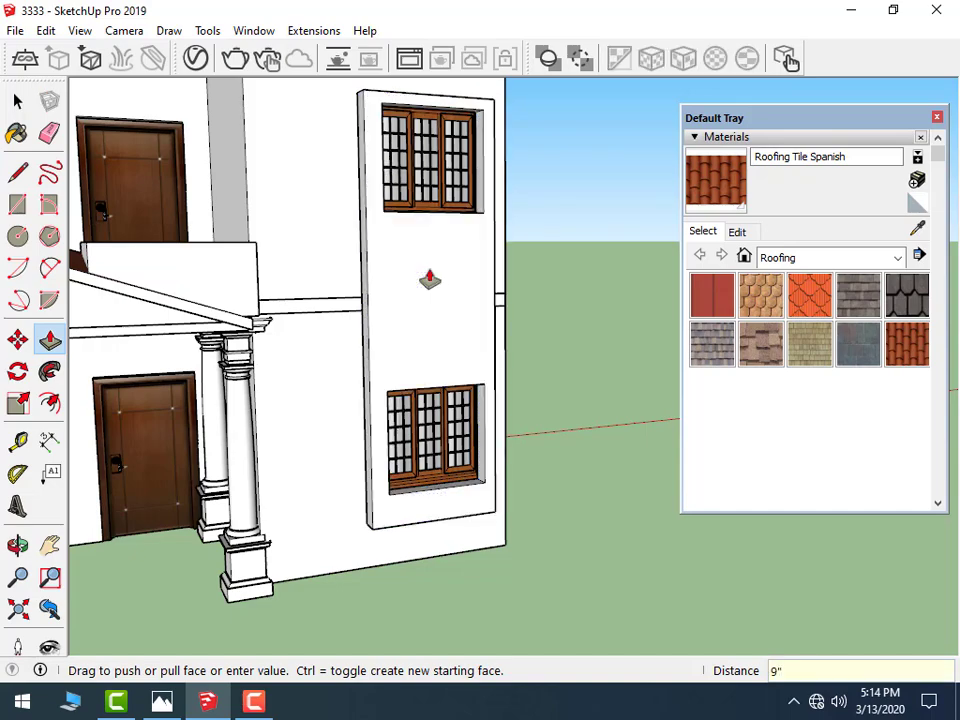
pyautogui.moveTo(429, 279)
pyautogui.mouseDown(button='middle')
pyautogui.moveTo(429, 411)
pyautogui.moveTo(467, 242)
pyautogui.moveTo(391, 306)
pyautogui.moveTo(420, 260)
pyautogui.mouseUp(button='middle')
pyautogui.scroll(2, 386, 124)
pyautogui.scroll(2, 251, 167)
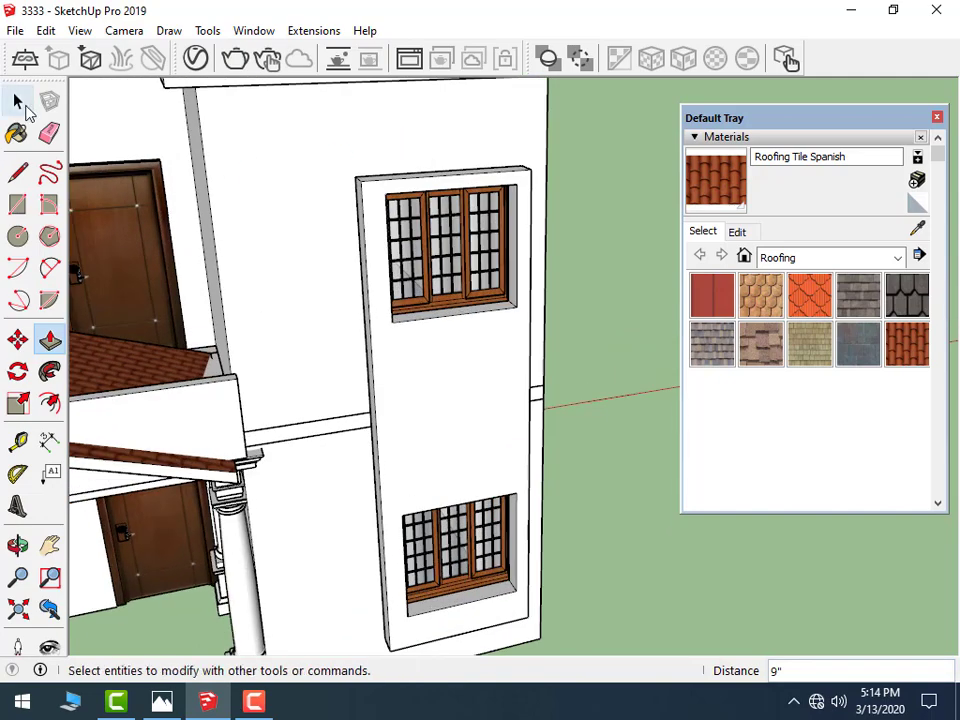
pyautogui.click(19, 102)
pyautogui.scroll(-1, 360, 199)
pyautogui.scroll(-2, 470, 199)
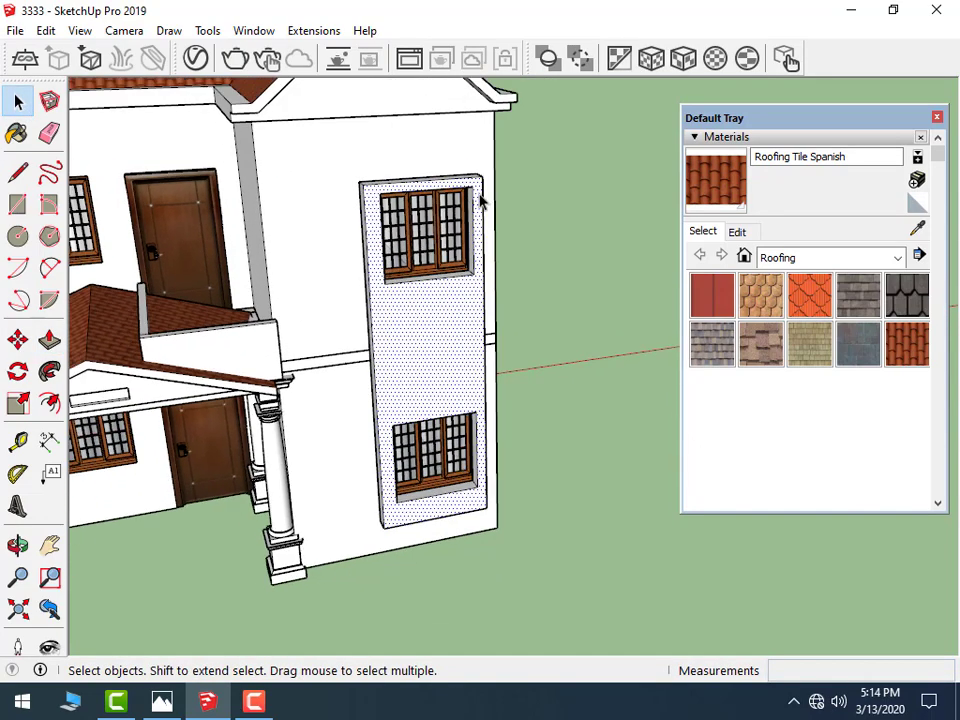
# - Select the tall panel's geometry, leaving the door and windows out of the selection
pyautogui.moveTo(368, 440); pyautogui.dragTo(345, 560)
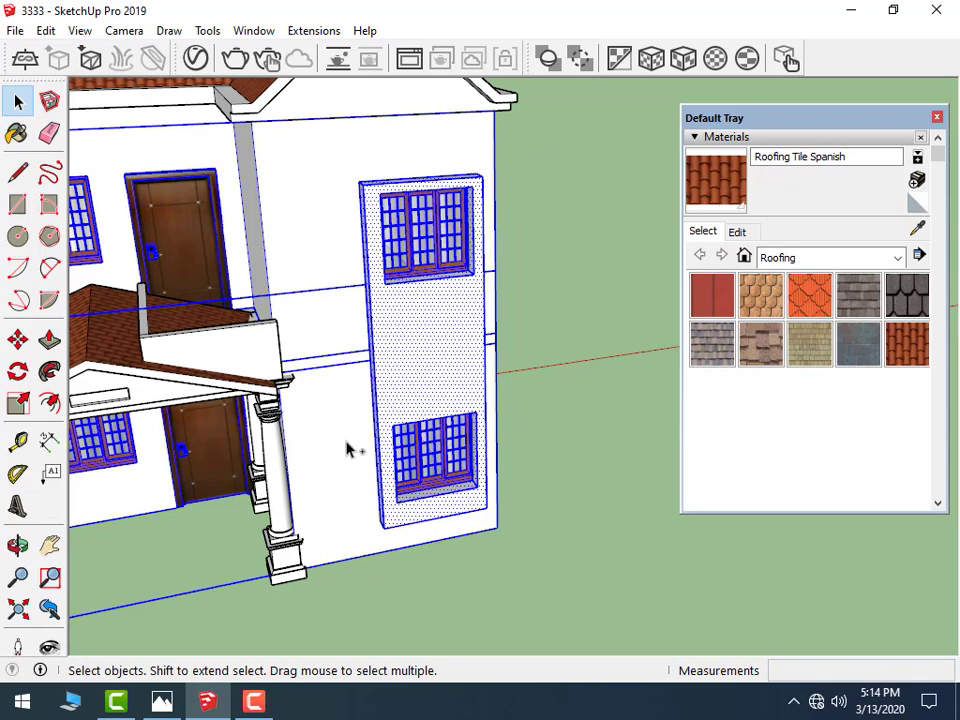
pyautogui.keyDown('shift'); pyautogui.click(322, 302); pyautogui.keyUp('shift')
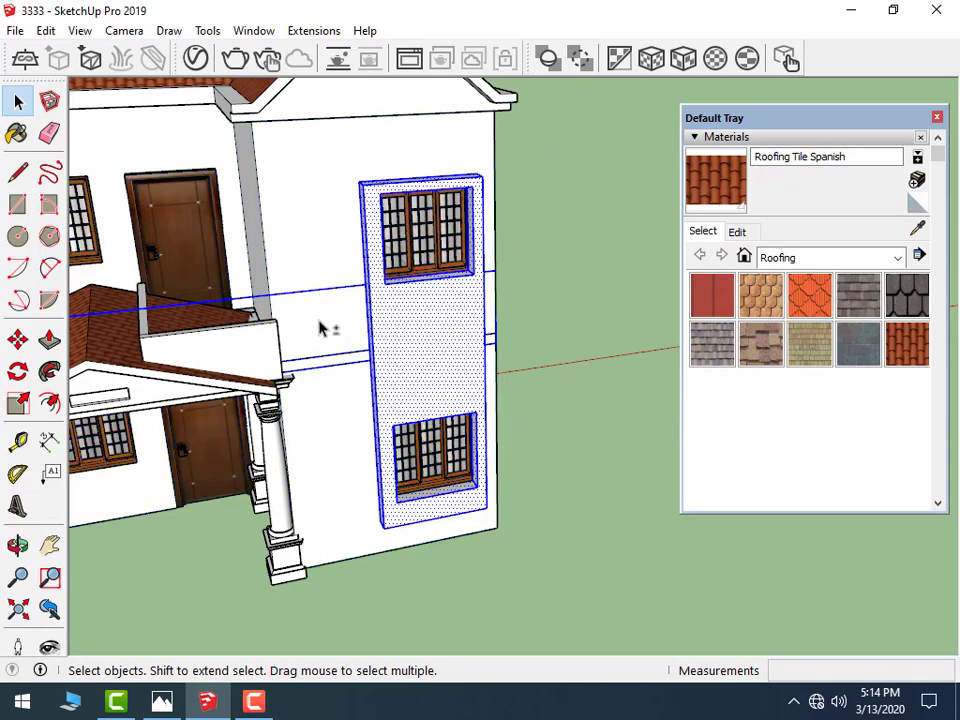
pyautogui.keyDown('shift'); pyautogui.click(322, 302); pyautogui.keyUp('shift')
pyautogui.keyDown('shift'); pyautogui.click(320, 295); pyautogui.keyUp('shift')
pyautogui.scroll(-3, 330, 315)
pyautogui.scroll(-1, 250, 340)
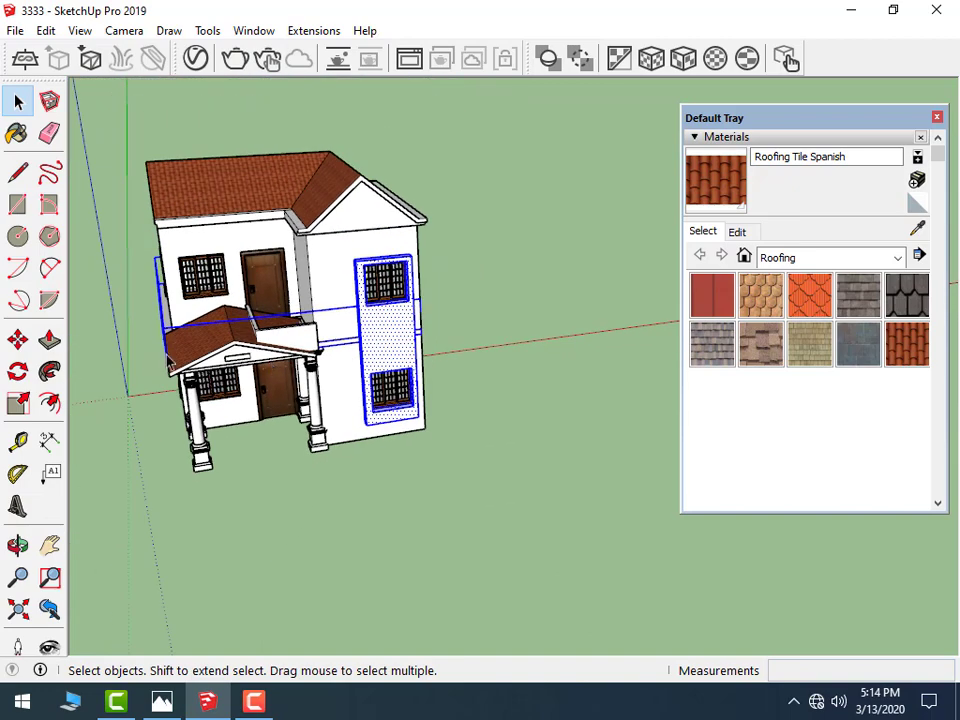
pyautogui.scroll(1, 210, 358)
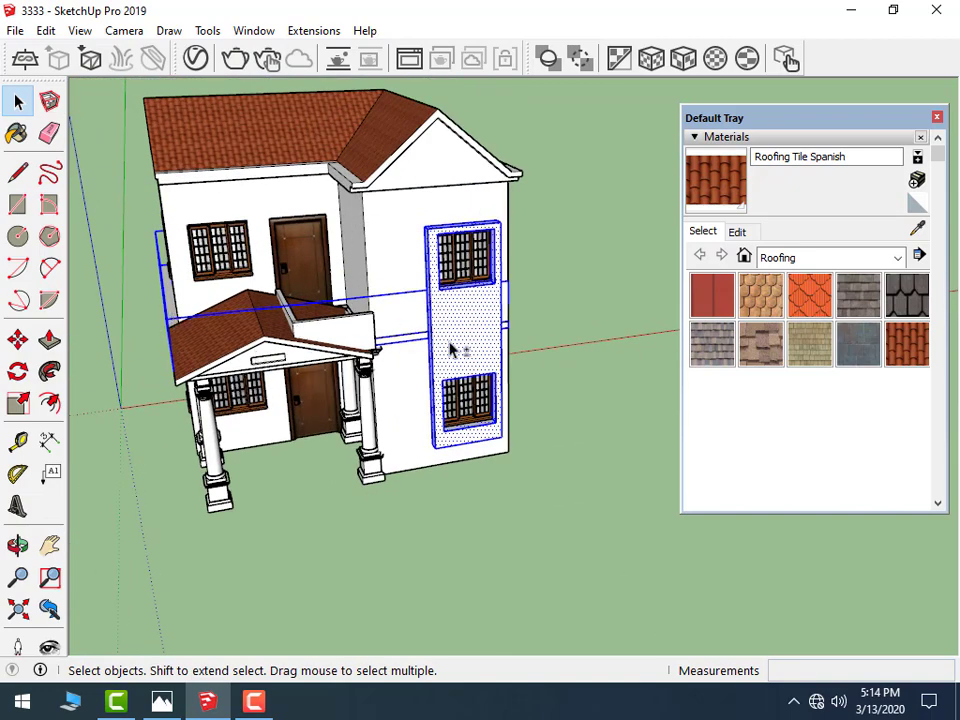
pyautogui.scroll(2, 549, 307)
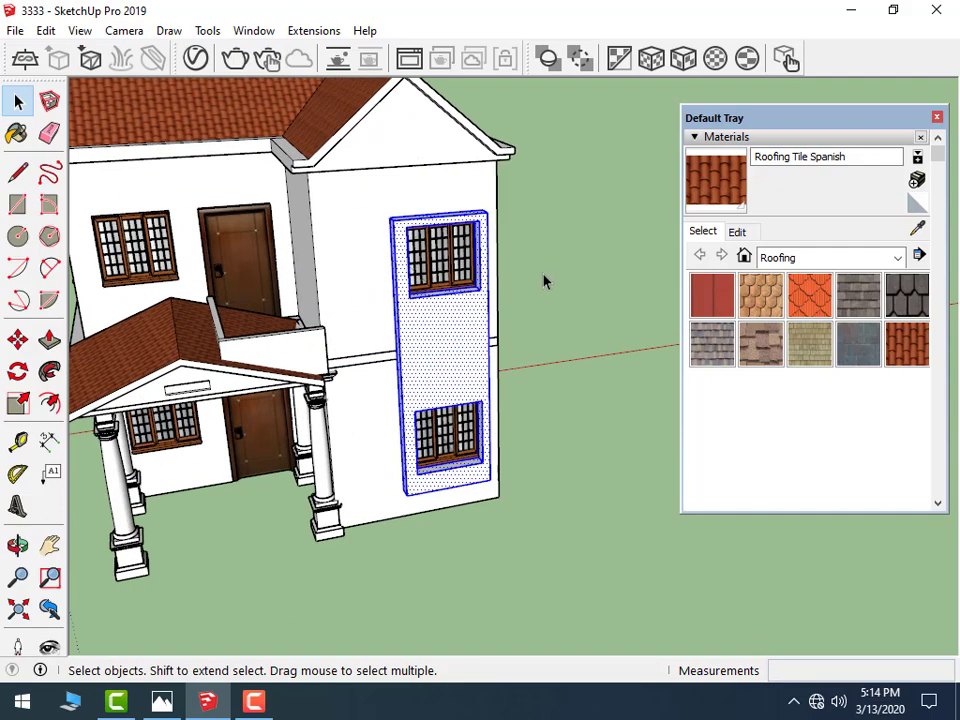
# - Make the selected panel into a new component, Component#8
pyautogui.click(49, 100)
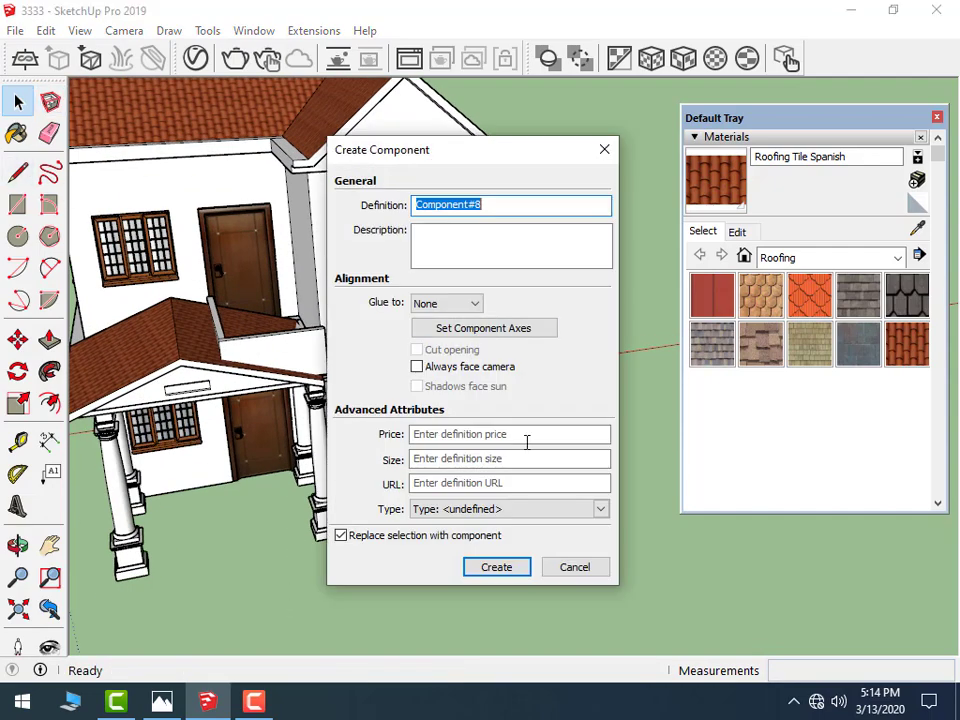
pyautogui.click(500, 567)
pyautogui.scroll(2, 435, 195)
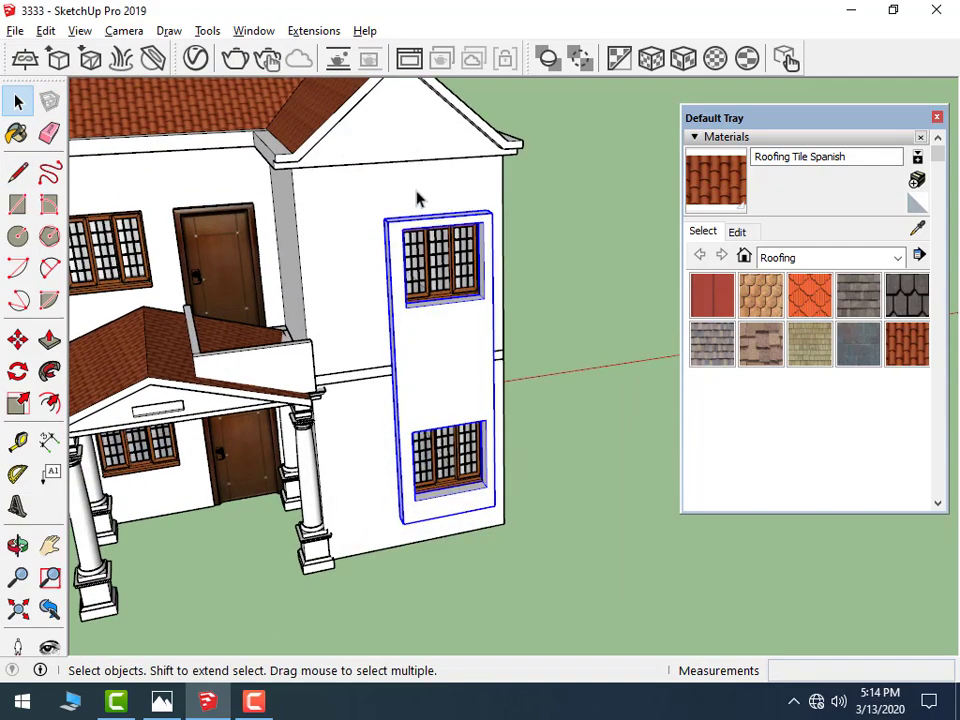
pyautogui.moveTo(432, 193); pyautogui.dragTo(411, 214, button='middle')
pyautogui.scroll(4, 413, 218)
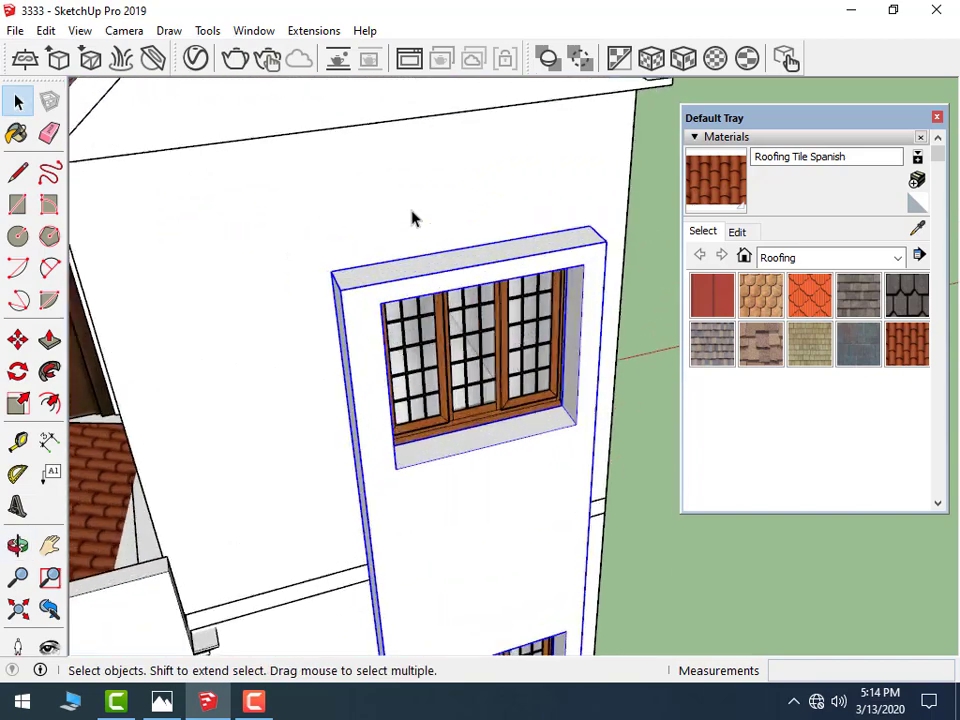
pyautogui.click(17, 204)
pyautogui.scroll(1, 367, 289)
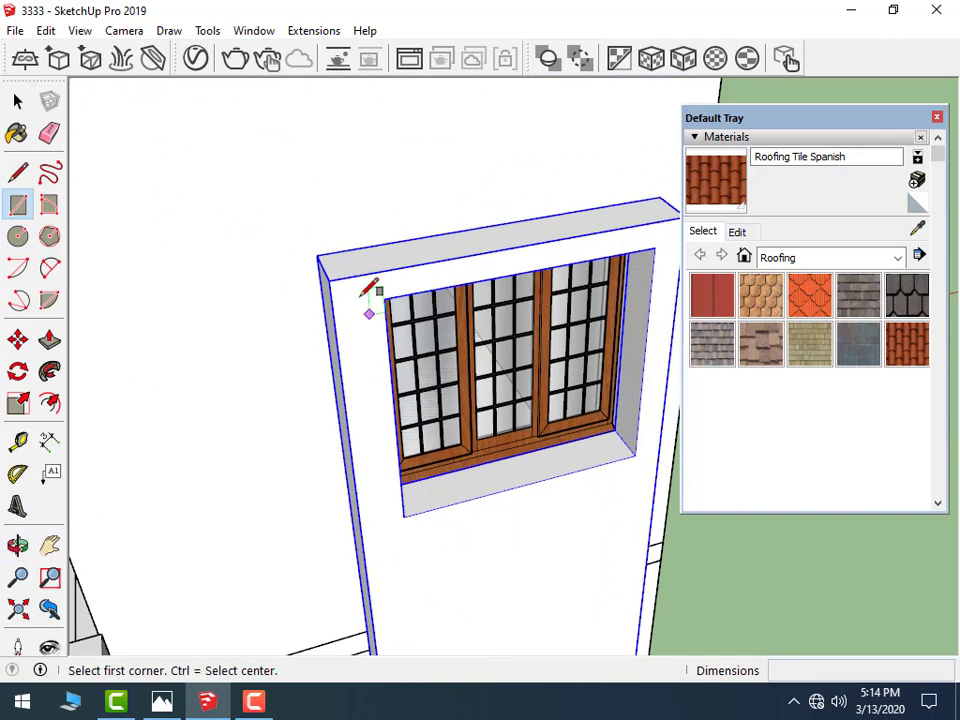
# - Draw a rectangle across the wall top above the window and raise it 7 1/2"
pyautogui.click(317, 255)
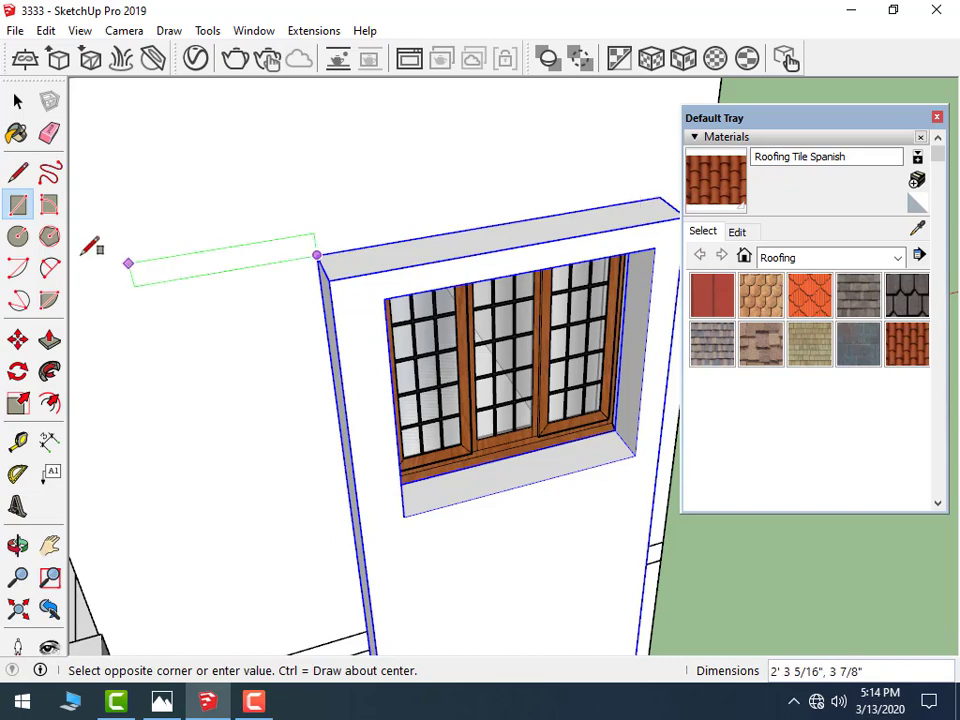
pyautogui.click(49, 341)
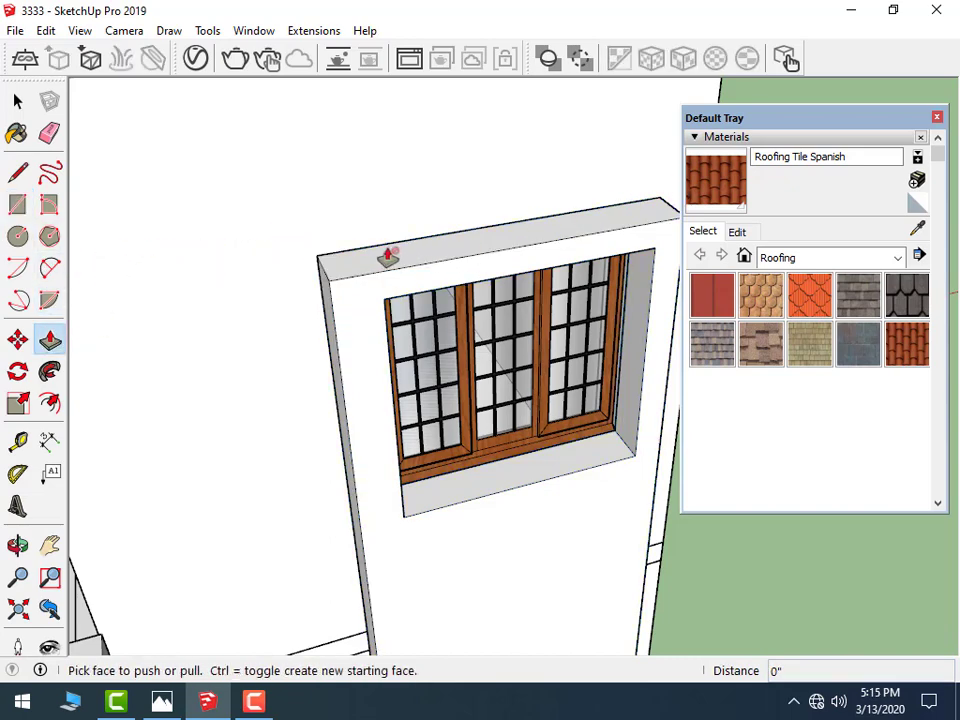
pyautogui.click(17, 204)
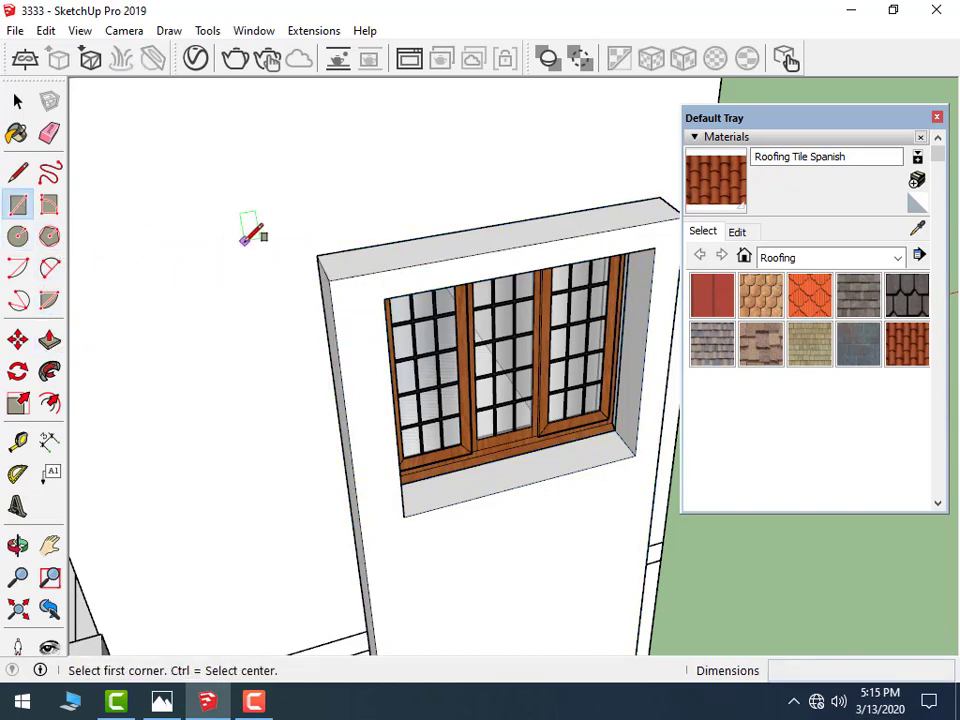
pyautogui.click(317, 255)
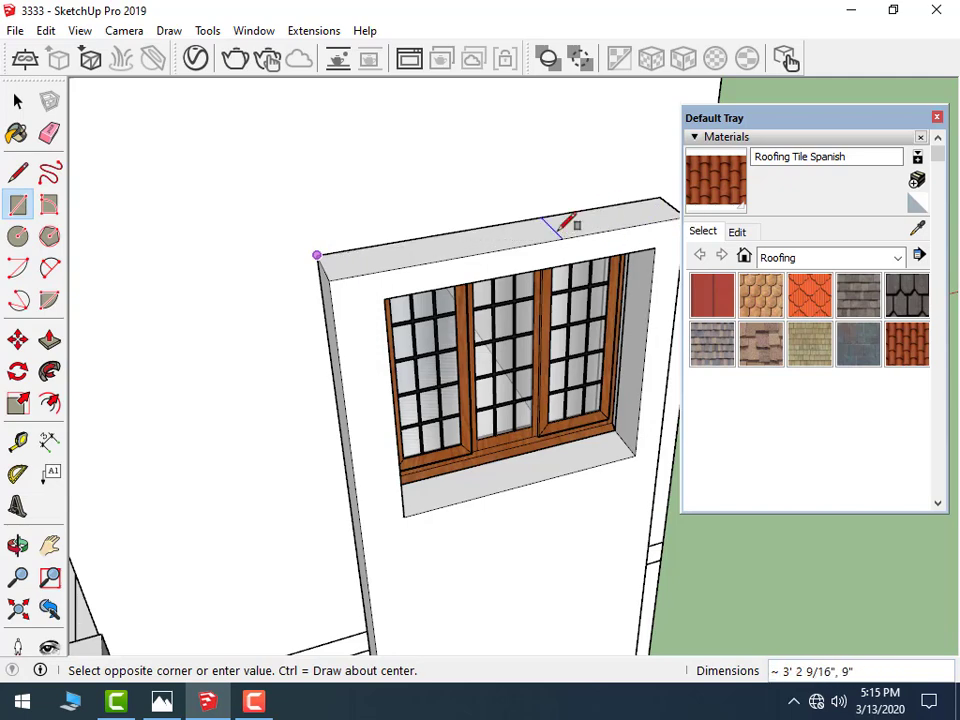
pyautogui.moveTo(566, 222)
pyautogui.mouseDown(button='middle')
pyautogui.moveTo(643, 204)
pyautogui.moveTo(647, 214)
pyautogui.mouseUp(button='middle')
pyautogui.click(632, 214)
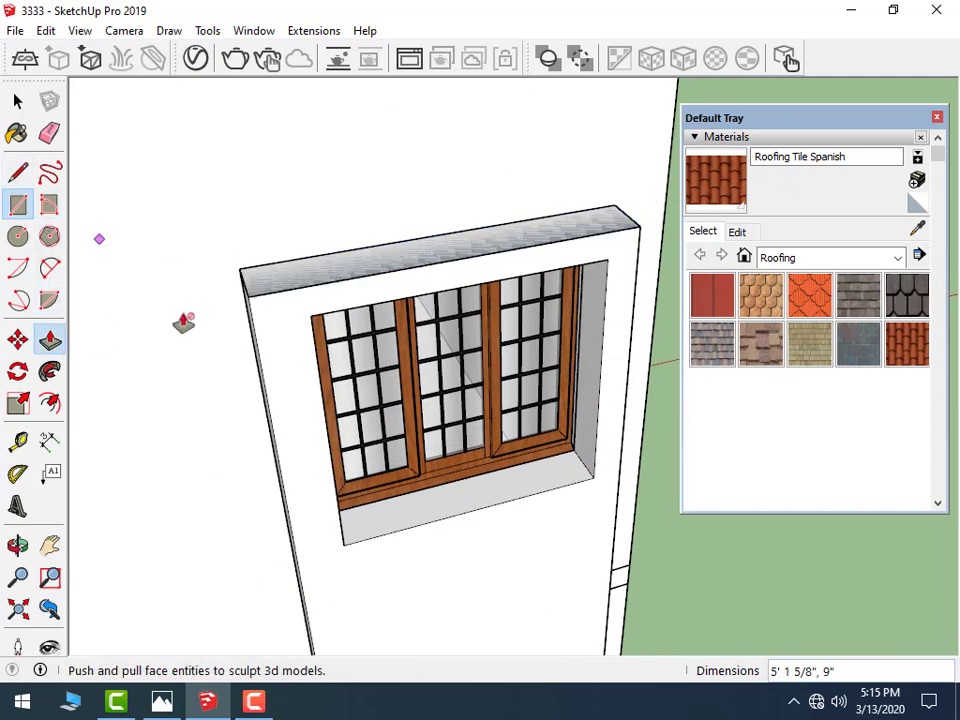
pyautogui.click(311, 261)
pyautogui.click(330, 225)
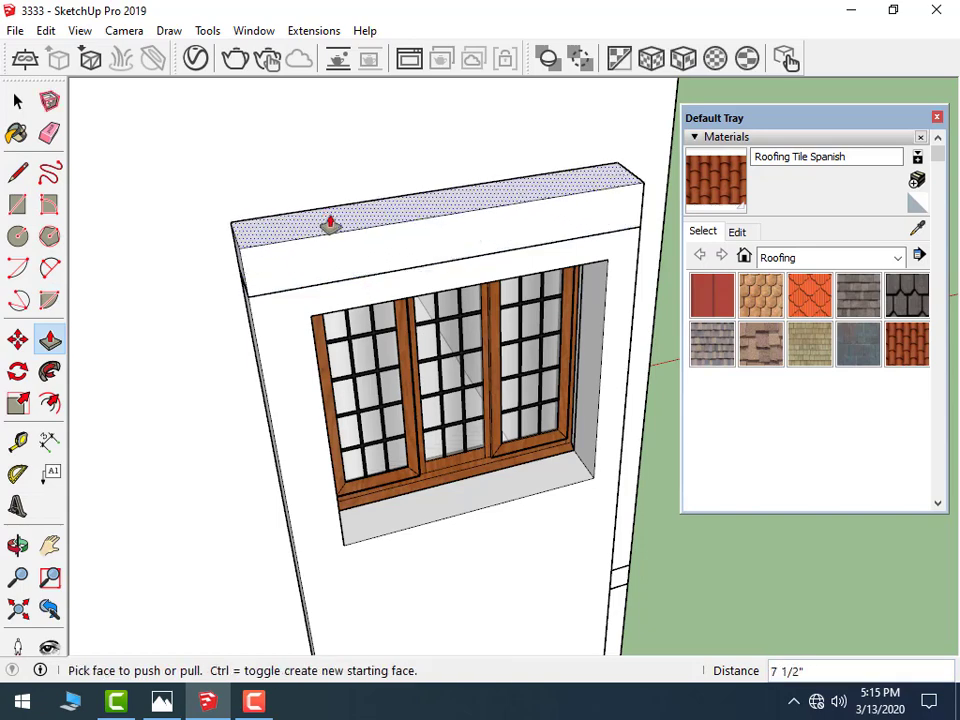
pyautogui.scroll(3, 330, 225)
pyautogui.click(17, 172)
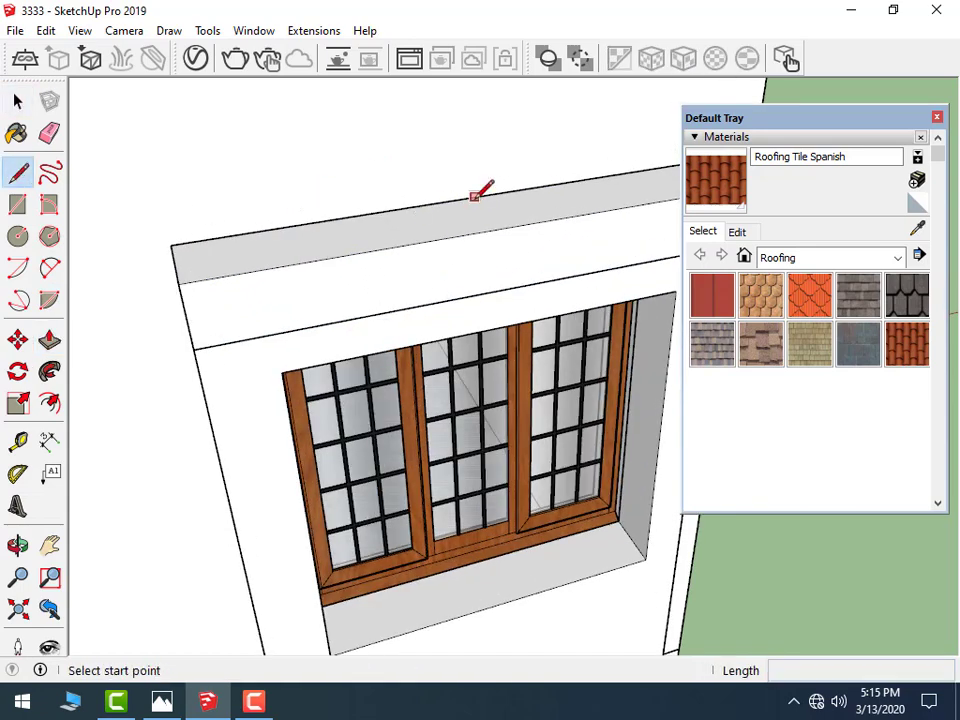
pyautogui.click(453, 200)
pyautogui.write('9"')
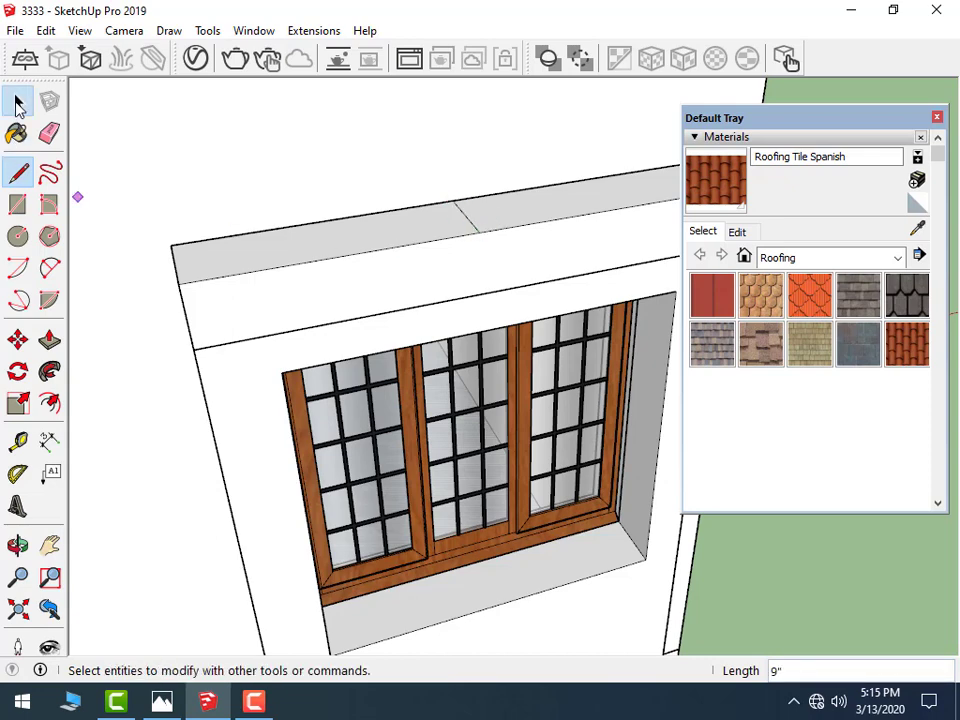
pyautogui.click(17, 100)
pyautogui.click(49, 340)
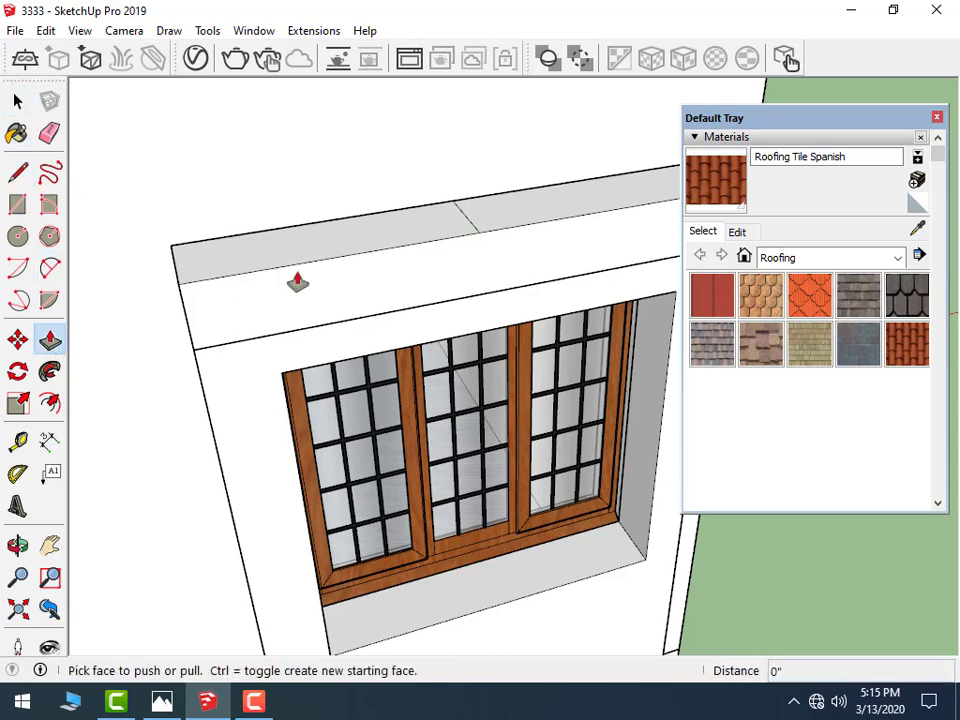
pyautogui.click(18, 341)
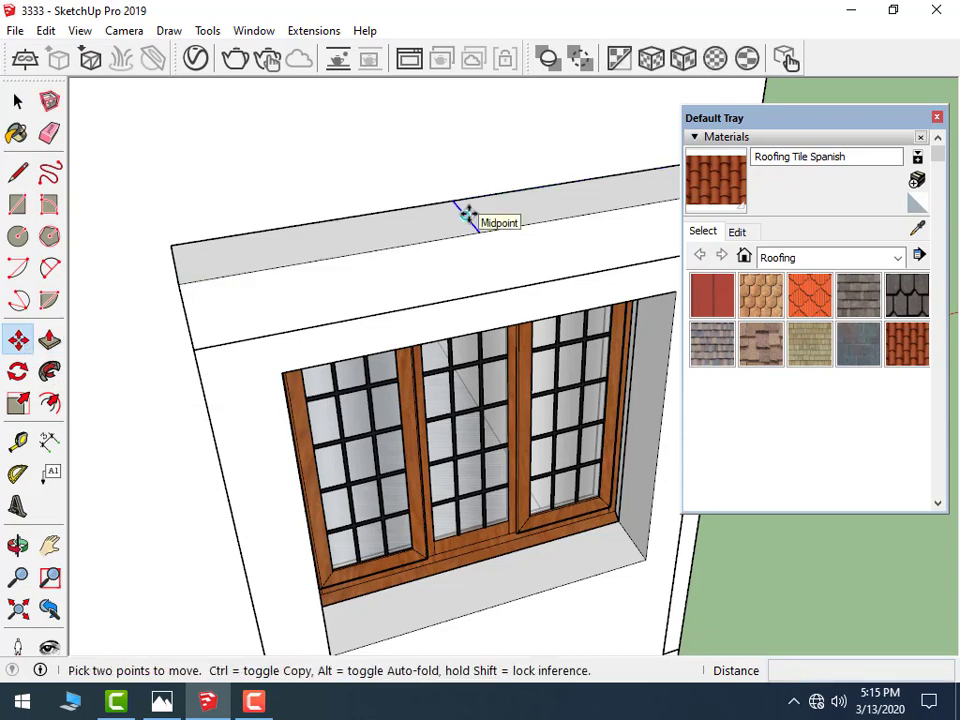
pyautogui.click(465, 214)
pyautogui.scroll(-1, 461, 160)
pyautogui.scroll(-1, 461, 160)
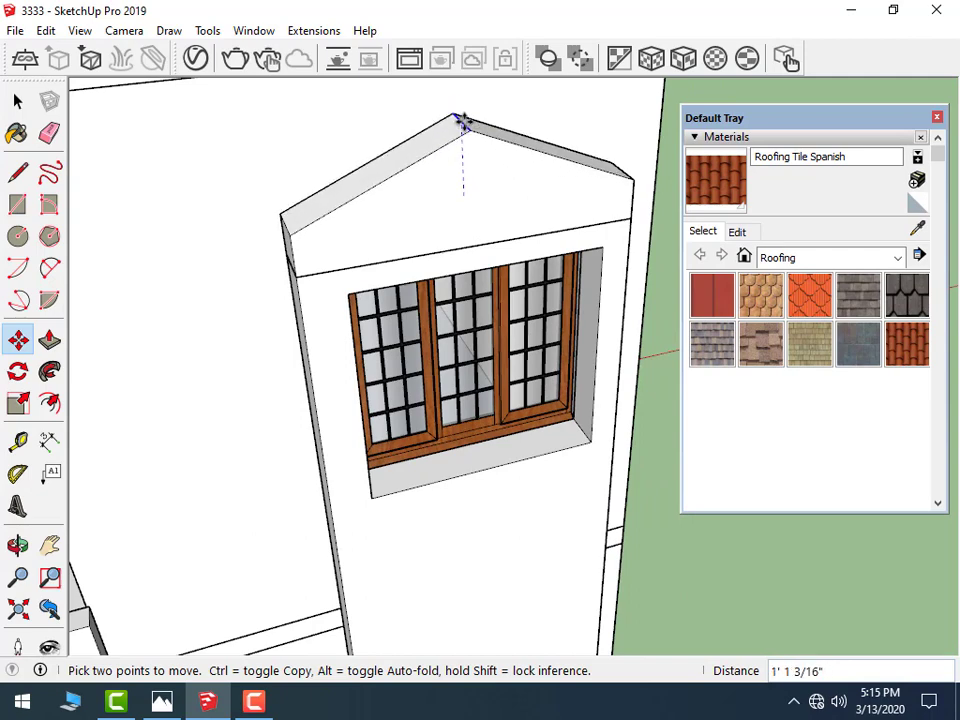
pyautogui.click(469, 187)
pyautogui.scroll(2, 469, 192)
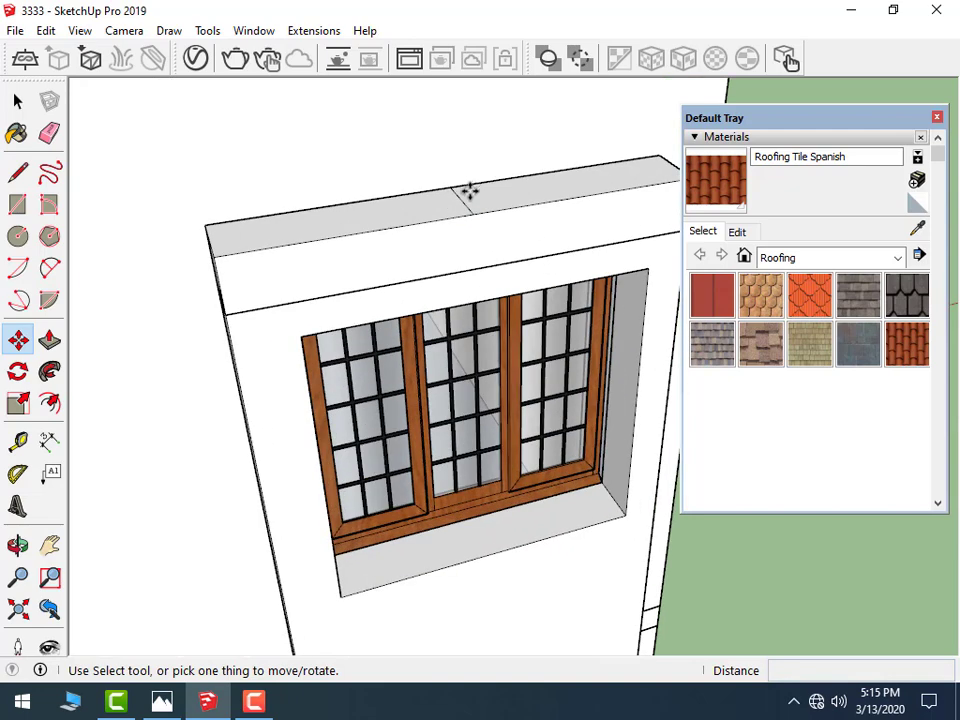
pyautogui.scroll(2, 469, 193)
pyautogui.click(20, 97)
pyautogui.click(22, 99)
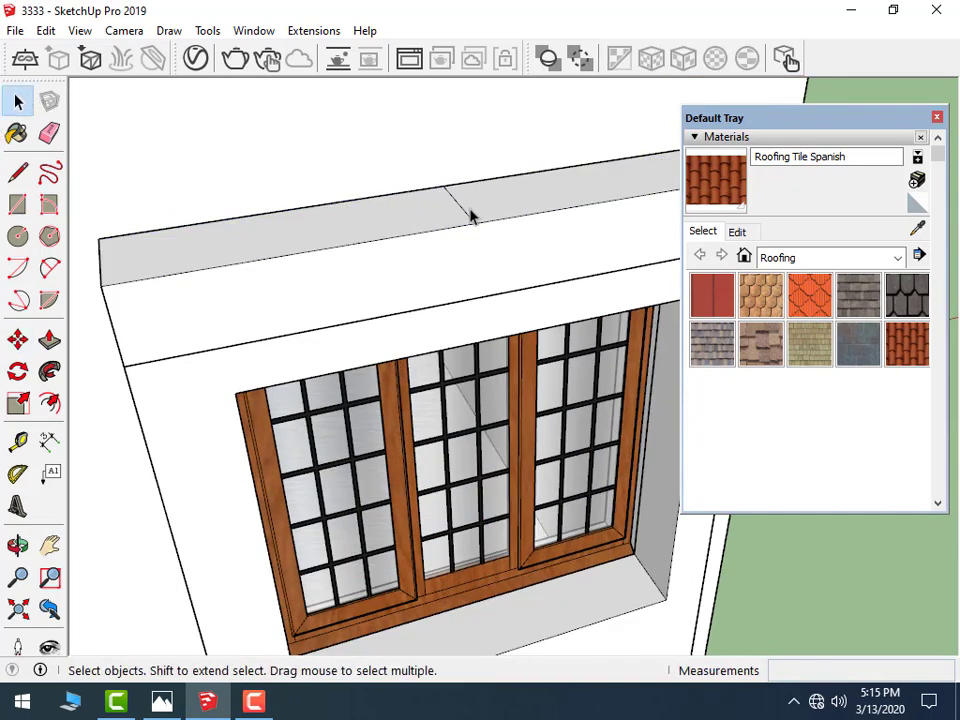
pyautogui.click(462, 215)
pyautogui.moveTo(364, 197); pyautogui.dragTo(264, 210, button='middle')
pyautogui.scroll(-2, 369, 161)
pyautogui.scroll(2, 369, 161)
# - Draw both corner-to-corner diagonals across the raised block's top face
pyautogui.click(18, 172)
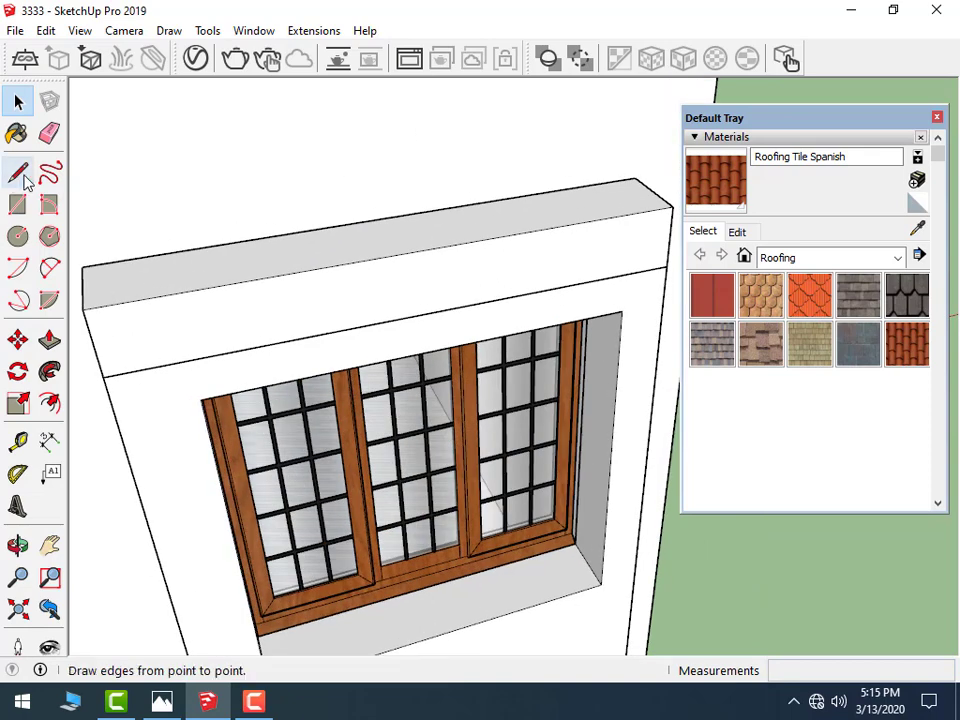
pyautogui.click(82, 266)
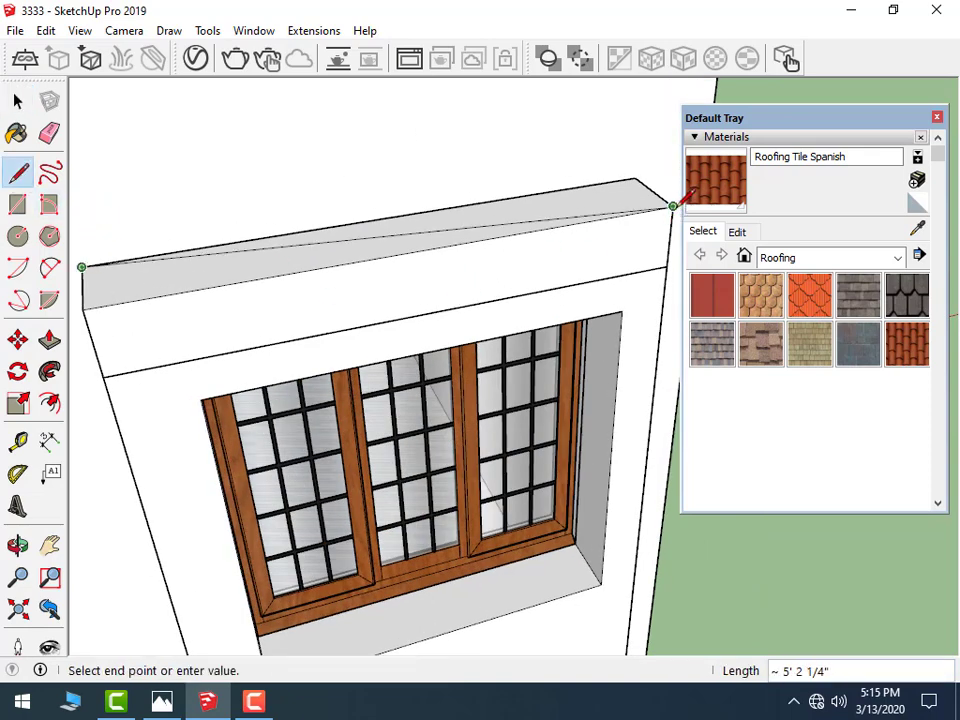
pyautogui.click(83, 308)
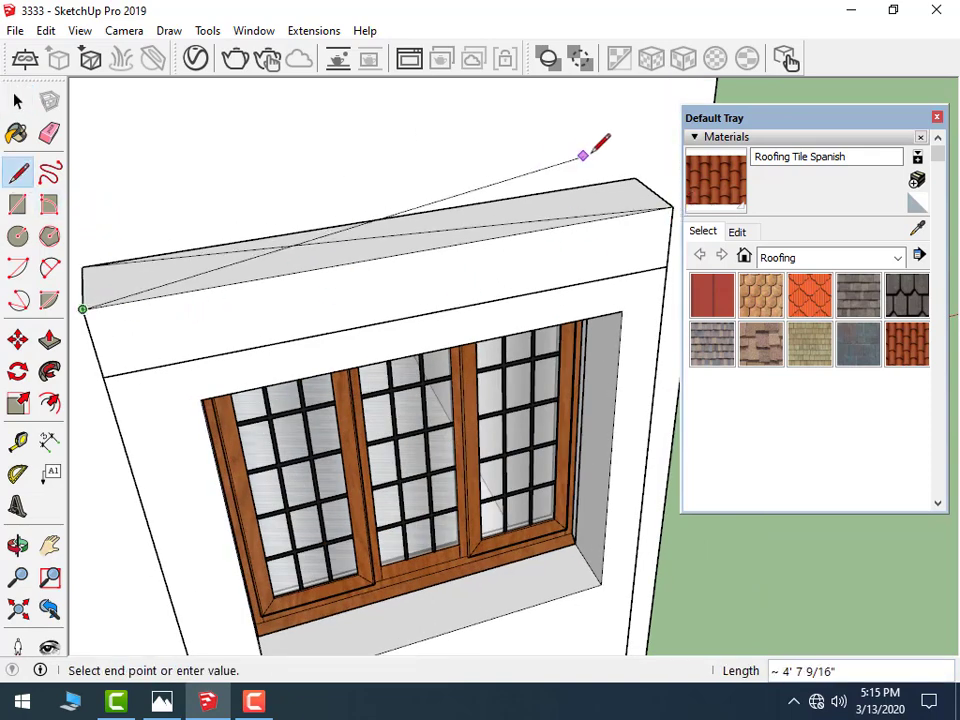
pyautogui.click(636, 180)
pyautogui.scroll(2, 147, 208)
# - Draw a small rectangle where the two diagonals cross
pyautogui.click(17, 204)
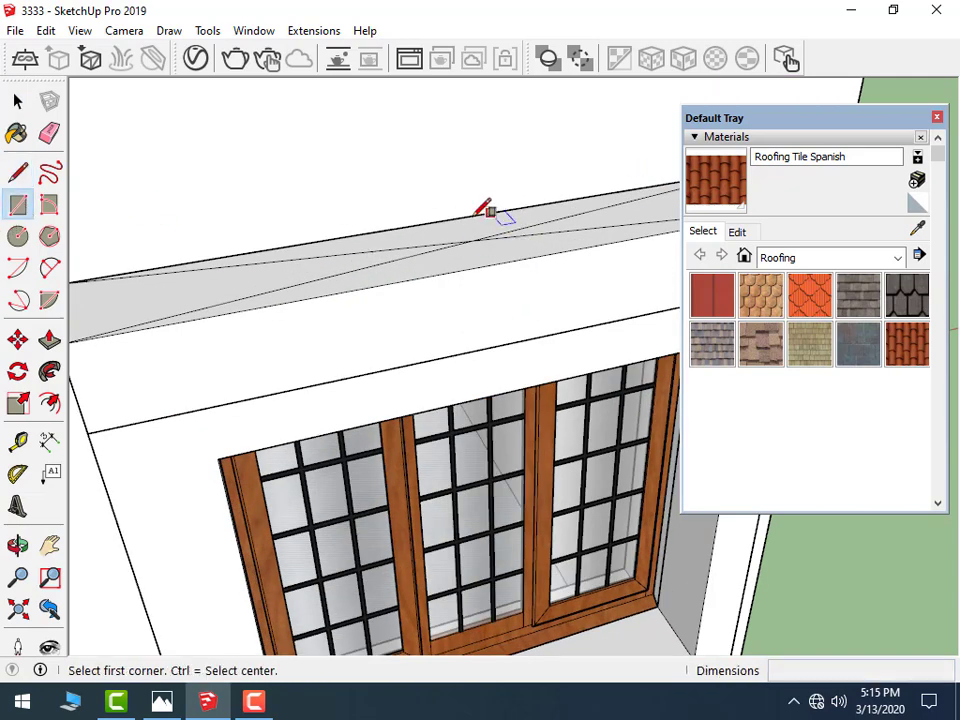
pyautogui.click(440, 226)
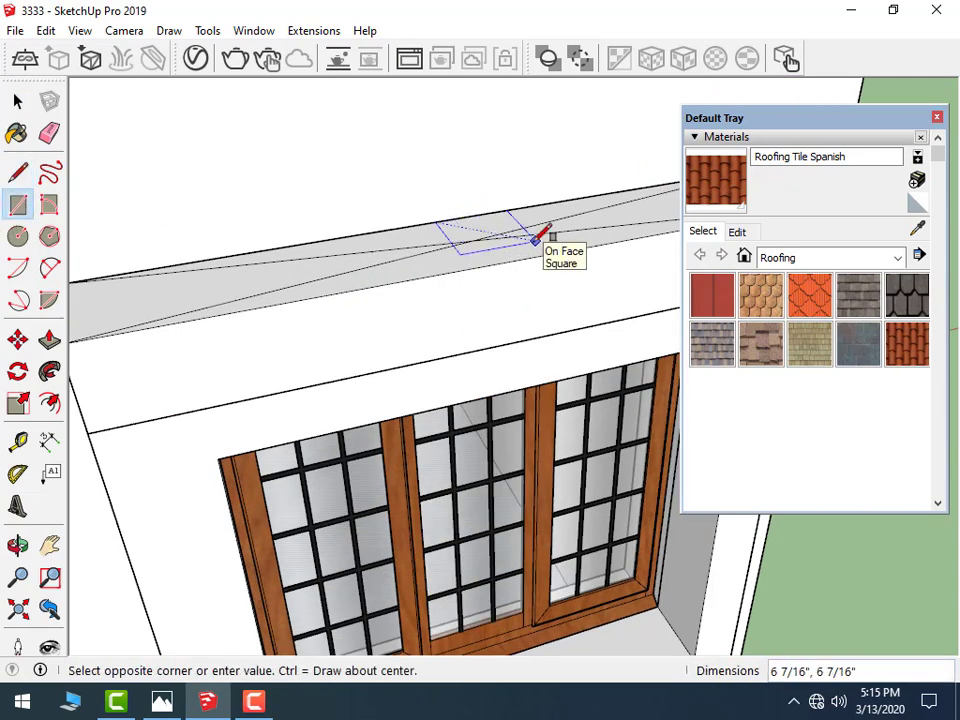
pyautogui.click(520, 245)
pyautogui.scroll(2, 522, 243)
pyautogui.scroll(2, 400, 225)
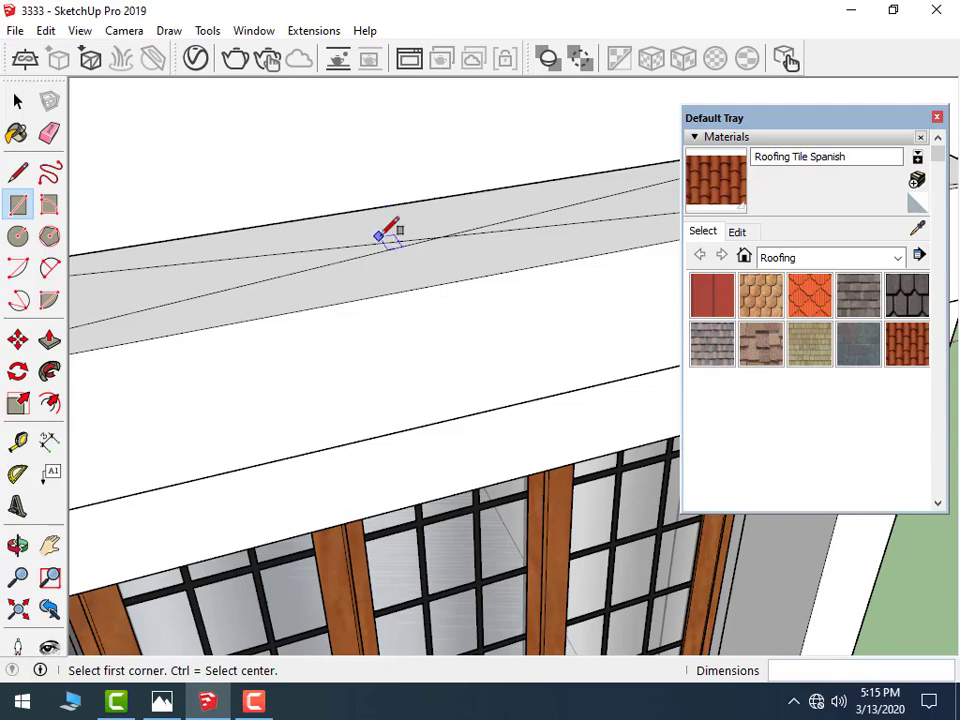
pyautogui.click(385, 233)
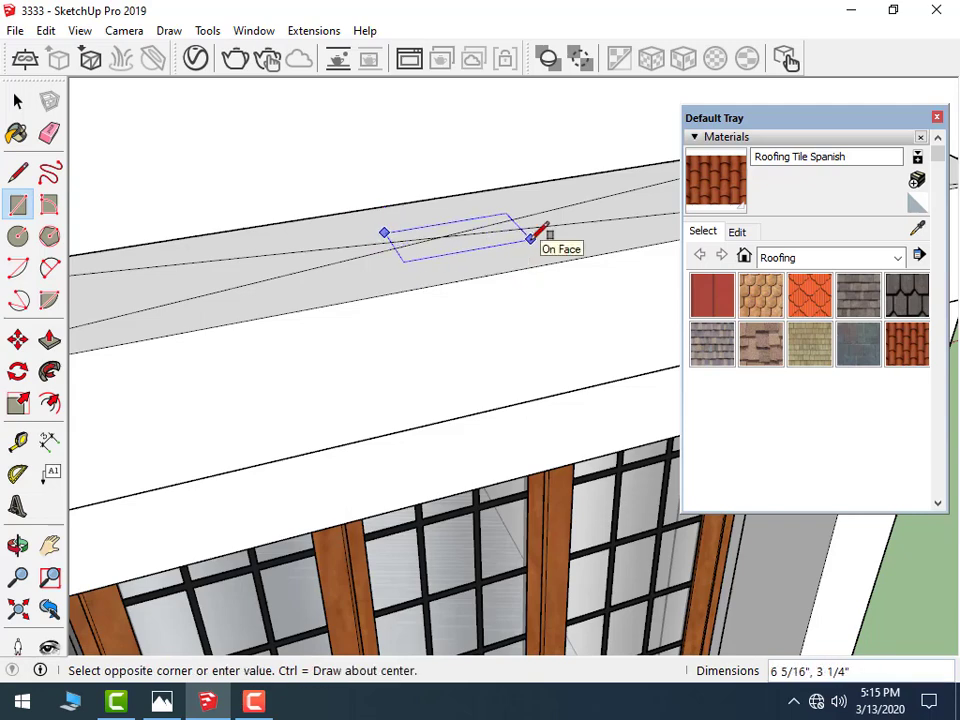
pyautogui.click(530, 238)
# - Delete the diagonal segments lying inside the small rectangle
pyautogui.click(14, 106)
pyautogui.click(447, 240)
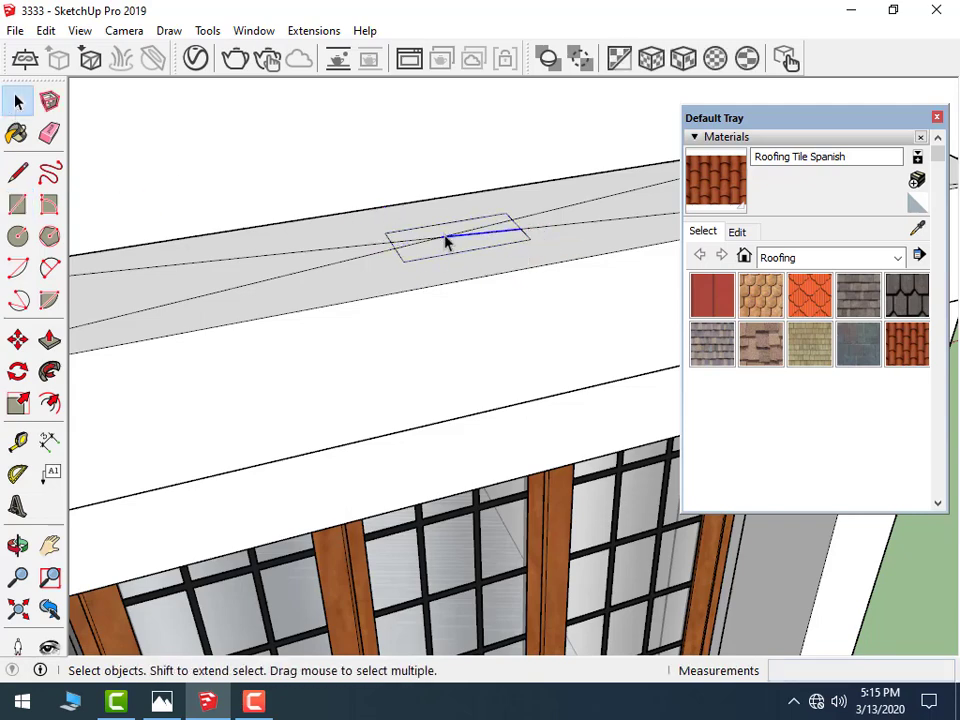
pyautogui.click(457, 234)
pyautogui.press('Delete')
pyautogui.press('Delete')
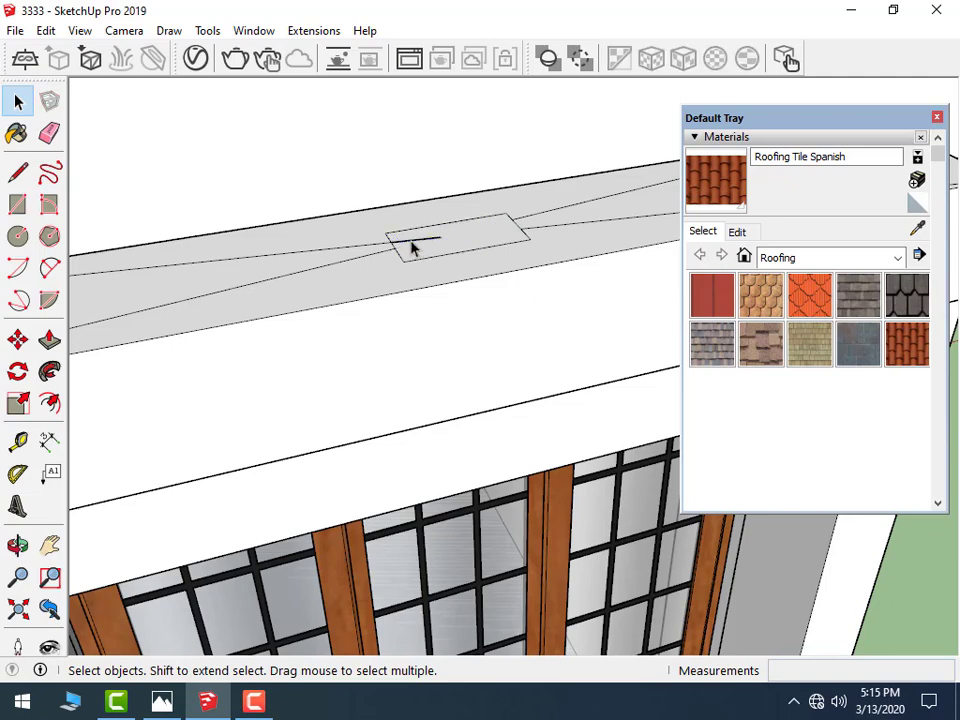
pyautogui.click(413, 246)
pyautogui.press('Delete')
pyautogui.scroll(-2, 246, 300)
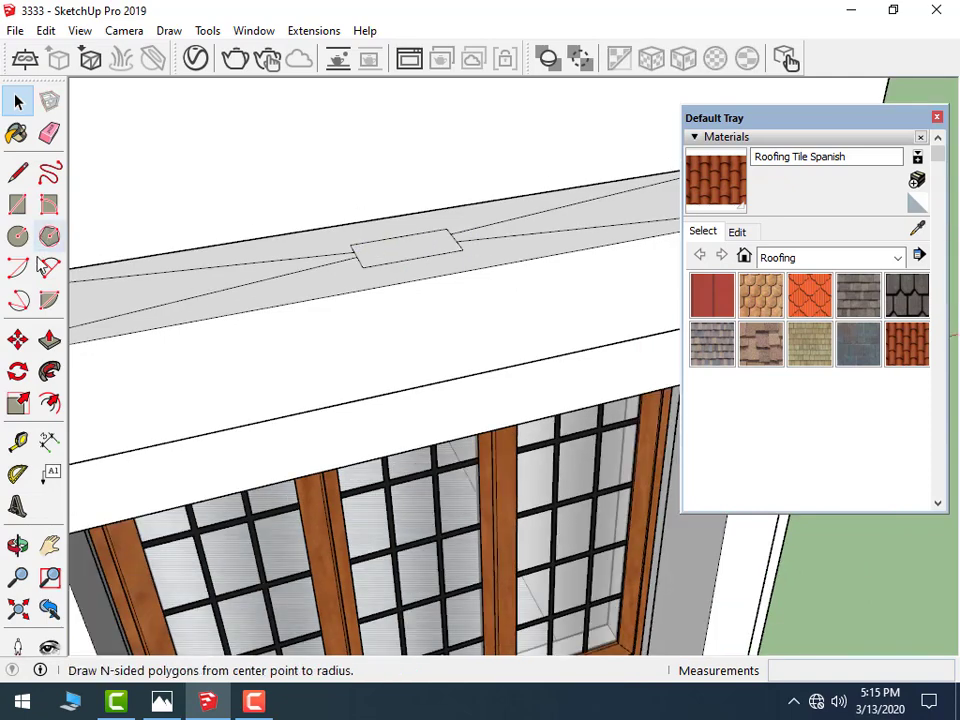
# - Try raising the small rectangle with Push/Pull, then cancel it
pyautogui.click(49, 340)
pyautogui.click(410, 252)
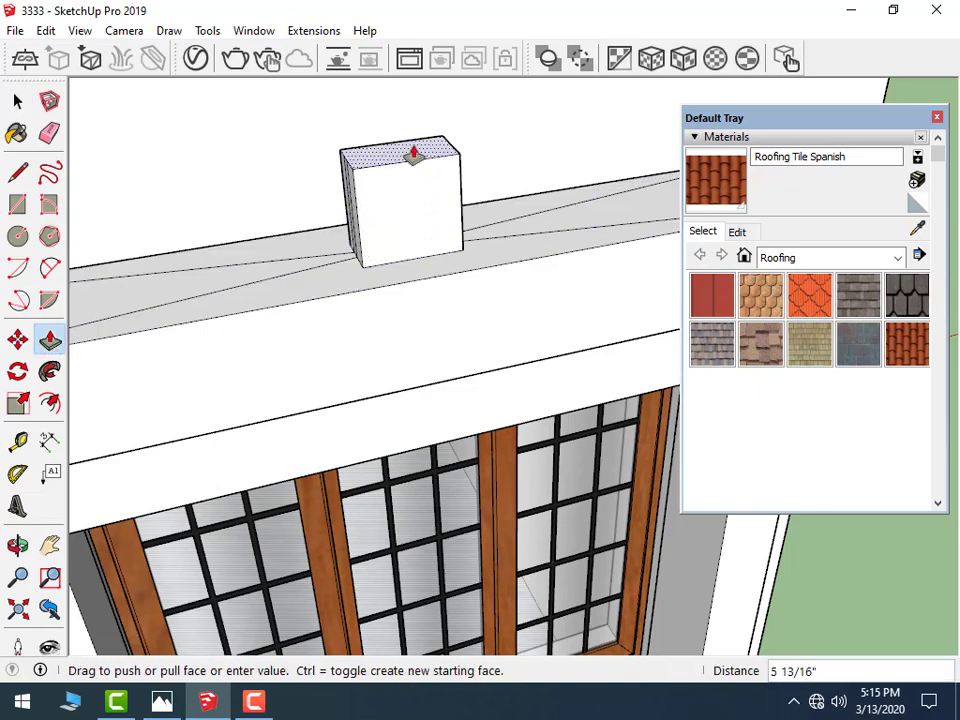
pyautogui.press('Escape')
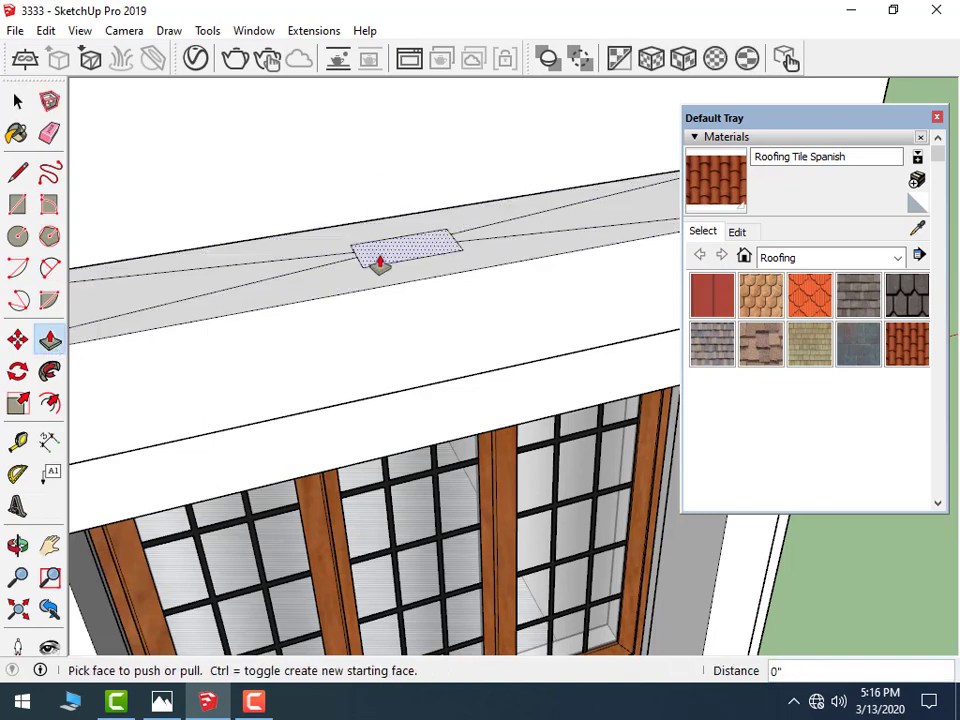
pyautogui.click(18, 101)
pyautogui.click(20, 341)
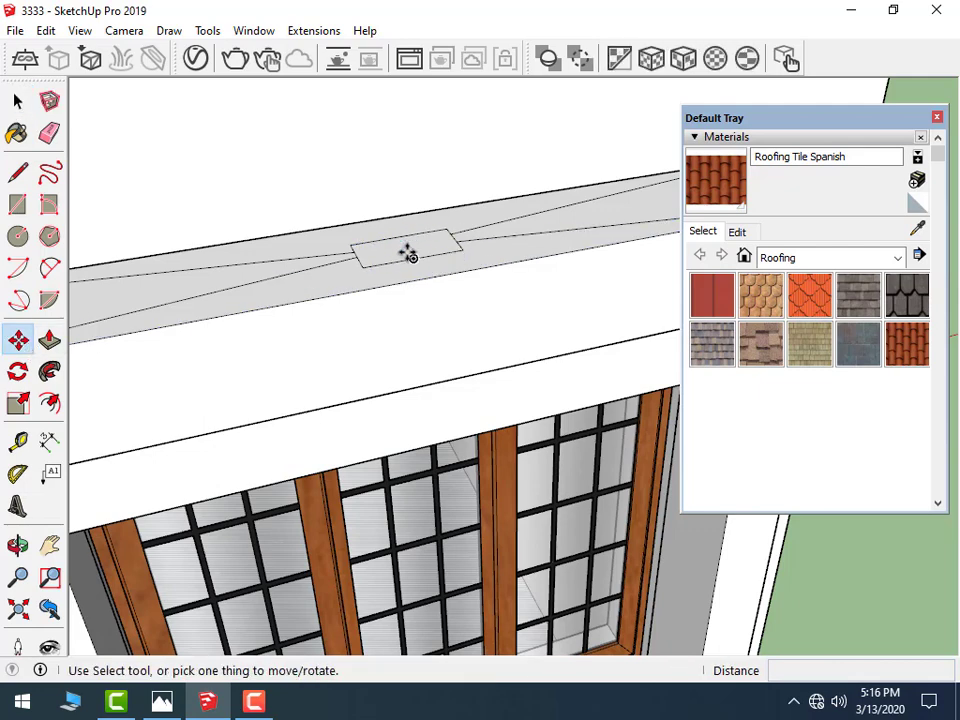
# - Move the small centre rectangle straight up along the blue axis to form the gable ridge
pyautogui.scroll(3, 405, 252)
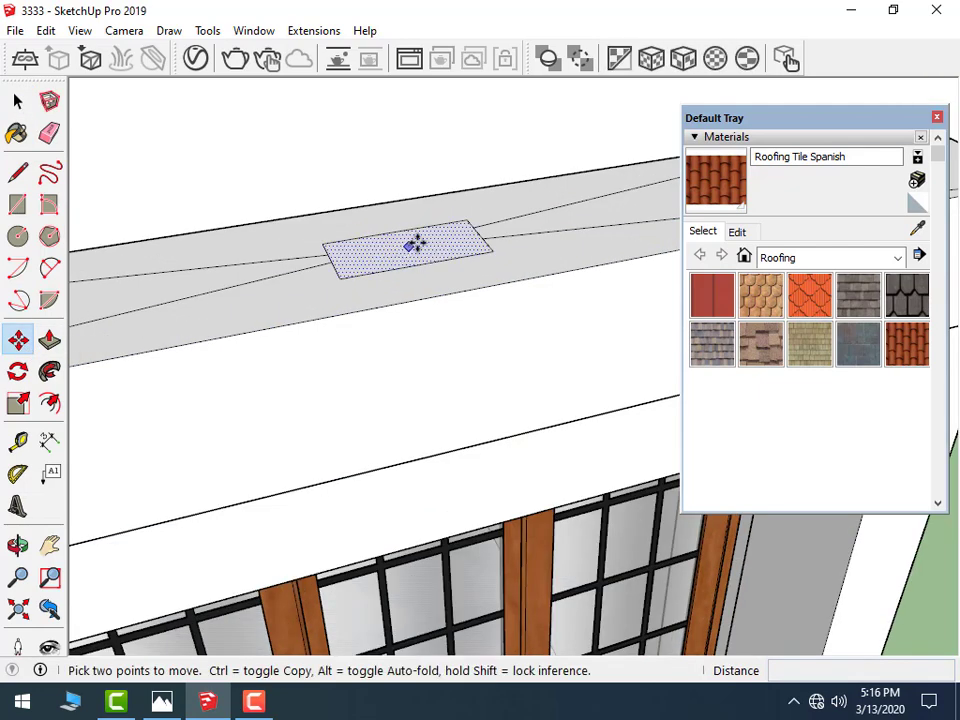
pyautogui.click(398, 245)
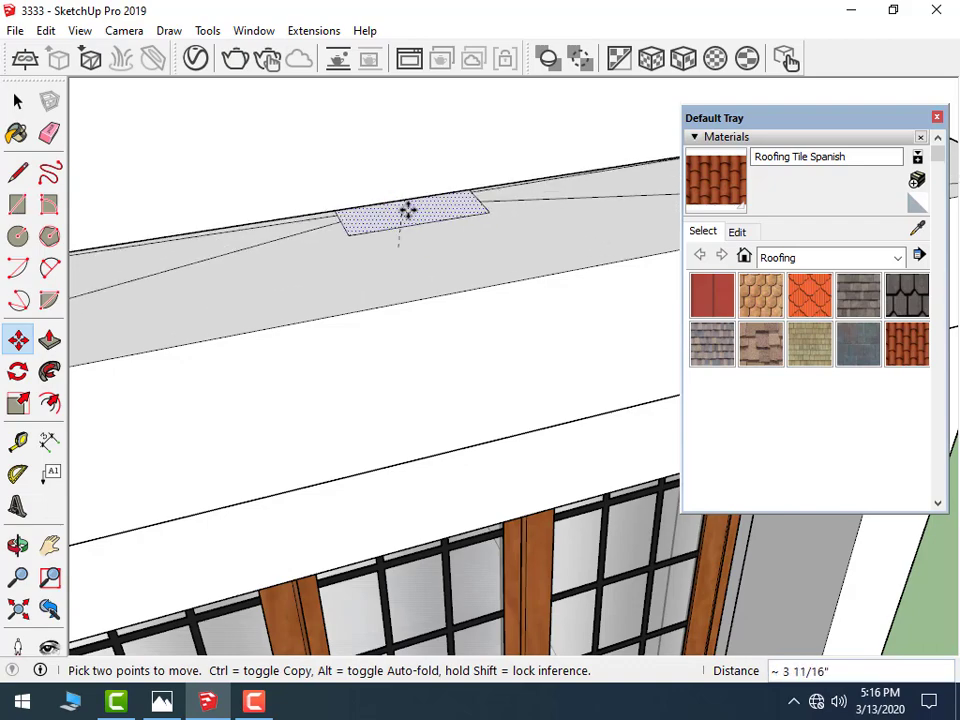
pyautogui.scroll(-2, 407, 212)
pyautogui.scroll(-2, 405, 210)
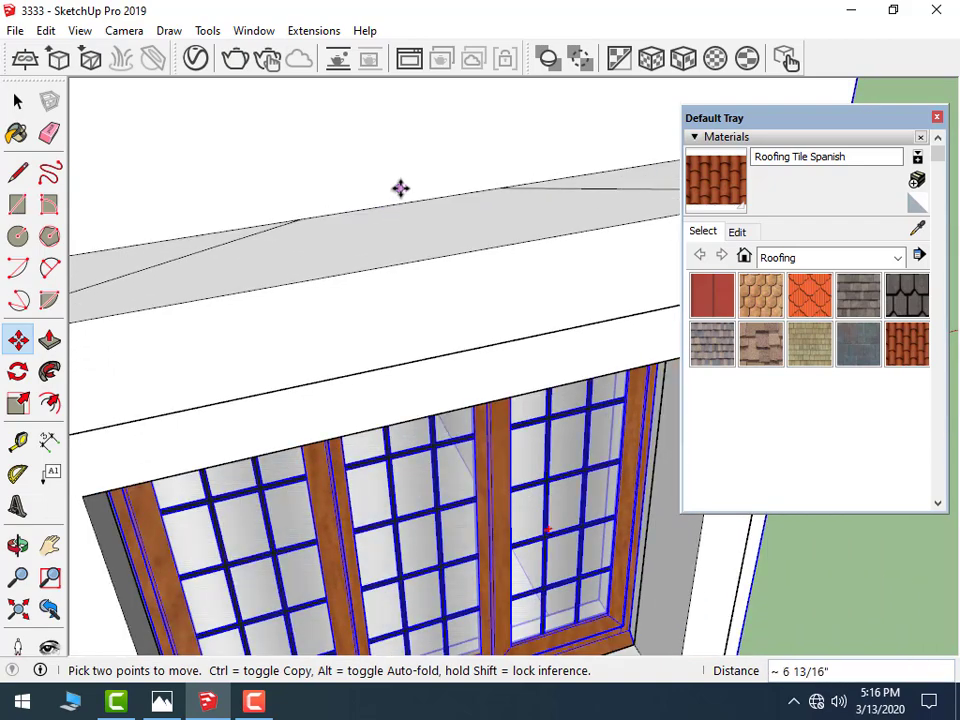
pyautogui.moveTo(407, 216)
pyautogui.mouseDown(button='middle')
pyautogui.moveTo(427, 130)
pyautogui.moveTo(422, 148)
pyautogui.mouseUp(button='middle')
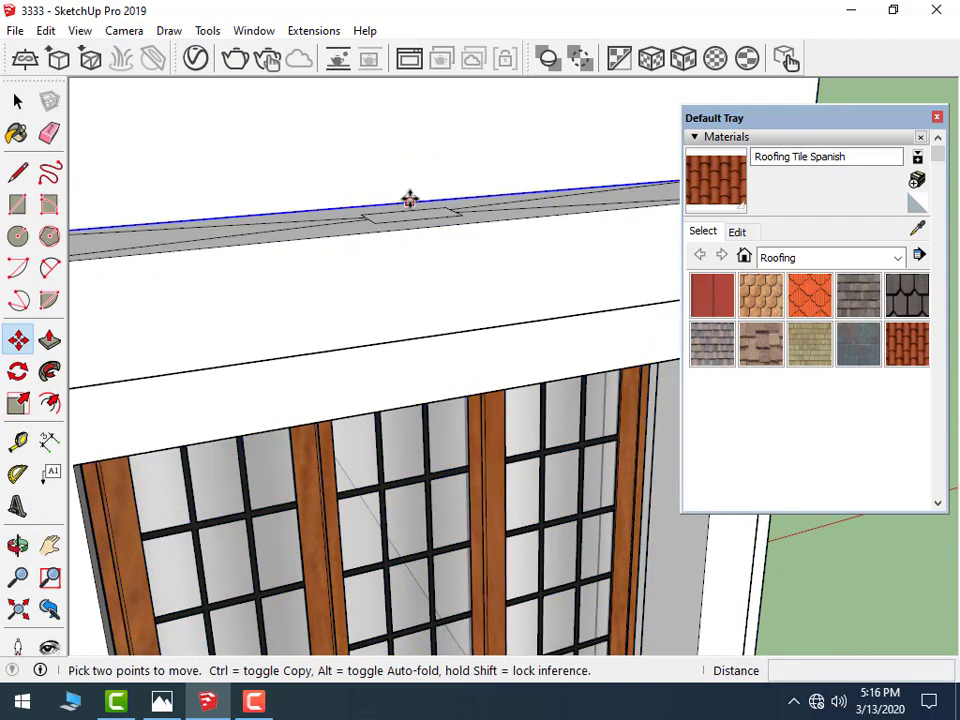
pyautogui.scroll(1, 401, 222)
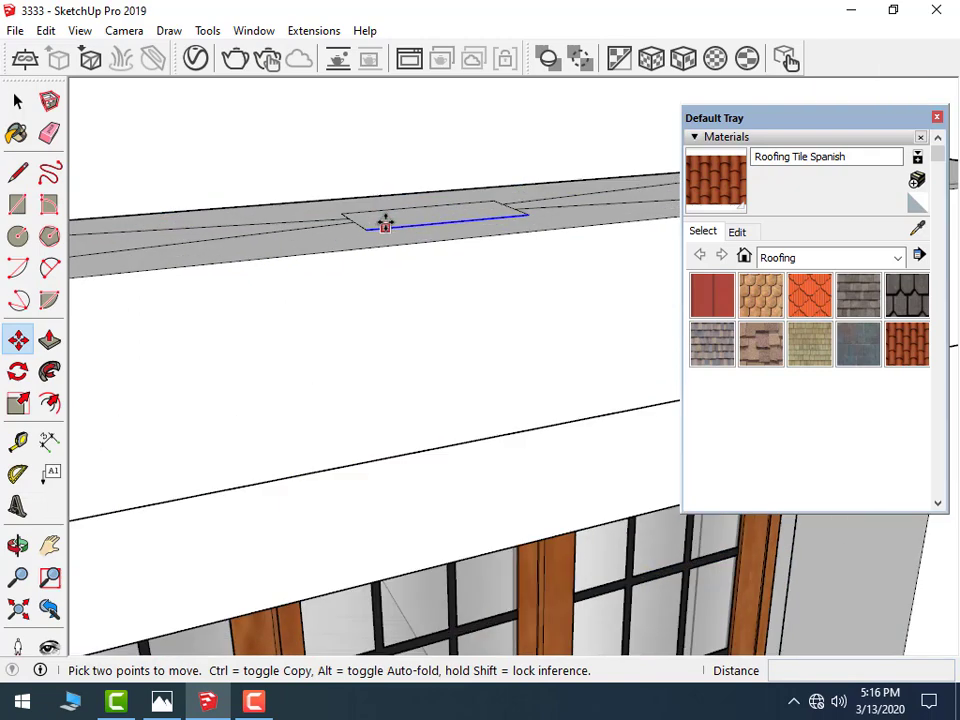
pyautogui.scroll(1, 383, 220)
pyautogui.scroll(-1, 377, 186)
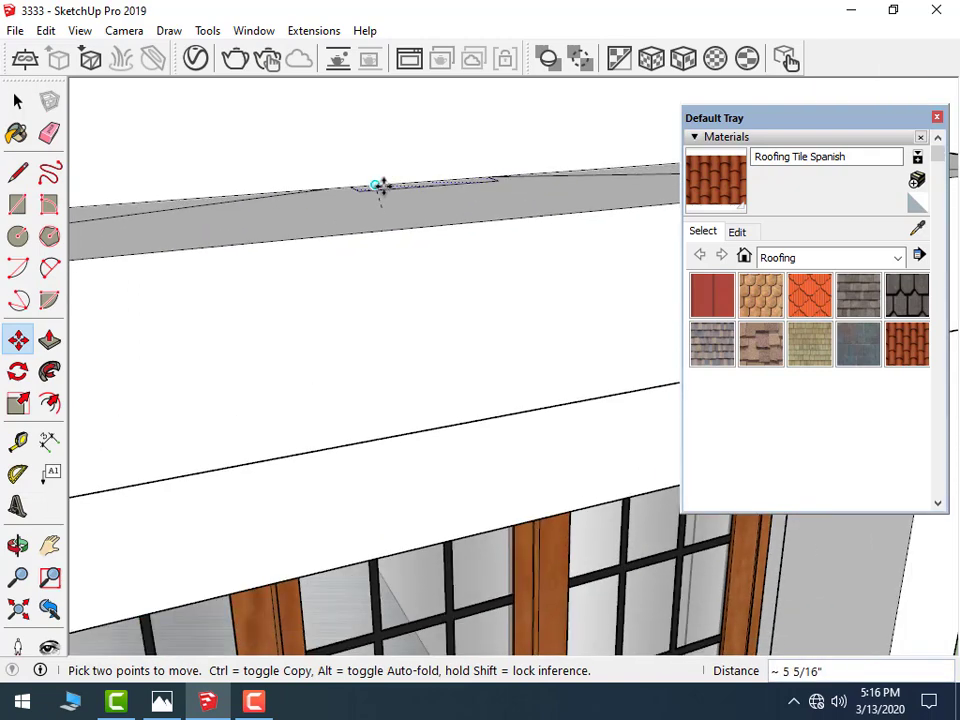
pyautogui.scroll(-1, 386, 186)
pyautogui.scroll(-1, 393, 188)
pyautogui.scroll(-1, 395, 190)
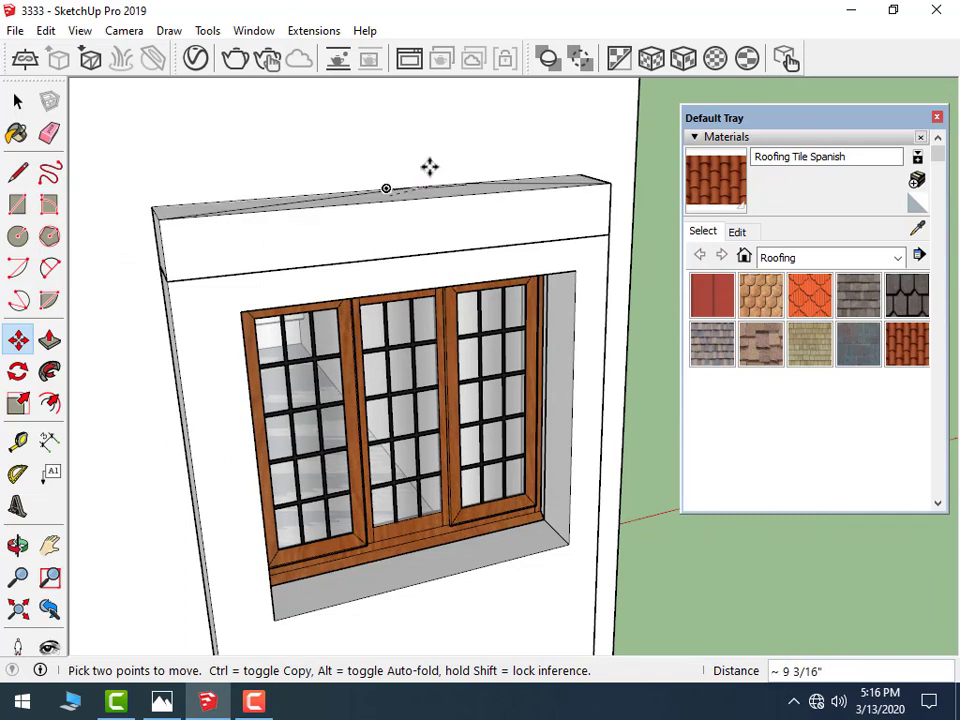
pyautogui.scroll(-1, 420, 137)
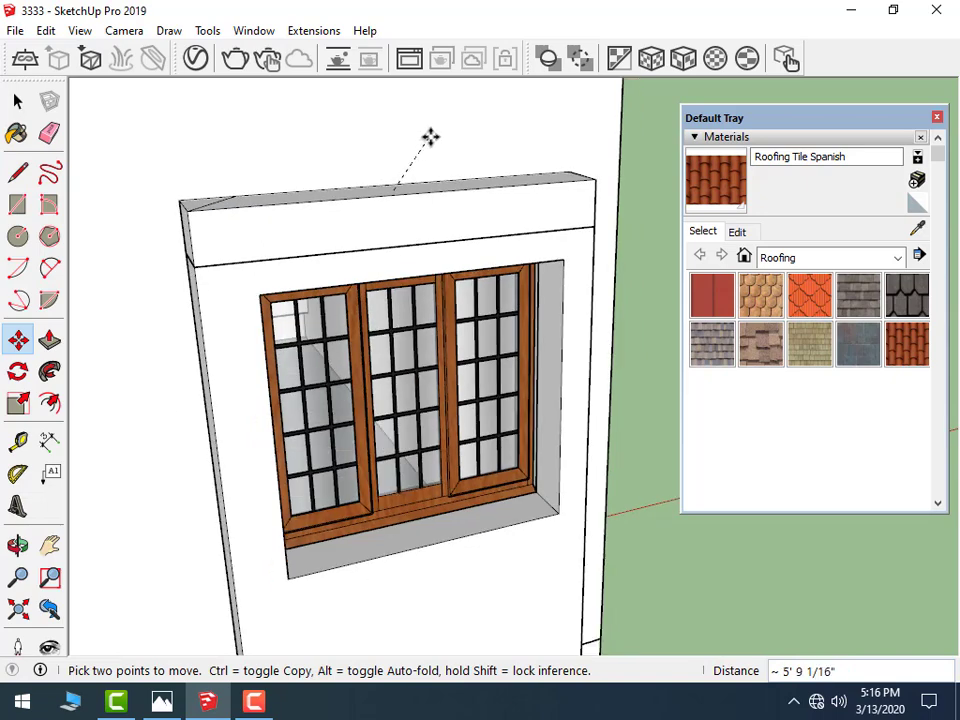
pyautogui.moveTo(430, 137)
pyautogui.mouseDown(button='middle')
pyautogui.moveTo(471, 156)
pyautogui.moveTo(673, 146)
pyautogui.mouseUp(button='middle')
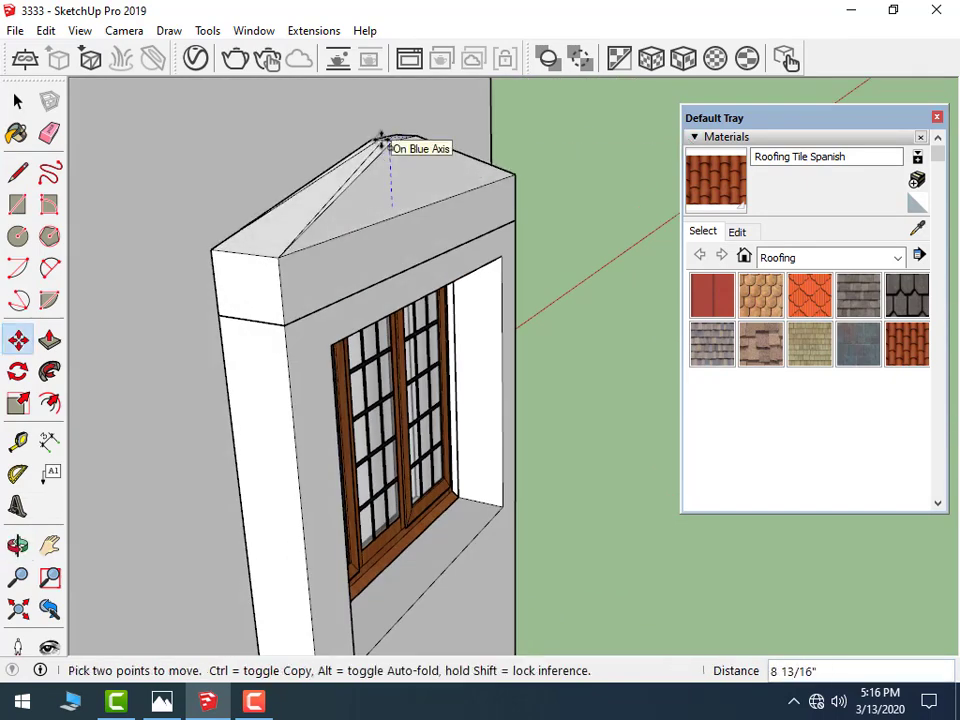
pyautogui.click(383, 141)
pyautogui.click(18, 101)
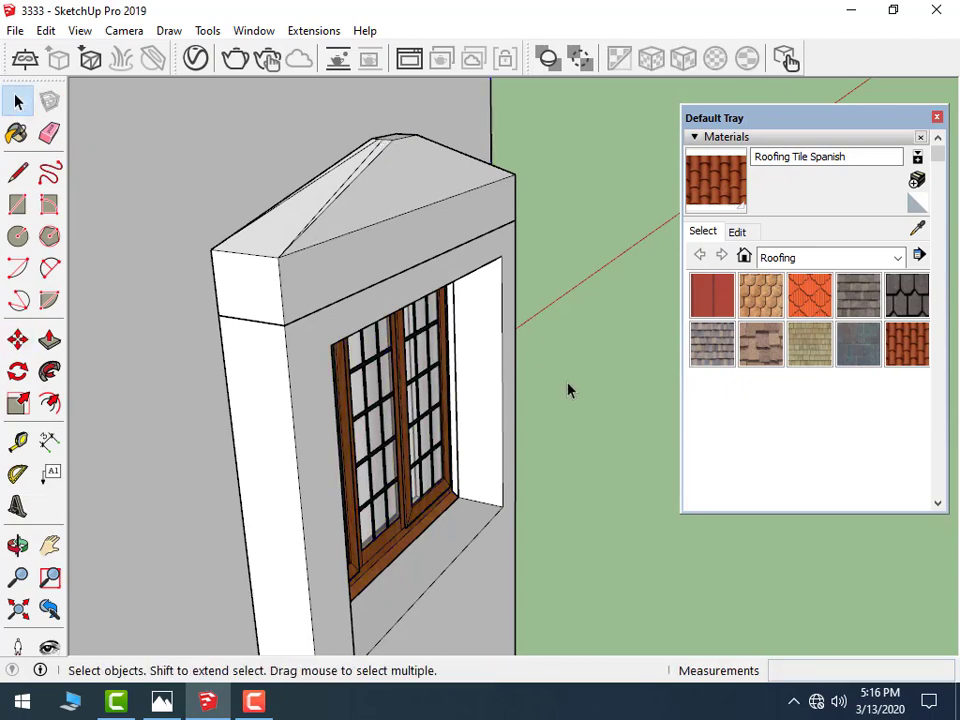
pyautogui.moveTo(568, 390); pyautogui.dragTo(414, 328, button='middle')
# - Paint both gable slopes with Roofing Tile Spanish
pyautogui.press('b')
pyautogui.click(484, 158)
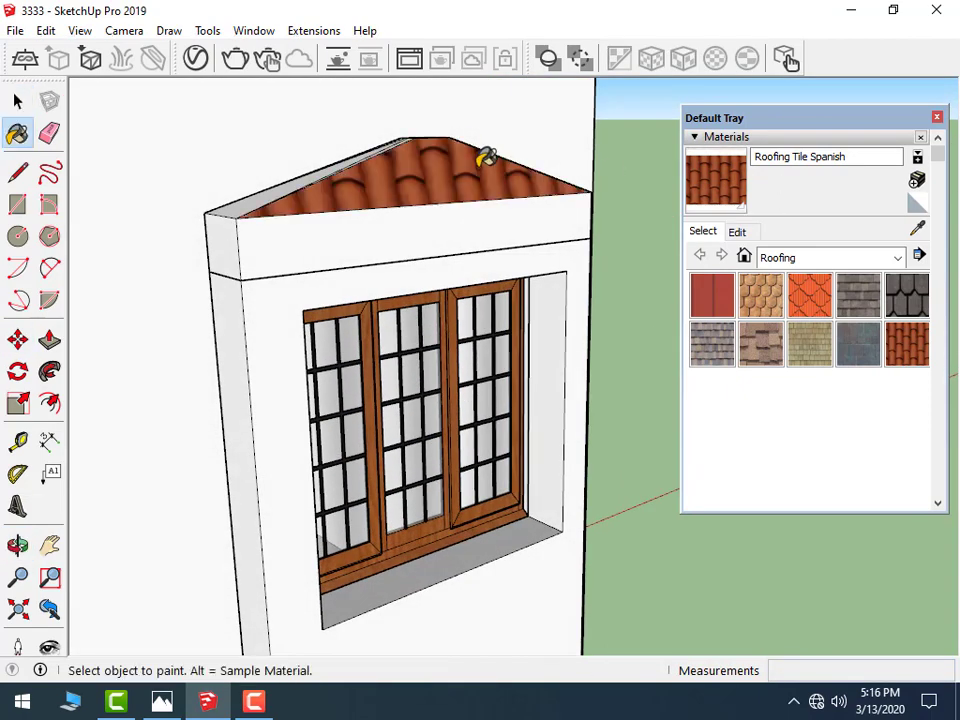
pyautogui.moveTo(354, 170)
pyautogui.mouseDown(button='middle')
pyautogui.moveTo(524, 263)
pyautogui.moveTo(621, 332)
pyautogui.mouseUp(button='middle')
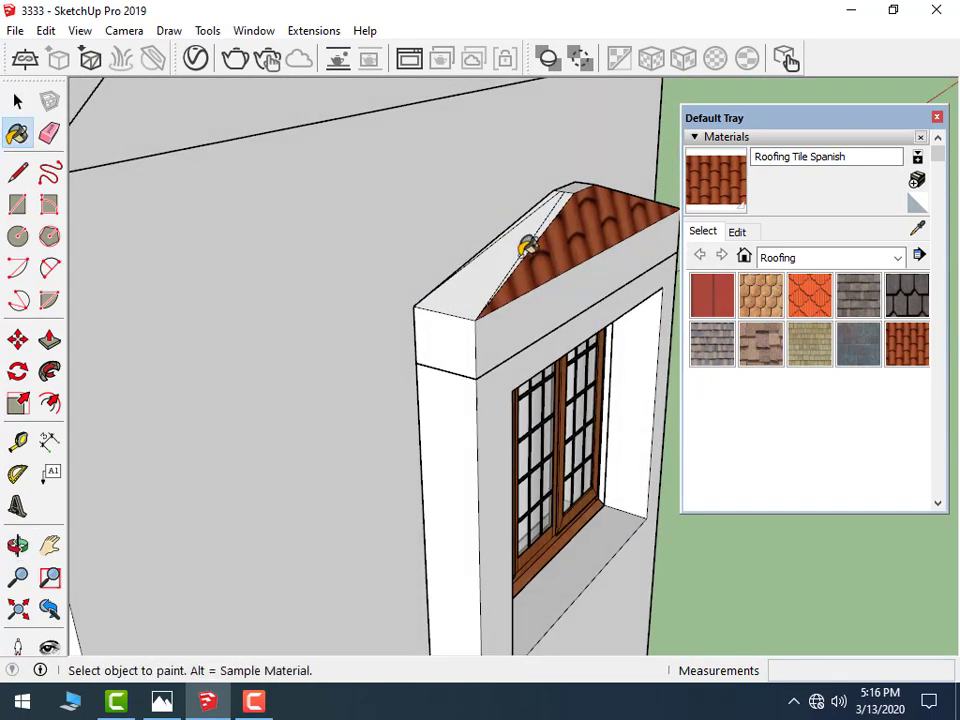
pyautogui.click(919, 342)
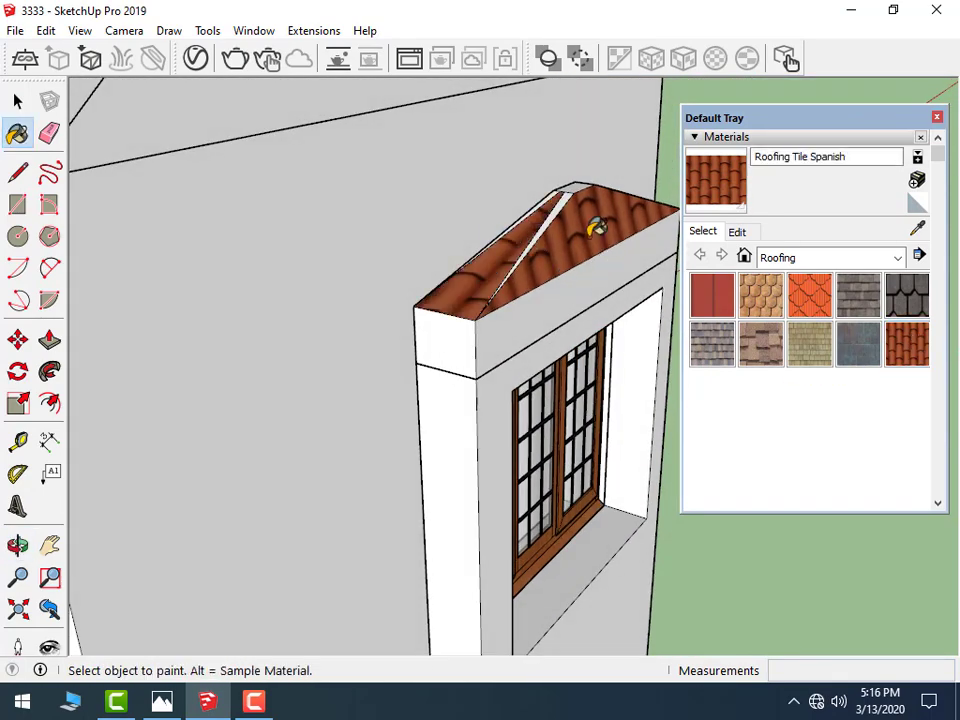
# - Repaint both slopes and the ridge strip with Roofing Scalloped Ornate
pyautogui.click(17, 101)
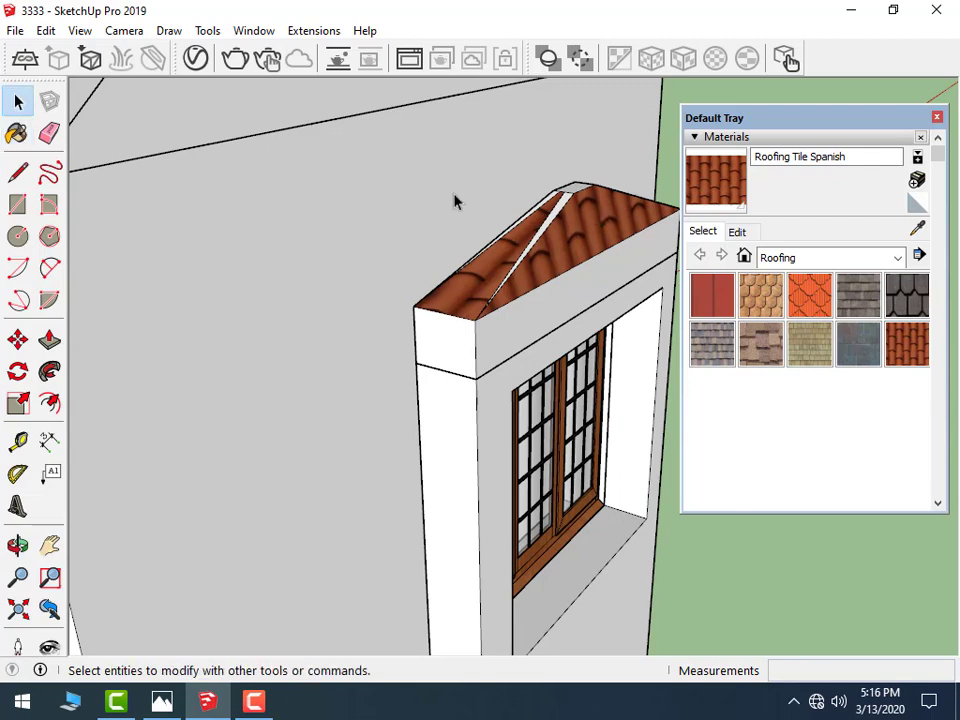
pyautogui.click(596, 250)
pyautogui.scroll(2, 596, 250)
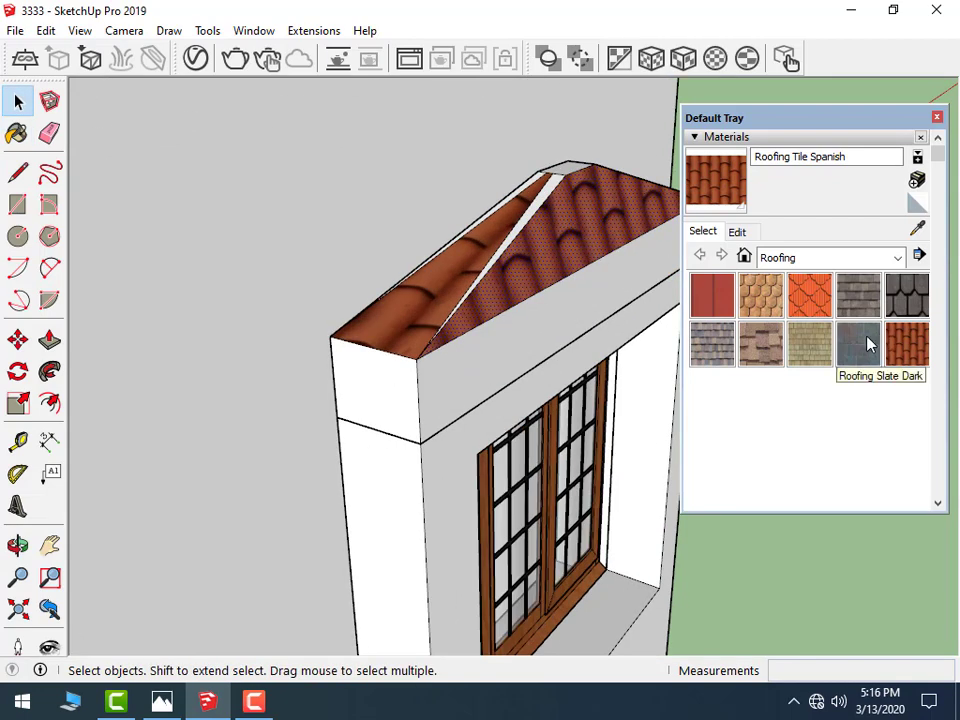
pyautogui.click(795, 308)
pyautogui.click(537, 218)
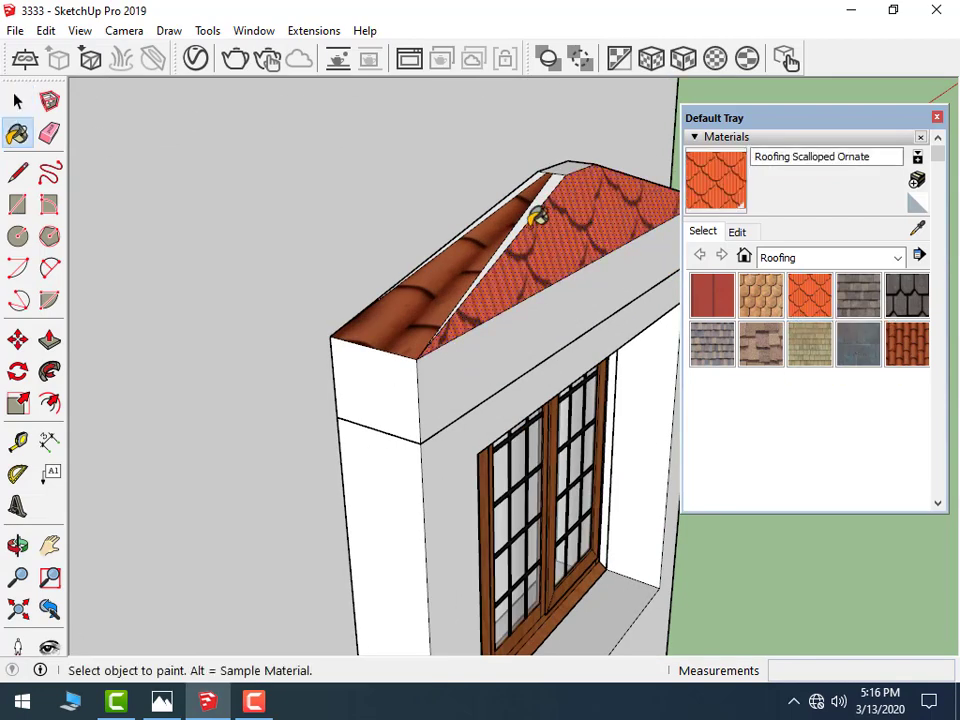
pyautogui.click(500, 232)
pyautogui.scroll(2, 565, 160)
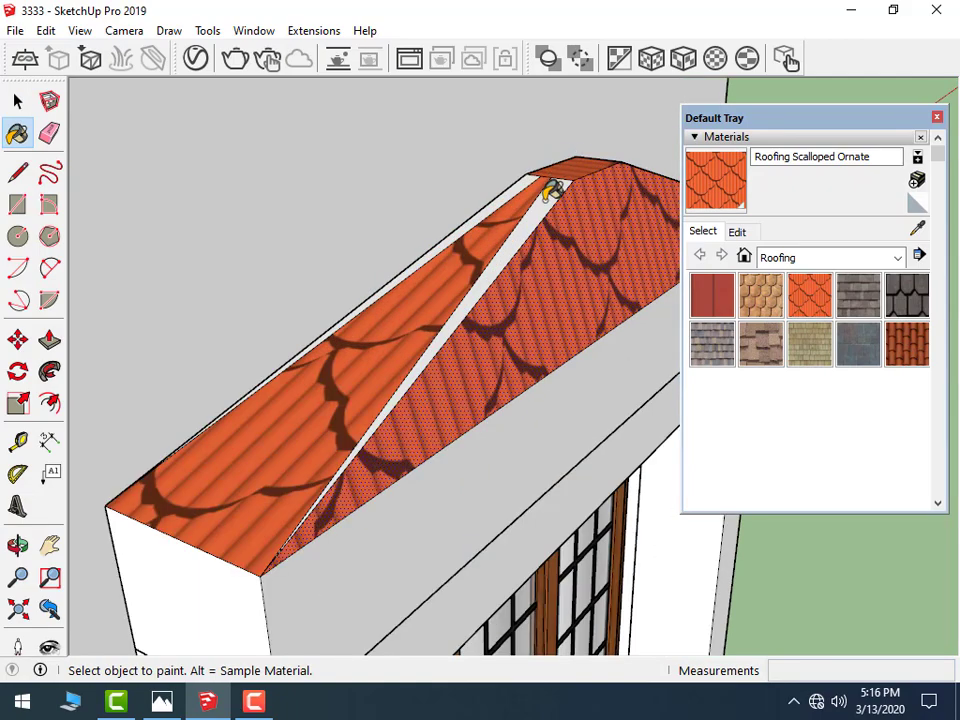
pyautogui.click(529, 178)
# - Orbit around the gable to inspect the scalloped roof and the window below it
pyautogui.scroll(-3, 360, 228)
pyautogui.moveTo(361, 228)
pyautogui.mouseDown(button='middle')
pyautogui.moveTo(399, 270)
pyautogui.moveTo(219, 281)
pyautogui.mouseUp(button='middle')
pyautogui.scroll(2, 650, 205)
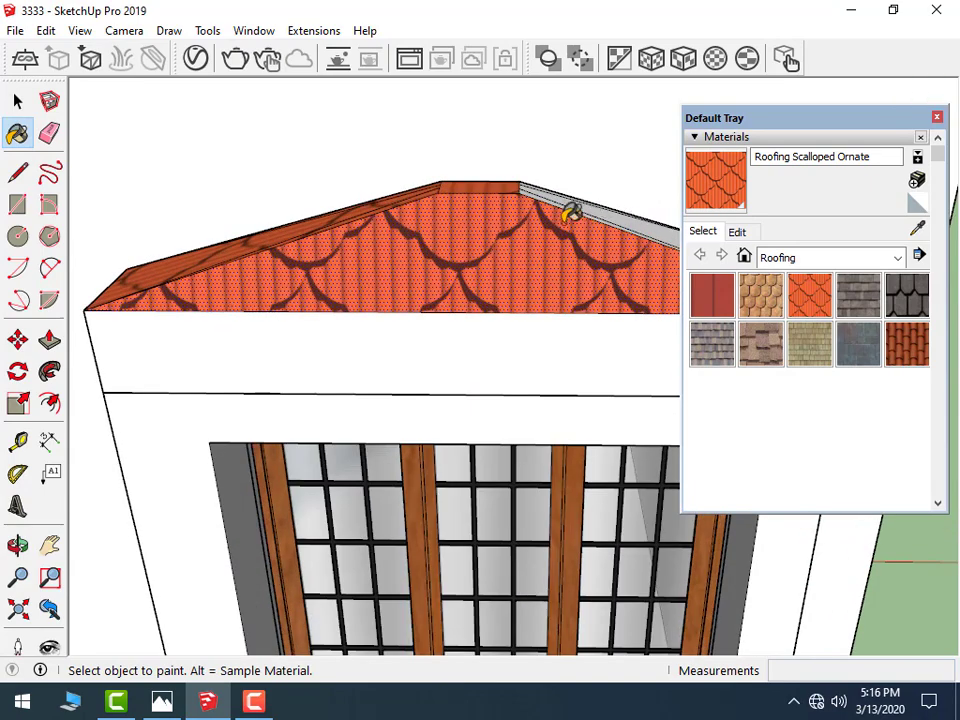
pyautogui.scroll(1, 575, 205)
pyautogui.scroll(2, 515, 150)
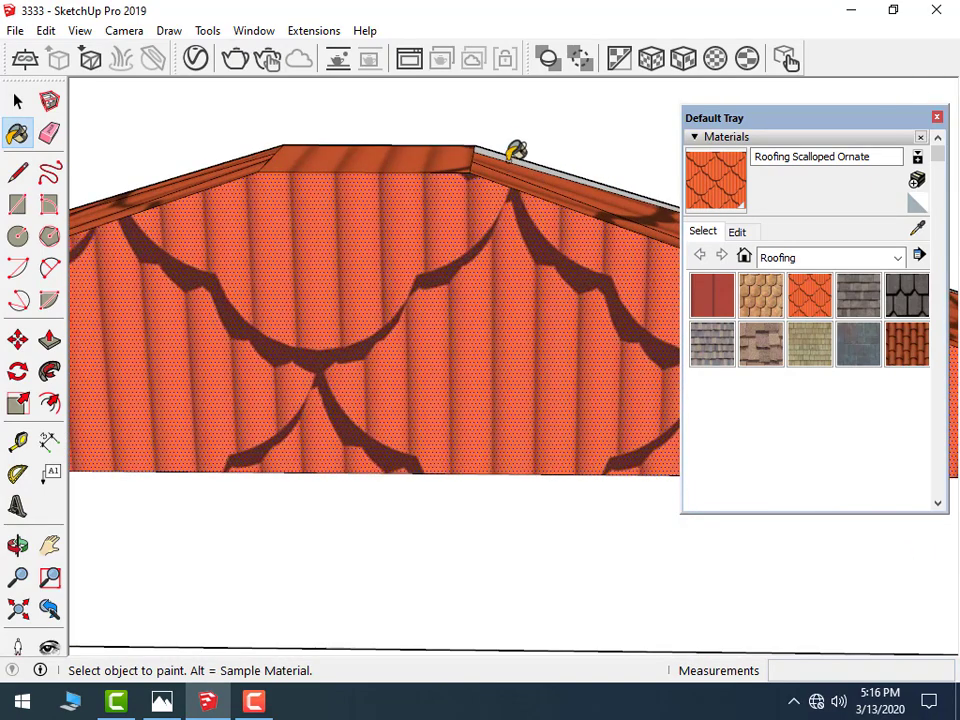
pyautogui.scroll(-3, 517, 150)
pyautogui.scroll(-3, 530, 185)
pyautogui.scroll(-1, 536, 219)
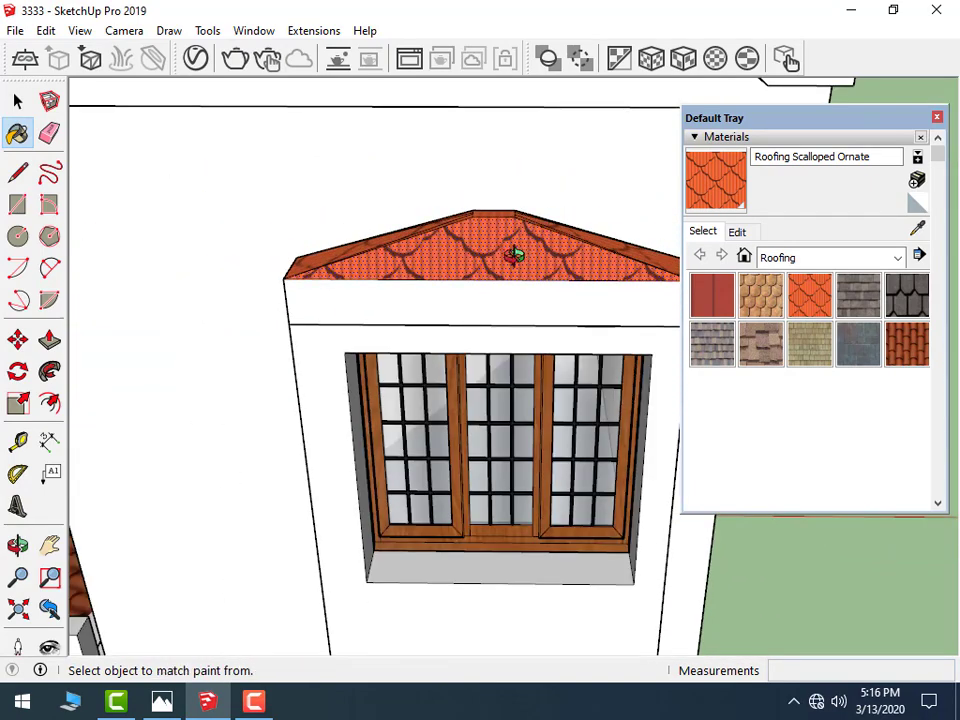
pyautogui.moveTo(512, 259); pyautogui.dragTo(587, 168, button='middle')
pyautogui.click(15, 133)
pyautogui.click(17, 101)
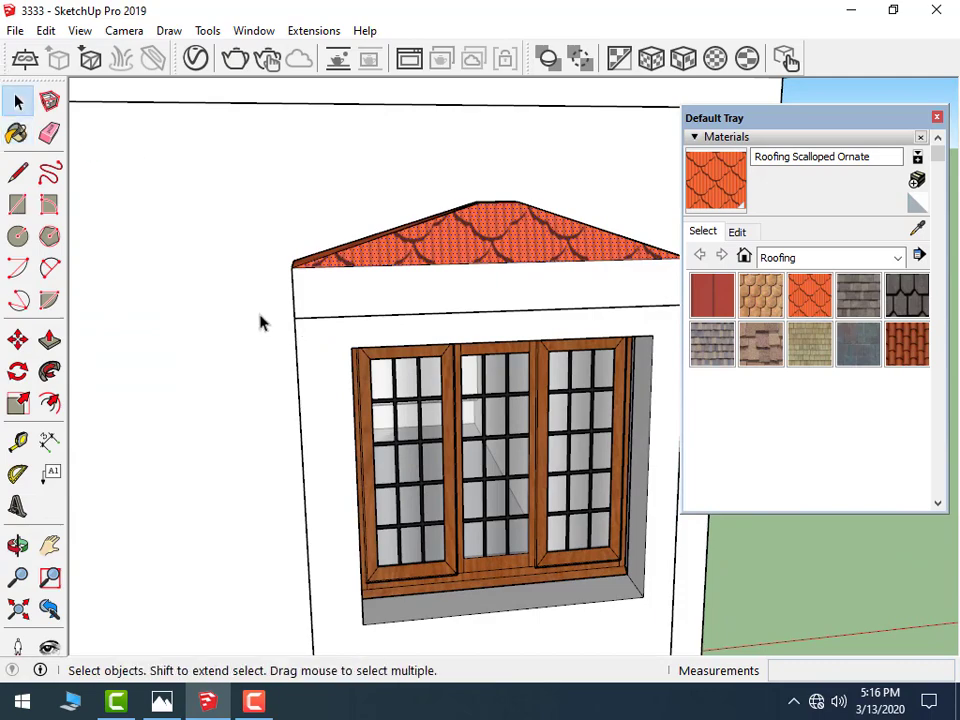
pyautogui.click(350, 322)
pyautogui.scroll(-3, 480, 287)
pyautogui.scroll(-2, 439, 467)
pyautogui.moveTo(439, 467)
pyautogui.mouseDown(button='middle')
pyautogui.moveTo(514, 428)
pyautogui.moveTo(515, 382)
pyautogui.moveTo(519, 418)
pyautogui.mouseUp(button='middle')
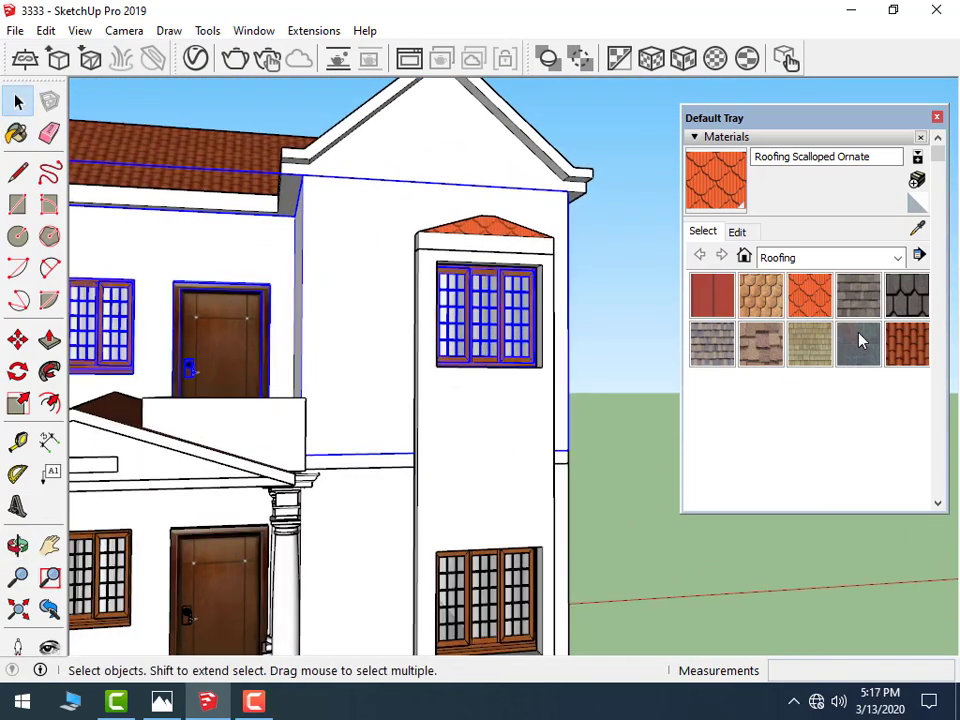
# - Paint the tall side panel pale yellow Color D02 from the Colors collection
pyautogui.click(801, 260)
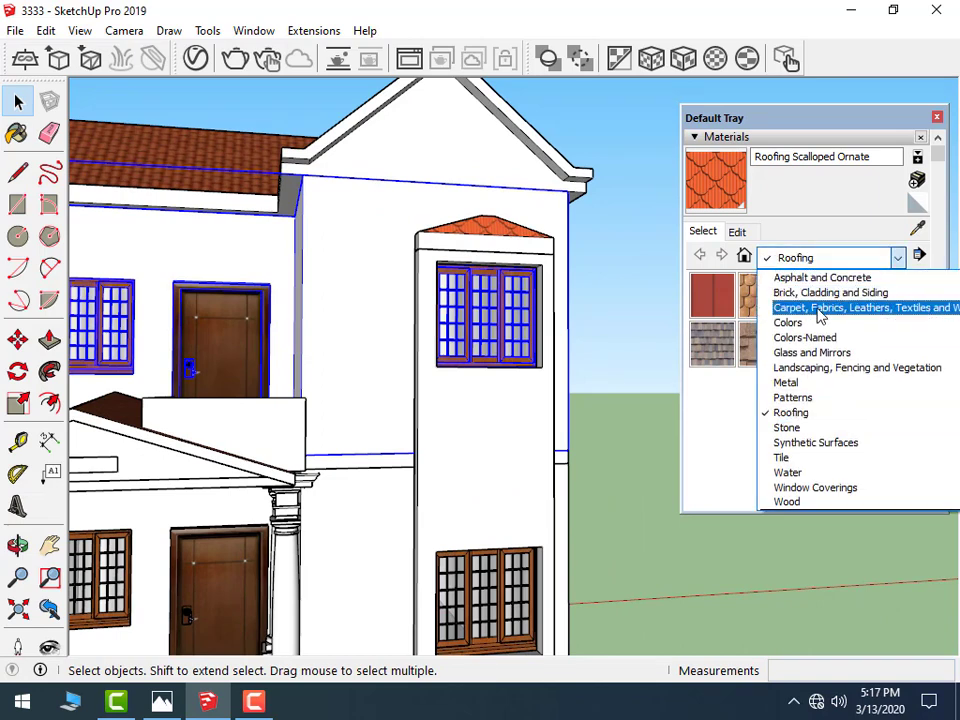
pyautogui.click(790, 323)
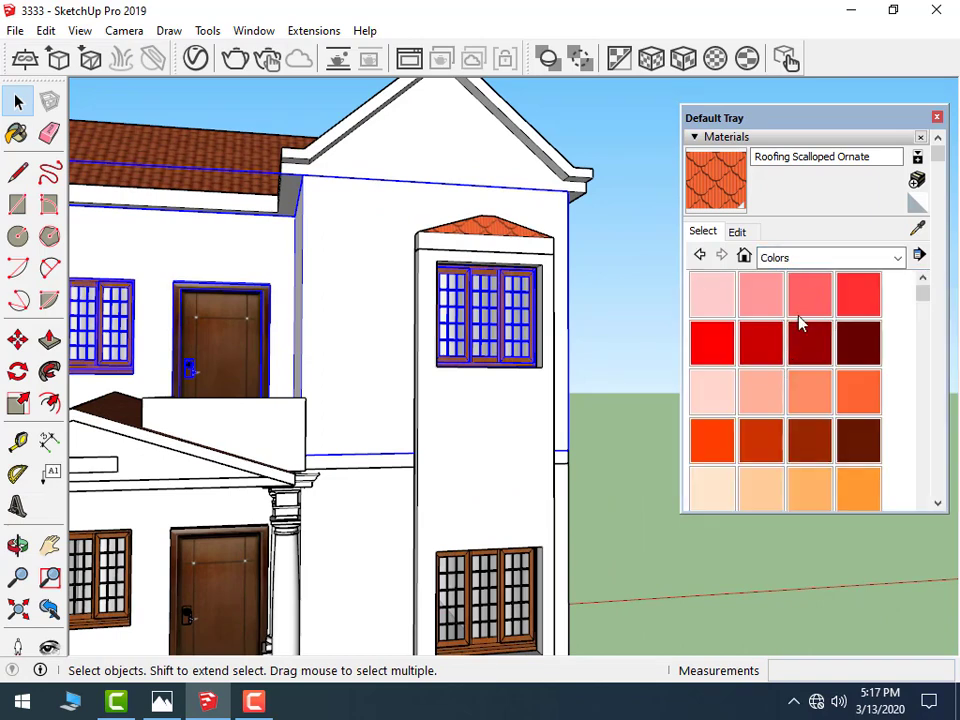
pyautogui.scroll(-5, 780, 368)
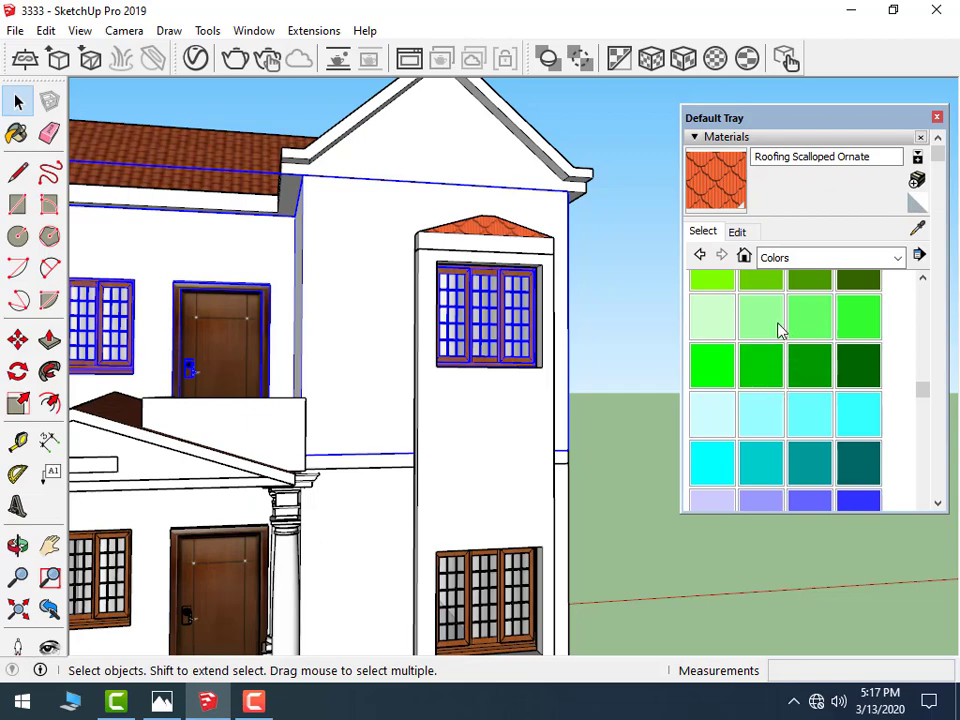
pyautogui.scroll(3, 755, 377)
pyautogui.click(755, 373)
pyautogui.click(510, 430)
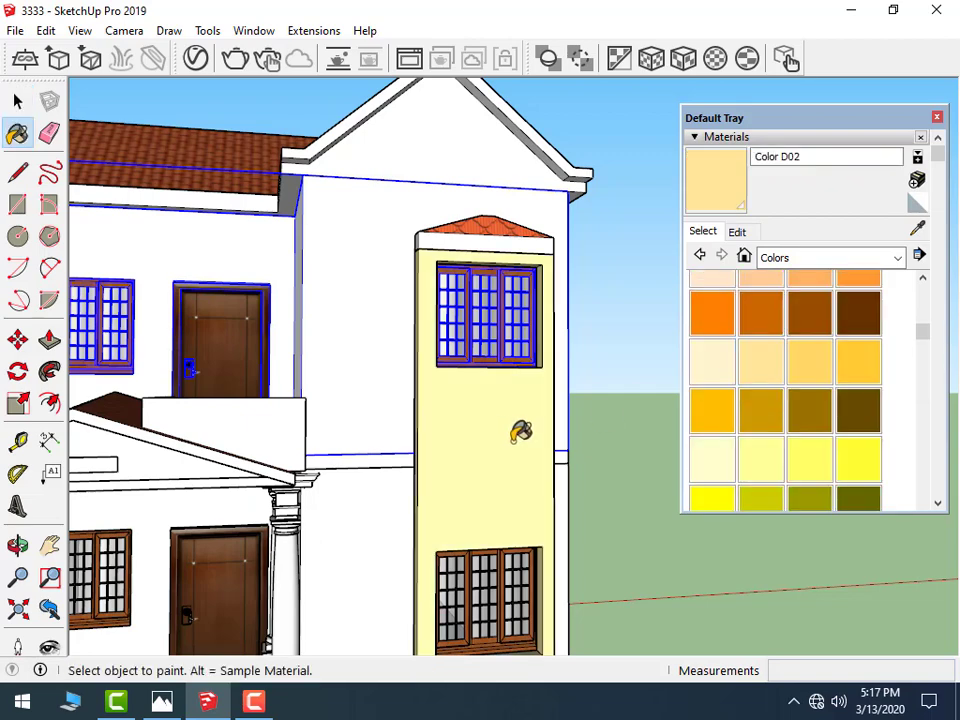
# - Orbit to the house's front-left side and select the yellow side panel
pyautogui.scroll(-3, 511, 470)
pyautogui.moveTo(530, 475)
pyautogui.mouseDown(button='middle')
pyautogui.moveTo(446, 491)
pyautogui.moveTo(544, 506)
pyautogui.moveTo(606, 491)
pyautogui.mouseUp(button='middle')
pyautogui.scroll(-2, 432, 538)
pyautogui.moveTo(428, 541)
pyautogui.mouseDown(button='middle')
pyautogui.moveTo(660, 516)
pyautogui.moveTo(670, 432)
pyautogui.mouseUp(button='middle')
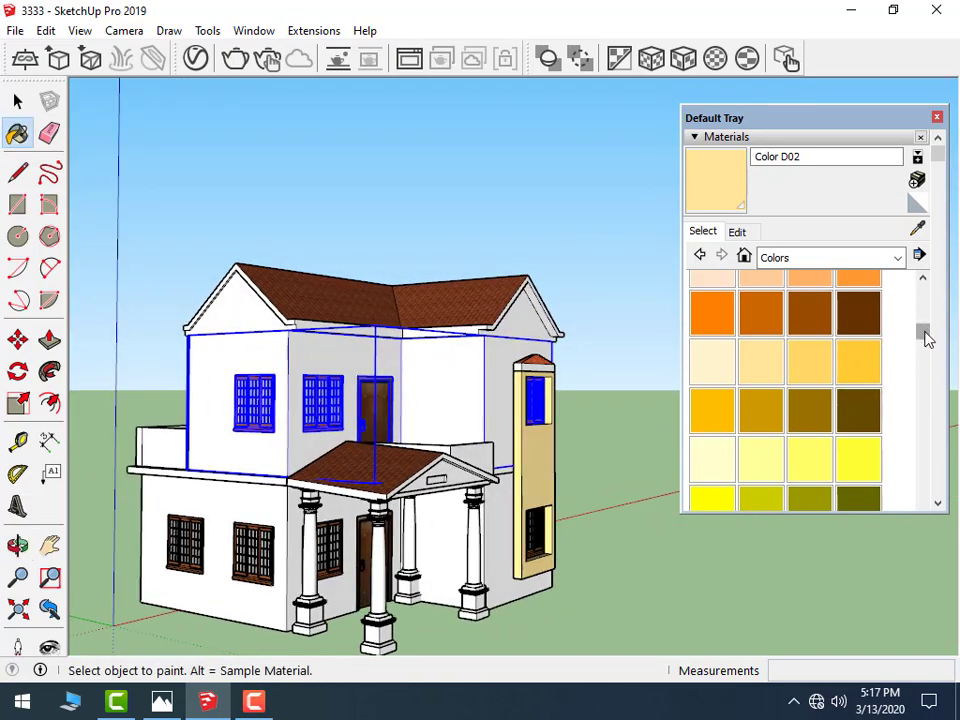
pyautogui.moveTo(926, 338)
pyautogui.mouseDown()
pyautogui.moveTo(930, 489)
pyautogui.moveTo(922, 382)
pyautogui.moveTo(926, 468)
pyautogui.moveTo(861, 460)
pyautogui.mouseUp()
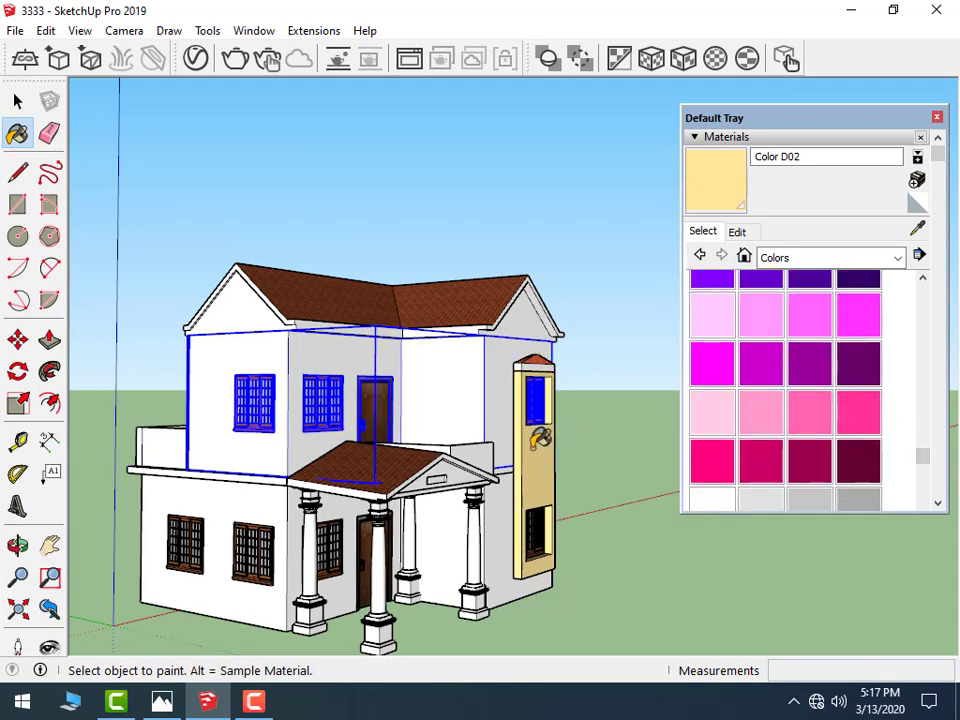
pyautogui.click(18, 101)
pyautogui.click(613, 407)
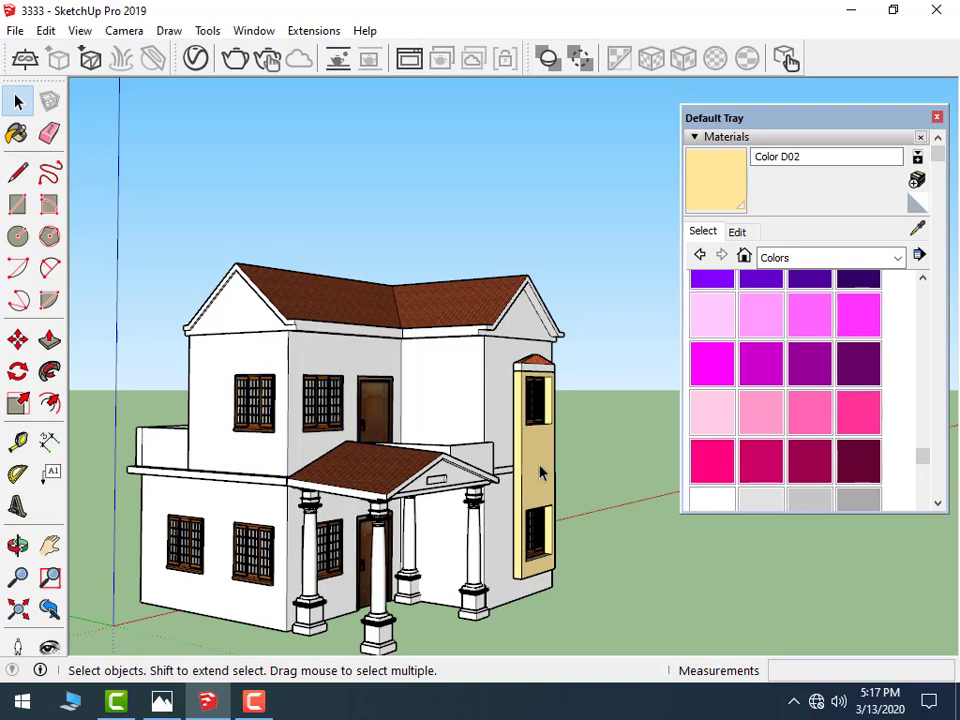
pyautogui.click(540, 472)
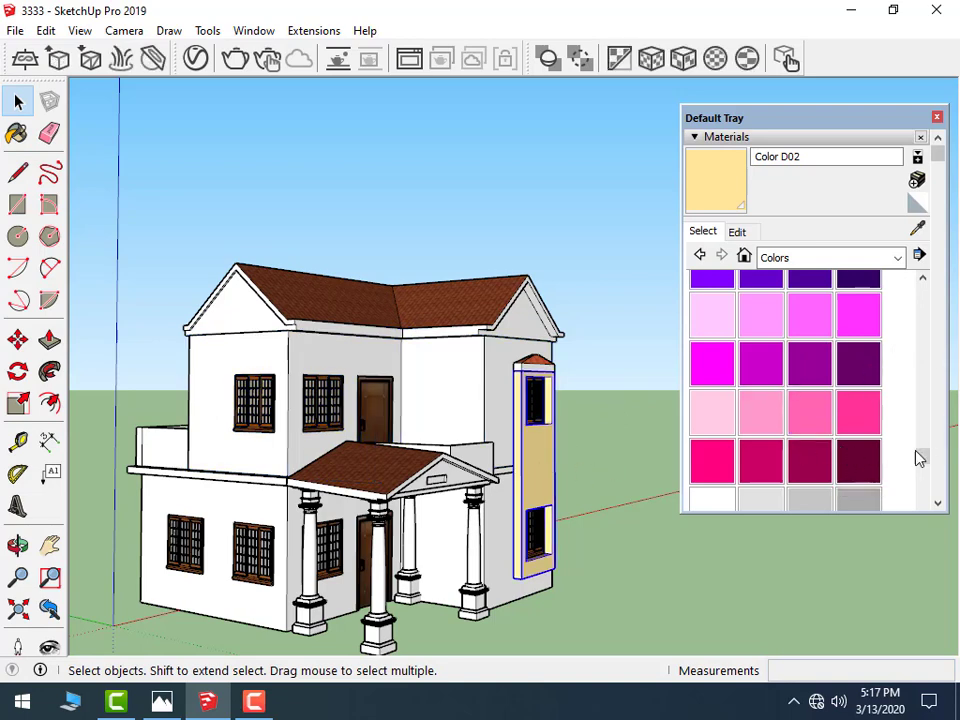
# - Repaint the tall side panel with dark red Color A08
pyautogui.scroll(-1, 933, 465)
pyautogui.moveTo(924, 450); pyautogui.dragTo(924, 285)
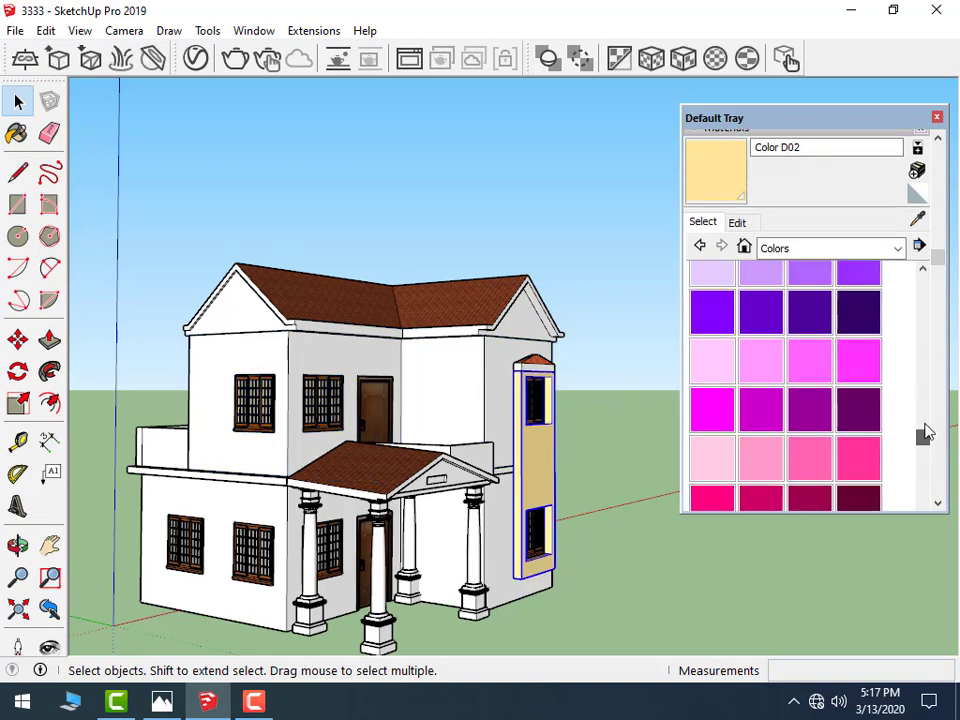
pyautogui.click(858, 333)
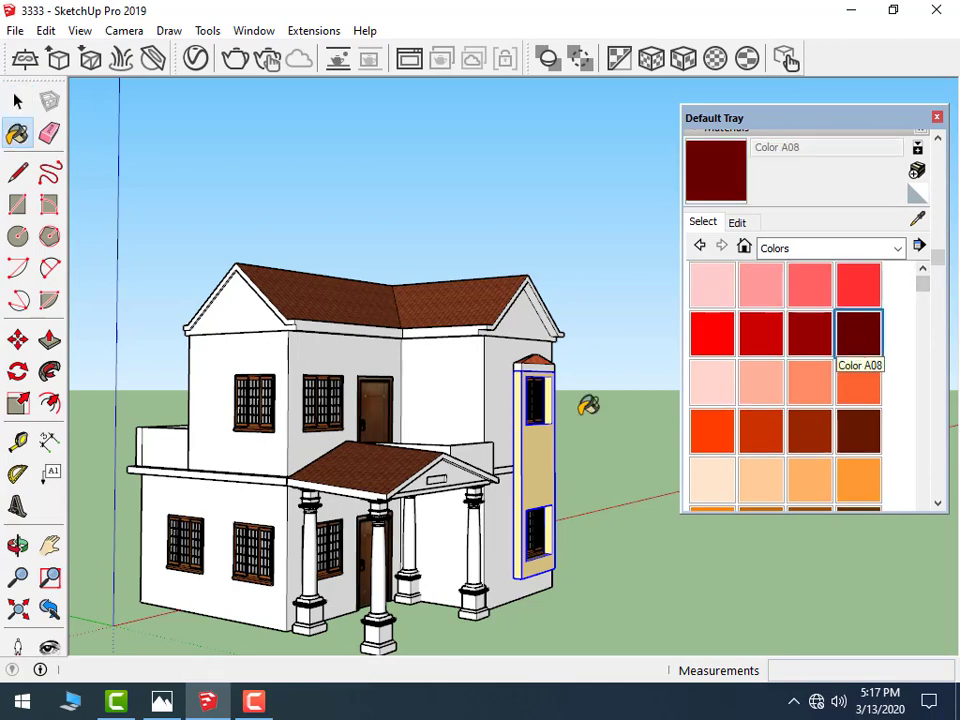
pyautogui.click(533, 450)
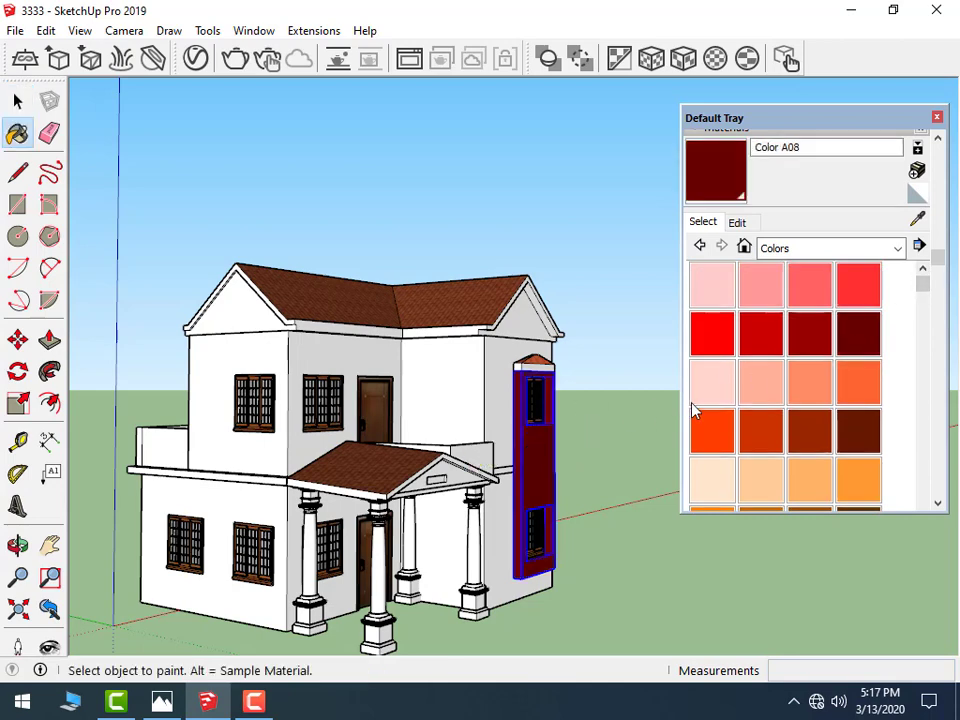
# - Orbit to review the dark red panel from the front and front-left
pyautogui.moveTo(695, 410)
pyautogui.mouseDown(button='middle')
pyautogui.moveTo(289, 411)
pyautogui.moveTo(468, 405)
pyautogui.mouseUp(button='middle')
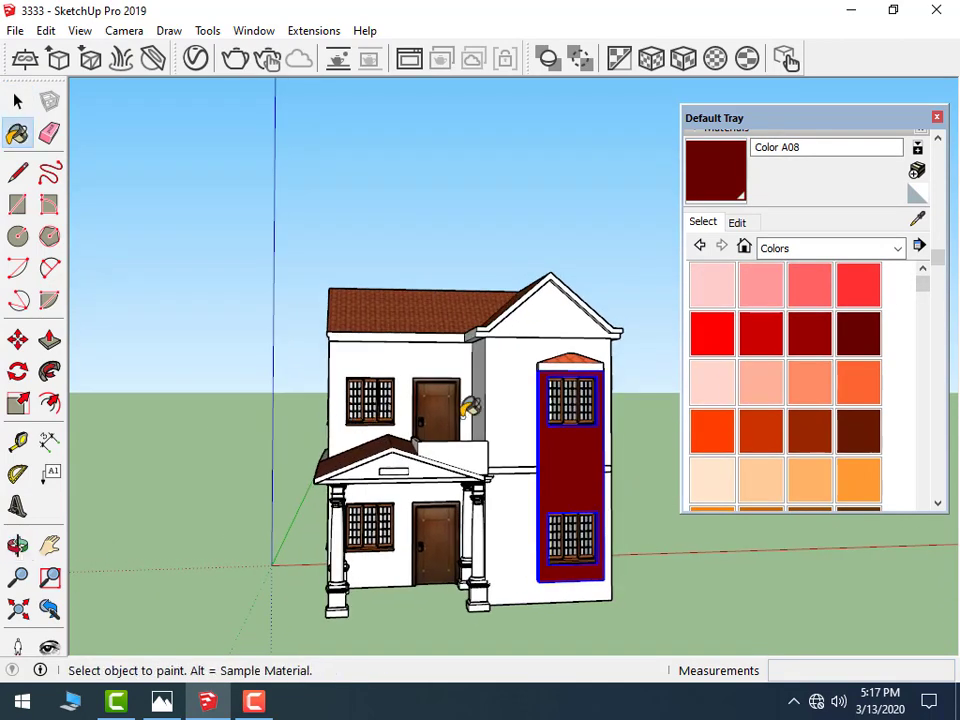
pyautogui.scroll(2, 584, 370)
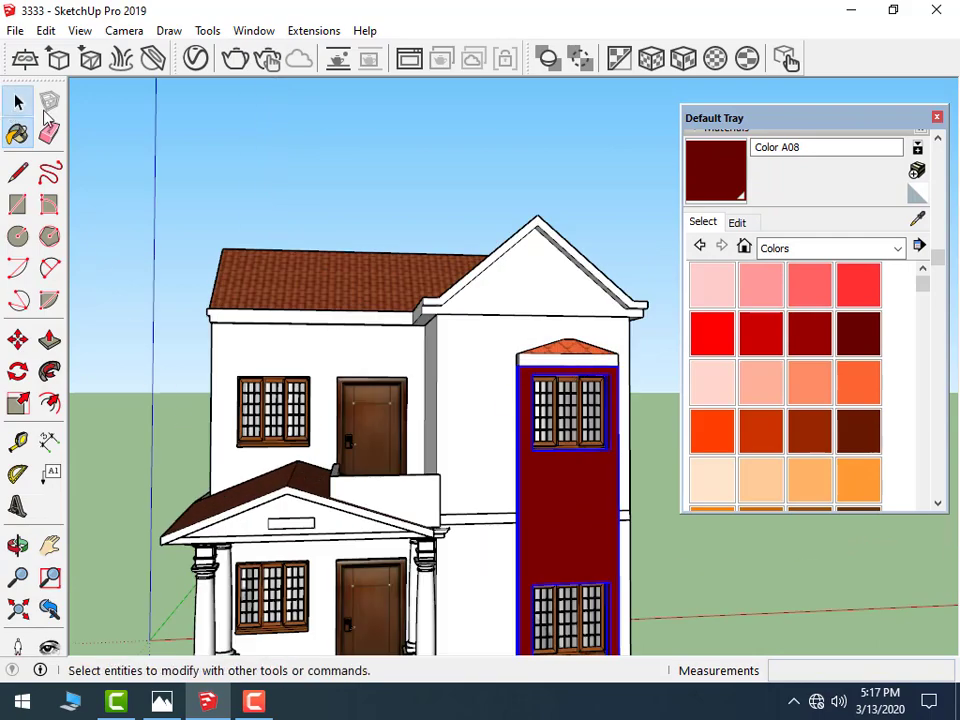
pyautogui.click(17, 100)
pyautogui.scroll(-2, 525, 262)
pyautogui.moveTo(285, 437); pyautogui.dragTo(367, 462, button='middle')
pyautogui.scroll(-1, 367, 462)
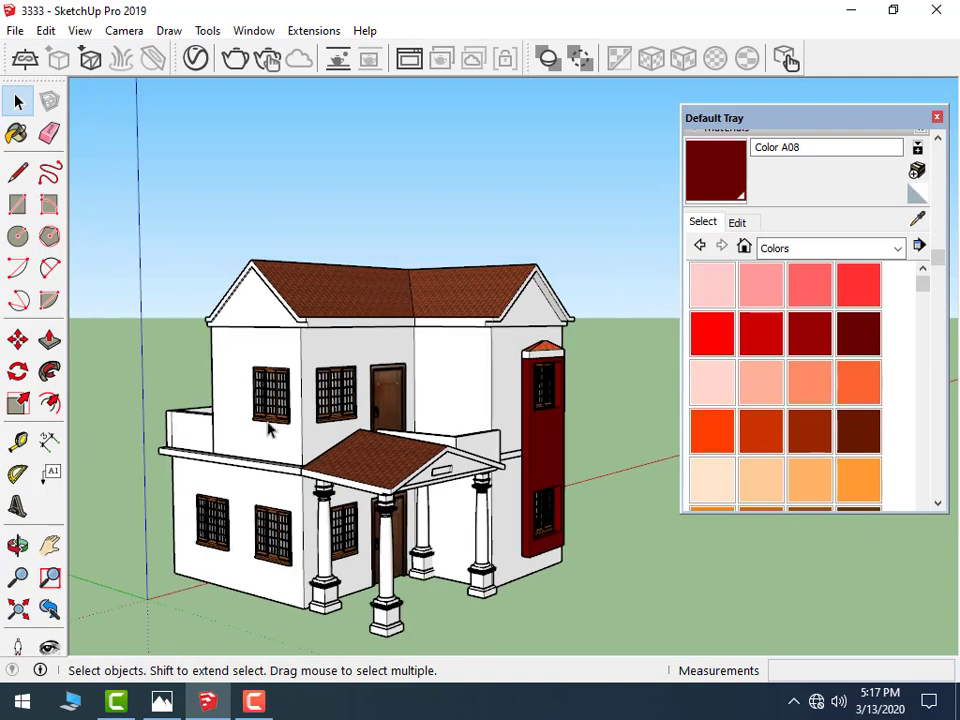
pyautogui.scroll(1, 184, 630)
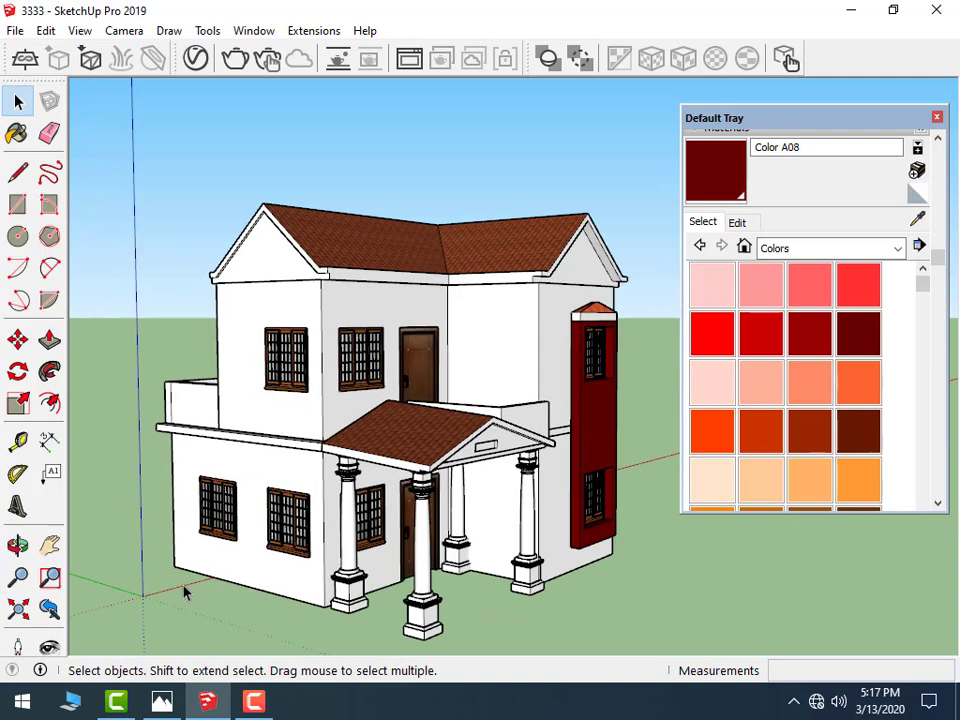
pyautogui.click(124, 31)
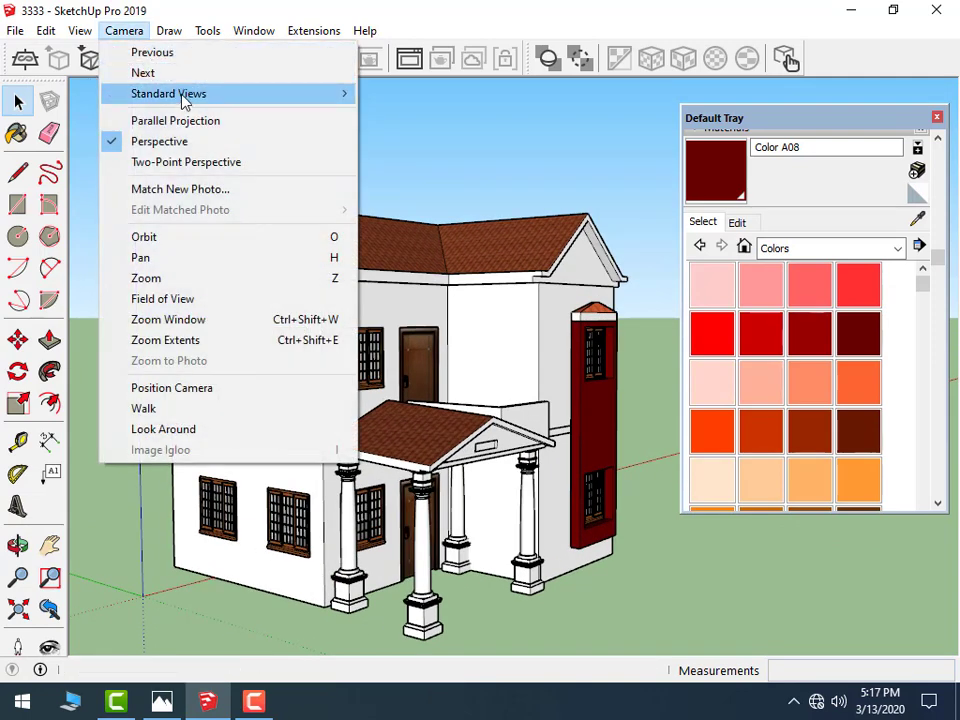
# - In Top view, draw a ground plot rectangle enclosing the house
pyautogui.click(395, 95)
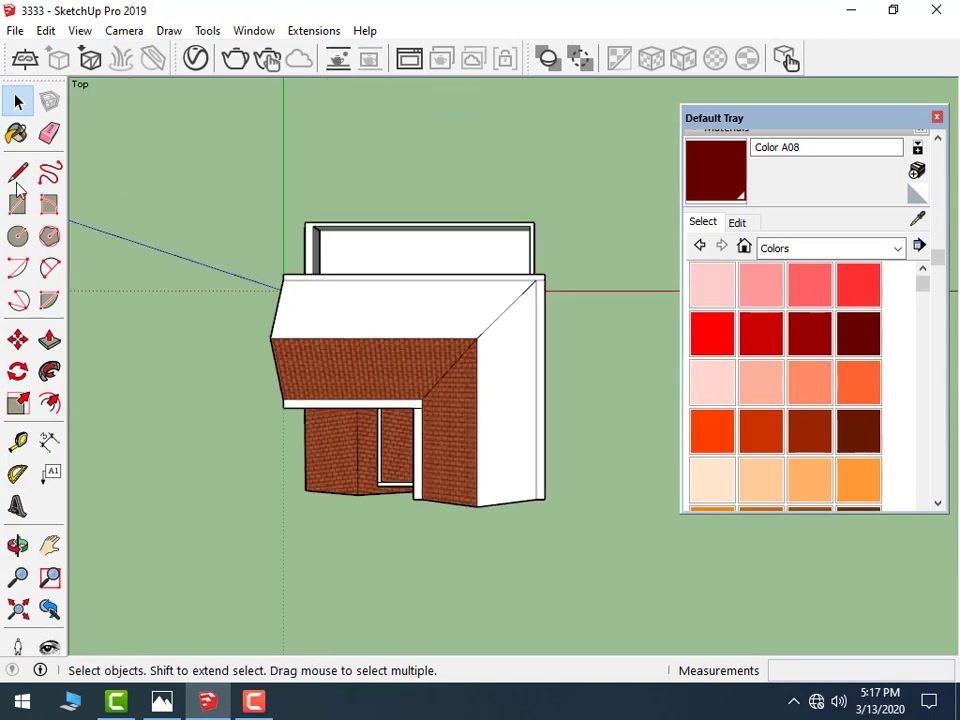
pyautogui.click(17, 173)
pyautogui.click(18, 204)
pyautogui.click(126, 152)
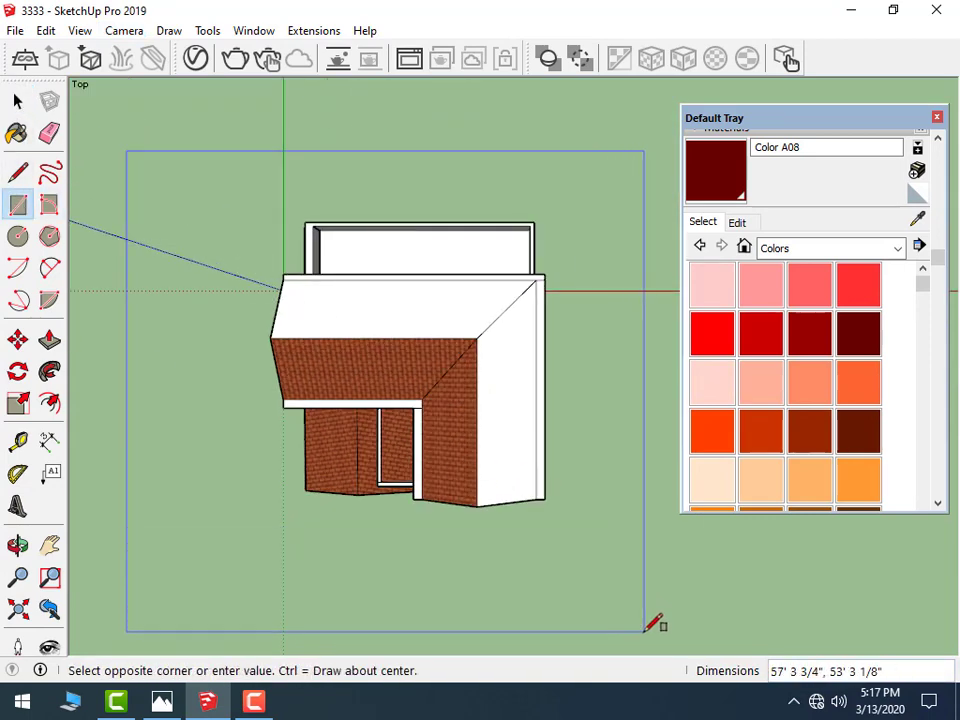
pyautogui.click(697, 645)
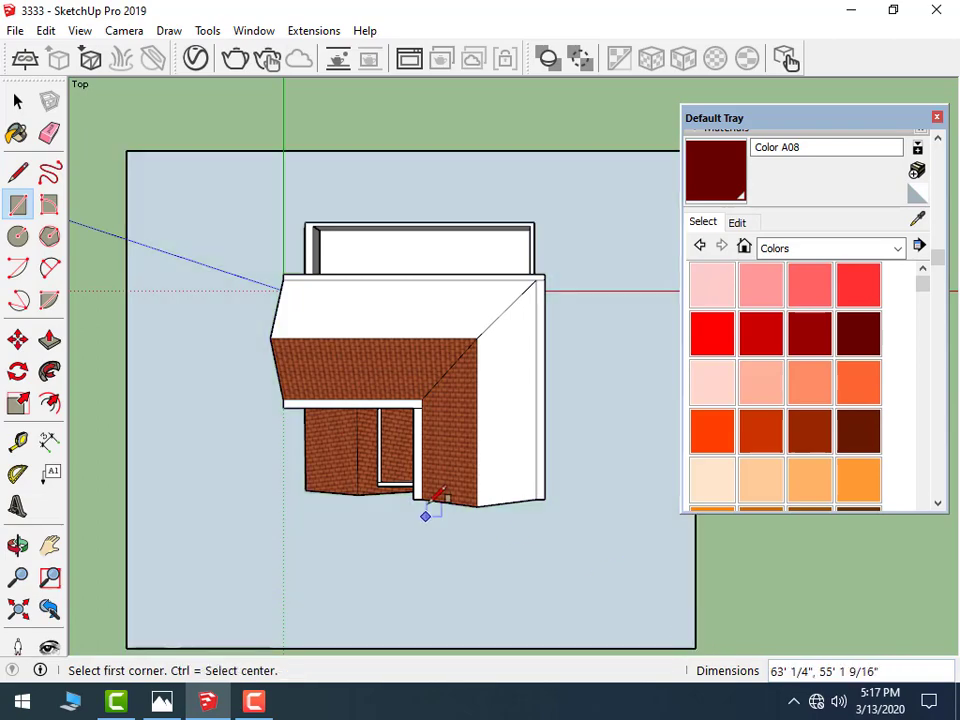
pyautogui.moveTo(426, 512); pyautogui.dragTo(634, 81, button='middle')
pyautogui.scroll(-3, 425, 360)
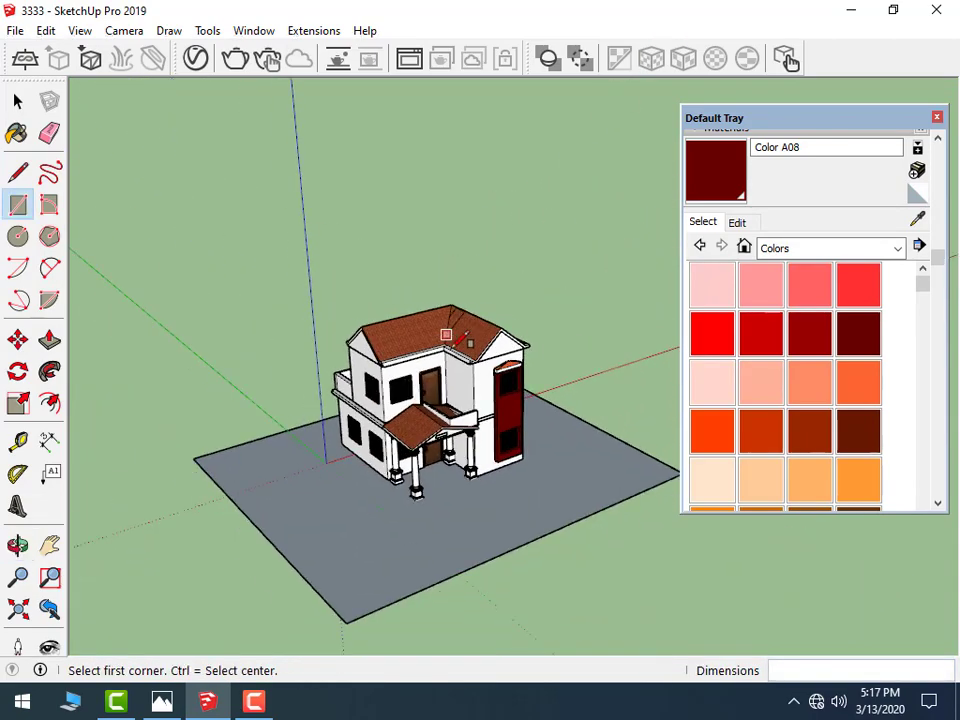
pyautogui.moveTo(322, 598); pyautogui.dragTo(392, 529, button='middle')
pyautogui.scroll(2, 291, 583)
pyautogui.scroll(2, 291, 583)
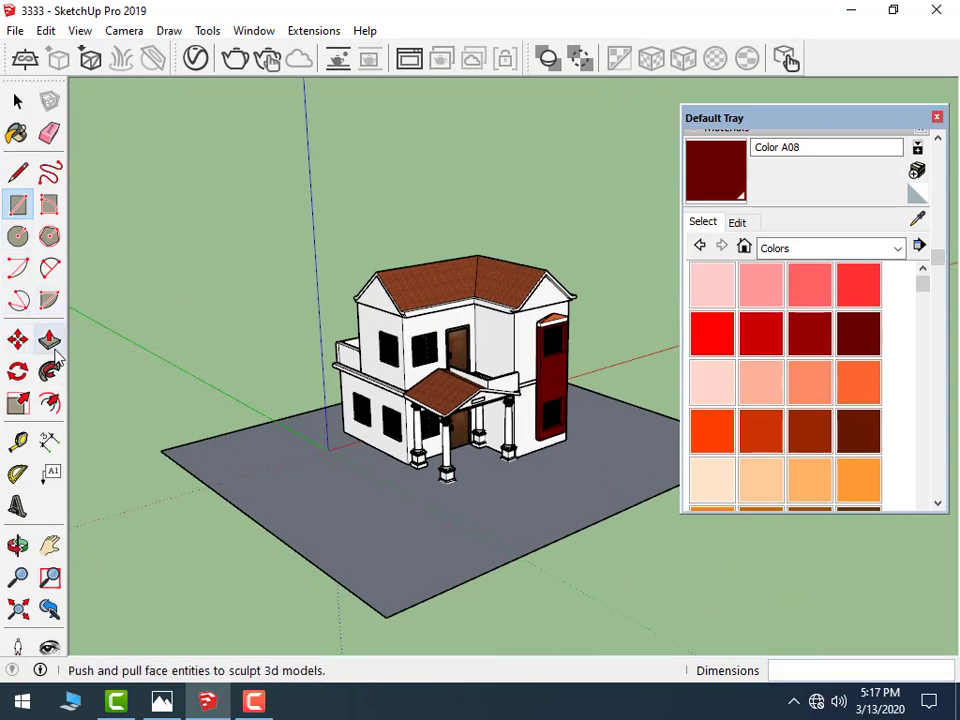
# - Offset the ground plot's edge inward by 9 for the wall thickness
pyautogui.click(50, 402)
pyautogui.click(335, 497)
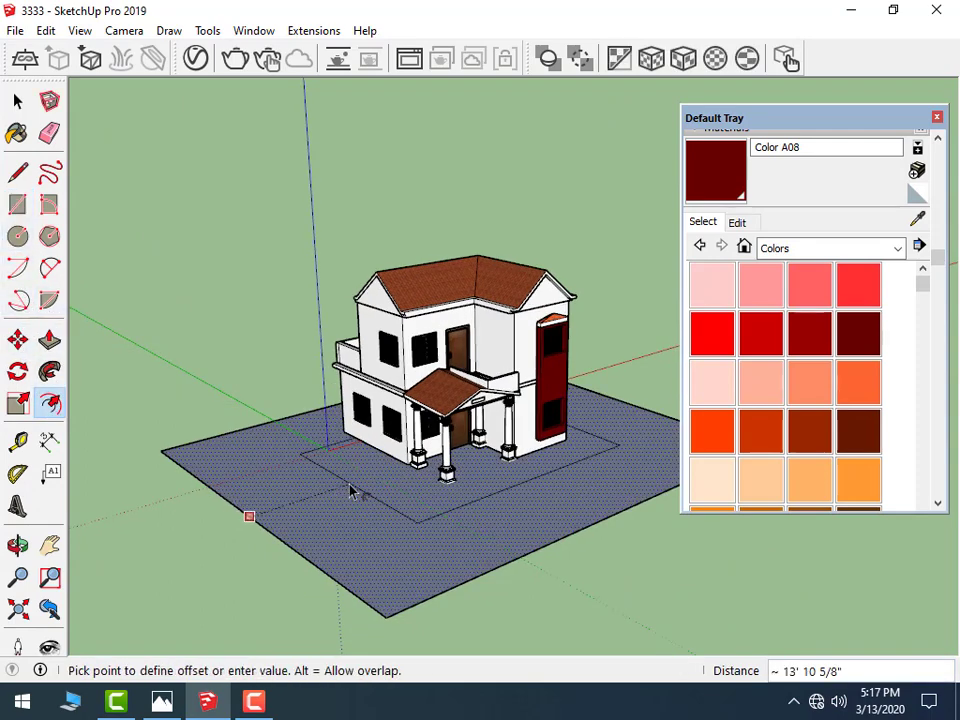
pyautogui.write('9 11')
pyautogui.press('Return')
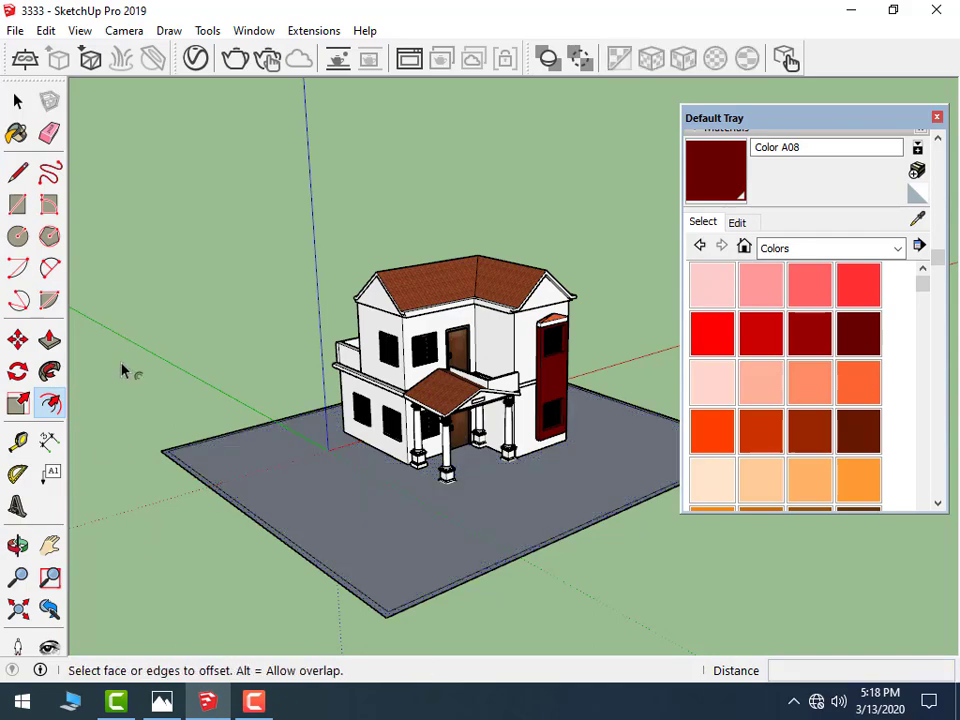
pyautogui.scroll(2, 124, 371)
# - Push/Pull the outer border strip up 5' into the compound wall
pyautogui.click(50, 340)
pyautogui.scroll(1, 250, 553)
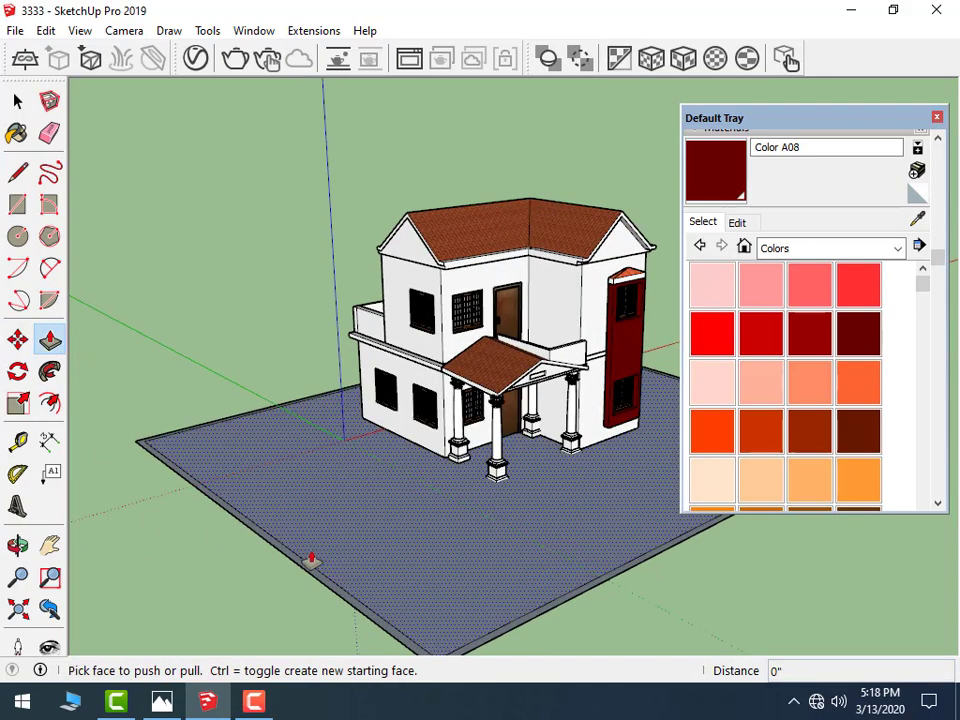
pyautogui.scroll(2, 300, 559)
pyautogui.click(280, 558)
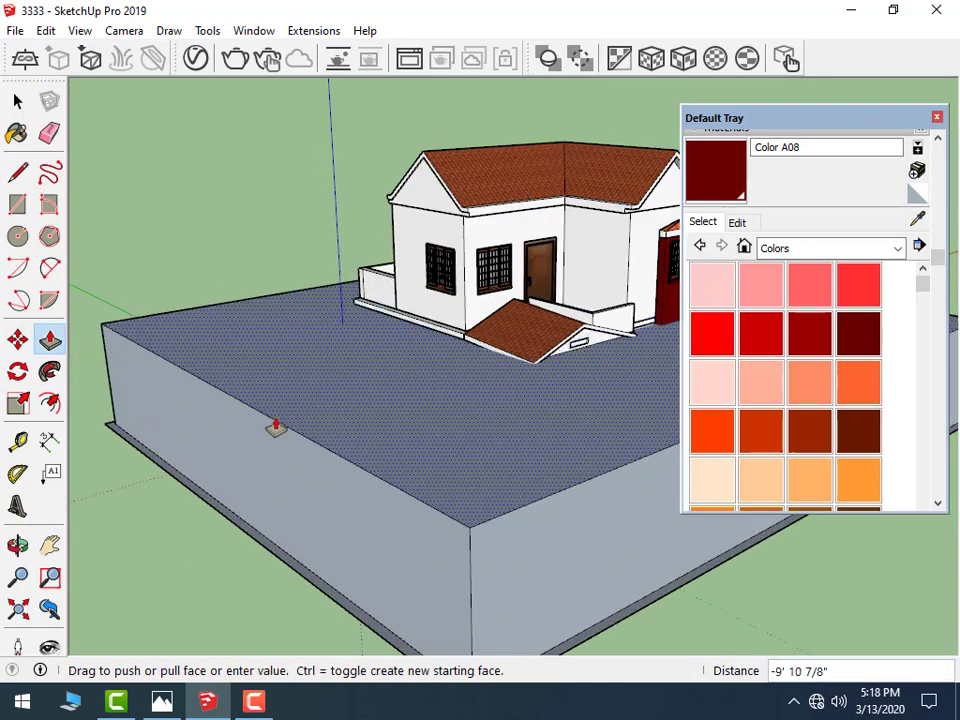
pyautogui.press('Escape')
pyautogui.scroll(1, 268, 551)
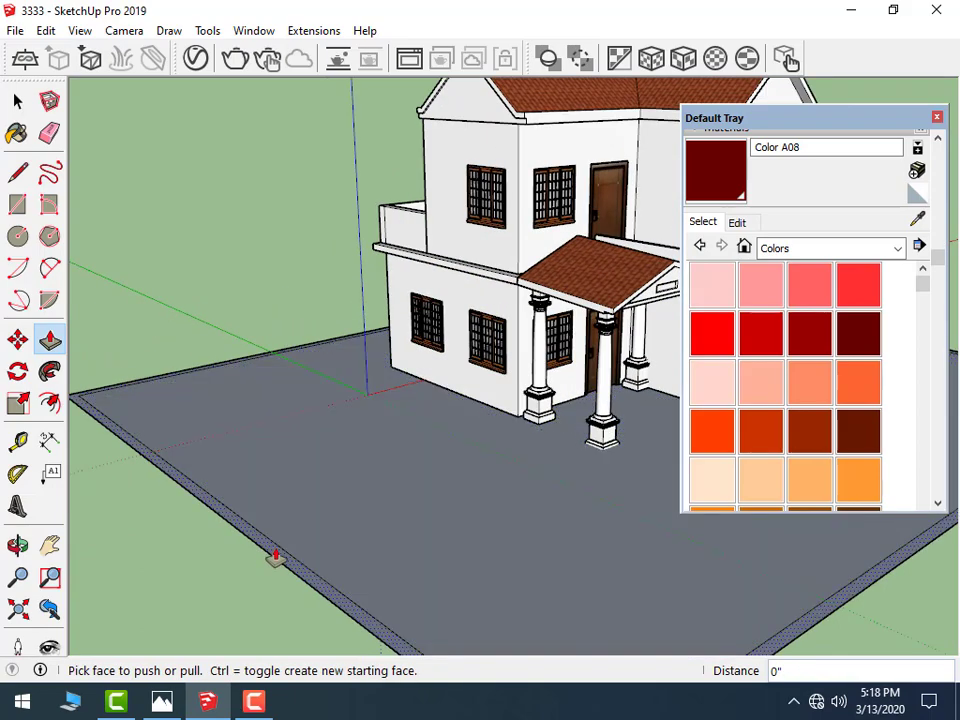
pyautogui.click(276, 558)
pyautogui.scroll(-2, 264, 422)
pyautogui.scroll(1, 252, 424)
pyautogui.write('5')
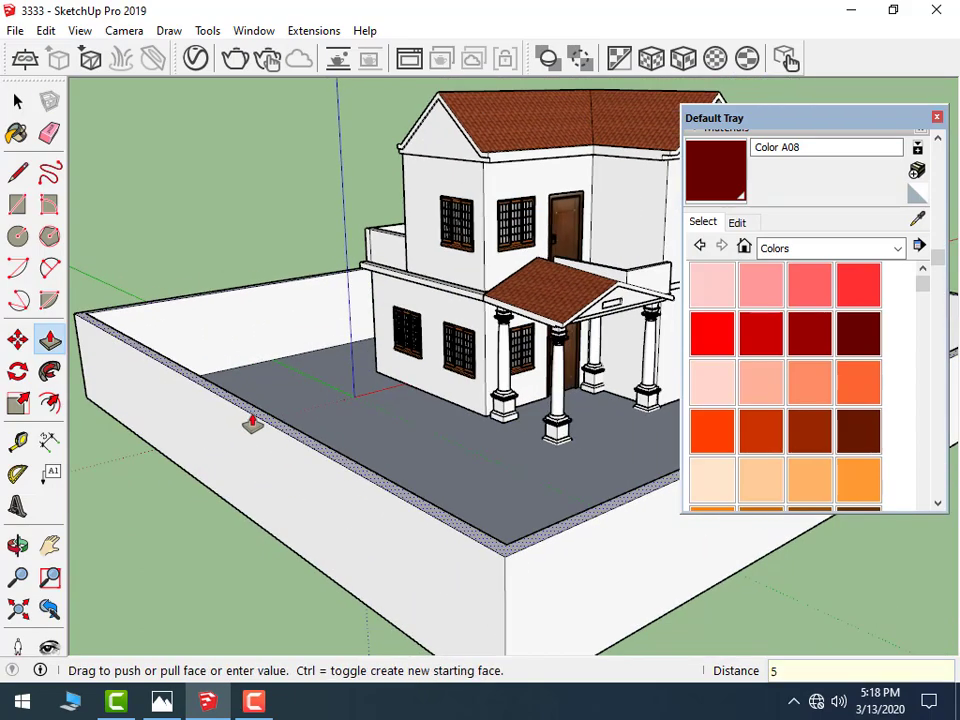
pyautogui.press('Return')
# - Orbit to a lower frontal view of the house and its new walls
pyautogui.scroll(-2, 311, 444)
pyautogui.scroll(-1, 489, 505)
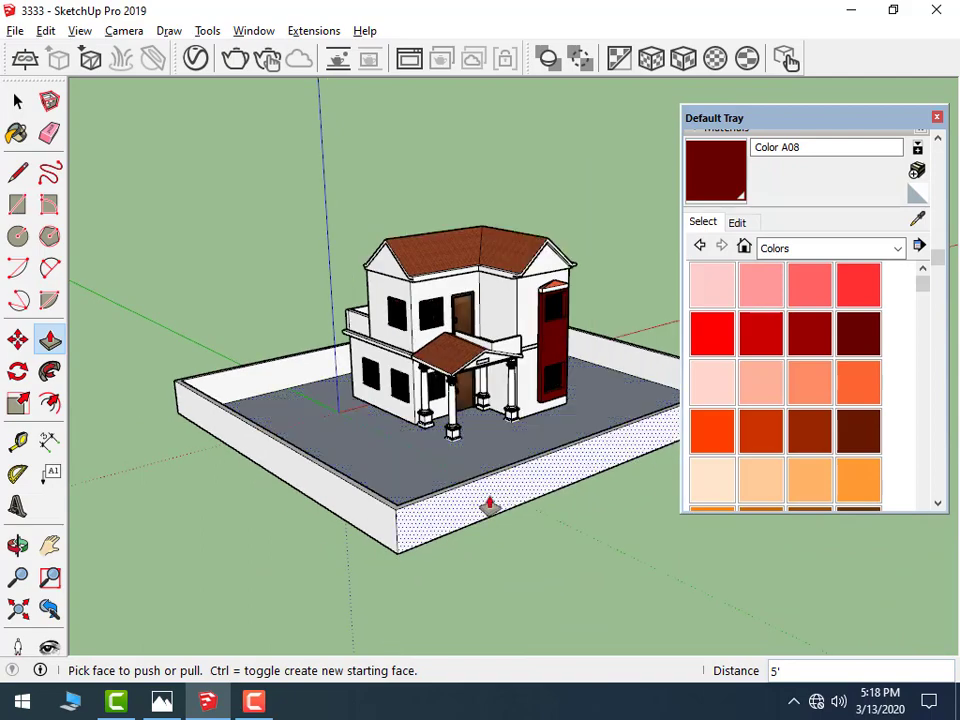
pyautogui.moveTo(489, 505); pyautogui.dragTo(315, 461, button='middle')
pyautogui.scroll(1, 490, 455)
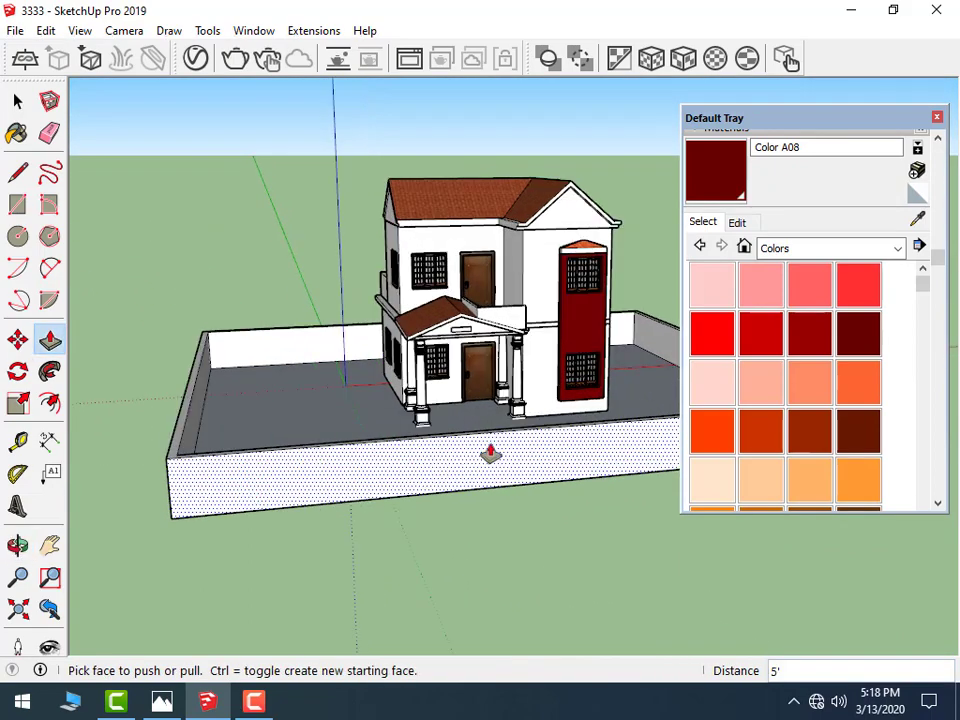
pyautogui.moveTo(478, 457); pyautogui.dragTo(448, 433, button='middle')
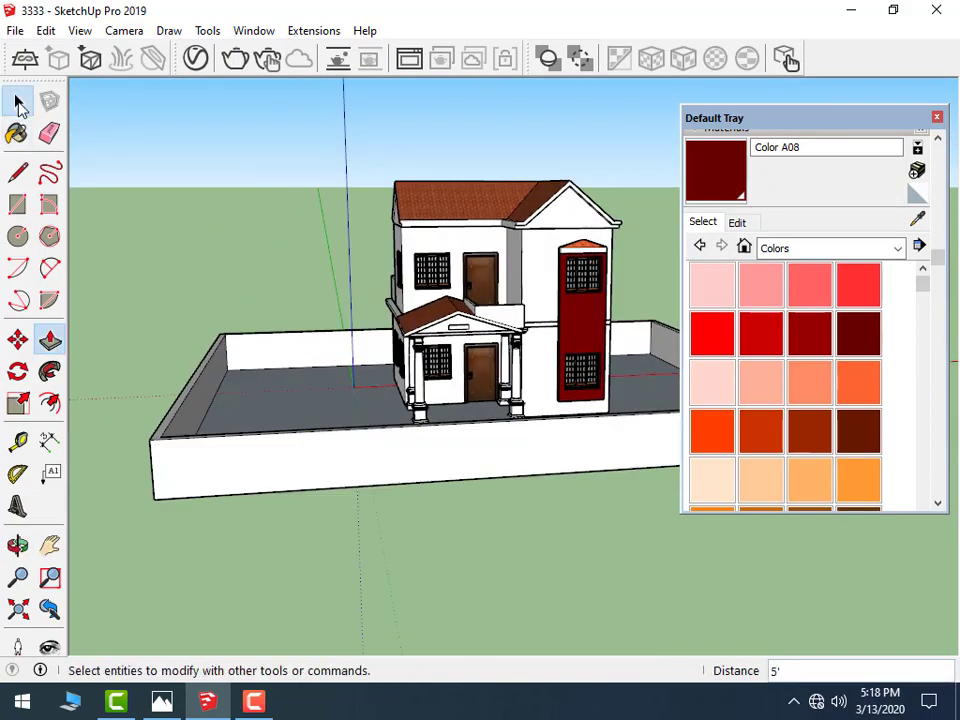
# - Draw vertical lines across the front wall to mark off the gate section
pyautogui.click(19, 100)
pyautogui.click(22, 180)
pyautogui.scroll(1, 358, 427)
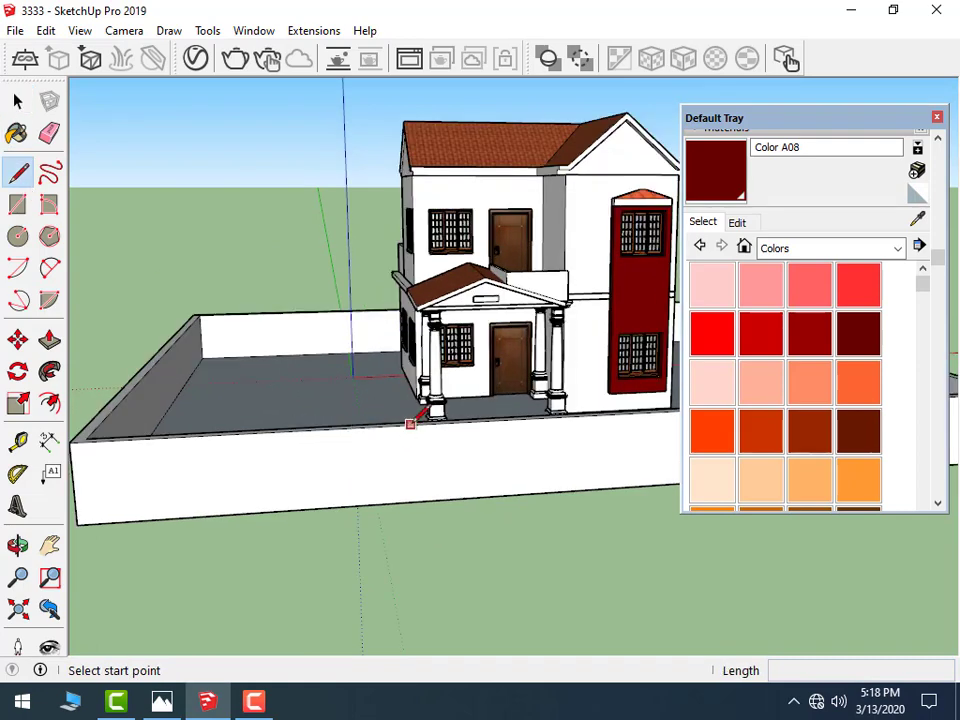
pyautogui.click(411, 423)
pyautogui.scroll(-2, 268, 390)
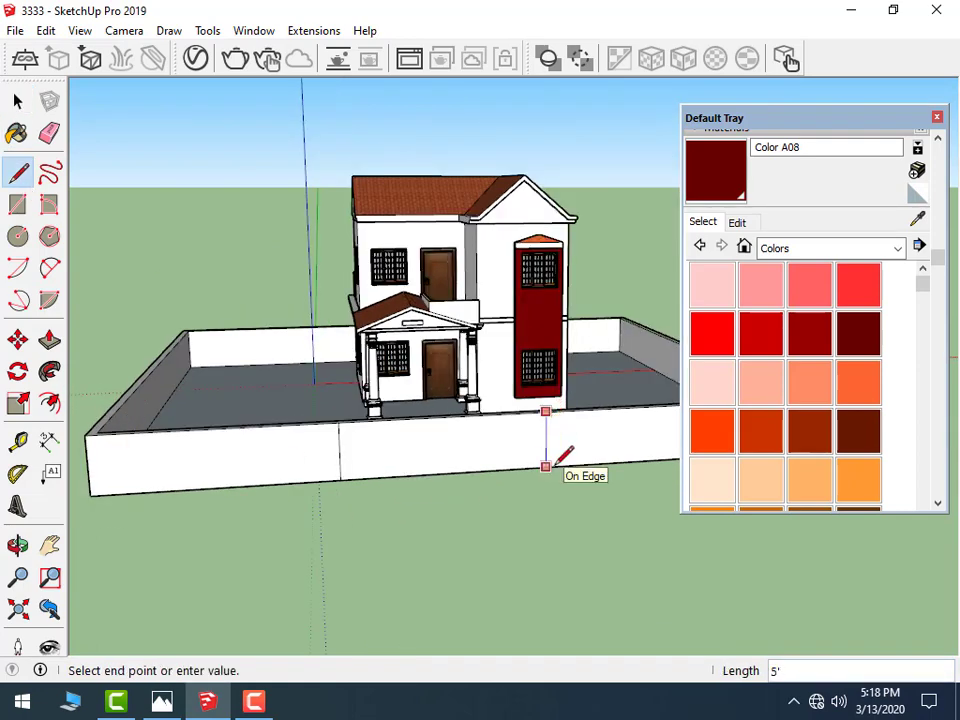
pyautogui.moveTo(449, 450); pyautogui.dragTo(456, 615, button='middle')
pyautogui.scroll(2, 396, 540)
pyautogui.scroll(2, 392, 527)
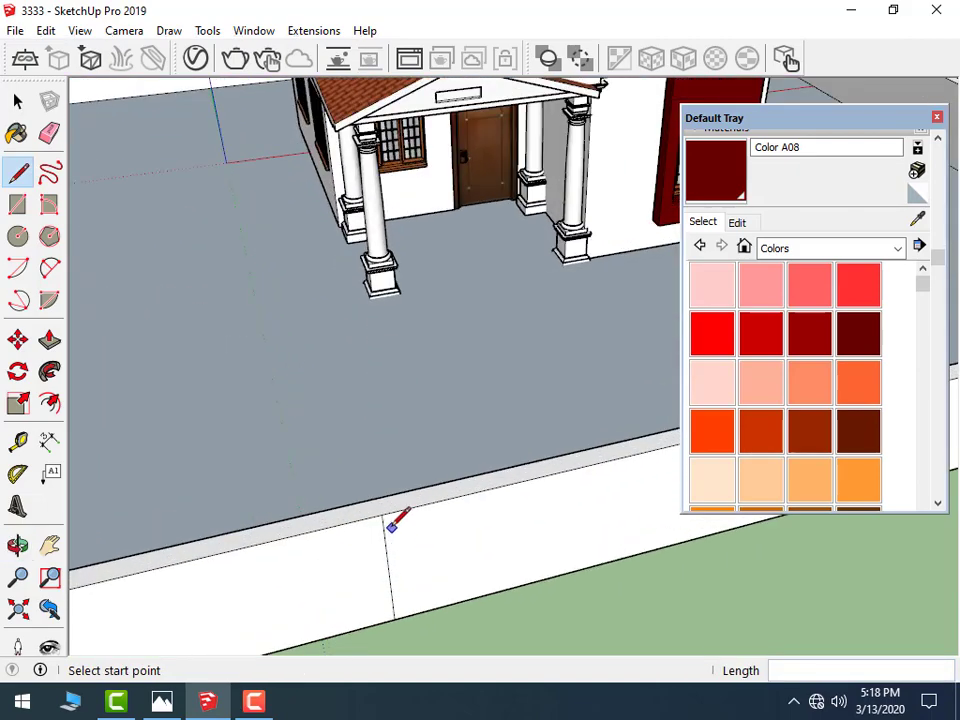
pyautogui.scroll(-2, 300, 392)
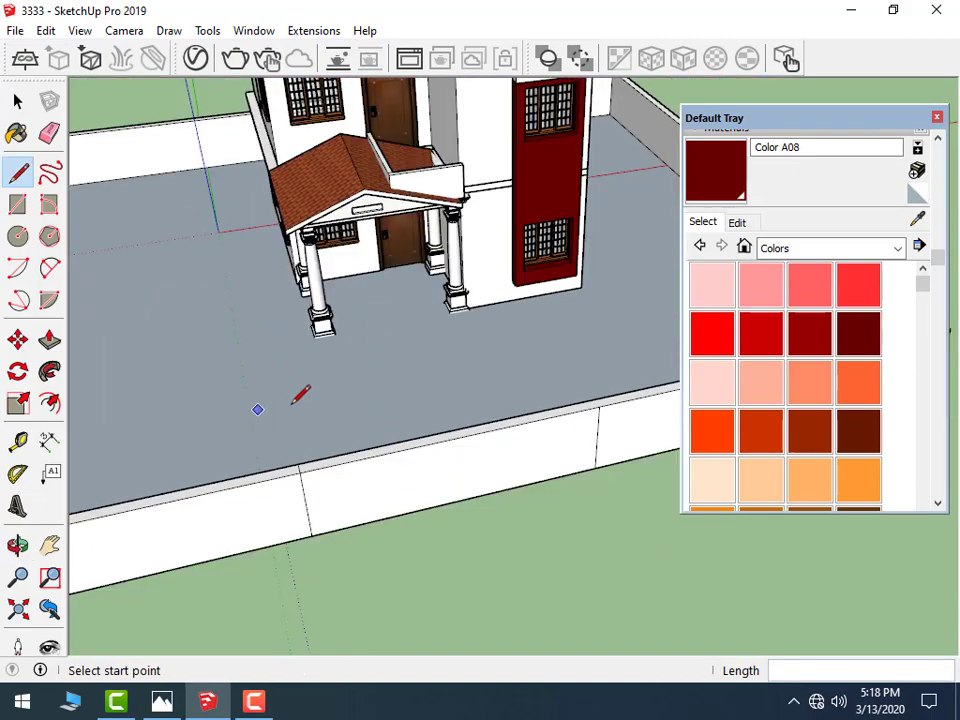
pyautogui.scroll(1, 504, 398)
pyautogui.scroll(2, 540, 400)
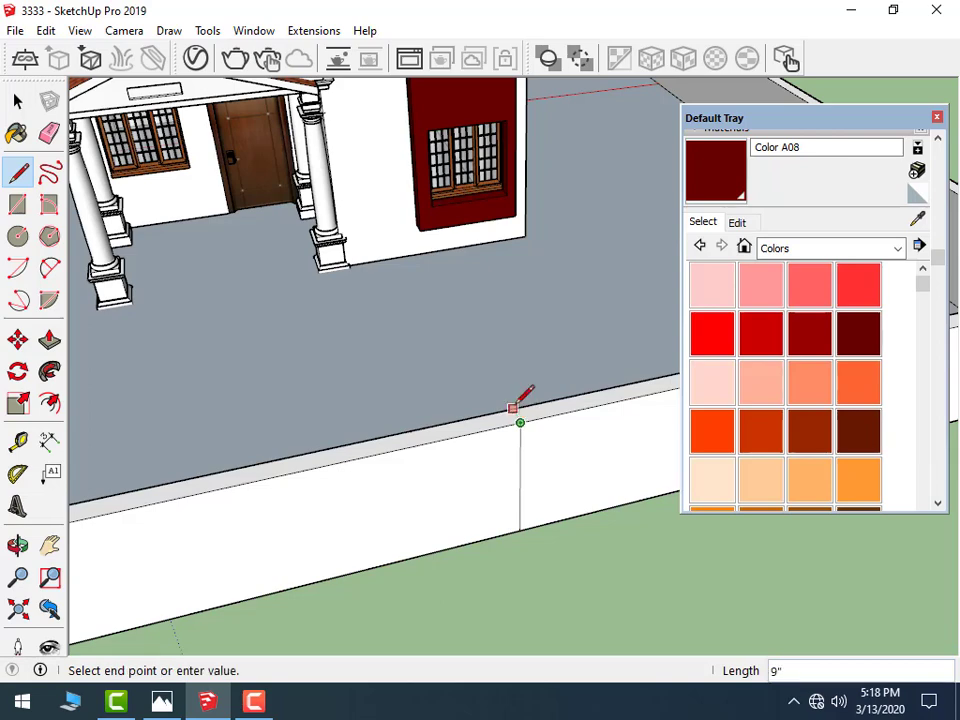
# - Push the marked front wall section back 5' to open the gateway
pyautogui.click(17, 101)
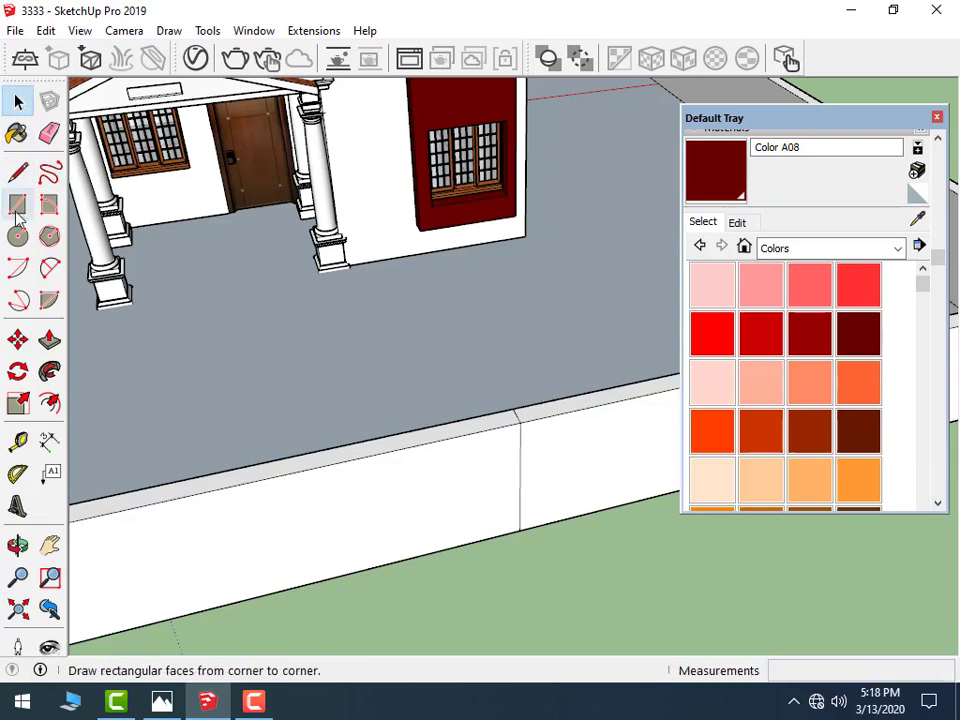
pyautogui.click(50, 342)
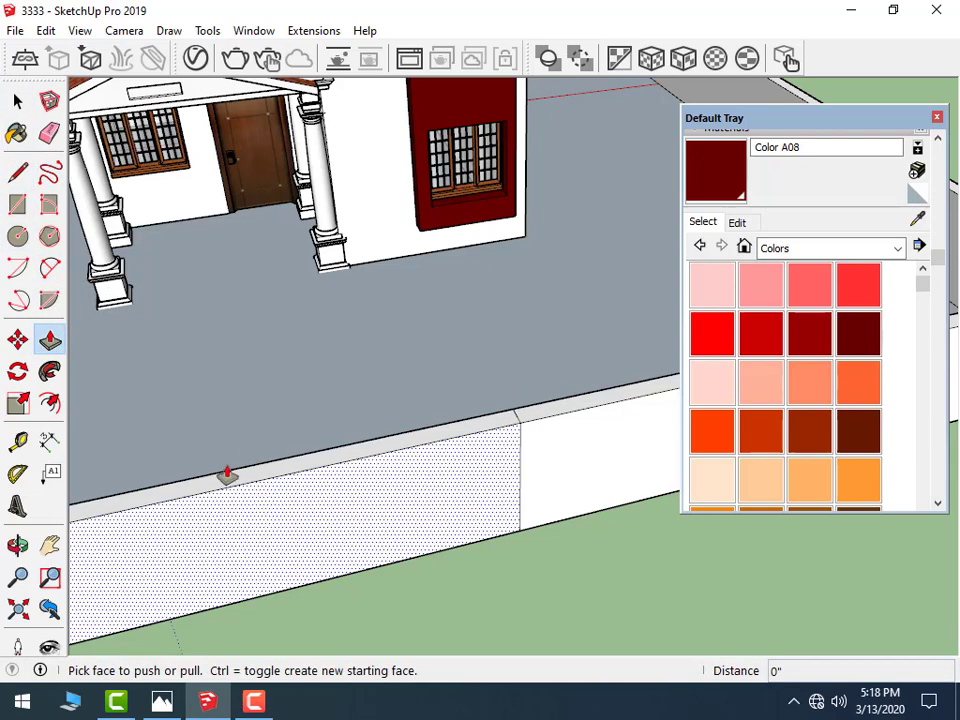
pyautogui.moveTo(234, 486)
pyautogui.mouseDown()
pyautogui.moveTo(474, 514)
pyautogui.moveTo(519, 537)
pyautogui.mouseUp()
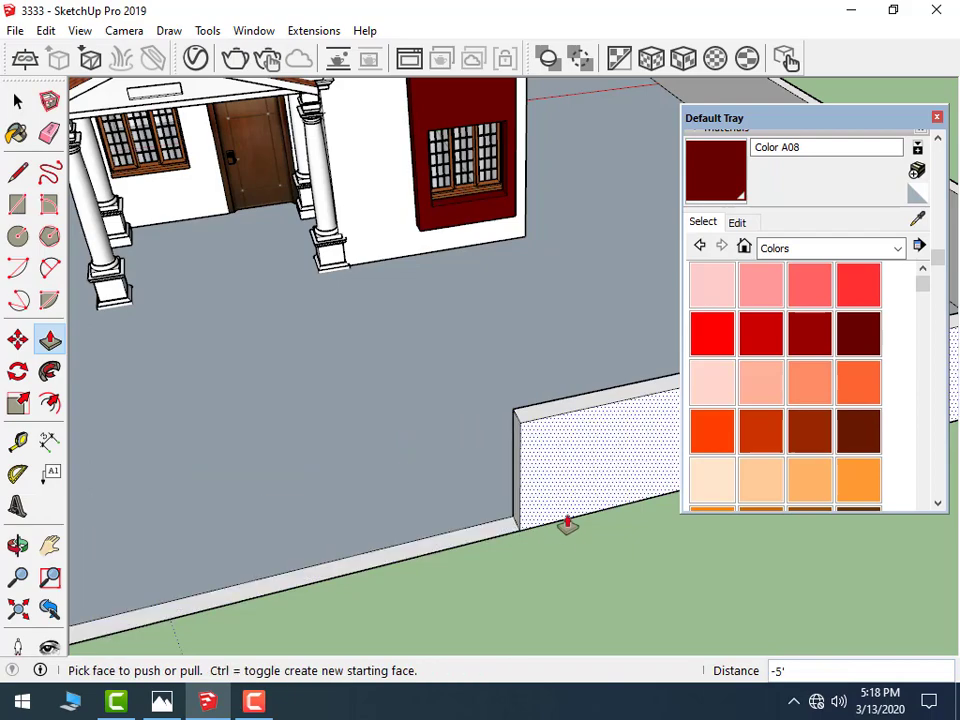
pyautogui.scroll(-3, 660, 450)
pyautogui.scroll(-3, 600, 420)
# - Open File > Import and browse up from the column folder to 'sketch up model'
pyautogui.click(16, 31)
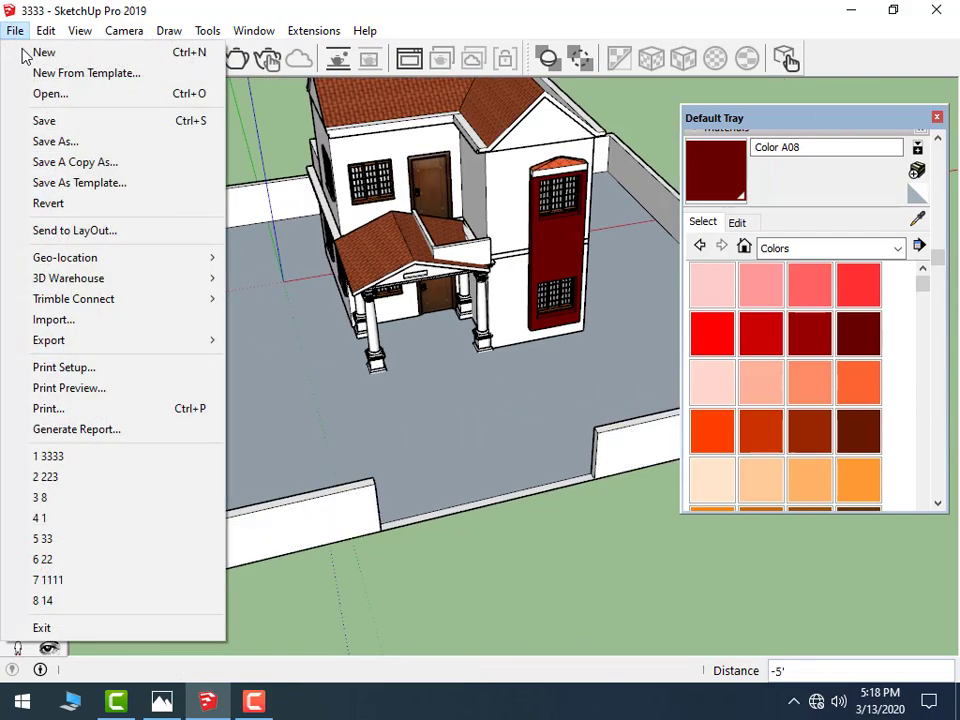
pyautogui.click(52, 320)
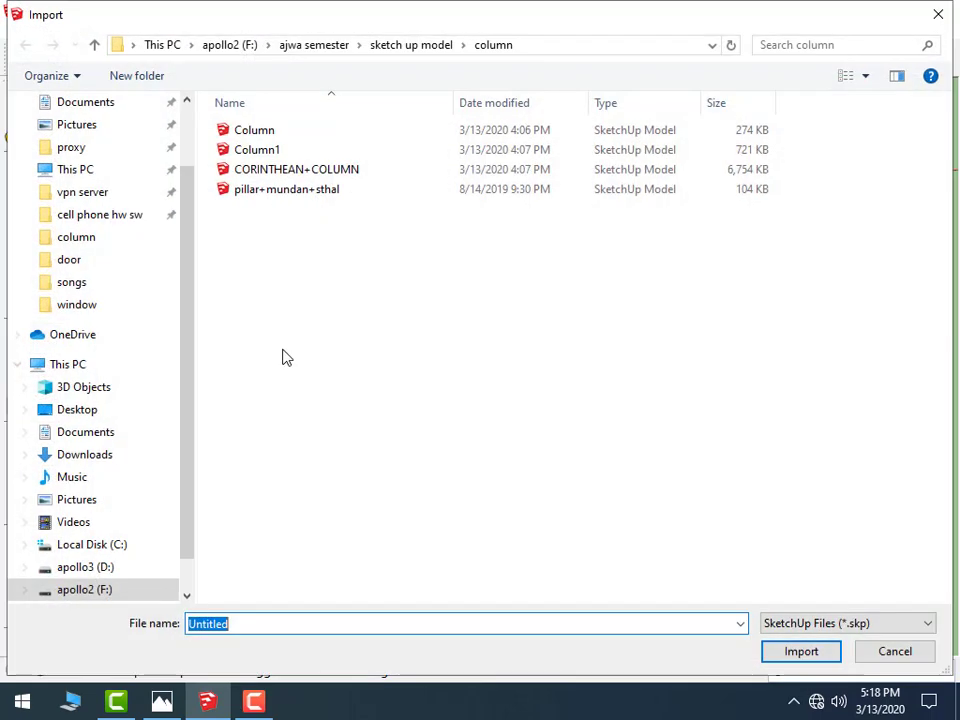
pyautogui.click(418, 46)
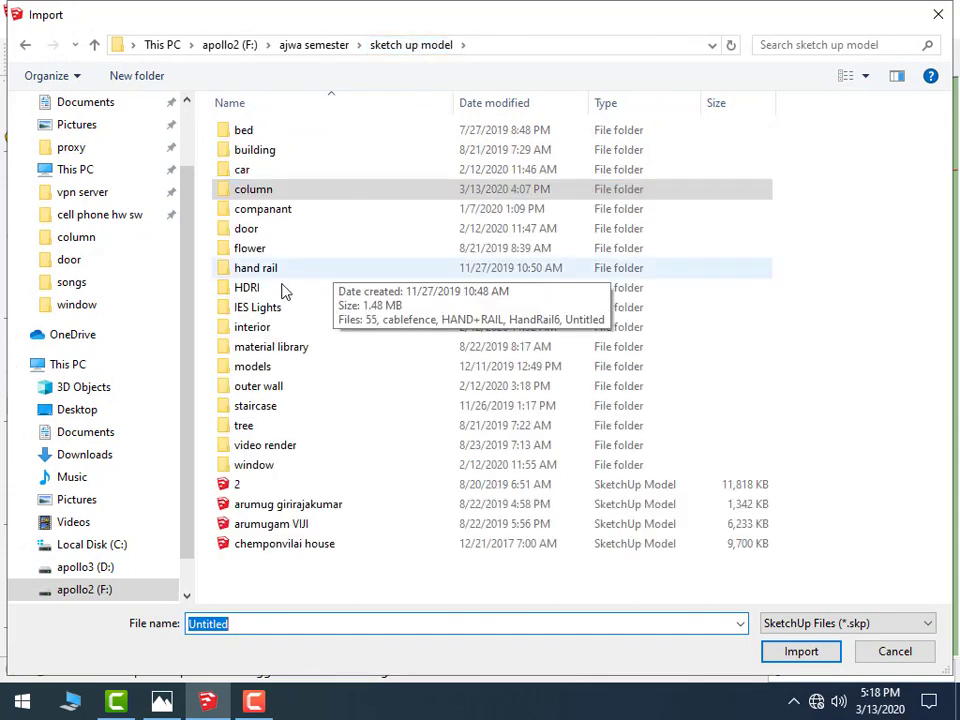
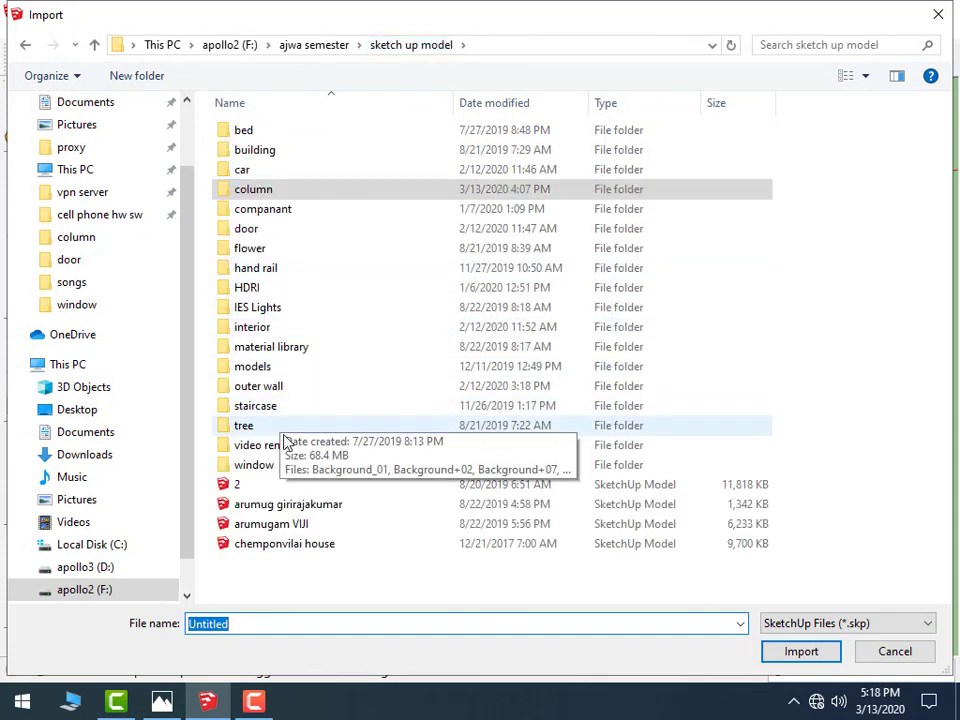
# - Import the accordion grill door model from the door models folder
pyautogui.click(260, 310)
pyautogui.doubleClick(258, 230)
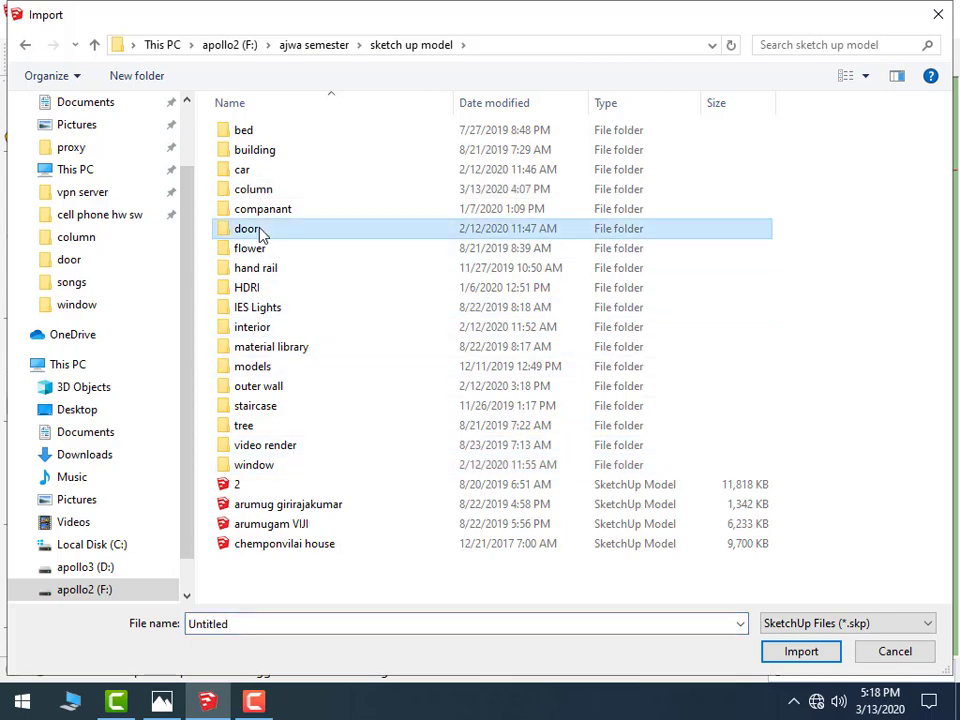
pyautogui.click(460, 178)
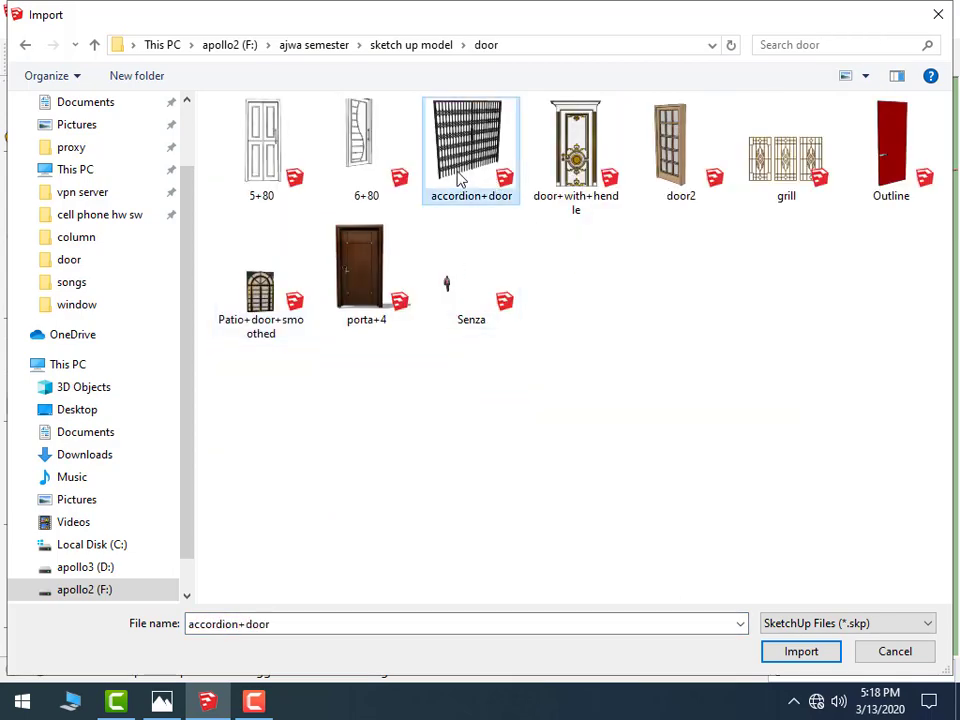
pyautogui.doubleClick(786, 189)
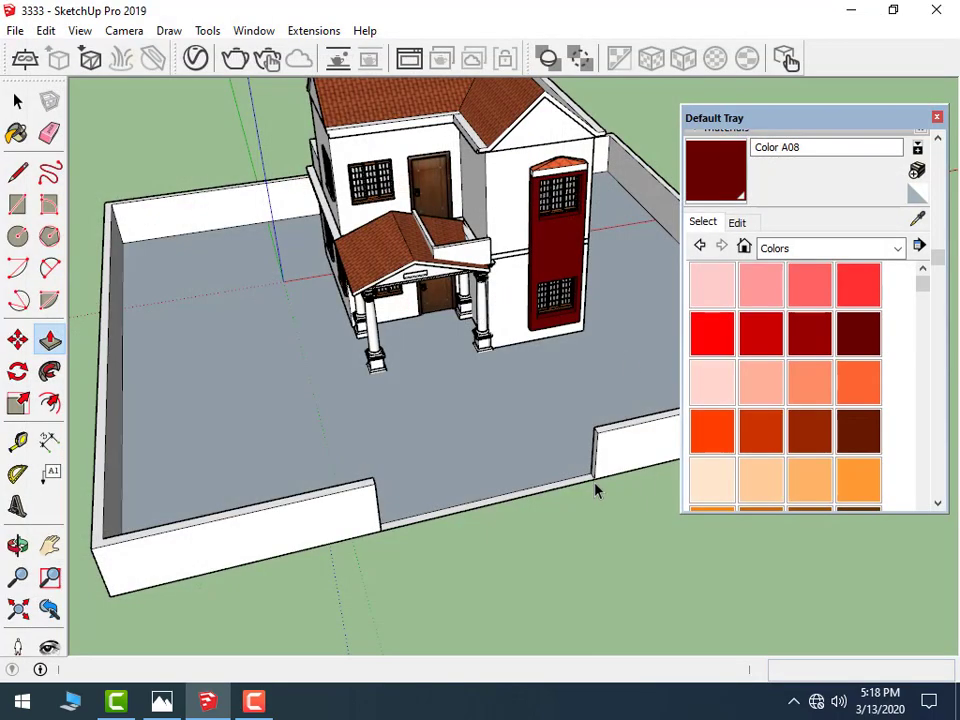
# - Drop the imported grill and move it into the front compound wall opening
pyautogui.click(384, 542)
pyautogui.moveTo(451, 468); pyautogui.dragTo(460, 420, button='middle')
pyautogui.scroll(3, 467, 415)
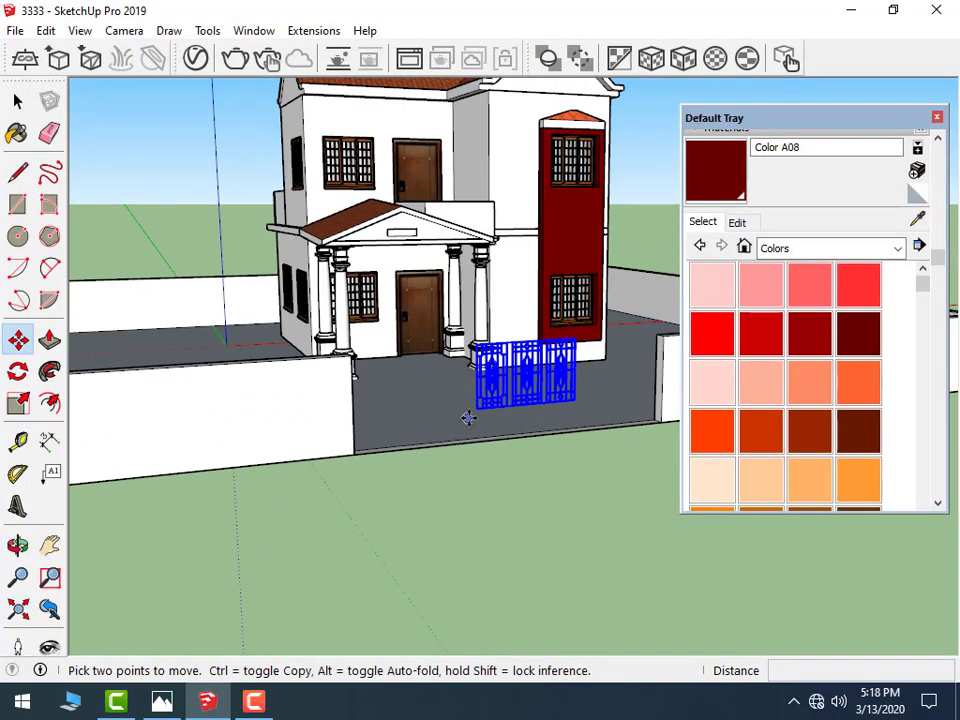
pyautogui.scroll(3, 467, 415)
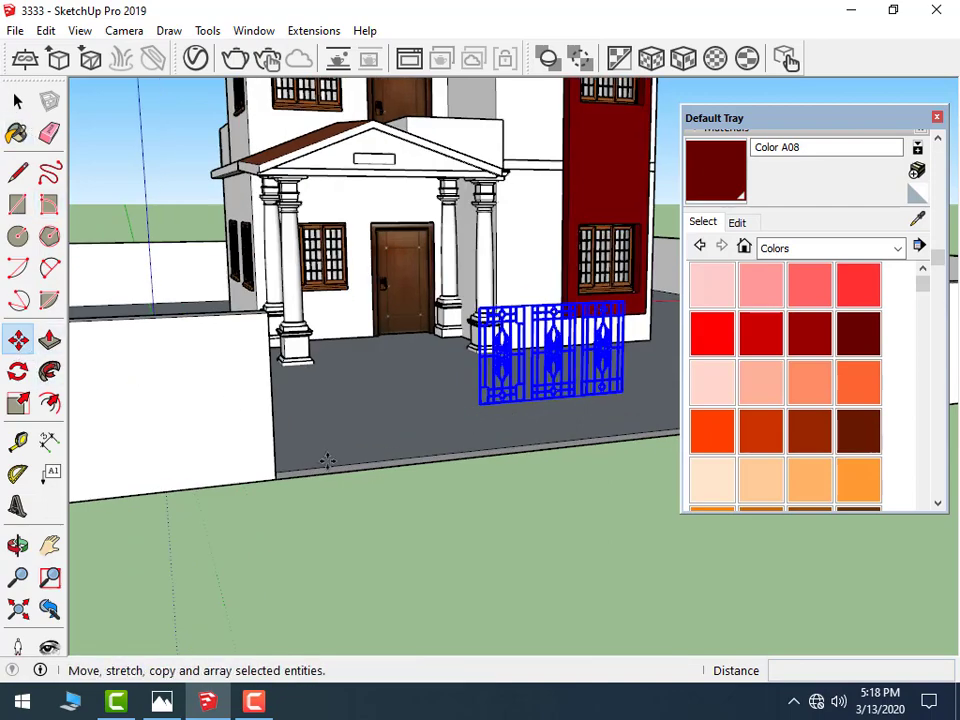
pyautogui.scroll(2, 420, 440)
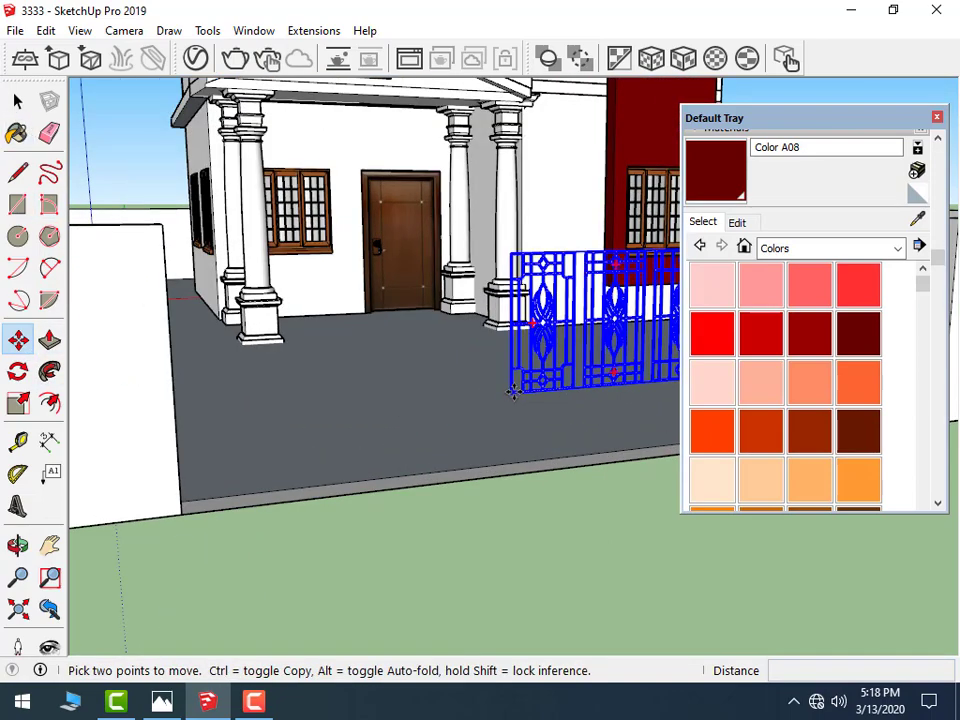
pyautogui.click(513, 390)
pyautogui.click(185, 503)
pyautogui.scroll(-2, 197, 508)
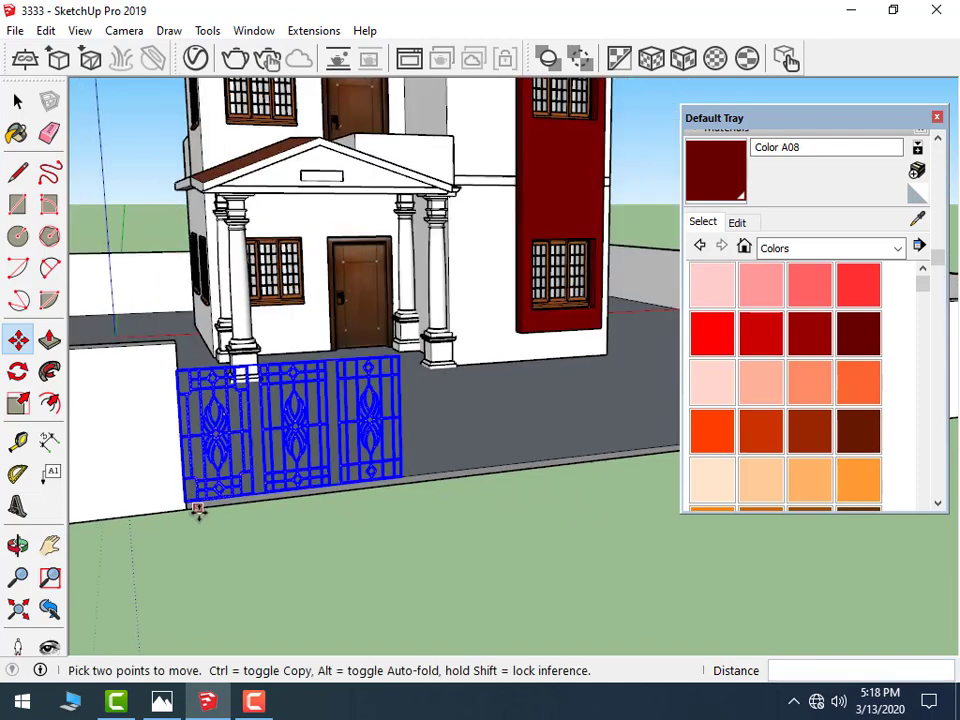
pyautogui.moveTo(197, 508)
pyautogui.mouseDown(button='middle')
pyautogui.moveTo(293, 497)
pyautogui.moveTo(320, 528)
pyautogui.mouseUp(button='middle')
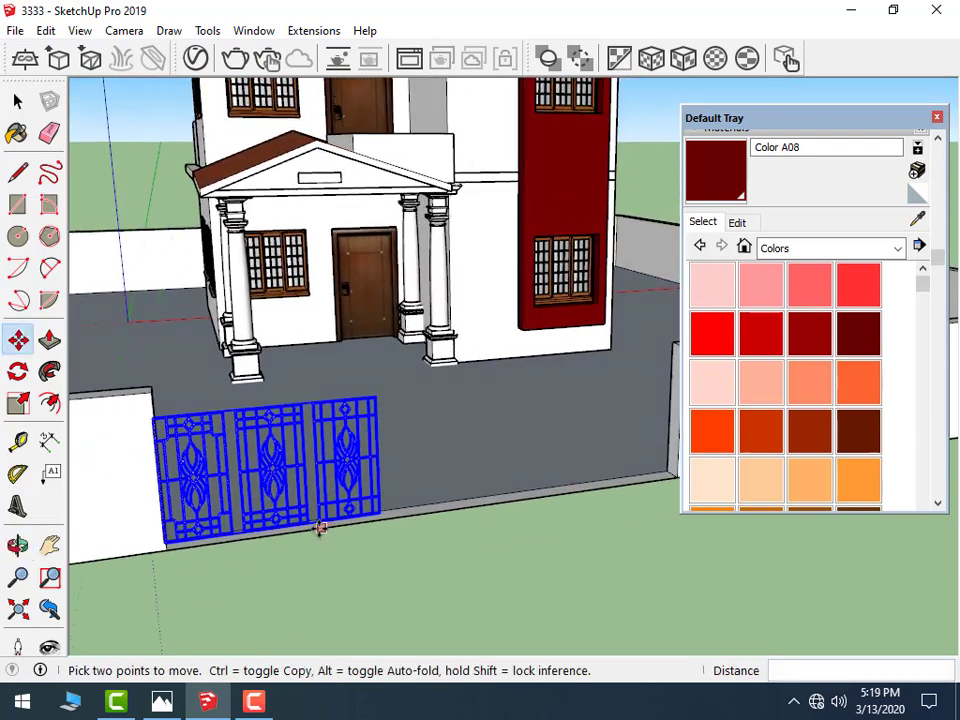
# - Place a copy of the grill beside the original and select all grill panels
pyautogui.press('ctrl')
pyautogui.click(148, 420)
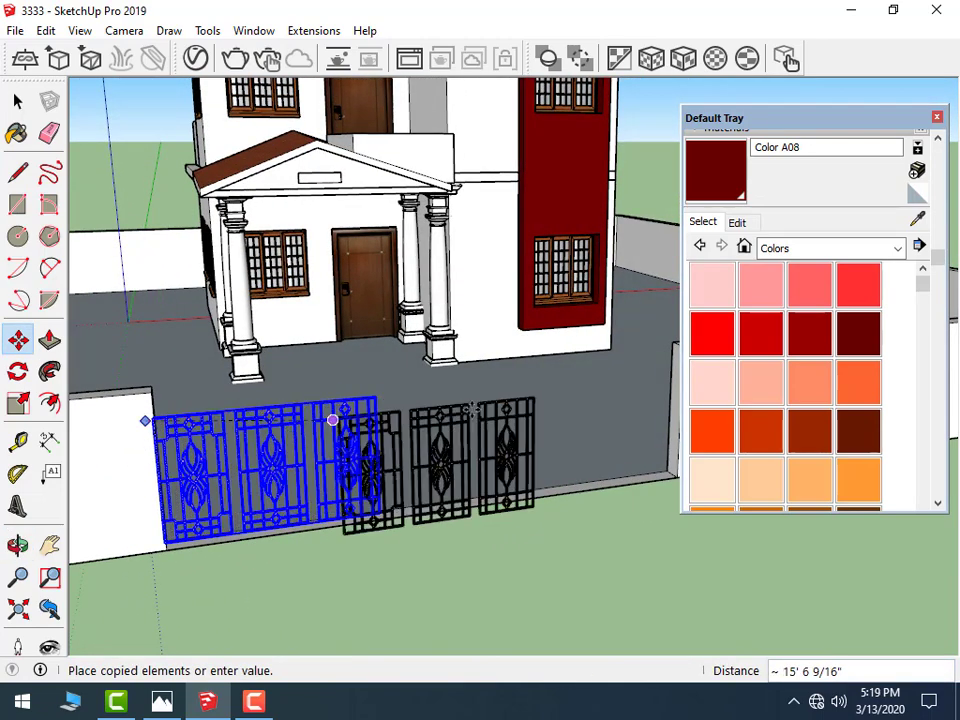
pyautogui.click(381, 395)
pyautogui.press('space')
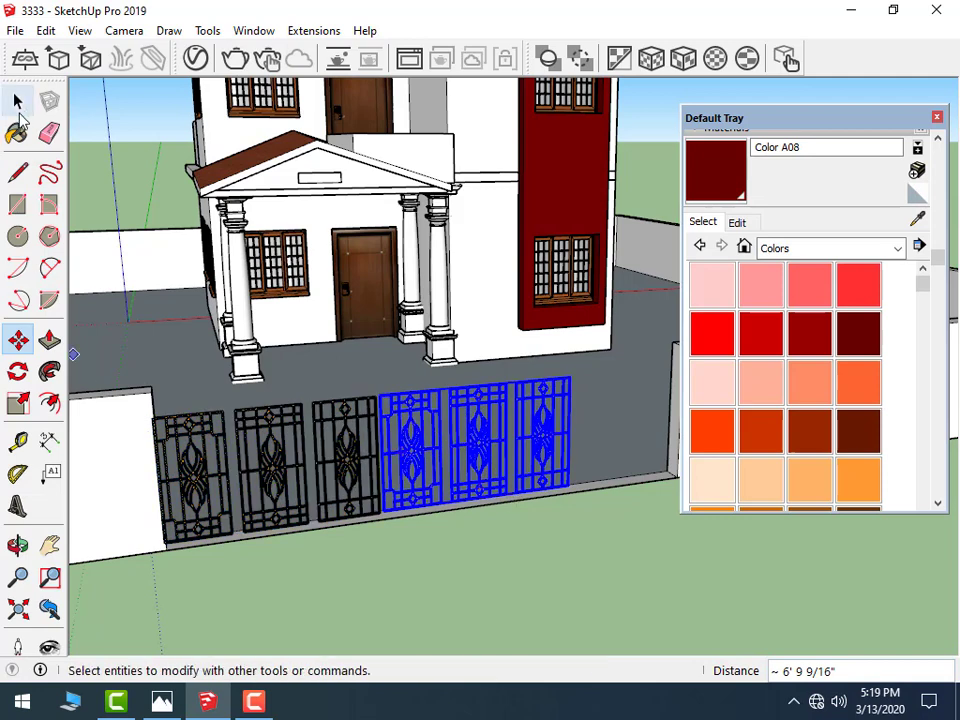
pyautogui.keyDown('shift'); pyautogui.click(210, 448); pyautogui.keyUp('shift')
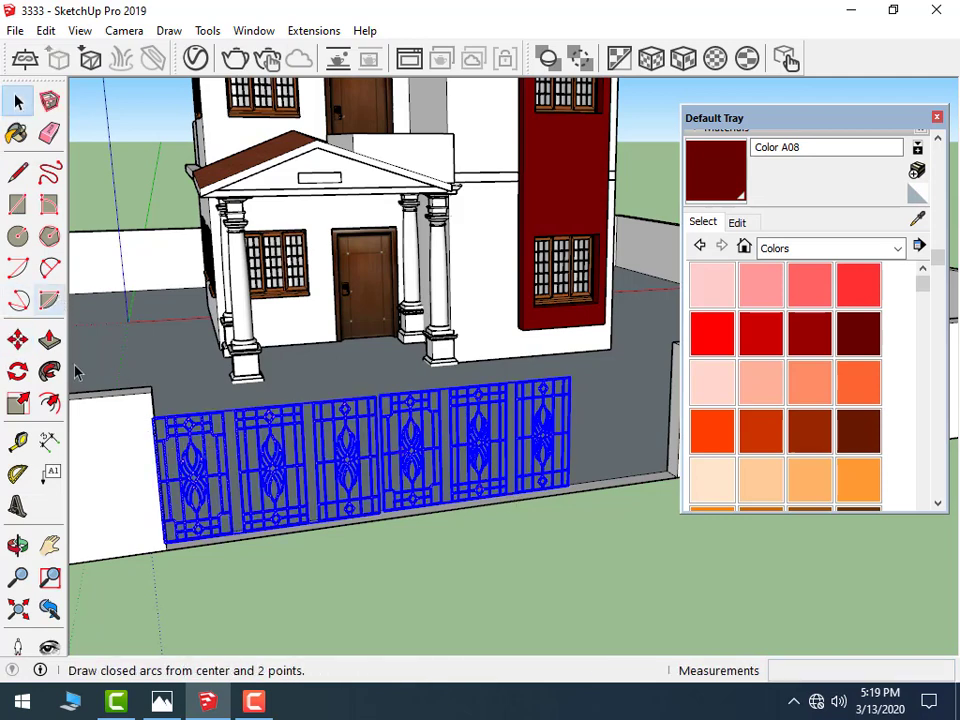
# - Try scaling the grill panels from the corner and grips, cancelling a mistaken flattening
pyautogui.click(18, 403)
pyautogui.scroll(-2, 111, 452)
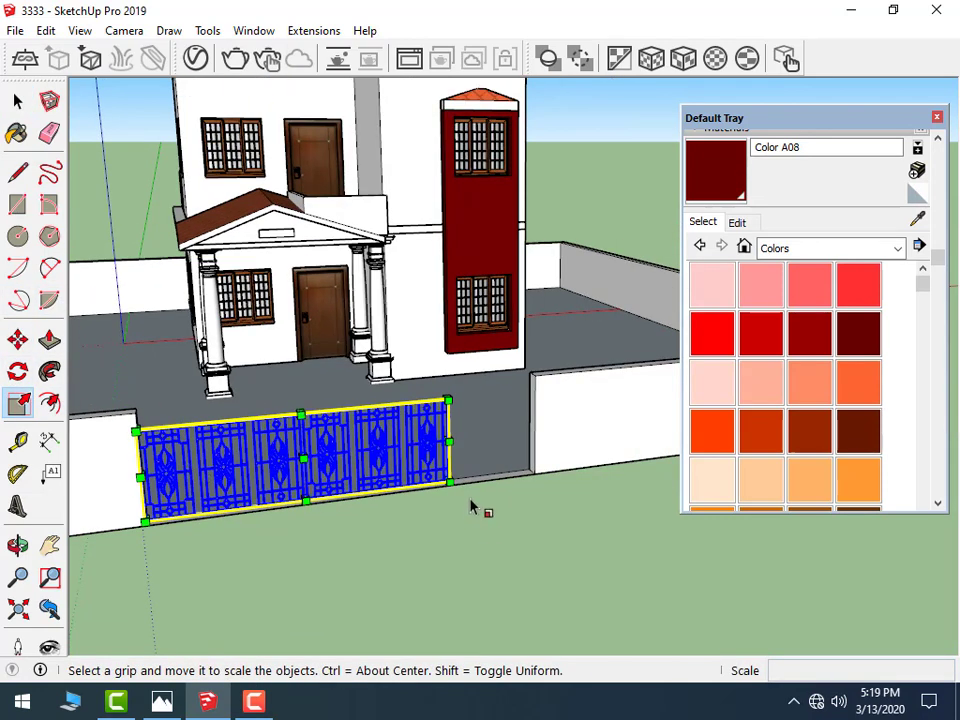
pyautogui.moveTo(448, 400); pyautogui.dragTo(537, 375)
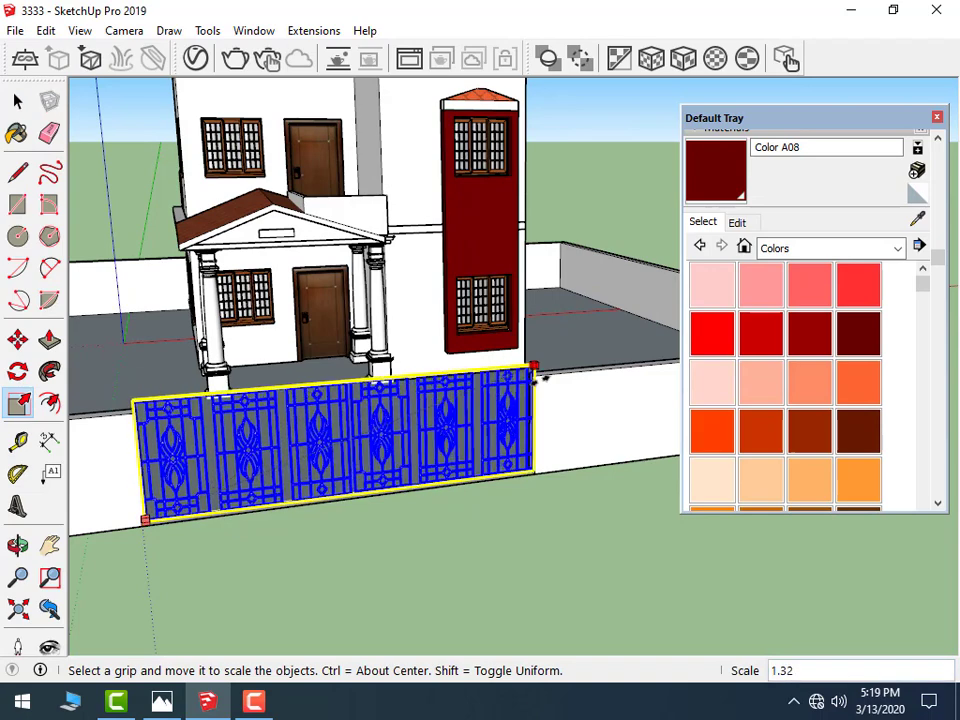
pyautogui.scroll(3, 537, 398)
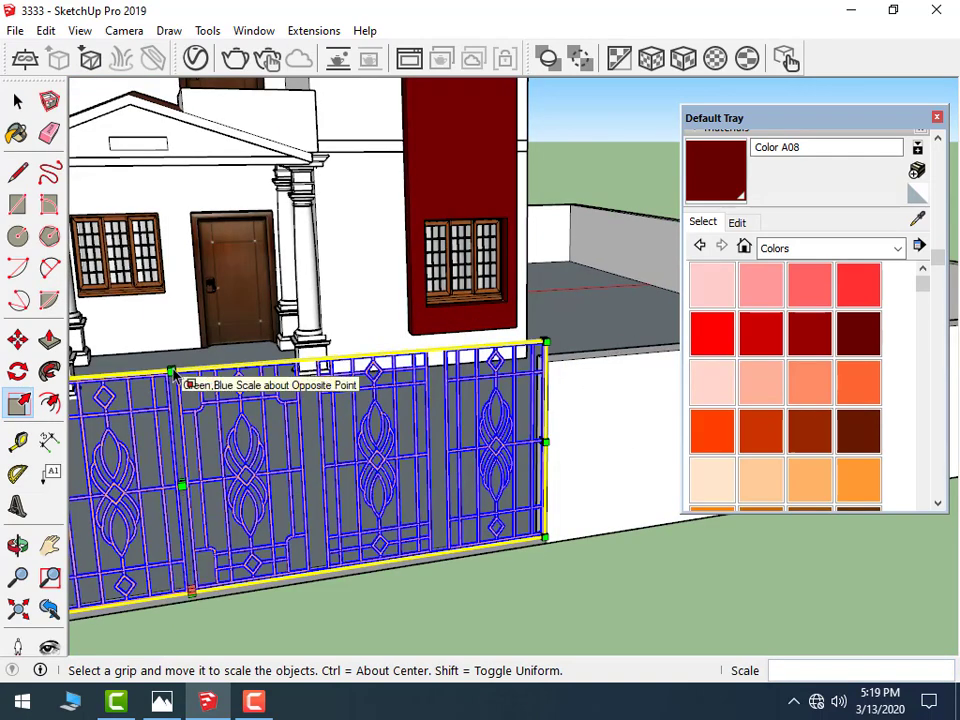
pyautogui.moveTo(172, 373); pyautogui.dragTo(218, 360)
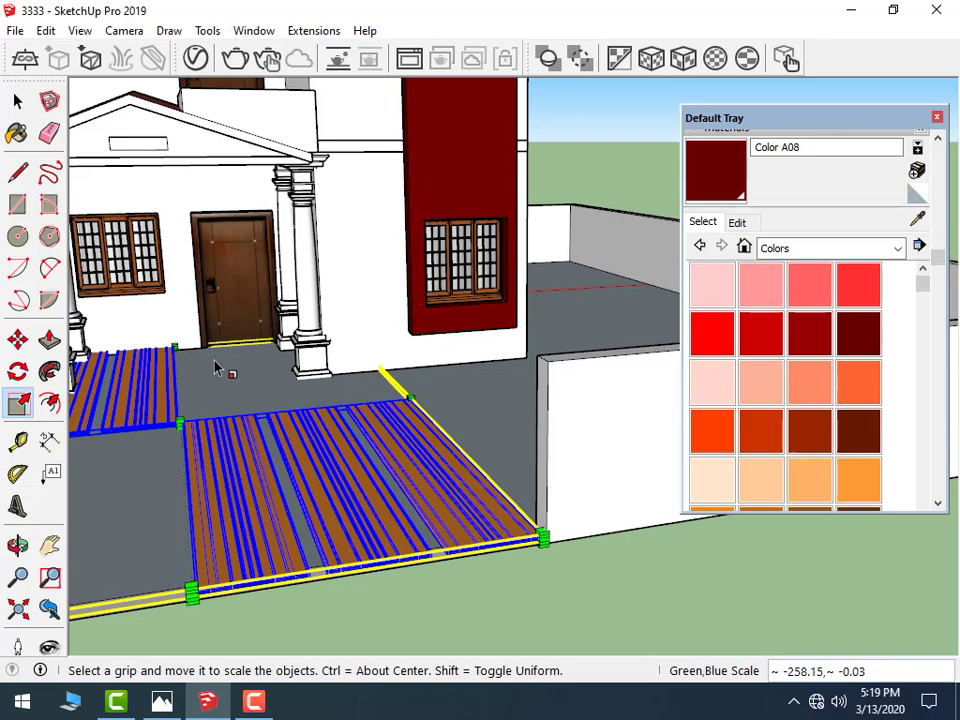
pyautogui.press('Escape')
# - Shrink the grill panels to fit the wall opening, then deselect them
pyautogui.scroll(3, 622, 362)
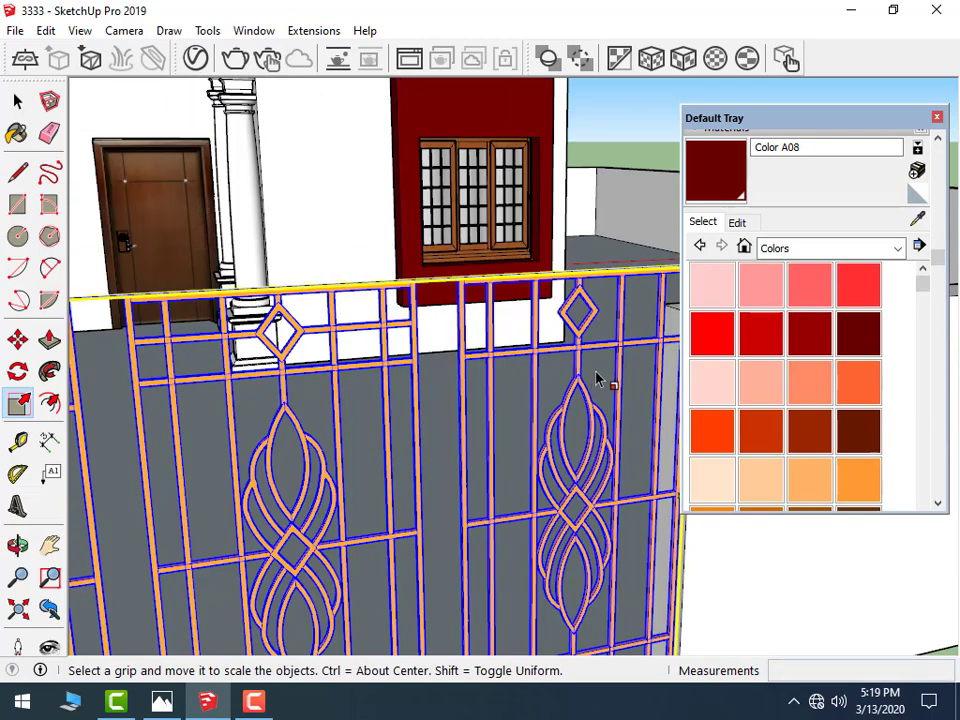
pyautogui.scroll(-3, 345, 345)
pyautogui.scroll(2, 488, 327)
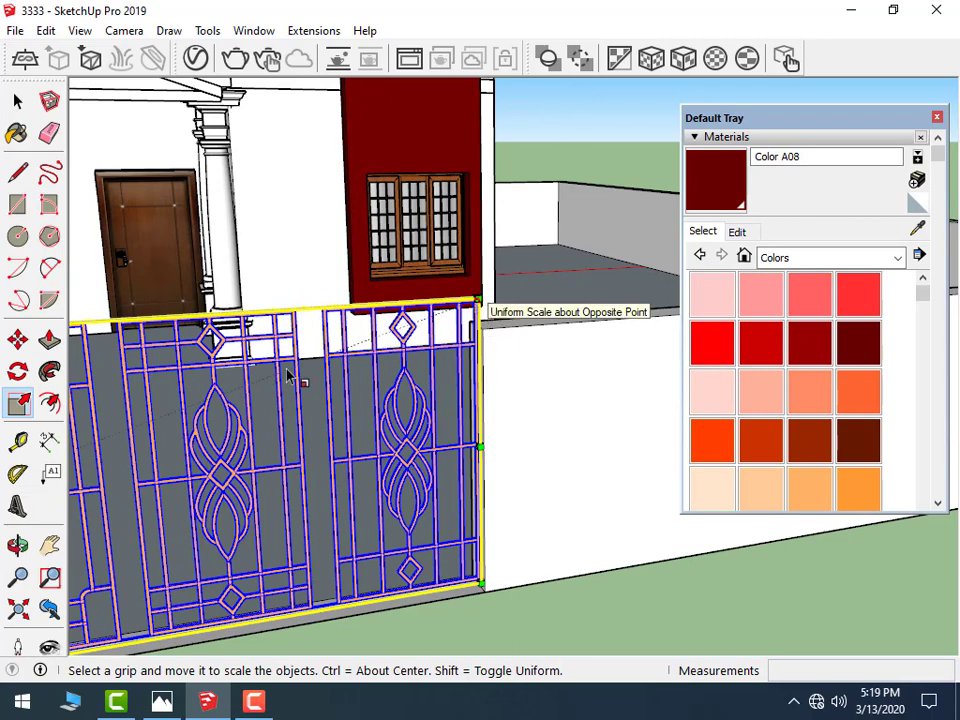
pyautogui.scroll(-2, 296, 377)
pyautogui.scroll(-1, 280, 403)
pyautogui.moveTo(280, 403); pyautogui.dragTo(147, 373, button='middle')
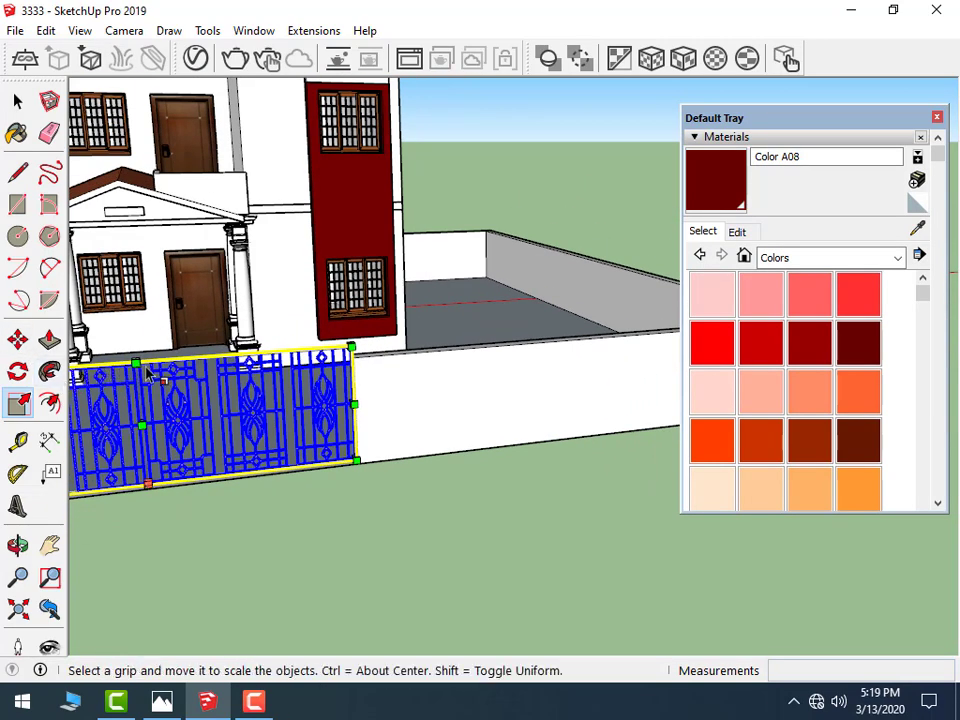
pyautogui.moveTo(137, 367); pyautogui.dragTo(361, 367)
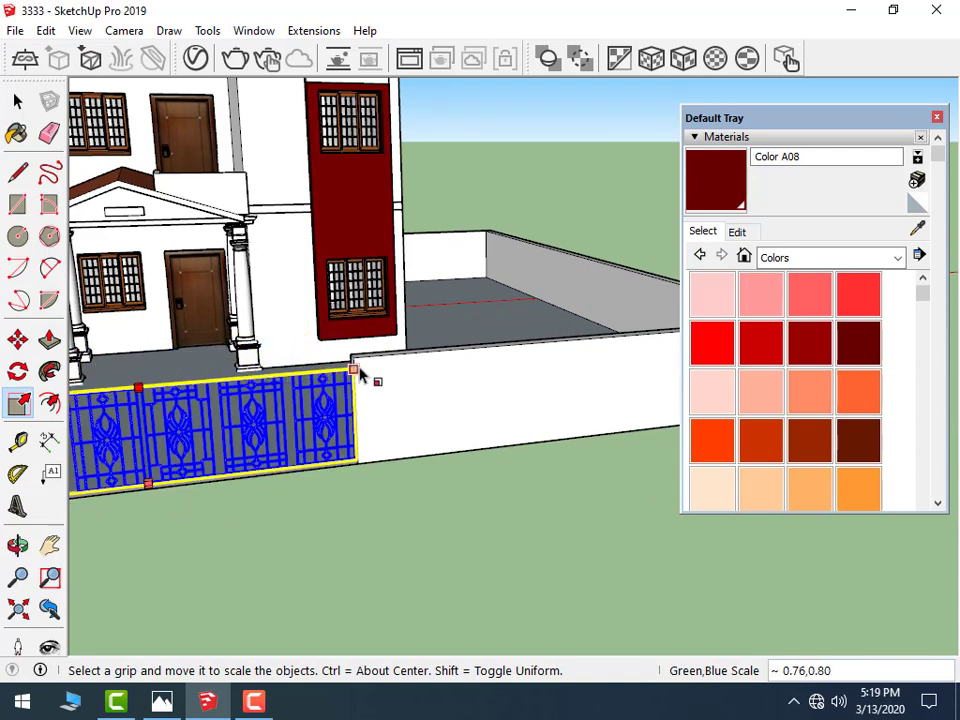
pyautogui.click(17, 101)
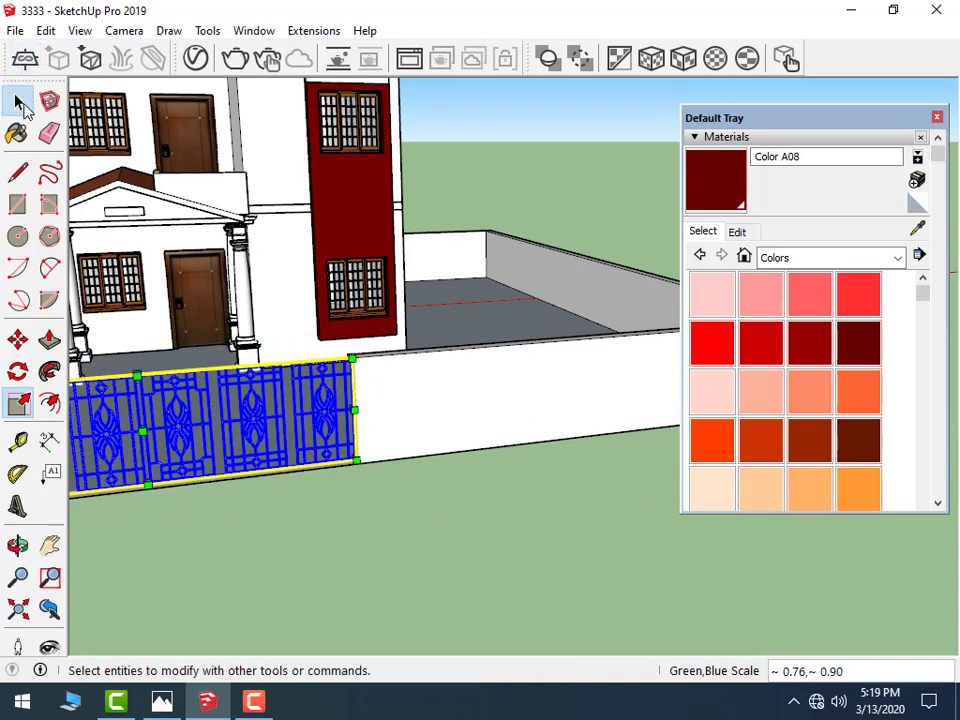
pyautogui.click(503, 597)
pyautogui.scroll(-2, 447, 550)
pyautogui.scroll(-2, 386, 570)
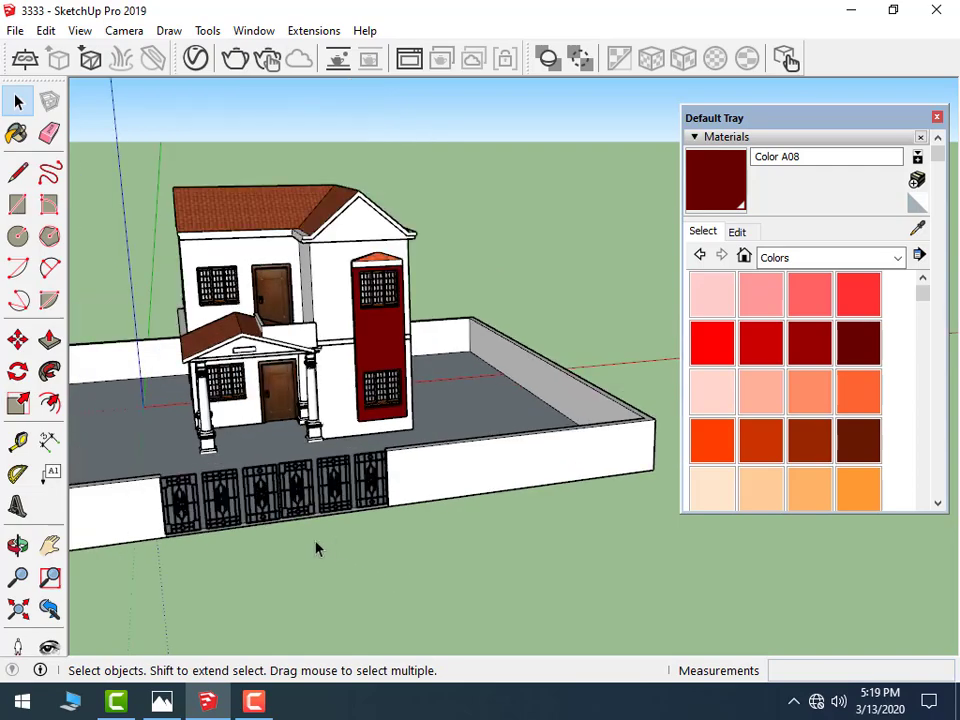
pyautogui.moveTo(278, 574)
pyautogui.mouseDown(button='middle')
pyautogui.moveTo(512, 470)
pyautogui.moveTo(519, 497)
pyautogui.moveTo(216, 476)
pyautogui.moveTo(230, 503)
pyautogui.moveTo(253, 510)
pyautogui.mouseUp(button='middle')
pyautogui.scroll(-2, 186, 369)
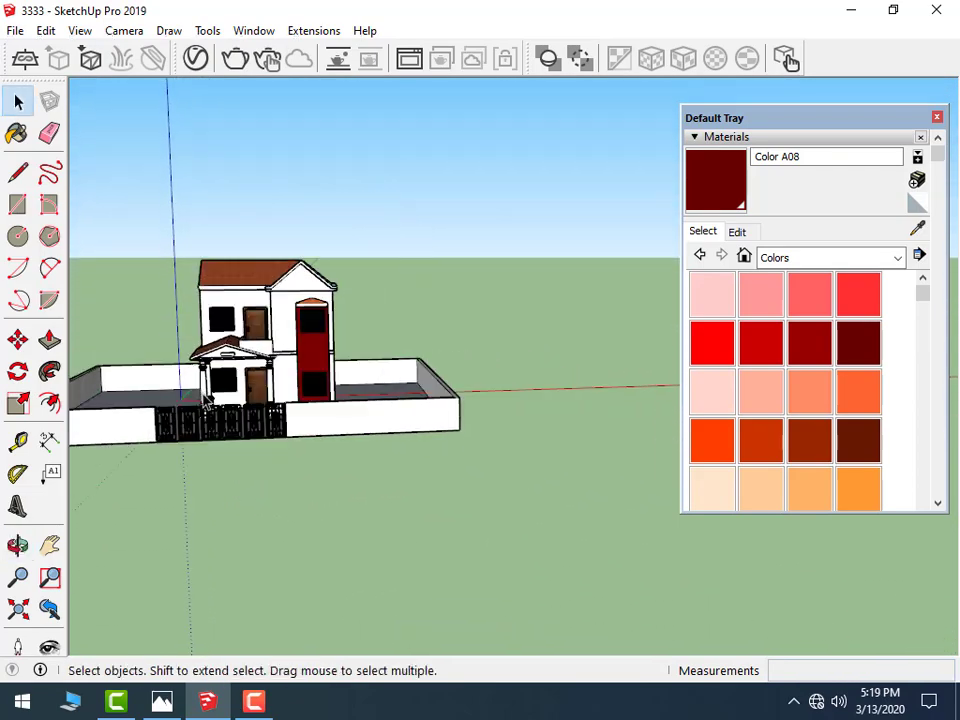
pyautogui.moveTo(200, 400)
pyautogui.mouseDown(button='middle')
pyautogui.moveTo(241, 515)
pyautogui.moveTo(486, 429)
pyautogui.moveTo(510, 456)
pyautogui.mouseUp(button='middle')
pyautogui.scroll(2, 372, 472)
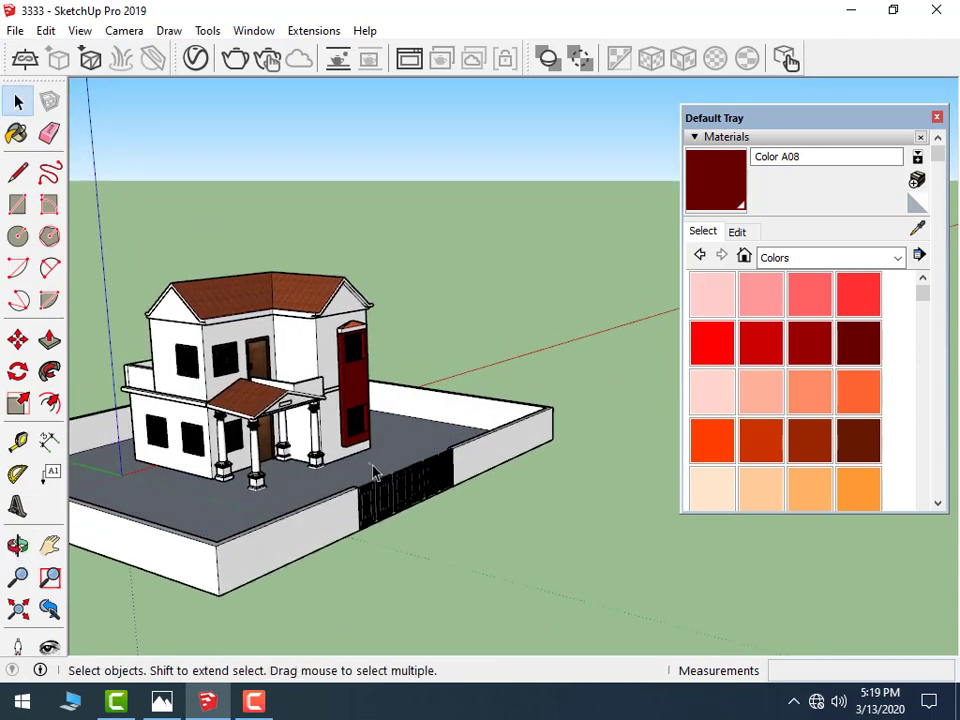
pyautogui.scroll(1, 378, 465)
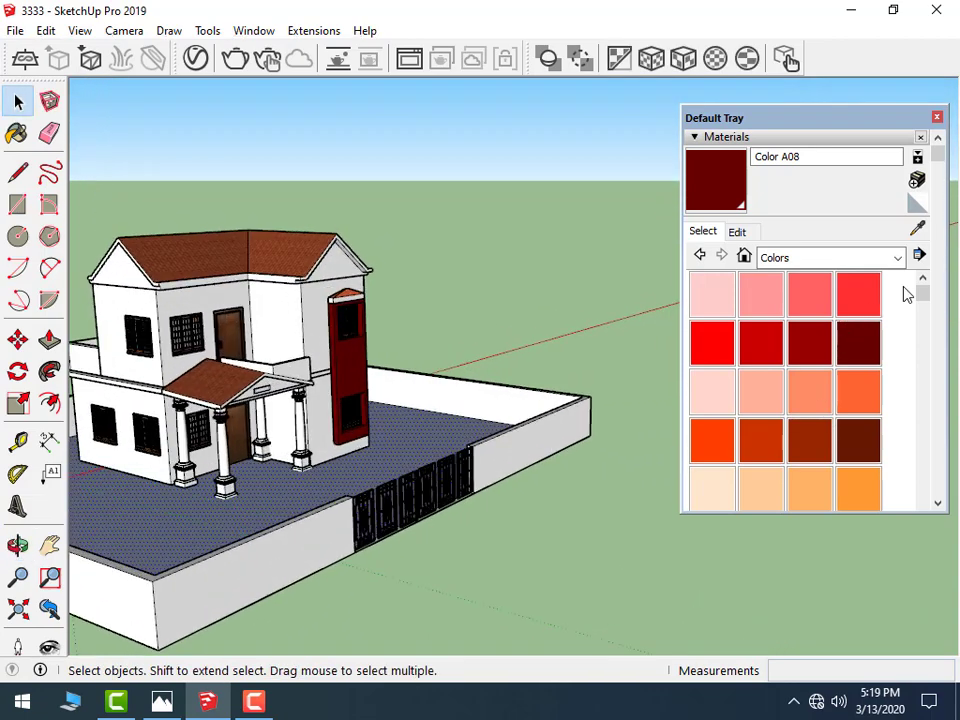
# - Paint the ground with Field Rectangle Tile from the Tile material library
pyautogui.click(866, 259)
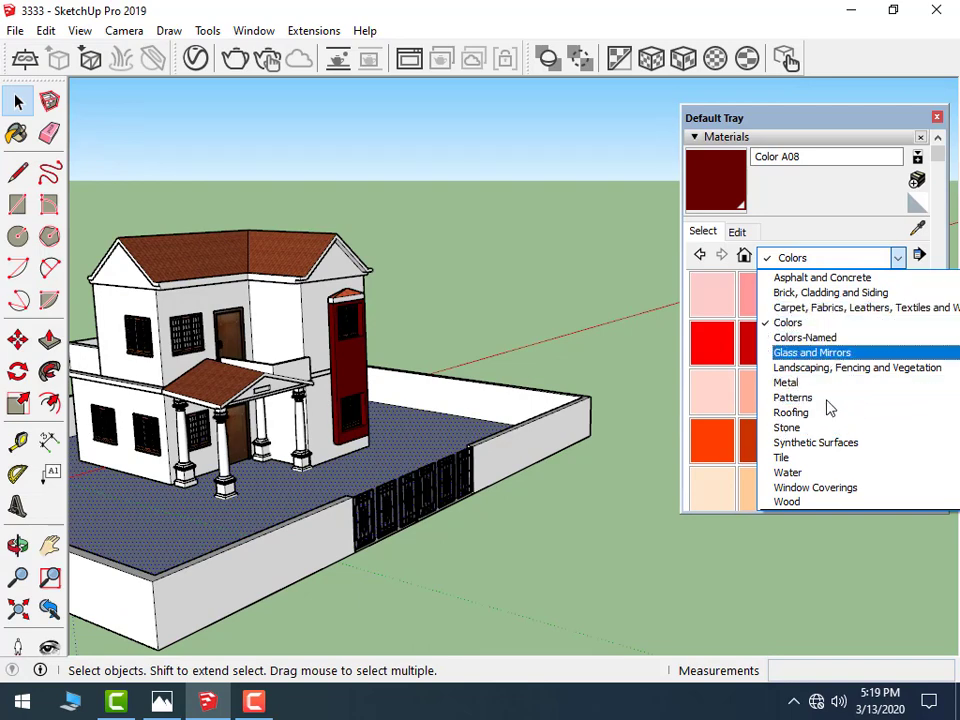
pyautogui.click(812, 457)
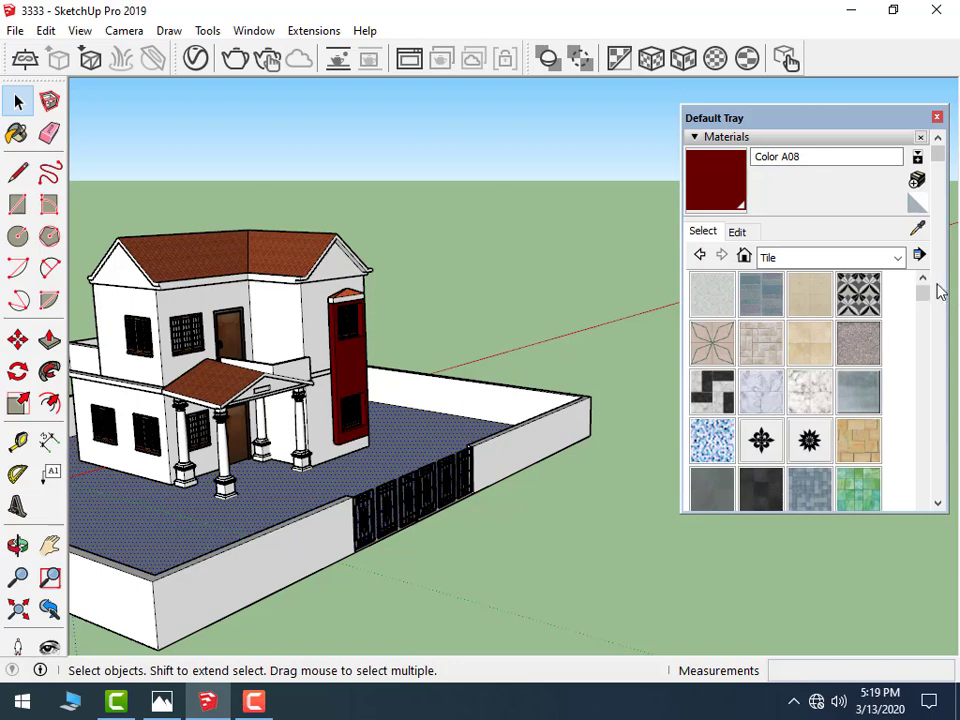
pyautogui.moveTo(925, 295); pyautogui.dragTo(925, 390)
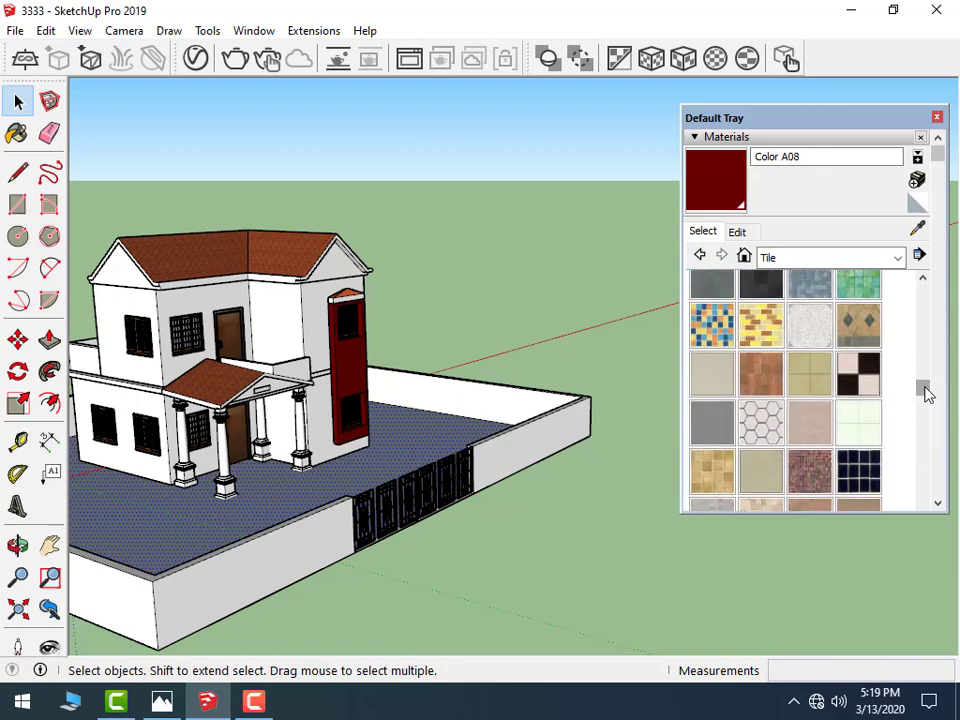
pyautogui.moveTo(925, 393)
pyautogui.mouseDown()
pyautogui.moveTo(925, 462)
pyautogui.moveTo(928, 281)
pyautogui.mouseUp()
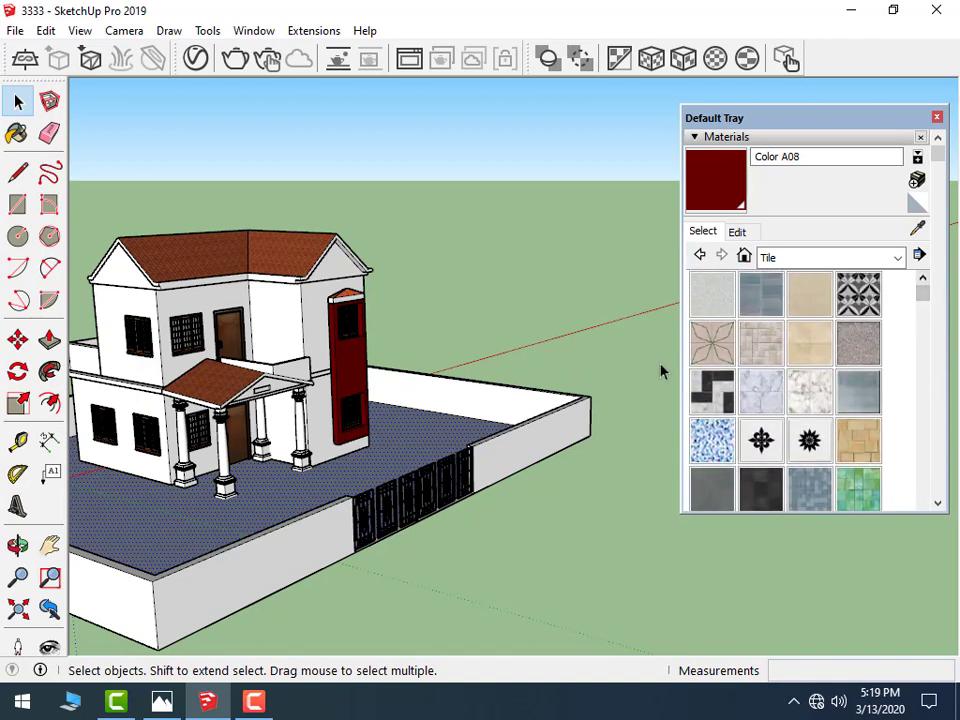
pyautogui.click(712, 342)
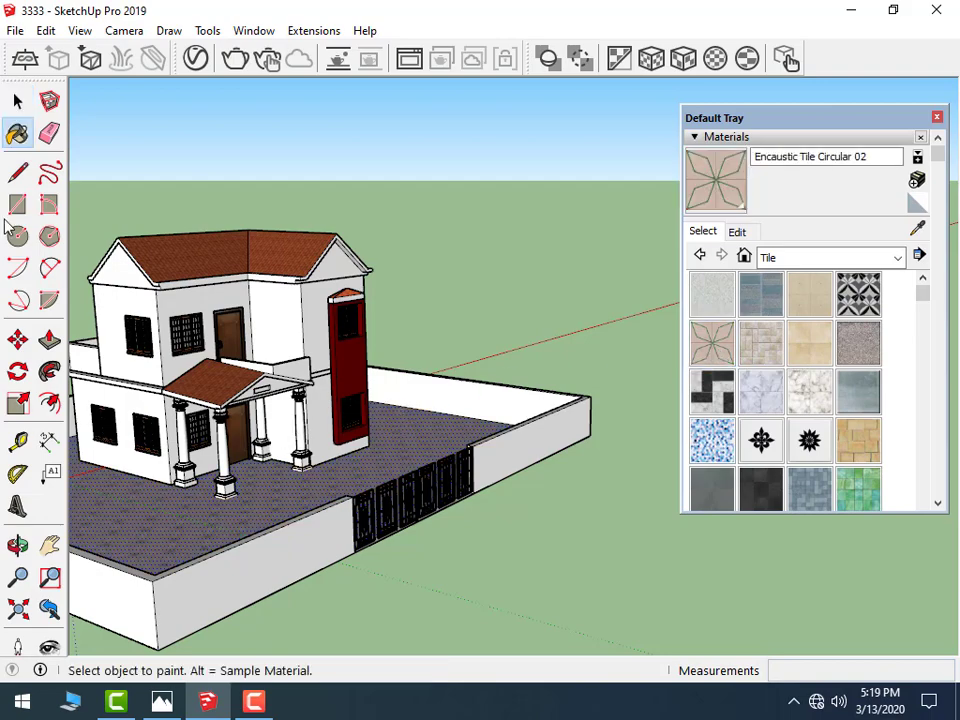
pyautogui.click(17, 102)
pyautogui.scroll(4, 157, 513)
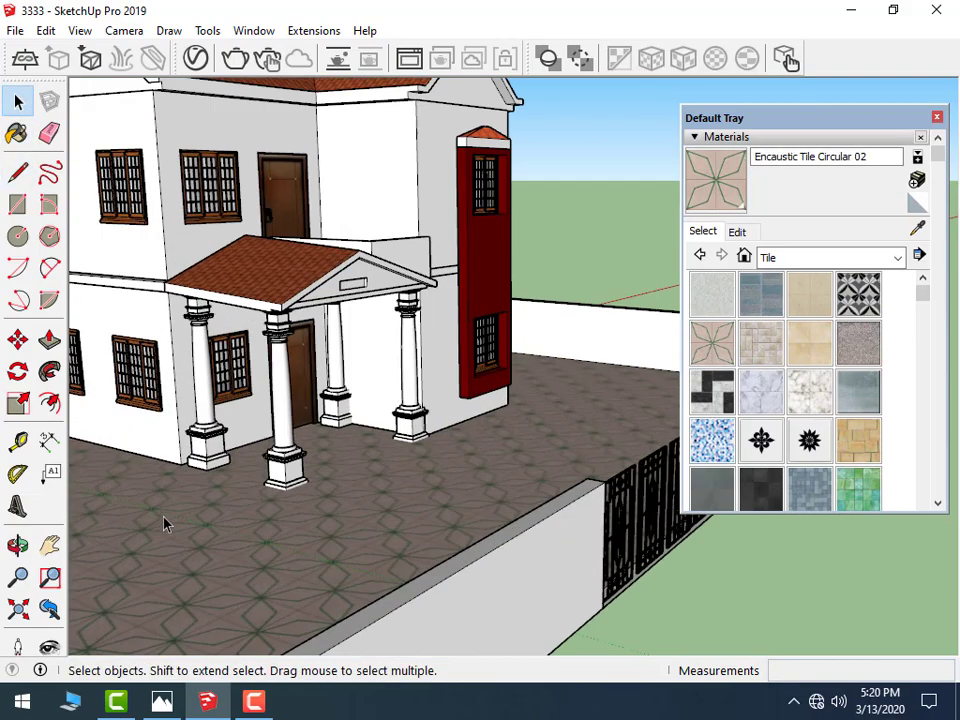
pyautogui.click(761, 342)
pyautogui.click(570, 428)
# - Set the Field Rectangle Tile texture width to 4'
pyautogui.scroll(1, 596, 434)
pyautogui.scroll(2, 439, 506)
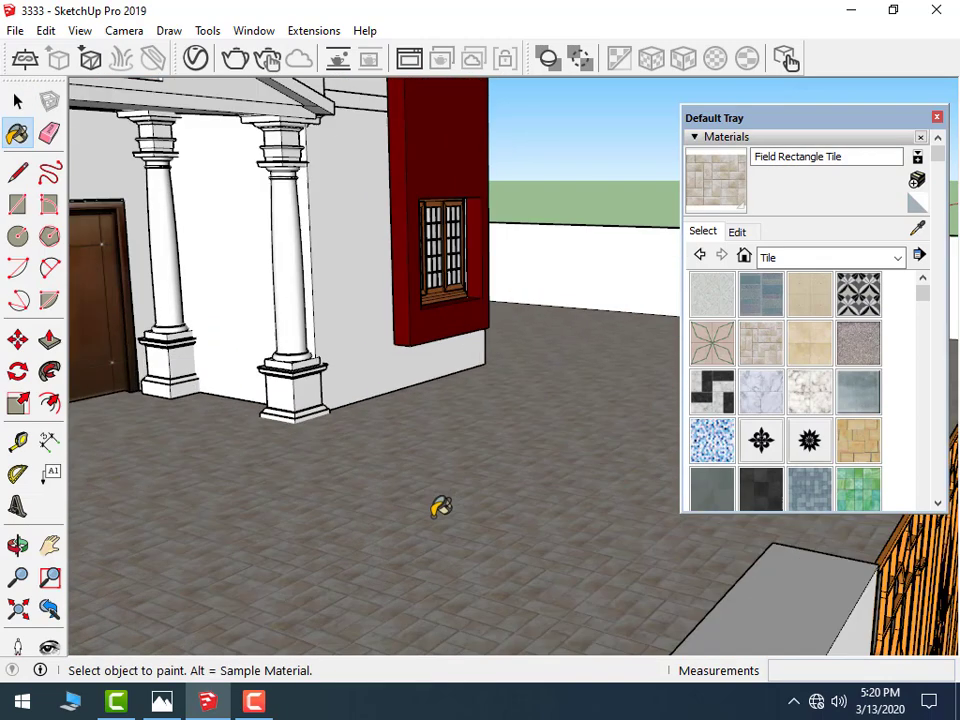
pyautogui.scroll(2, 434, 535)
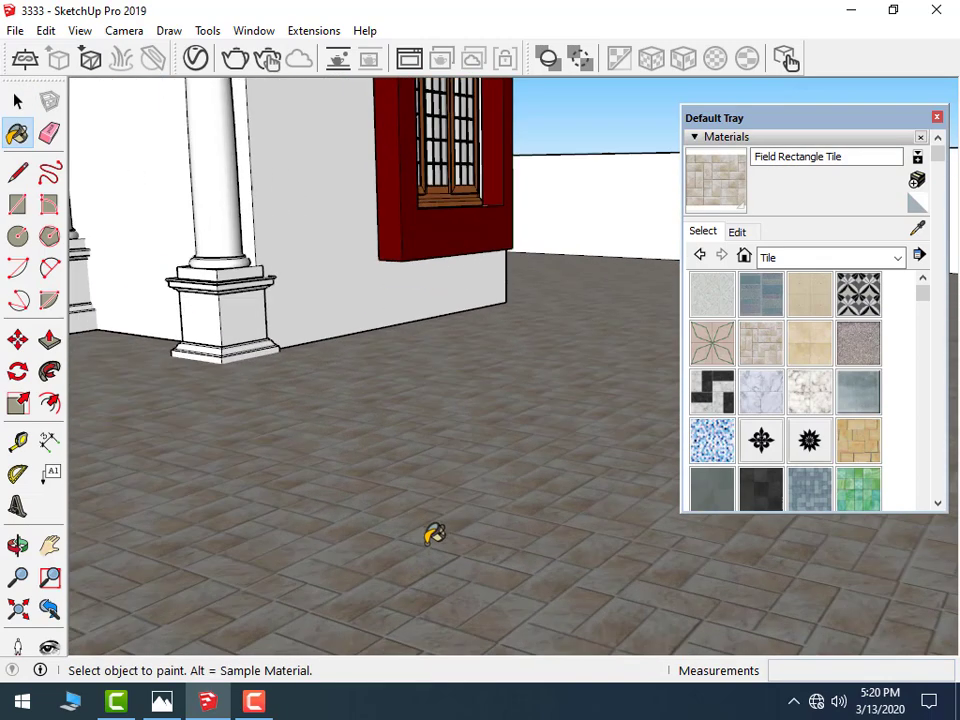
pyautogui.click(739, 232)
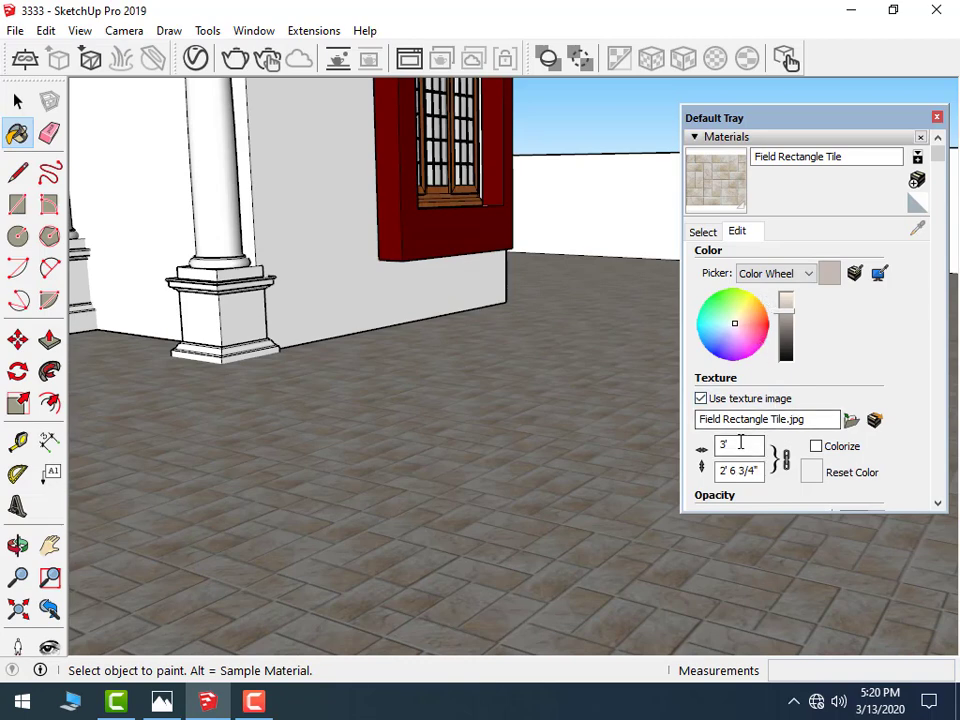
pyautogui.write('4')
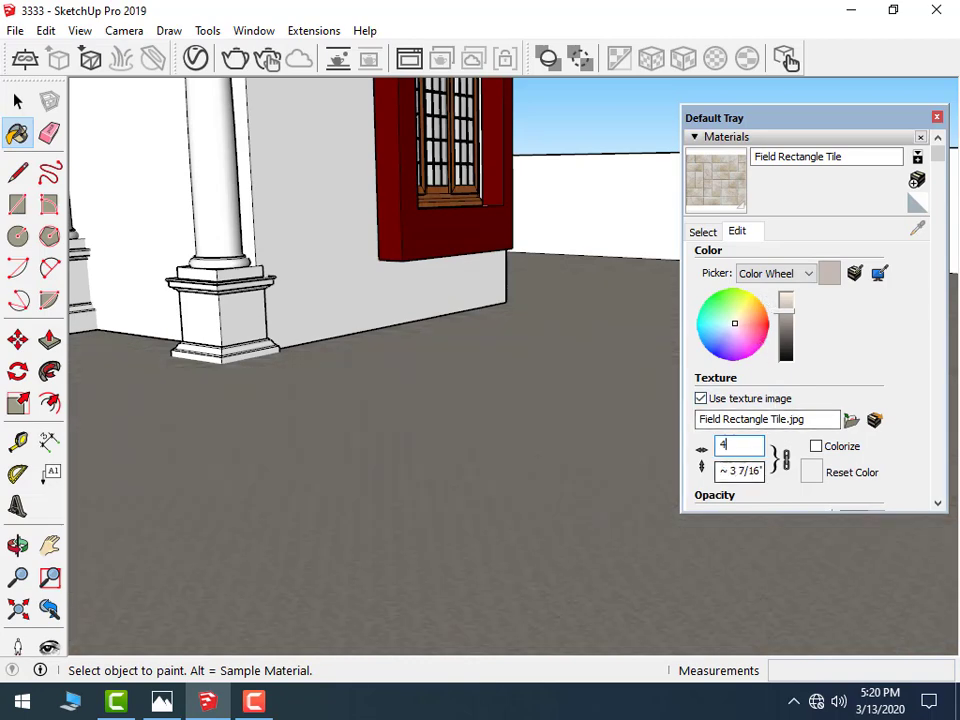
pyautogui.write("'")
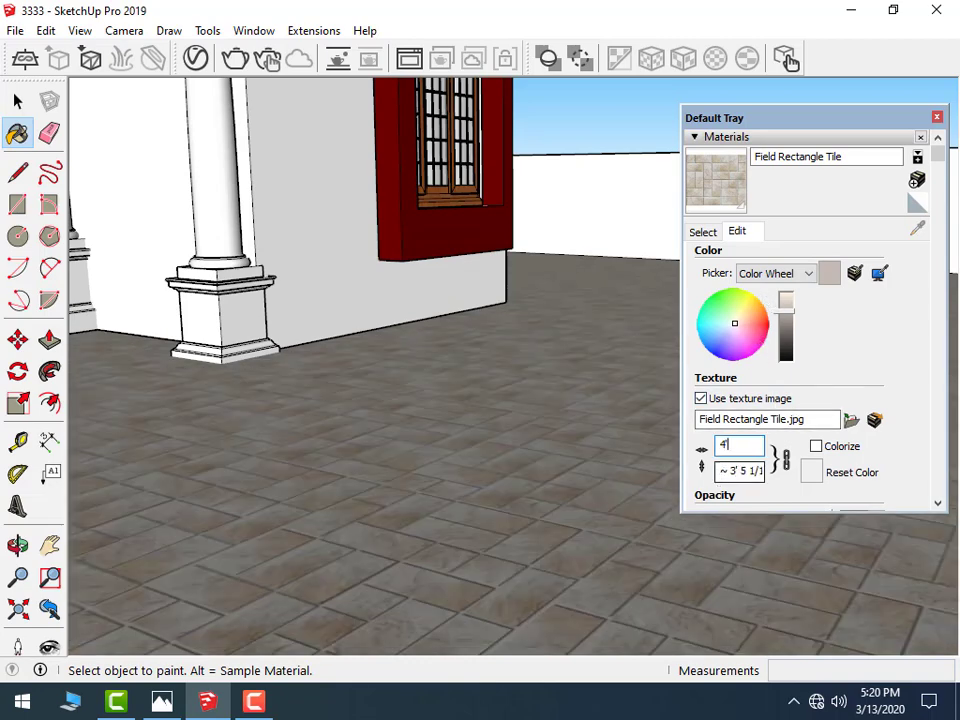
pyautogui.scroll(-3, 608, 440)
pyautogui.scroll(2, 441, 459)
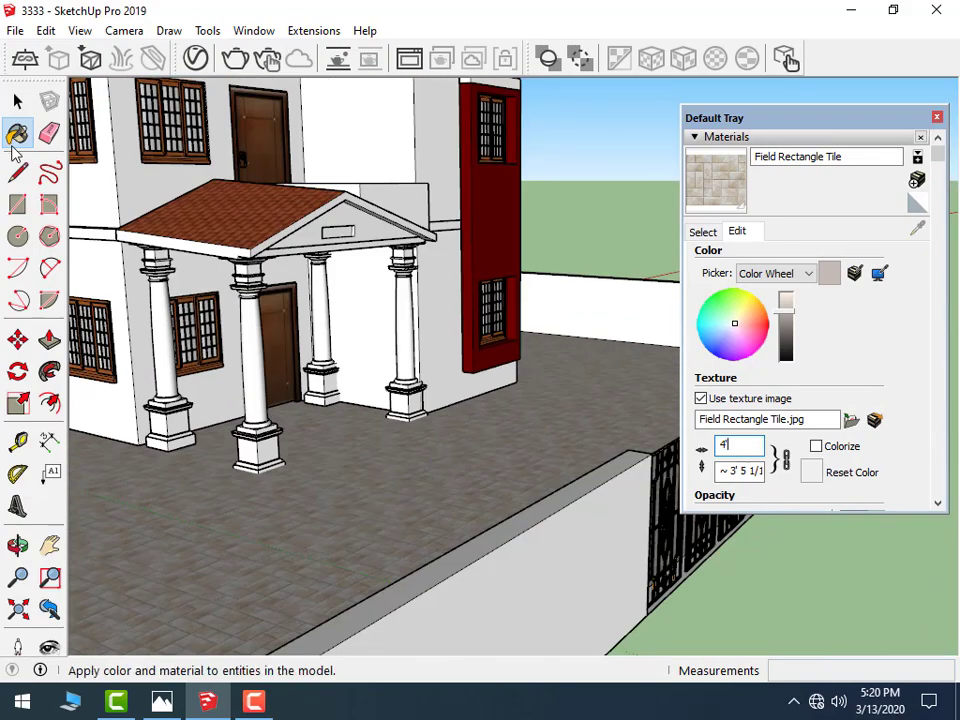
pyautogui.click(18, 101)
# - Push/Pull the gable-end fascia face outward by 1'
pyautogui.scroll(-3, 726, 580)
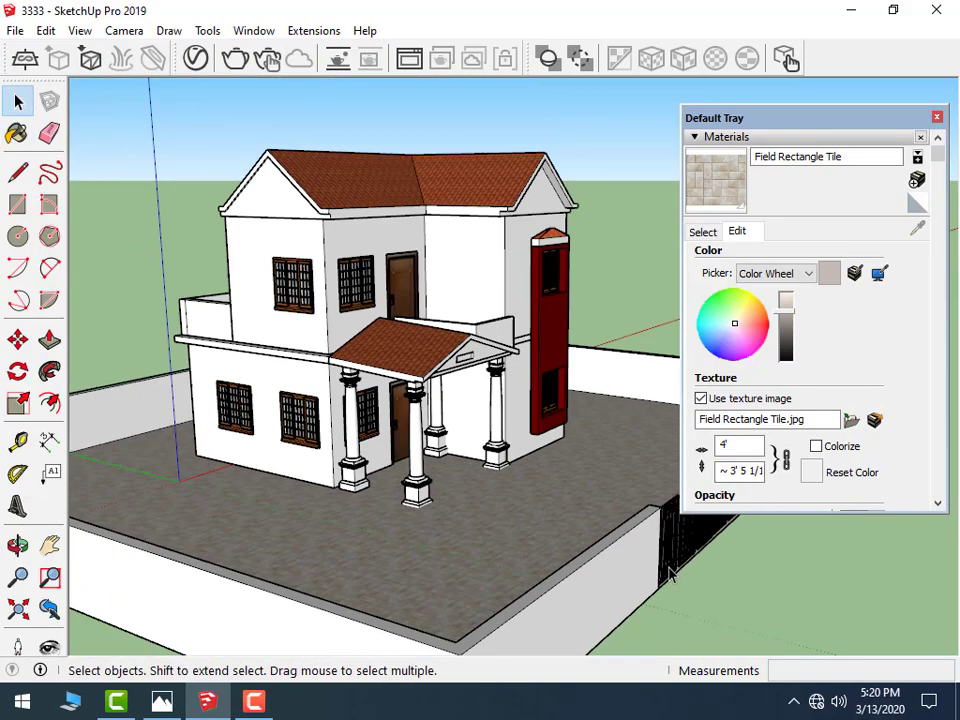
pyautogui.moveTo(620, 598)
pyautogui.mouseDown(button='middle')
pyautogui.moveTo(313, 570)
pyautogui.moveTo(451, 577)
pyautogui.moveTo(536, 559)
pyautogui.moveTo(495, 548)
pyautogui.moveTo(413, 559)
pyautogui.mouseUp(button='middle')
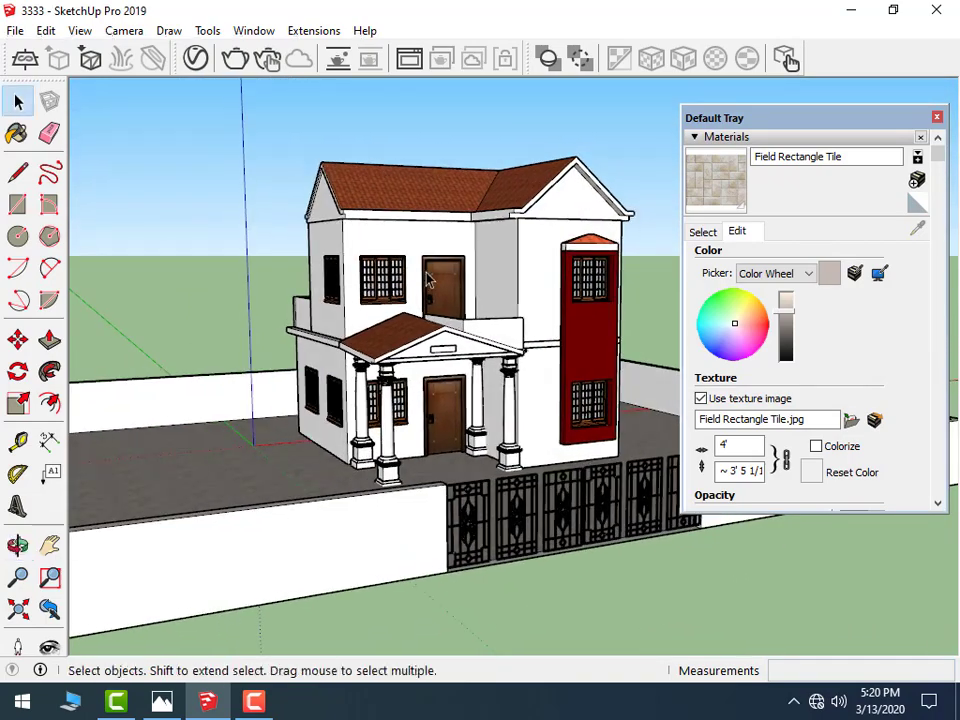
pyautogui.scroll(2, 335, 170)
pyautogui.scroll(1, 336, 178)
pyautogui.scroll(2, 320, 215)
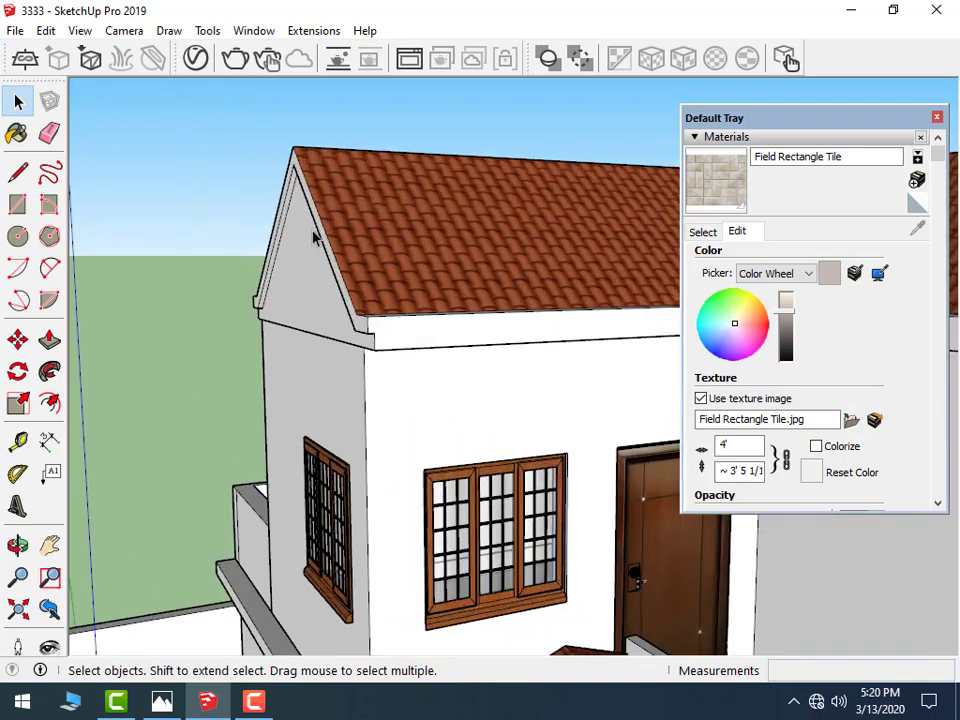
pyautogui.click(49, 340)
pyautogui.scroll(2, 300, 225)
pyautogui.scroll(2, 300, 221)
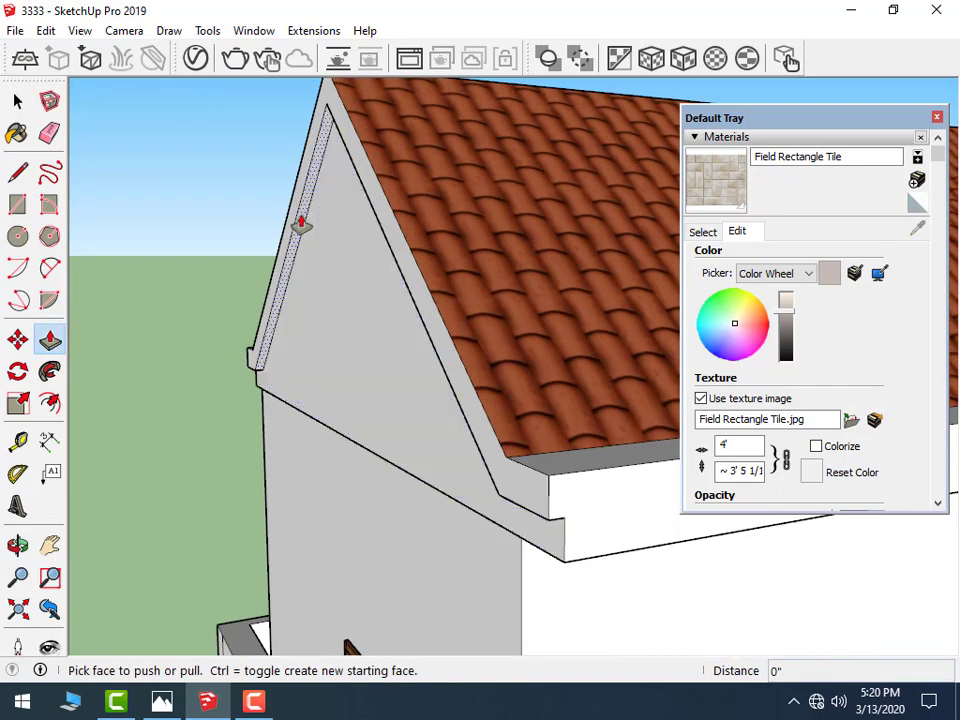
pyautogui.moveTo(294, 214); pyautogui.dragTo(128, 240)
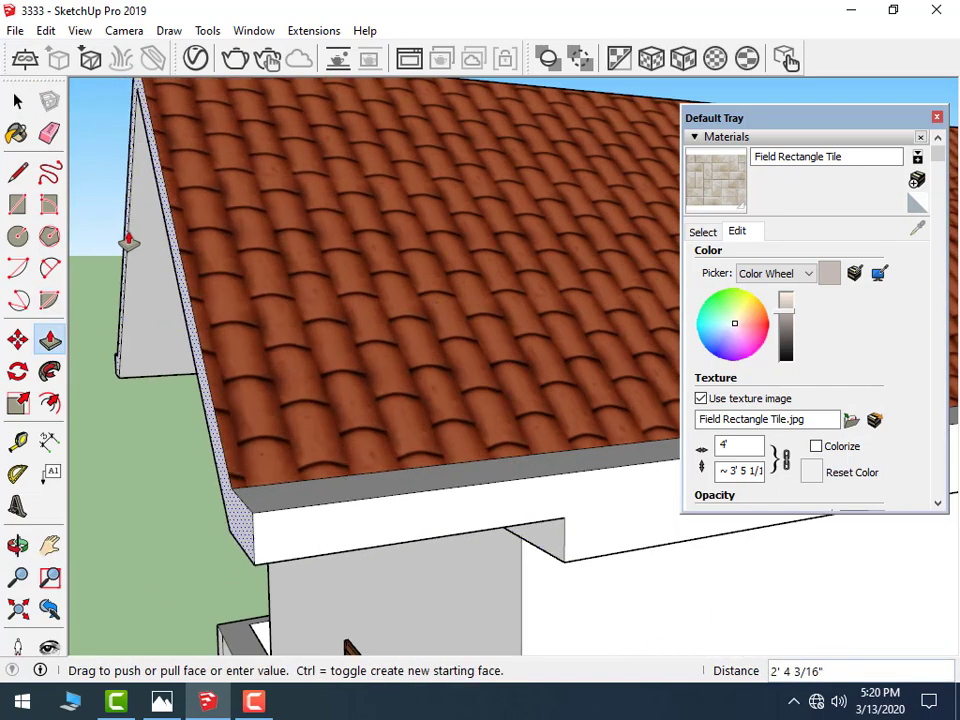
pyautogui.write("'")
pyautogui.scroll(-1, 122, 240)
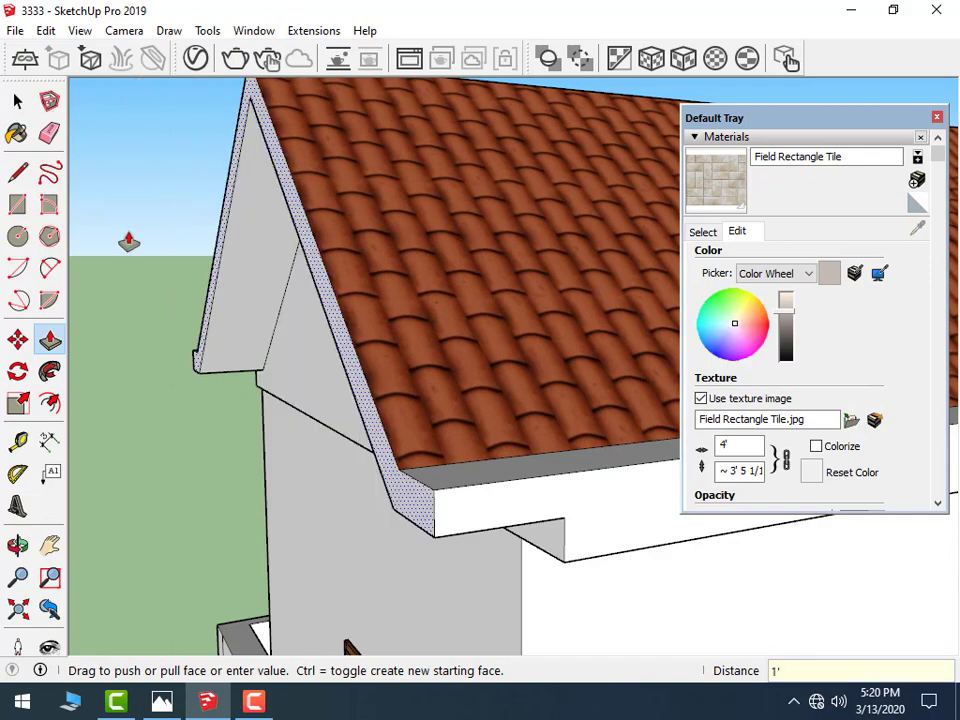
pyautogui.press('Return')
pyautogui.scroll(-3, 150, 290)
pyautogui.scroll(-2, 240, 335)
pyautogui.scroll(2, 559, 349)
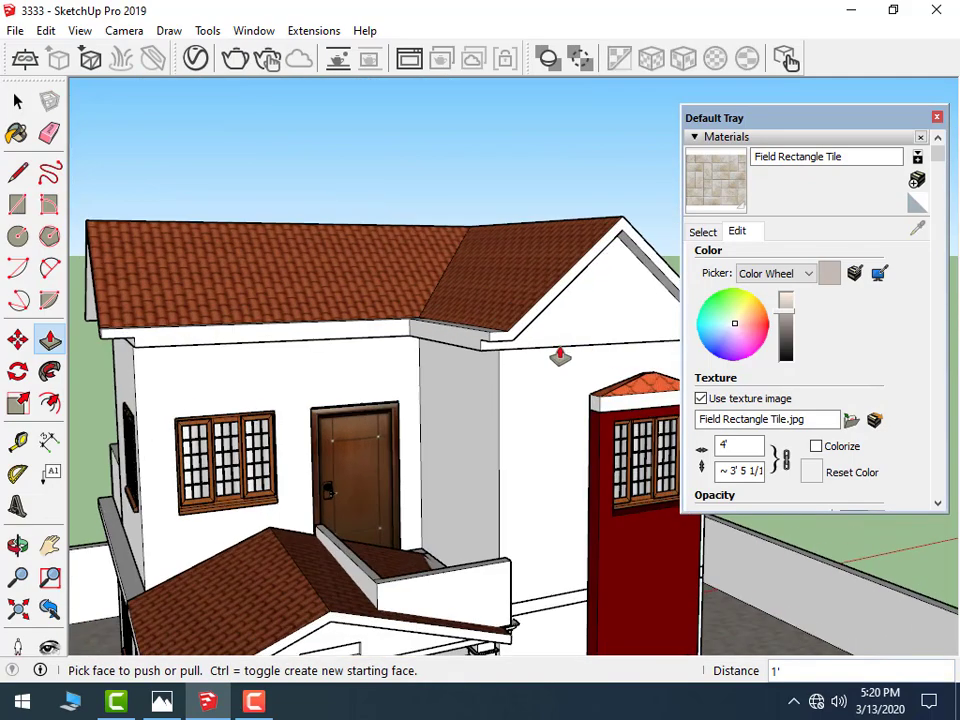
pyautogui.scroll(2, 482, 326)
pyautogui.scroll(2, 474, 348)
pyautogui.moveTo(497, 345)
pyautogui.mouseDown(button='middle')
pyautogui.moveTo(428, 413)
pyautogui.moveTo(450, 400)
pyautogui.mouseUp(button='middle')
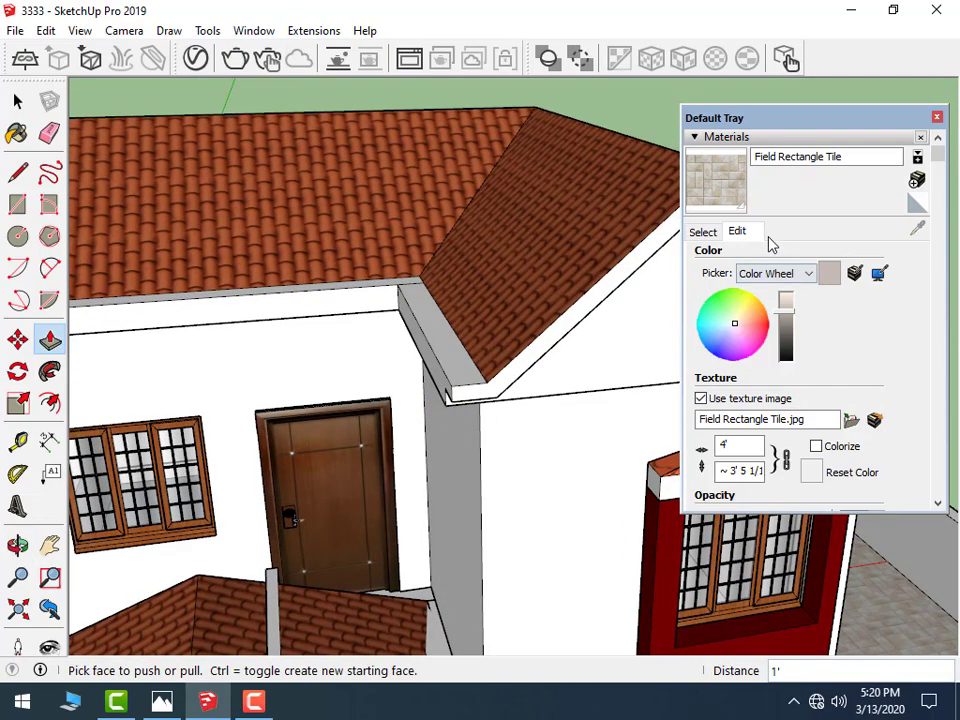
# - Paint the fascia strip under the roof edge with Roofing Tile Spanish
pyautogui.click(706, 234)
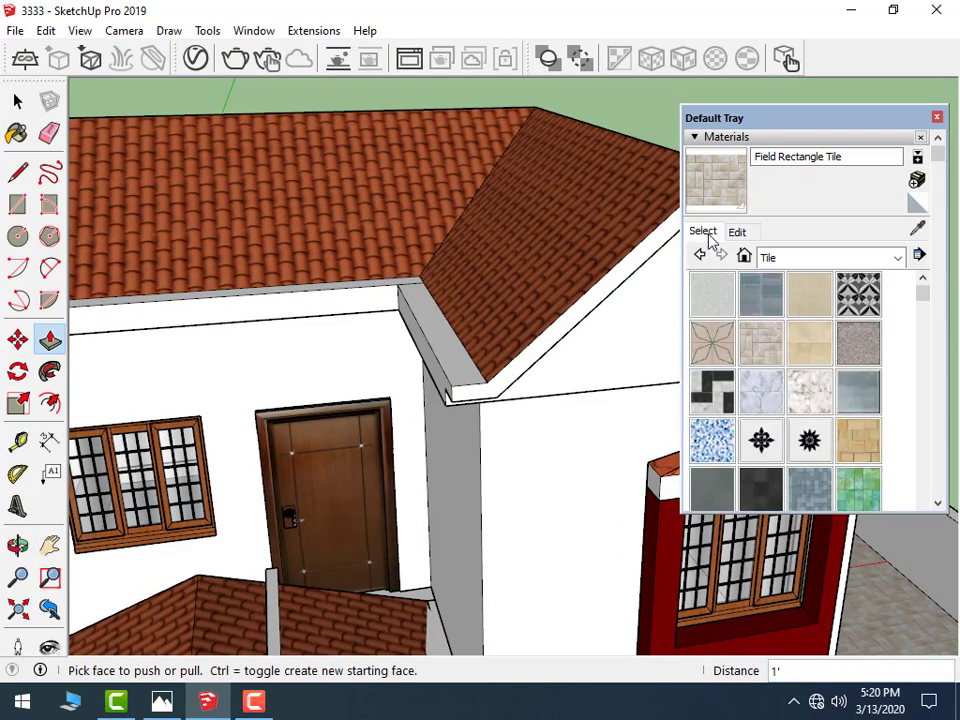
pyautogui.click(830, 260)
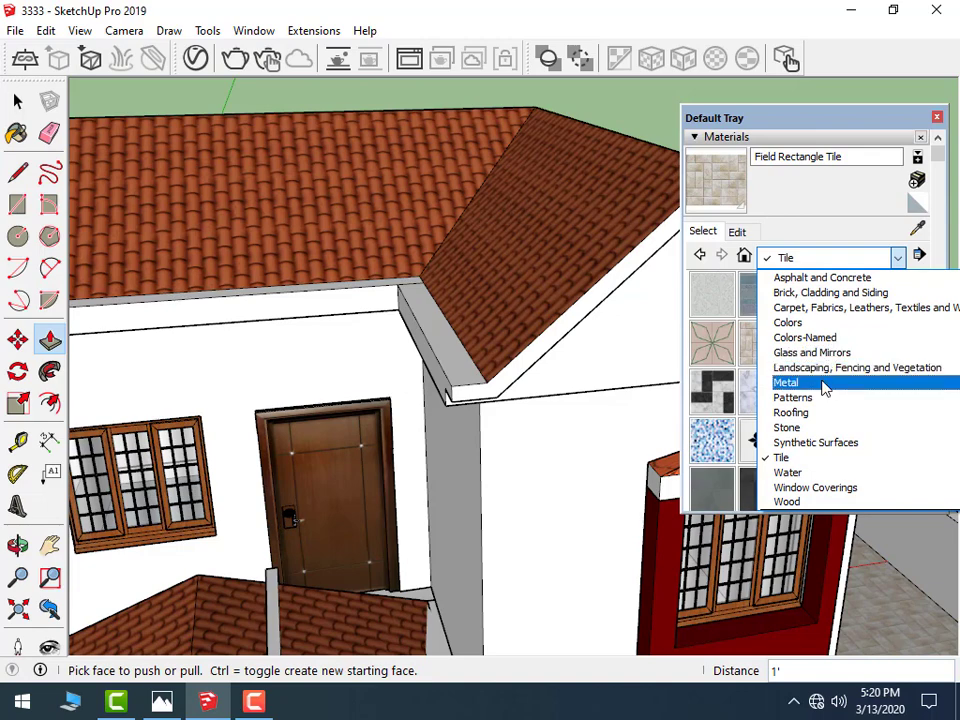
pyautogui.click(815, 412)
pyautogui.click(904, 345)
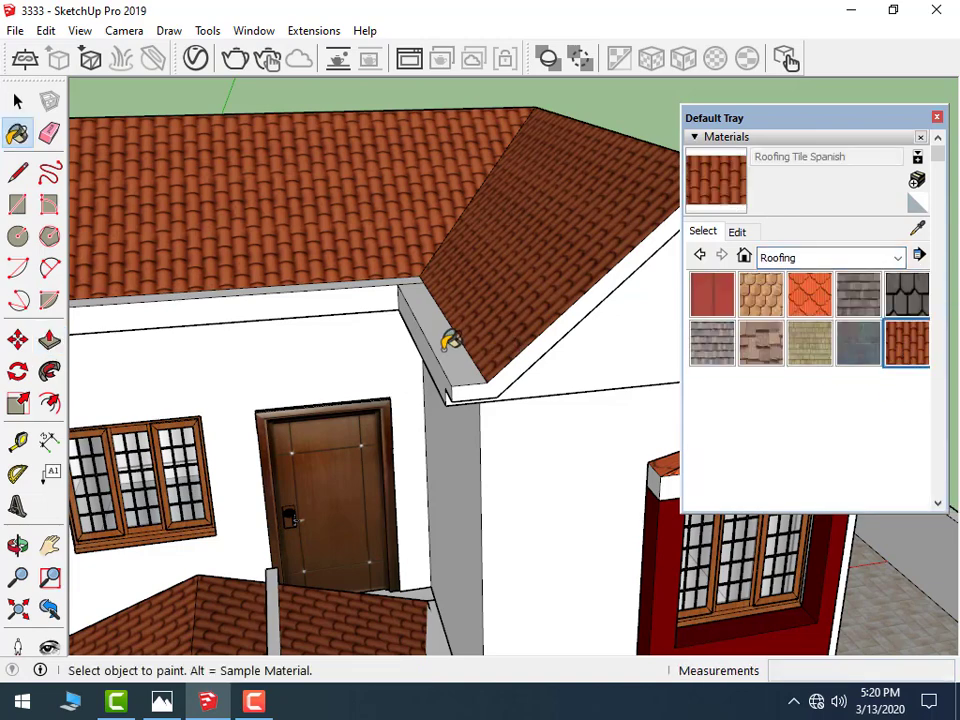
pyautogui.click(453, 326)
pyautogui.scroll(-3, 415, 330)
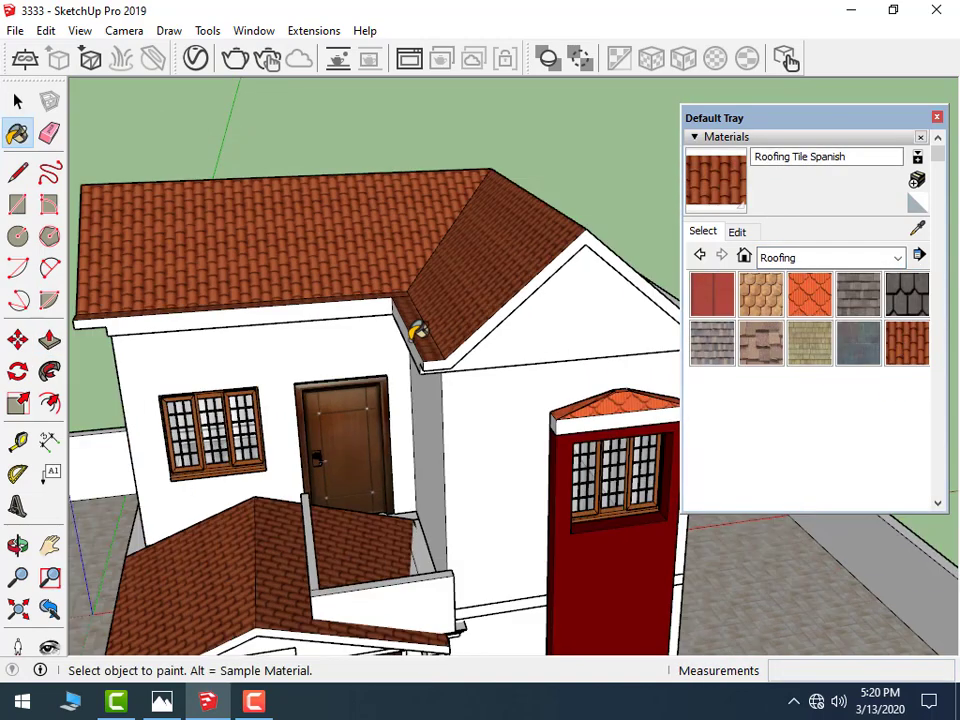
# - Push/Pull the front gable's fascia outward by 1'
pyautogui.moveTo(410, 320)
pyautogui.mouseDown(button='middle')
pyautogui.moveTo(519, 246)
pyautogui.moveTo(645, 214)
pyautogui.moveTo(591, 251)
pyautogui.moveTo(407, 261)
pyautogui.moveTo(428, 268)
pyautogui.mouseUp(button='middle')
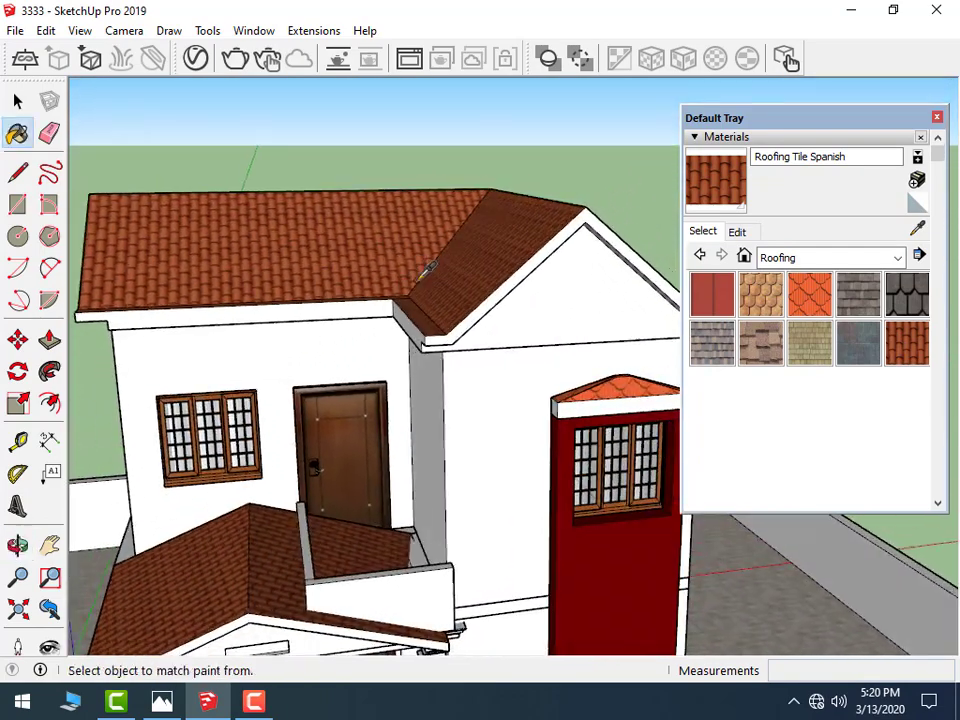
pyautogui.click(48, 340)
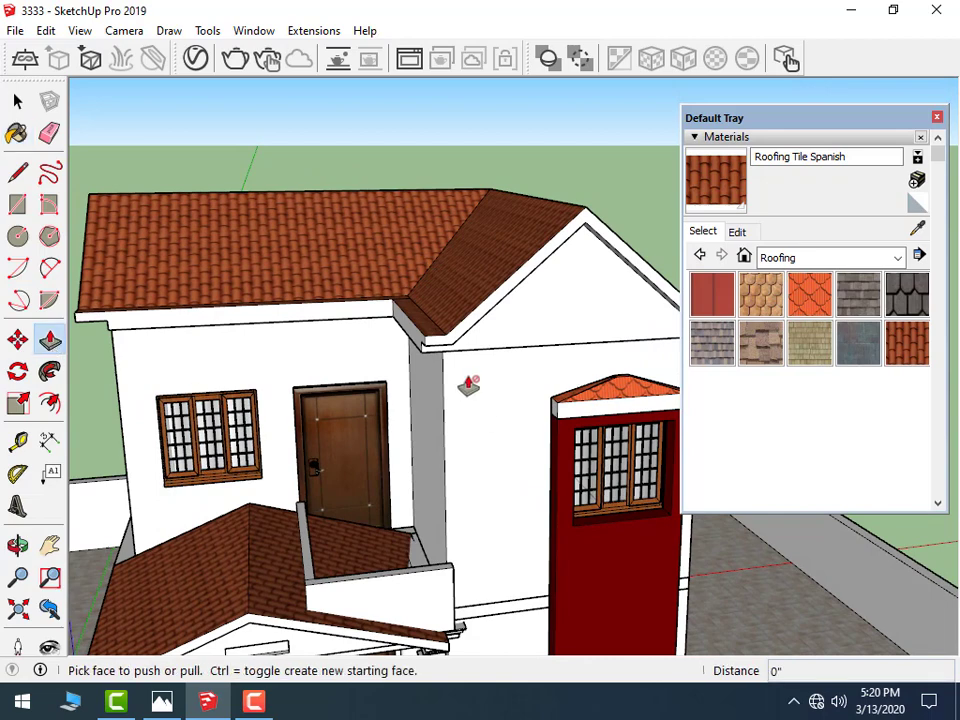
pyautogui.scroll(2, 467, 386)
pyautogui.moveTo(480, 293); pyautogui.dragTo(520, 358)
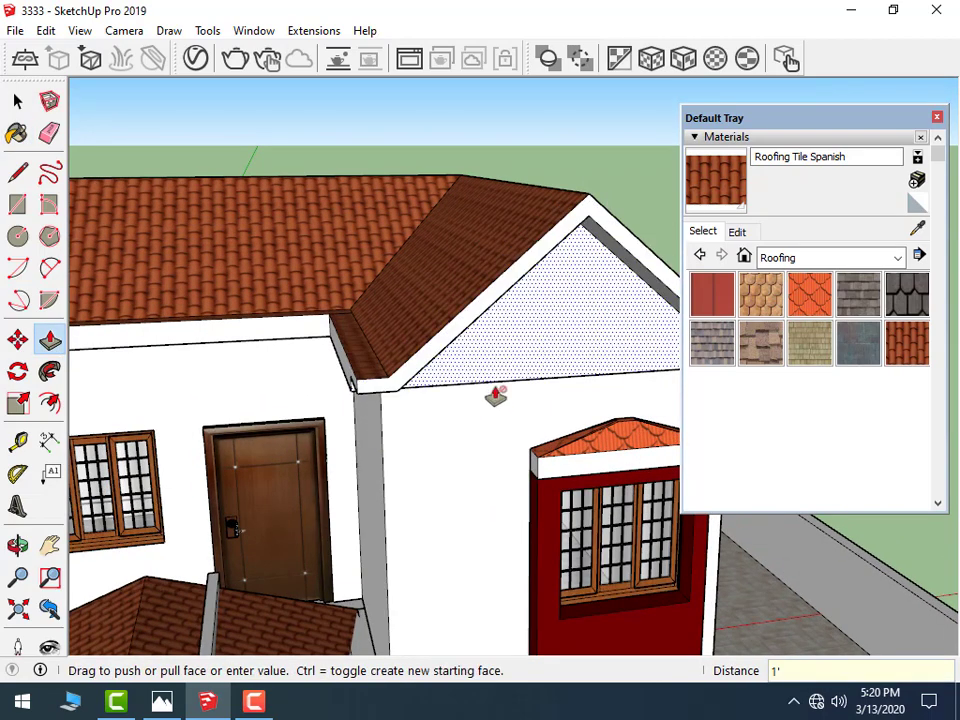
pyautogui.scroll(-5, 285, 343)
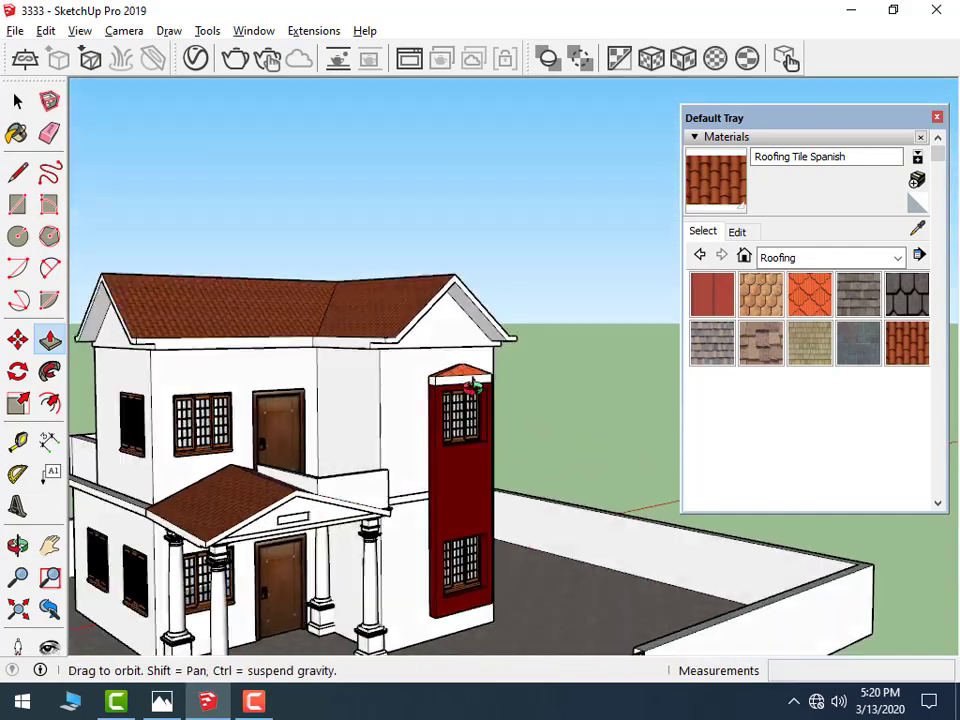
# - Orbit around the finished house and close the Materials tray
pyautogui.moveTo(242, 487); pyautogui.dragTo(489, 396, button='middle')
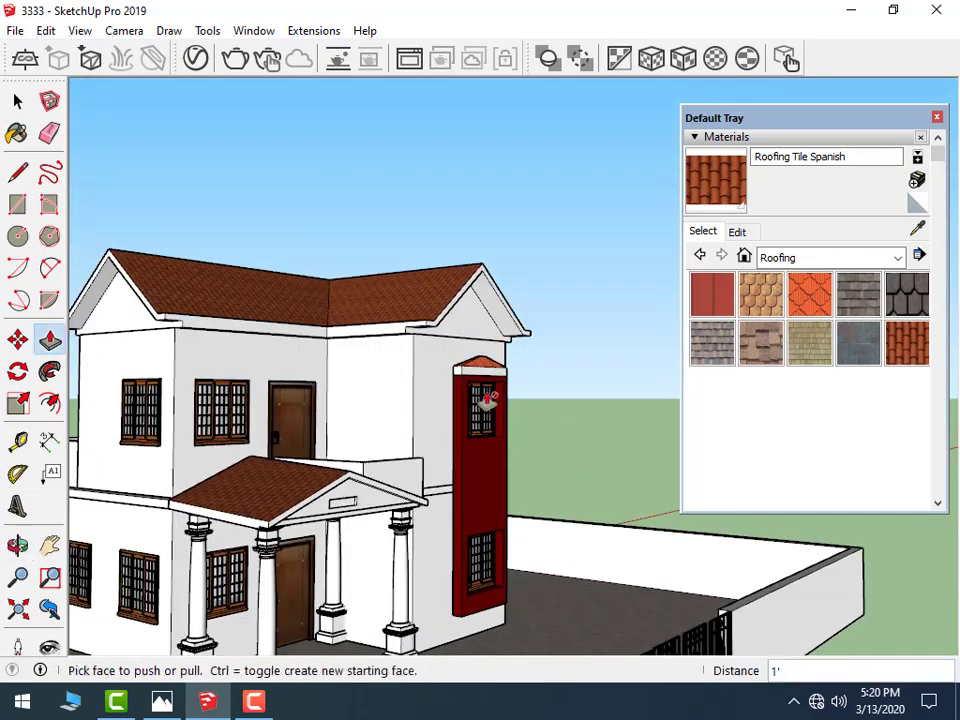
pyautogui.scroll(-3, 463, 439)
pyautogui.scroll(3, 305, 547)
pyautogui.scroll(2, 377, 519)
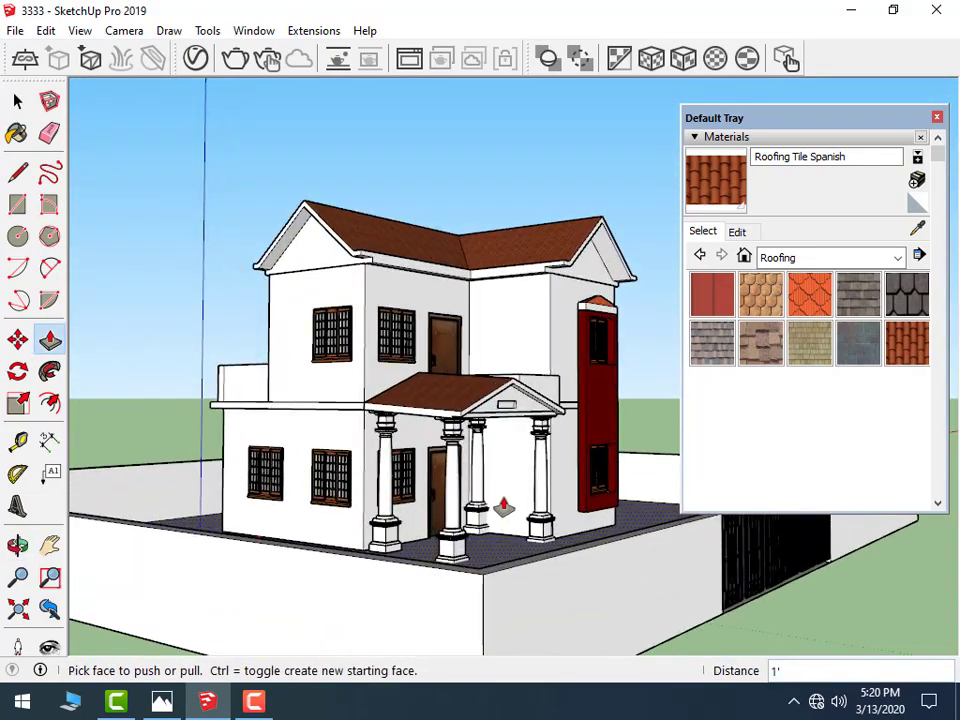
pyautogui.moveTo(499, 508)
pyautogui.mouseDown(button='middle')
pyautogui.moveTo(473, 490)
pyautogui.moveTo(460, 500)
pyautogui.mouseUp(button='middle')
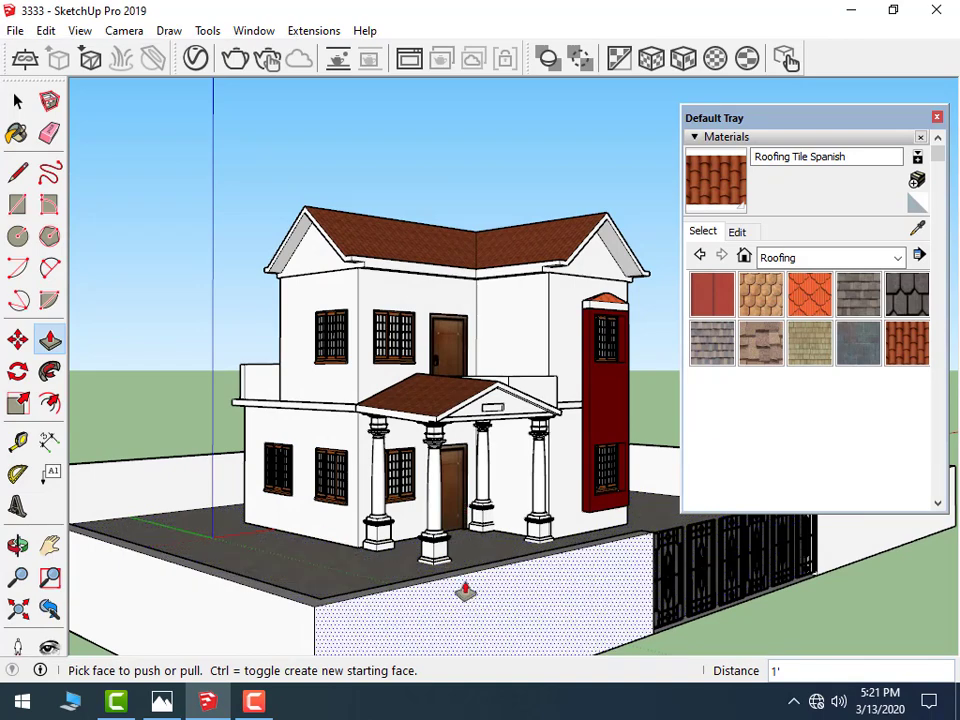
pyautogui.moveTo(575, 562)
pyautogui.mouseDown()
pyautogui.moveTo(360, 594)
pyautogui.moveTo(381, 574)
pyautogui.moveTo(481, 571)
pyautogui.moveTo(514, 574)
pyautogui.moveTo(514, 585)
pyautogui.mouseUp()
pyautogui.press('p')
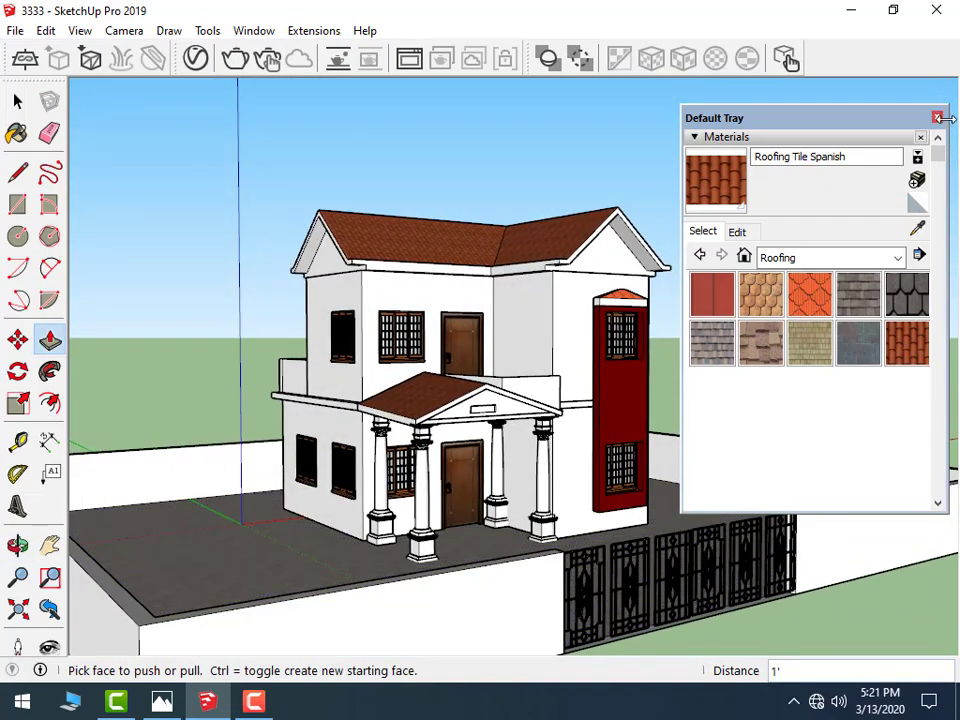
pyautogui.click(937, 118)
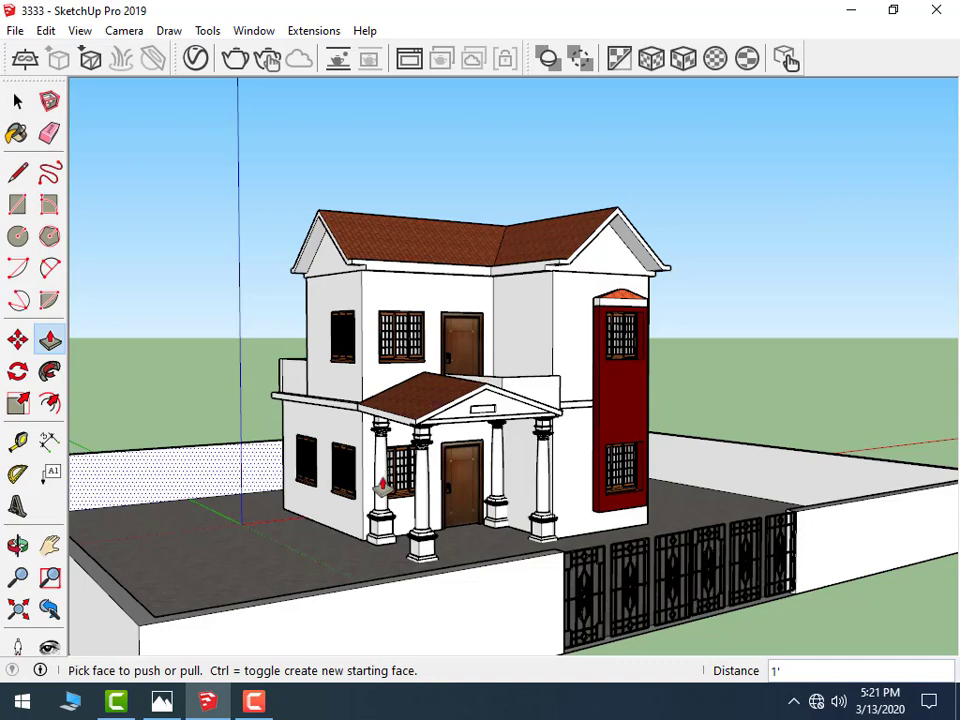
# - Save the house model with File > Save
pyautogui.scroll(1, 420, 507)
pyautogui.scroll(1, 420, 507)
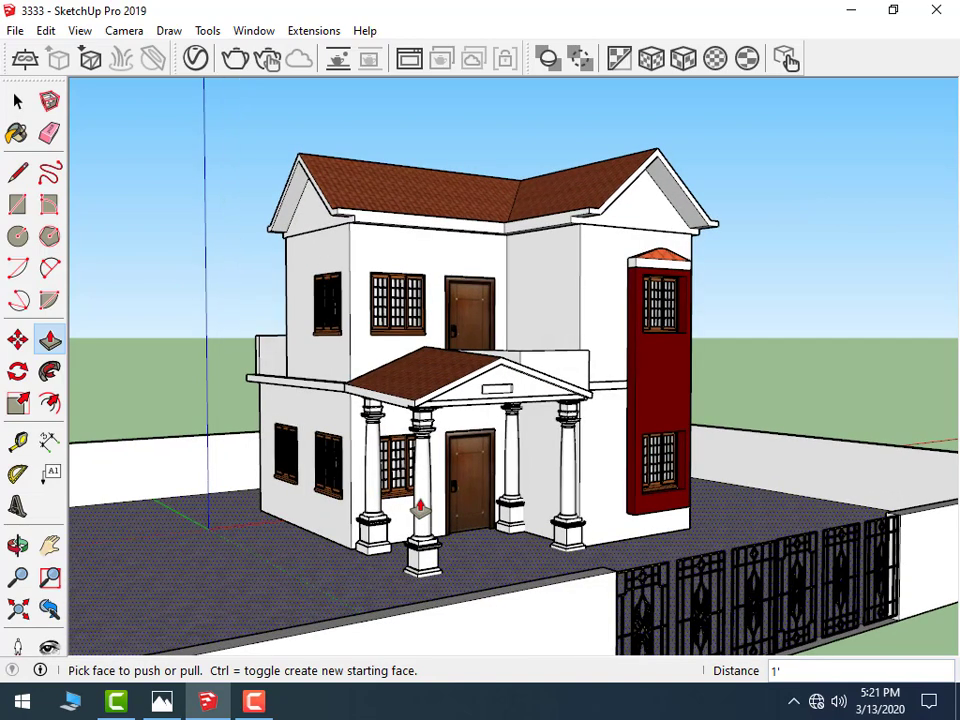
pyautogui.click(13, 36)
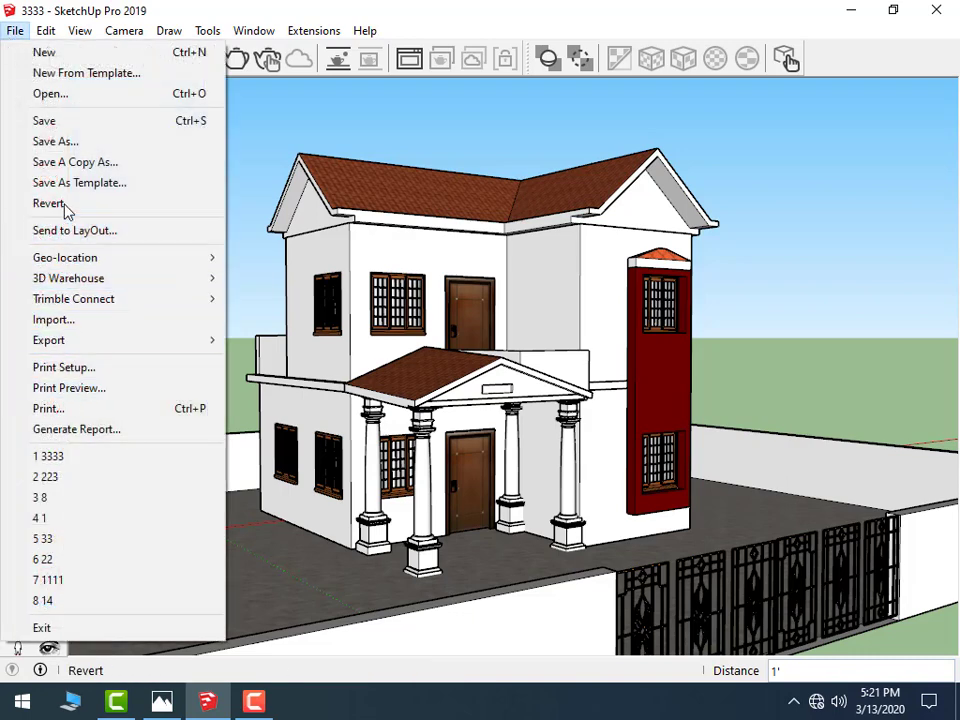
pyautogui.click(80, 124)
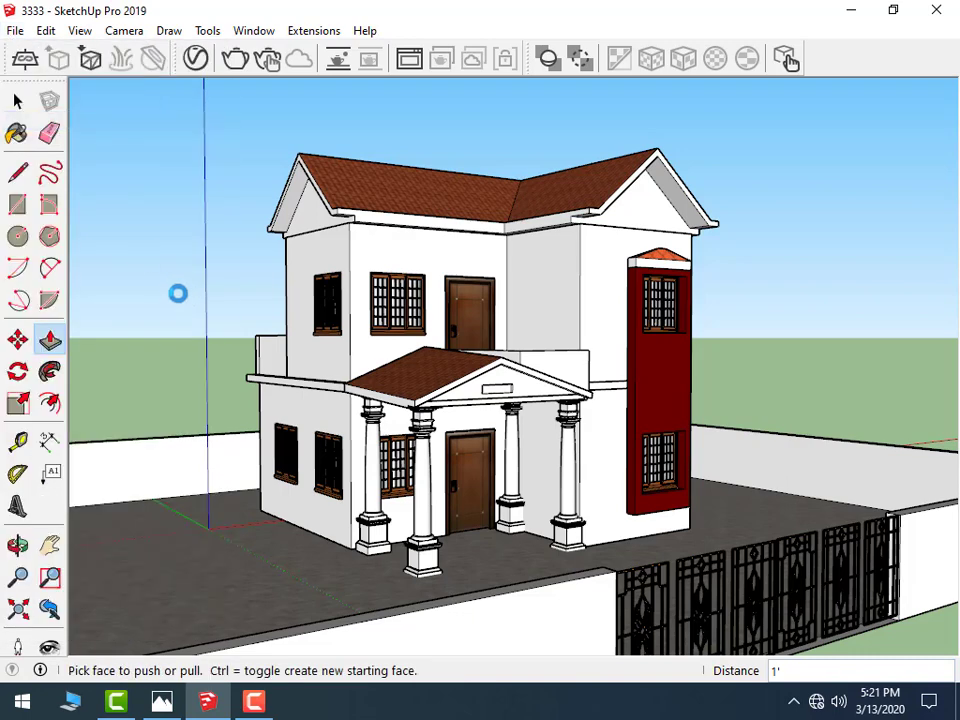